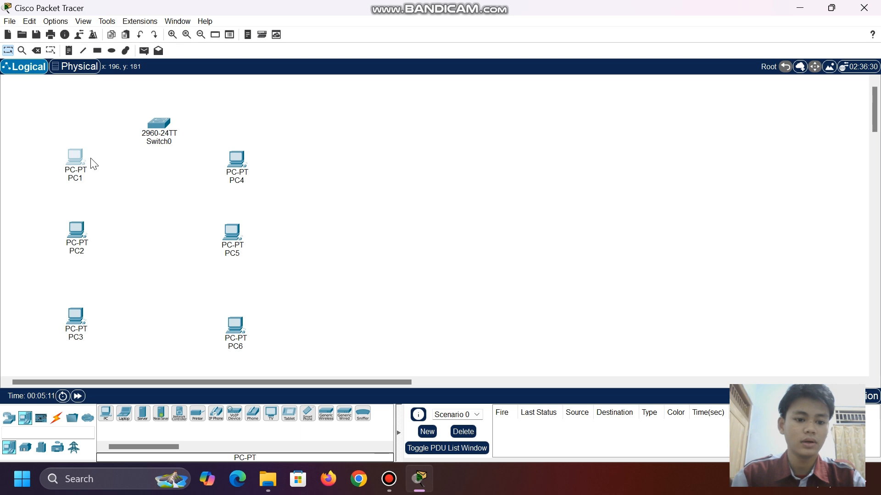
Connect PC1 to Switch0 with an automatically chosen connection type
left_click(56, 417)
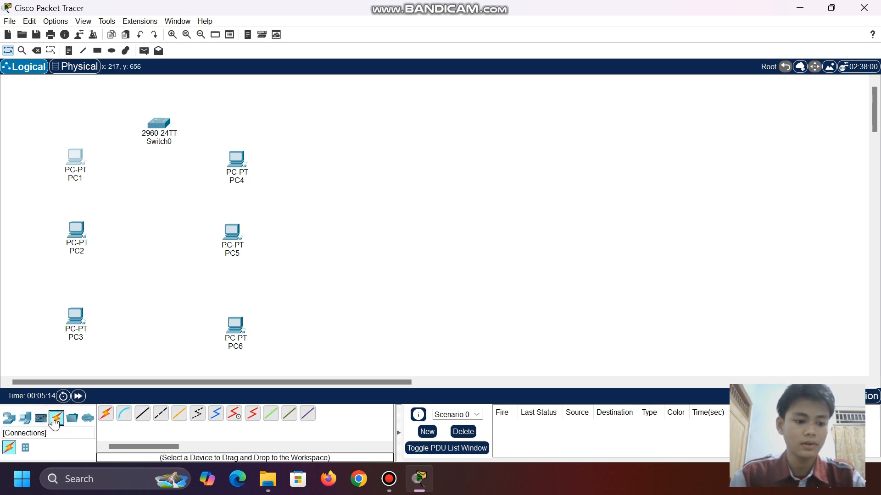
left_click(107, 415)
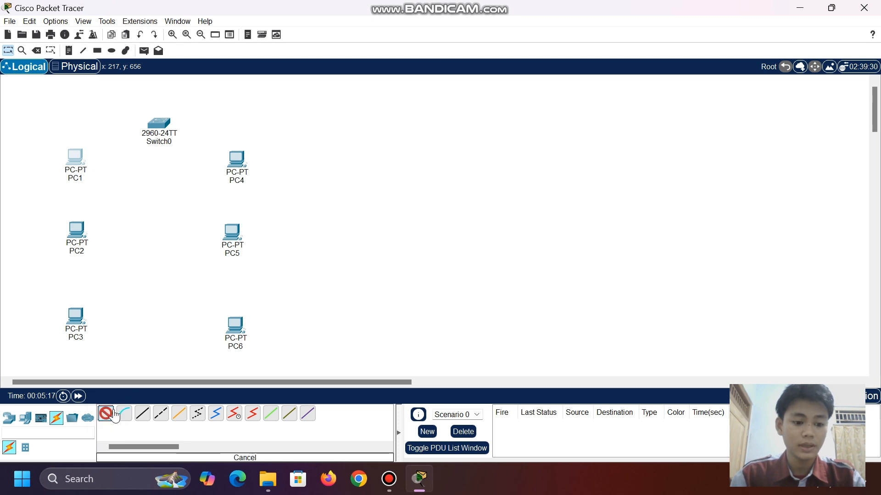
left_click(109, 414)
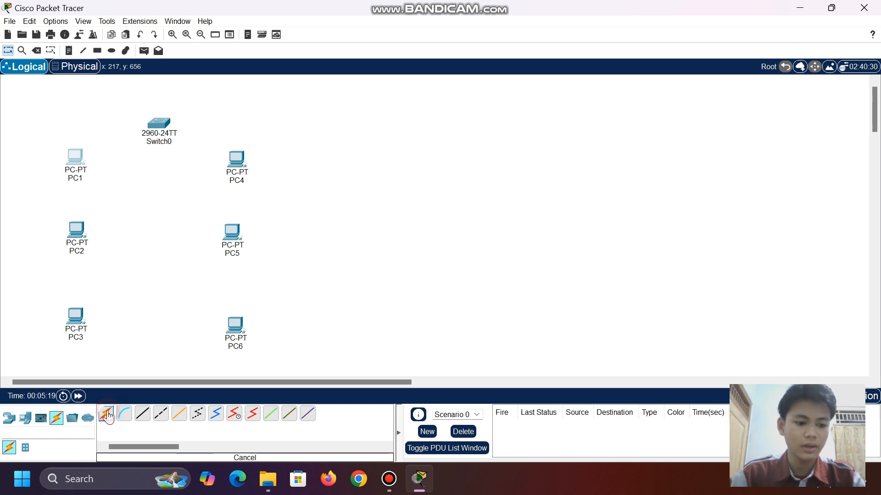
left_click(108, 414)
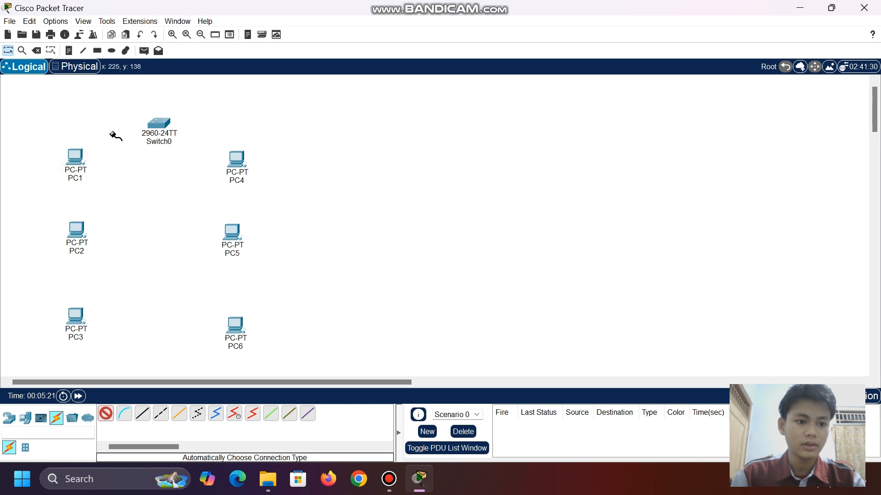
left_click(157, 126)
left_click(74, 159)
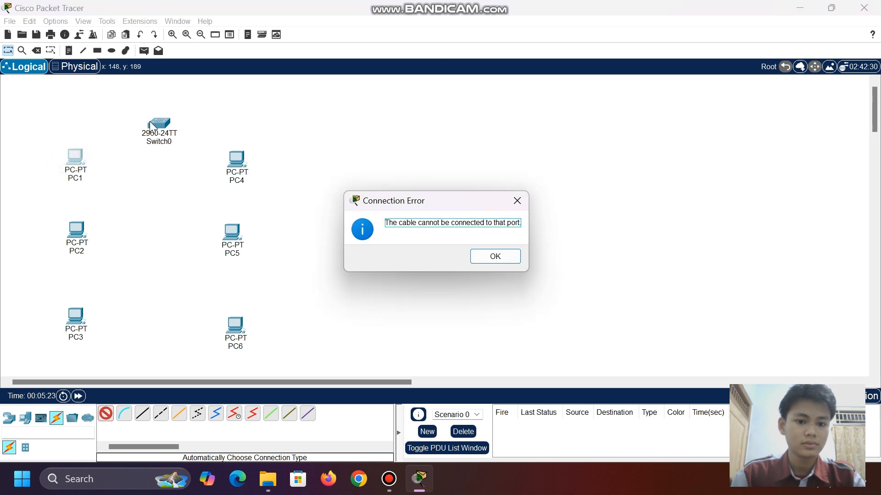
left_click(499, 254)
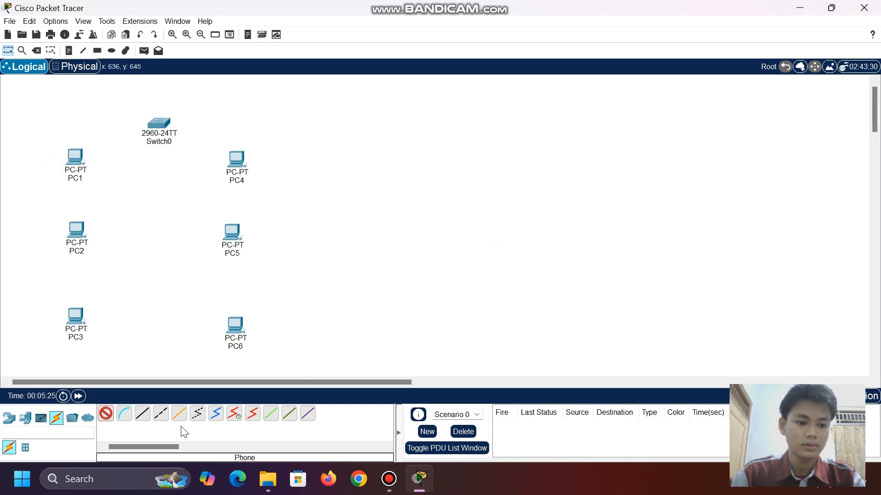
left_click(106, 414)
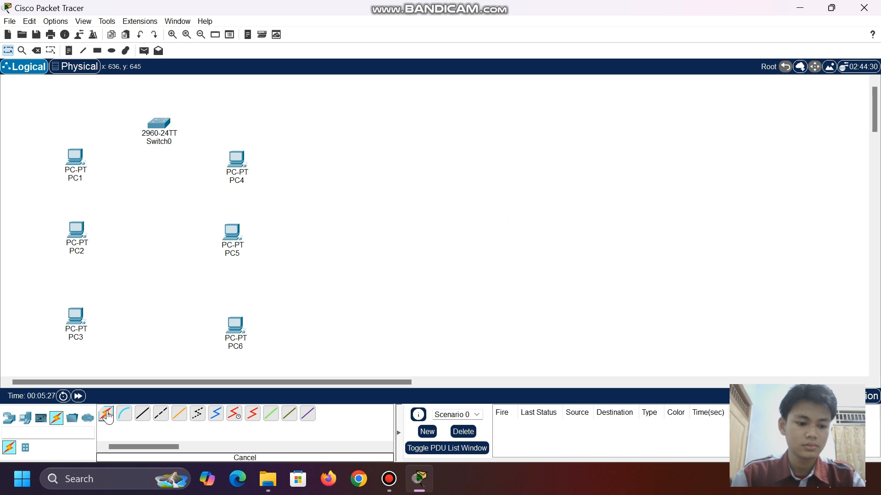
left_click(108, 415)
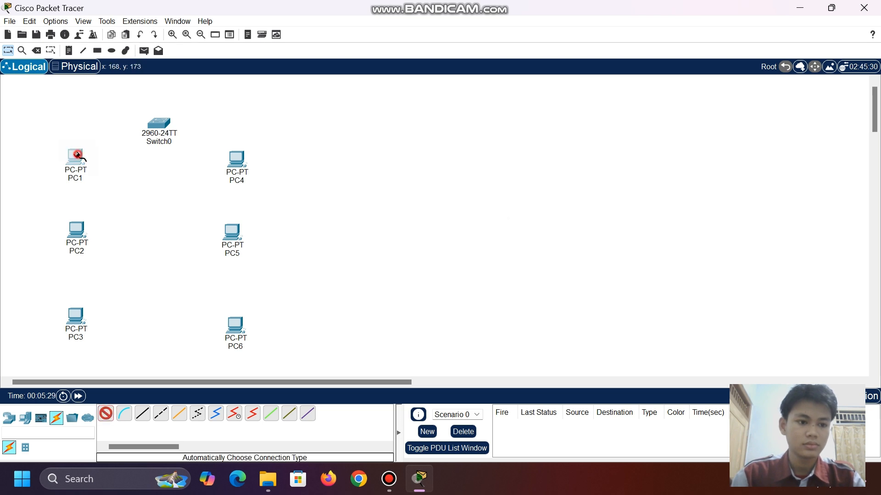
left_click(161, 124)
left_click(75, 157)
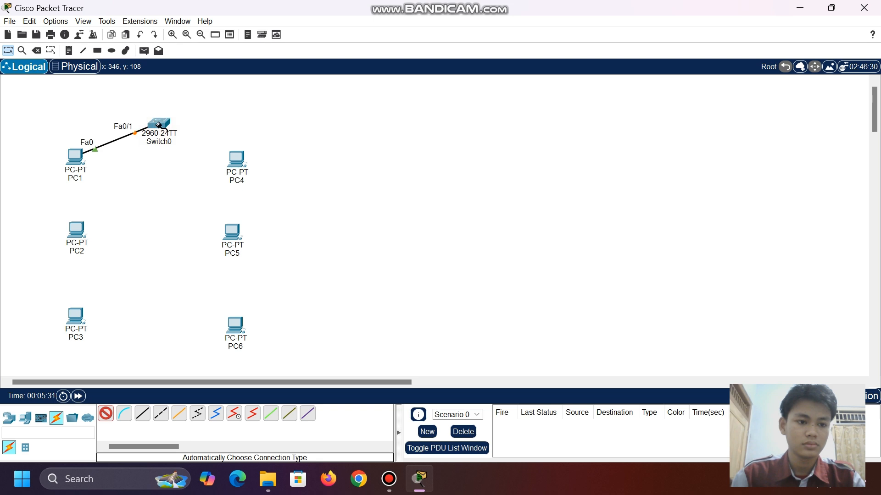
Connect PC2 and PC3 to Switch0 with the automatically chosen connection type
left_click(161, 123)
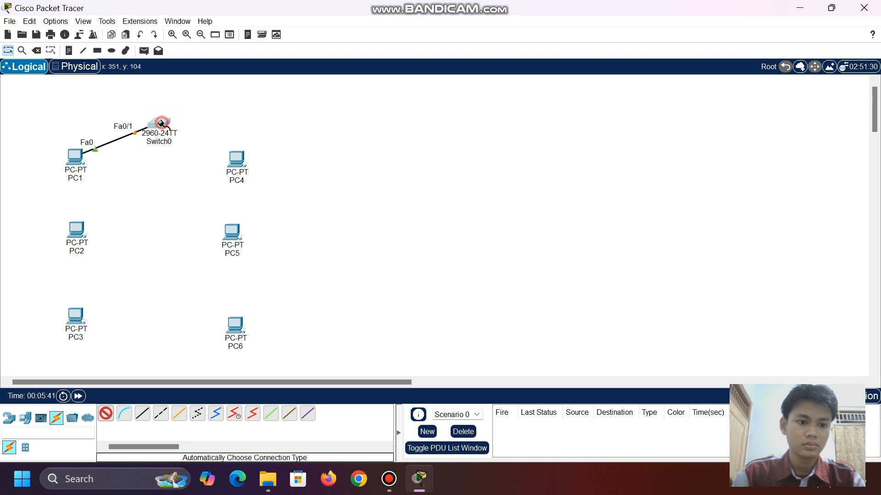
left_click(76, 230)
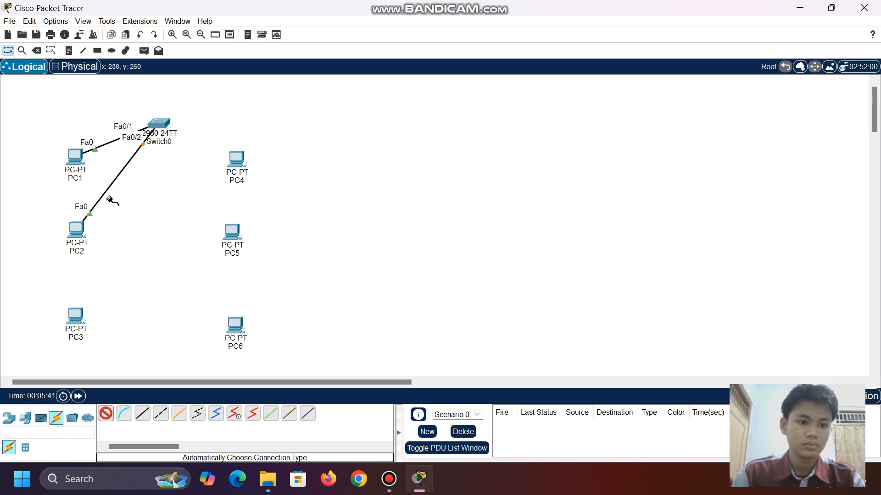
left_click(79, 315)
left_click(162, 123)
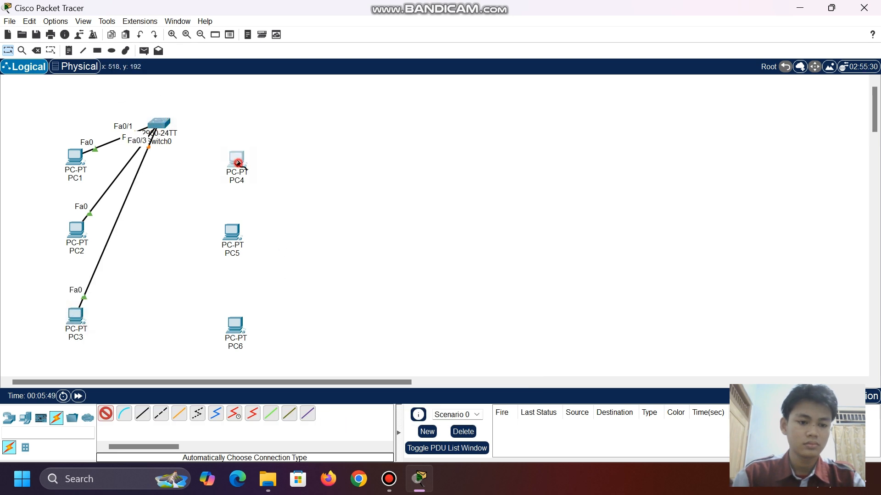
Connect PC4, PC5 and PC6 to Switch0 with the automatically chosen connection type
left_click(160, 123)
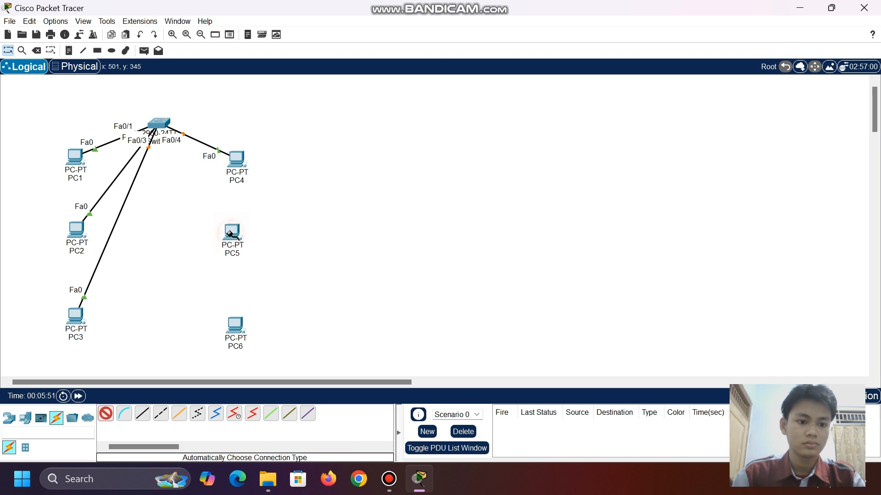
left_click(162, 123)
left_click(238, 324)
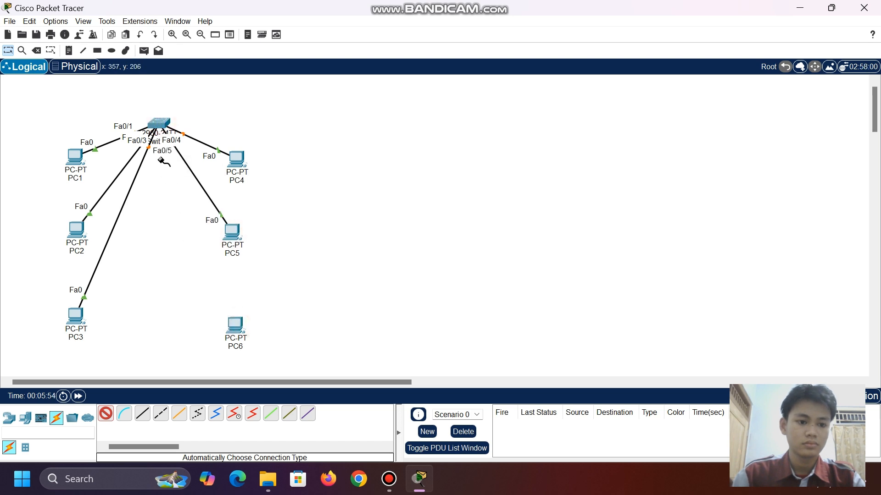
left_click(162, 123)
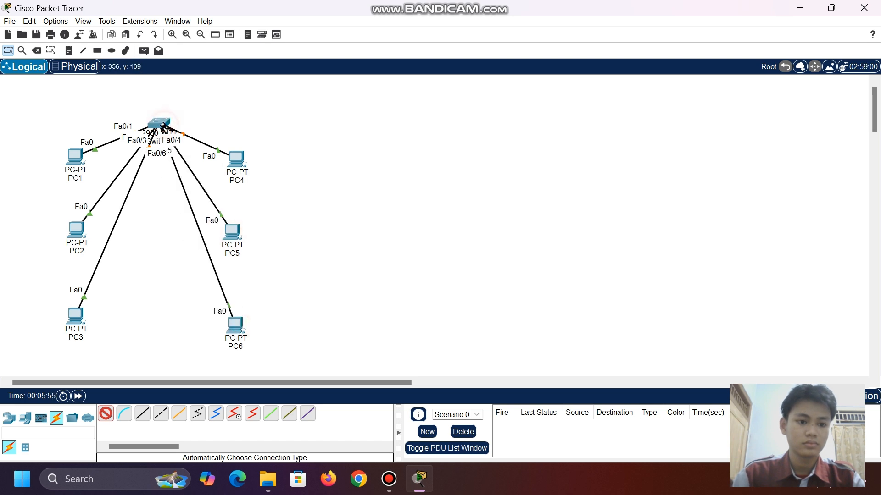
left_click(109, 419)
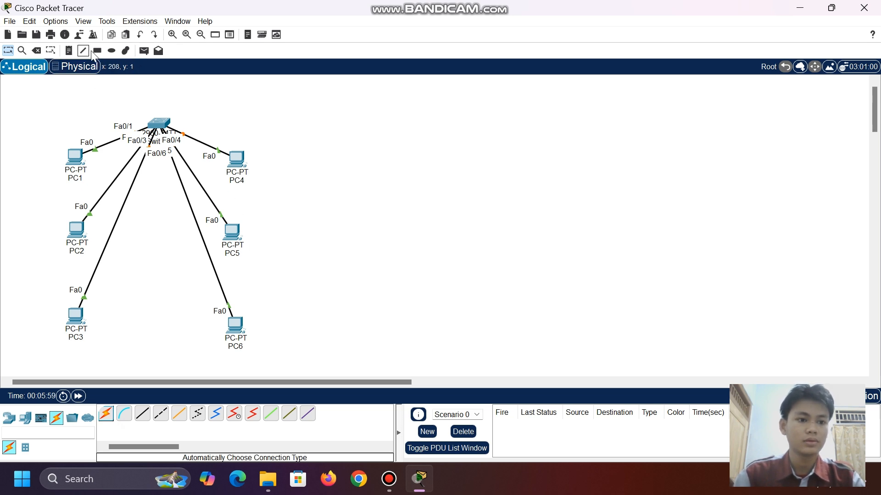
Draw two unfilled black-outlined rectangles, one around PC1, PC2 and PC3 and one around PC4, PC5 and PC6
left_click(69, 50)
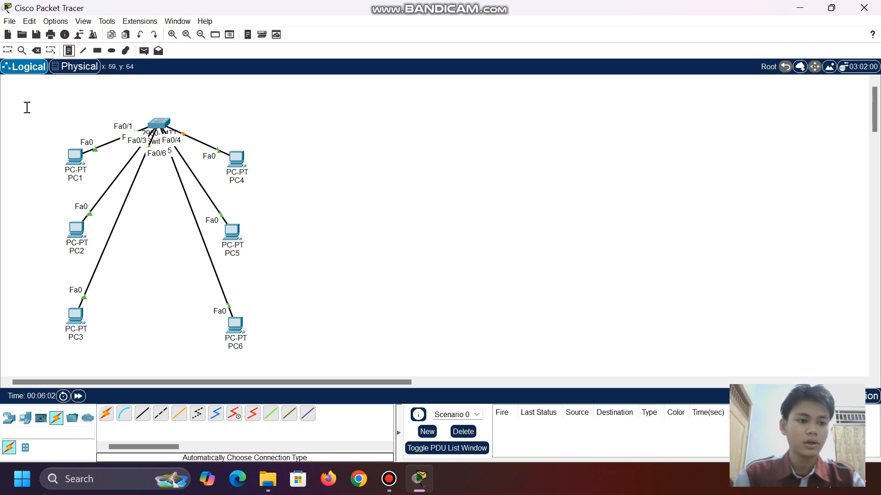
left_click(23, 111)
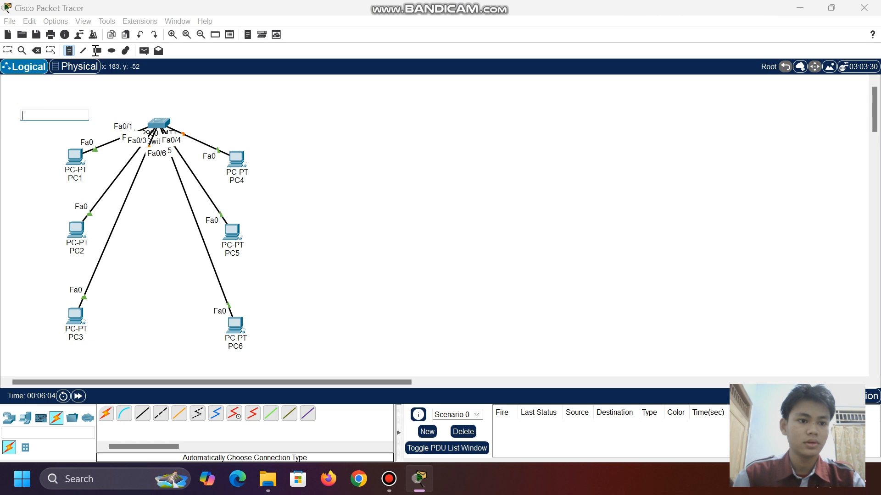
left_click(96, 50)
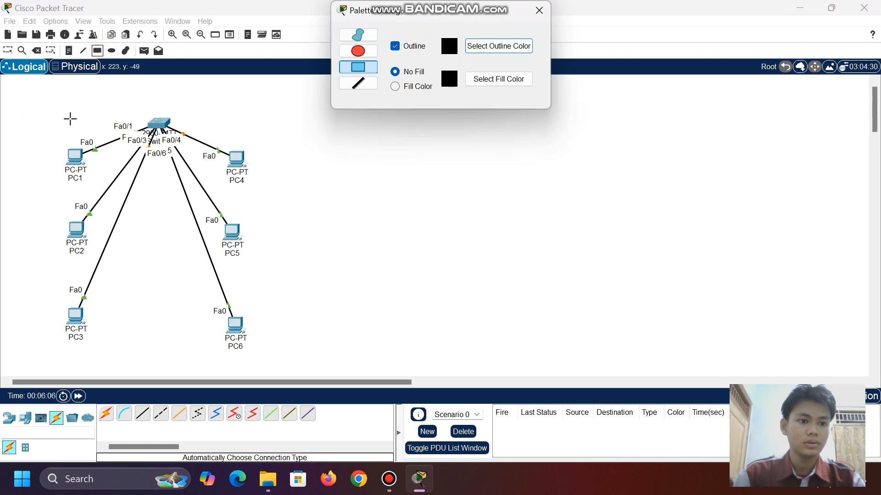
left_click_drag(34, 129, 114, 354)
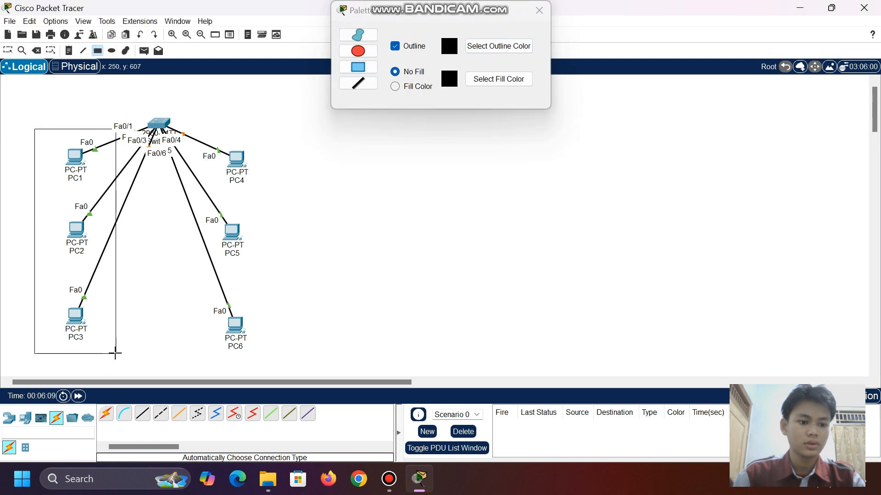
left_click_drag(197, 122, 279, 354)
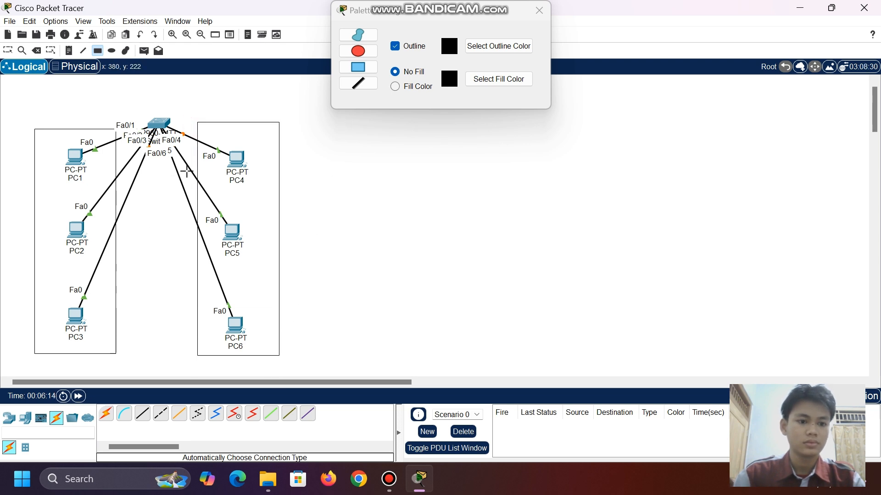
left_click(540, 10)
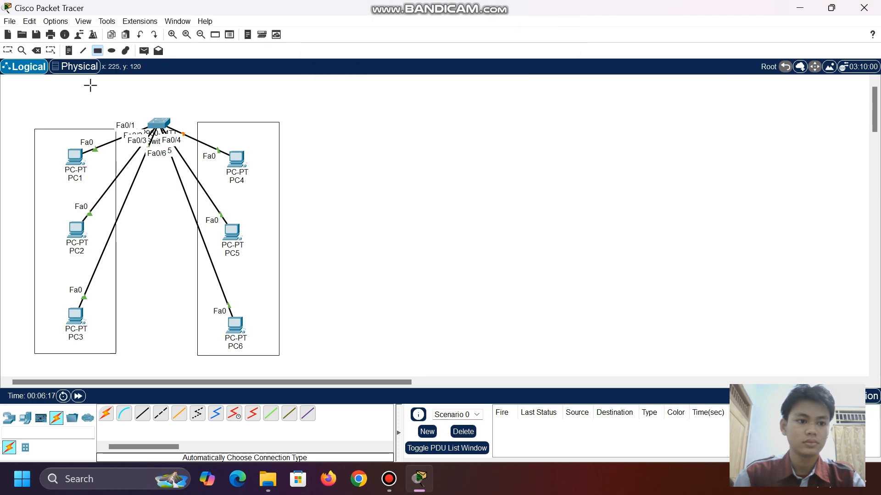
Add the note VLAN 10 at the bottom of the PC1–PC3 rectangle and VLAN 20 at the bottom of the PC4–PC6 rectangle
left_click(69, 50)
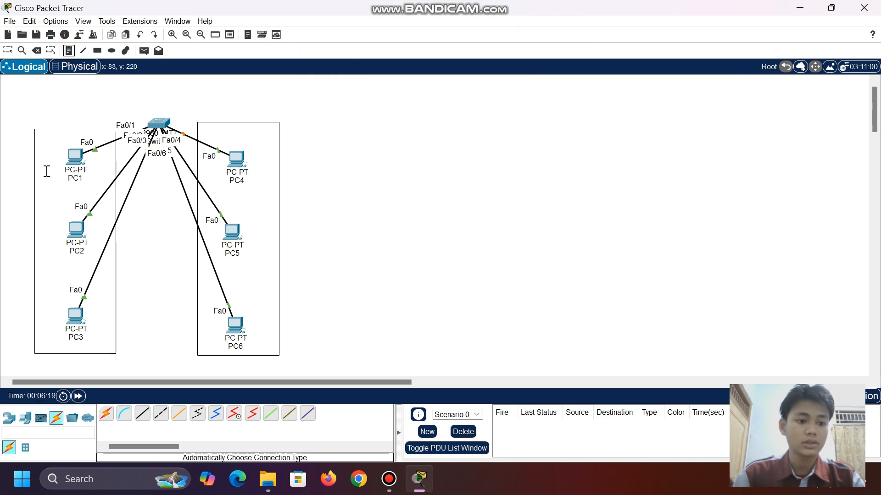
left_click(40, 343)
left_click(55, 349)
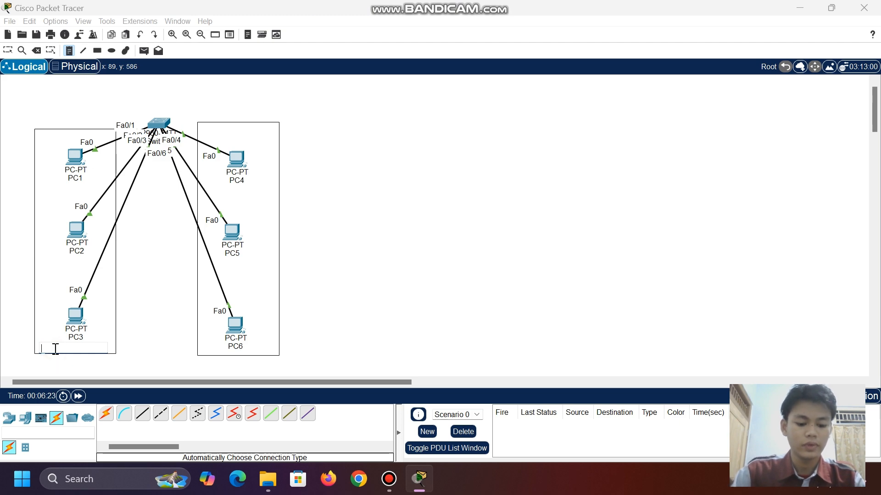
type("VLAN 10")
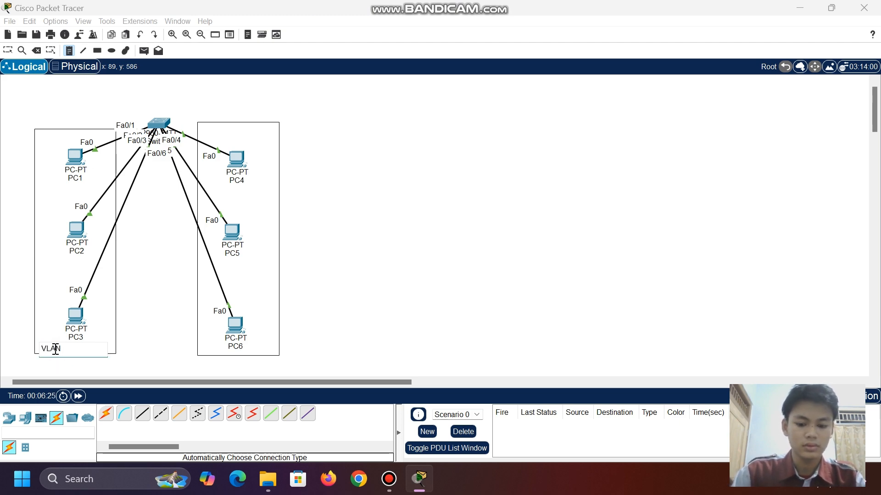
left_click(255, 347)
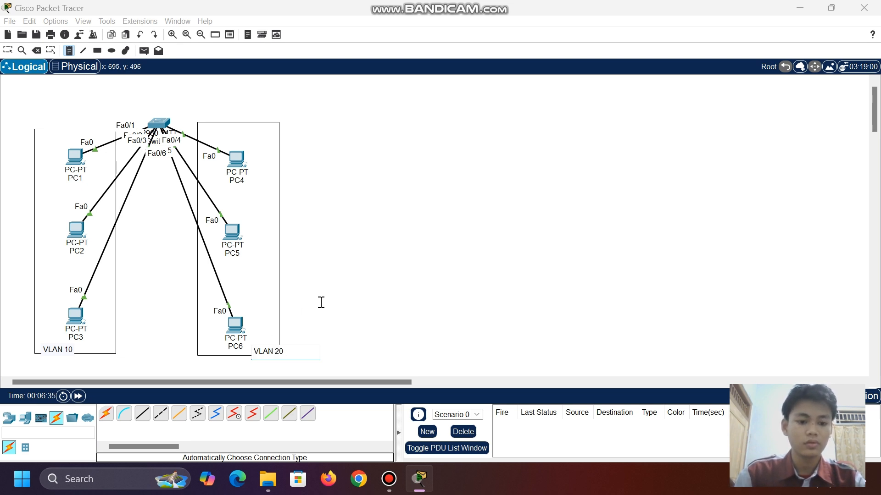
Add the network address note 192.168.10.0/24 above the VLAN 10 rectangle
left_click(68, 51)
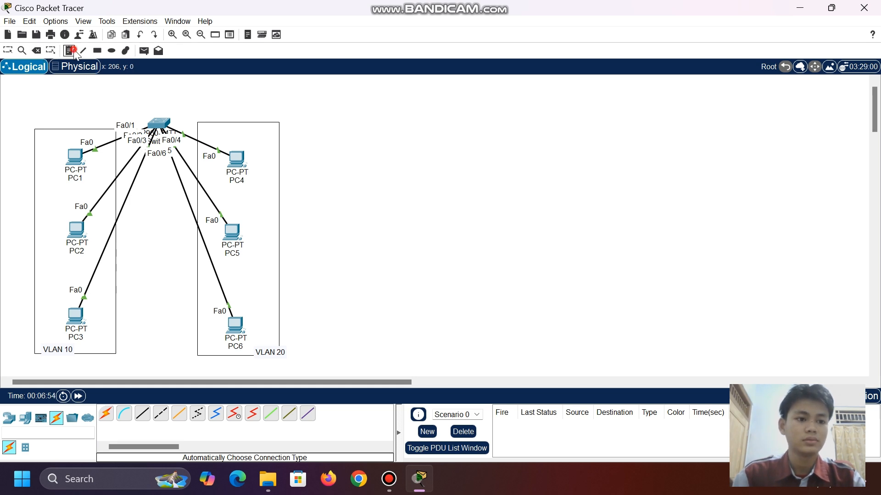
left_click(50, 111)
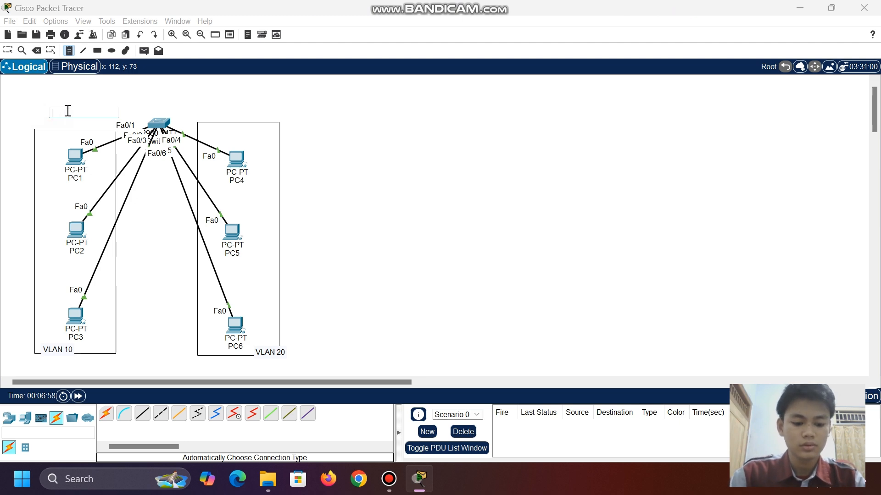
type("!(@")
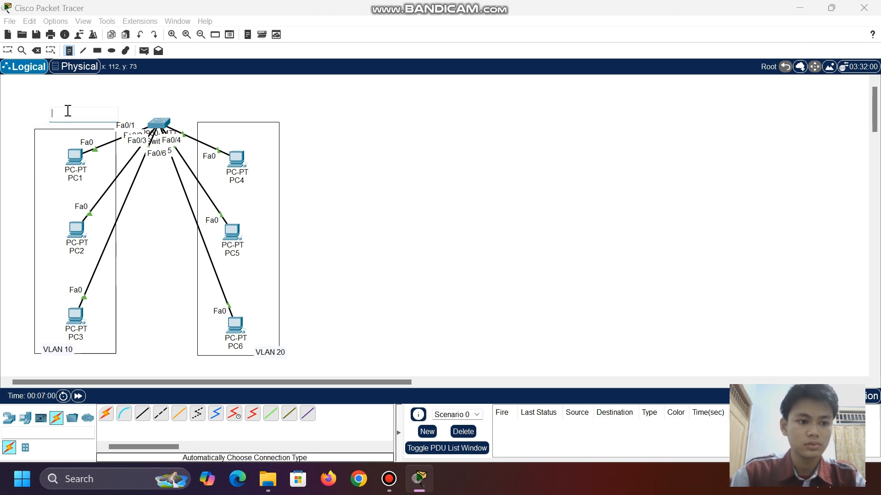
type("192.168.1")
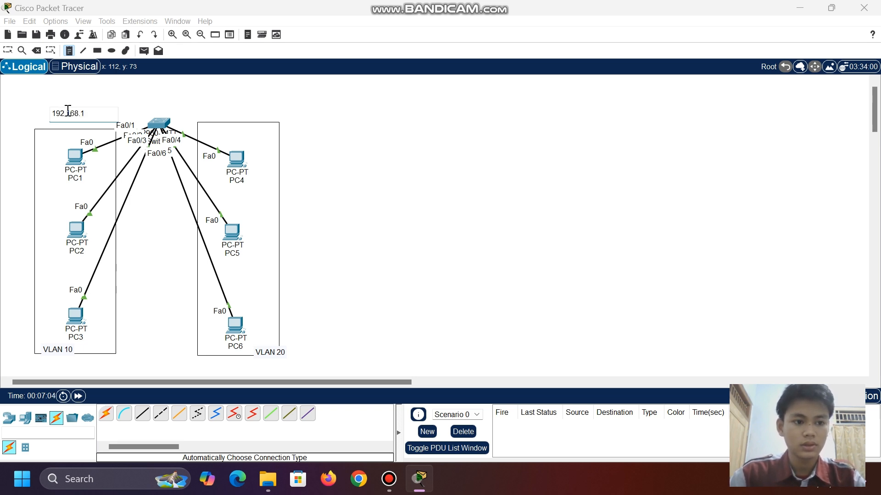
type("0.0/24")
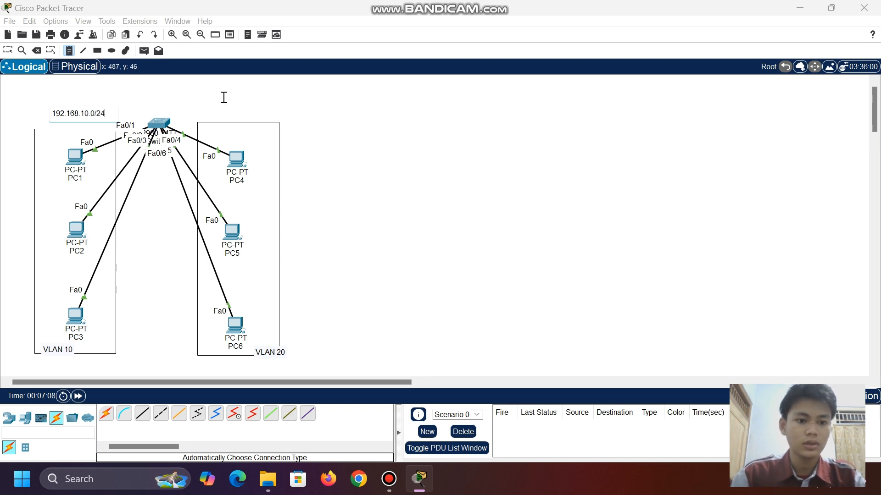
Add the network address note 192.168.20.0/24 at the top edge of the VLAN 20 rectangle
left_click(217, 116)
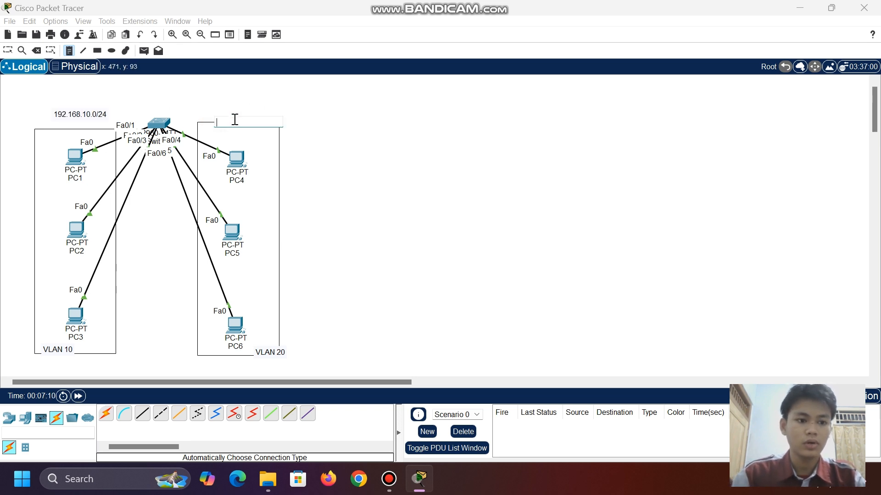
type("192.168.20")
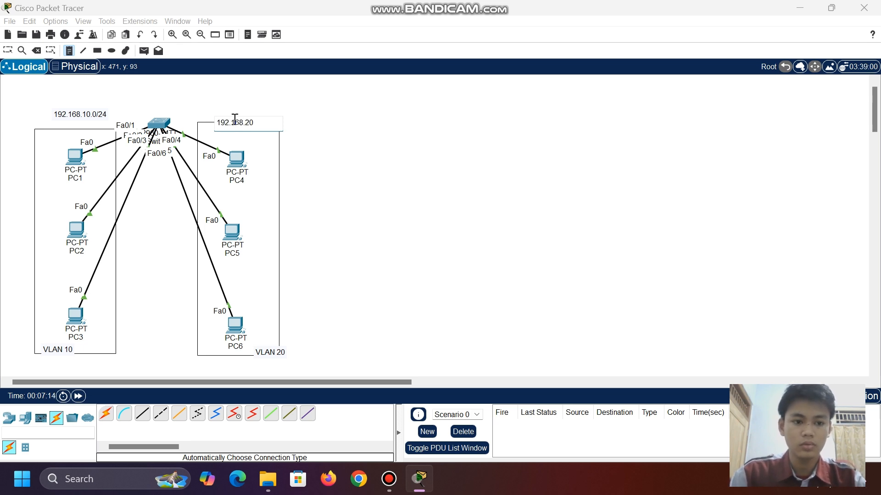
type(".0/24")
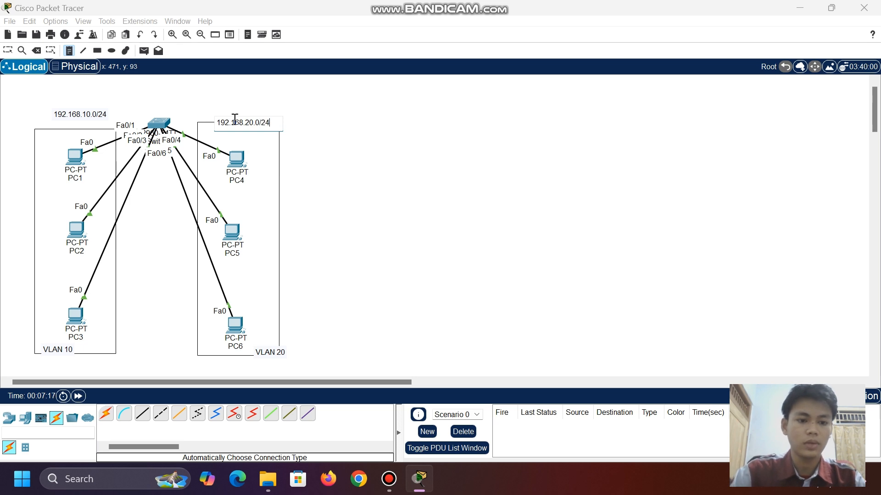
left_click(322, 100)
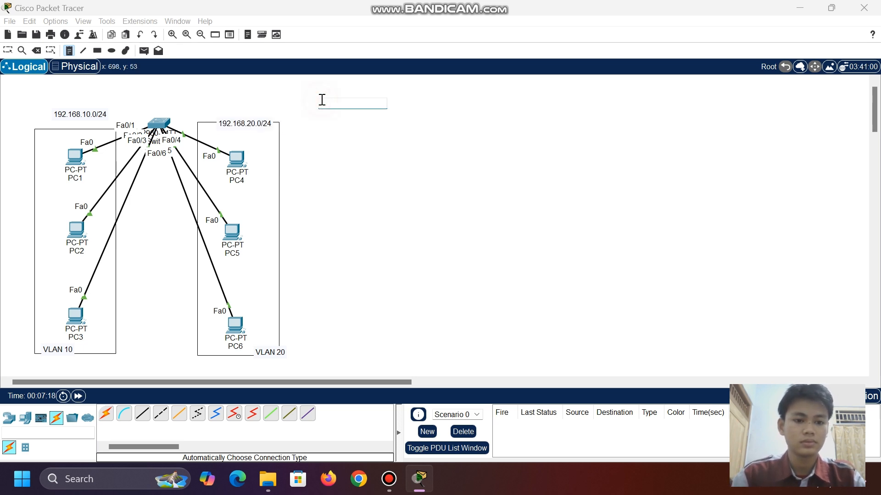
Assign PC1 the static IPv4 address 192.168.10.1 with subnet mask 255.255.255.0 in its IP configuration
left_click(8, 51)
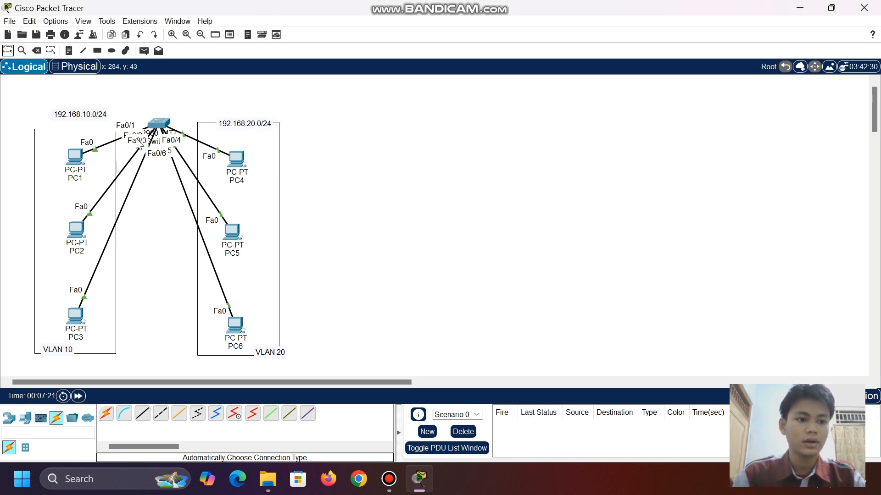
left_click(75, 160)
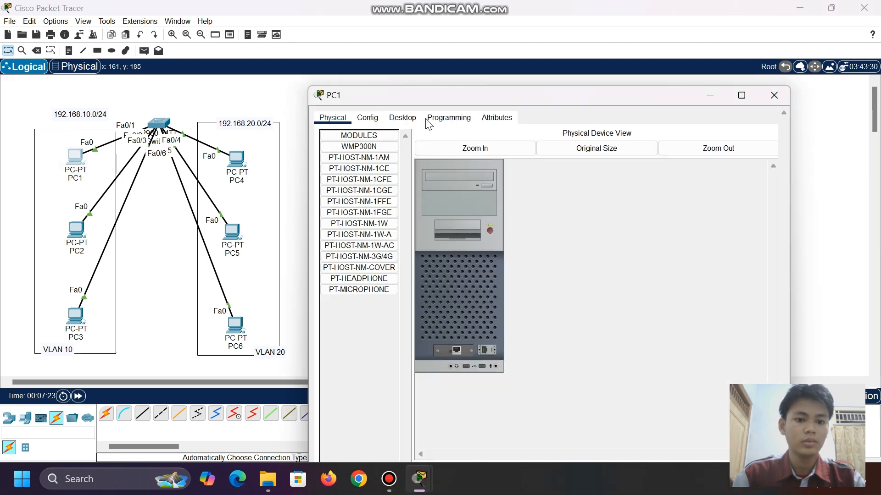
left_click(379, 32)
left_click(402, 33)
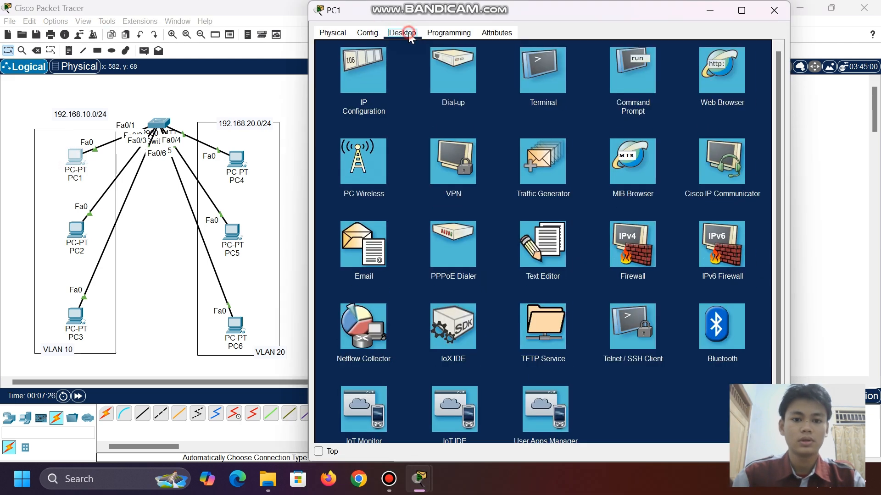
left_click(370, 84)
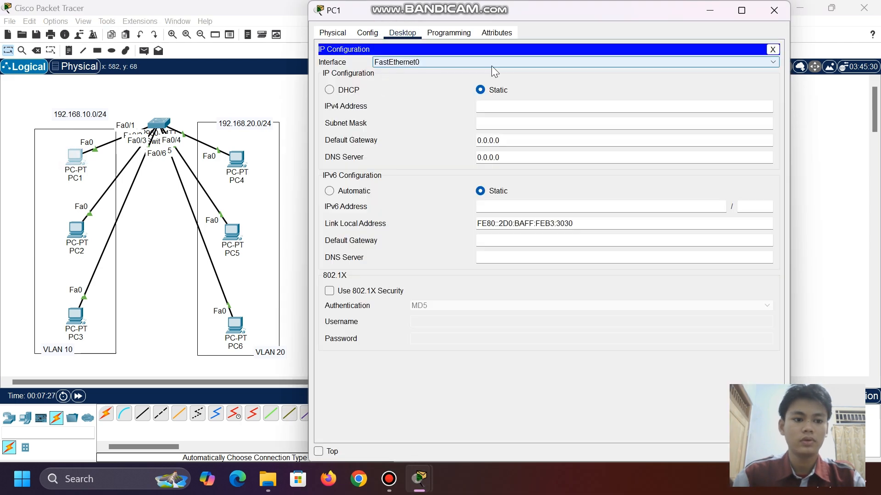
left_click(536, 107)
type("192.168.10.1")
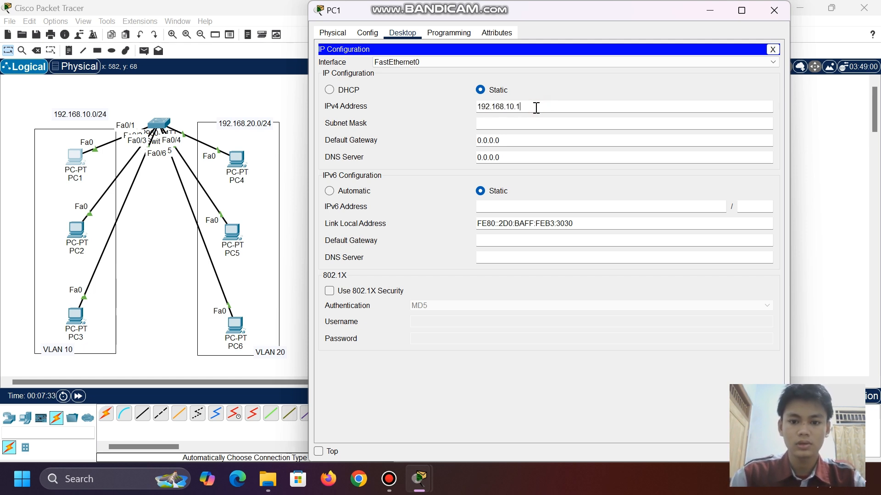
key("ctrl+a")
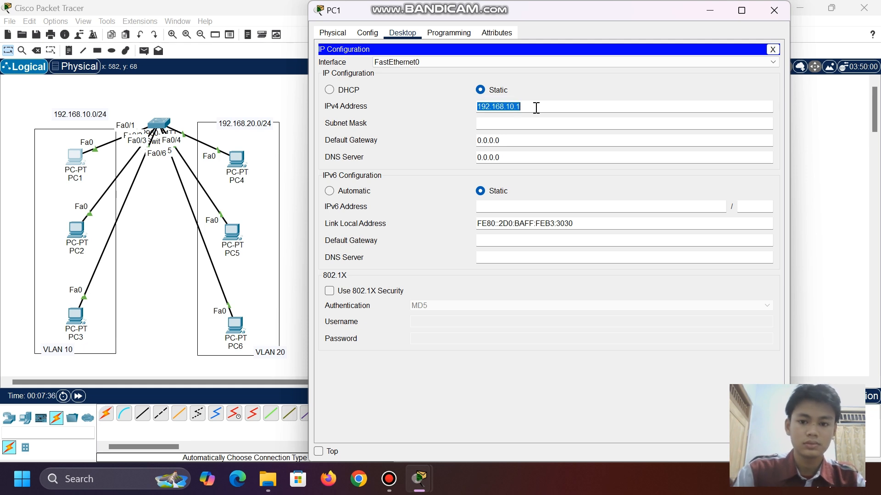
left_click(521, 123)
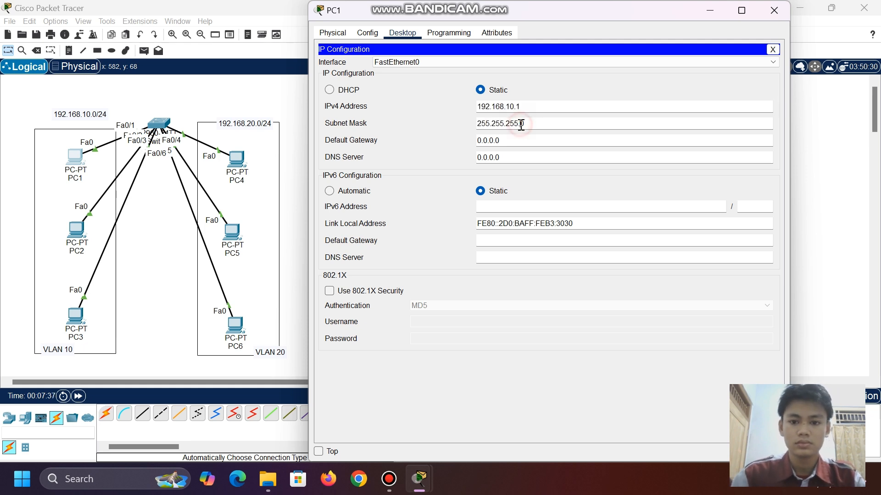
left_click(774, 11)
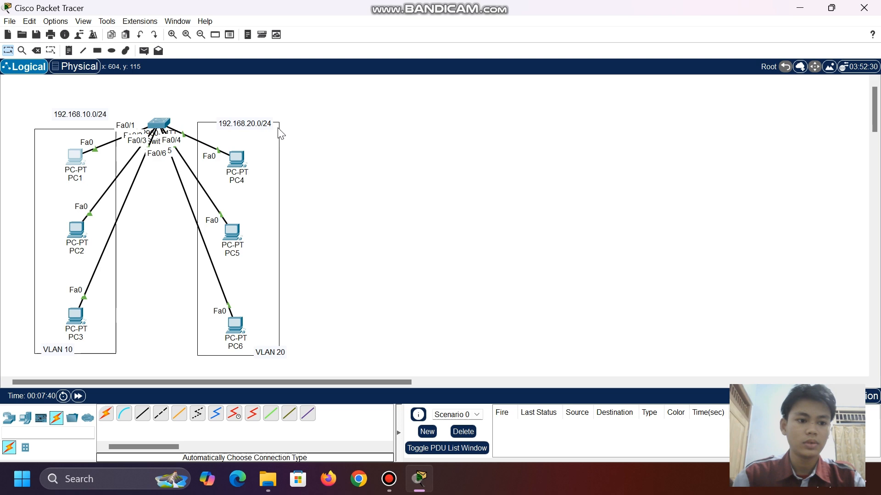
Assign PC2 the static IPv4 address 192.168.10.2 with subnet mask 255.255.255.0 in its IP configuration
left_click(76, 227)
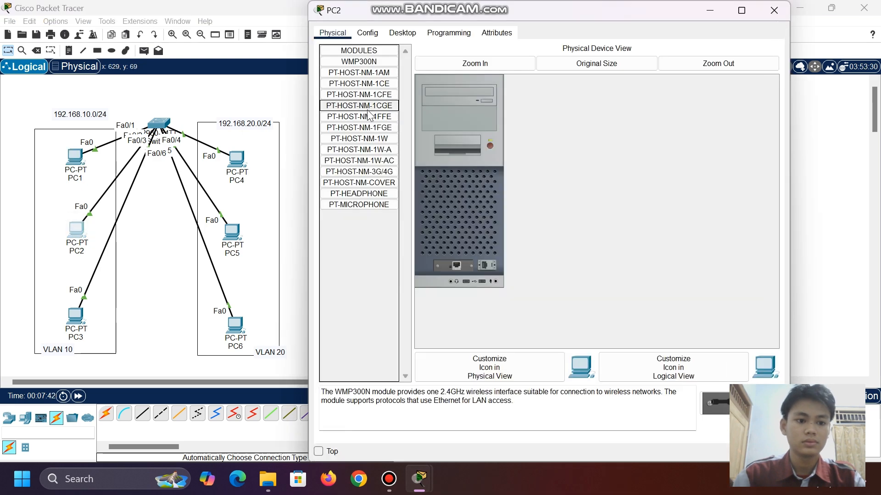
left_click(382, 33)
left_click(400, 33)
left_click(373, 66)
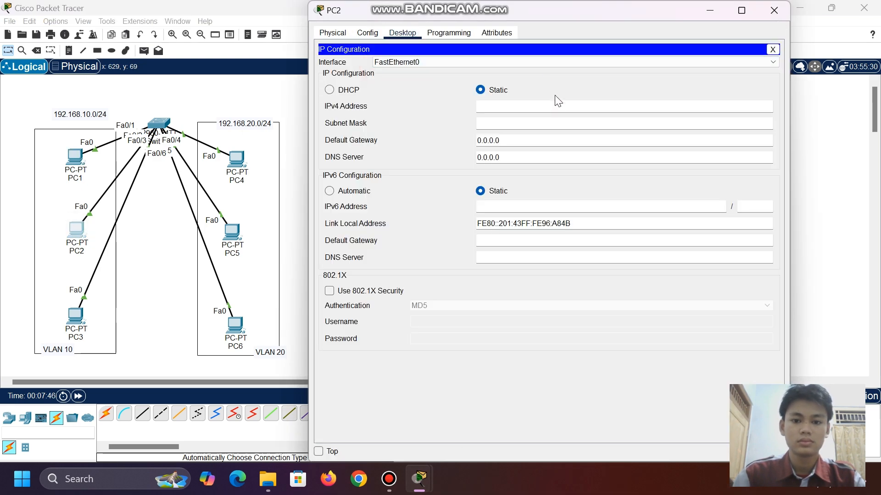
left_click(554, 104)
type("192.168.10.1")
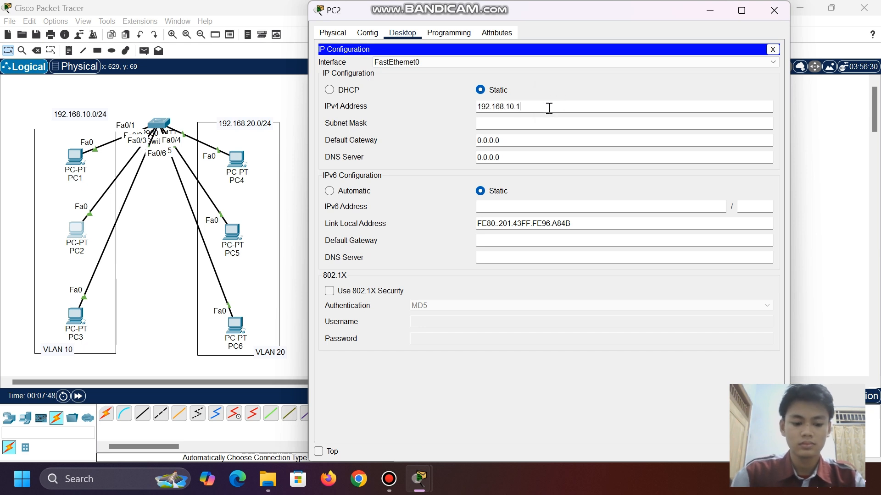
left_click(541, 123)
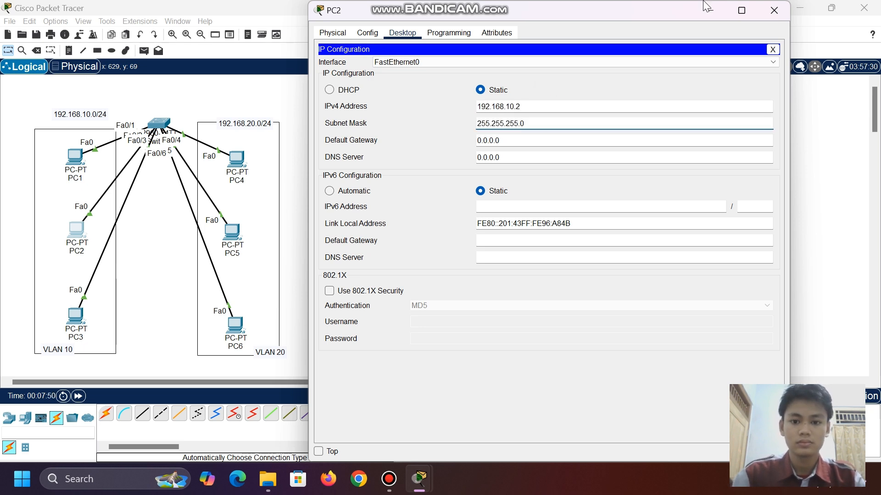
left_click(774, 11)
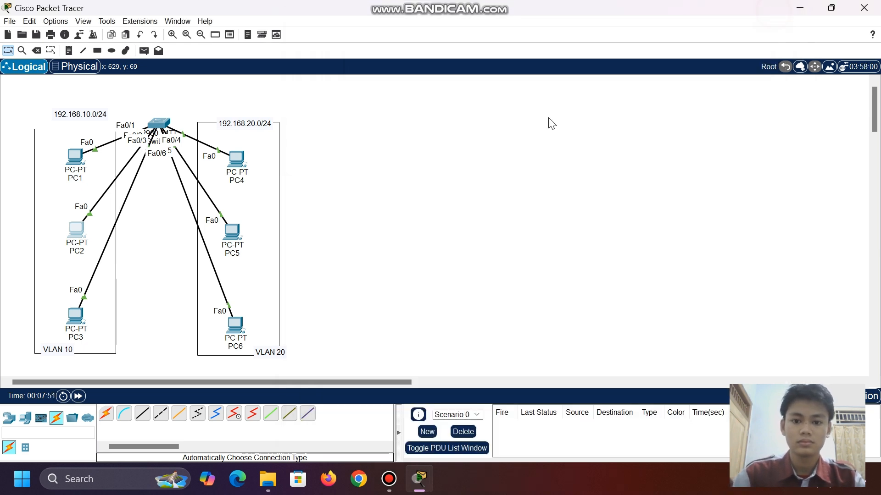
Assign PC3 the static IPv4 address 192.168.10.3 and fill in its default subnet mask
left_click(73, 319)
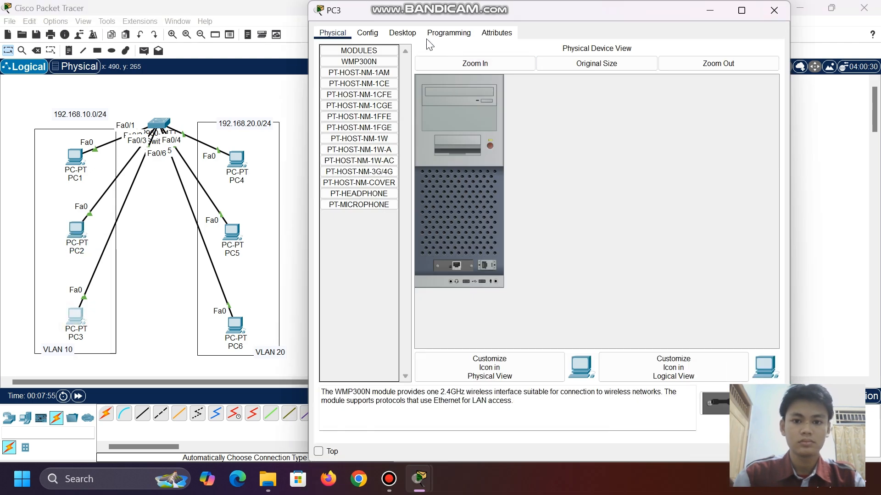
left_click(401, 31)
left_click(369, 56)
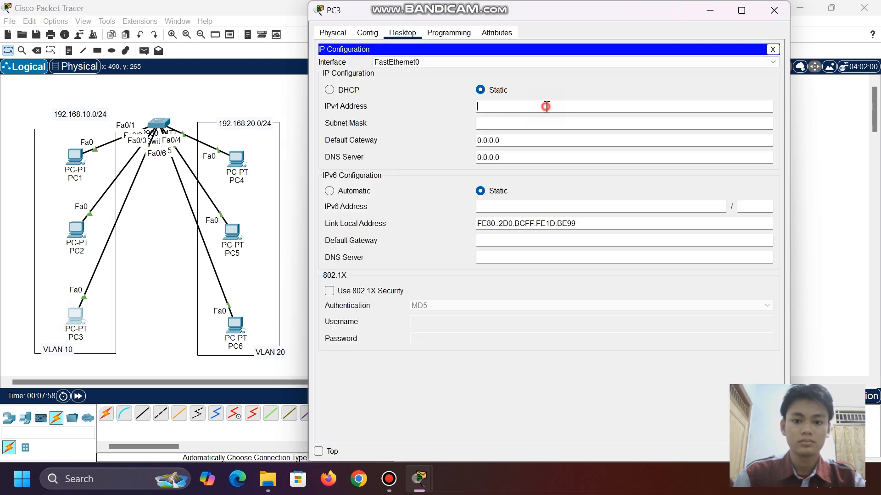
left_click(547, 107)
type("192.168.10.1")
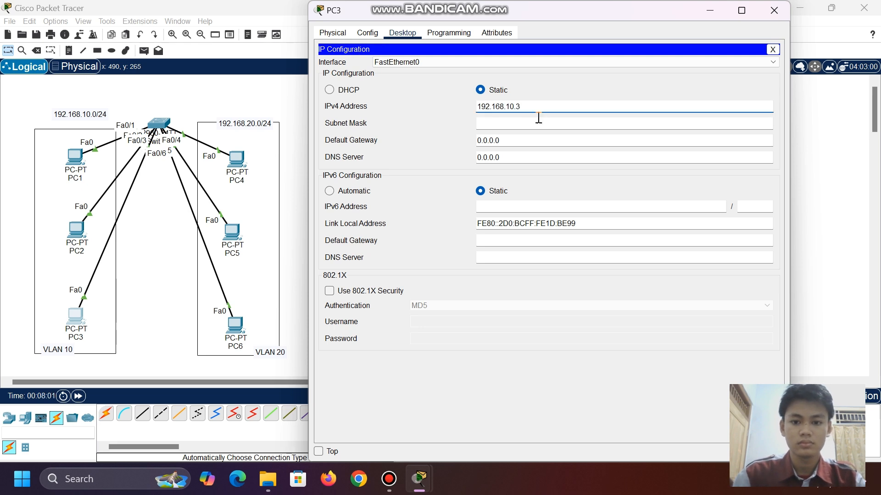
left_click(536, 122)
left_click(714, 9)
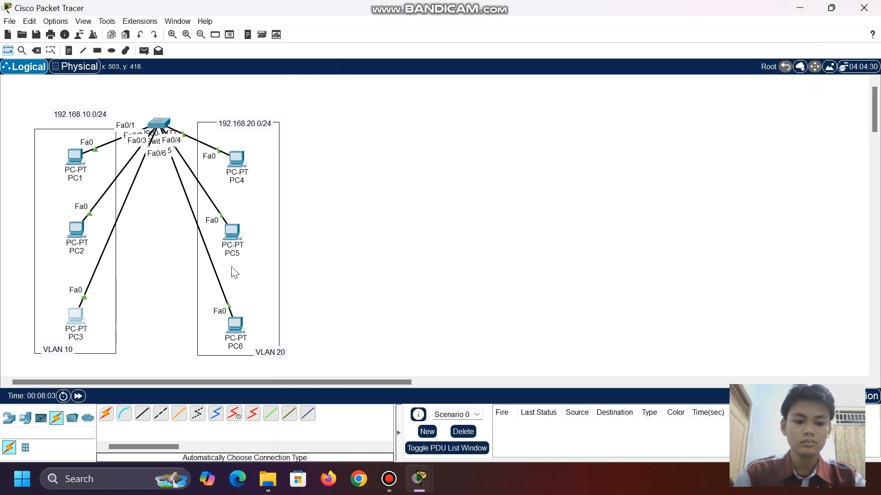
Set PC4's static IPv4 address to 192.168.20.1 in its IP configuration
left_click(237, 159)
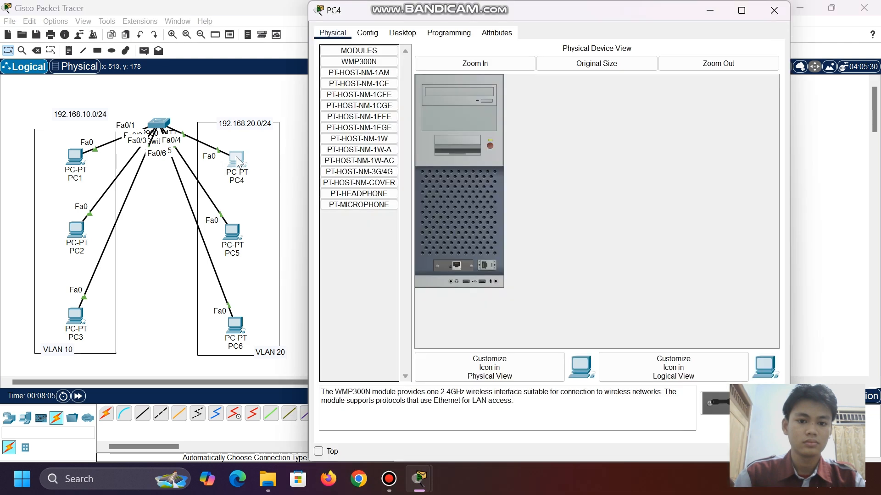
left_click(399, 36)
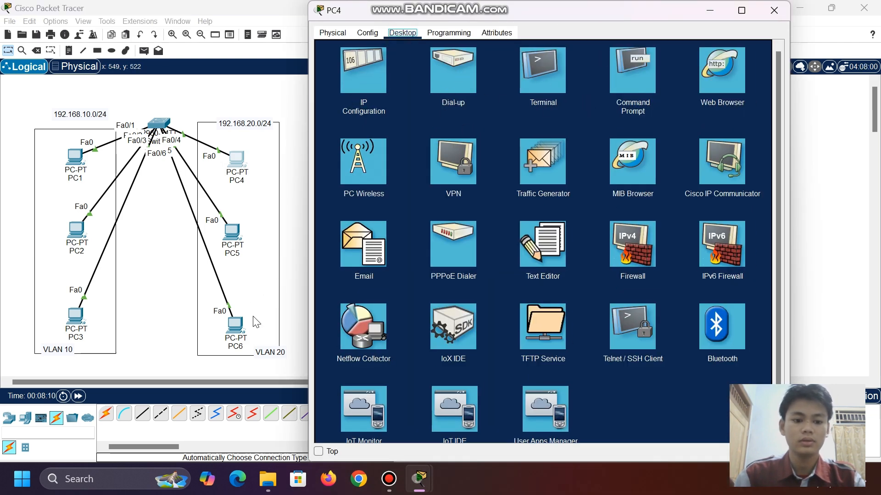
left_click(354, 68)
left_click(510, 106)
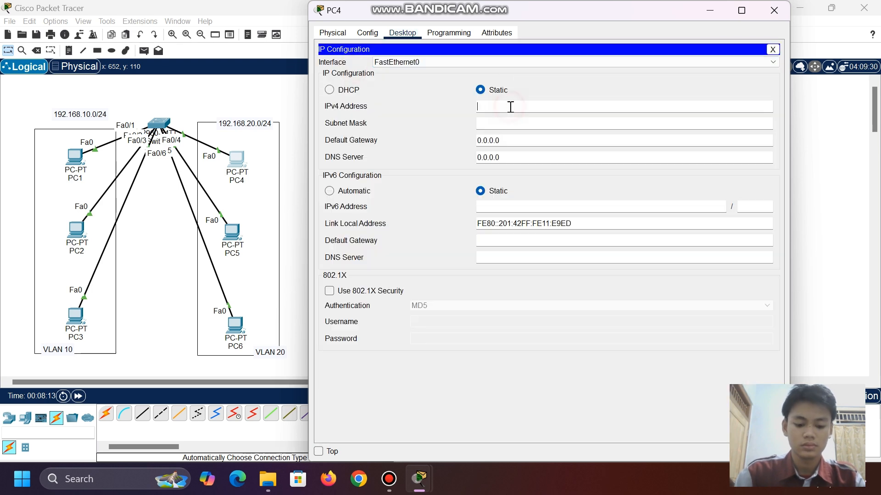
type("192.168.10.1")
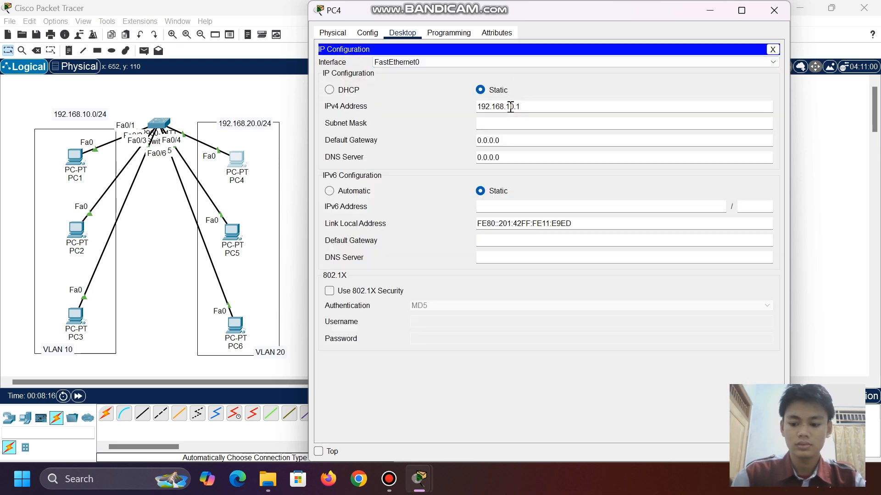
type("20.1")
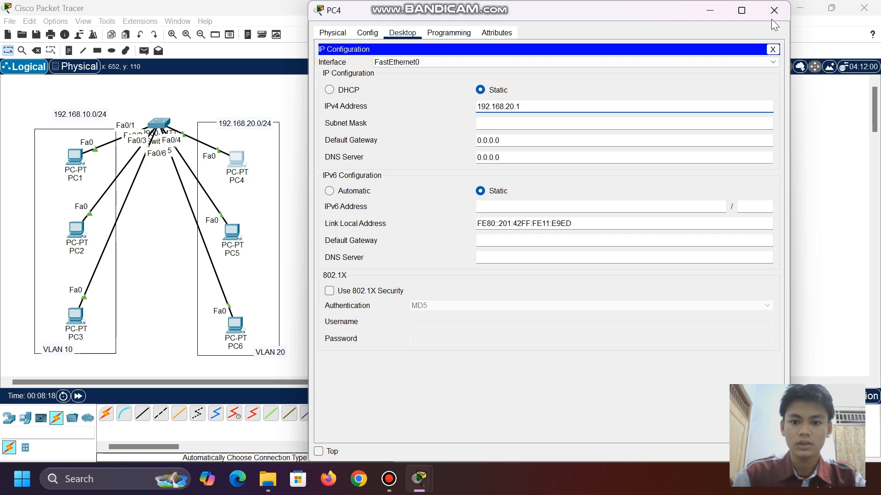
left_click(780, 10)
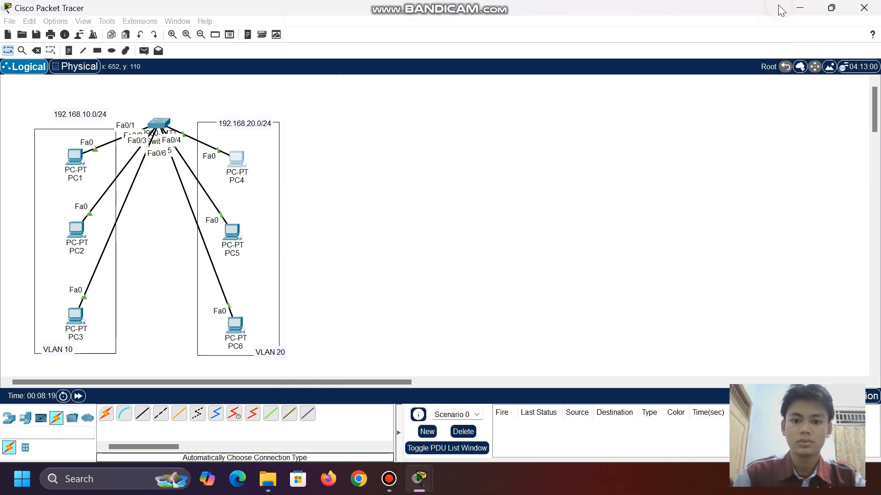
Assign PC5 the static IPv4 address 192.168.20.2 and fill in its default subnet mask
left_click(229, 234)
left_click(402, 33)
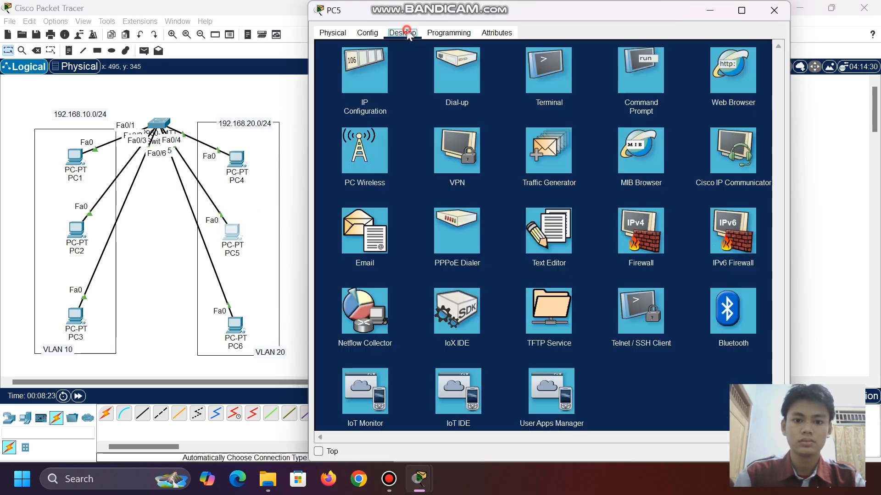
left_click(341, 95)
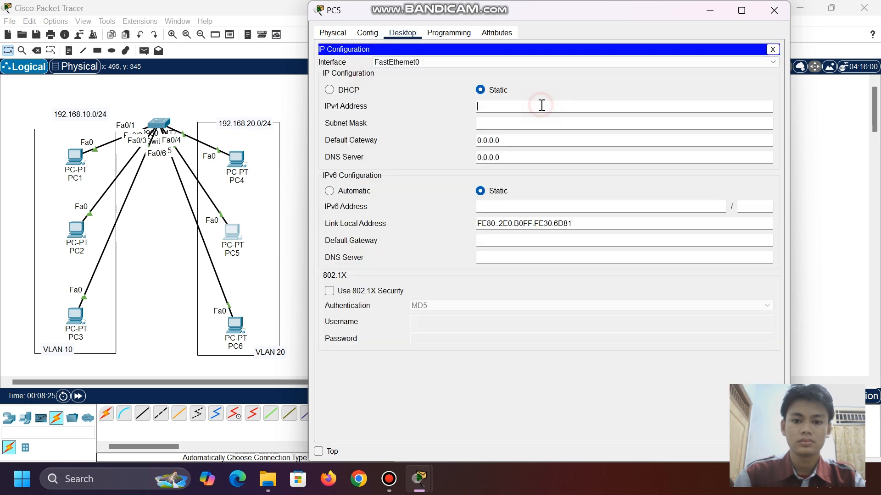
left_click(542, 105)
type("192.168.10.1")
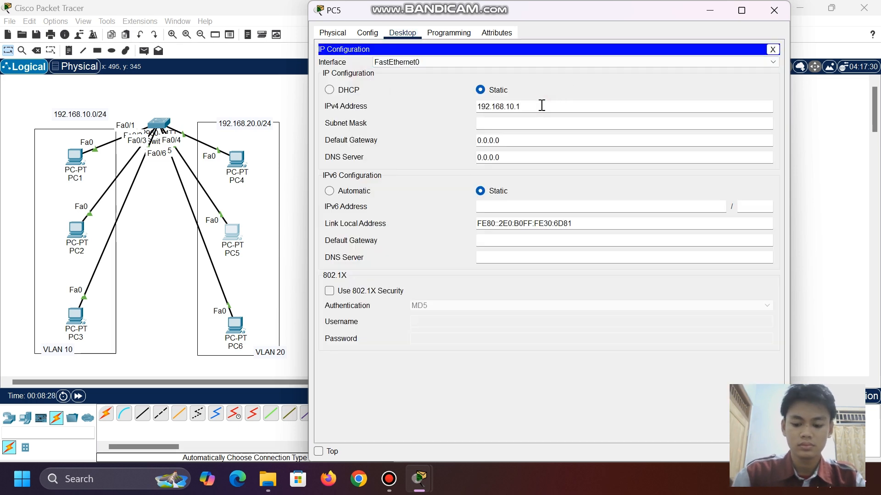
key("BackSpace")
key("BackSpace")
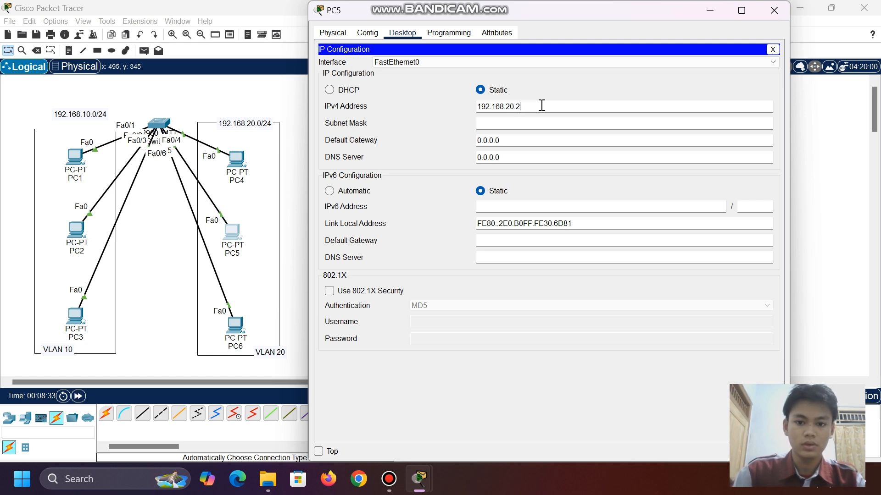
key("ctrl+a")
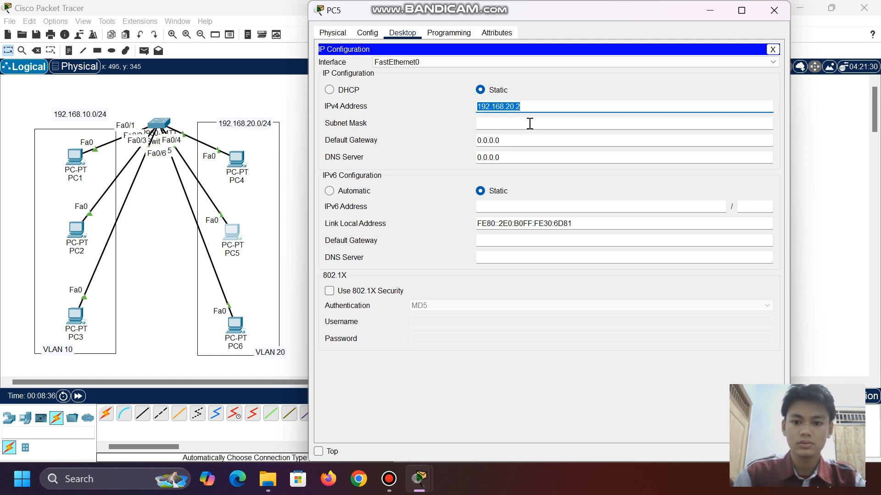
left_click(529, 123)
left_click(774, 10)
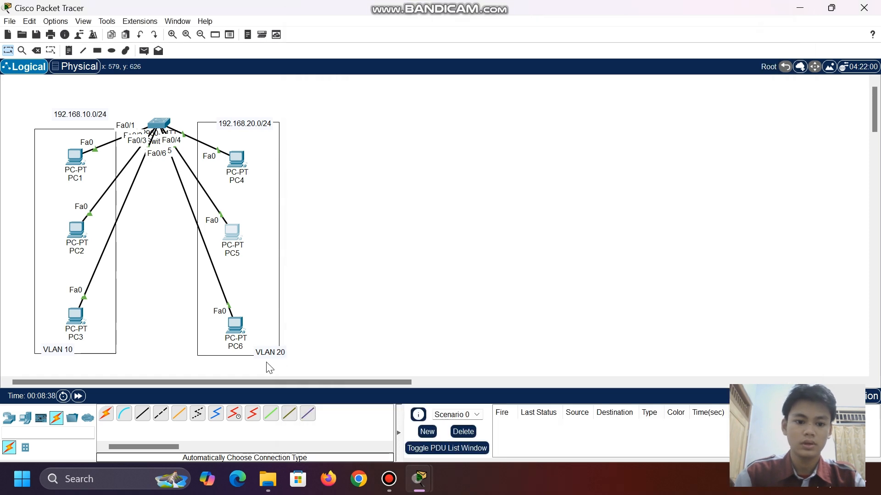
Assign PC6 the static IPv4 address 192.168.20.3 with subnet mask 255.255.255.0 in its IP configuration
left_click(235, 326)
left_click(412, 115)
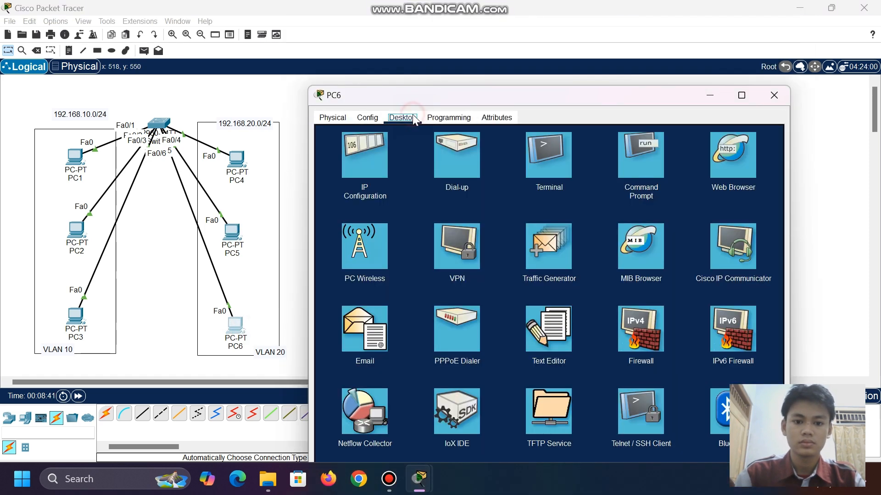
left_click(367, 151)
left_click(531, 192)
type("192.168.20.2")
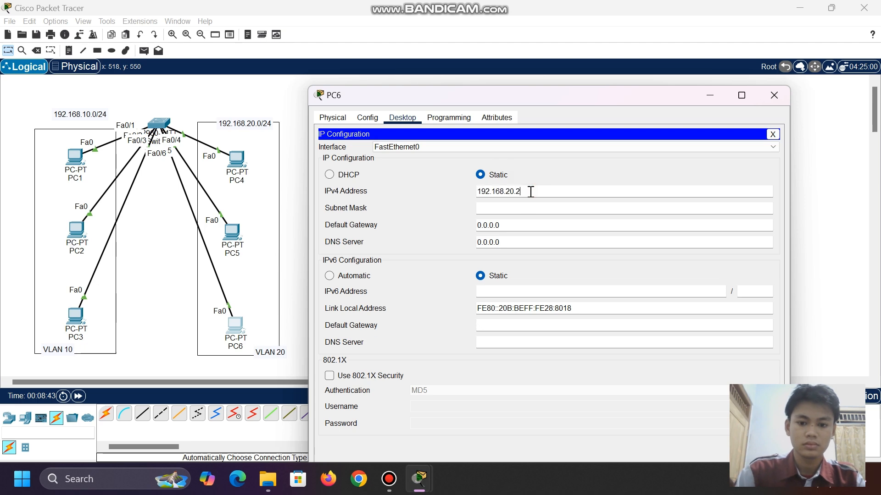
left_click(523, 207)
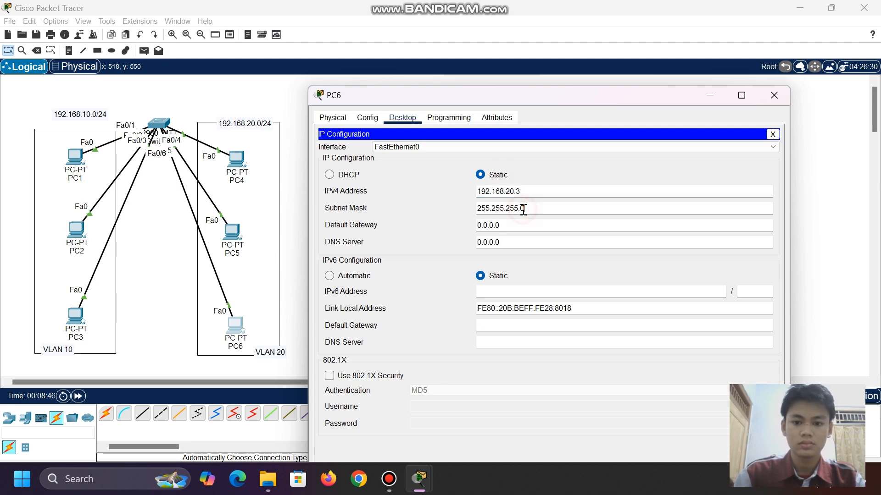
left_click(772, 134)
left_click(710, 94)
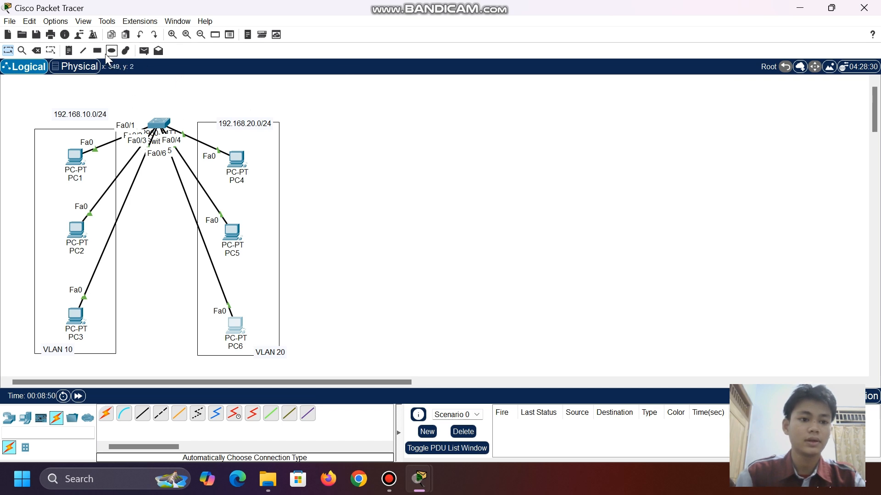
Send simple test PDUs from PC1 to PC2 and from PC2 to PC3
left_click(142, 51)
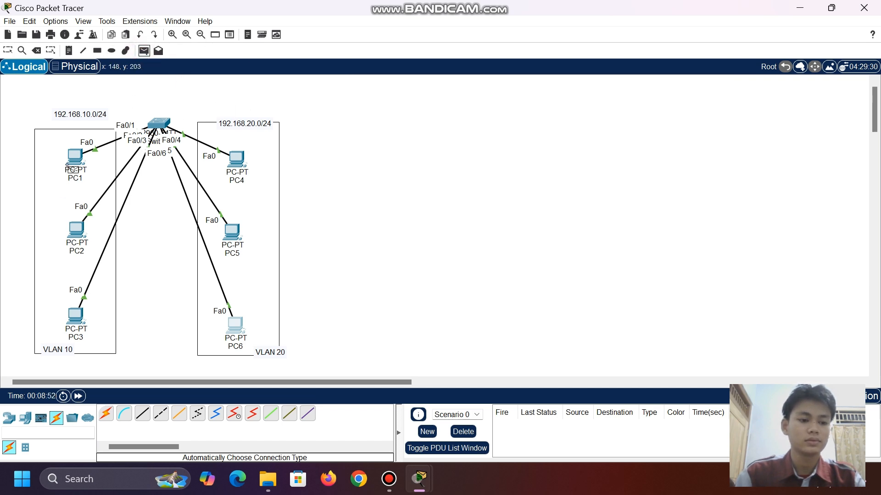
left_click(73, 158)
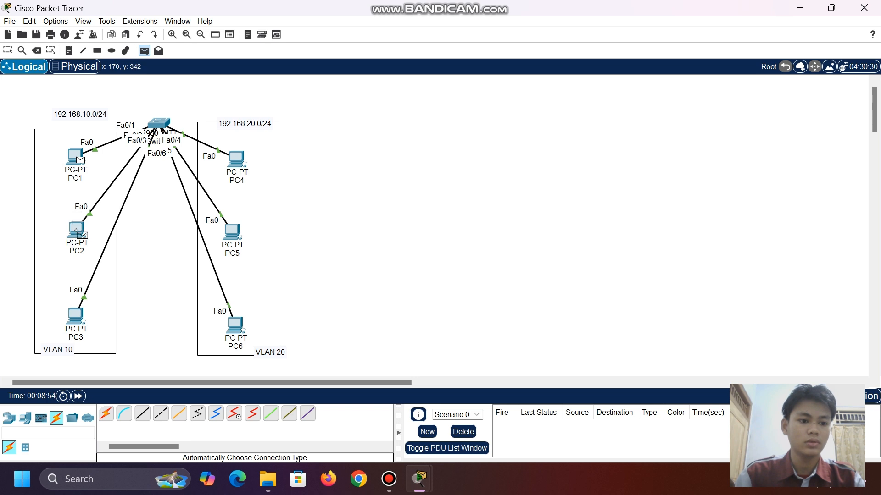
left_click(79, 235)
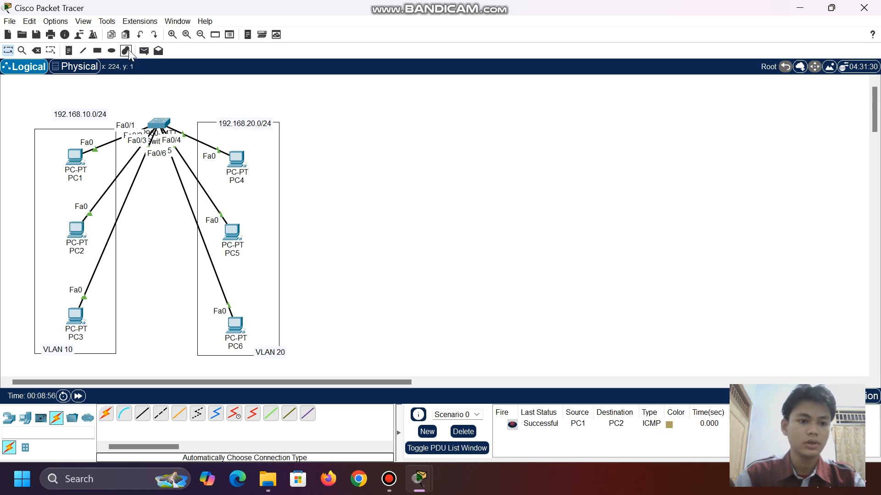
left_click(144, 51)
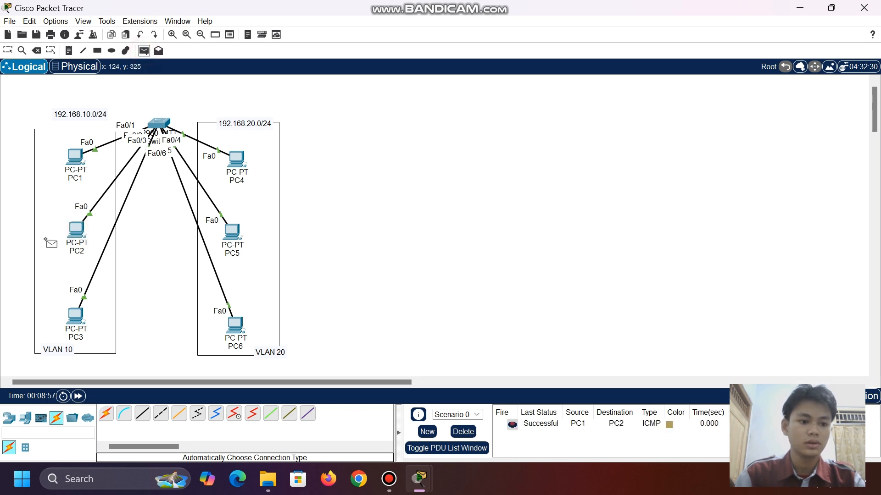
left_click(79, 228)
left_click(79, 315)
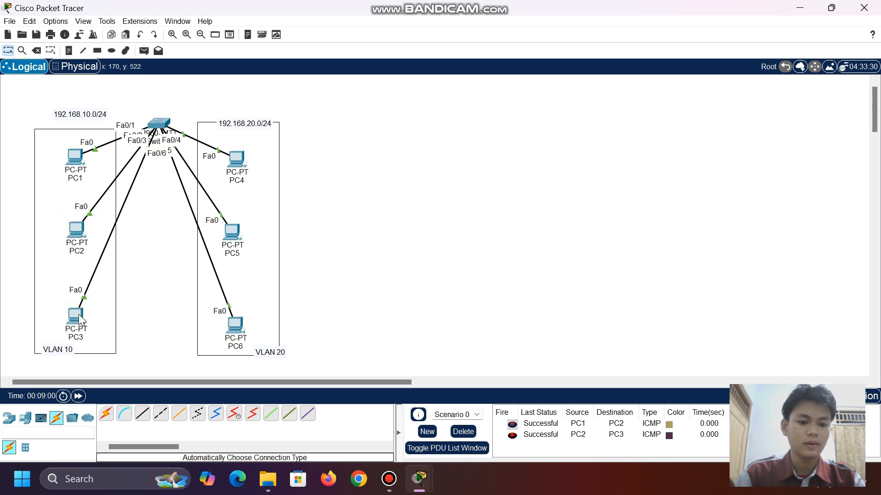
Send a simple test PDU from PC4 to PC5
left_click(144, 51)
left_click(237, 161)
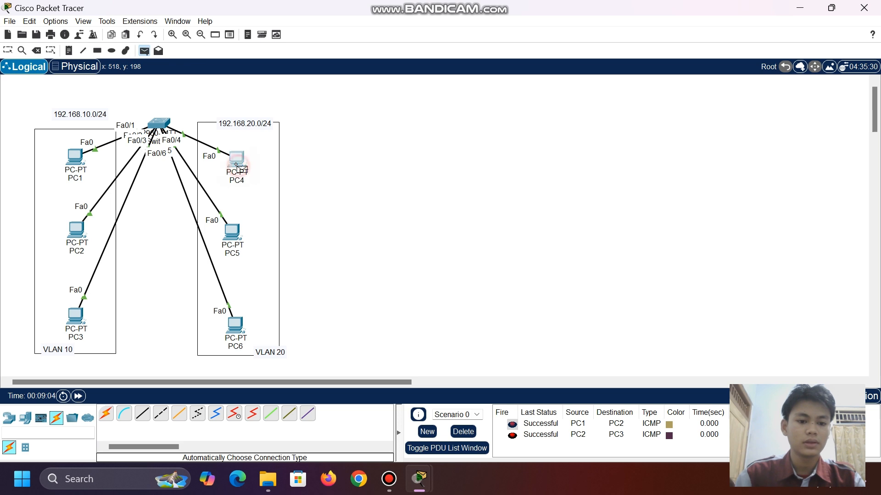
left_click(238, 232)
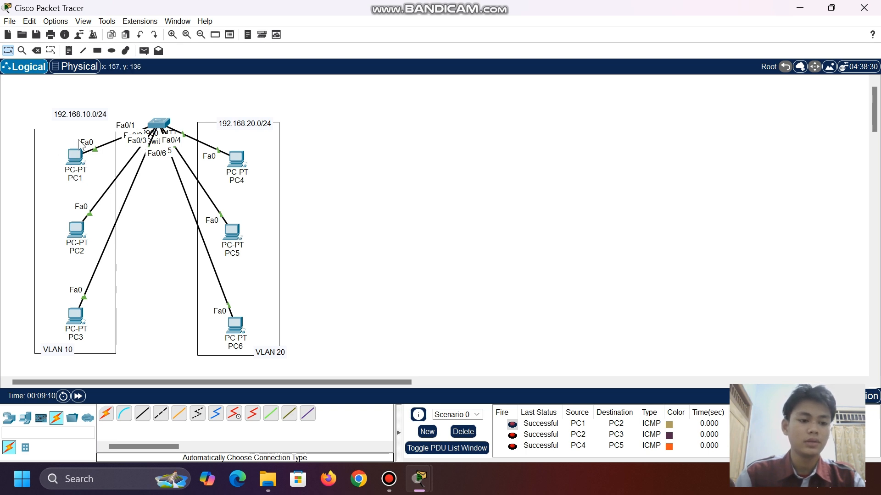
Send a simple test PDU from PC1 to PC4 and check its status in the PDU list
left_click(145, 51)
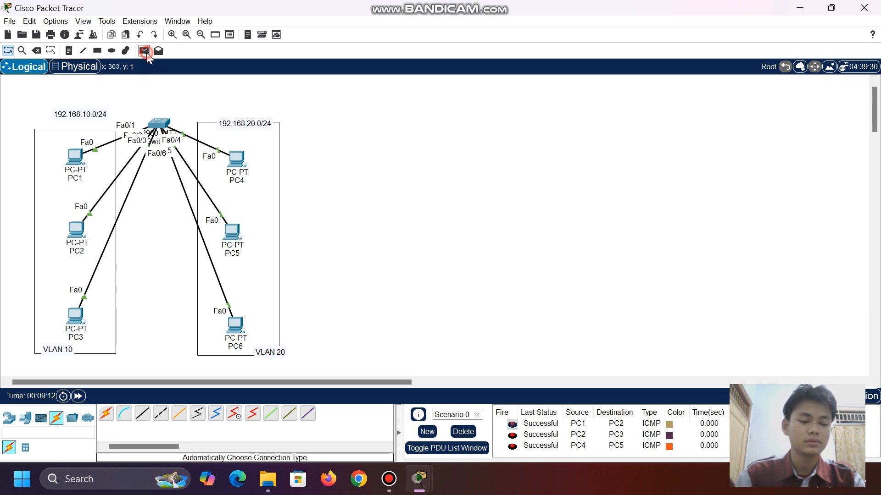
left_click(77, 158)
left_click(236, 159)
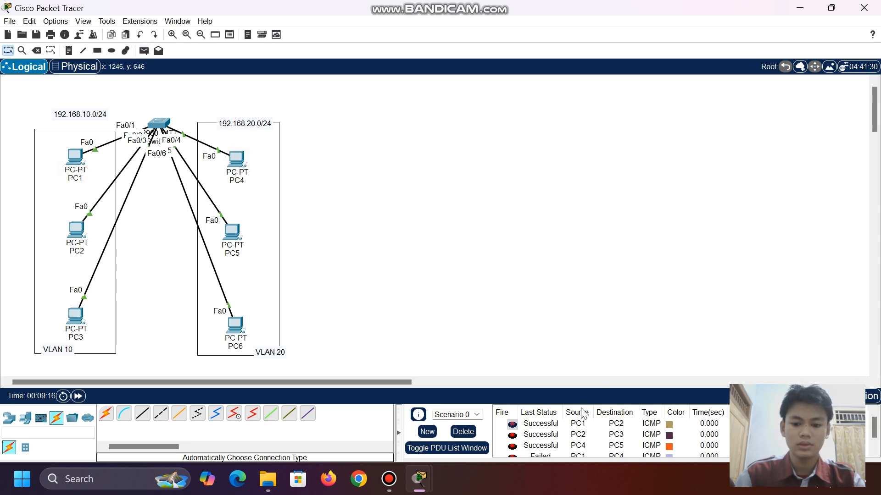
scroll(578, 425, "down", 1)
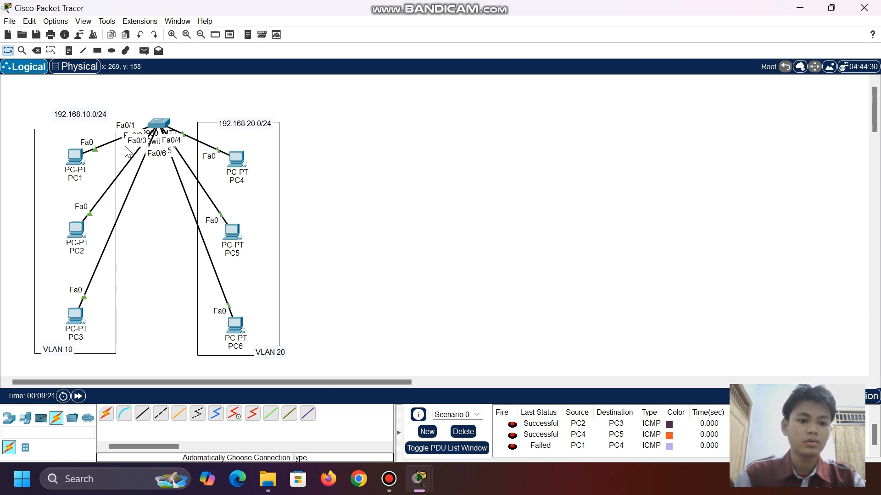
Open the switch's command-line interface, then shrink and reposition its window beside the topology
mouse_move(164, 127)
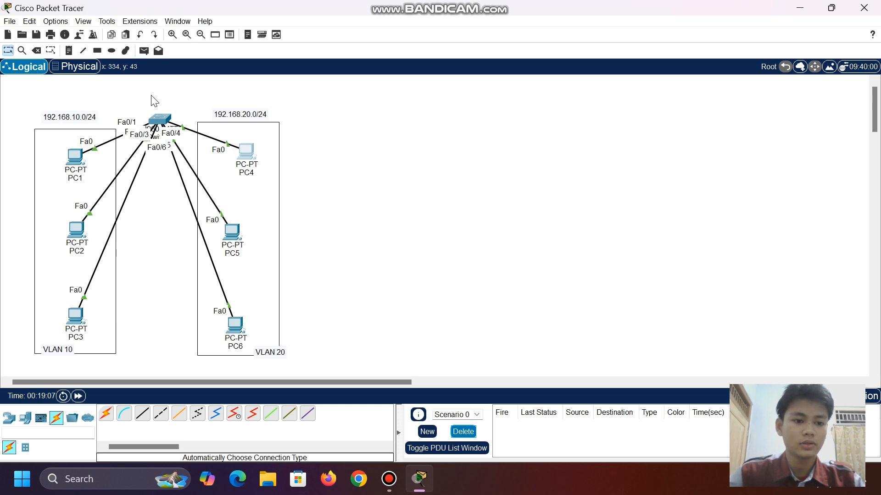
left_click(156, 121)
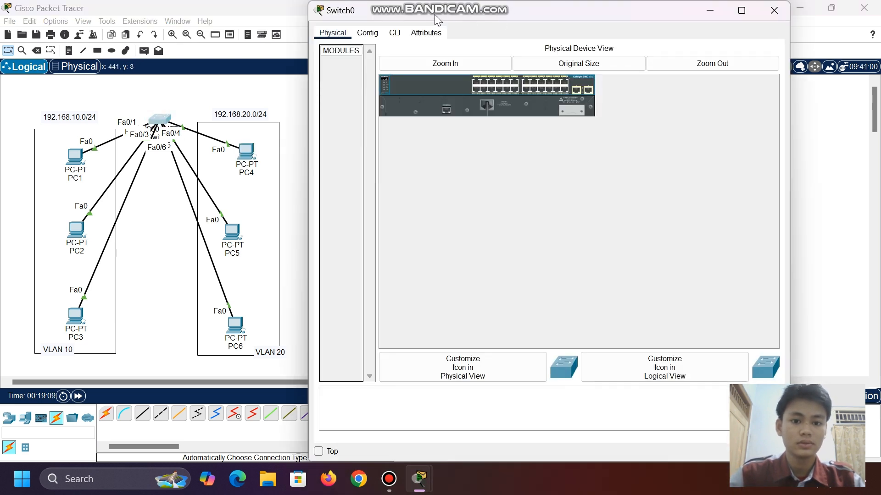
left_click(395, 33)
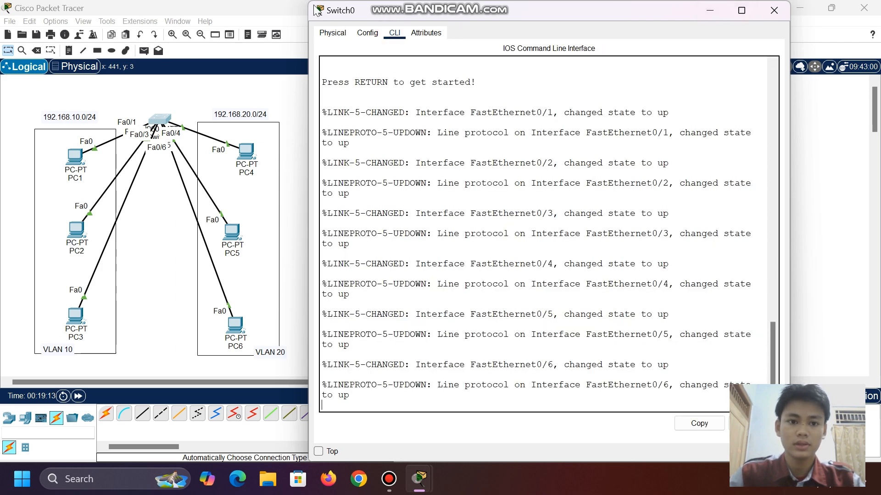
left_click_drag(309, 3, 342, 54)
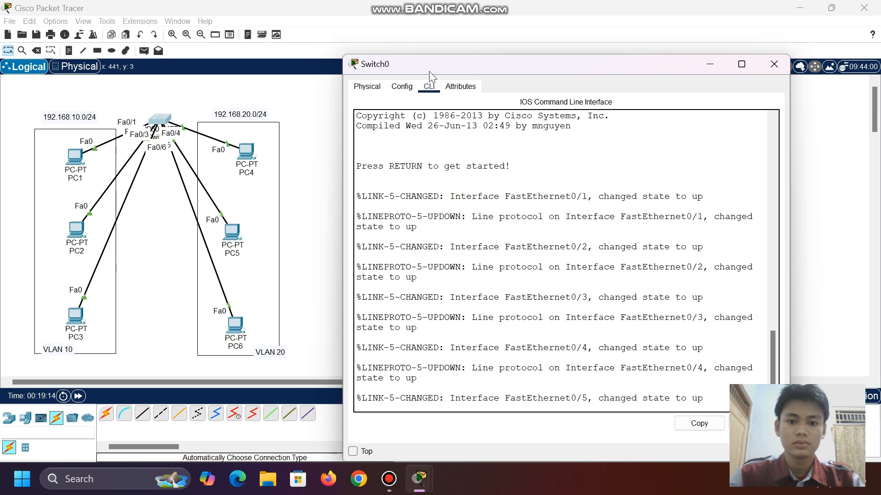
left_click_drag(433, 73, 386, 41)
scroll(696, 337, "down", 3)
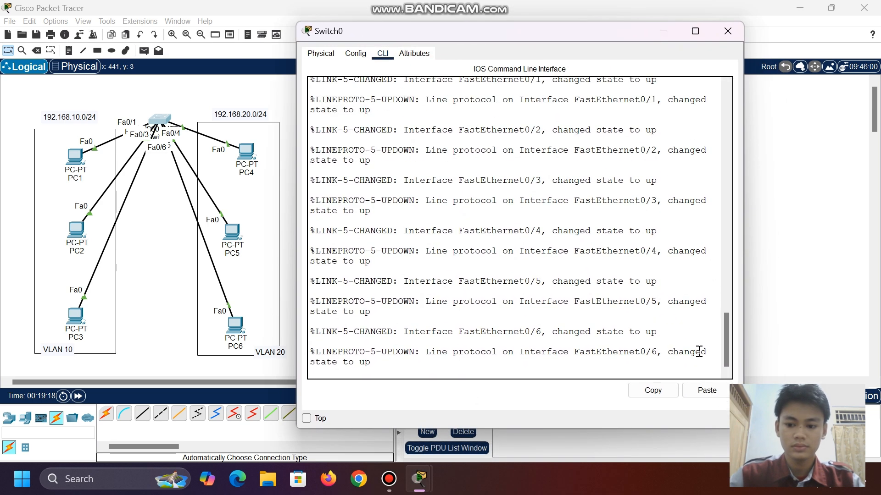
Start the switch console session and enter global configuration mode using en and conf t
key("Return")
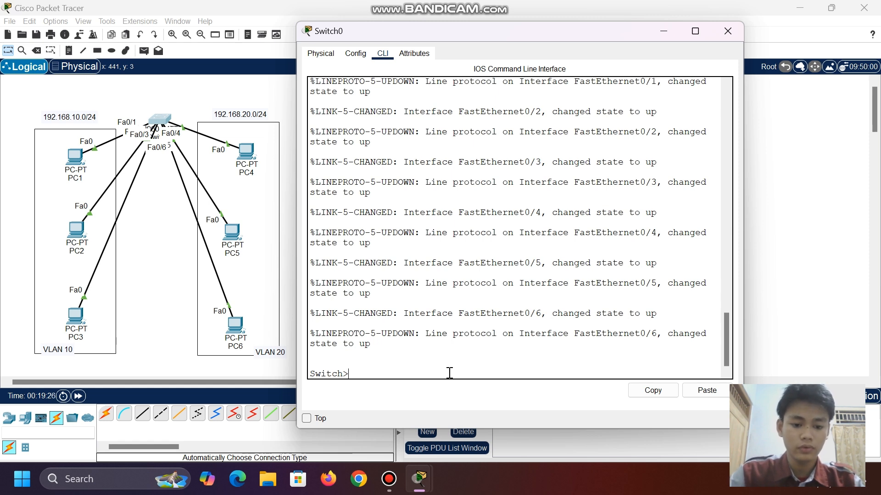
type("en")
key("Return")
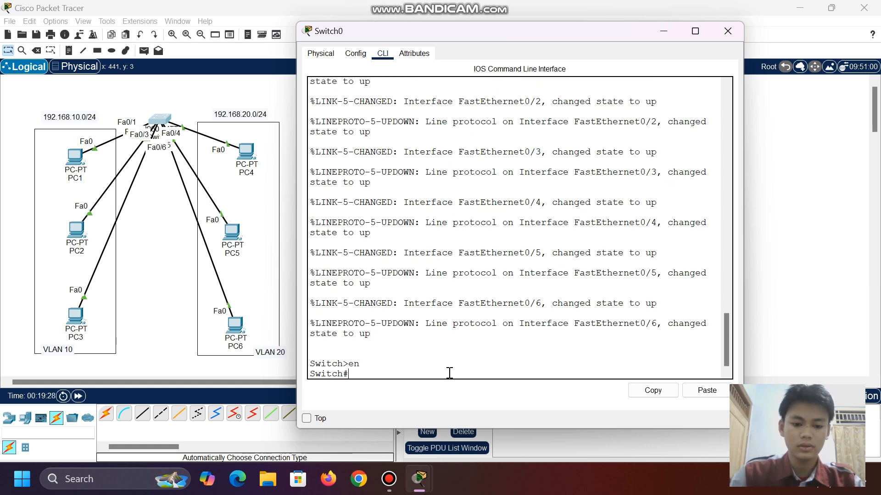
type("conf")
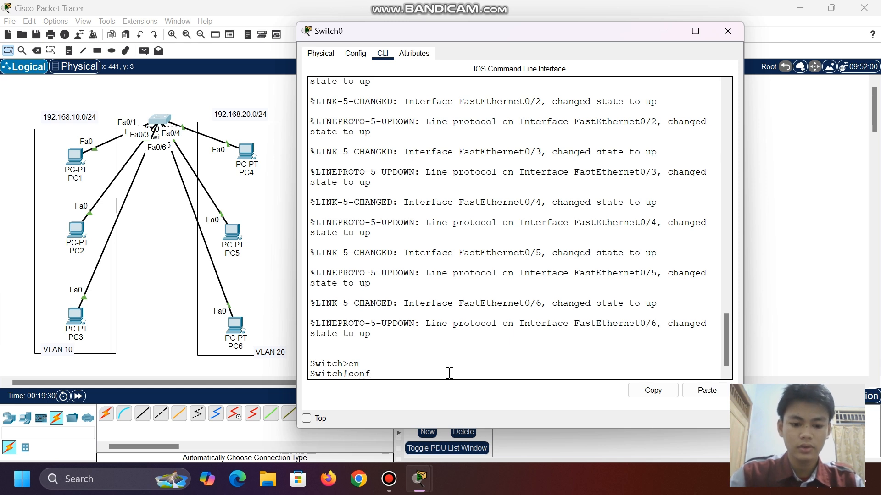
type(" t")
key("Return")
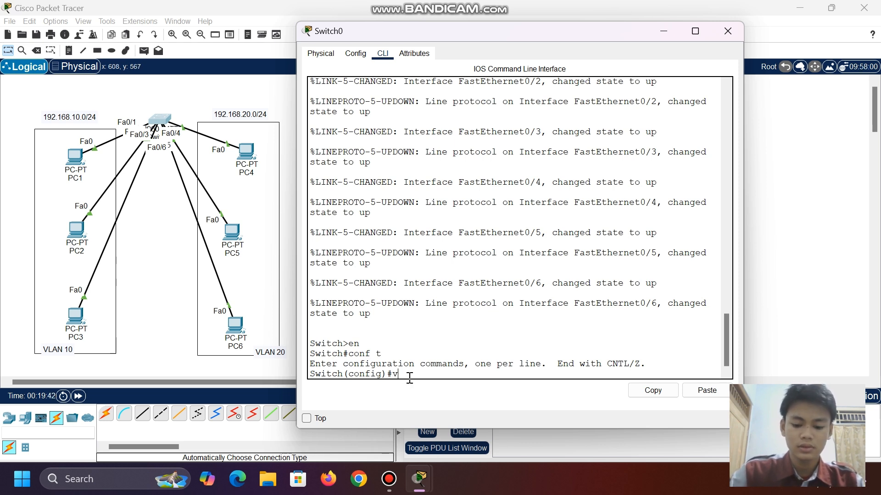
Create VLAN 10 on the switch, name it programing, and exit VLAN configuration mode
type("10")
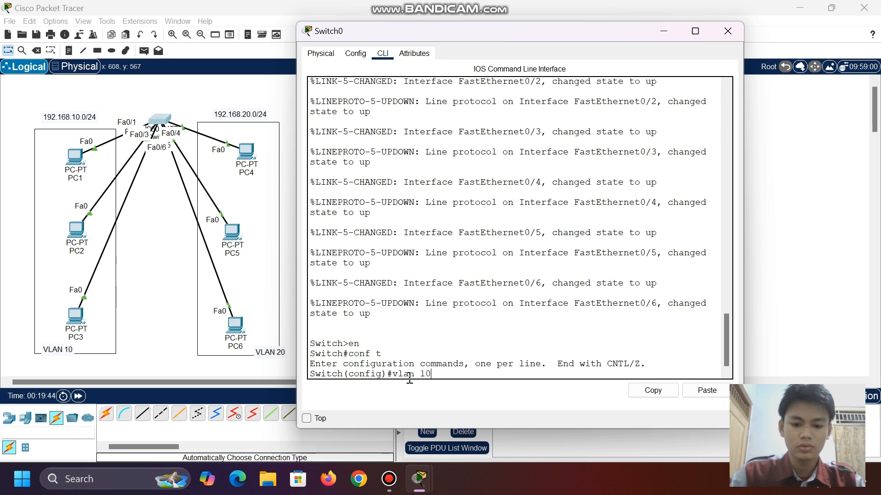
key("Return")
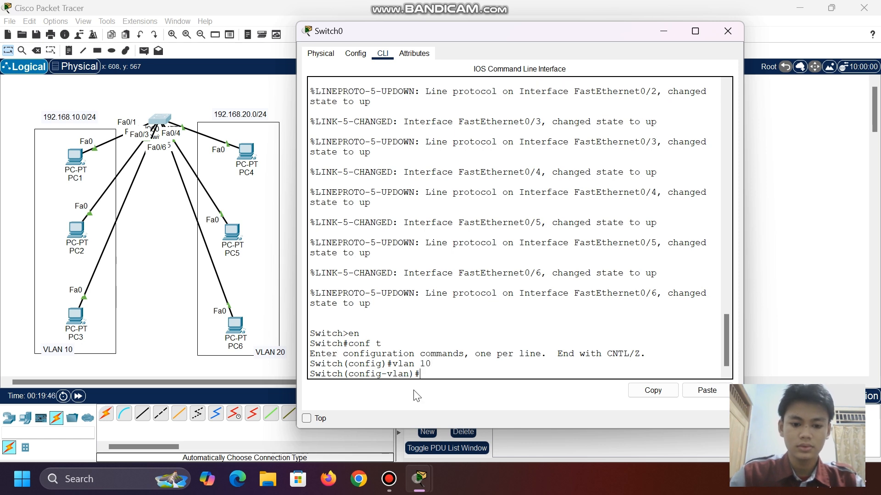
type("name ")
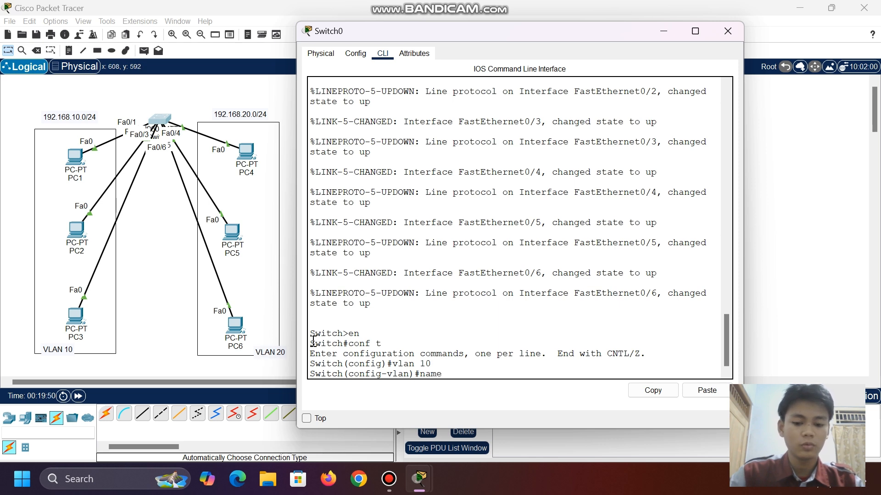
type("progra")
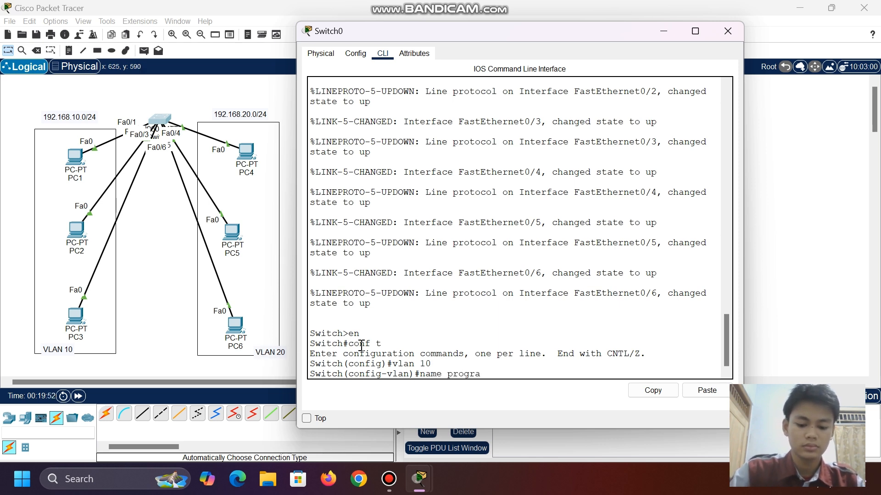
type("ming")
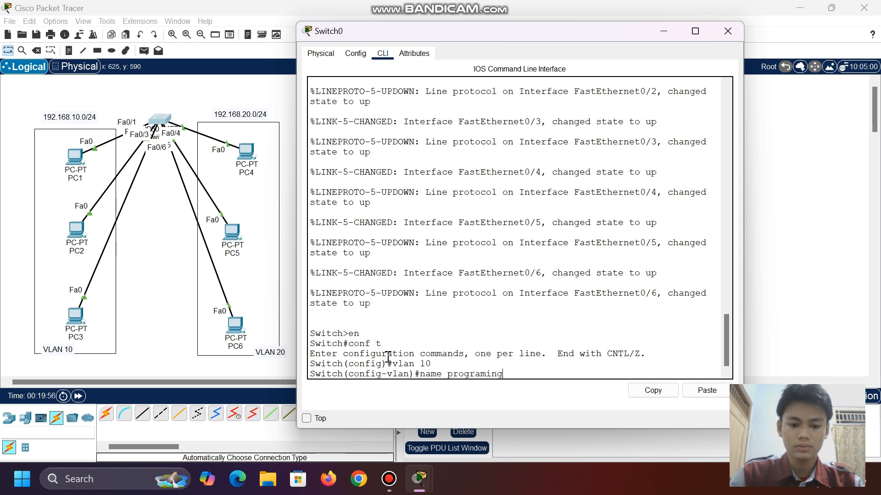
key("Return")
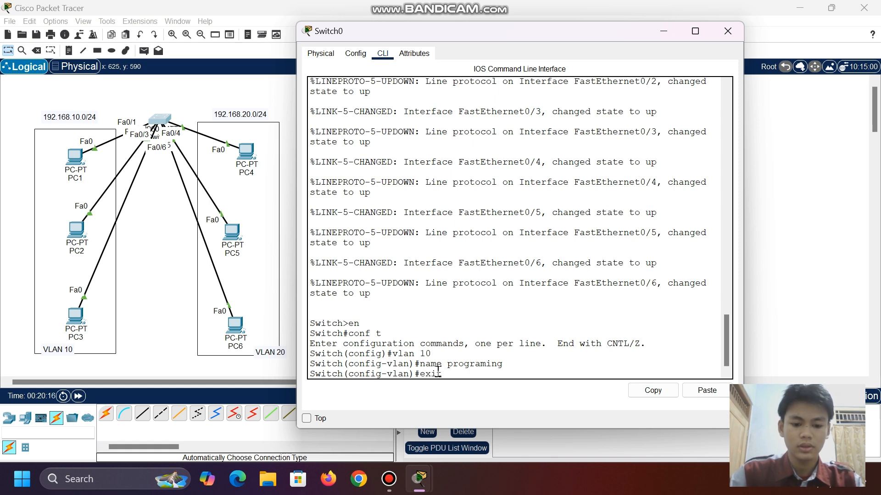
key("Return")
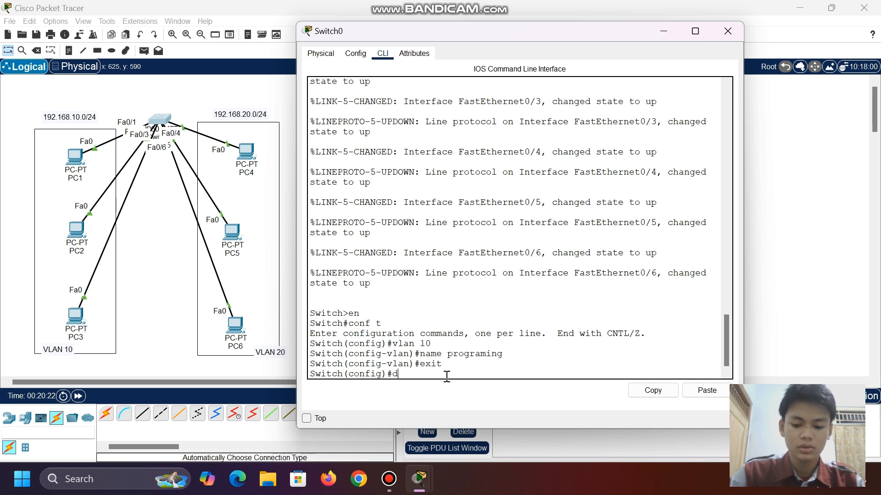
Display the switch's VLAN summary from configuration mode with do show vlan brief
type("do show ")
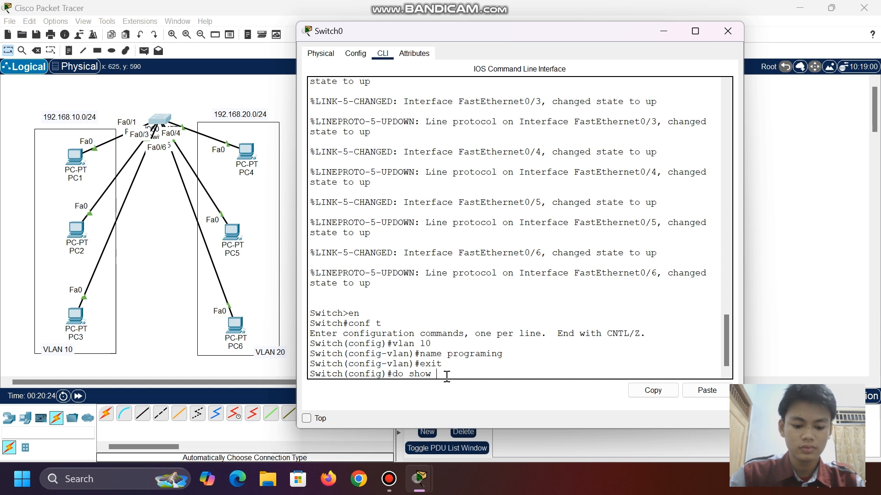
type("vla")
key("Tab")
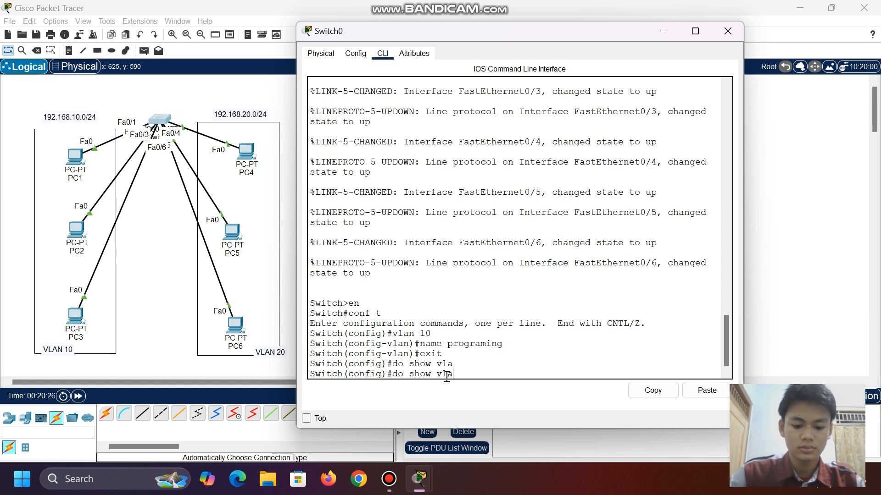
type("n b")
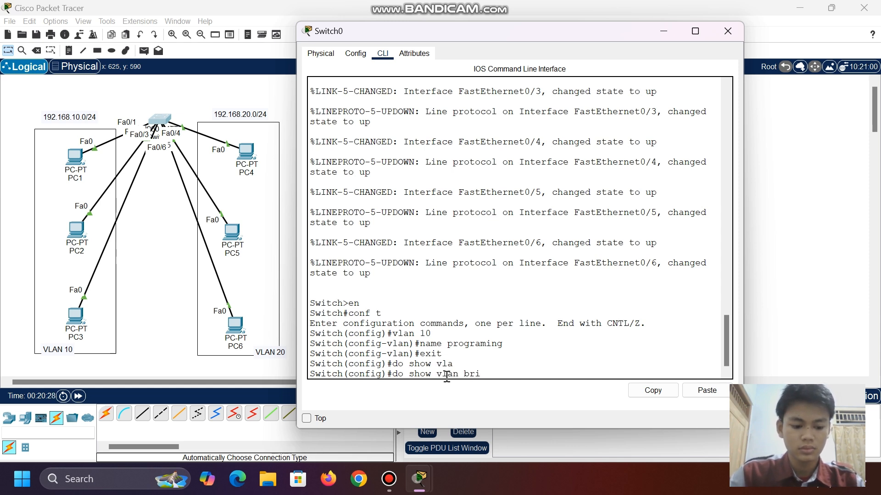
type("ri")
key("Tab")
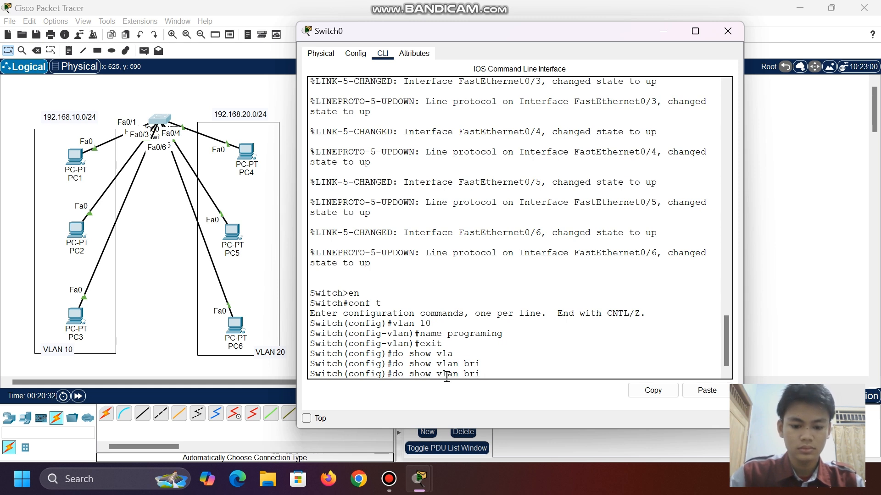
type("ef")
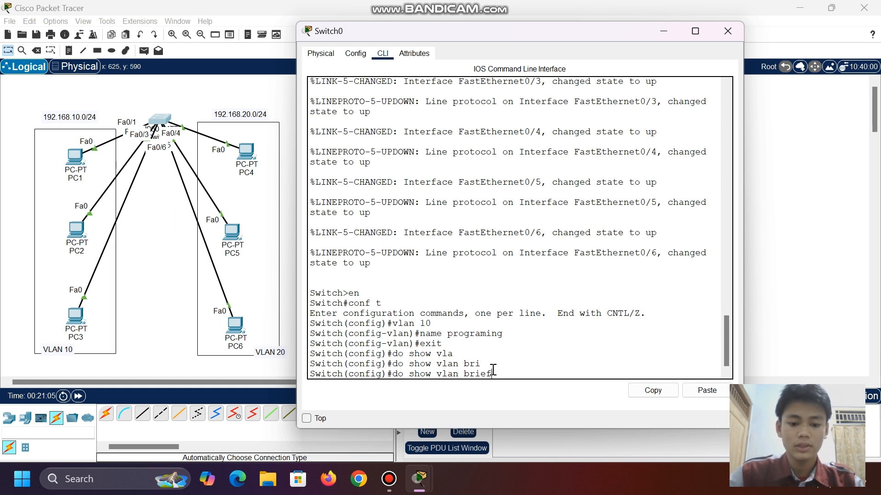
left_click(395, 374)
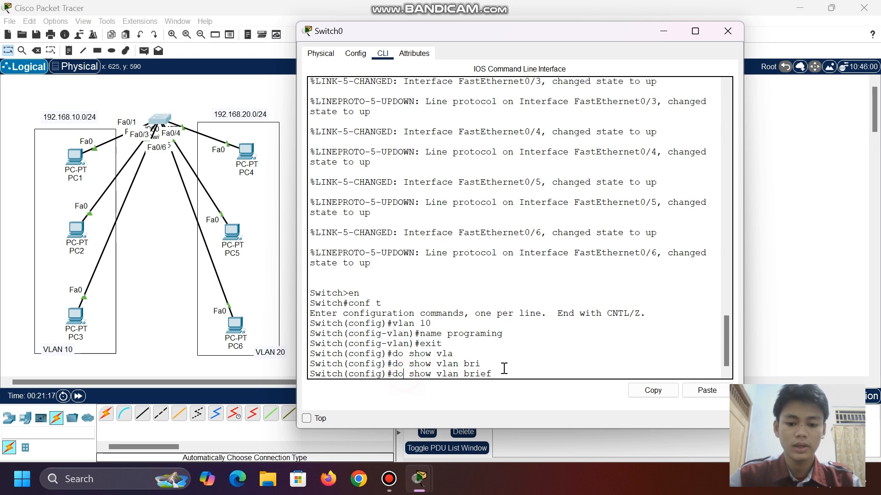
key("Return")
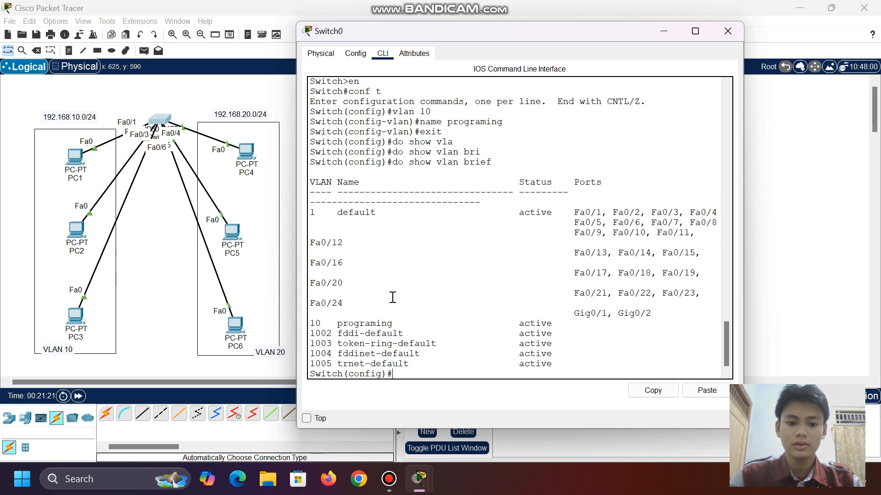
Examine the VLAN 10 entry in the VLAN table and minimise the switch window
left_click_drag(310, 323, 403, 323)
left_click(570, 323)
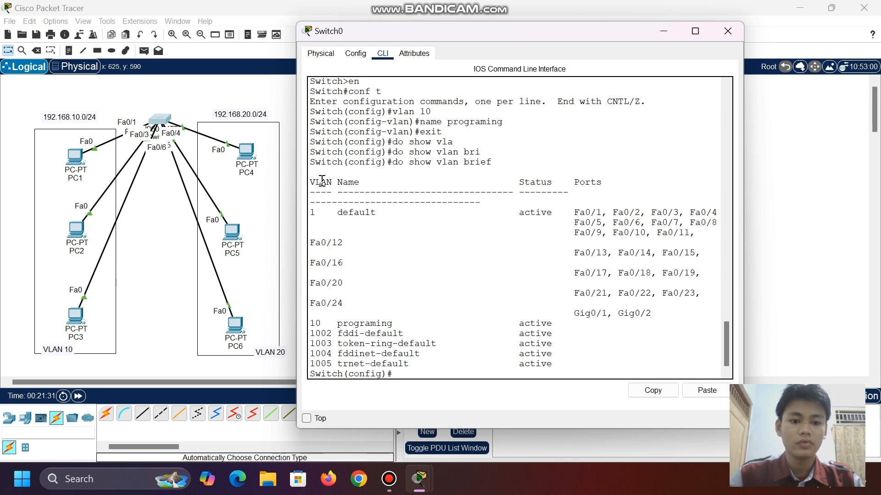
left_click(662, 31)
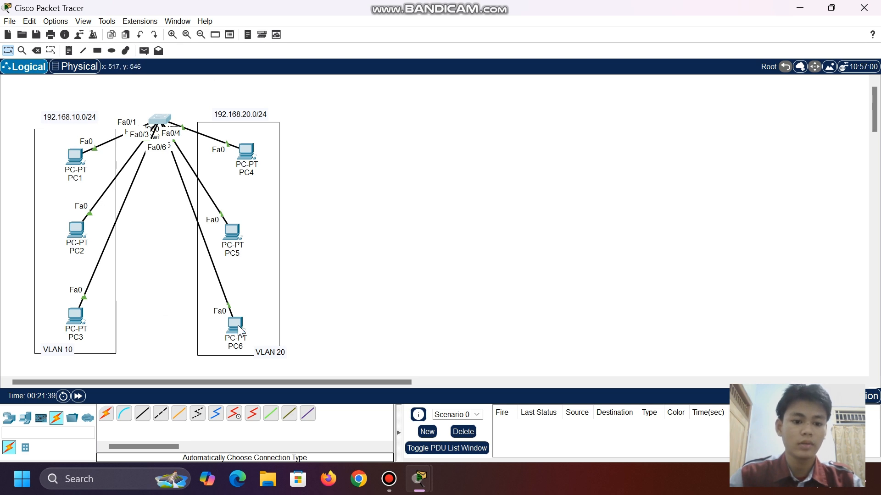
Restore the Switch0 window, reposition it beside the topology and widen it so each VLAN's port list fits
mouse_move(424, 483)
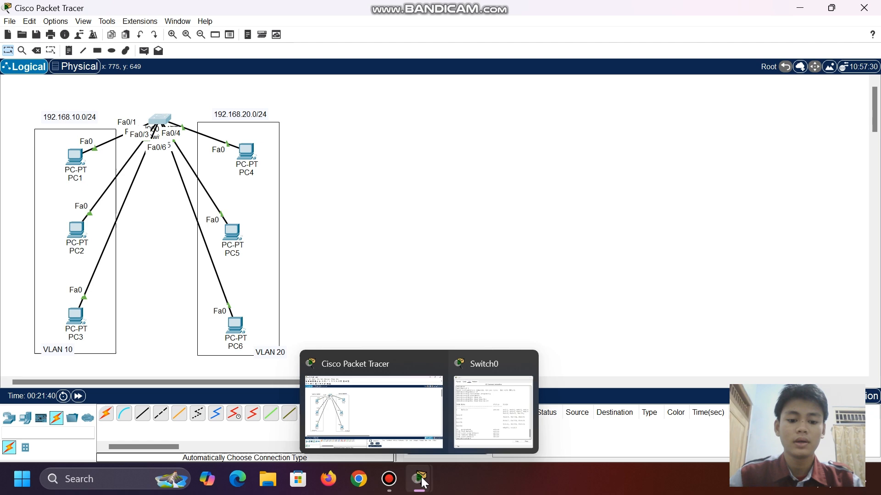
left_click(467, 439)
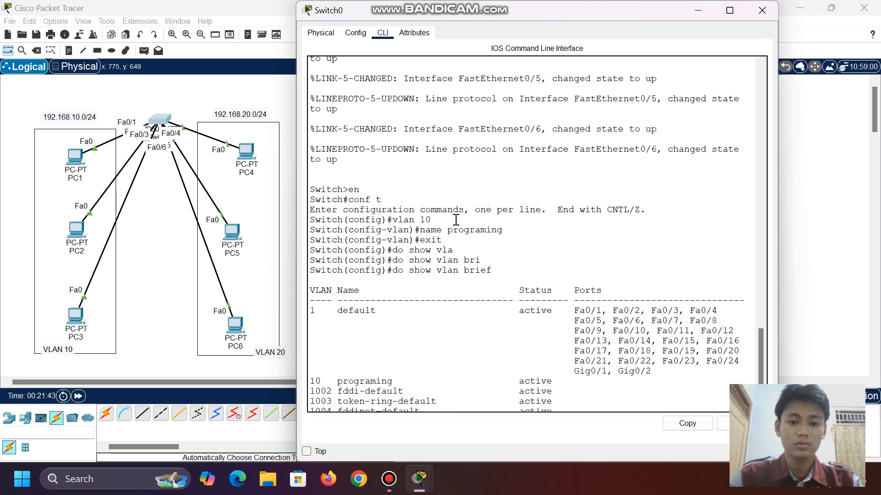
left_click_drag(294, 5, 354, 44)
key("Return")
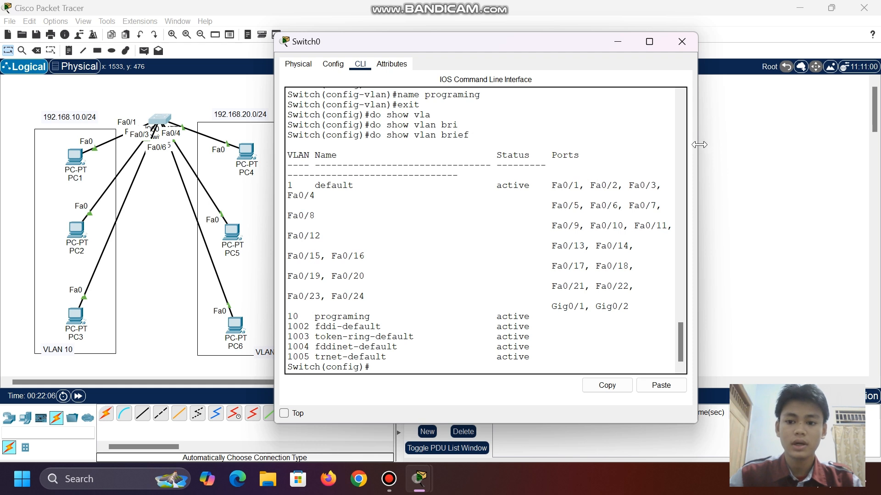
left_click_drag(699, 145, 752, 144)
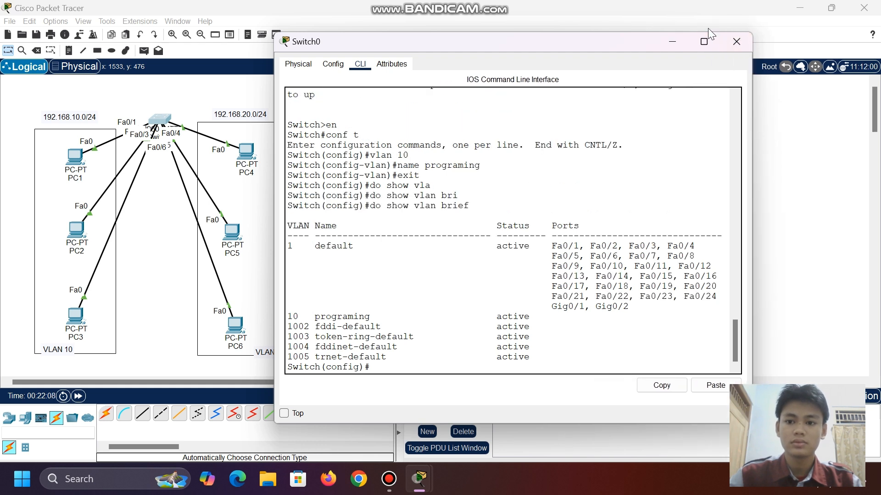
Minimise the Switch0 window and shift PC2 and PC1 slightly upward within the VLAN 10 area
left_click(672, 45)
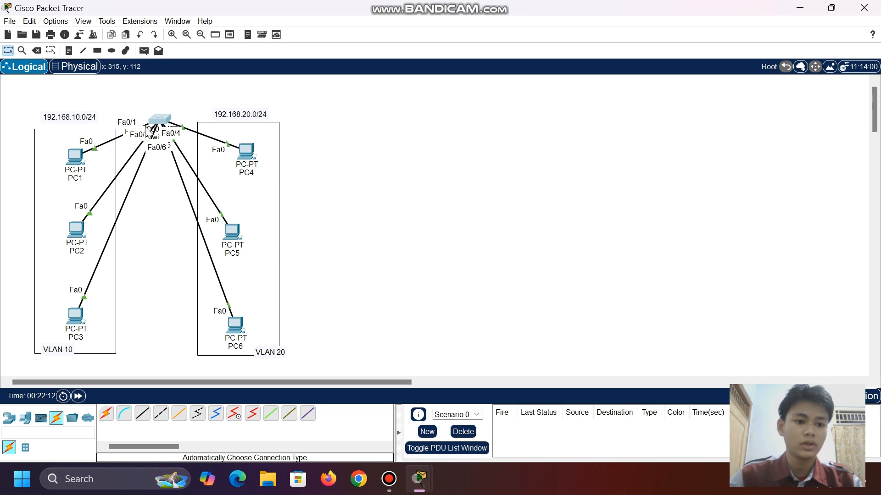
left_click_drag(76, 236, 75, 229)
mouse_move(81, 155)
left_mouse_down()
mouse_move(76, 87)
mouse_move(81, 167)
mouse_move(75, 141)
left_mouse_up()
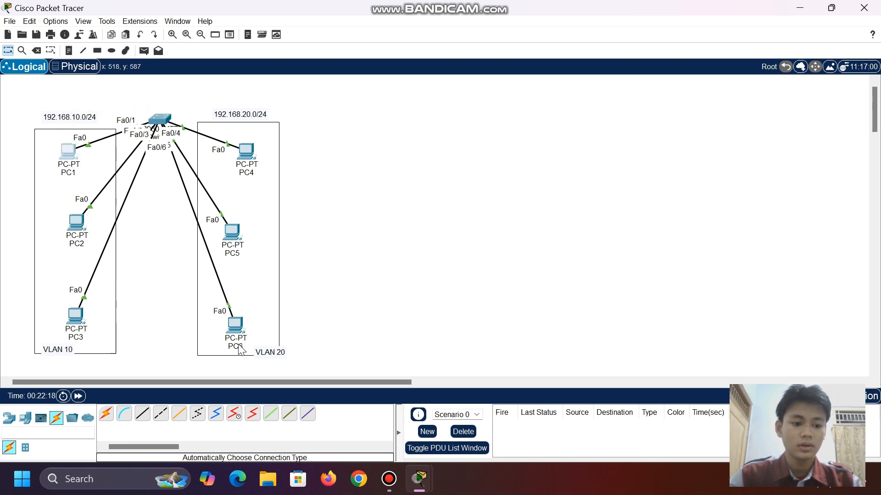
Return to the Switch0 console and enter interface configuration mode for port fa0/1 with int fa0/1
mouse_move(419, 479)
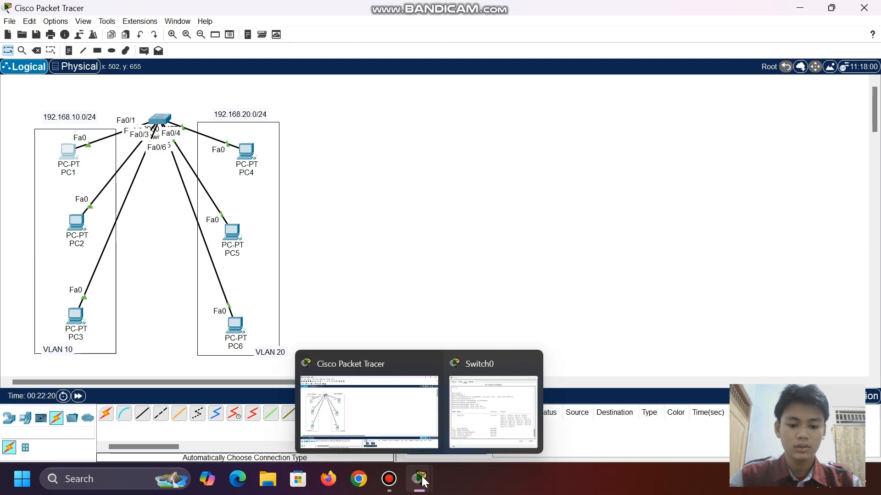
left_click(465, 421)
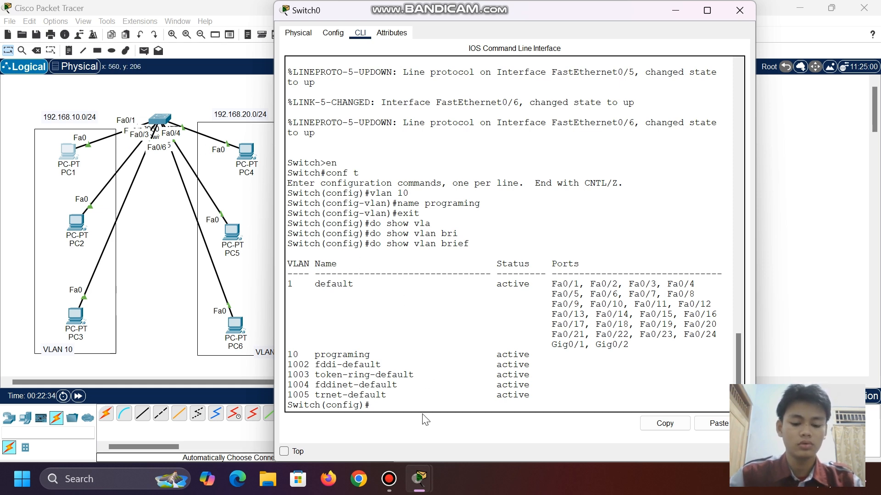
type("in")
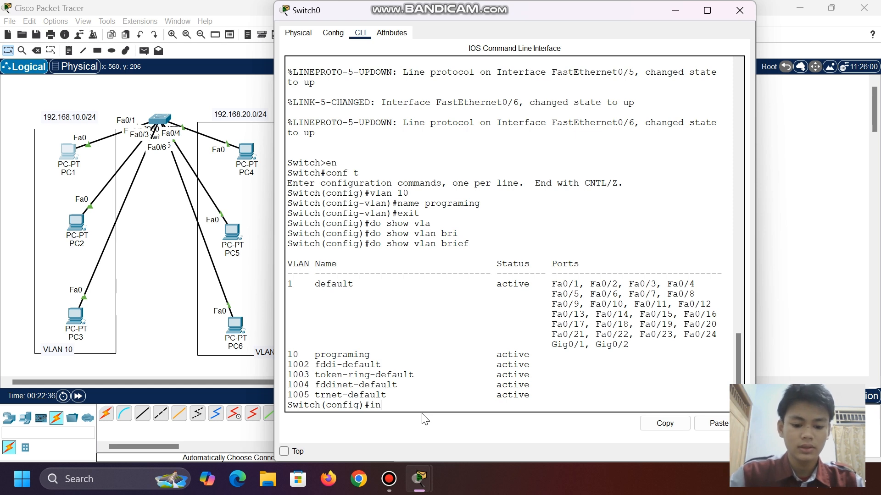
type("t f")
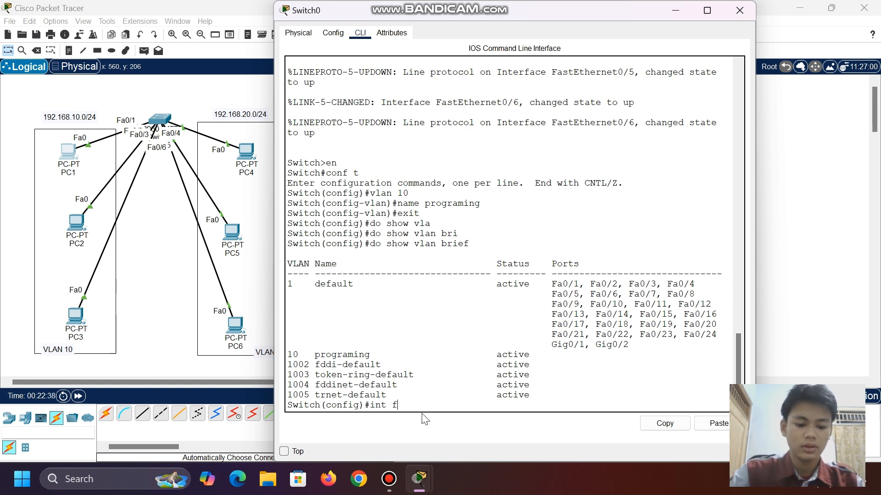
type("a")
key("Tab")
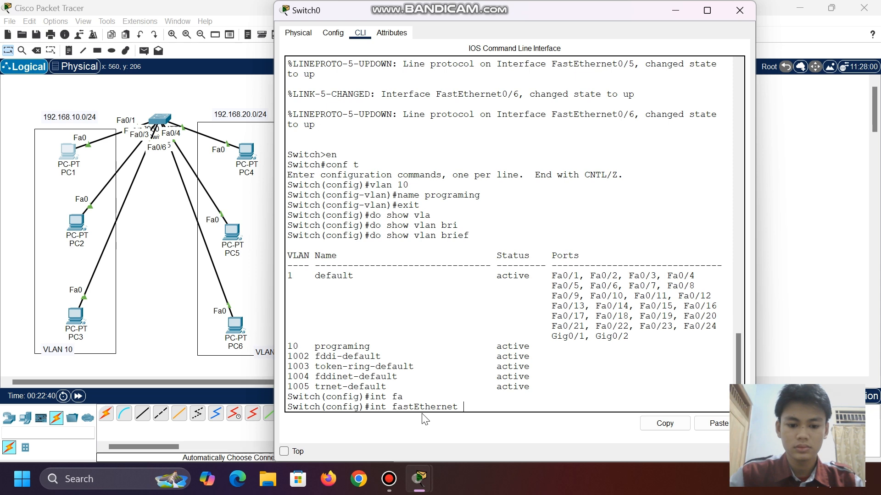
key("BackSpace")
key("BackSpace")
key("BackSpace")
key("BackSpace")
key("BackSpace")
key("BackSpace")
key("BackSpace")
key("BackSpace")
key("BackSpace")
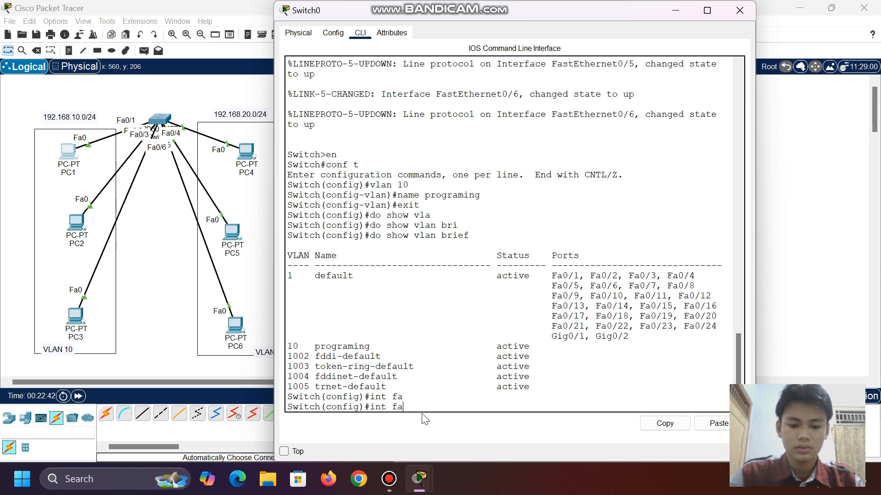
type("0")
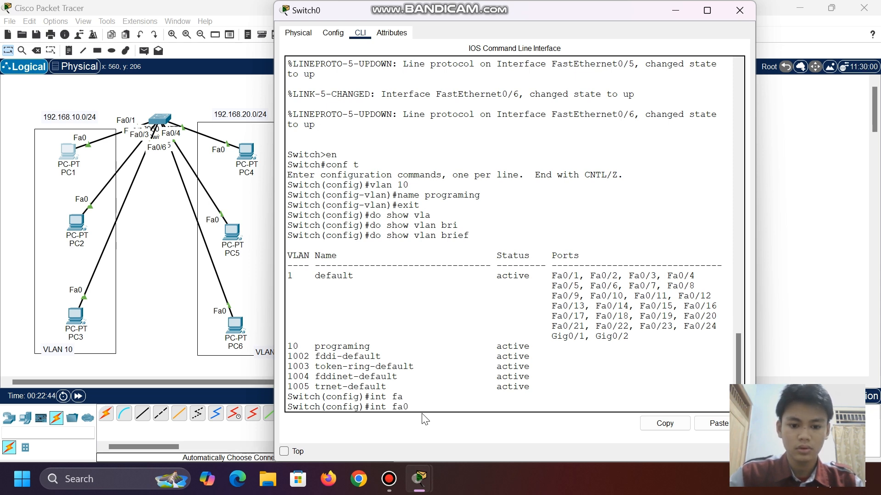
type("/1")
key("Return")
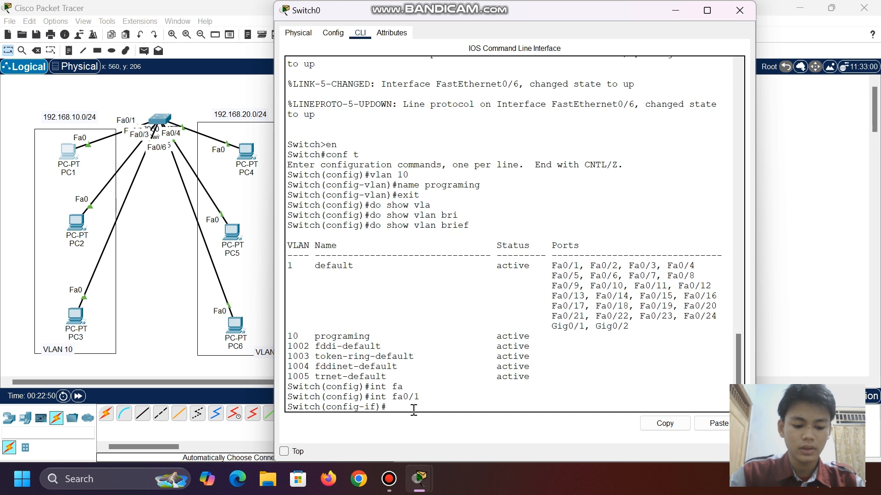
Set port fa0/1 to access mode with the command switchport mode access
type("swi")
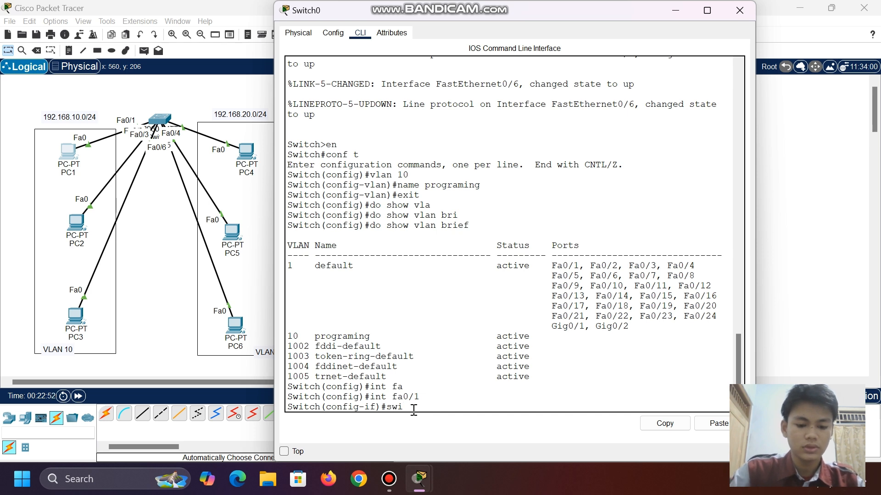
key("Tab")
type("mod")
key("Tab")
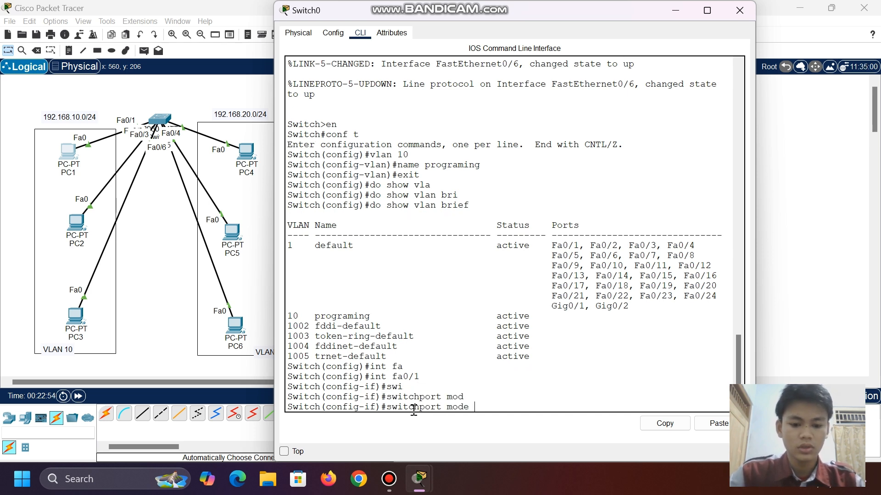
type("acc")
key("Tab")
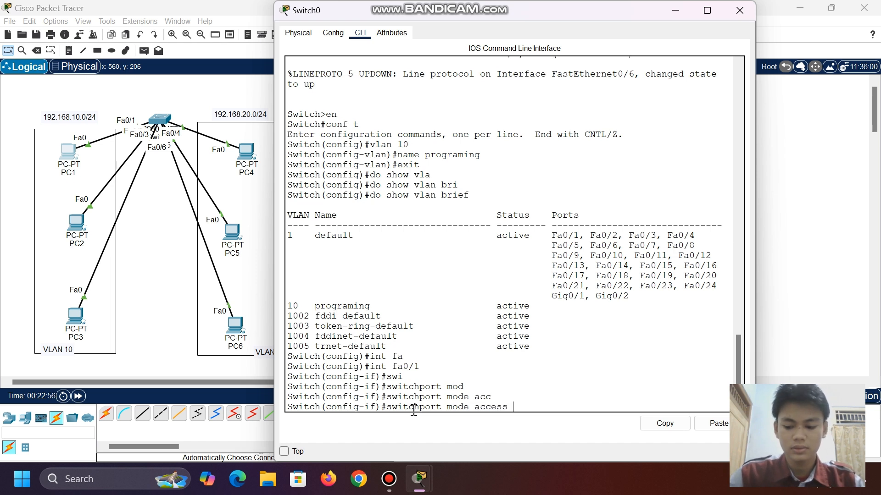
key("Return")
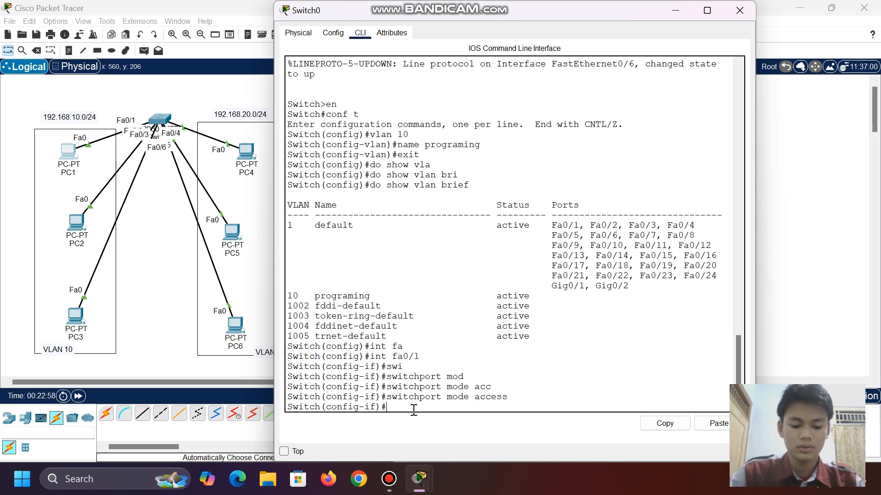
Assign port fa0/1 to VLAN 10 with switchport access vlan 10, and exit interface configuration mode
key("BackSpace")
key("BackSpace")
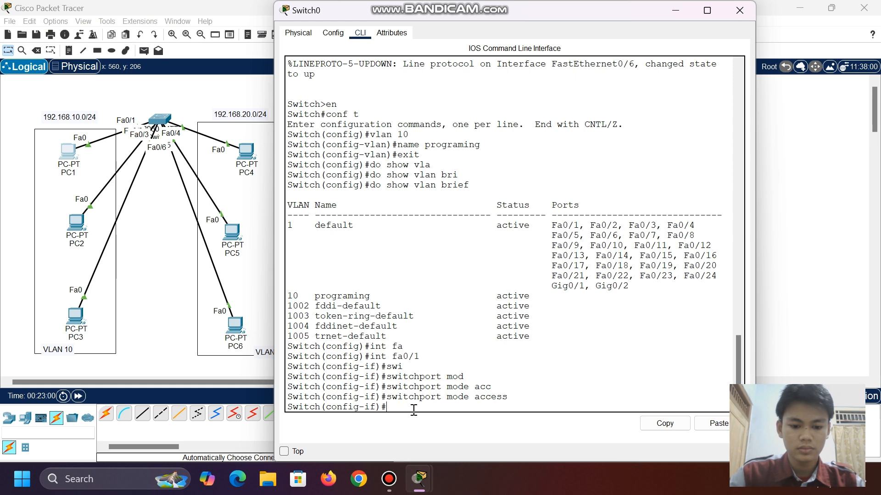
type("swi")
key("Tab")
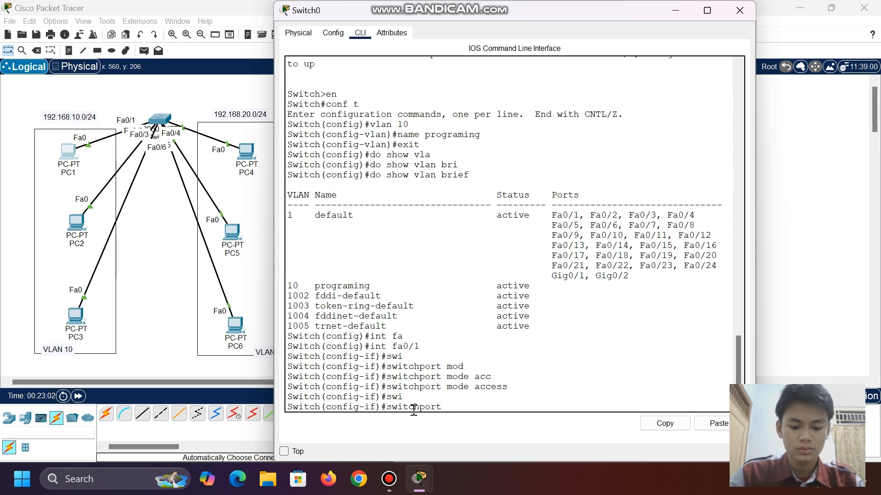
type("acc")
key("Tab")
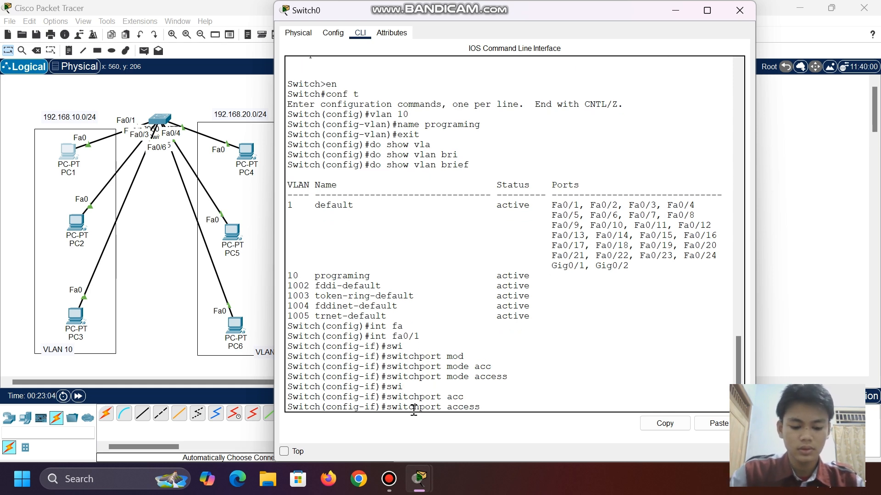
type("vlan 10")
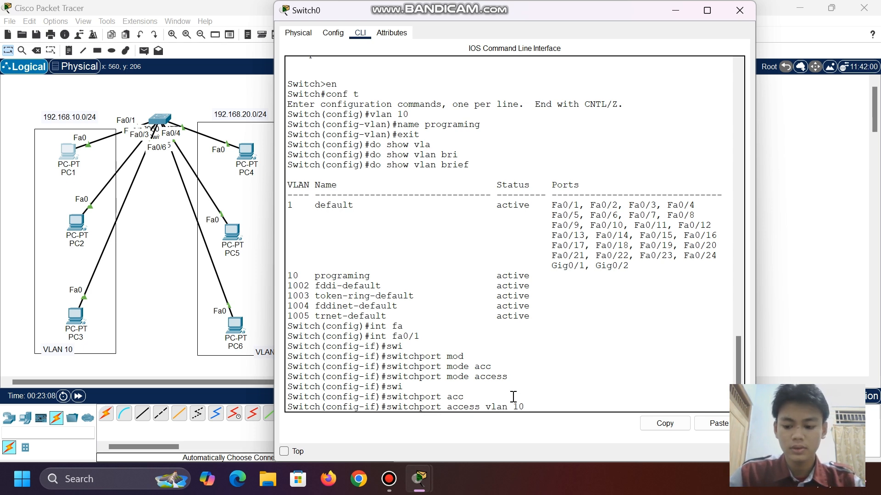
key("Return")
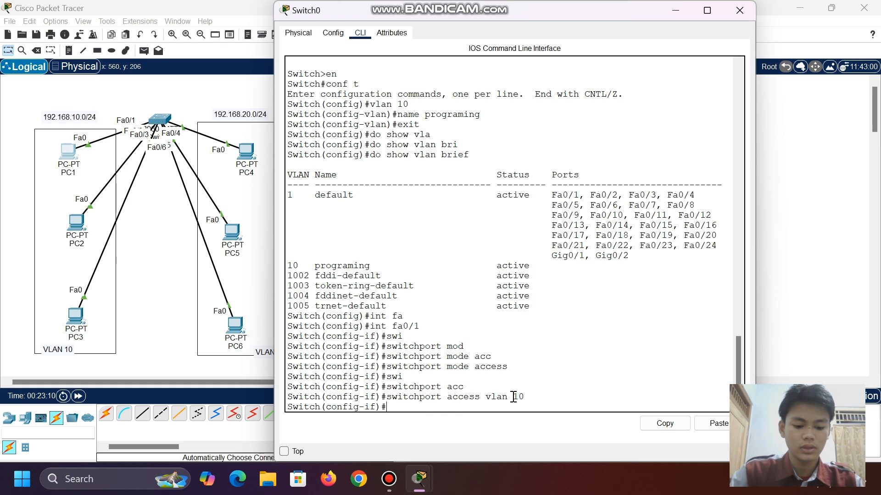
type("exit")
key("Return")
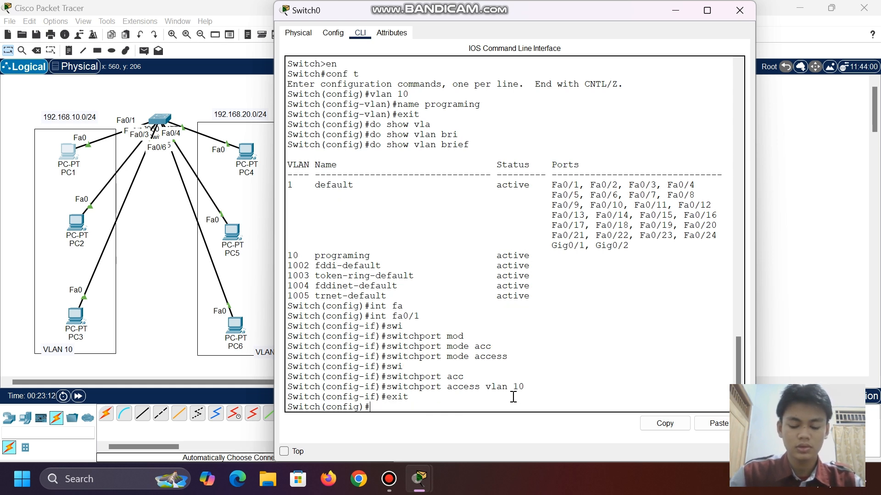
Display the VLAN summary with do show vlan brief and check the port listed for VLAN 10 programing
type("do vlan")
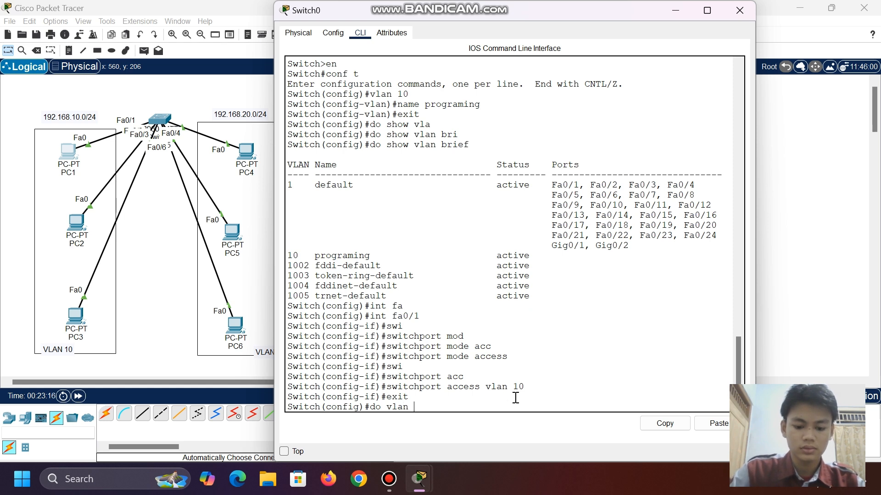
key("BackSpace")
key("BackSpace")
key("BackSpace")
key("BackSpace")
type("sho")
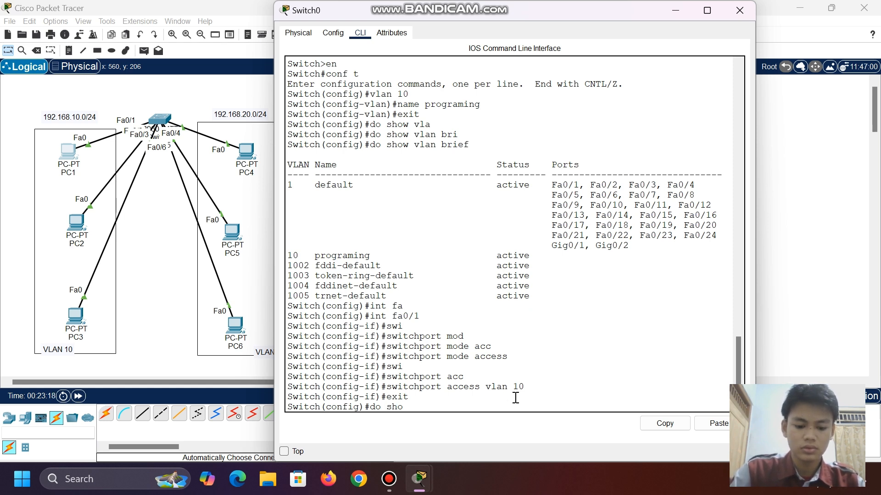
type("w vlan bried")
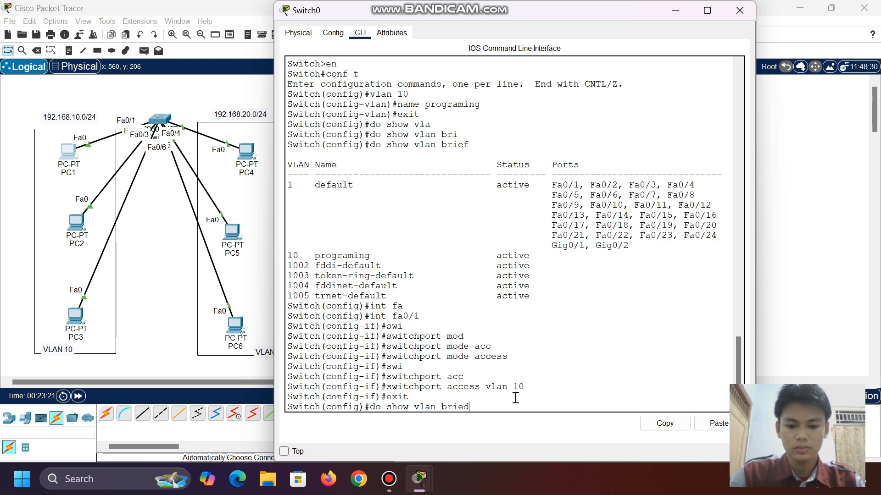
key("BackSpace")
type("f")
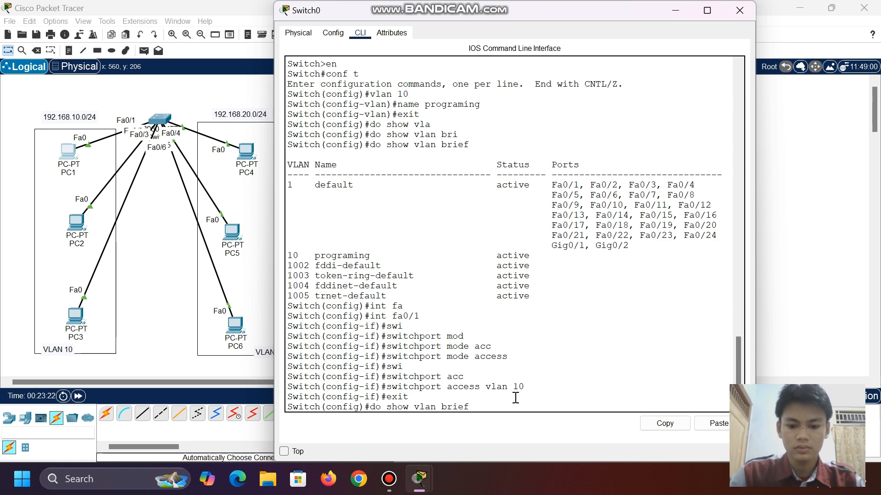
key("Return")
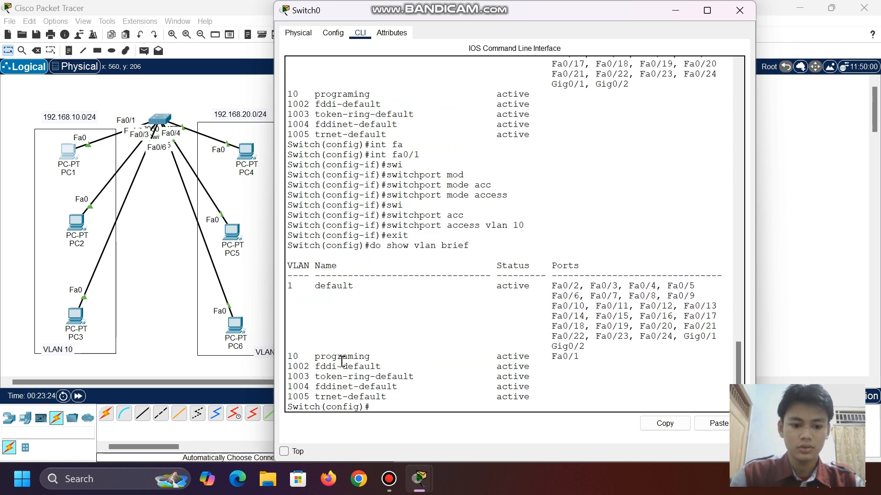
left_click_drag(546, 357, 579, 357)
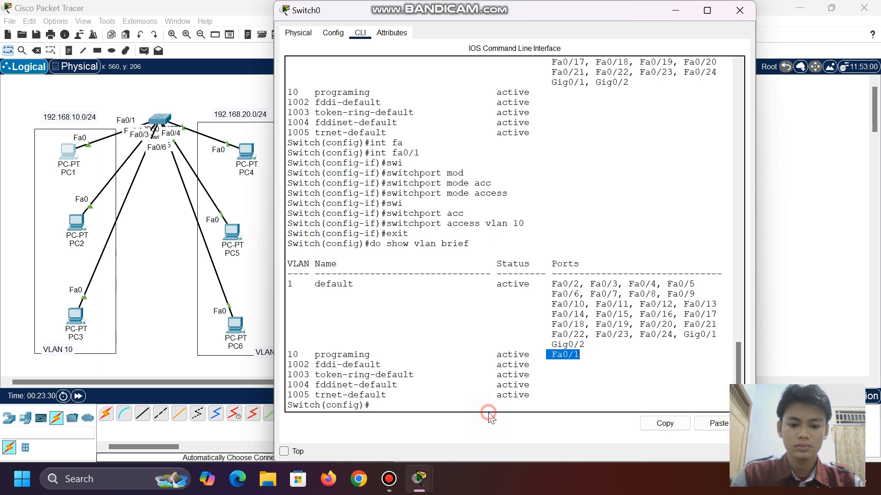
left_click(465, 409)
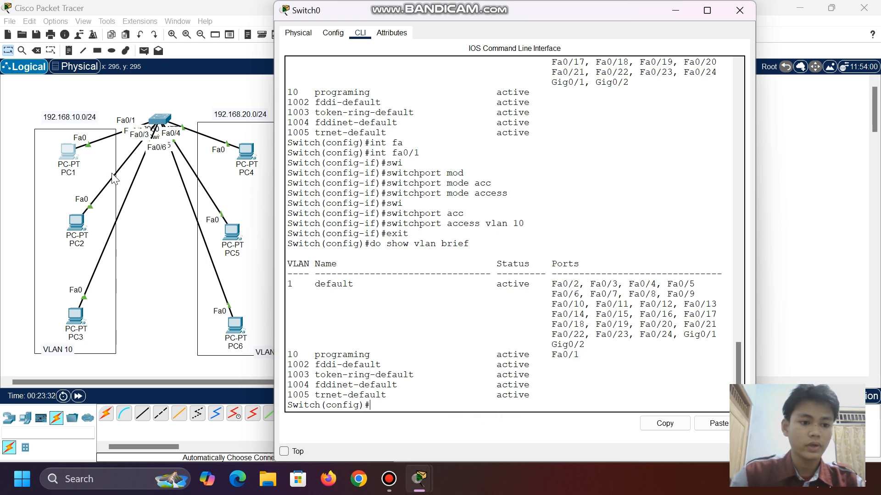
Nudge PC2 slightly within the VLAN 10 area, and return to the Switch0 console to enter interface configuration mode with int fa0/2
mouse_move(74, 234)
left_mouse_down()
mouse_move(50, 213)
mouse_move(56, 111)
mouse_move(66, 230)
left_mouse_up()
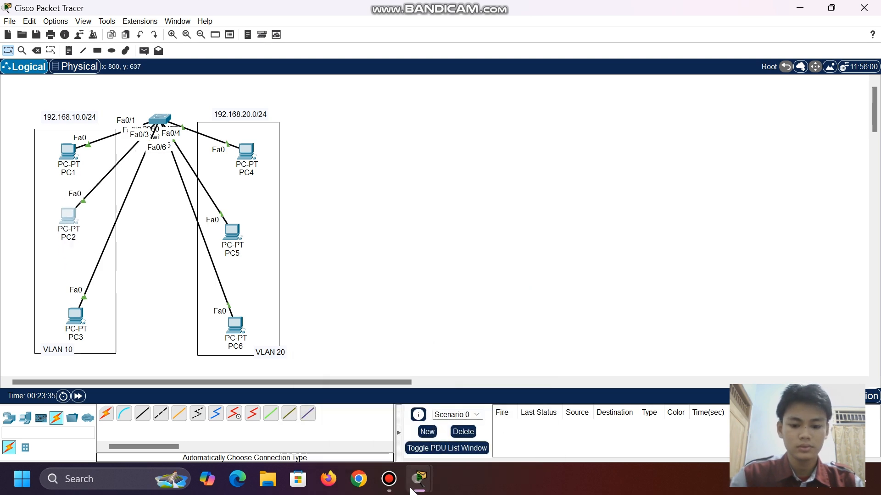
mouse_move(419, 479)
left_click(474, 434)
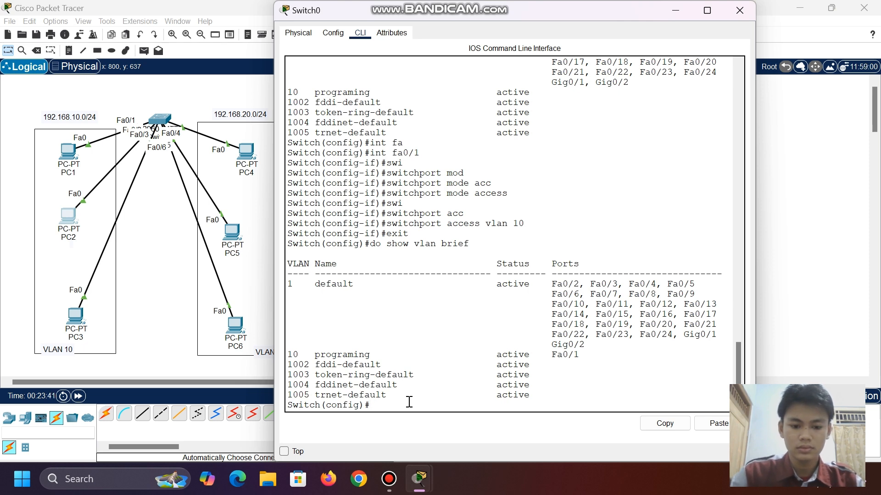
type("int fa0")
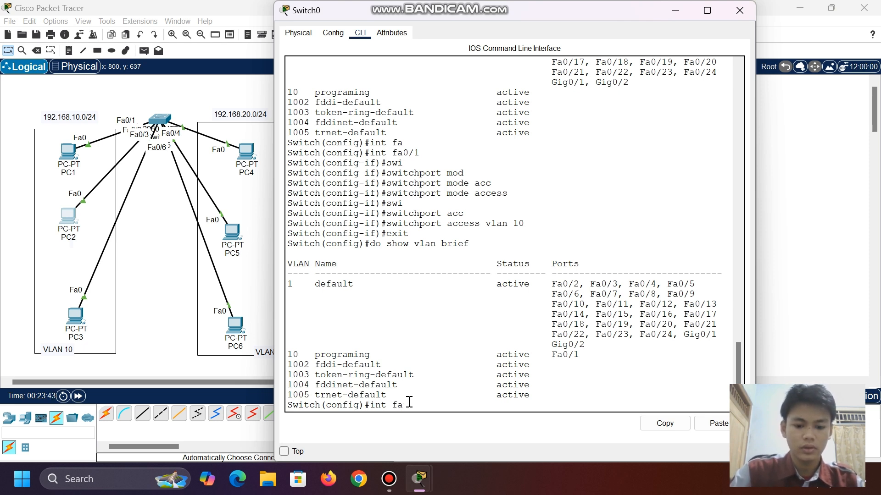
type("/2")
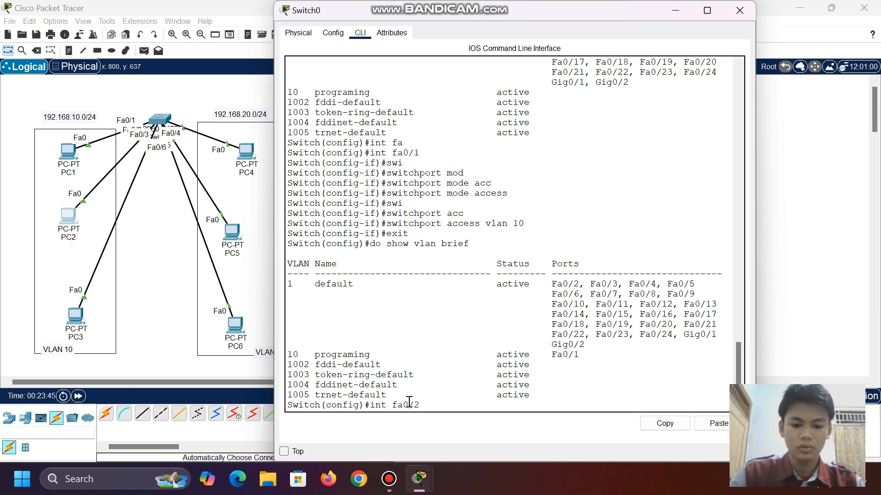
key("Return")
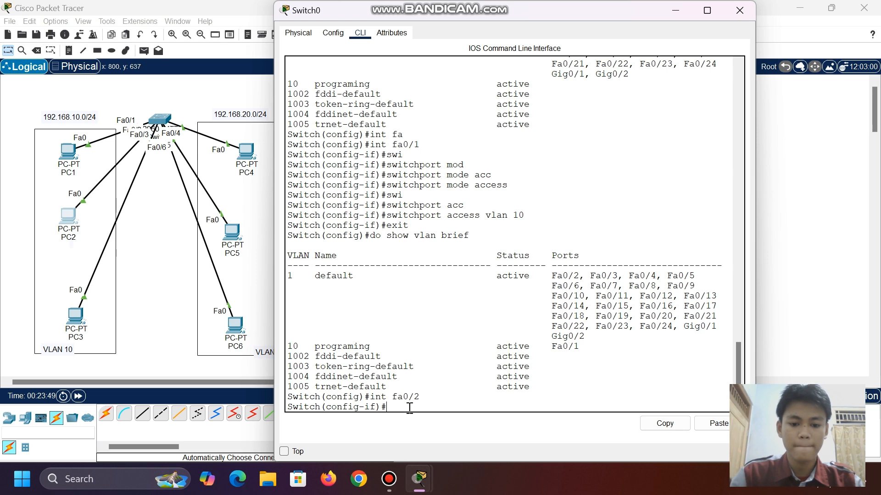
Set port fa0/2 to access mode with the command switchport mode access
type("swi")
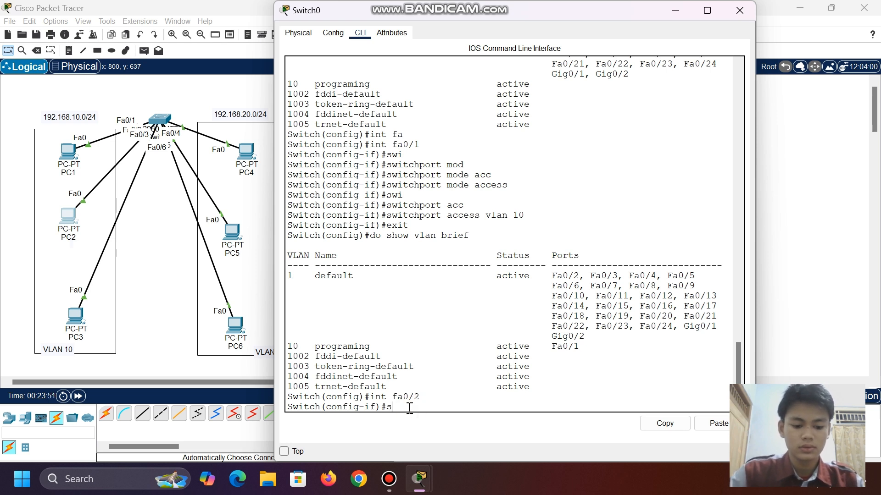
key("Tab")
type("mo")
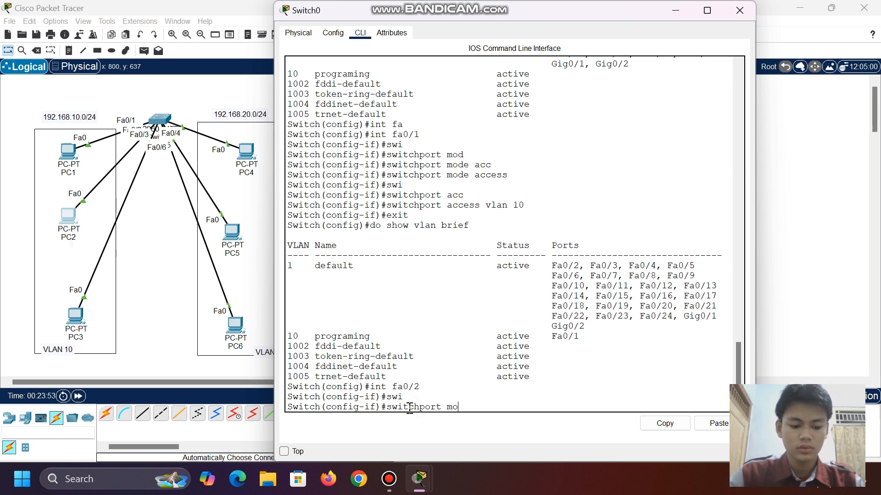
key("Tab")
type("acc")
key("Tab")
key("Return")
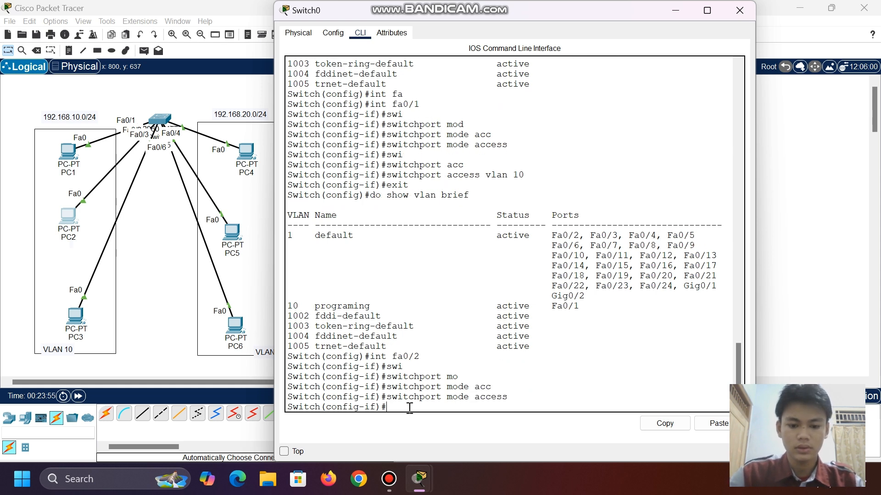
Assign port fa0/2 to VLAN 10 with switchport access vlan 10, and exit interface configuration mode
type("swi")
key("Tab")
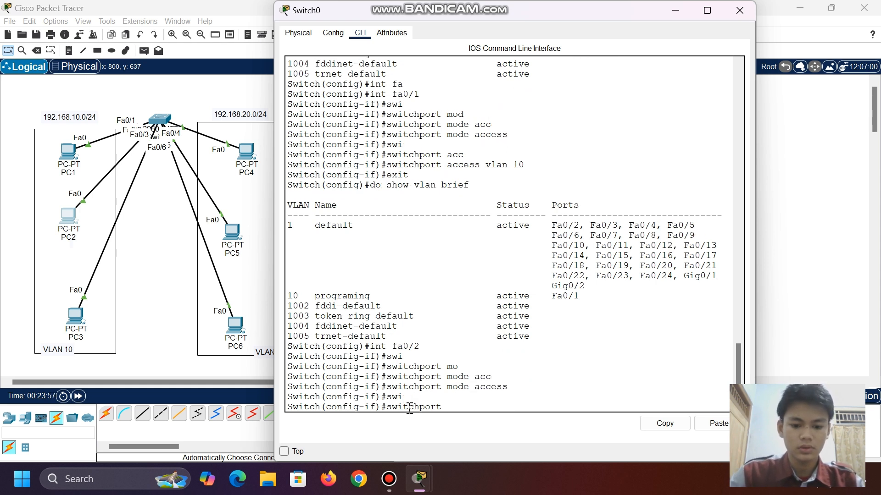
type("acc")
key("Tab")
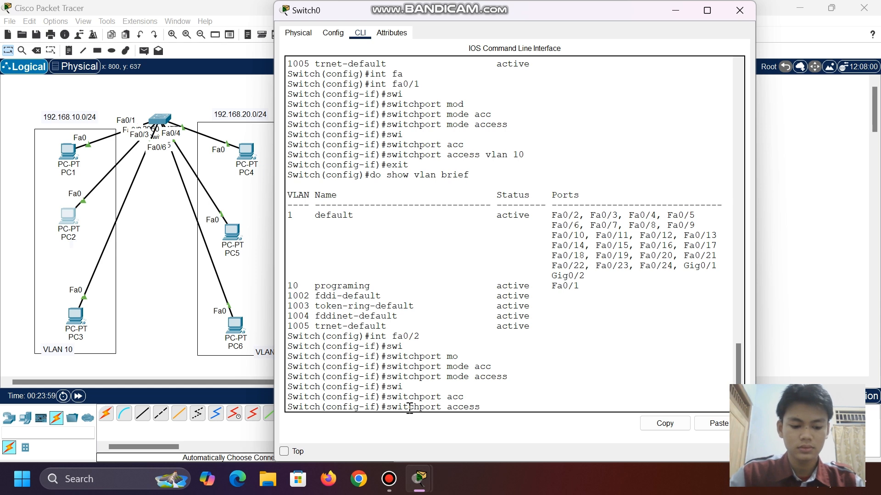
type("vlan")
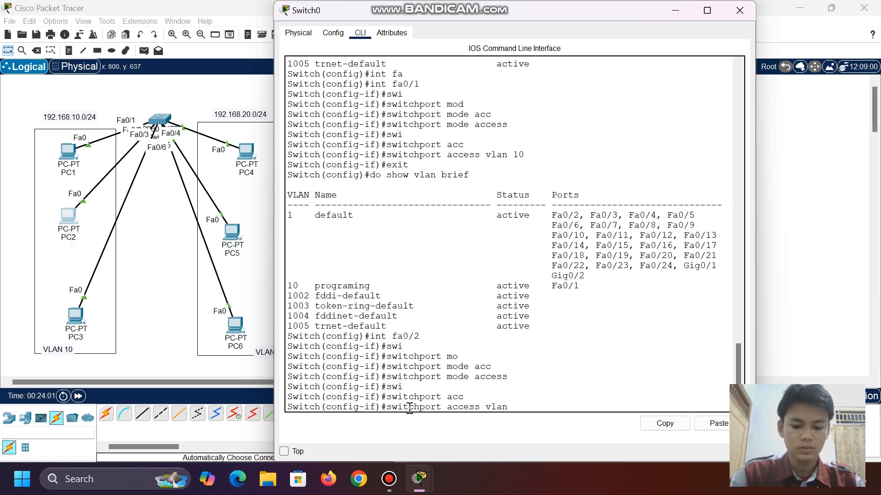
type(" 10")
key("Return")
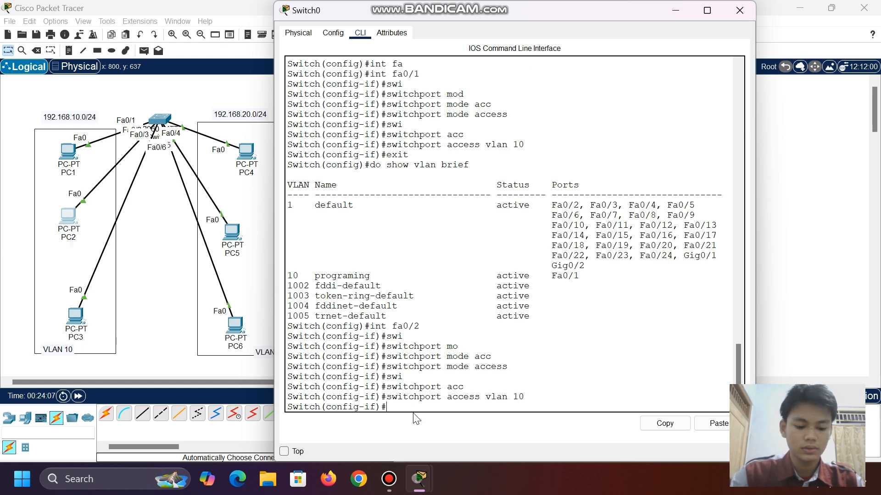
type("exit")
key("Return")
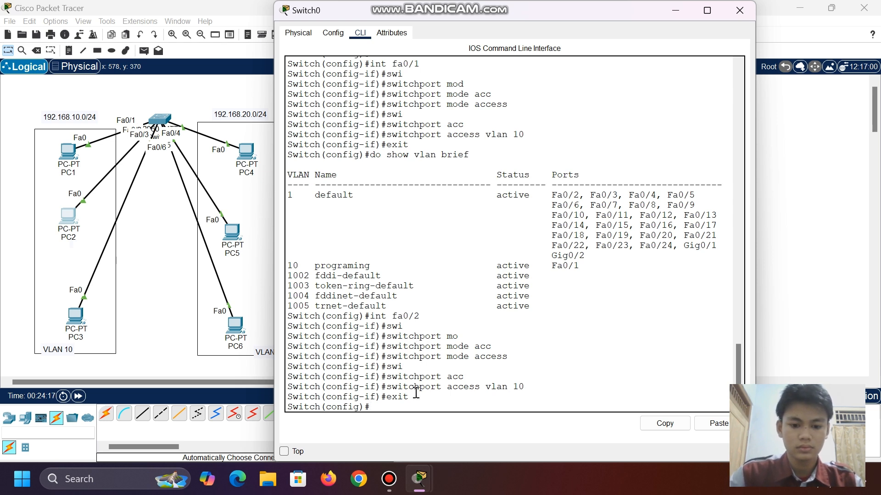
Enter interface configuration mode with int fa0/3 and set that port to access mode with switchport mode access
type("nt")
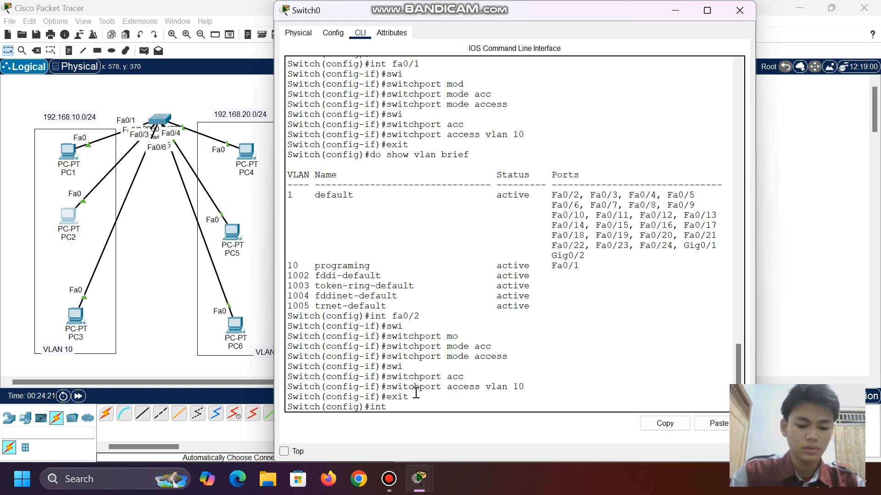
type(" fa")
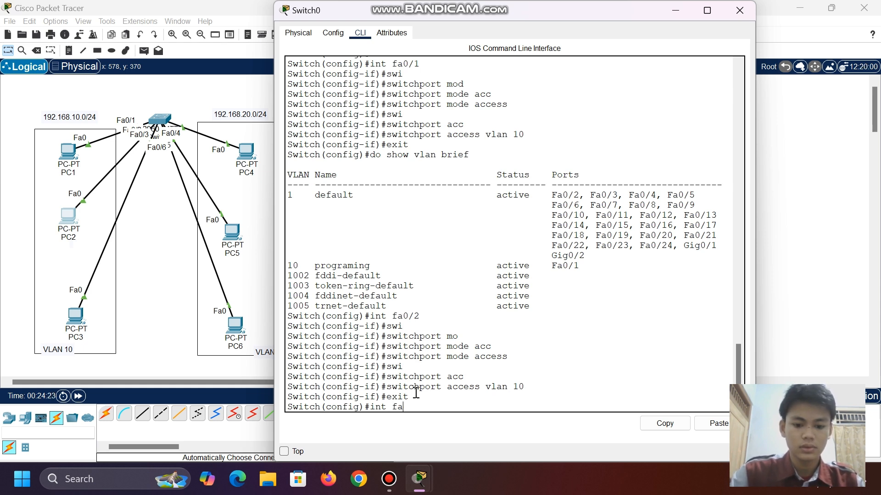
type("0/3")
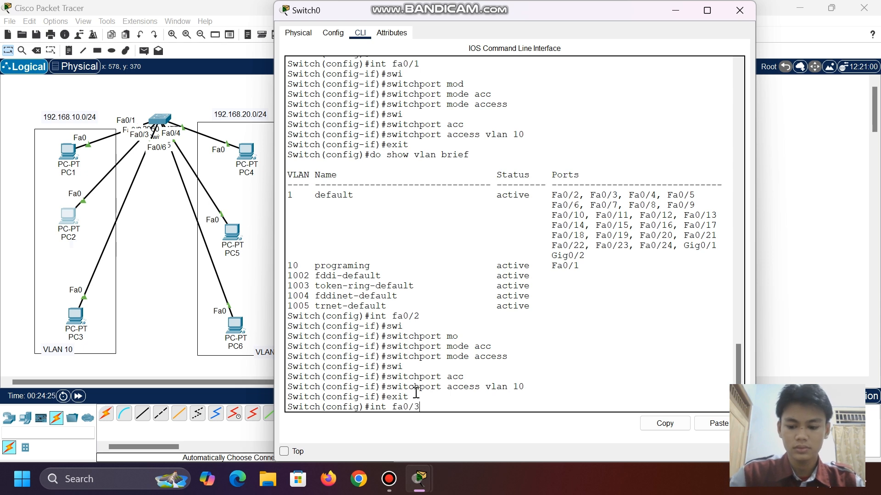
key("Return")
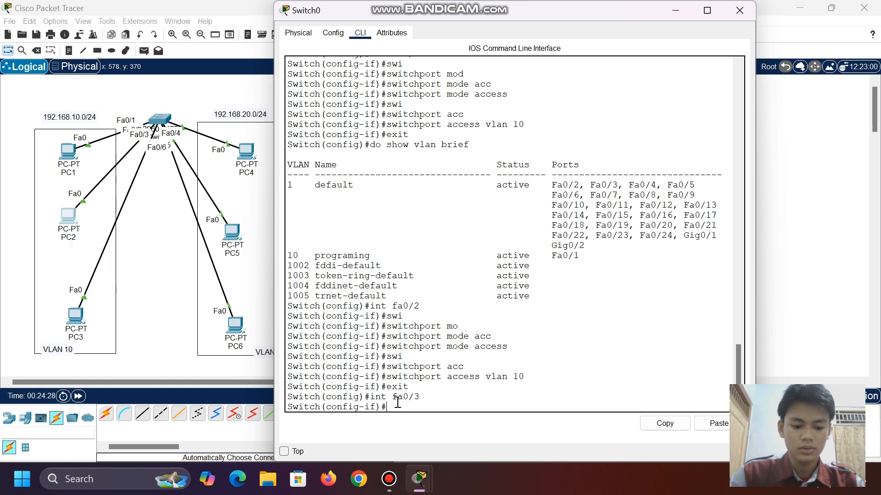
type("swi")
key("Tab")
type("mod")
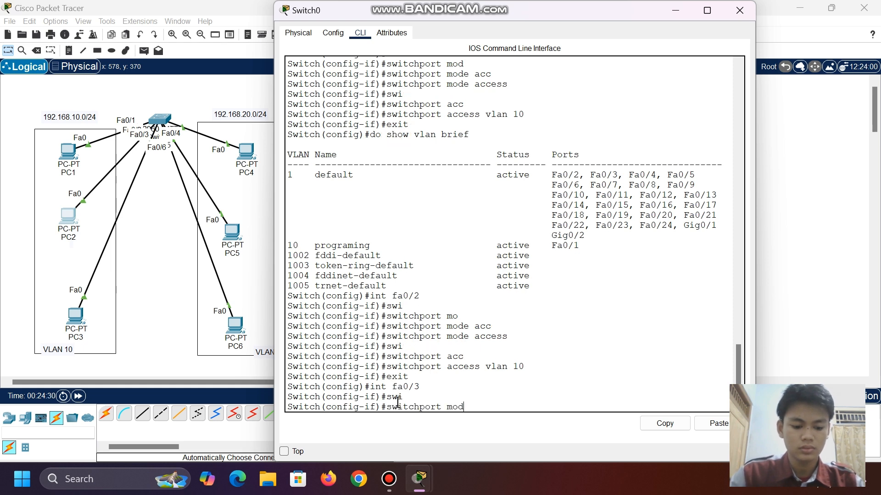
key("Tab")
type("acc")
key("Tab")
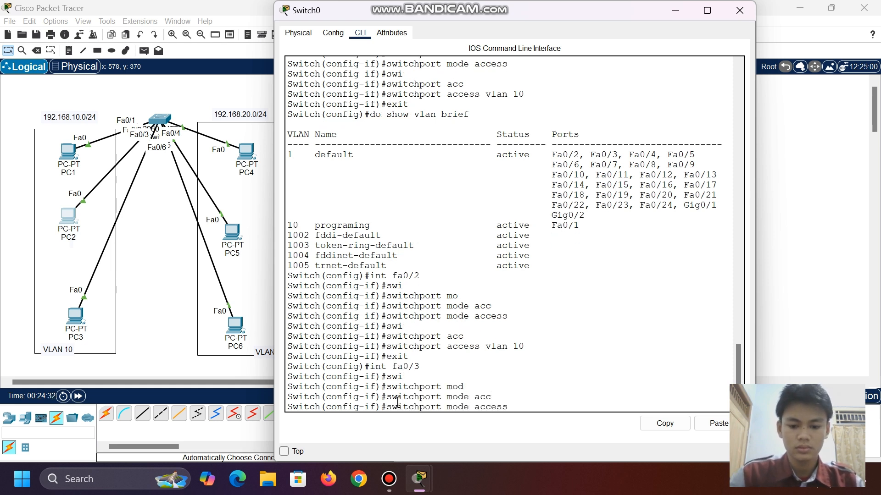
key("Return")
Assign port fa0/3 to VLAN 10 with switchport access vlan 10, and exit interface configuration mode
type("s")
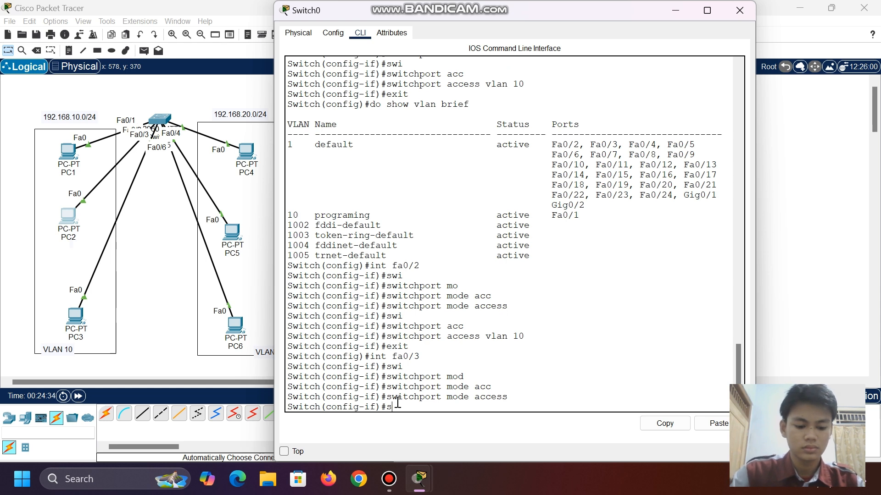
type("wi")
key("Tab")
type("acc")
key("Tab")
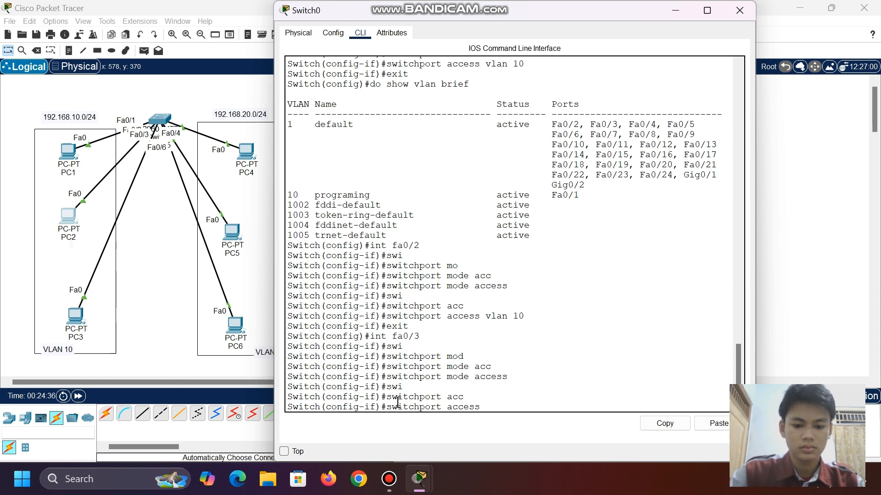
type("vlan 10")
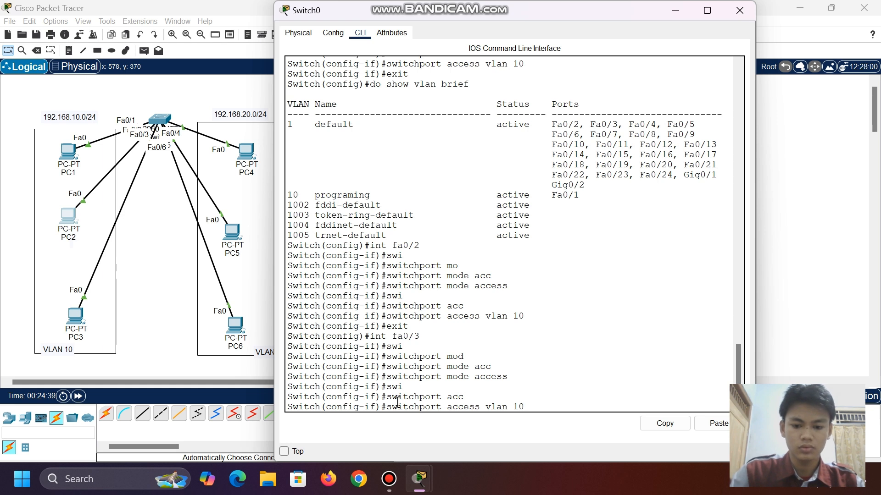
key("Return")
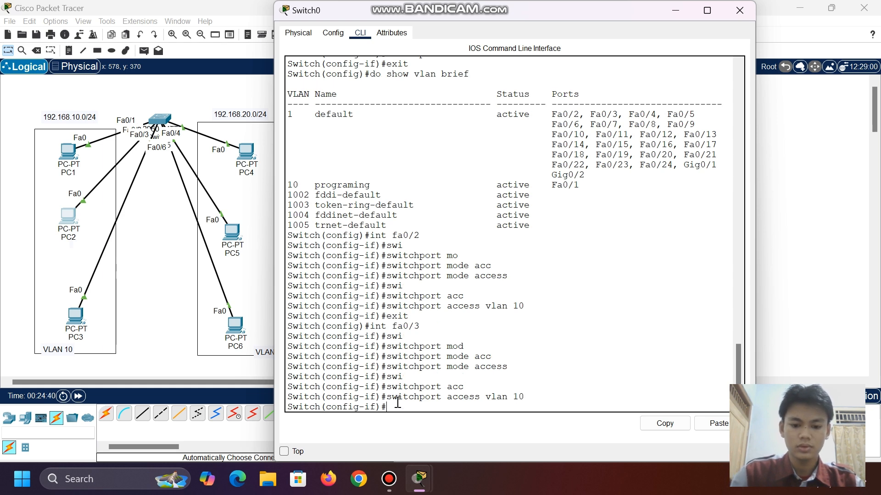
type("exit")
key("Return")
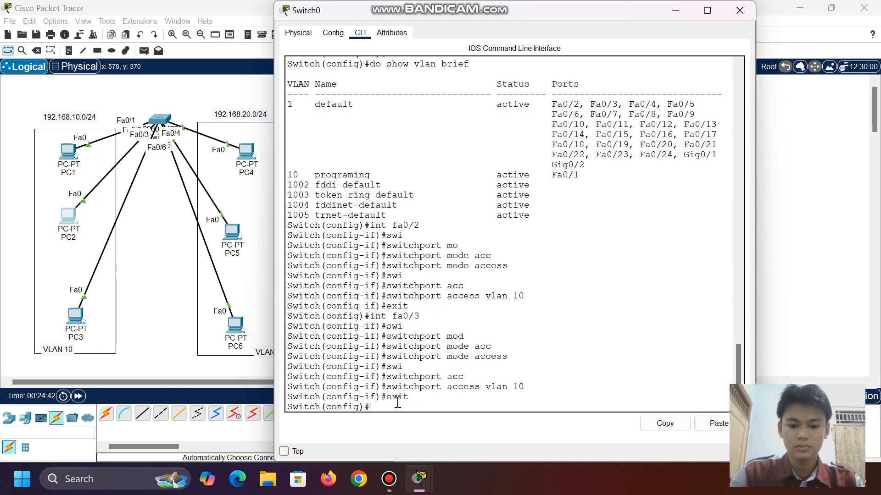
Display the VLAN summary with do show vlan brief and highlight the ports listed for VLAN 10 programing
type("do s")
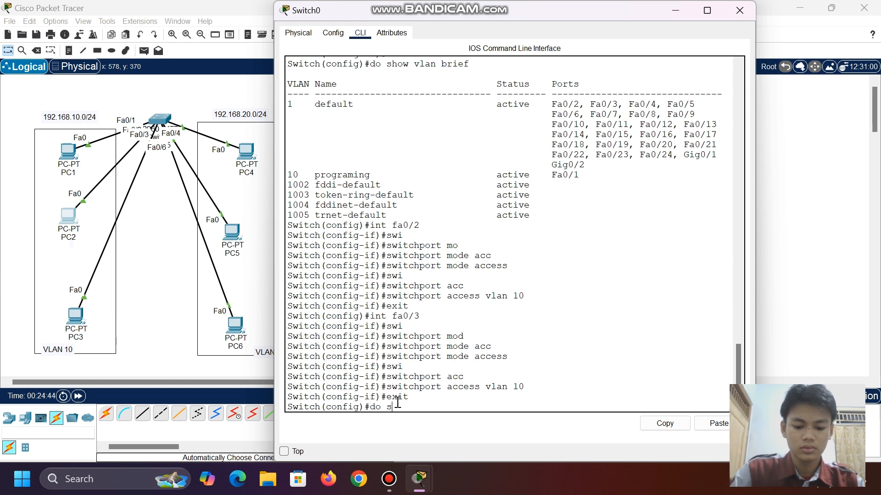
type("how ")
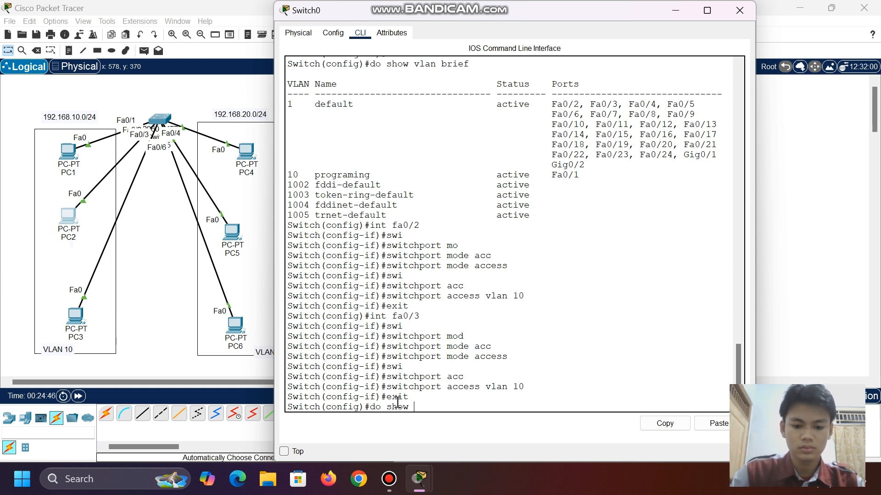
type("vlan brief")
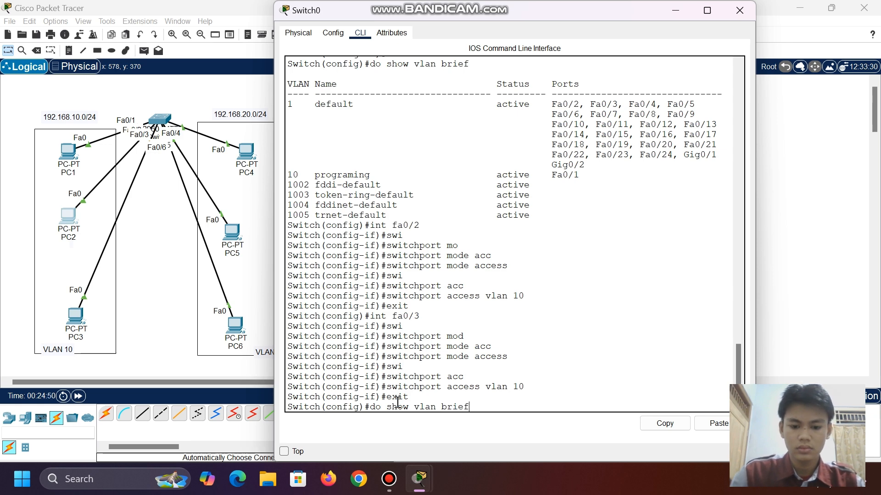
key("Return")
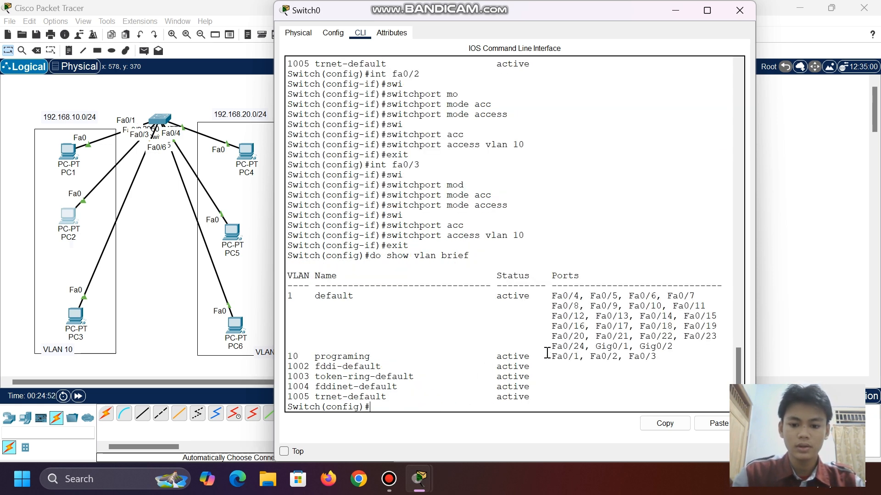
left_click_drag(555, 358, 684, 353)
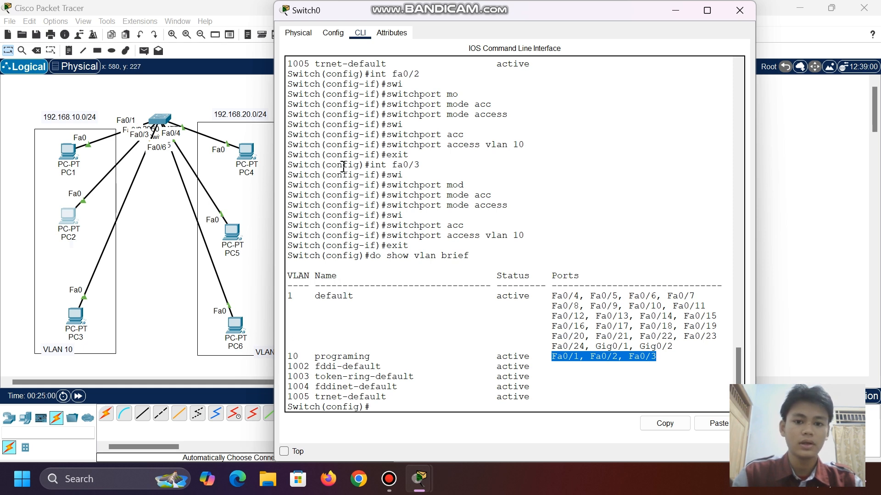
left_click(679, 356)
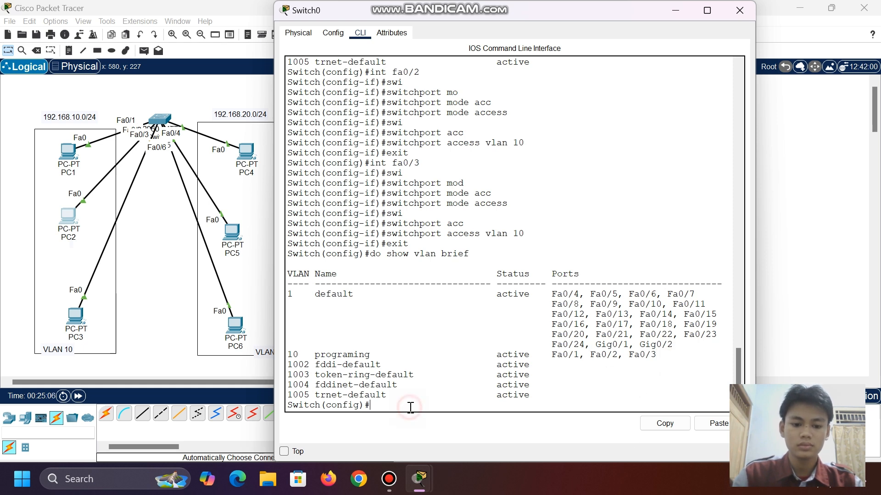
Create VLAN 20 with the name marketing, and exit VLAN configuration mode
type("v")
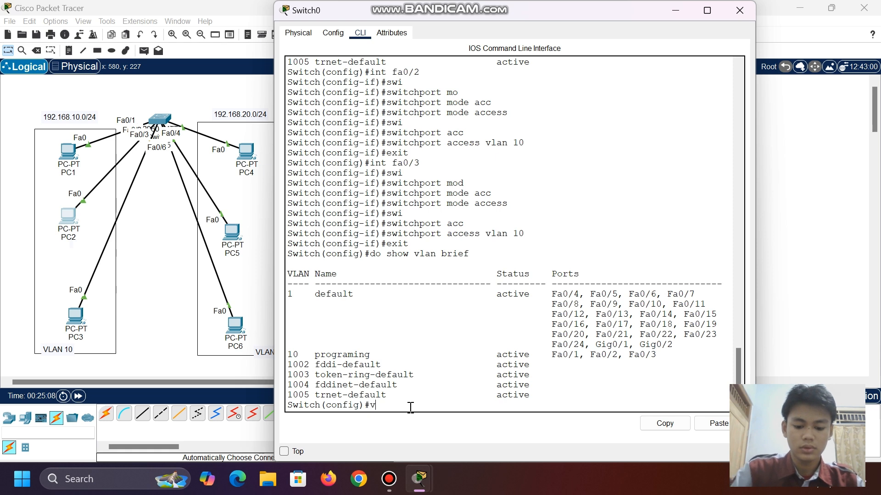
type("lan 20")
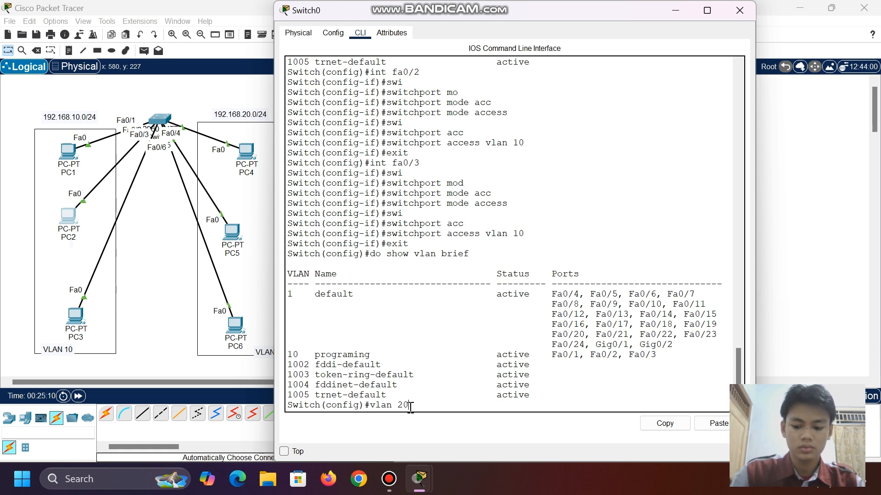
key("Return")
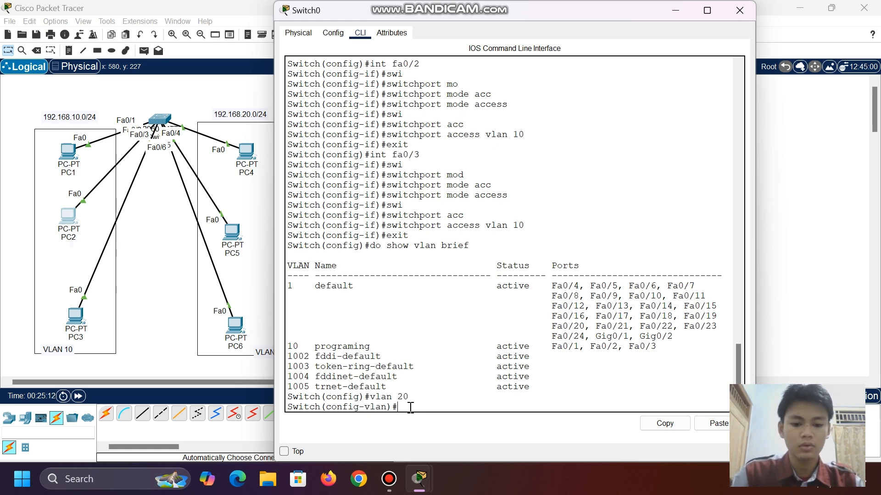
type("name ma")
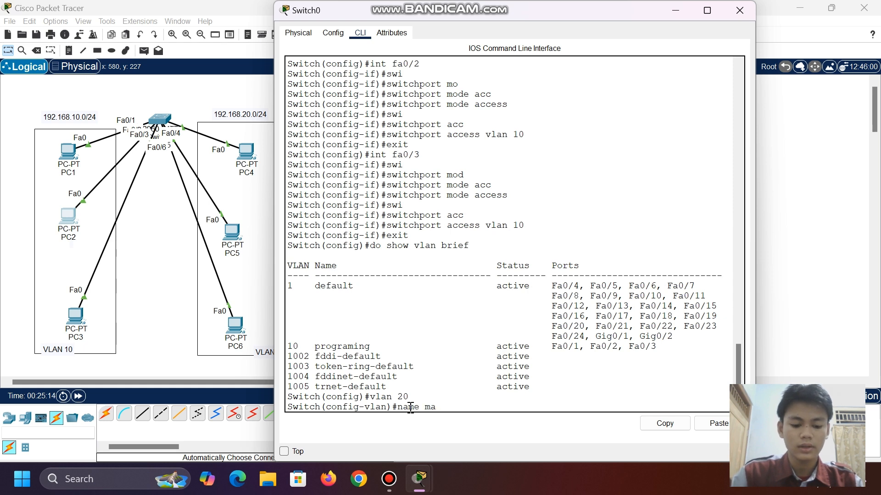
type("rketing")
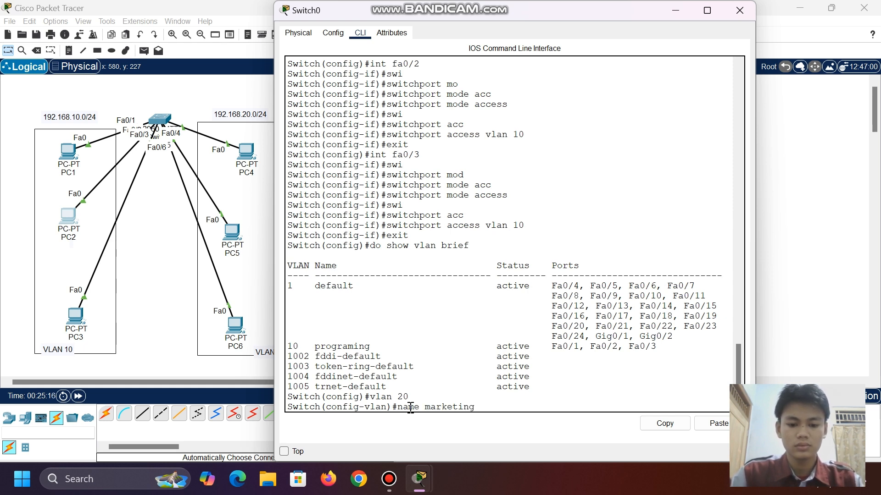
key("Return")
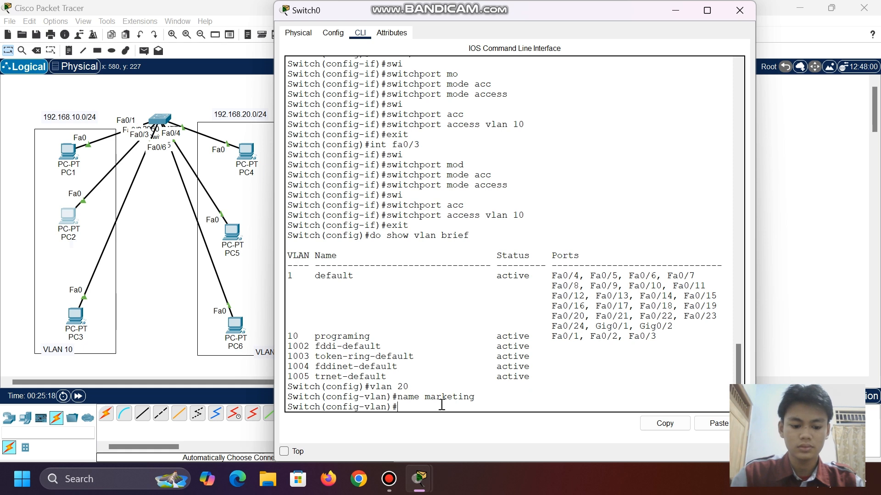
type("exit")
key("Return")
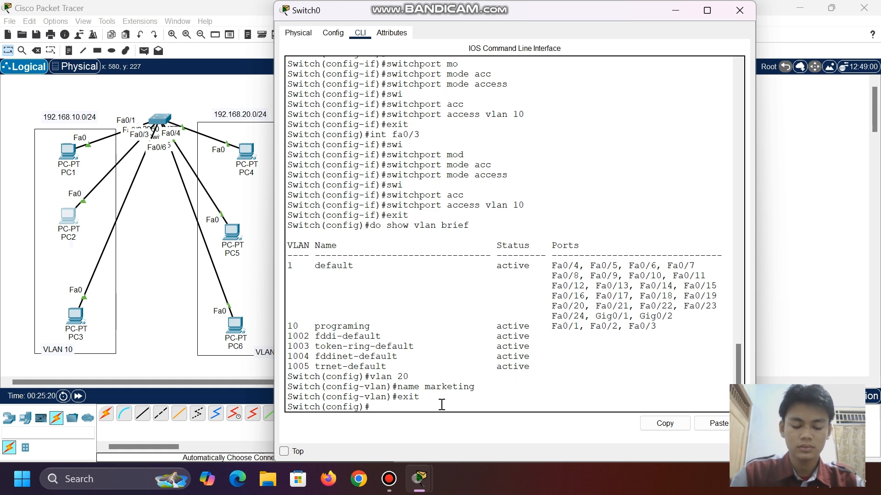
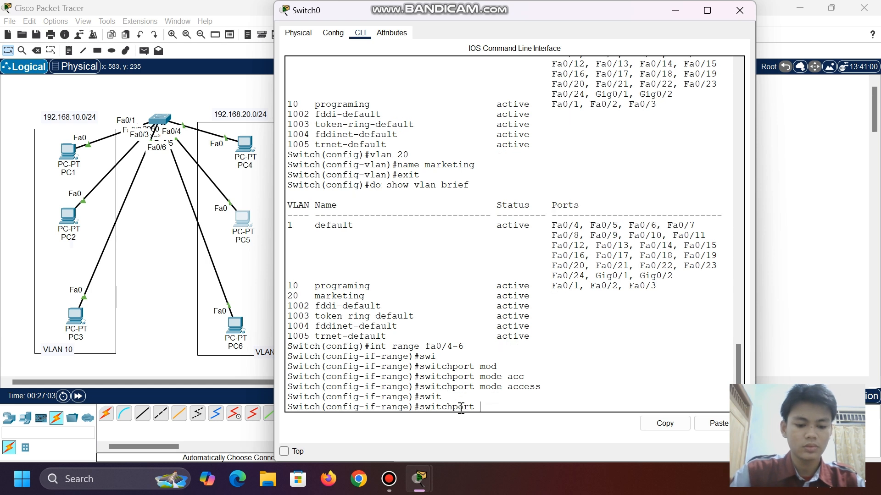
Assign the port range fa0/4-6 to VLAN 20 with switchport access vlan 20, and exit interface range configuration mode
type("acc")
key("Tab")
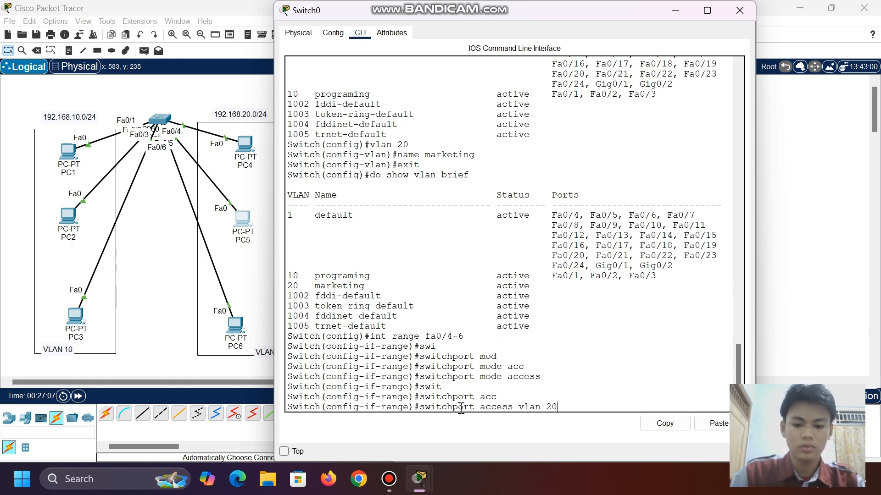
key("Return")
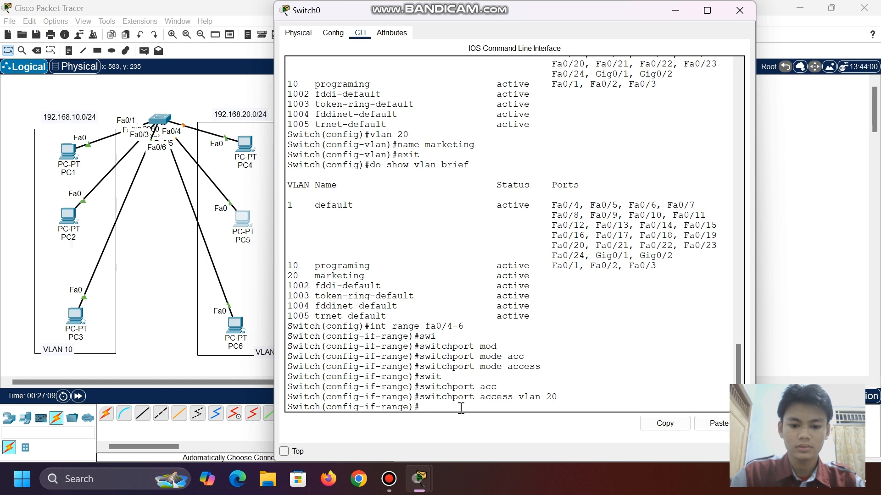
type("exit")
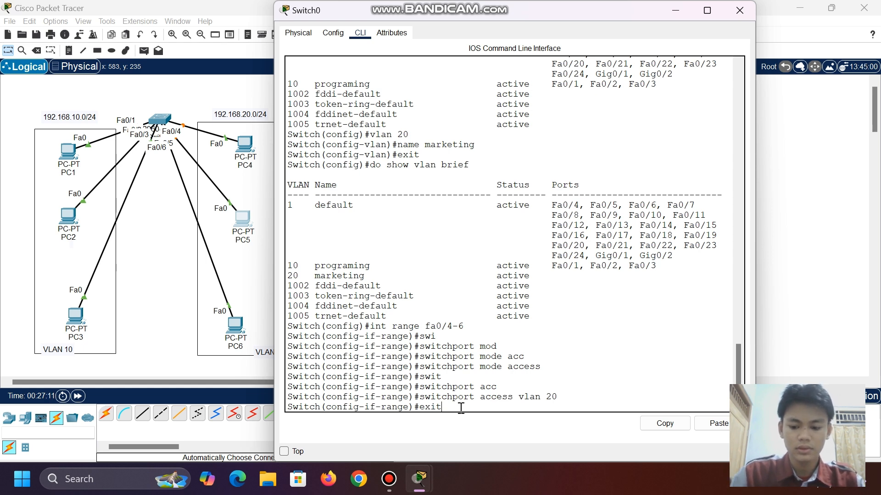
key("Return")
Display the VLAN summary with do show vlan brief and highlight the ports listed for VLAN 20 marketing
type("do ")
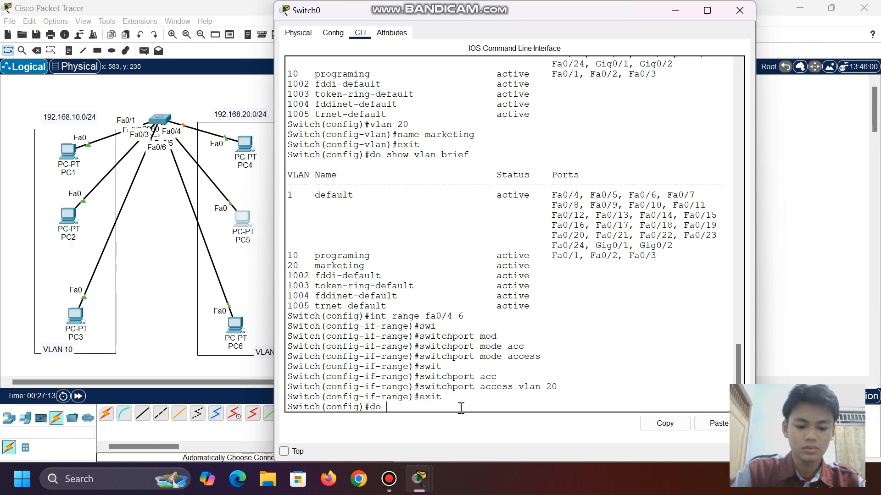
type("show vlan")
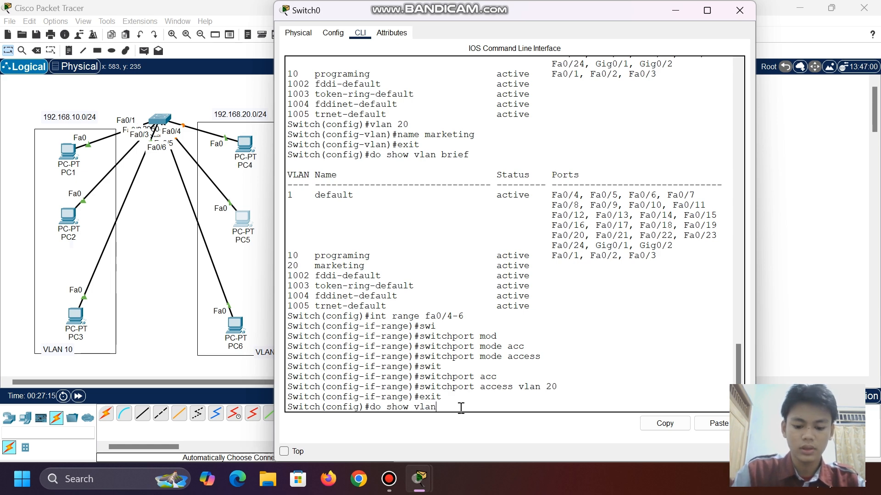
type(" brief")
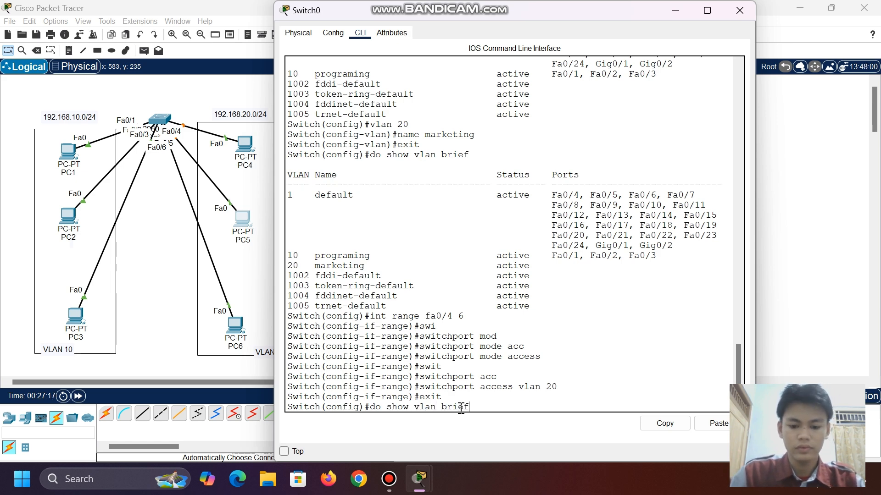
key("Return")
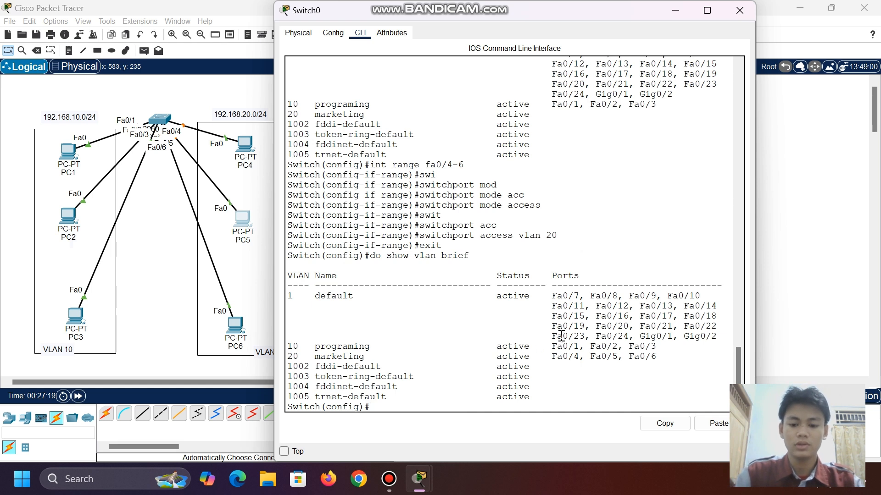
left_click_drag(547, 358, 659, 360)
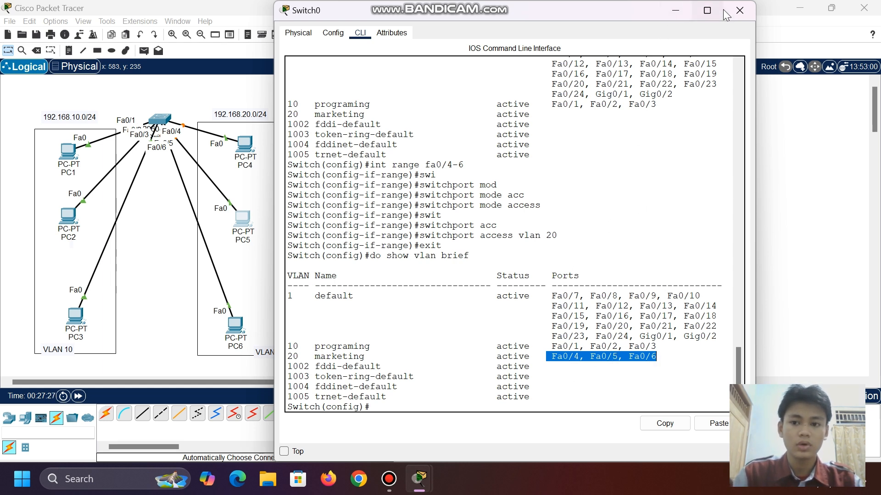
Minimize the Switch0 window, switch the network to Simulation mode, and widen the Simulation Panel
left_click(675, 11)
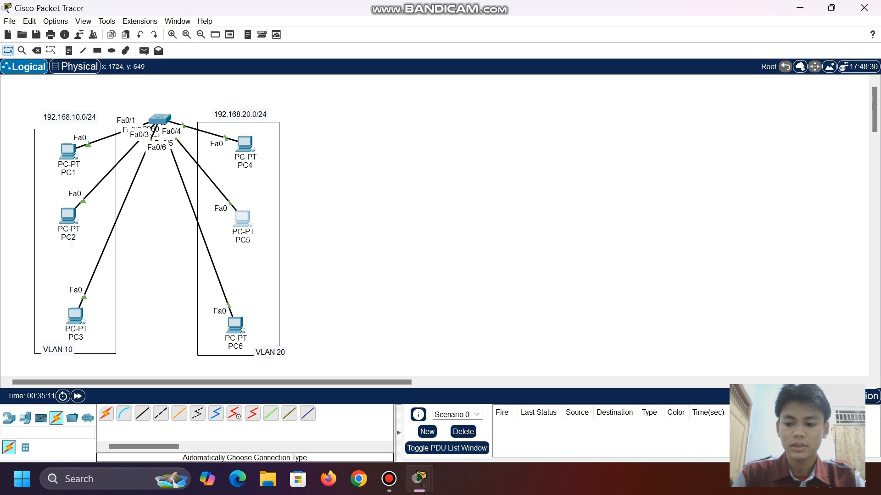
left_click(849, 396)
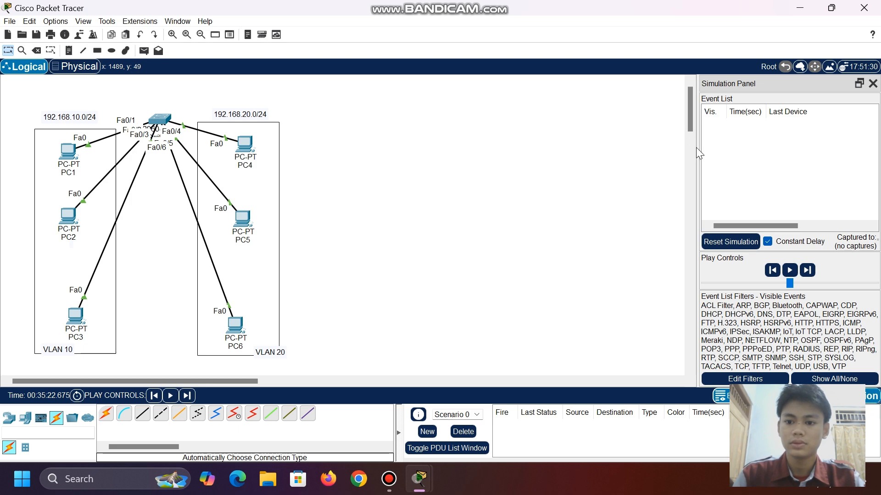
left_click_drag(697, 144, 476, 143)
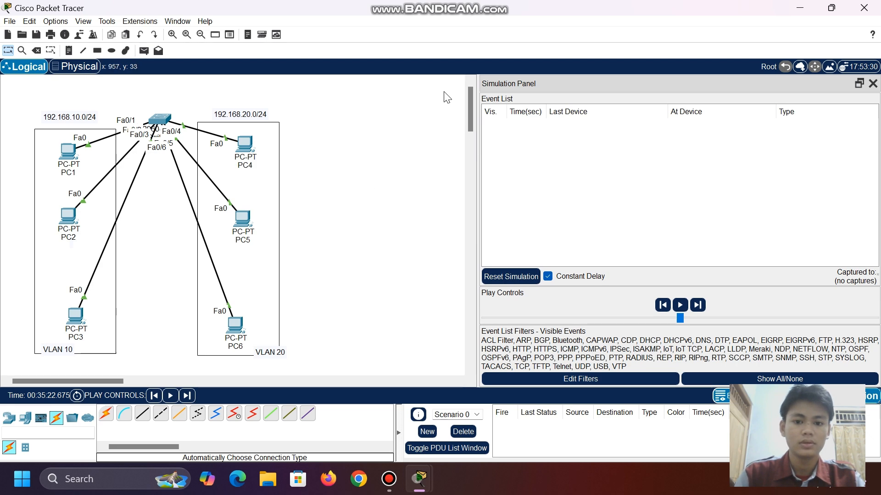
Open the Command Prompt on PC1 and display its ARP table with arp -a
left_click(69, 154)
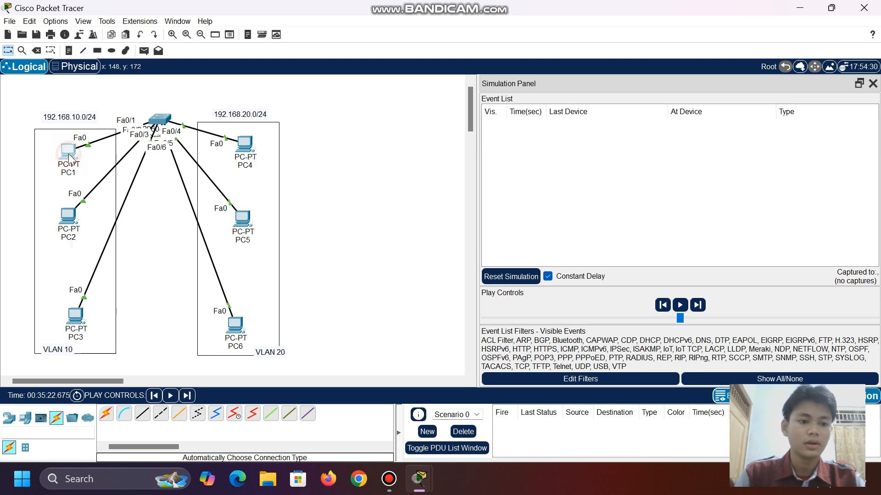
left_click(629, 64)
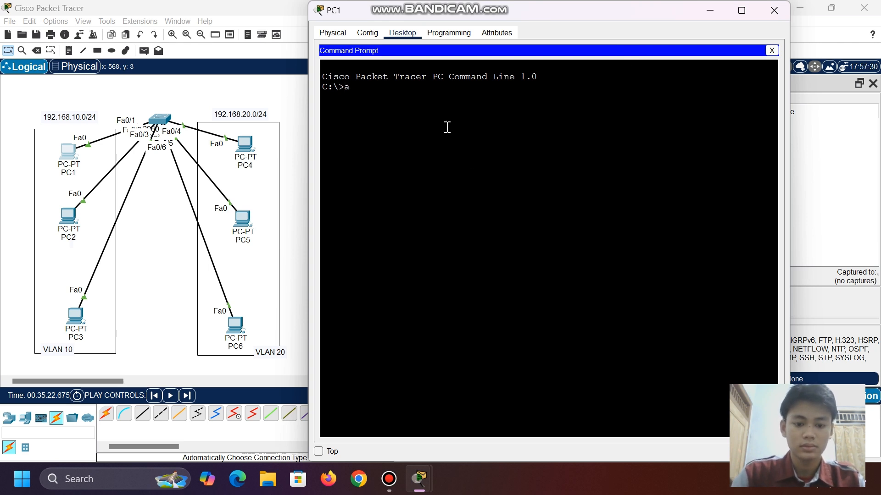
key("BackSpace")
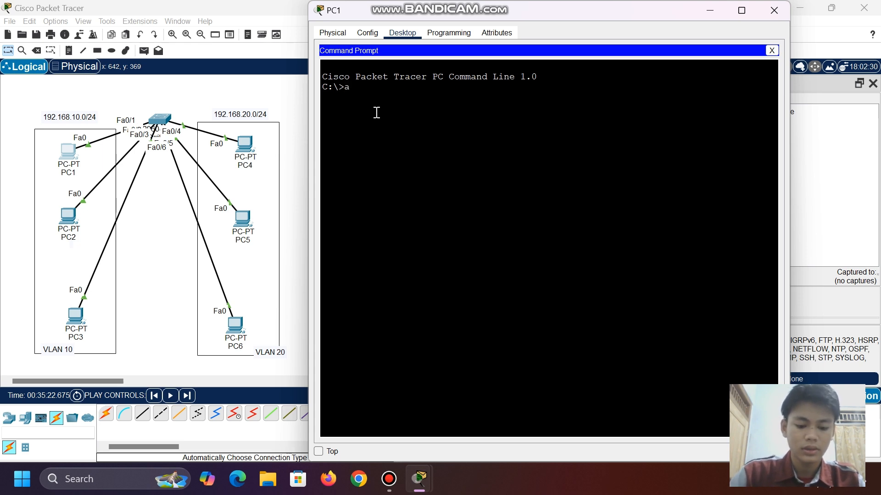
type("-a")
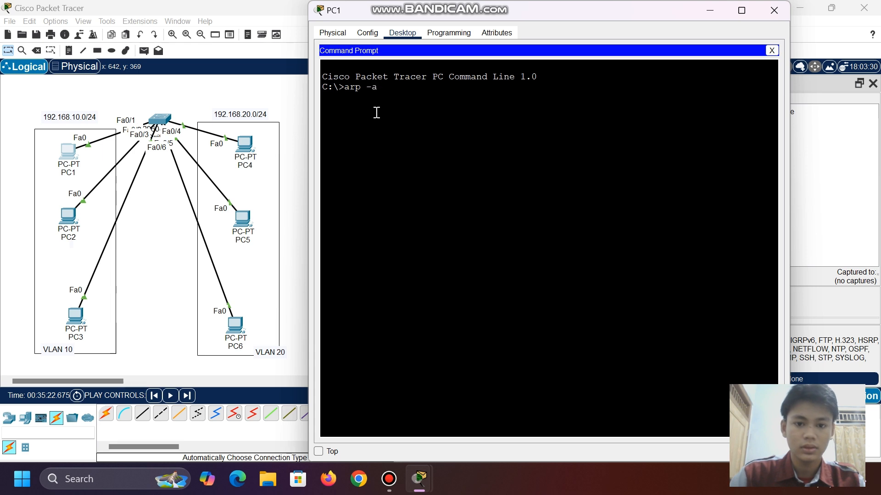
key("Return")
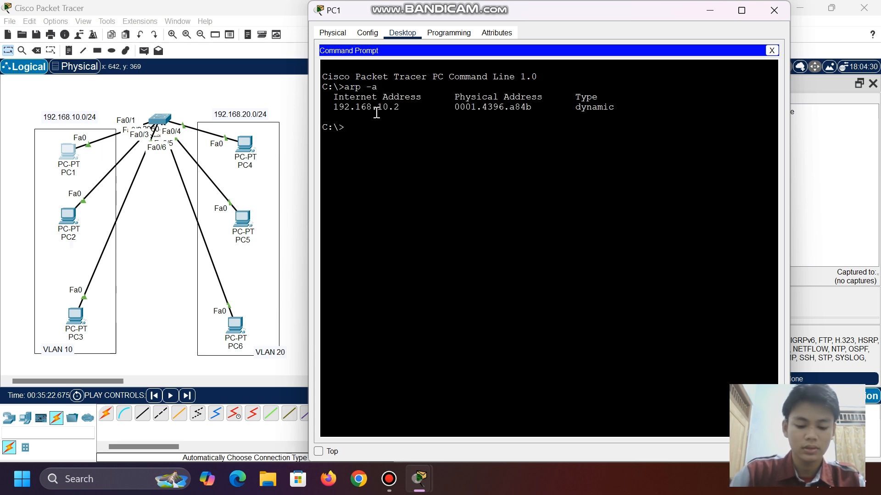
Clear PC1's ARP table with arp -d and check it again with arp -a
type("arp")
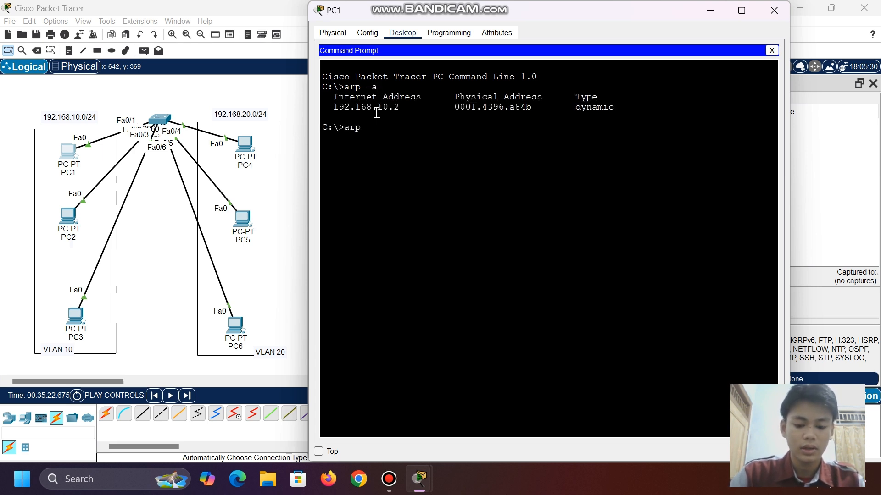
type(" -")
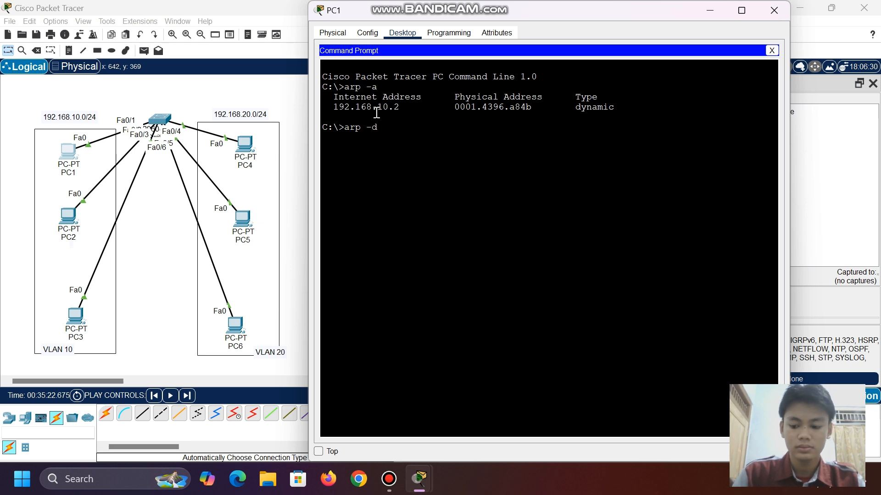
type("d")
key("Return")
key("Up")
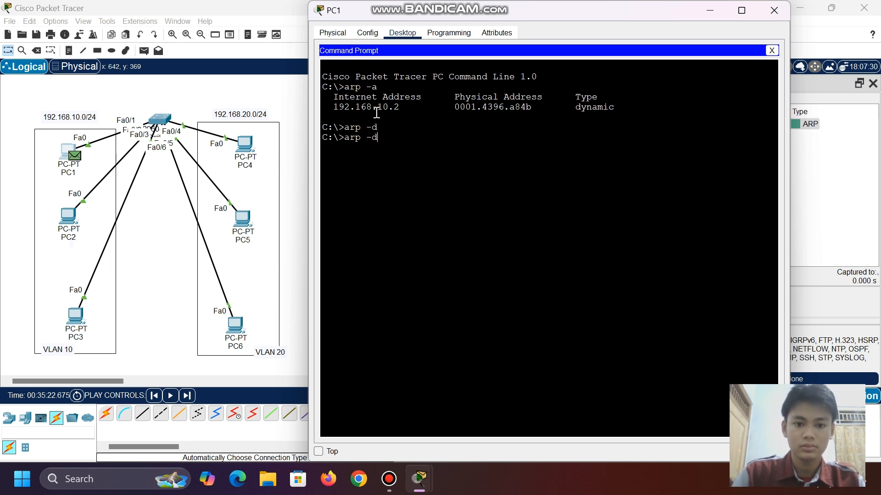
key("Return")
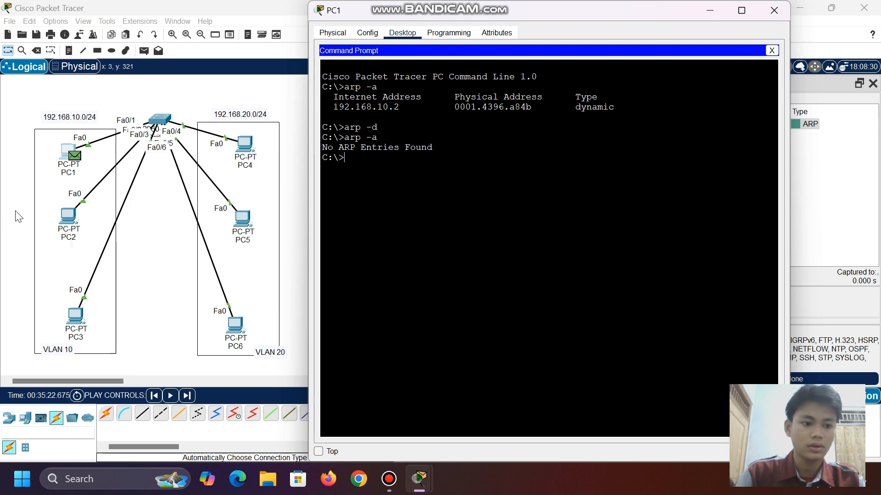
Open the Command Prompt on PC2 and display its ARP table with arp -a
left_click(69, 217)
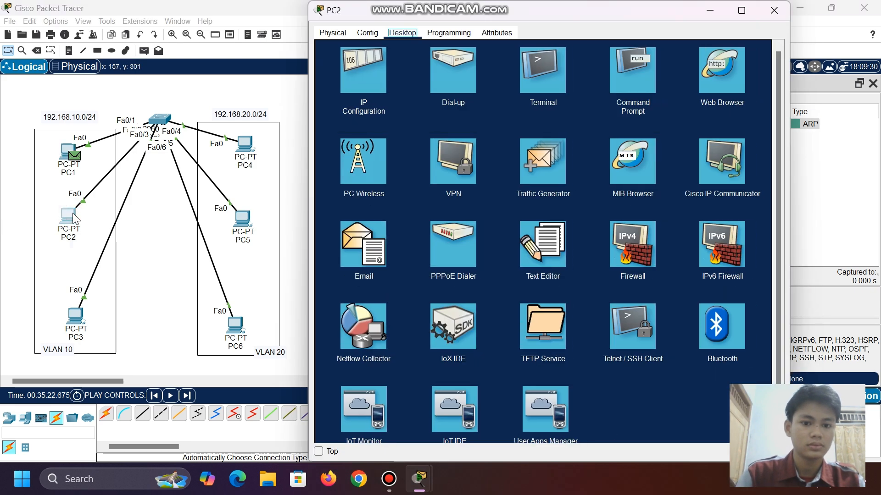
left_click(633, 73)
type("a")
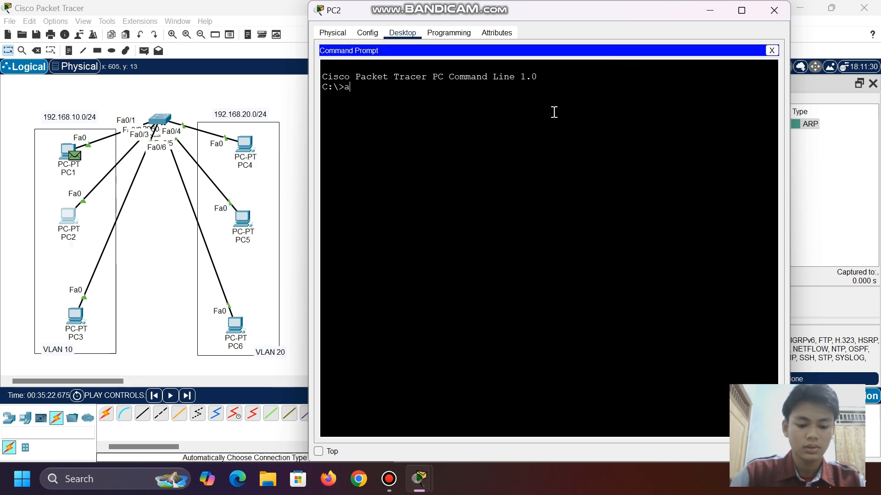
type("rp ")
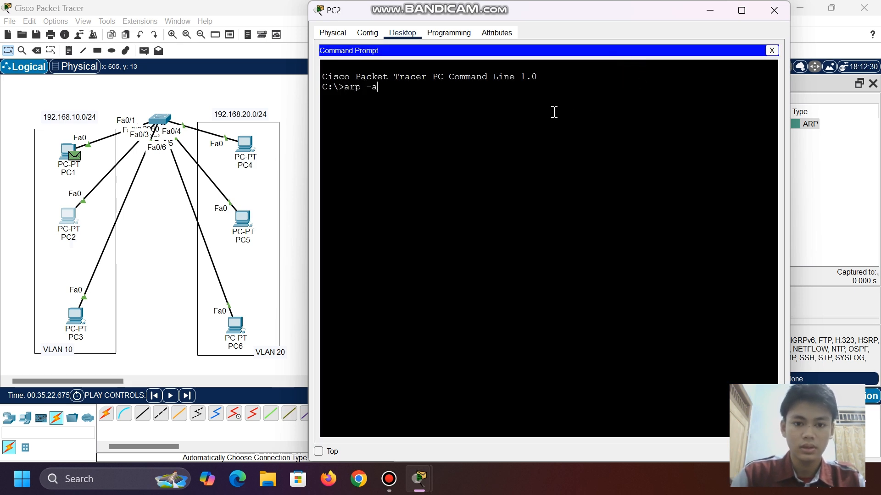
type("-a")
key("Return")
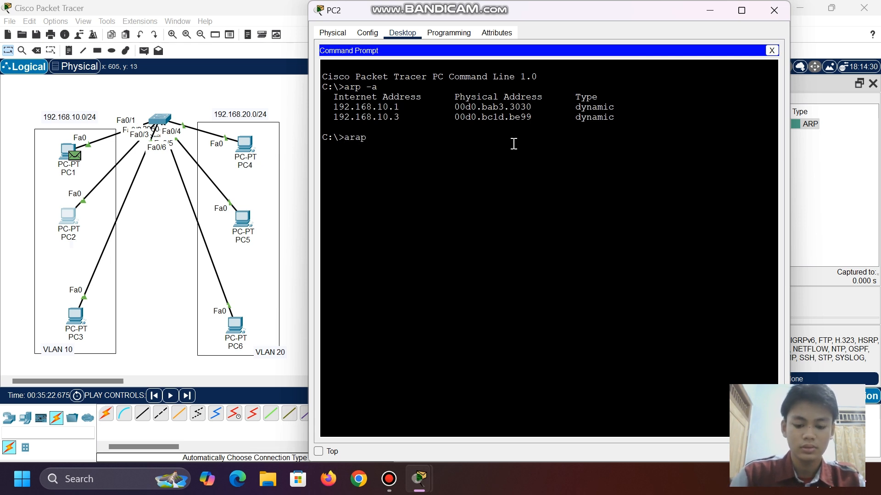
Clear PC2's ARP table with arp -d and return to the topology workspace
type("arp")
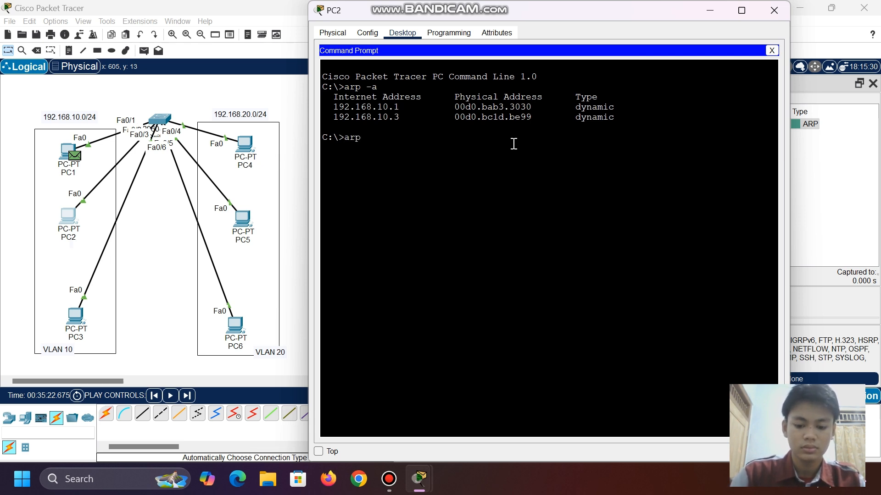
type(" -d")
key("Return")
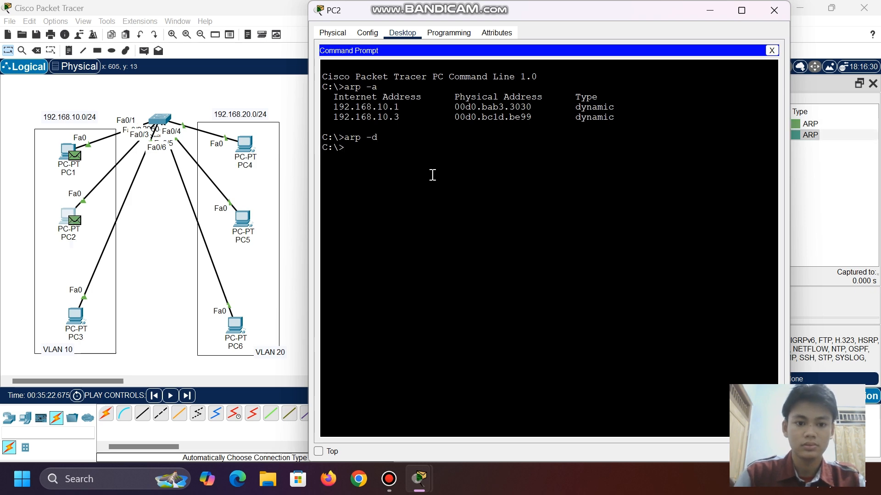
left_click(64, 318)
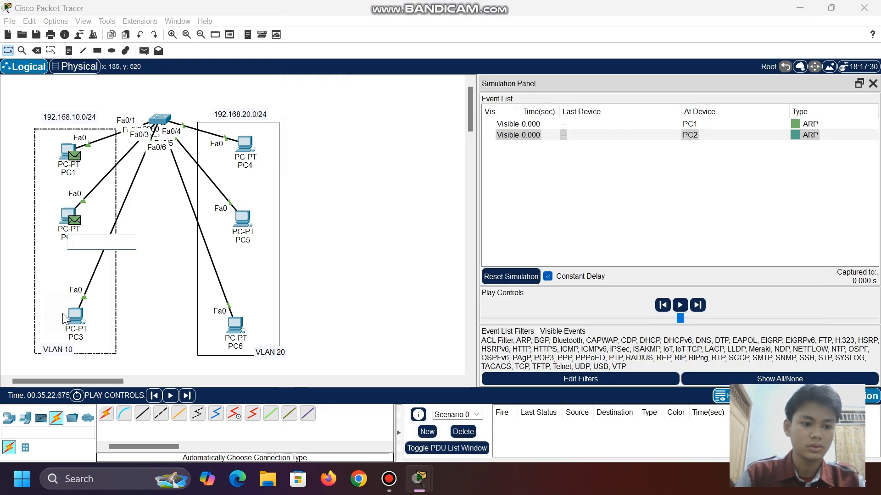
Clear PC3's ARP table with arp -d in its Command Prompt and return to the topology workspace
left_click(74, 316)
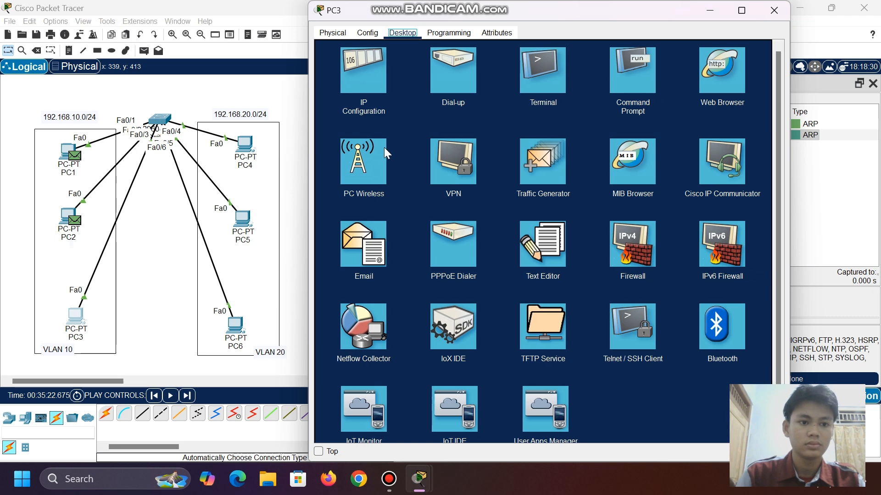
left_click(629, 81)
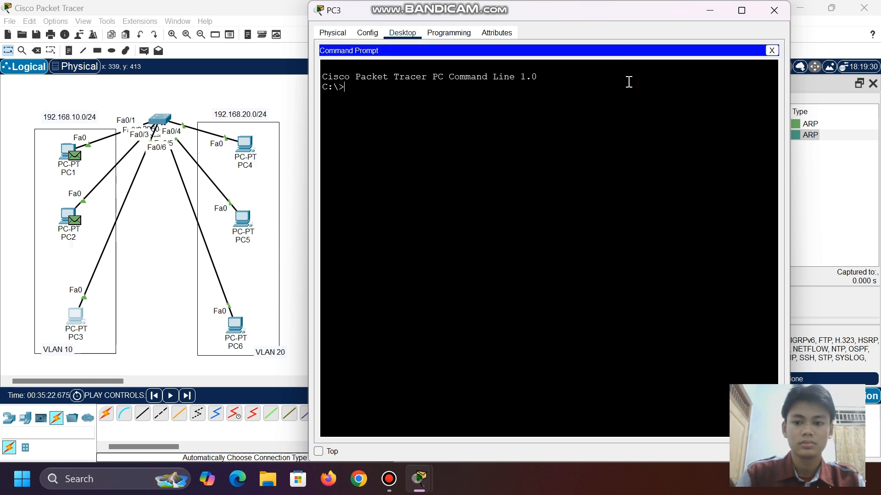
type("arp")
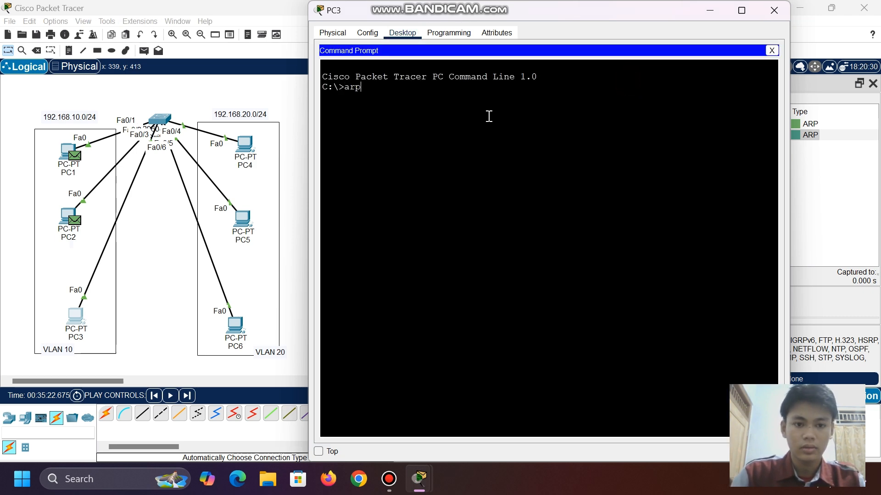
type(" -d")
key("Return")
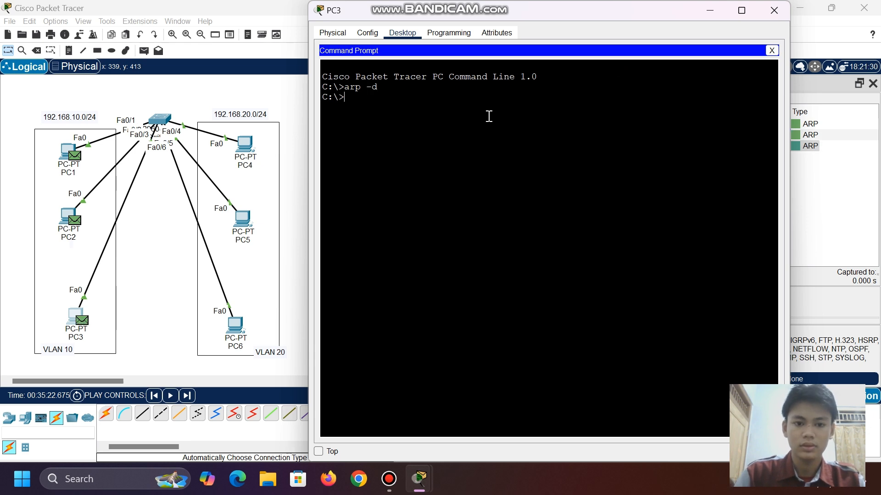
left_click(710, 10)
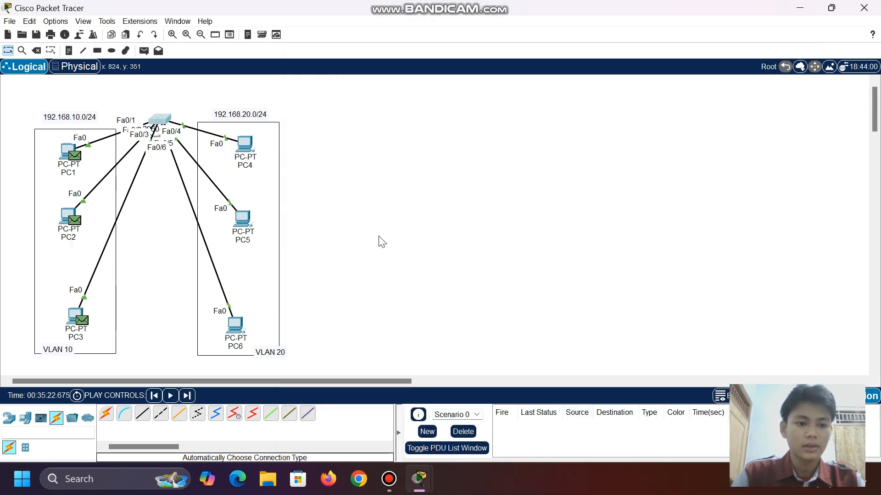
Open Switch0's CLI, exit configuration mode and log out of the console, and re-enter privileged EXEC mode with en
left_click(161, 120)
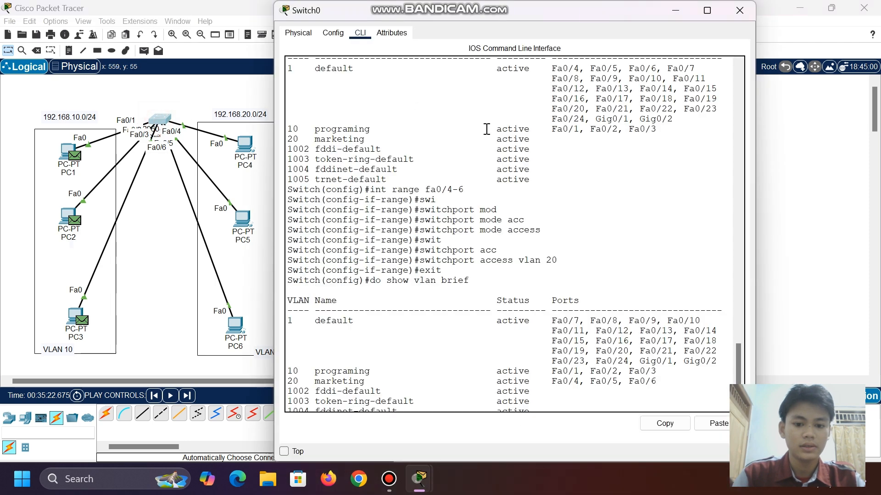
left_click(409, 408)
type("exit")
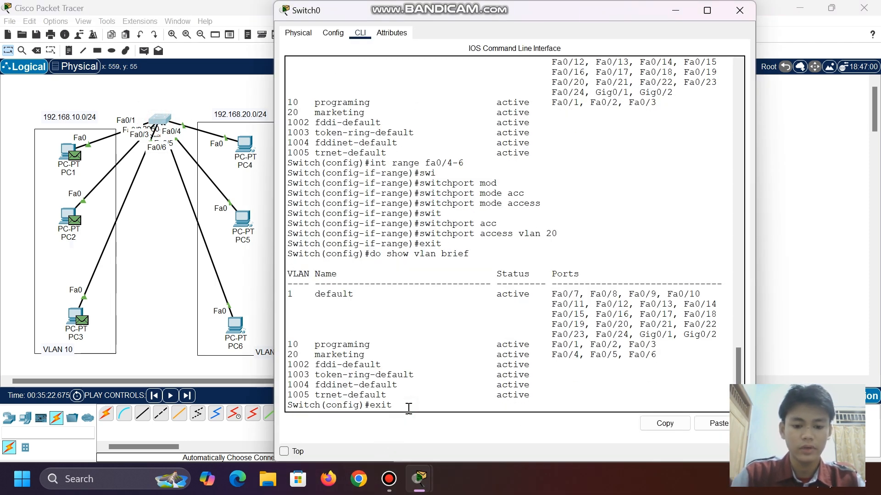
key("Return")
type("exit")
key("Return")
key("Return")
type("en")
key("Return")
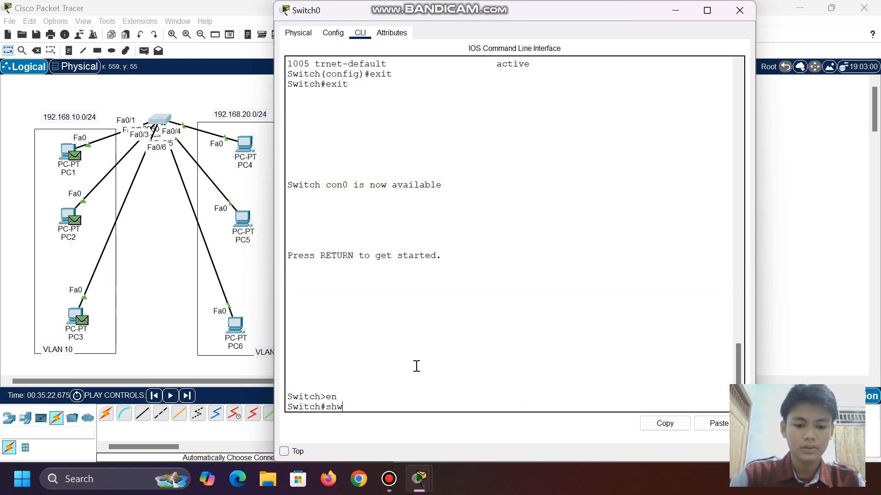
Display Switch0's MAC address table with show mac-address-table and return to the topology workspace
type("sho")
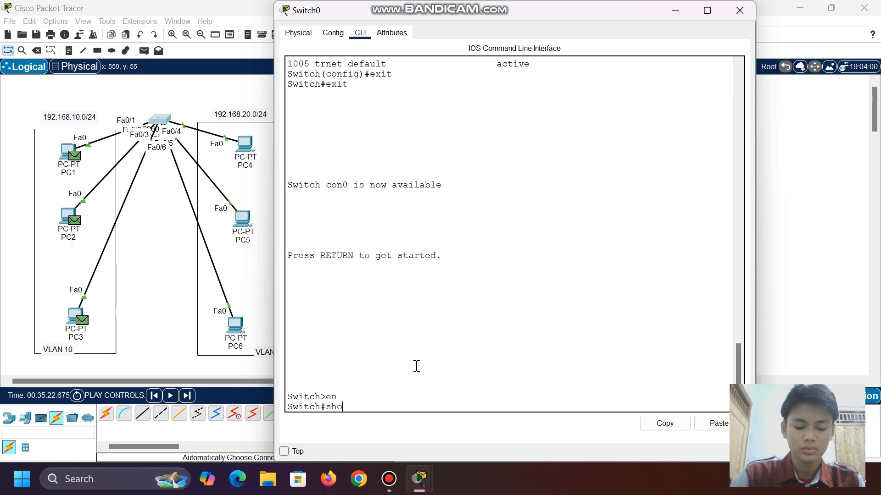
type("w mac")
key("Tab")
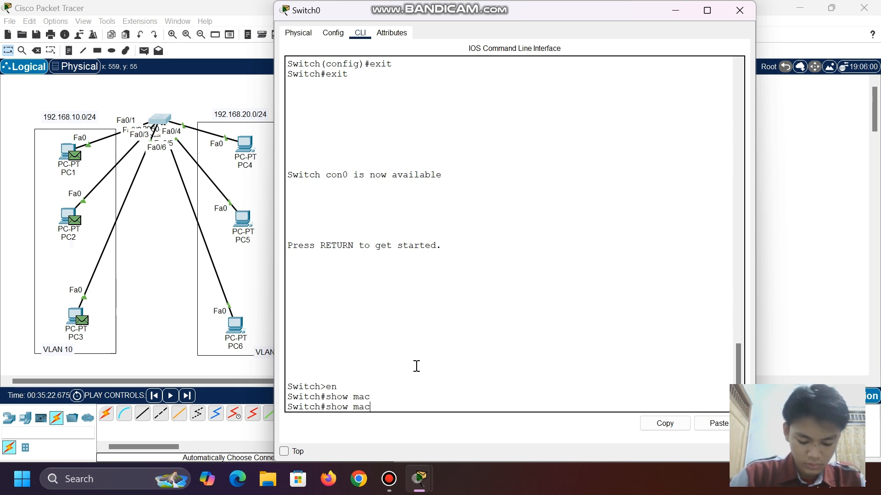
type("-add")
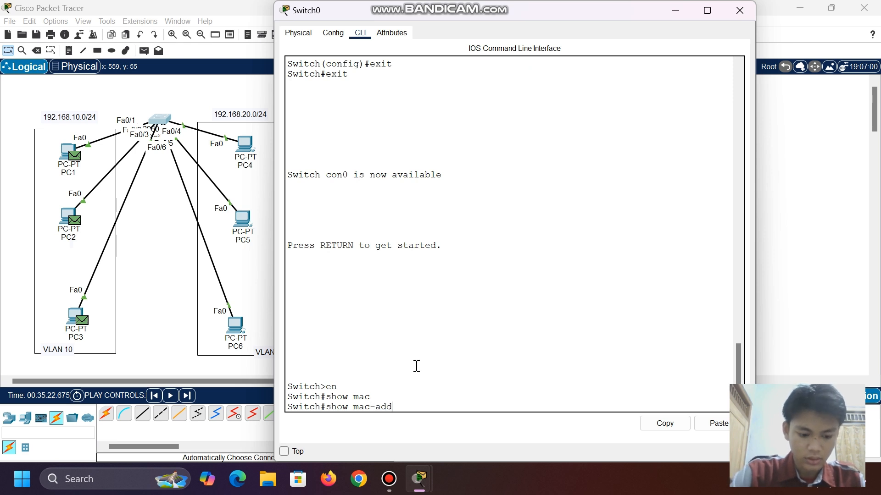
type("rw")
key("Tab")
key("BackSpace")
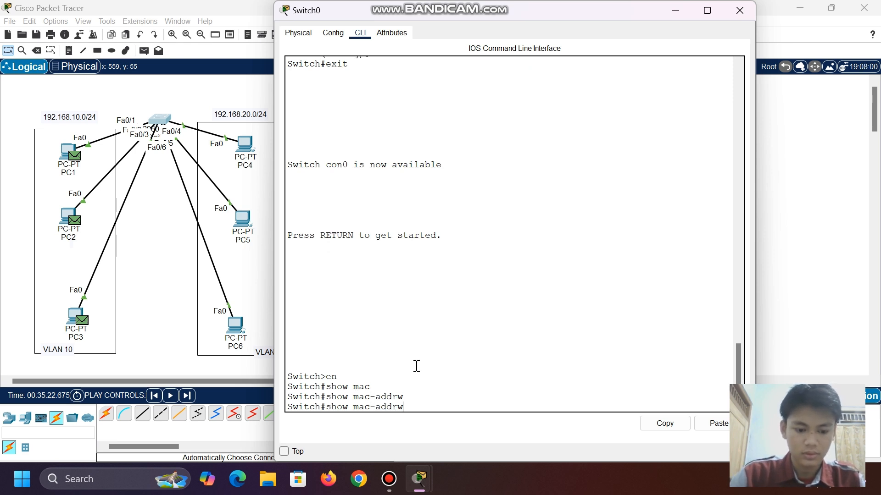
key("Tab")
type("e")
key("Tab")
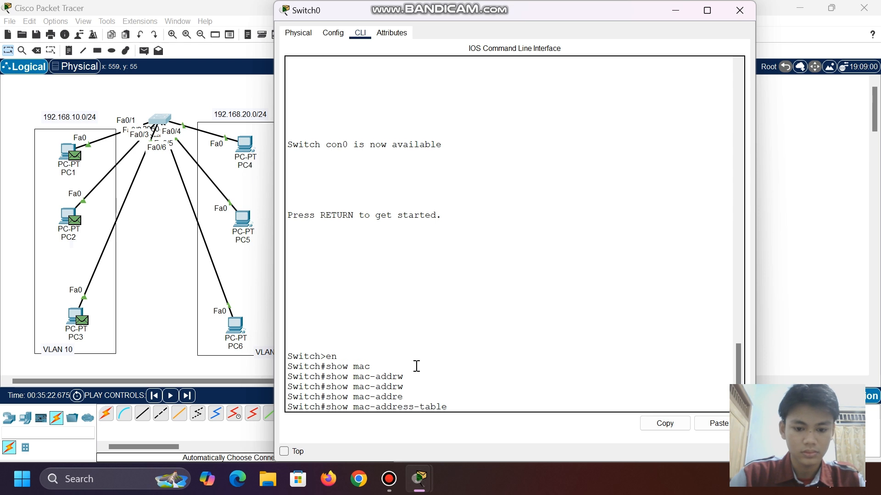
key("Return")
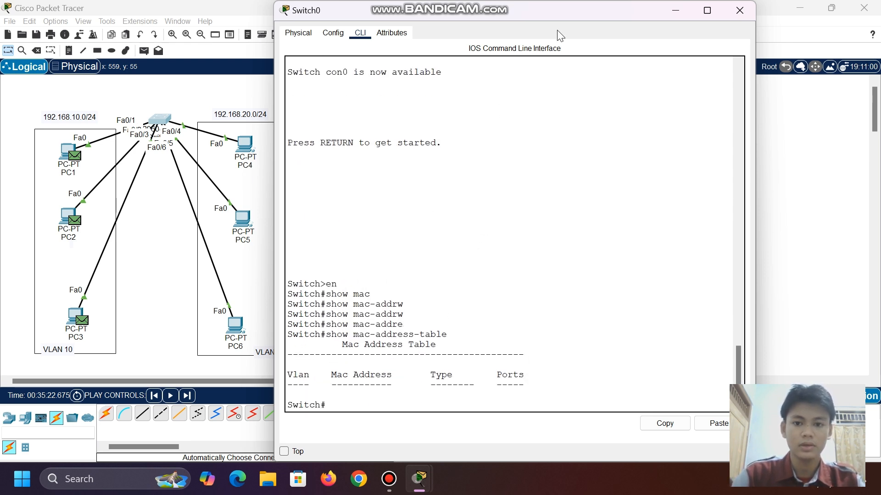
left_click(671, 10)
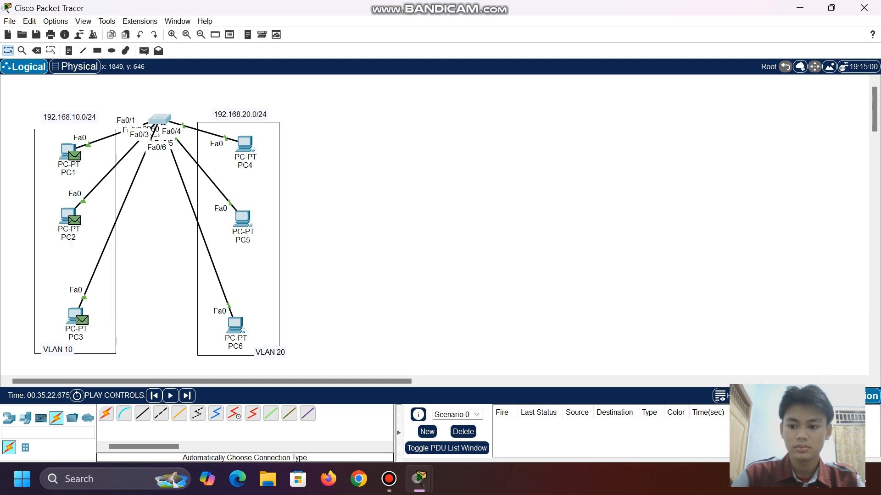
Empty the event list by switching to Realtime and back to Simulation mode, and add a simple PDU from PC1 to PC2
left_click(791, 396)
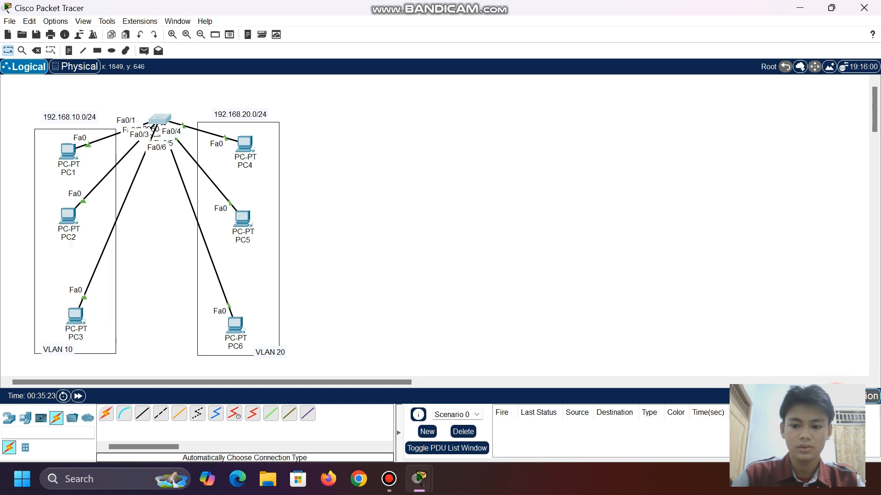
left_click(791, 396)
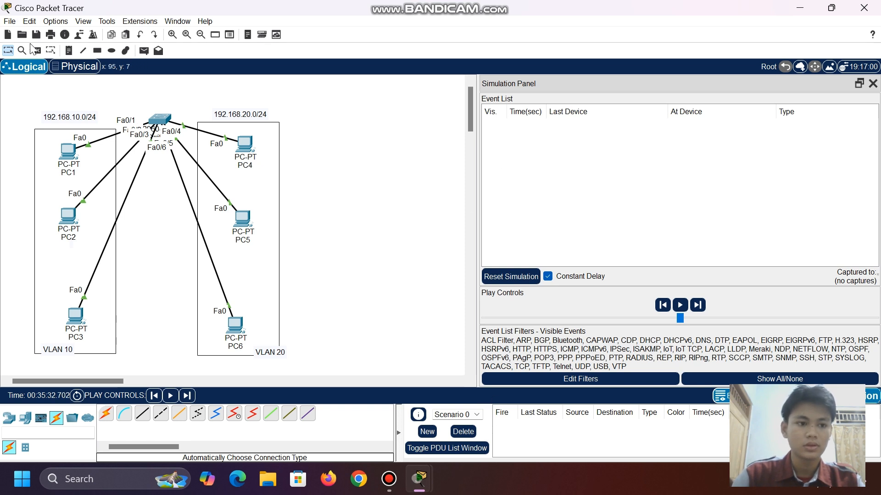
left_click(144, 51)
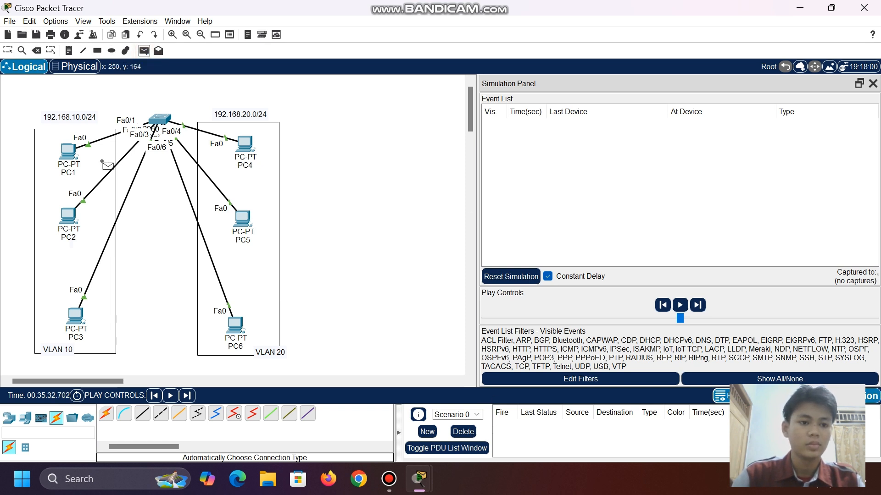
left_click(68, 156)
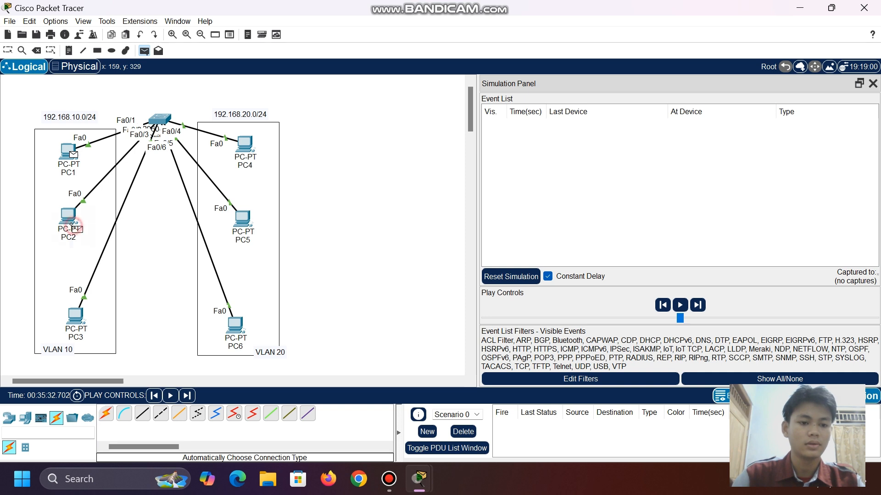
left_click(70, 215)
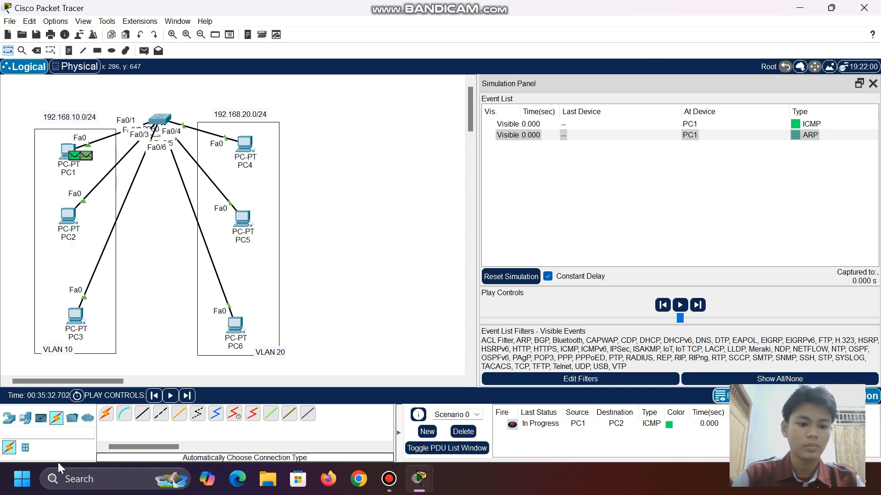
Advance the simulation event by event through the ARP request from PC1 and PC2's reply back to PC1
left_click(185, 396)
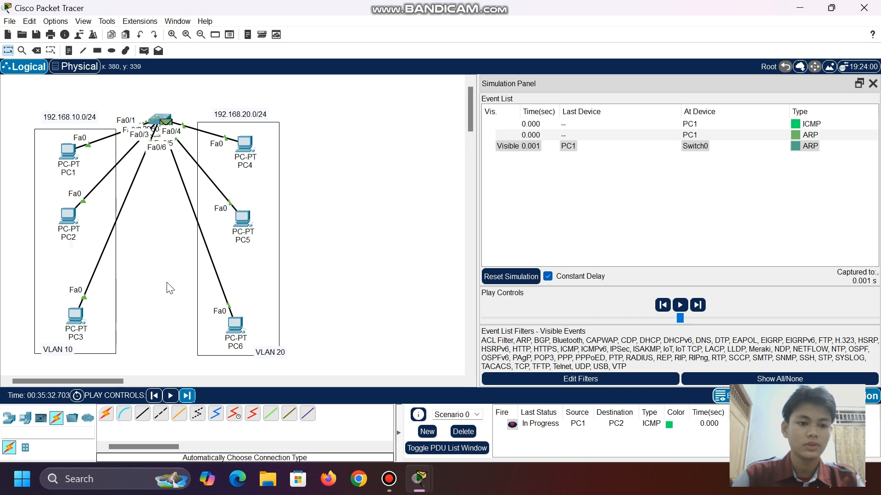
left_click(187, 397)
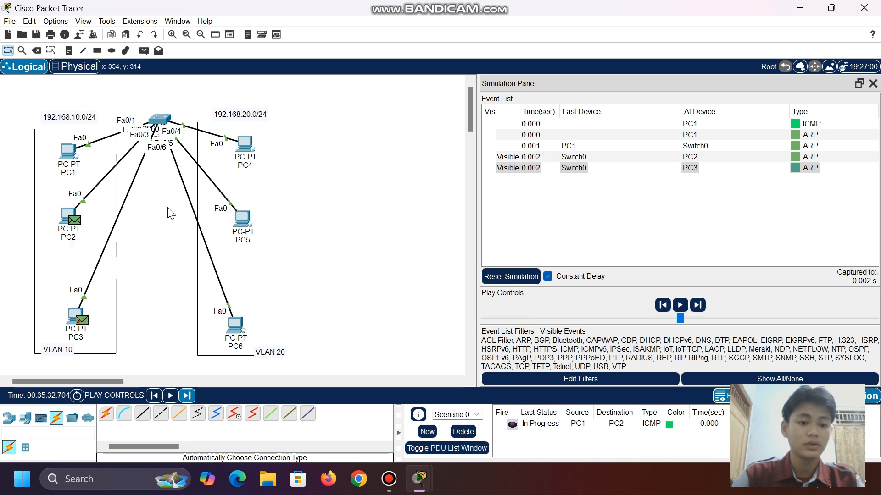
mouse_move(189, 118)
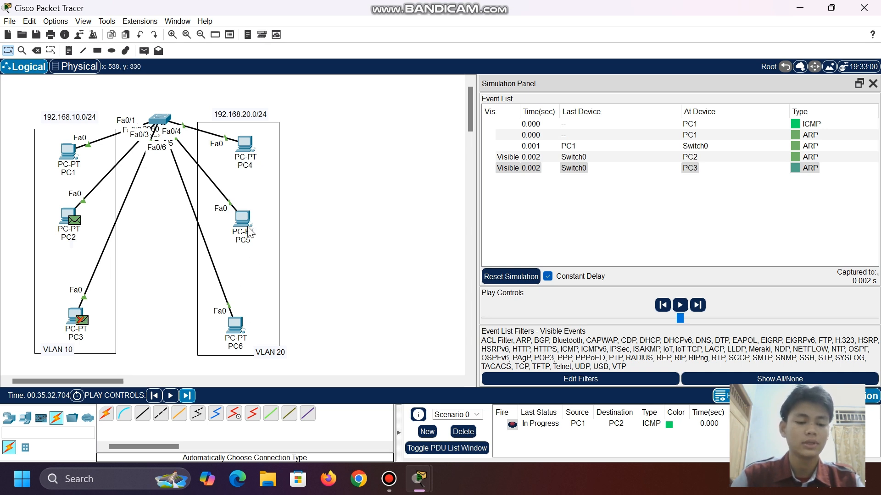
left_click(186, 397)
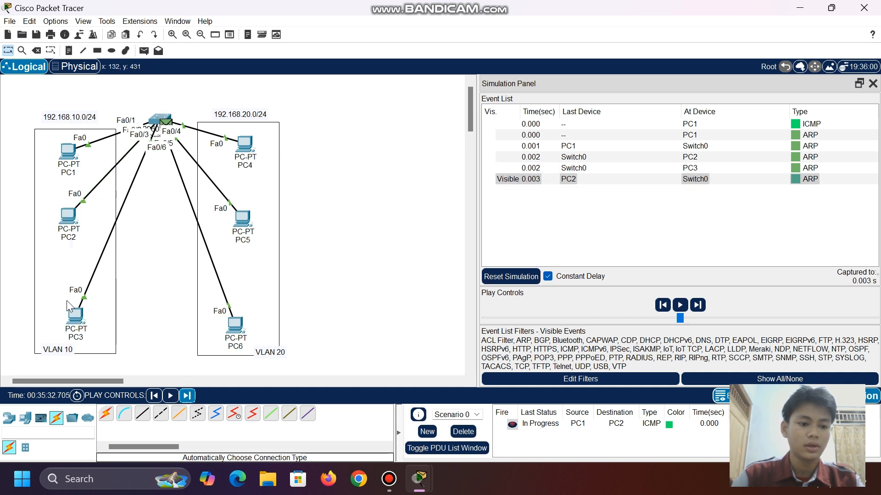
left_click(186, 397)
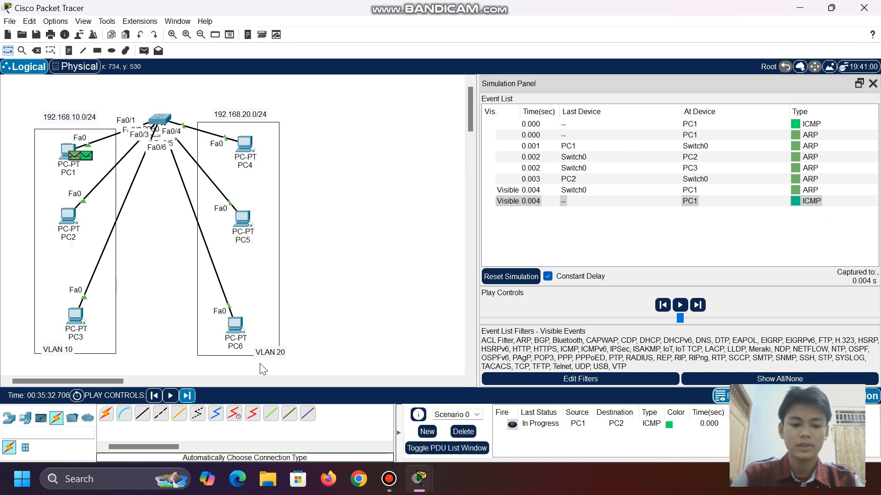
Advance the simulation through the ICMP exchange until the reply reaches PC1, and look at Switch0's CLI
left_click(189, 397)
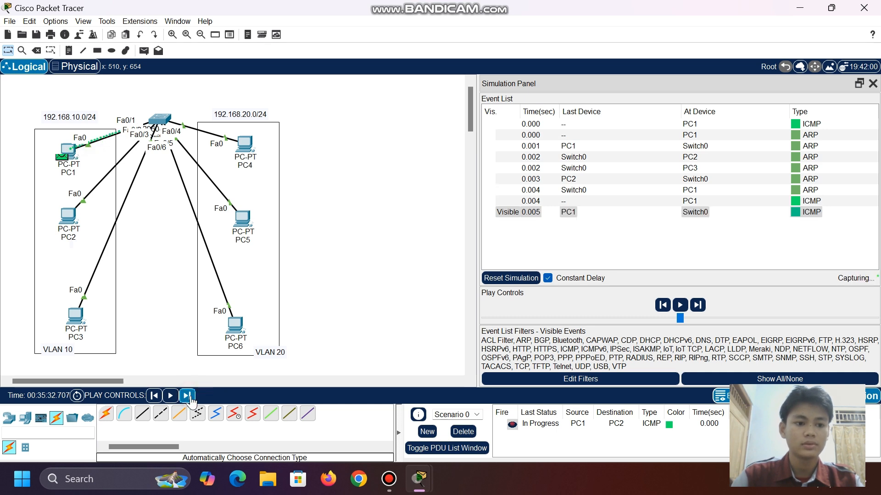
left_click(189, 397)
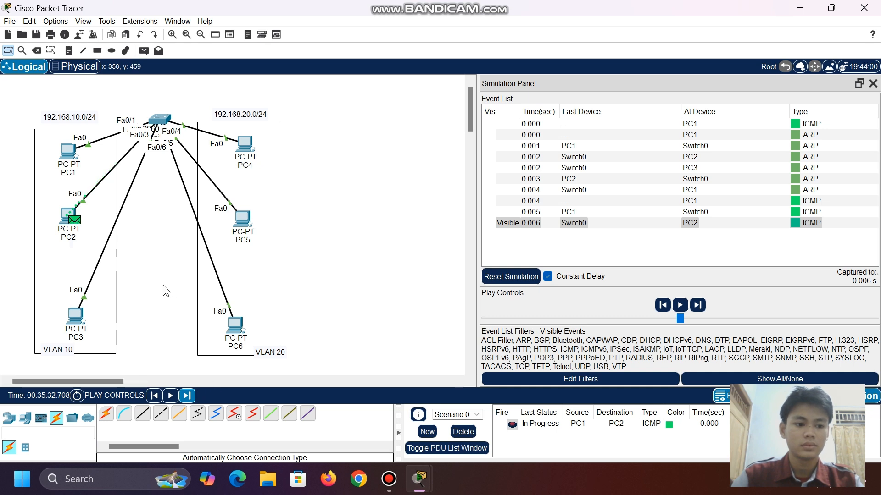
left_click(186, 397)
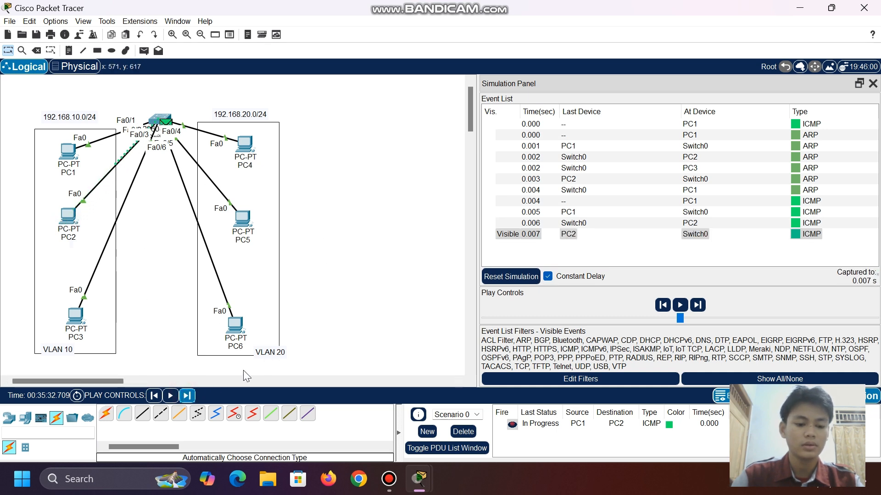
left_click(187, 397)
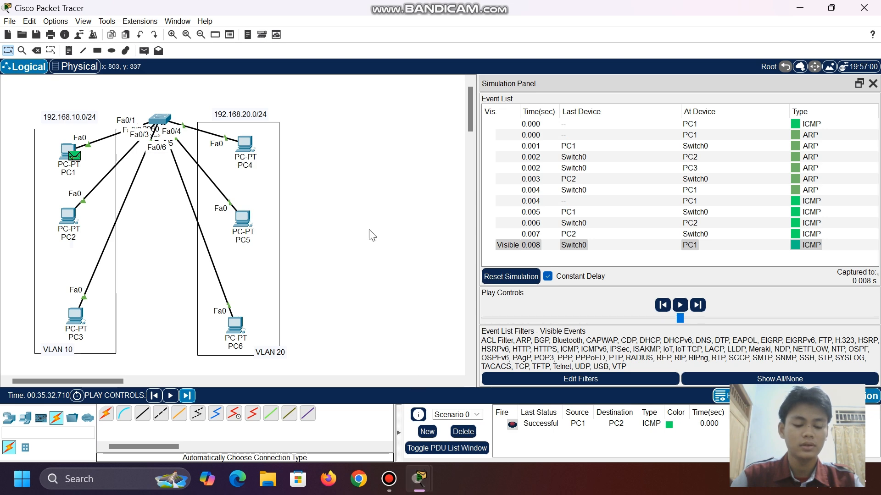
left_click(162, 119)
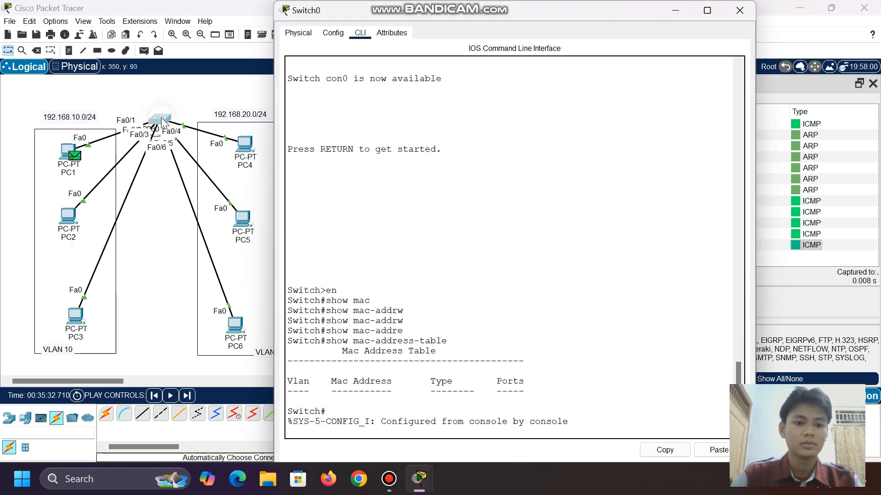
left_click(676, 10)
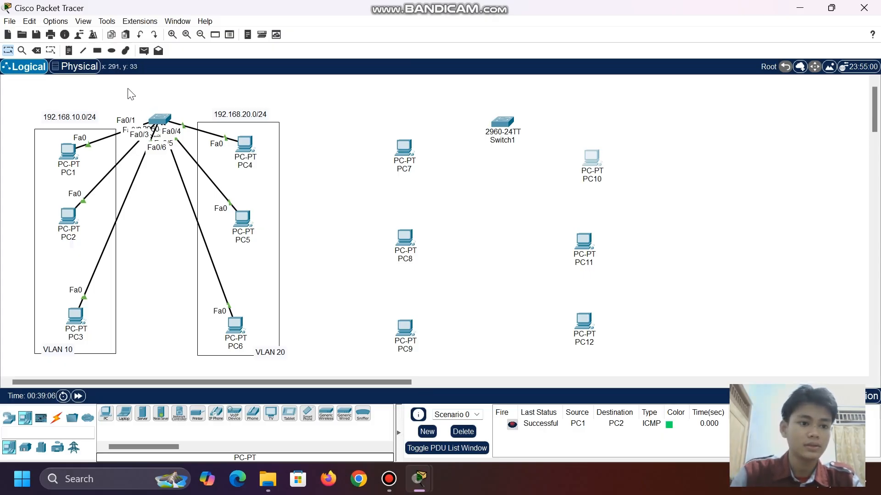
Draw an unfilled rectangle around the whole Switch0 network, enclosing both VLAN boxes, and label it "Ruang 1" above the switch
left_click(97, 50)
mouse_move(16, 88)
left_mouse_down()
mouse_move(193, 184)
mouse_move(314, 299)
mouse_move(320, 369)
left_mouse_up()
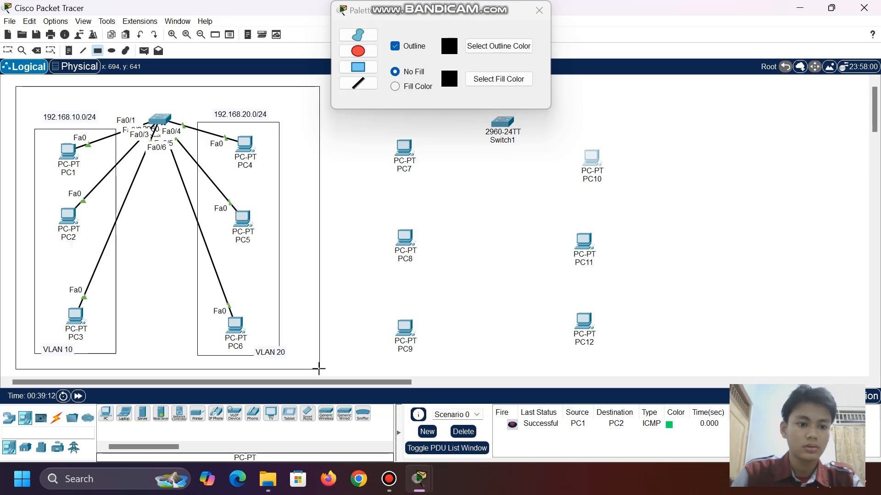
left_click(67, 50)
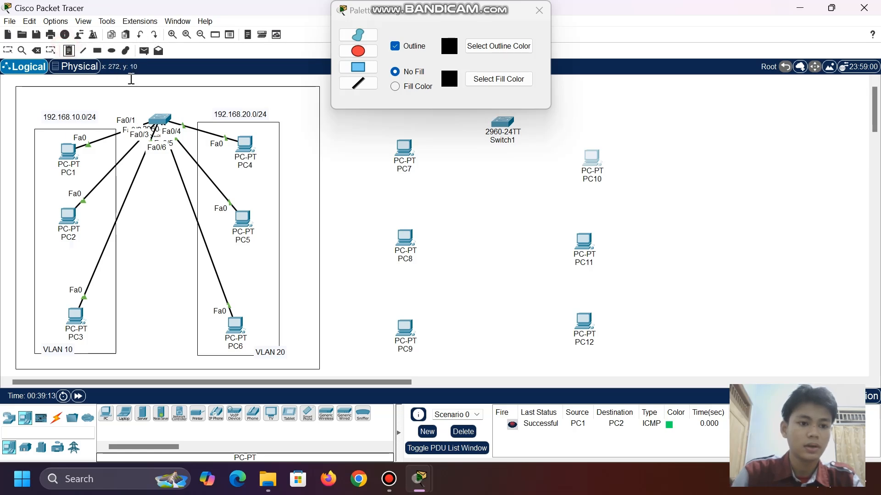
left_click(140, 98)
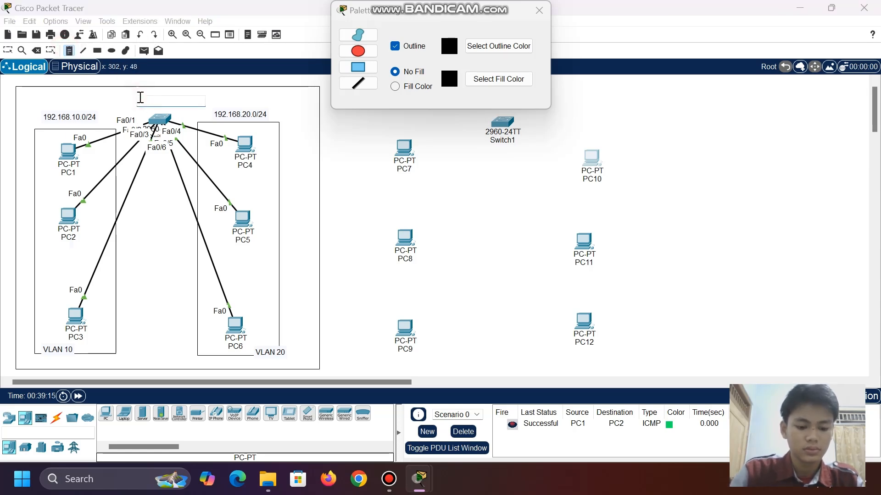
type("Ruang 1")
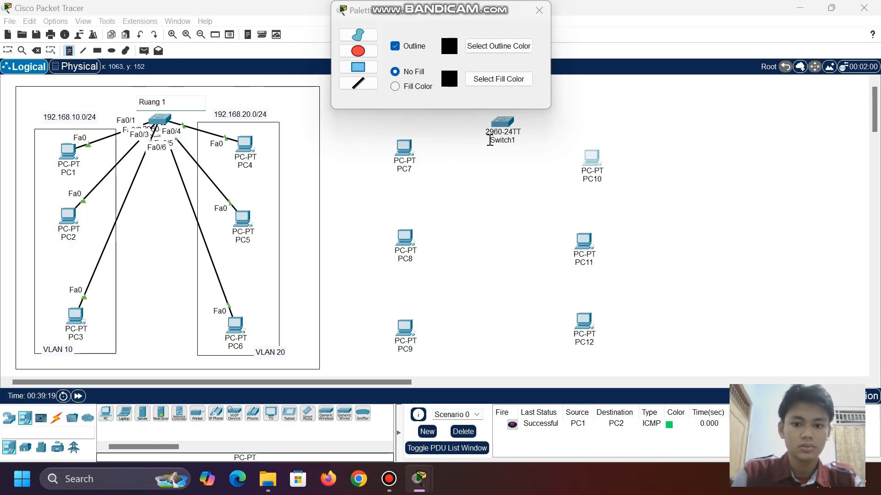
Label the second network "Ruang 2" above Switch1
left_click(540, 18)
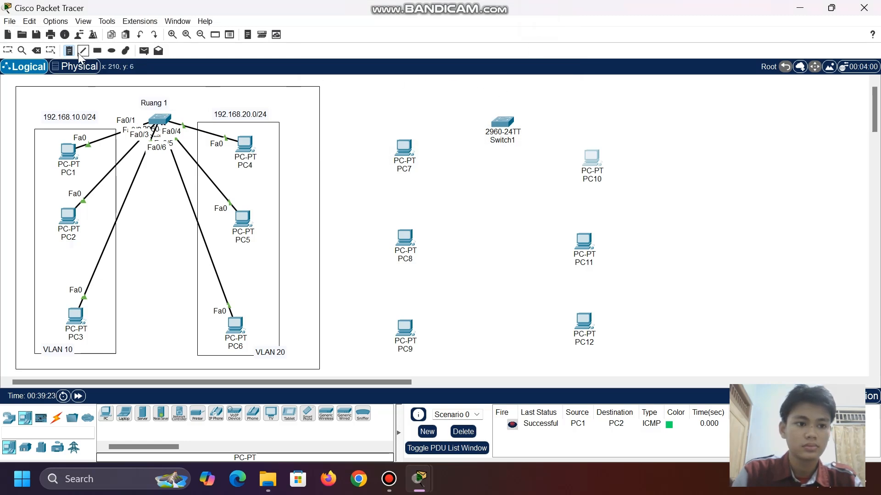
left_click(484, 97)
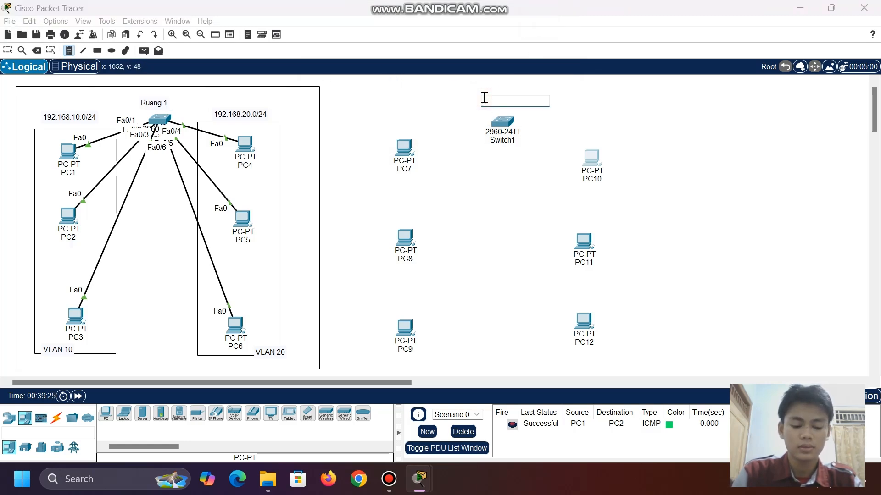
type("Ruang 2")
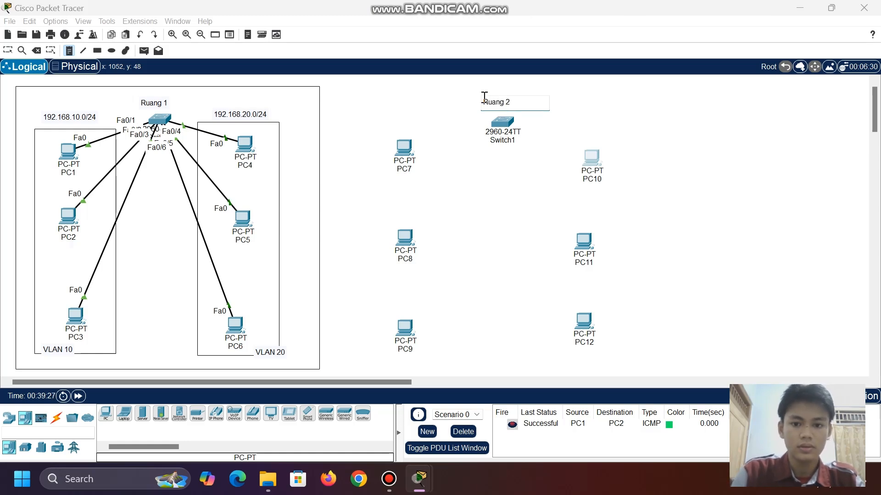
Draw unfilled rectangles around PC7–PC9 and around PC10–PC12, plus a larger one enclosing the whole Switch1 network
left_click(97, 51)
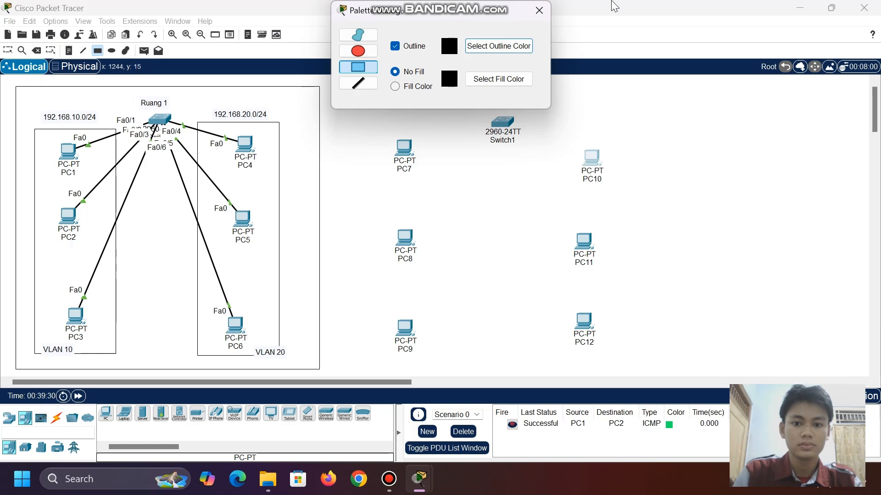
left_click(539, 8)
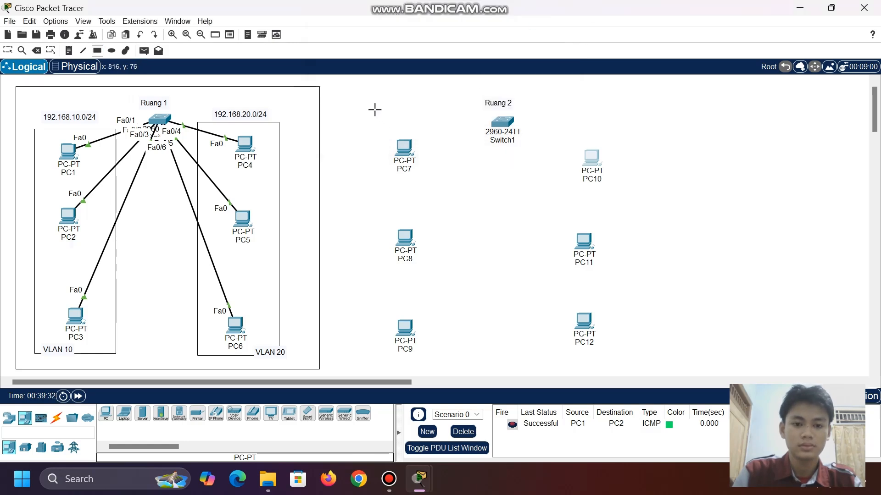
mouse_move(362, 123)
left_mouse_down()
mouse_move(453, 185)
mouse_move(468, 364)
mouse_move(448, 367)
left_mouse_up()
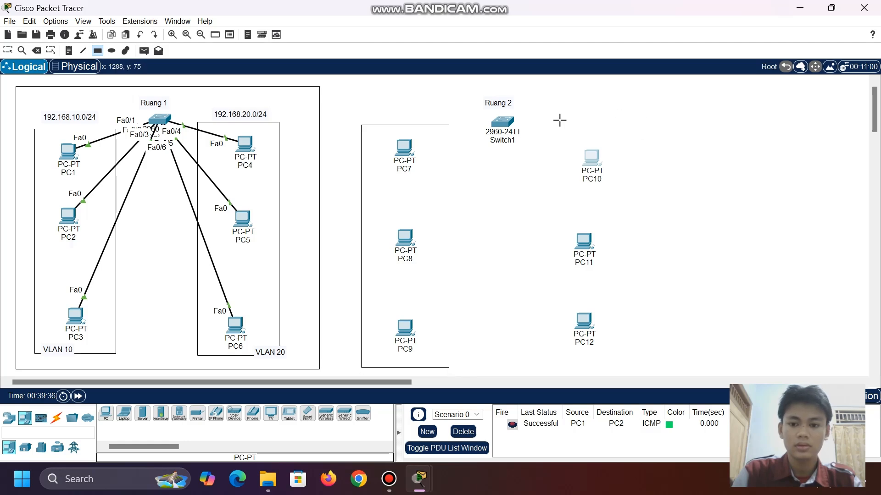
left_click_drag(550, 123, 641, 370)
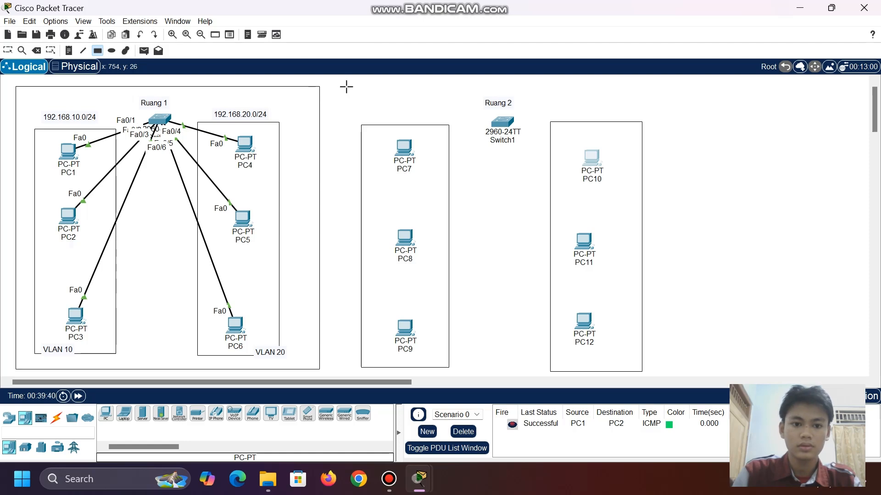
left_click_drag(346, 86, 665, 375)
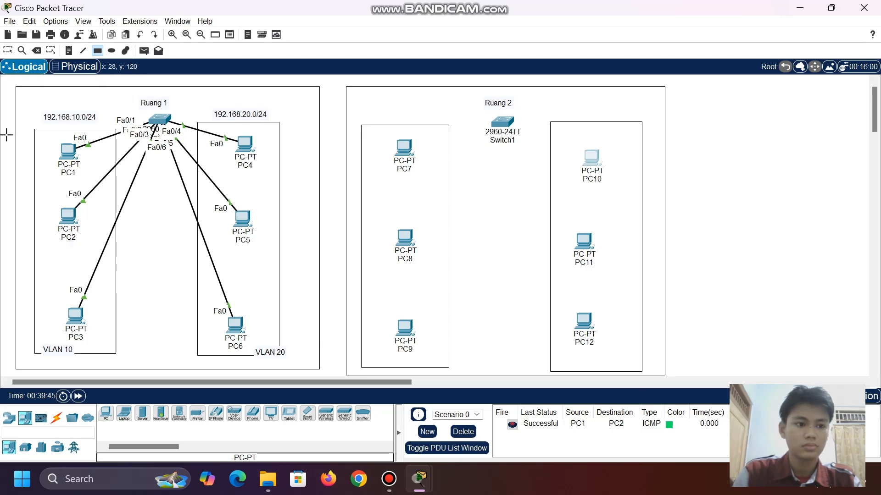
Label the box around PC7–PC9 "VLAN 10" and the box around PC10–PC12 "VLAN 20", each at its lower edge
left_click(10, 50)
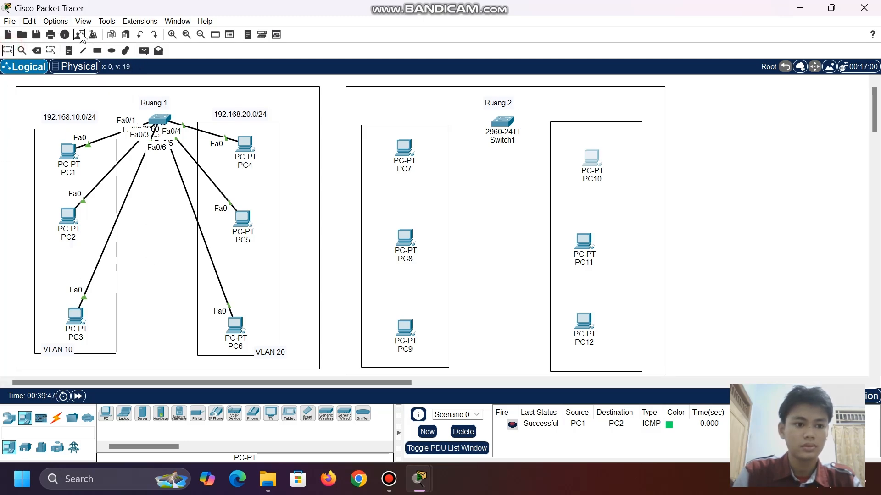
left_click(69, 51)
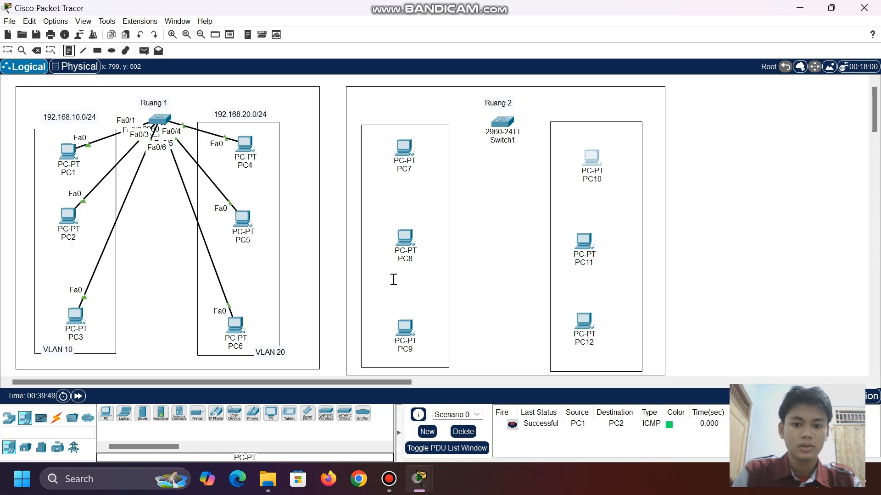
left_click(380, 359)
type("VLAN 10")
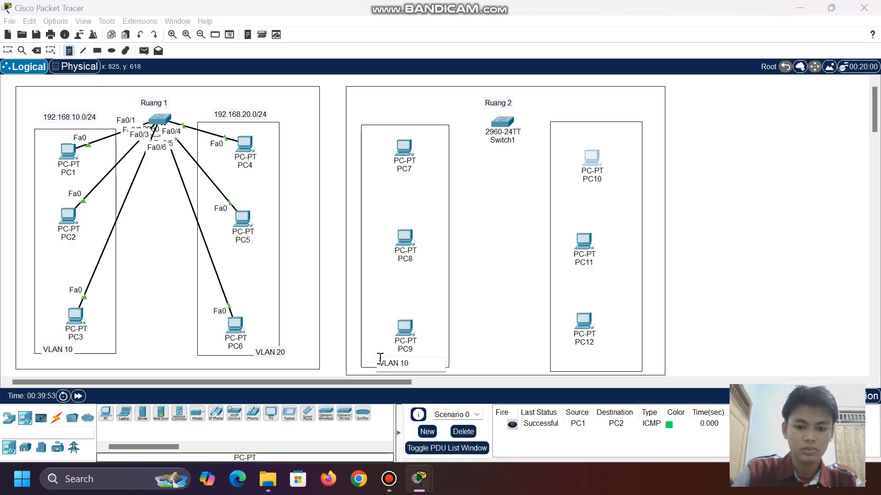
left_click(576, 363)
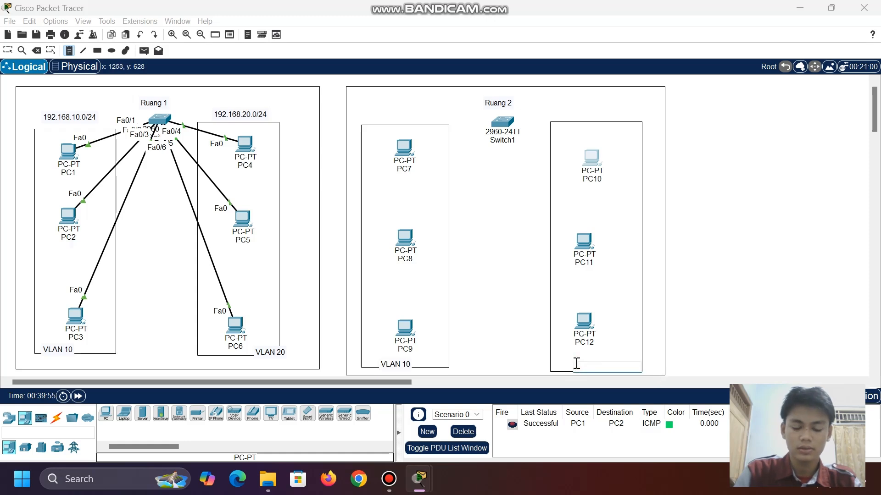
type("VLAN 20")
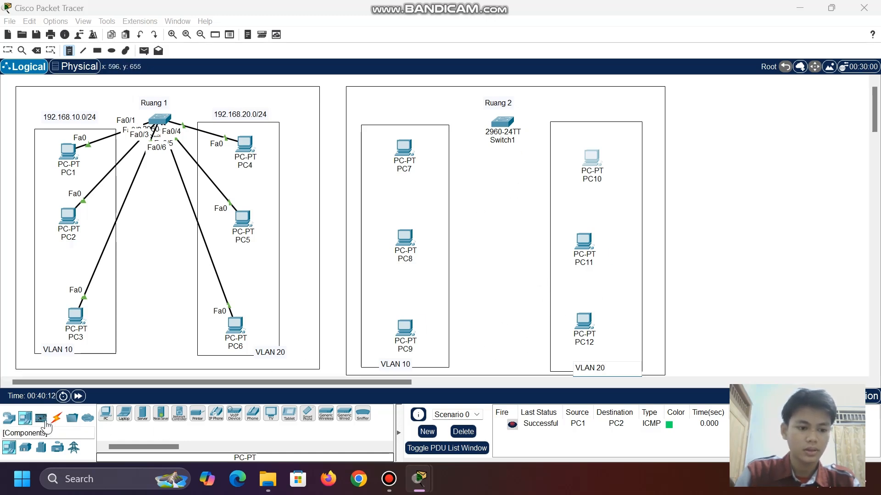
Connect PC7, PC8 and PC9 to Switch1 in that order, using the automatically chosen connection type
left_click(11, 419)
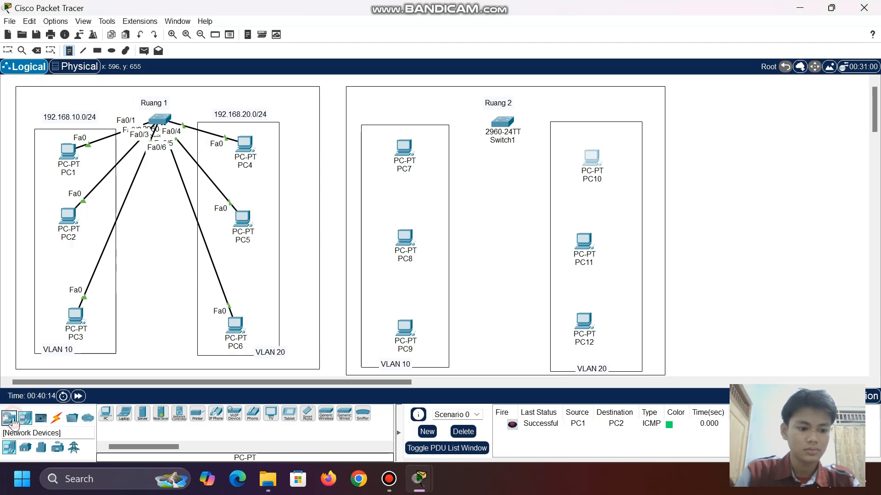
left_click(57, 419)
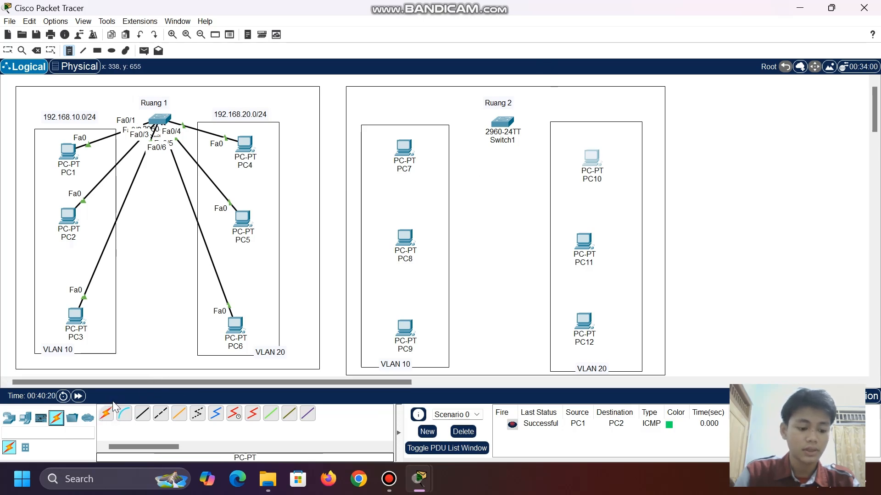
left_click(106, 415)
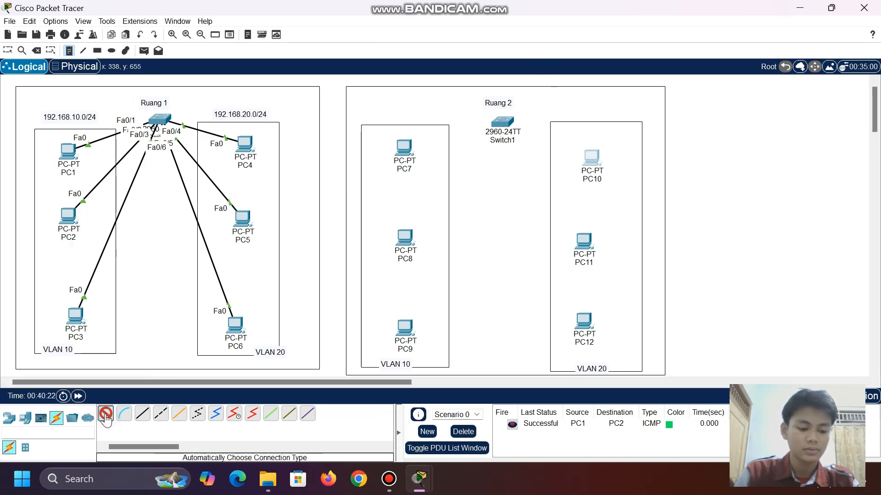
left_click(406, 147)
left_click(502, 123)
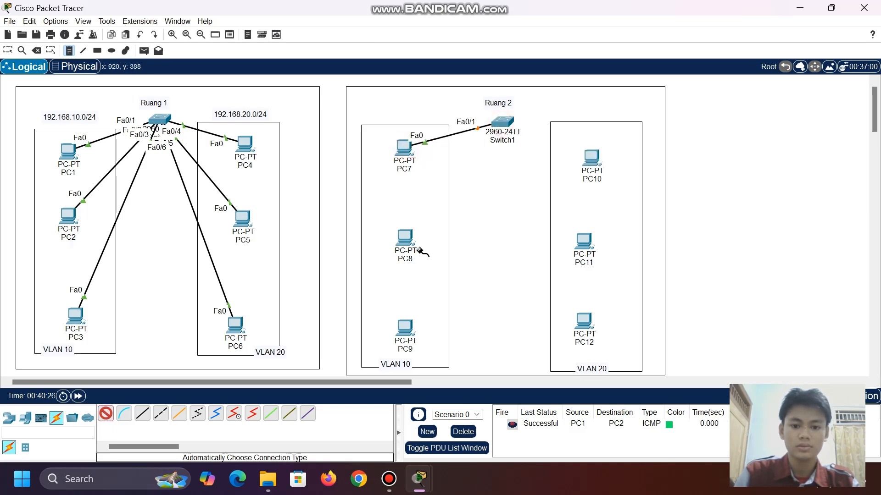
left_click(406, 238)
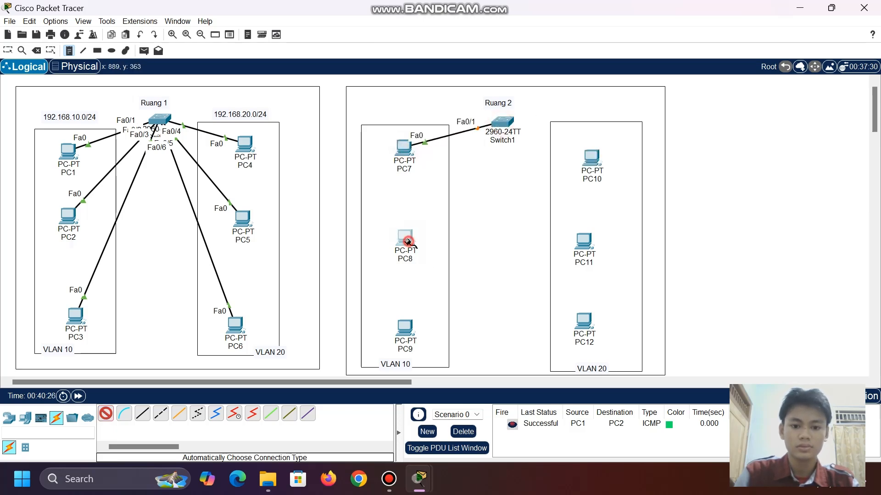
left_click(504, 129)
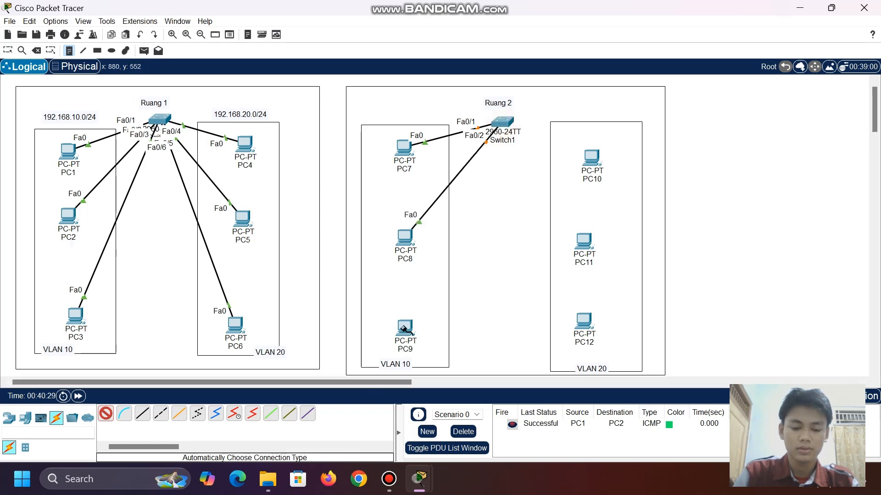
left_click(403, 329)
left_click(503, 125)
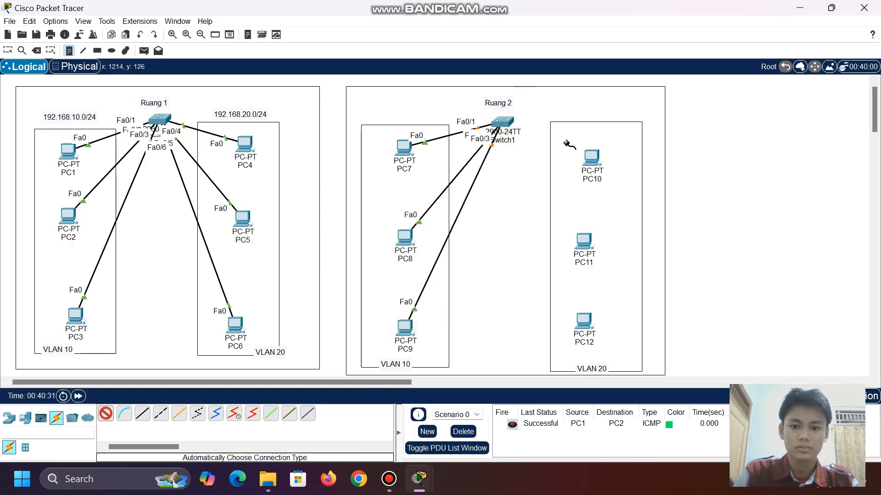
Connect PC10, PC11 and PC12 to Switch1 in that order with automatically chosen cables
left_click(503, 120)
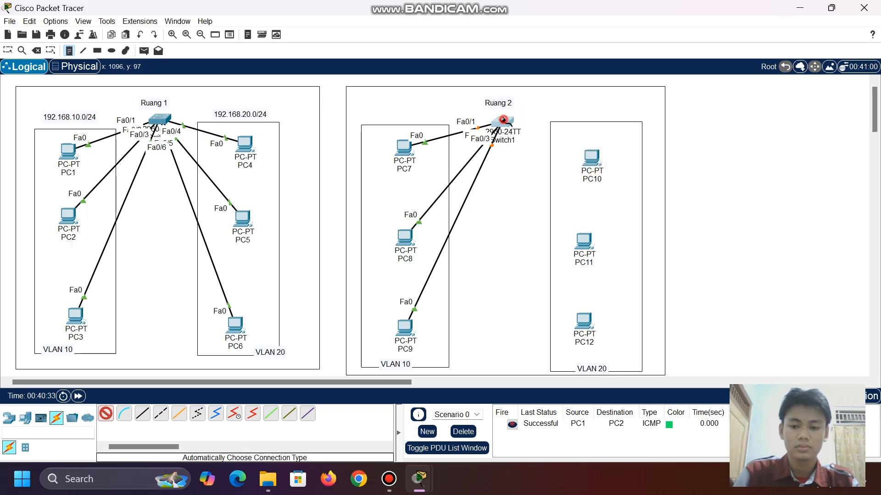
left_click(592, 160)
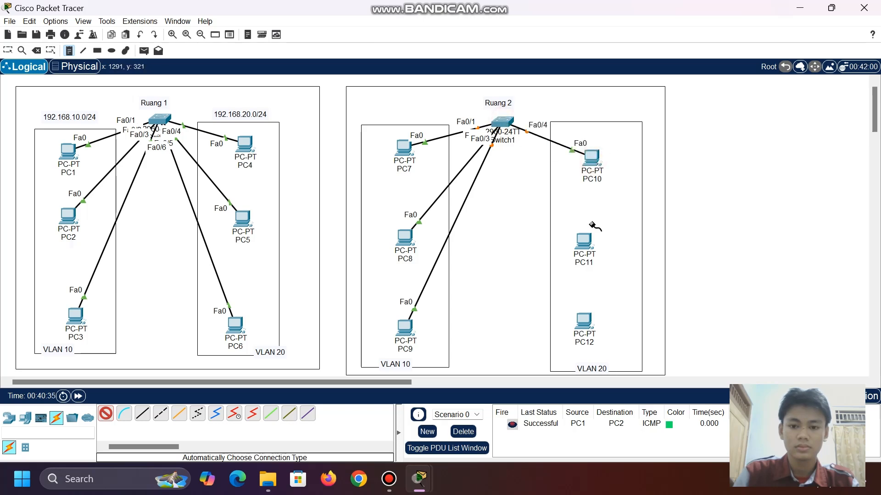
left_click(584, 242)
left_click(502, 122)
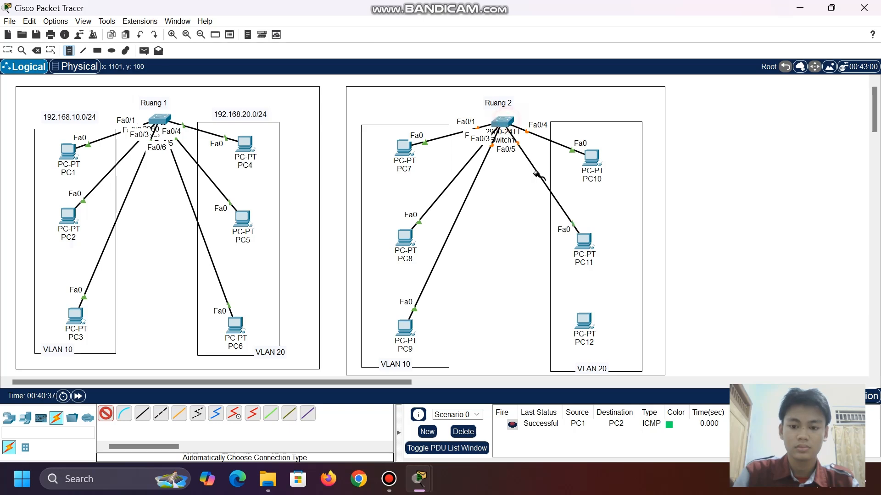
left_click(585, 314)
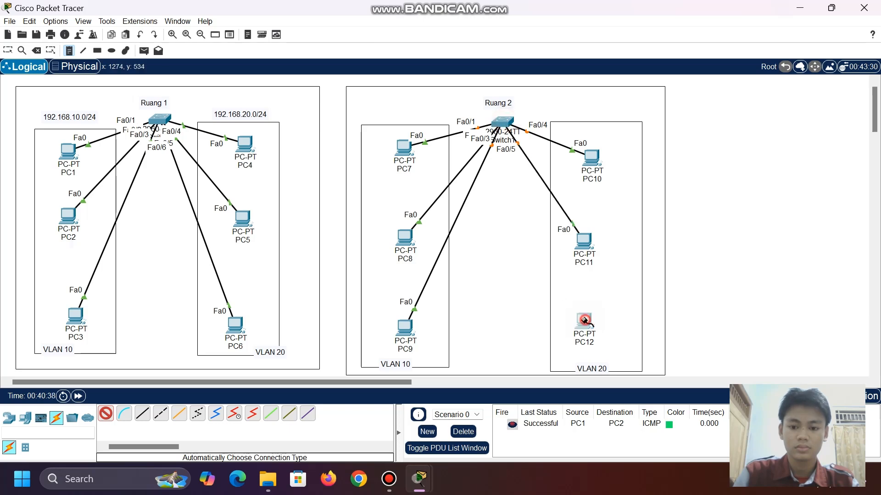
left_click(500, 120)
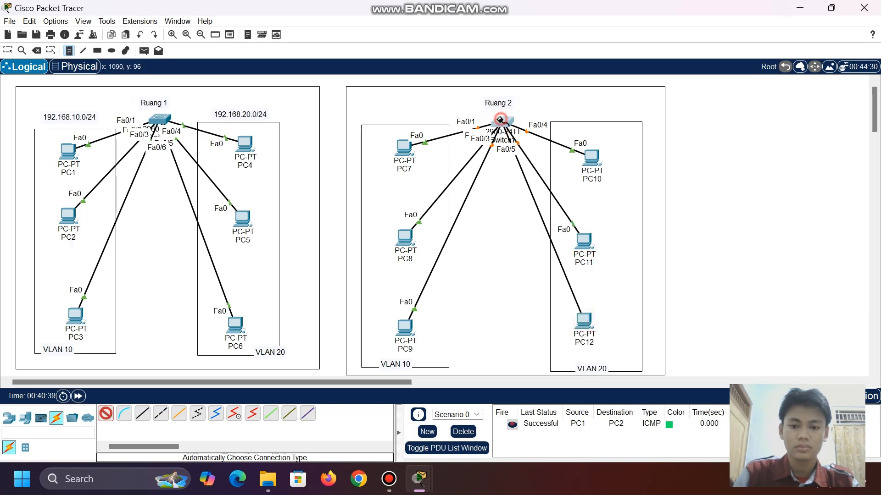
Link Switch0 to Switch1 with an automatically chosen cable, and return to the selection tool
left_click(162, 118)
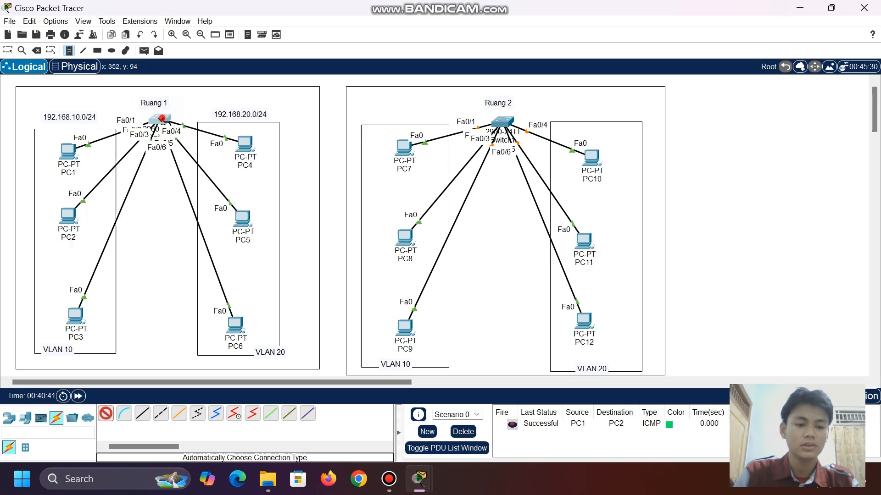
left_click(492, 119)
mouse_move(494, 122)
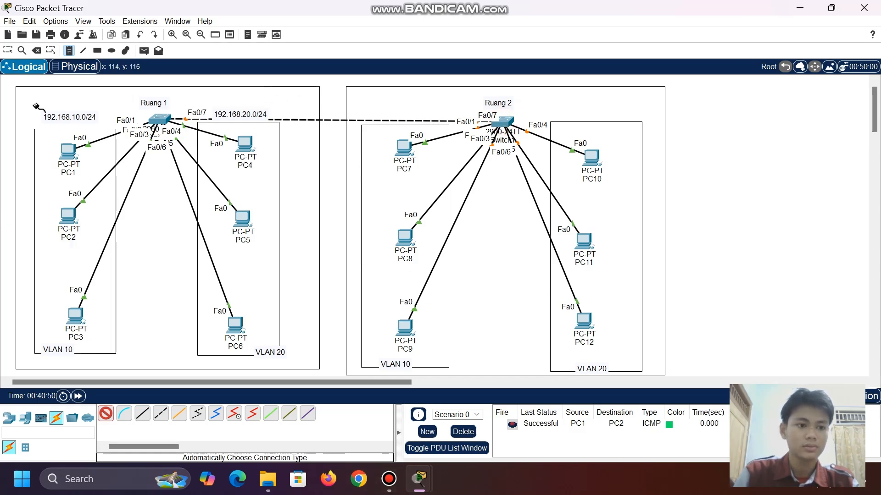
left_click(8, 50)
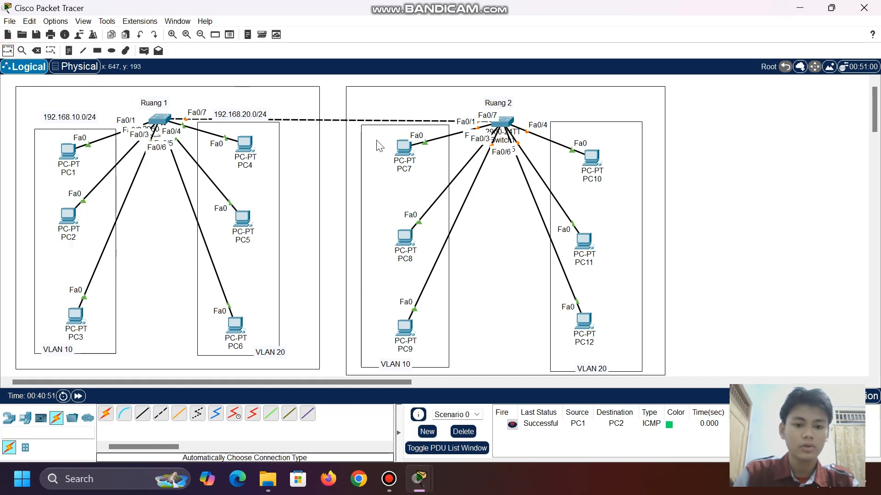
Copy the 192.168.10.0/24 label text from Ruang 1 into a new note above the VLAN 10 box in Ruang 2
double_click(59, 121)
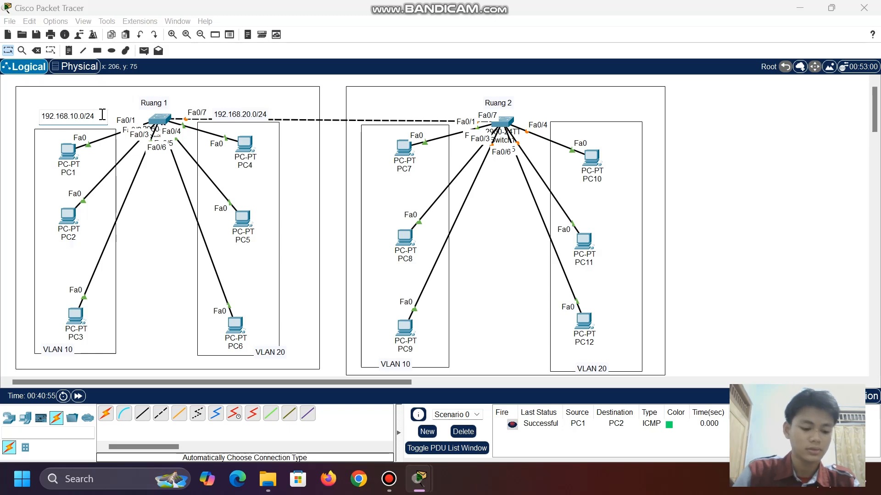
key("ctrl+a")
key("ctrl+c")
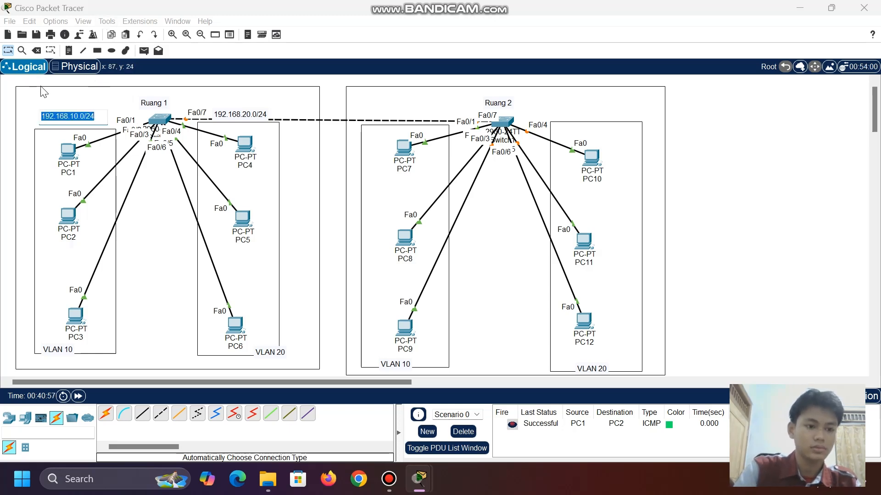
left_click(68, 50)
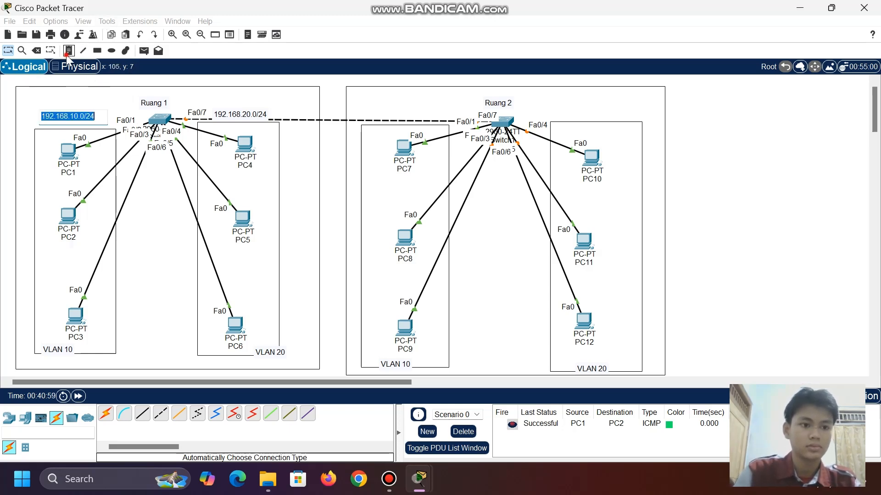
left_click(389, 100)
key("ctrl+v")
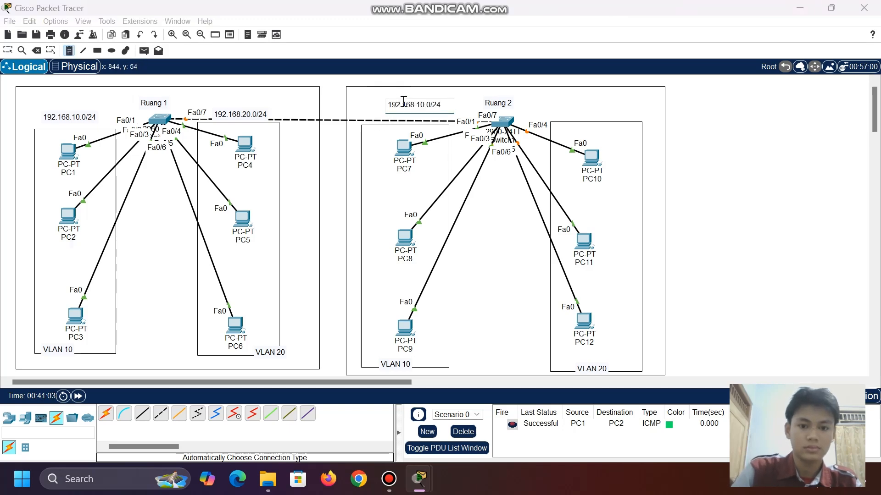
Add a 192.168.20.0/24 note above the VLAN 20 box in Ruang 2 by pasting the copied address and editing its third octet
left_click(576, 106)
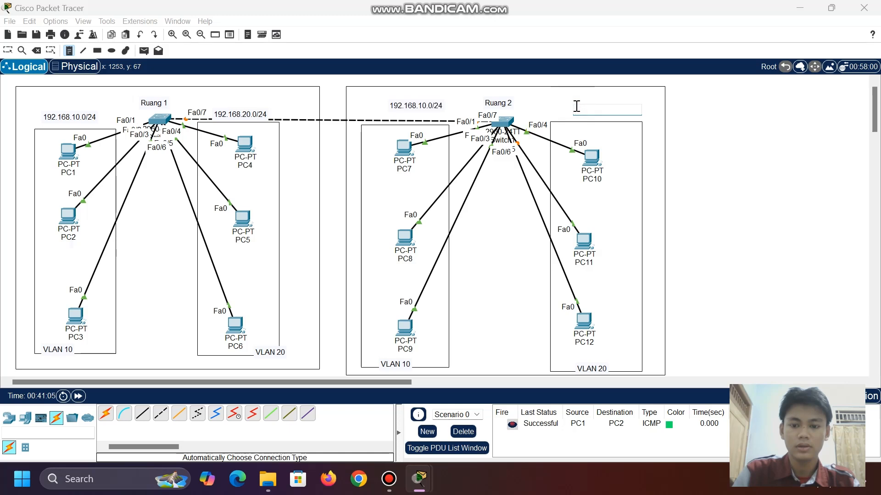
key("ctrl+v")
key("Left")
key("Left")
key("Left")
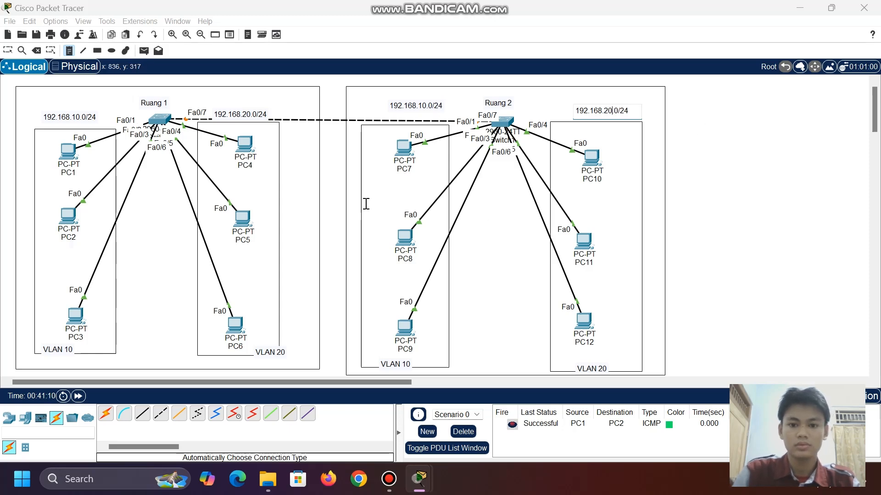
left_click(7, 51)
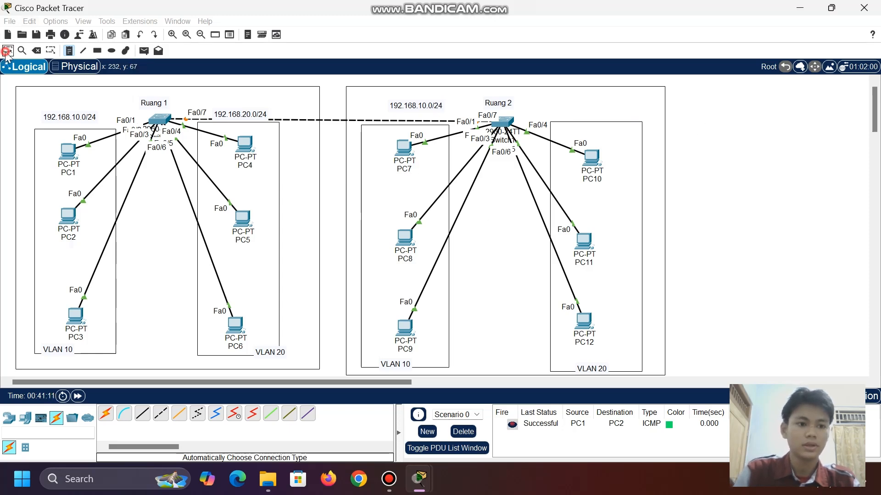
Give PC7 the static IPv4 address 192.168.10.4 with subnet mask 255.255.255.0
left_click(405, 147)
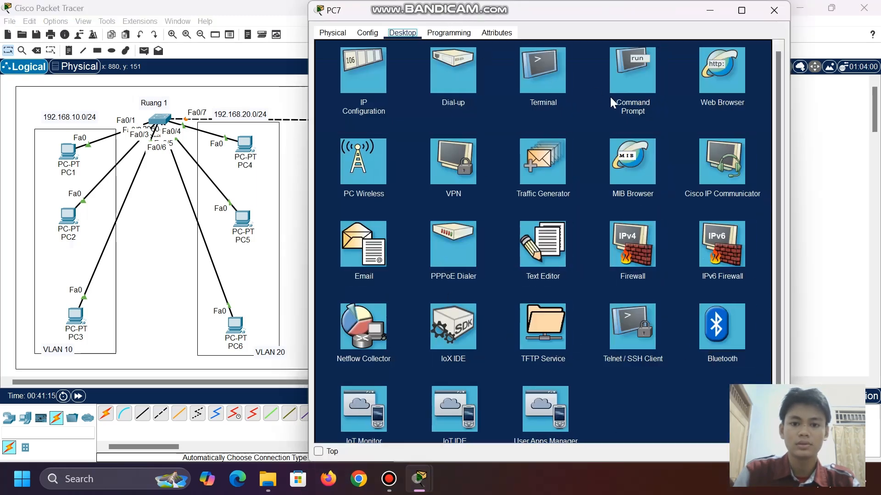
left_click(379, 79)
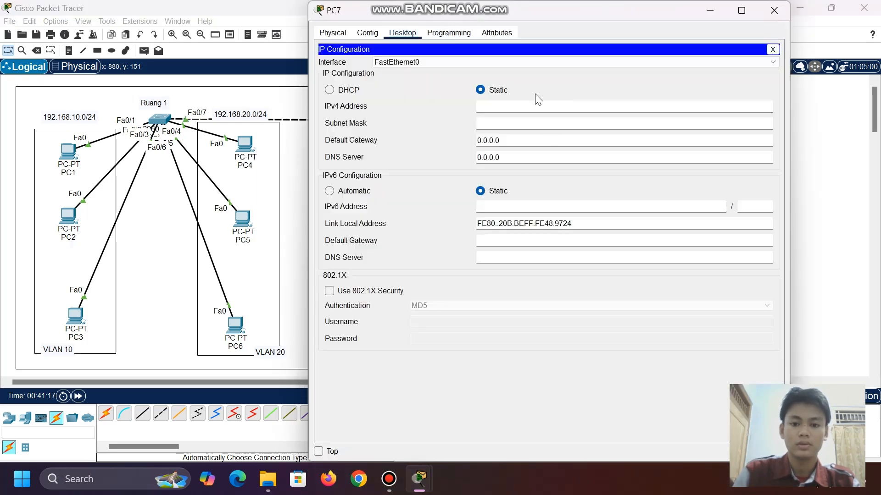
left_click(532, 105)
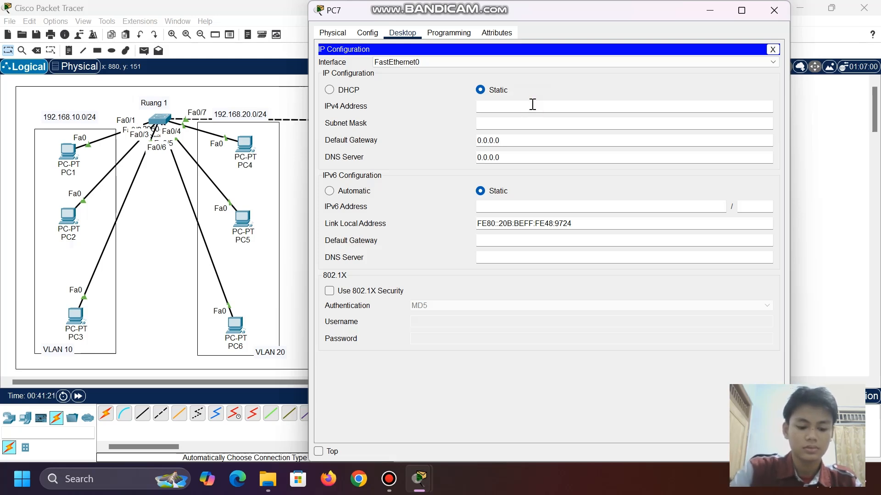
key("ctrl+v")
key("BackSpace")
key("BackSpace")
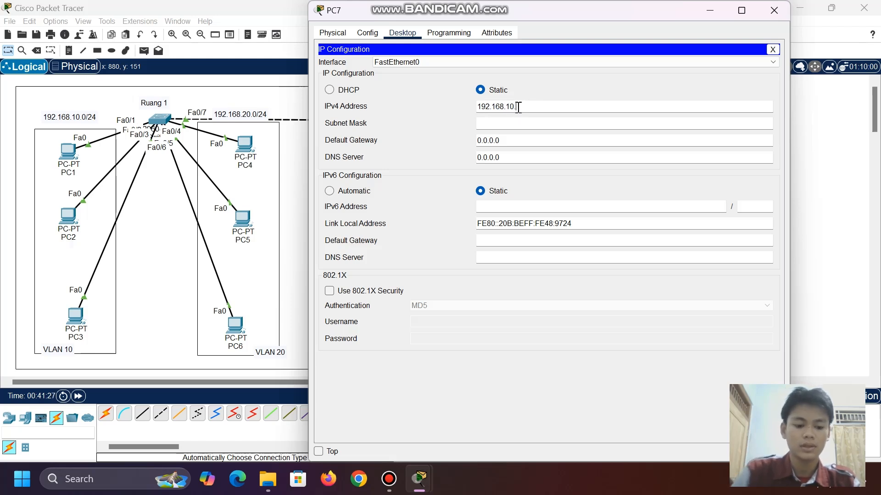
type("4")
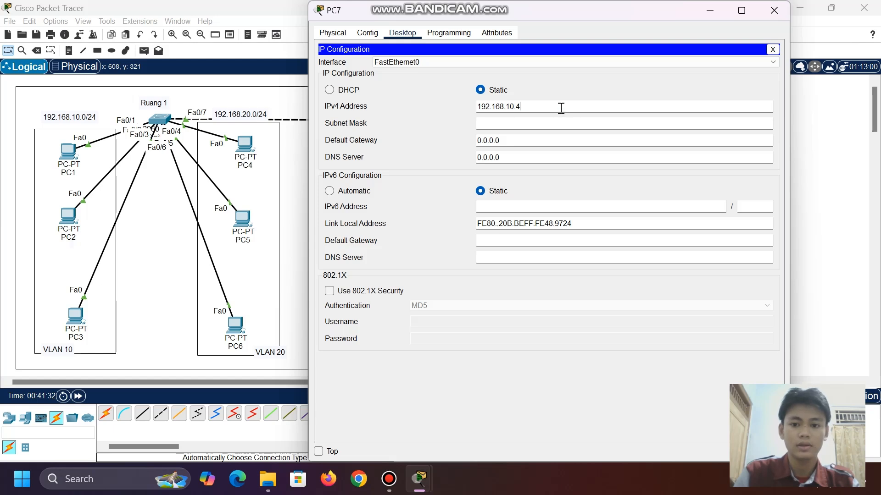
left_click(541, 124)
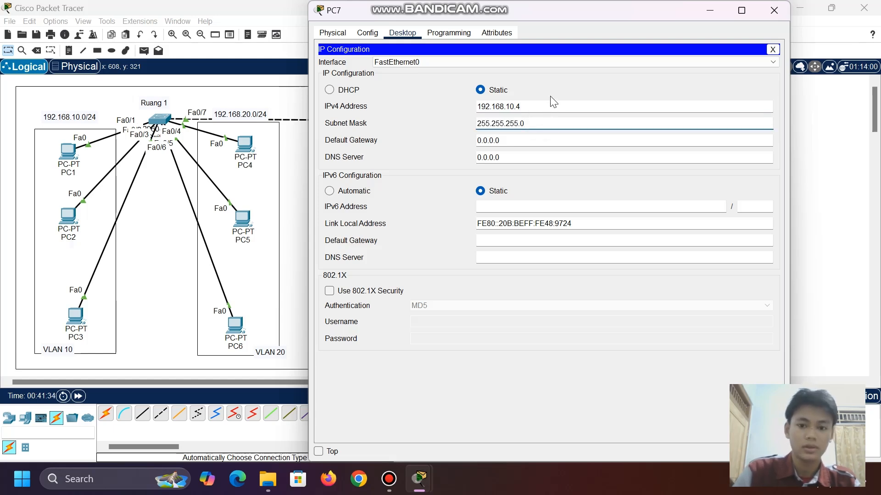
Copy PC7's complete IPv4 address and close its configuration window
left_click(553, 105)
key("ctrl+a")
key("ctrl+c")
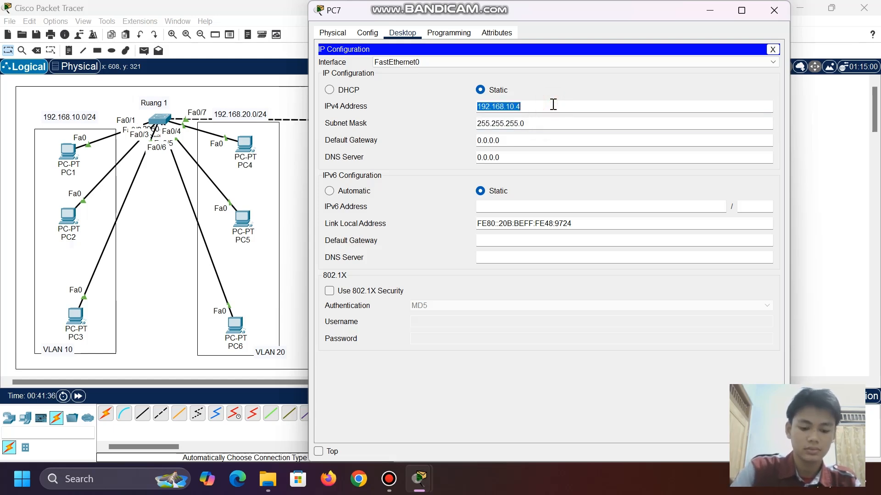
left_click(774, 13)
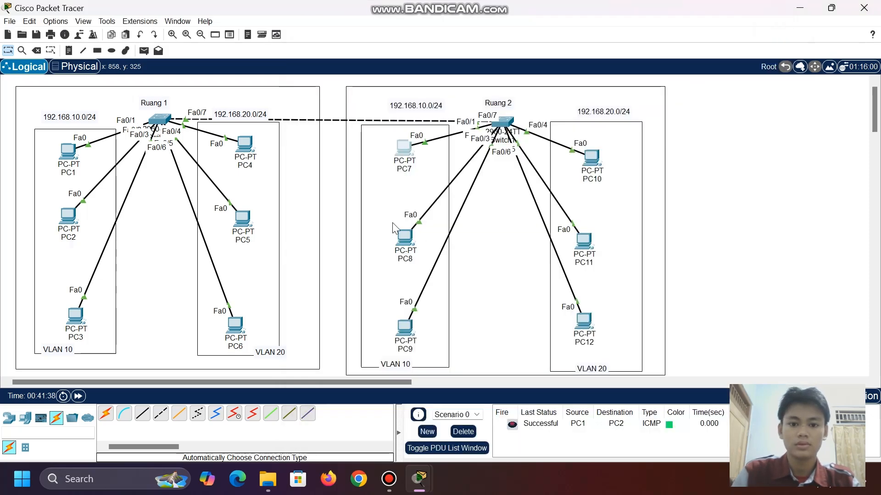
Give PC8 the IPv4 address 192.168.10.5 by pasting the copied address and editing its last octet, with subnet mask 255.255.255.0
left_click(403, 236)
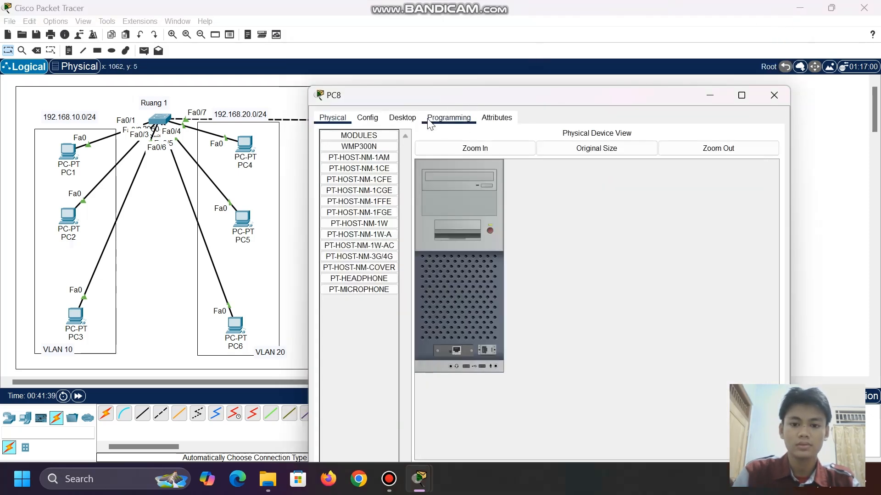
left_click(406, 118)
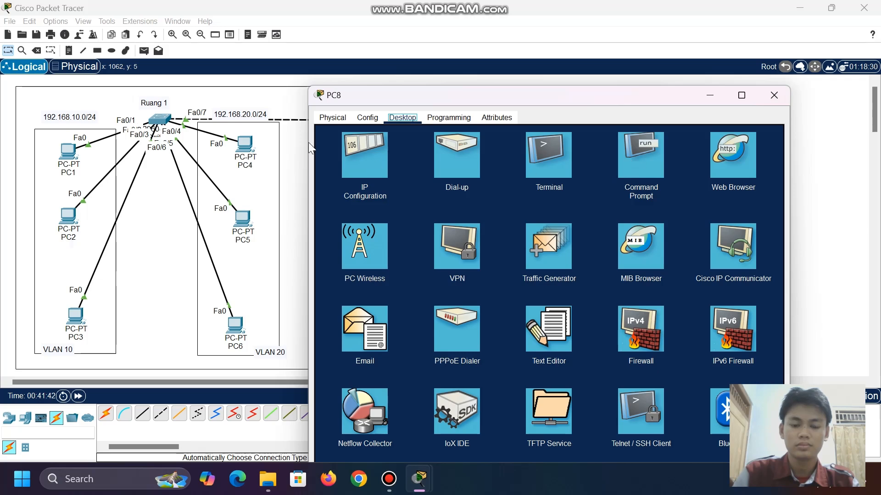
left_click(343, 149)
left_click(496, 186)
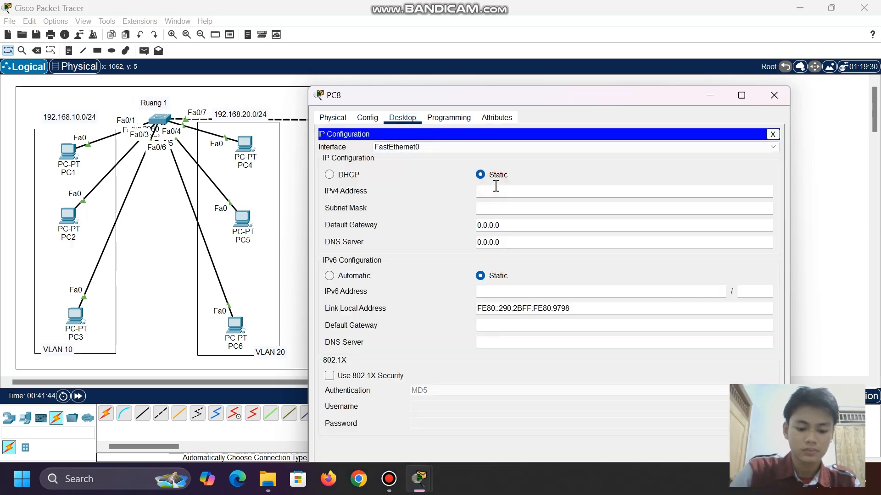
key("ctrl+v")
left_click(492, 212)
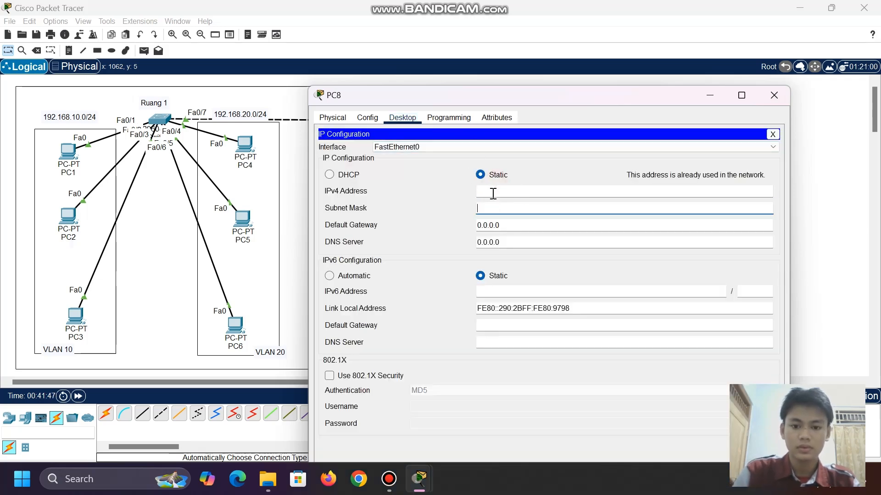
left_click(492, 192)
key("ctrl+v")
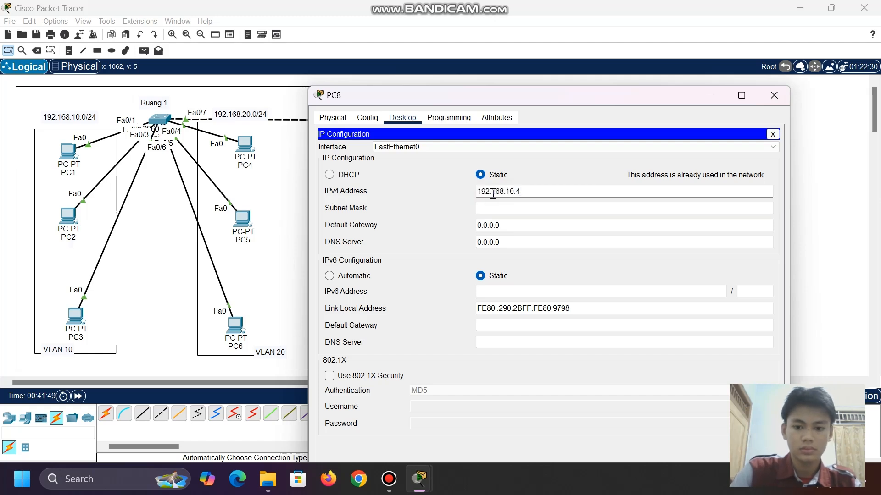
key("BackSpace")
type("5")
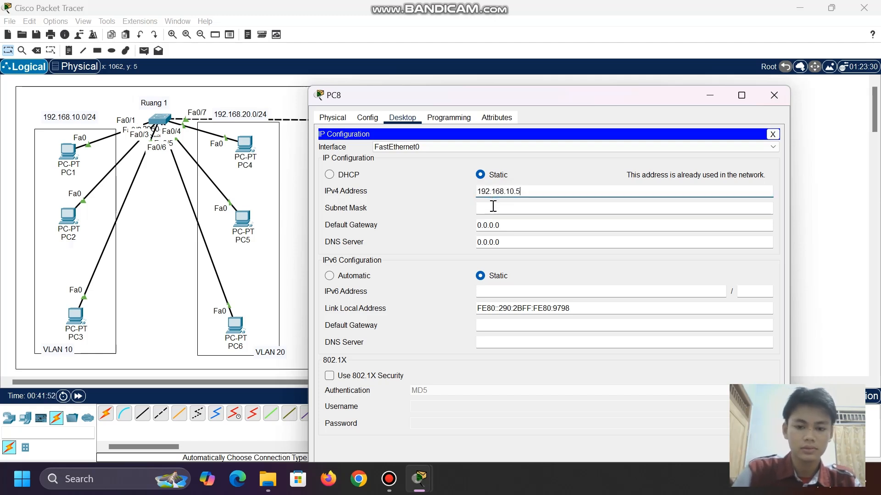
left_click(495, 210)
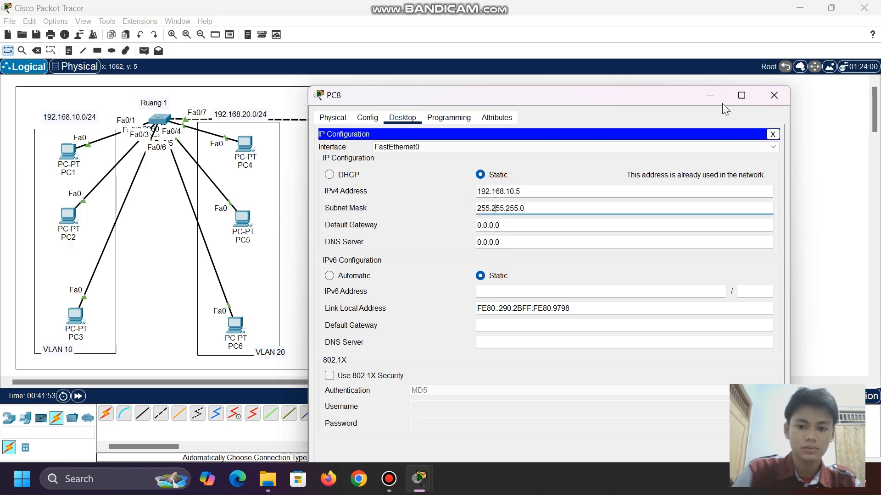
left_click(774, 94)
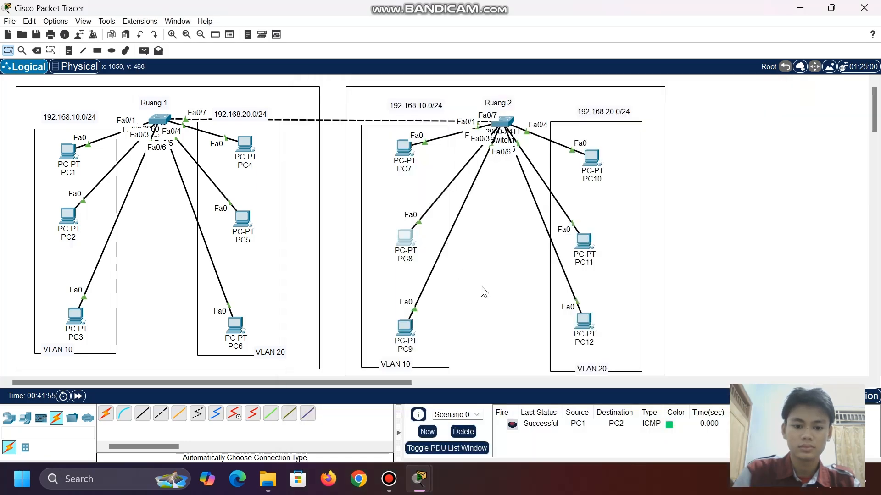
Give PC9 the IPv4 address 192.168.10.6 based on the copied address, with subnet mask 255.255.255.0
left_click(400, 329)
left_click(403, 33)
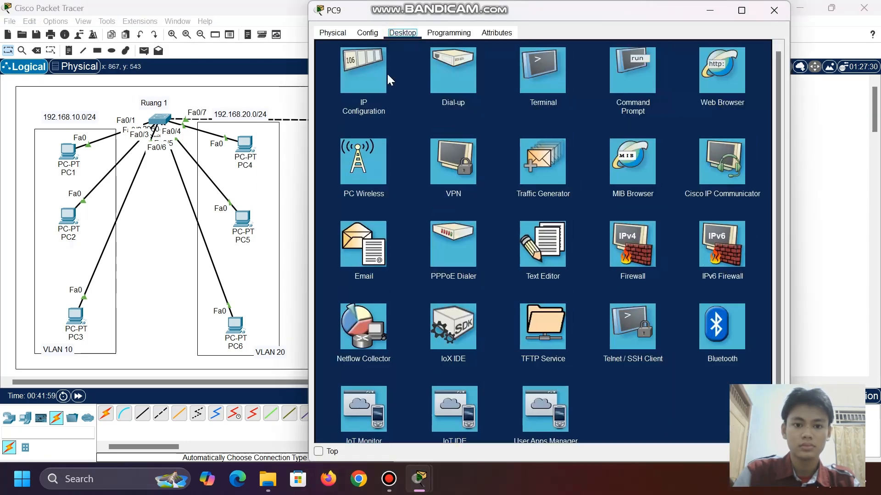
left_click(387, 79)
left_click(524, 109)
key("ctrl+v")
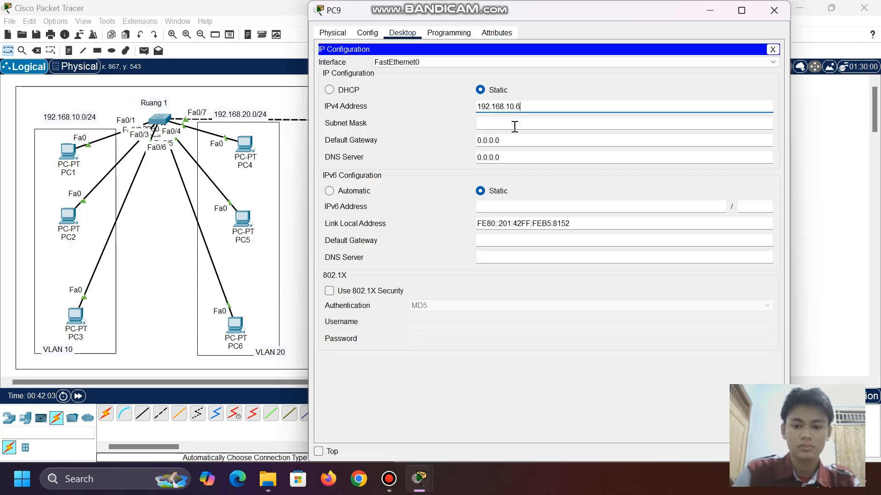
left_click(514, 127)
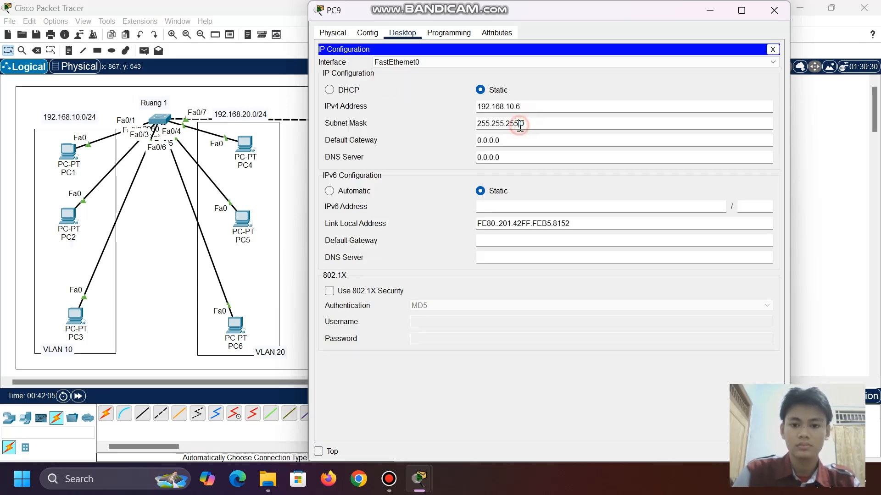
left_click(774, 10)
Give PC10 the IPv4 address 192.168.20.4 with subnet mask 255.255.255.0, and copy that address to the clipboard
left_click(591, 156)
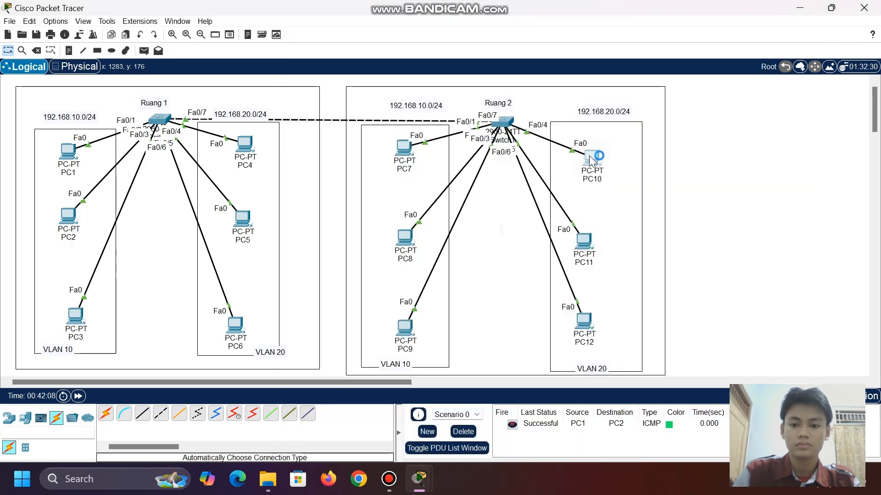
left_click(403, 33)
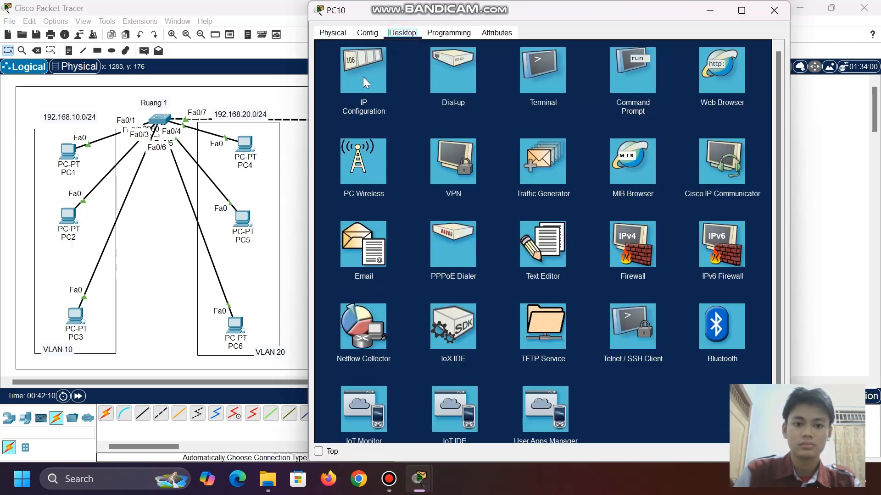
left_click(362, 78)
left_click(515, 106)
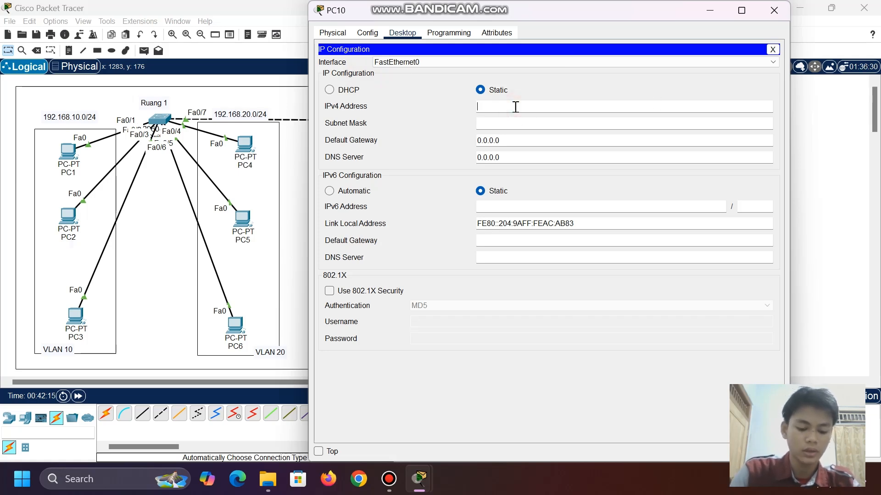
type("192.168.10.4")
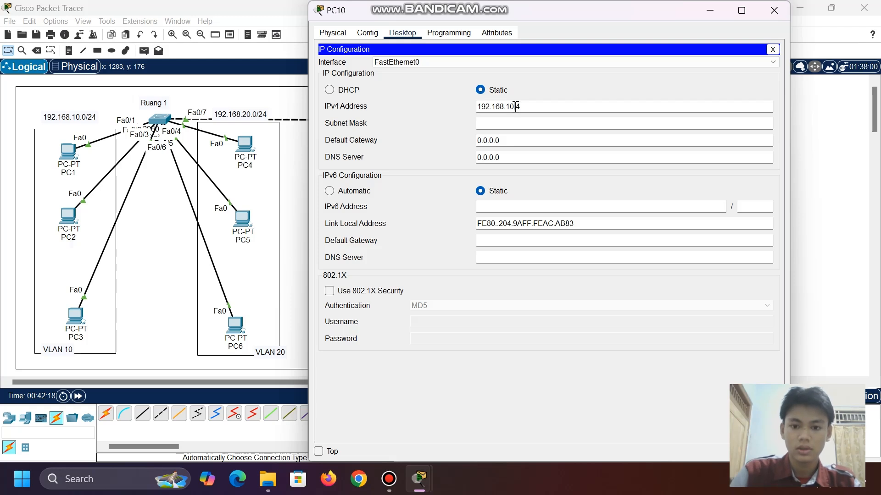
type("20")
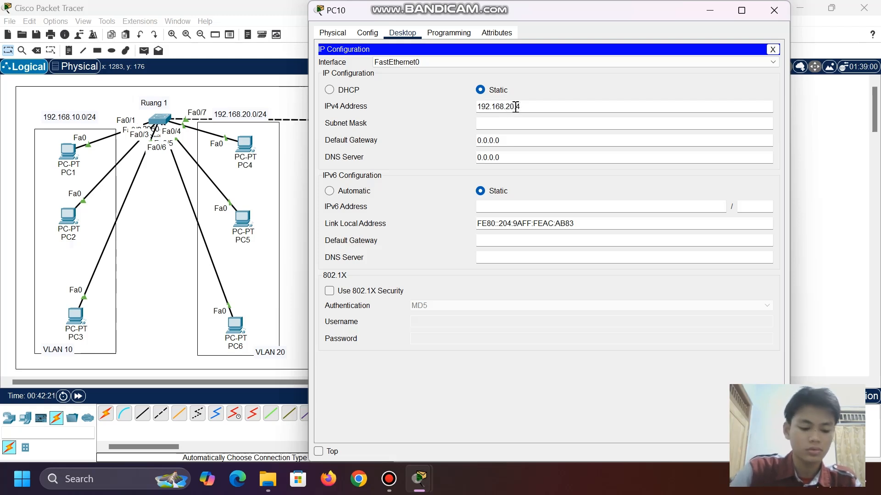
double_click(516, 106)
key("ctrl+c")
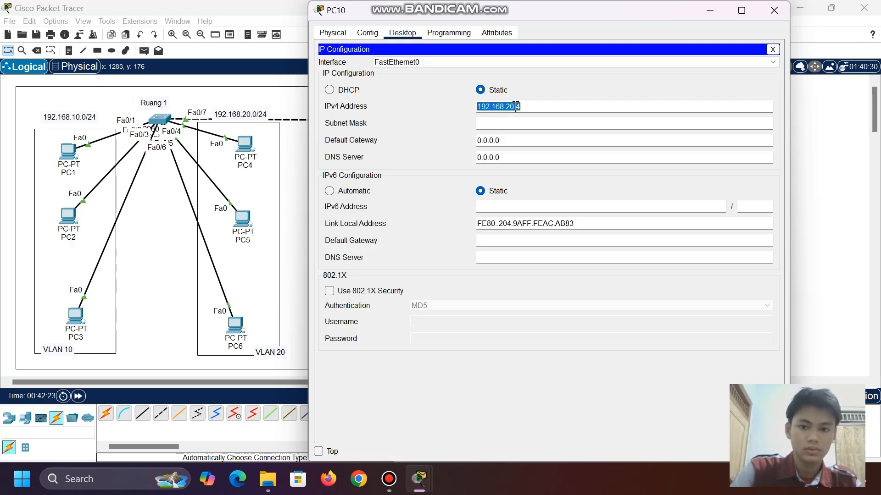
left_click(527, 123)
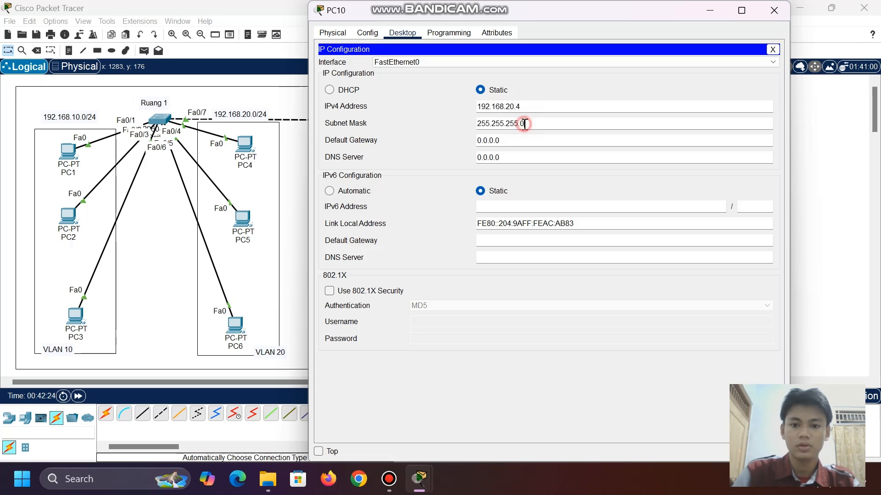
left_click(773, 10)
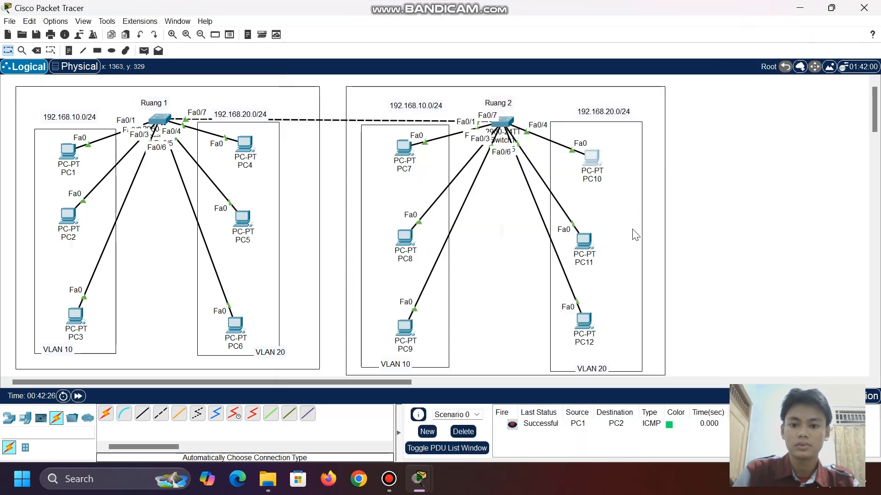
Open the IP configuration of PC11
left_click(582, 242)
left_click(401, 33)
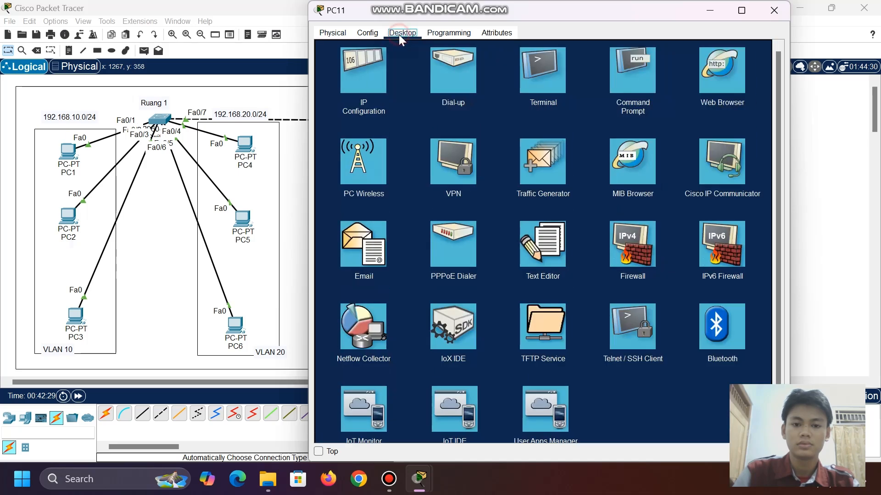
left_click(359, 76)
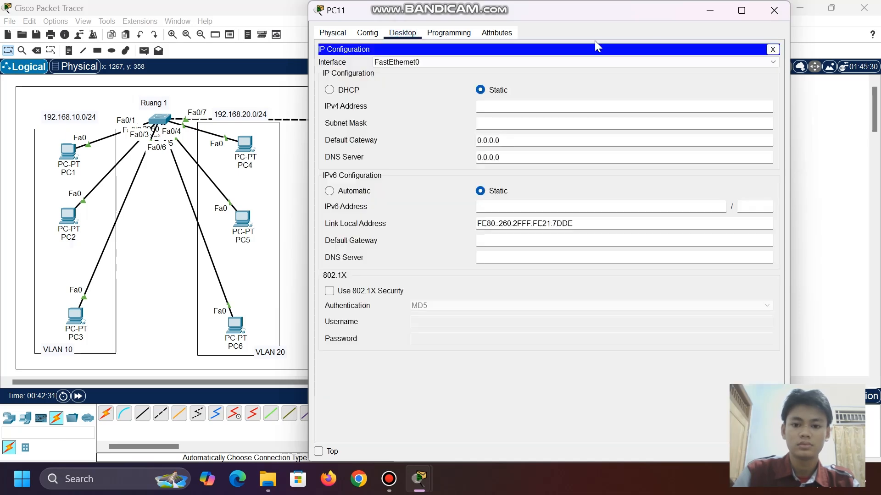
Give PC11 the static IPv4 address 192.168.20.5 with subnet mask 255.255.255.0 and close its configuration
left_click(556, 104)
key("ctrl+v")
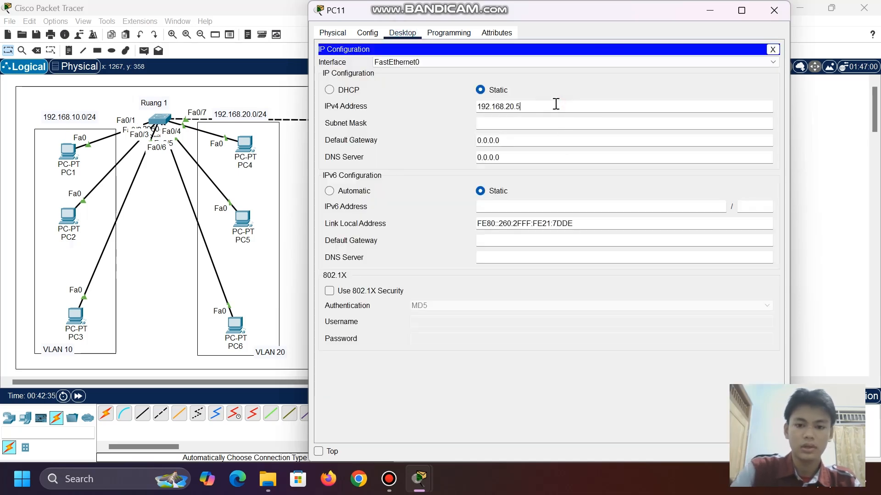
left_click(580, 122)
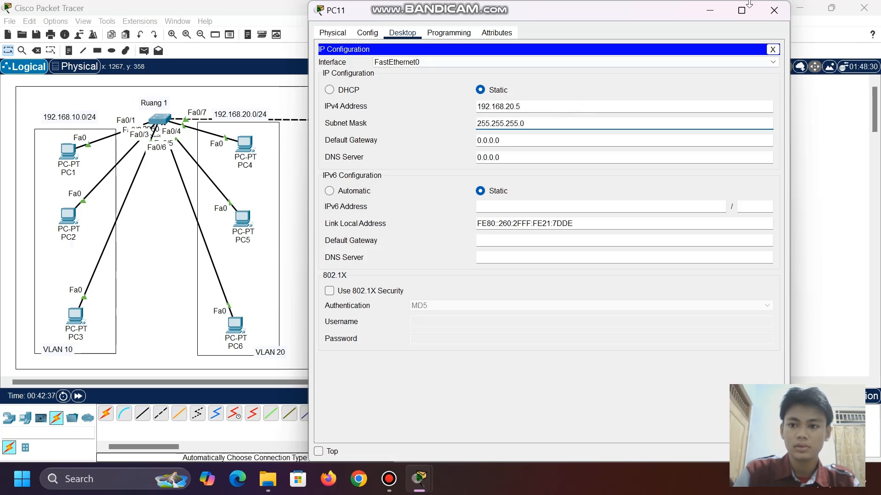
left_click(774, 10)
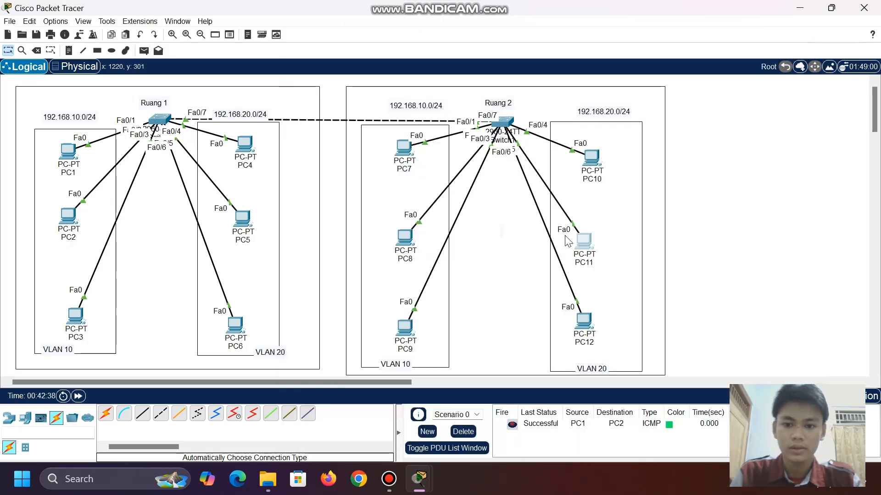
Give PC12 the static IPv4 address 192.168.20.6 with the default subnet mask and close its configuration
left_click(587, 328)
left_click(402, 33)
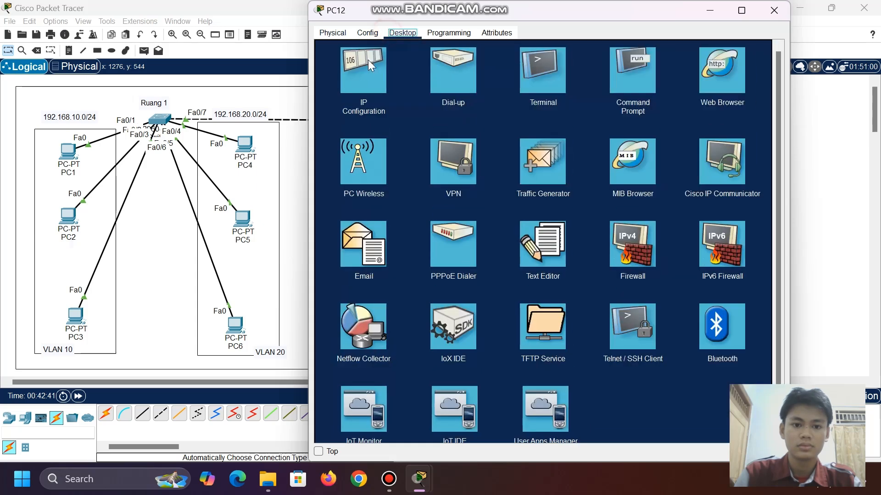
left_click(361, 67)
left_click(551, 106)
type("192.168.20.4")
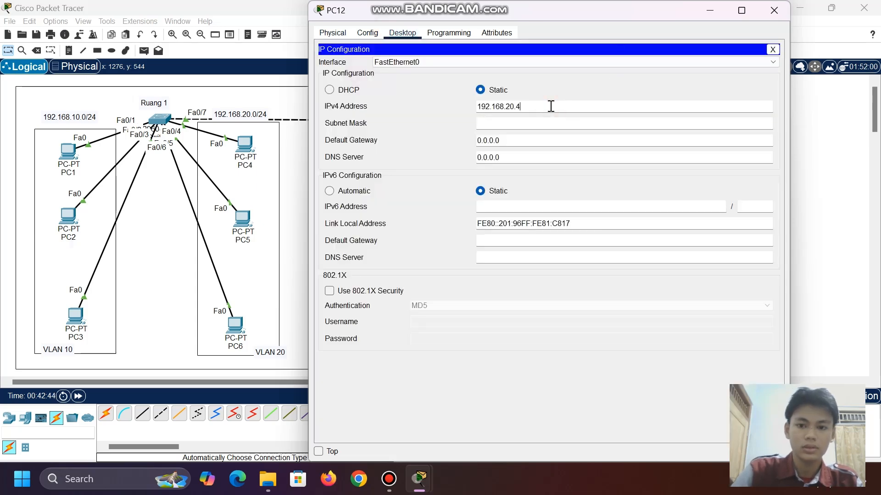
key("BackSpace")
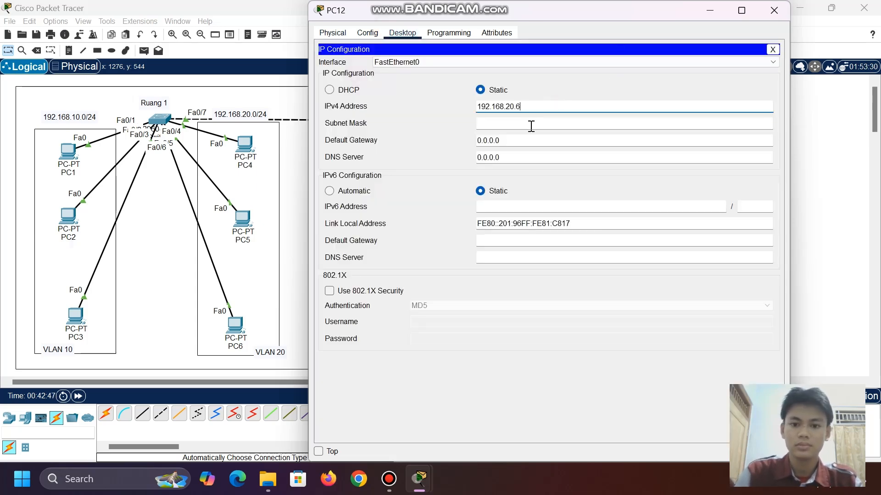
left_click(531, 124)
left_click(773, 10)
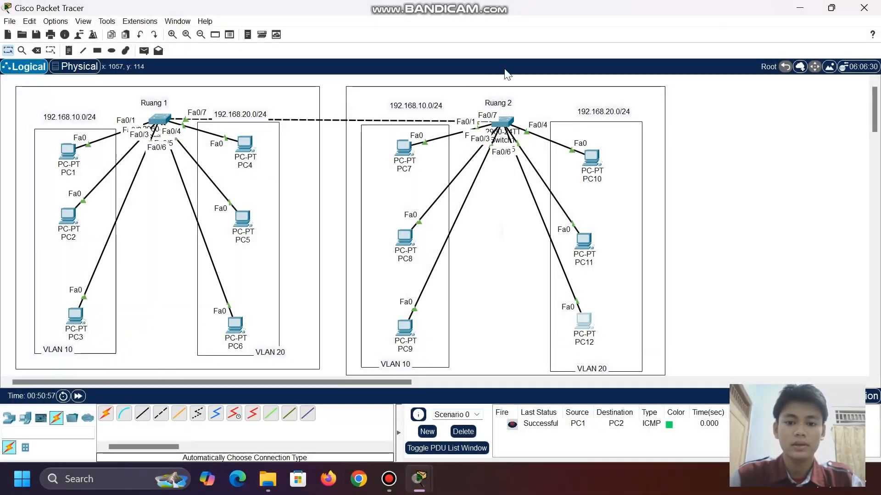
Open the command line of Switch1 in Ruang 2 and enter global configuration mode with en and conf t
left_click(502, 121)
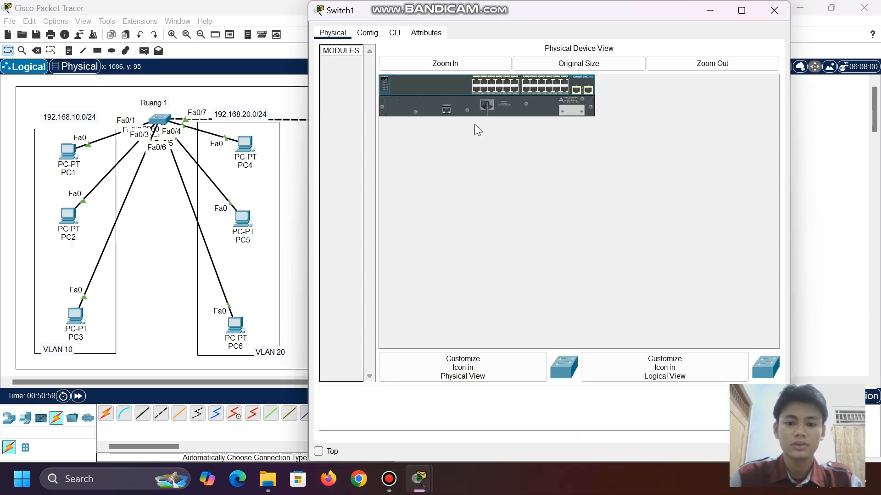
left_click(395, 33)
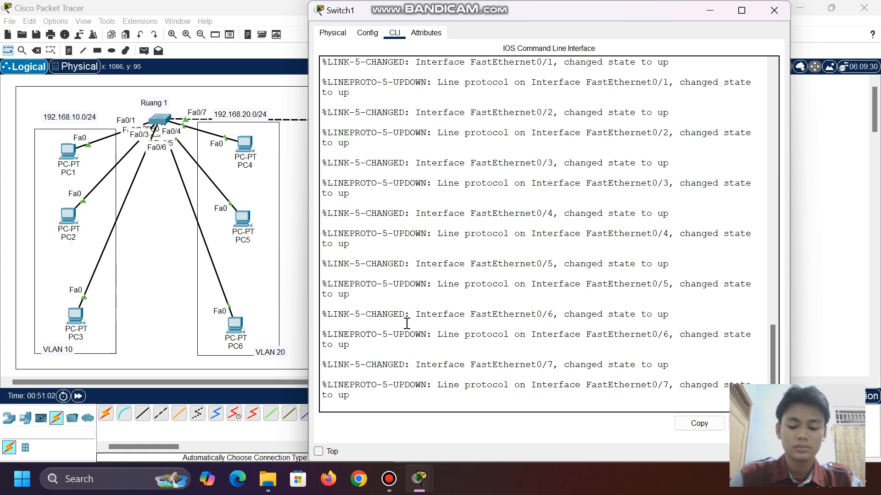
key("Return")
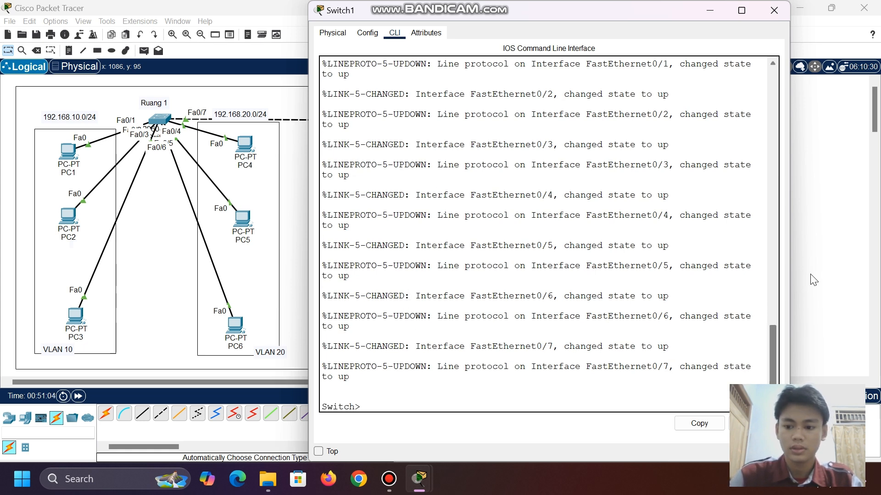
left_click_drag(307, 10, 302, 37)
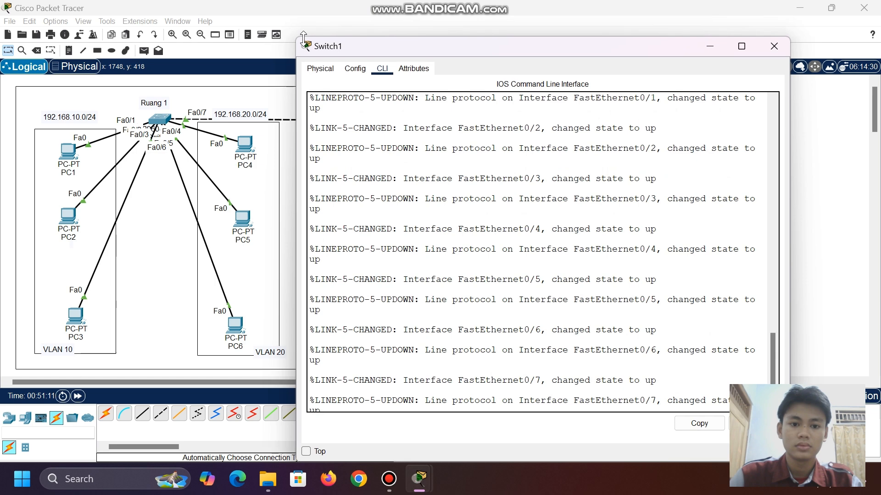
left_click_drag(475, 49, 248, 31)
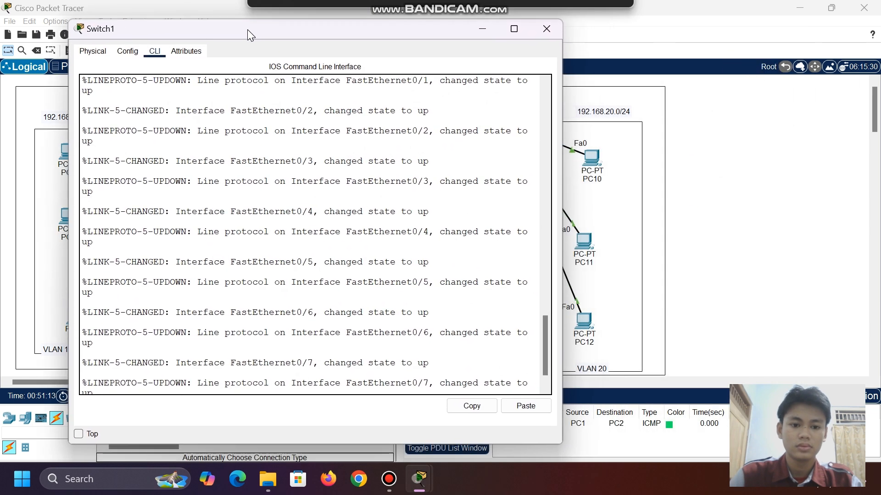
scroll(498, 354, "down", 2)
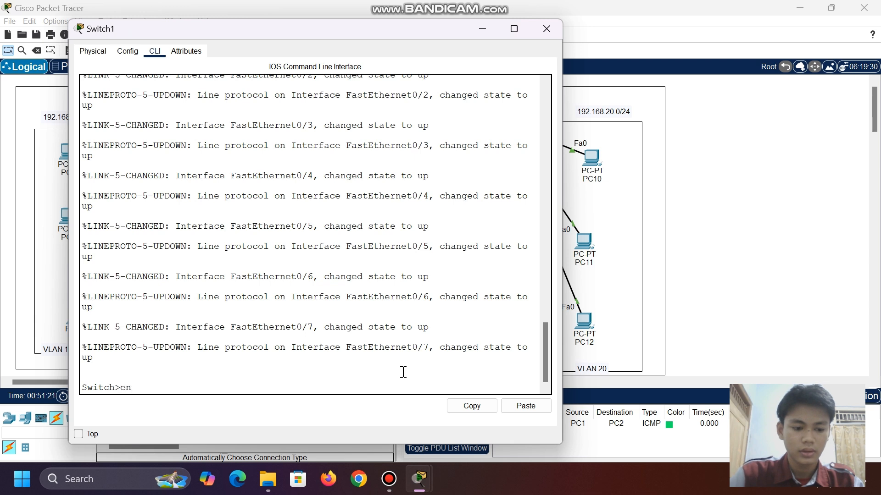
key("Return")
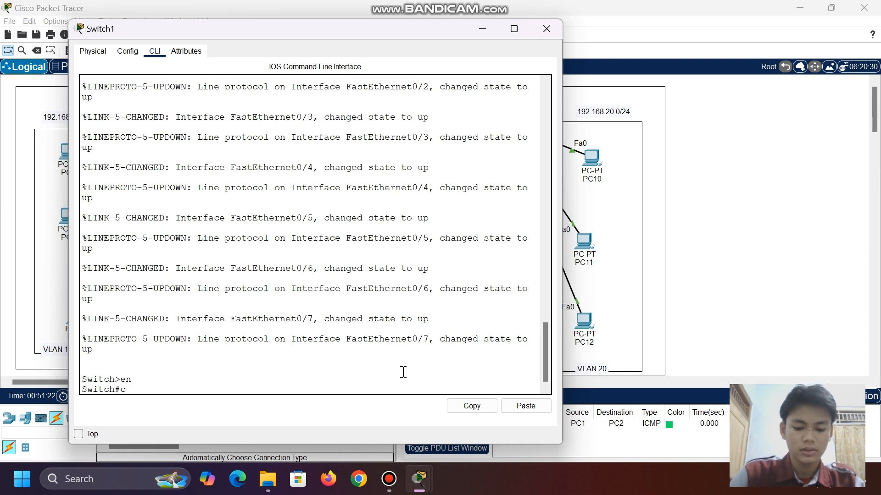
type("conf t")
key("Return")
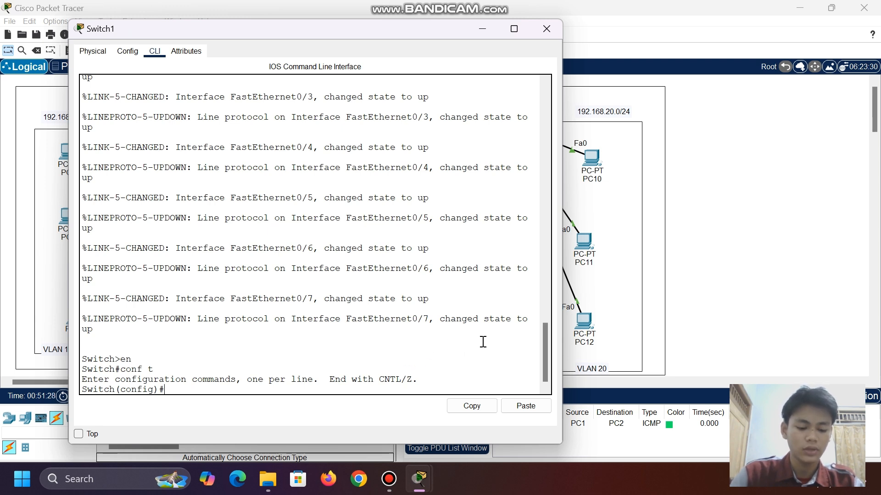
Create VLAN 10 on Switch1 with the name programing and return to global configuration mode
type("vlan 10")
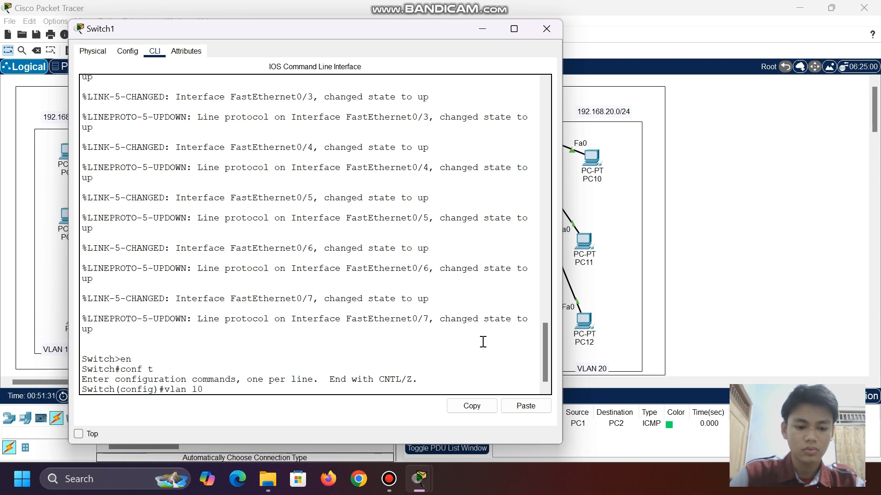
key("Return")
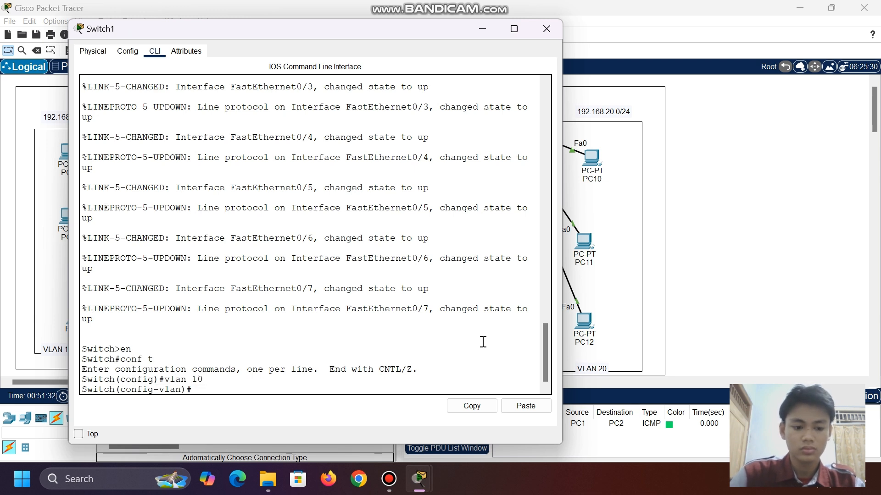
type("name ")
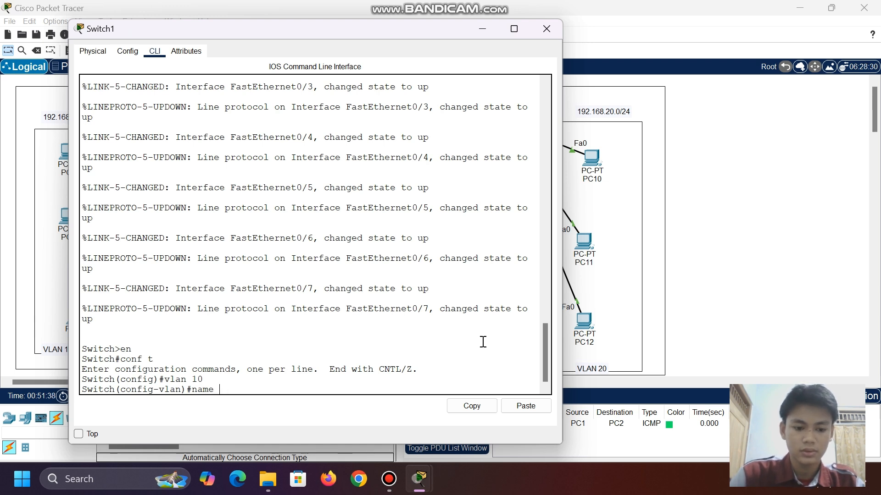
type("program")
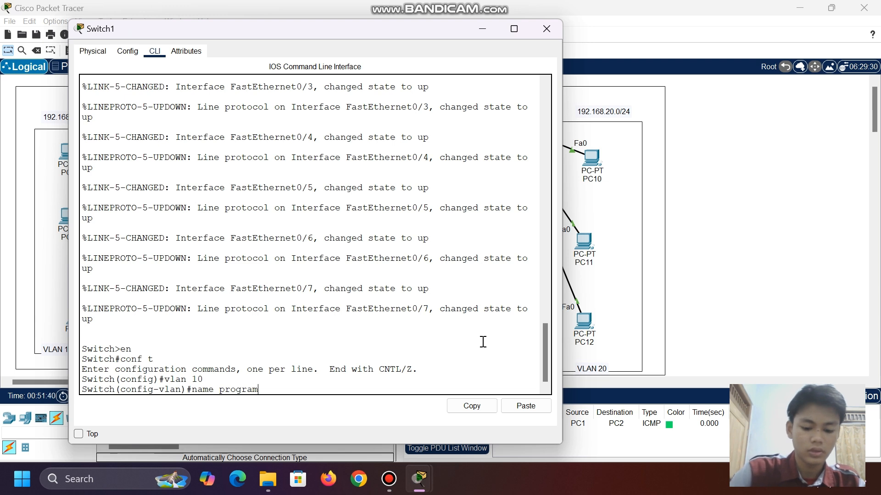
type("ing")
key("Return")
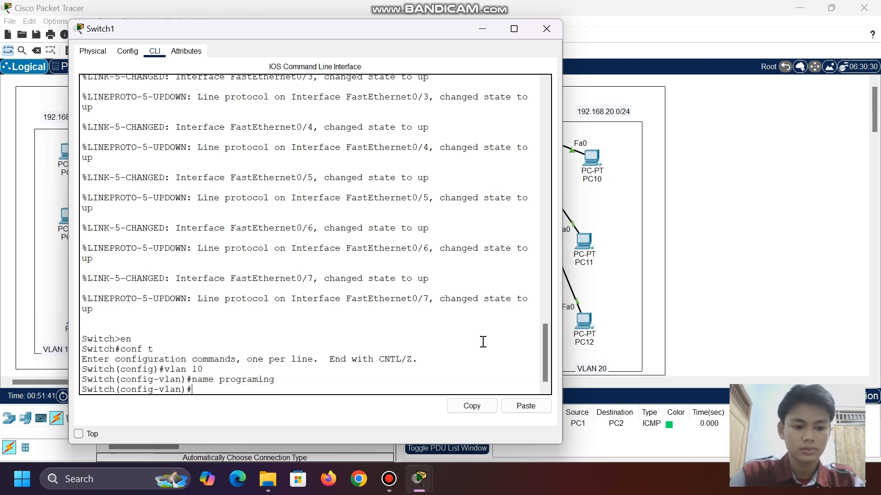
type("exi")
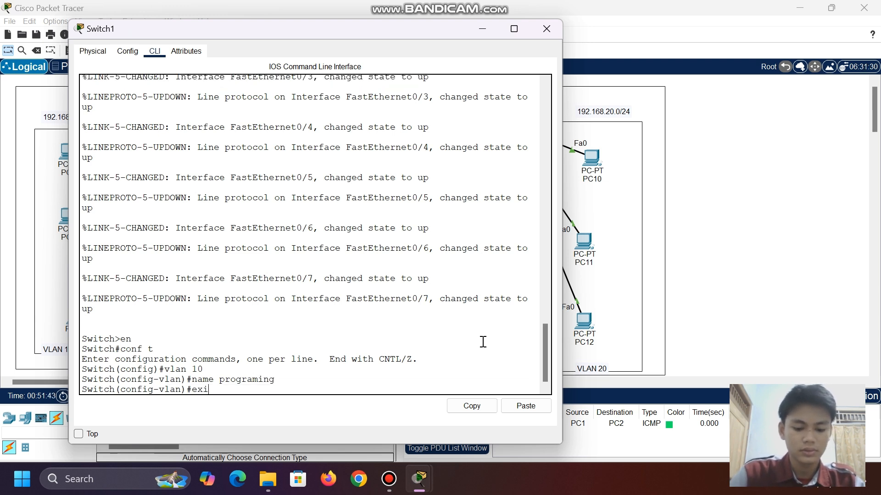
type("t")
key("Return")
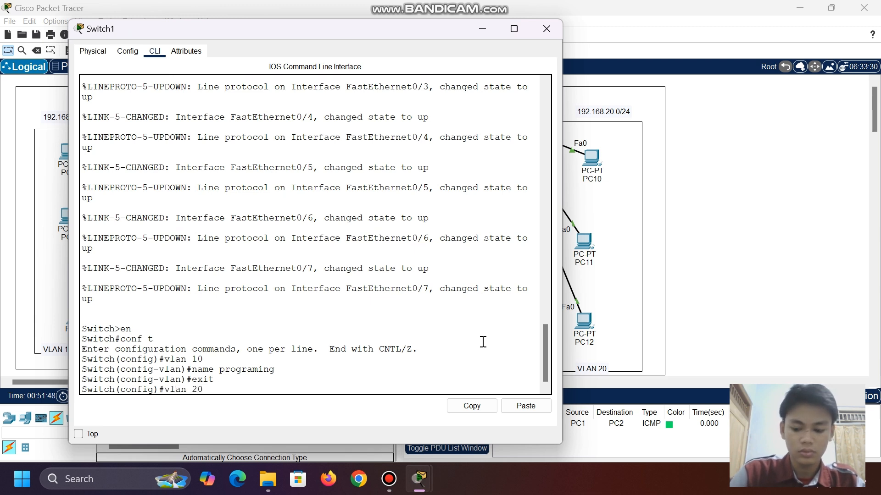
Create VLAN 20 on Switch1 with the name marketing and return to global configuration mode
key("Return")
type("name ma")
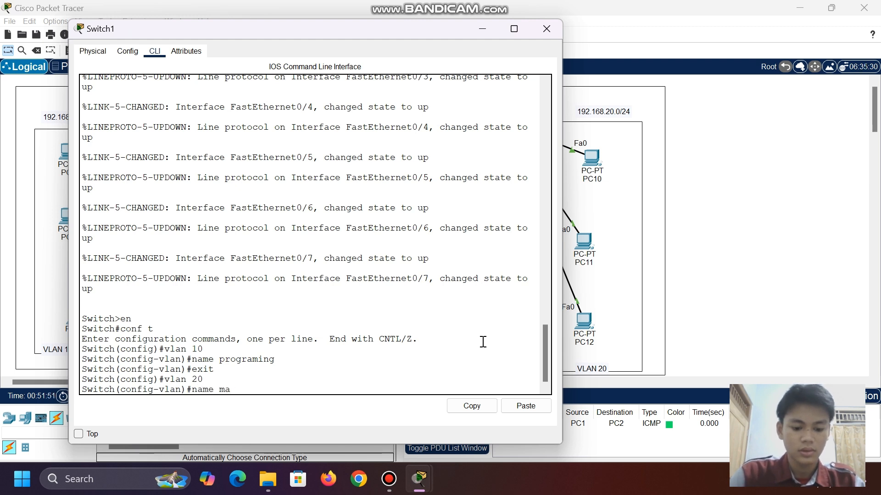
type("rket")
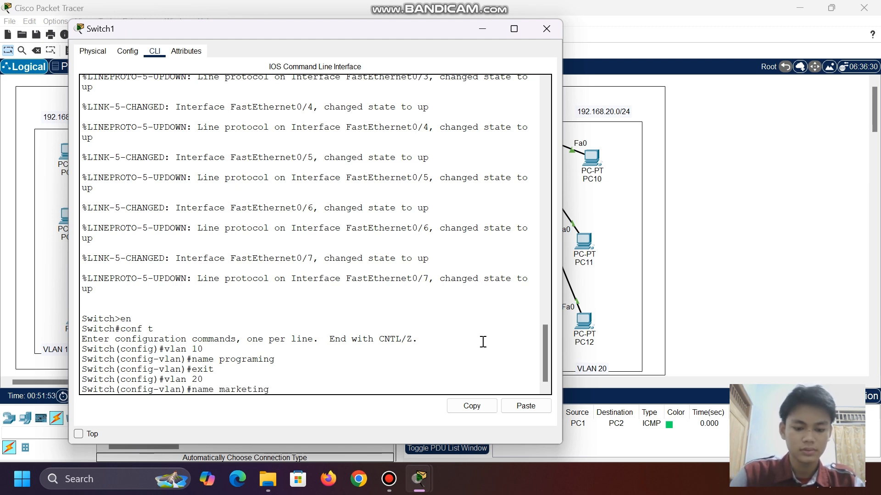
type("ing")
key("Return")
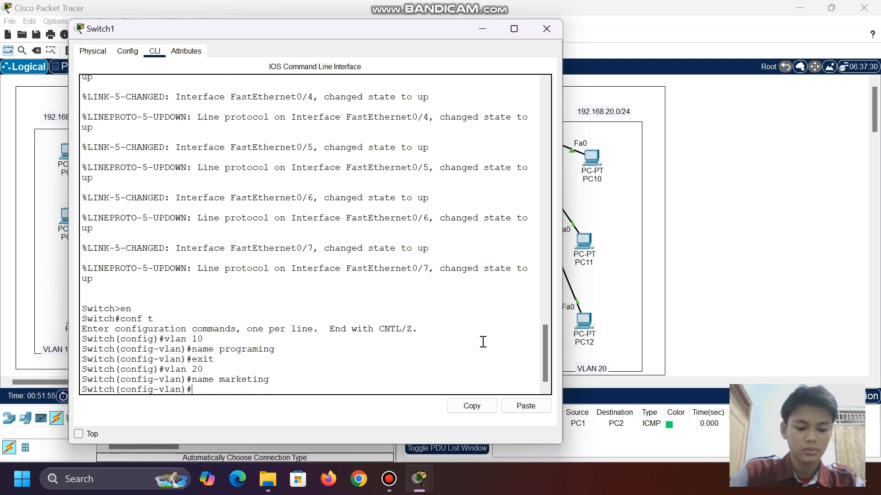
type("exit")
key("Return")
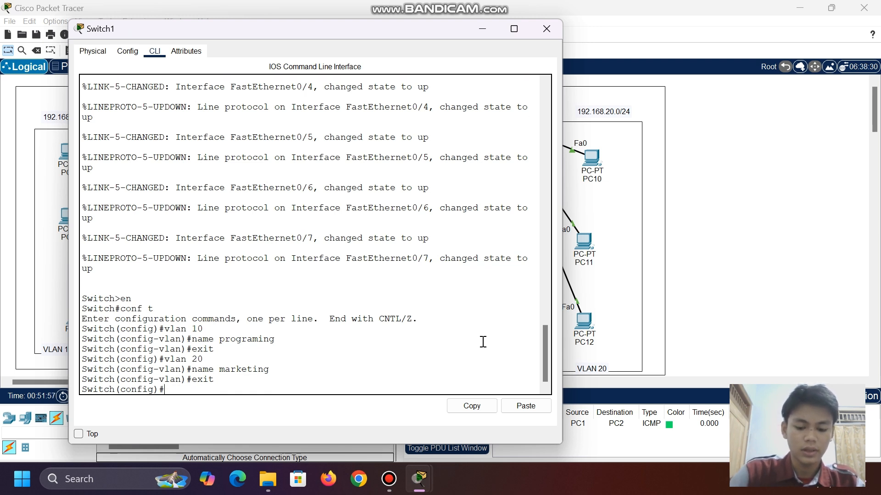
Run do show vlan brief on Switch1 and check the entries for VLANs 10 and 20
type("do dhow ")
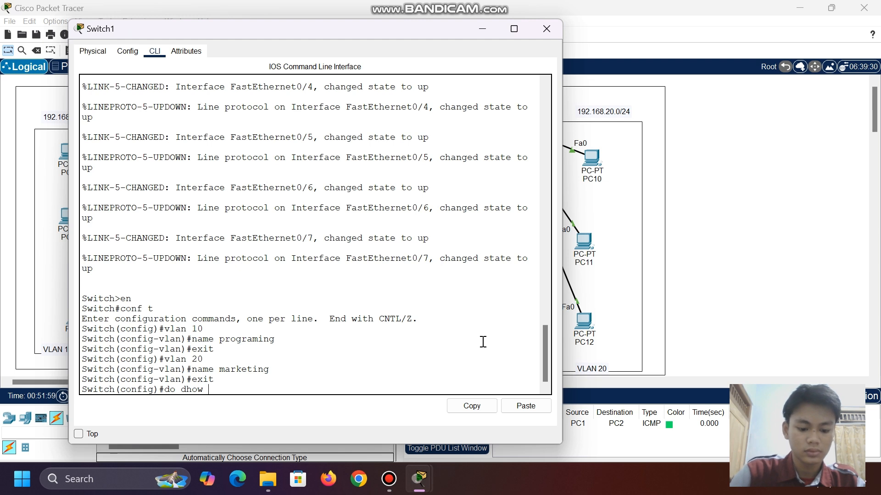
type("vlan bri")
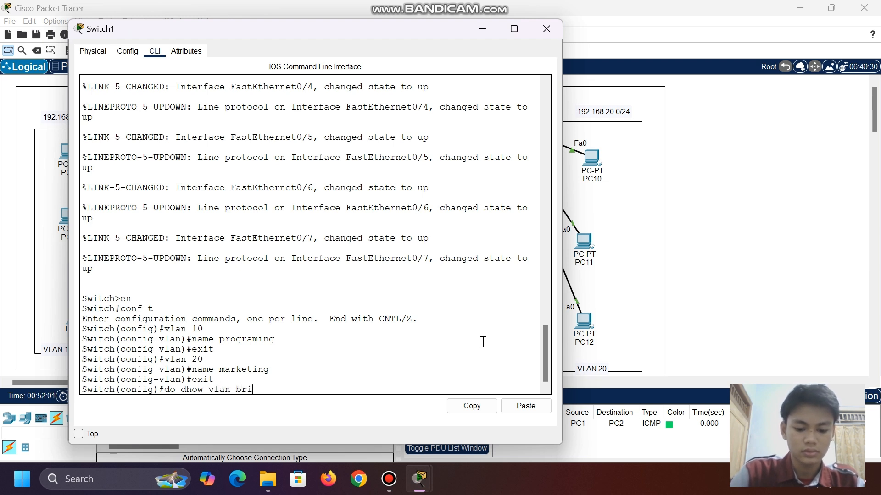
type("ef")
key("Return")
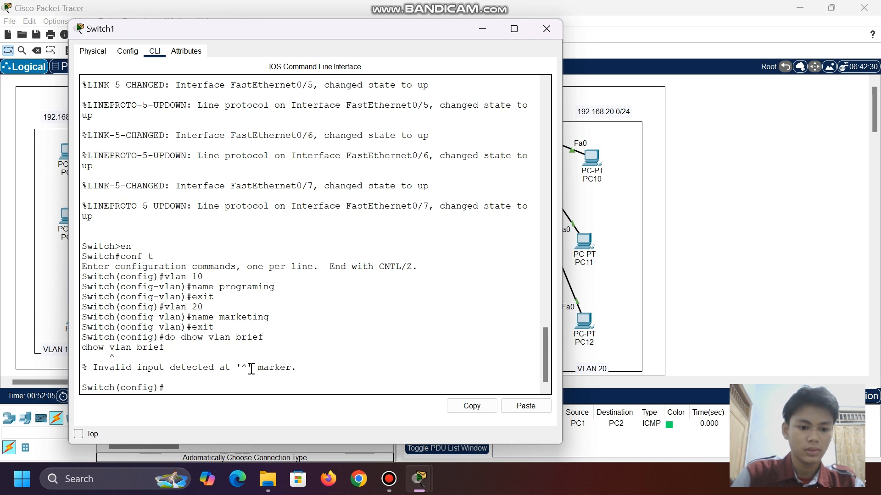
key("Up")
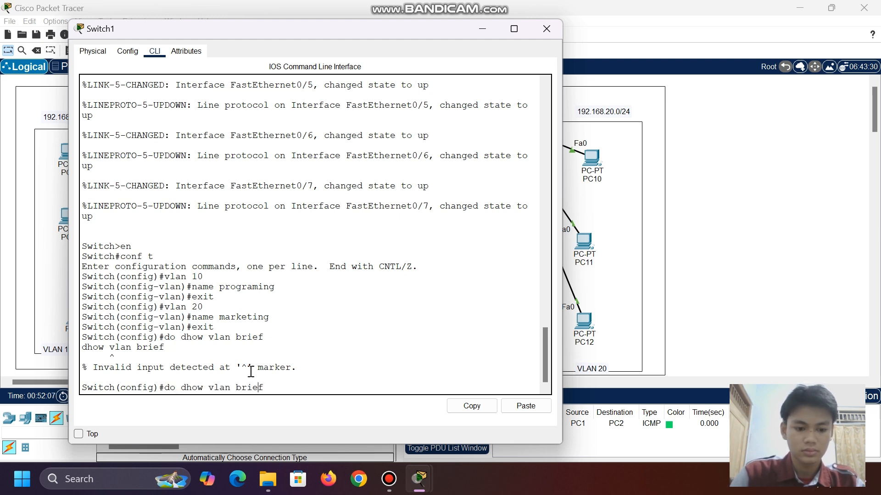
key("Left")
key("Left")
key("BackSpace")
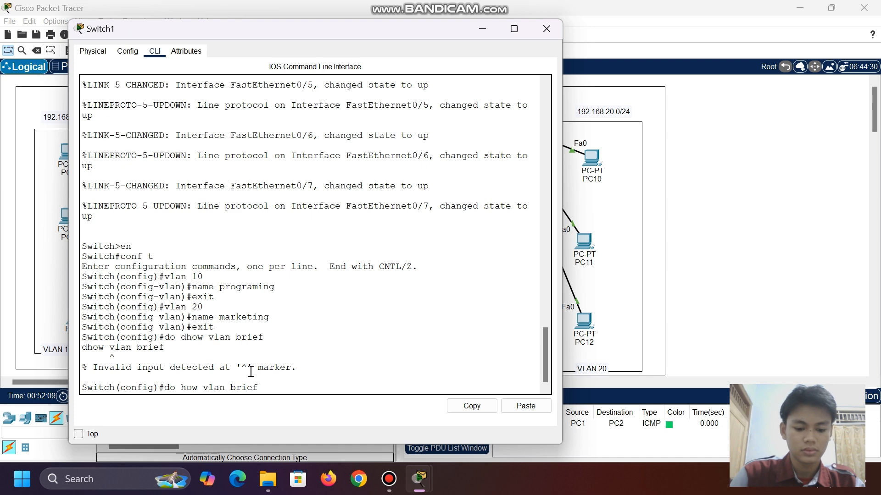
type("s")
key("Return")
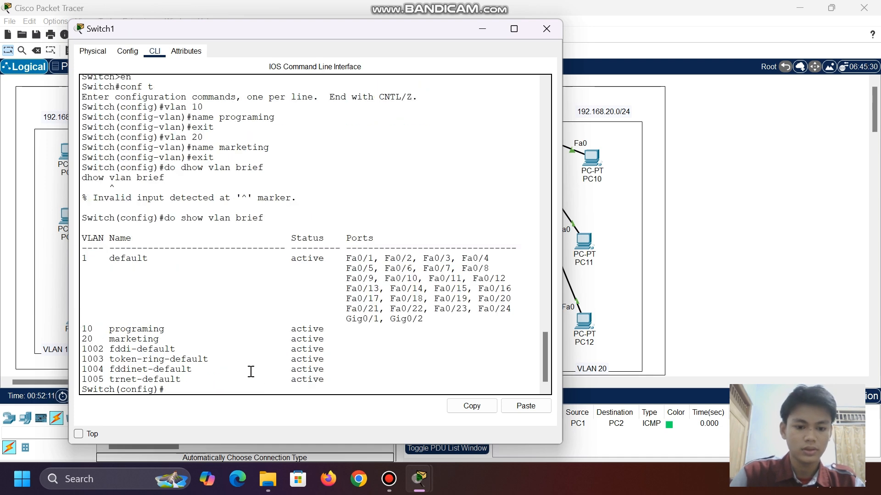
left_click_drag(82, 328, 173, 341)
left_click(170, 340)
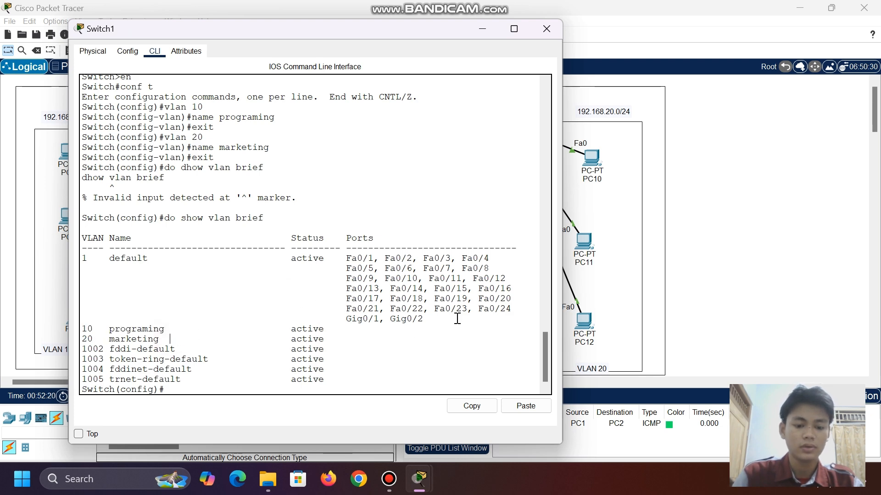
Minimize the Switch1 window and shift PC7 slightly to the left within the VLAN 10 area of Ruang 2
left_click(480, 27)
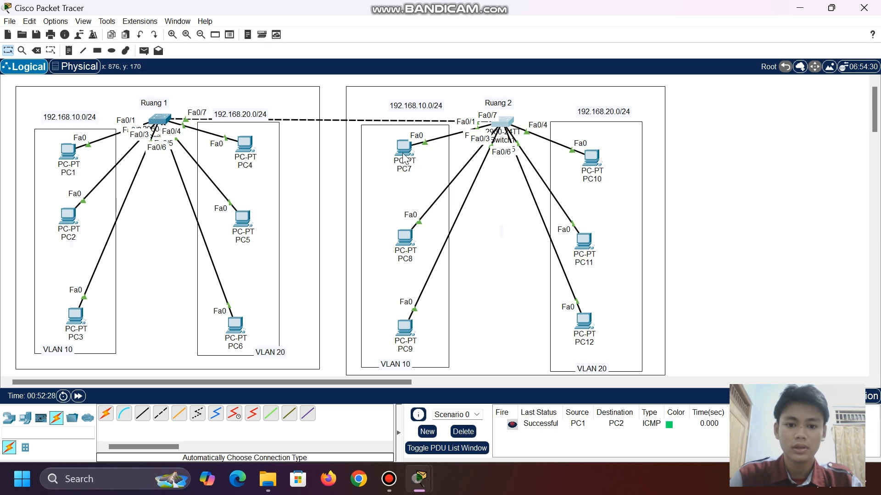
mouse_move(403, 147)
left_mouse_down()
mouse_move(387, 142)
mouse_move(384, 112)
mouse_move(399, 151)
left_mouse_up()
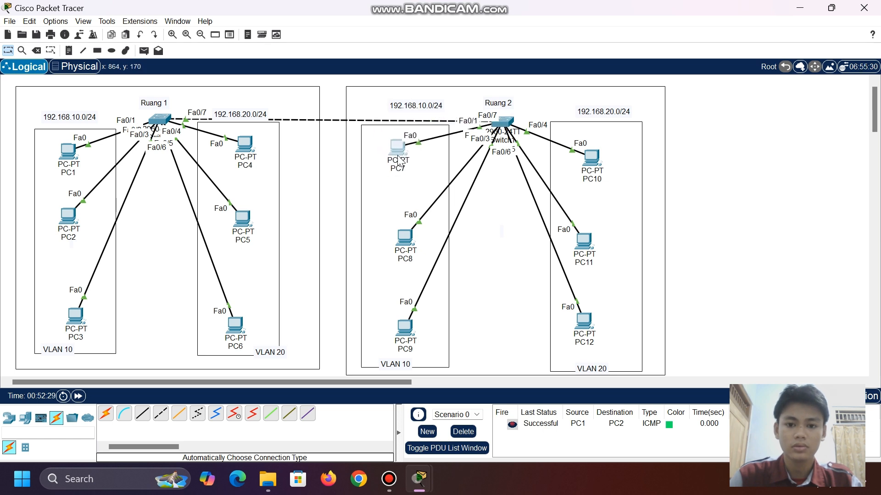
Move PC8 up and slightly left in the VLAN 10 area of Ruang 2, and close the PC3, PC2 and PC1 windows
left_click_drag(404, 236, 382, 209)
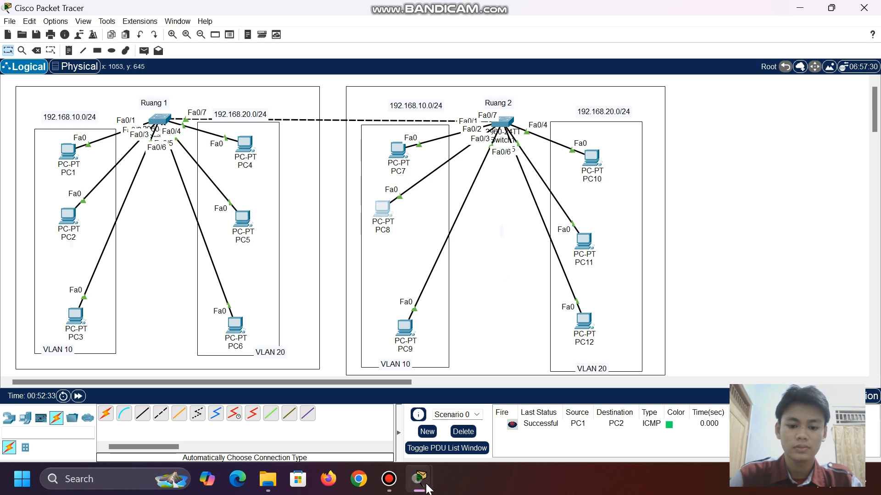
mouse_move(419, 489)
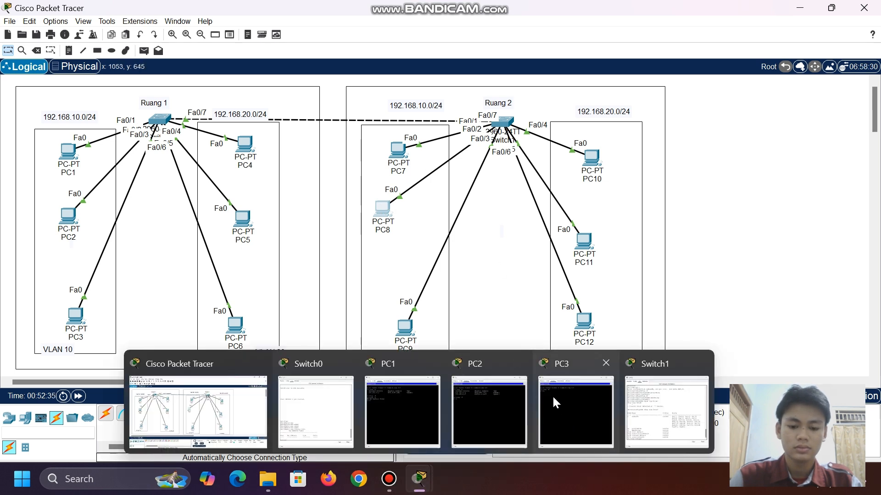
left_click(606, 364)
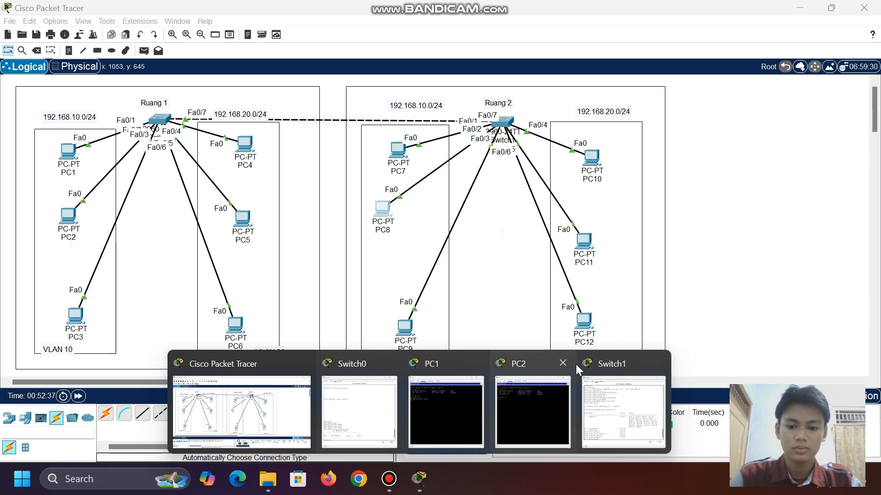
left_click(568, 363)
left_click(517, 363)
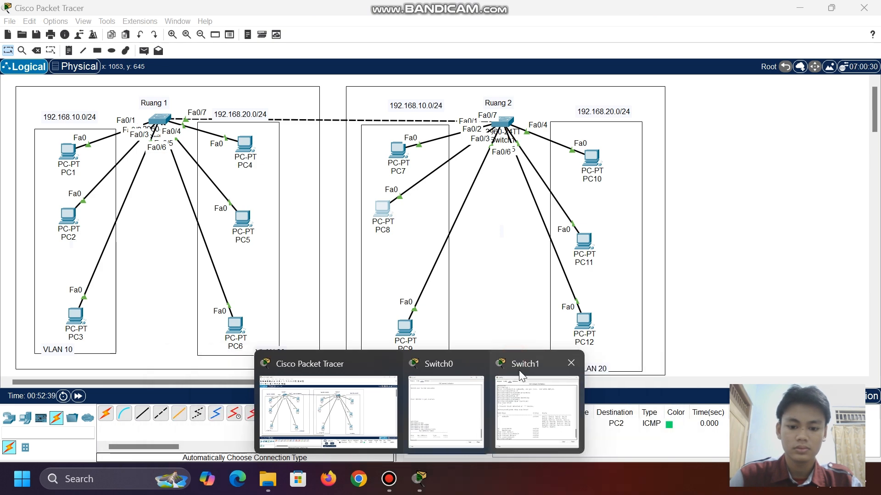
Bring up the Switch1 CLI and enter interface range configuration for ports fa0/1-3
left_click(515, 392)
scroll(365, 345, "down", 1)
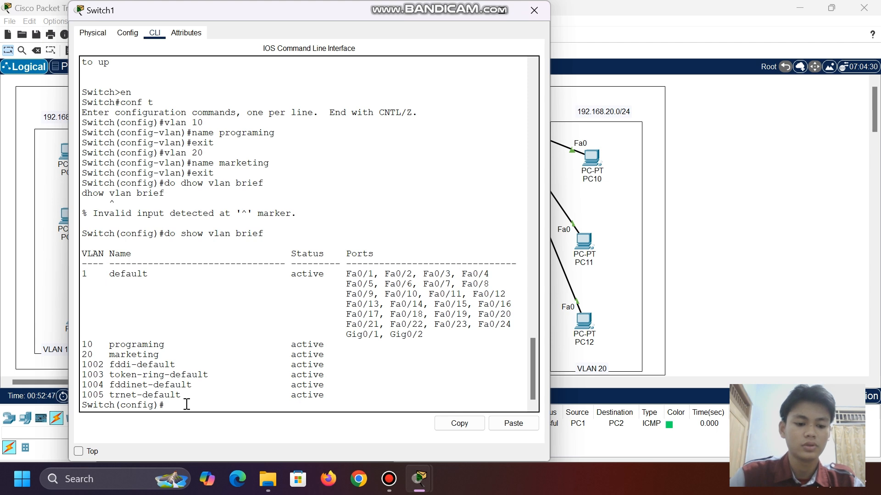
type("nt")
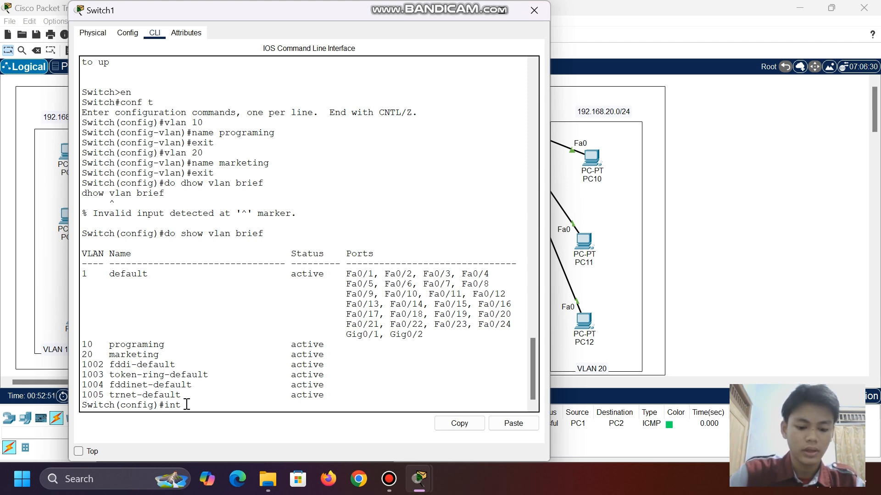
type(" range fa0/")
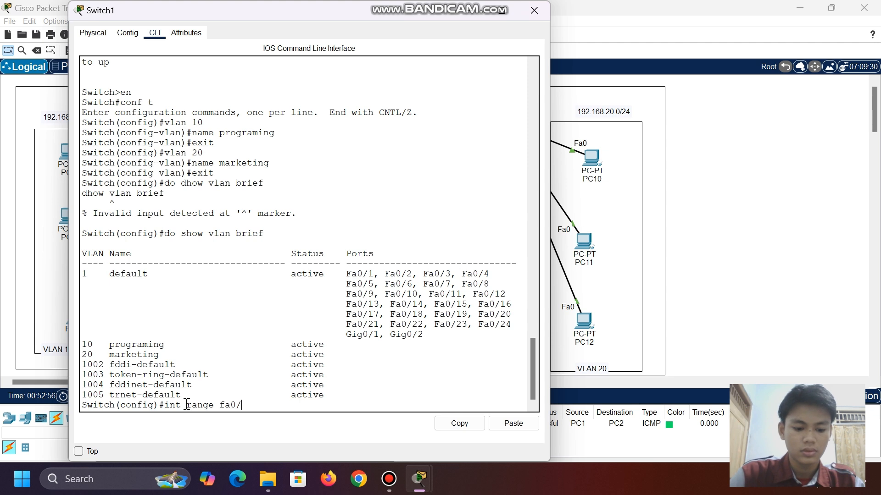
type("1")
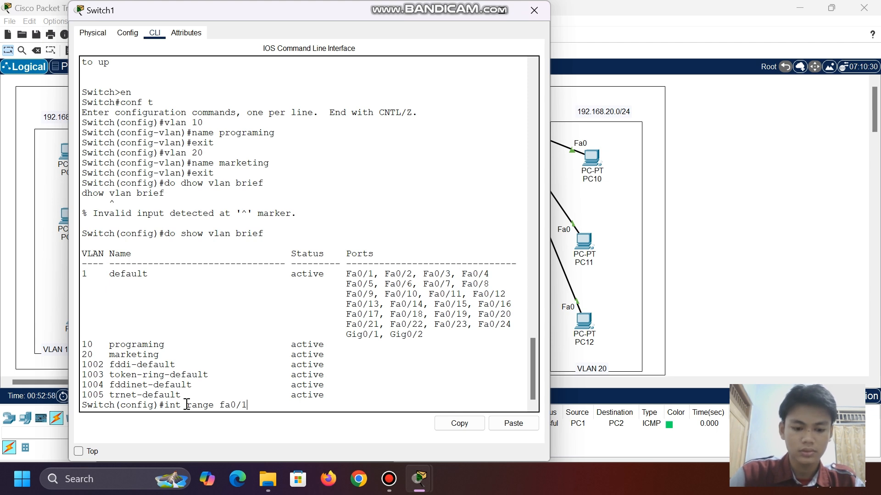
type("-3")
key("Return")
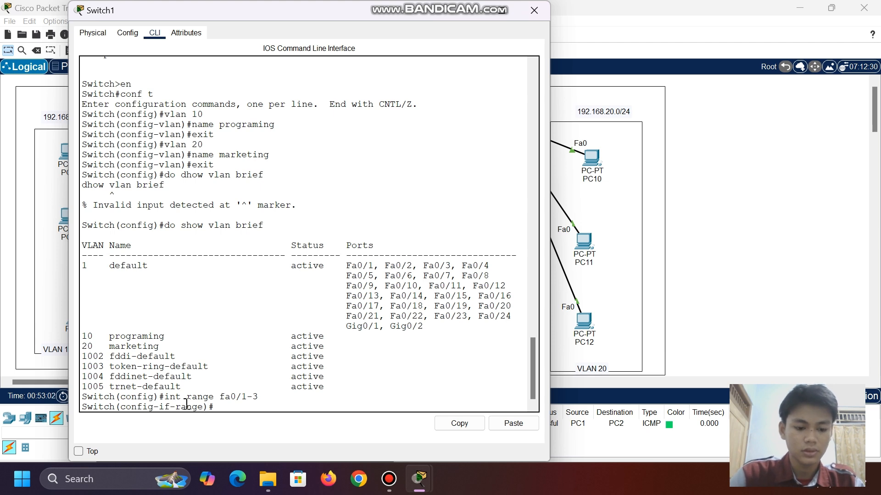
Set Switch1 ports fa0/1-3 to access mode with switchport mode access
type("sw")
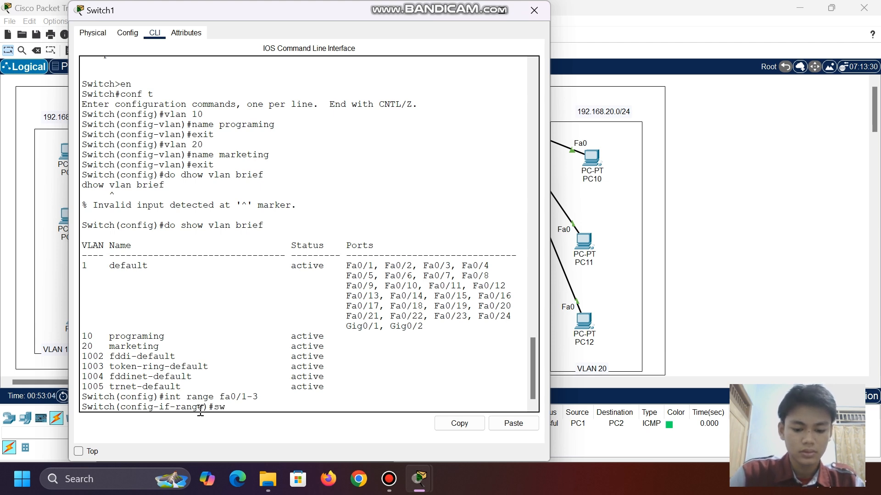
type("i")
key("Tab")
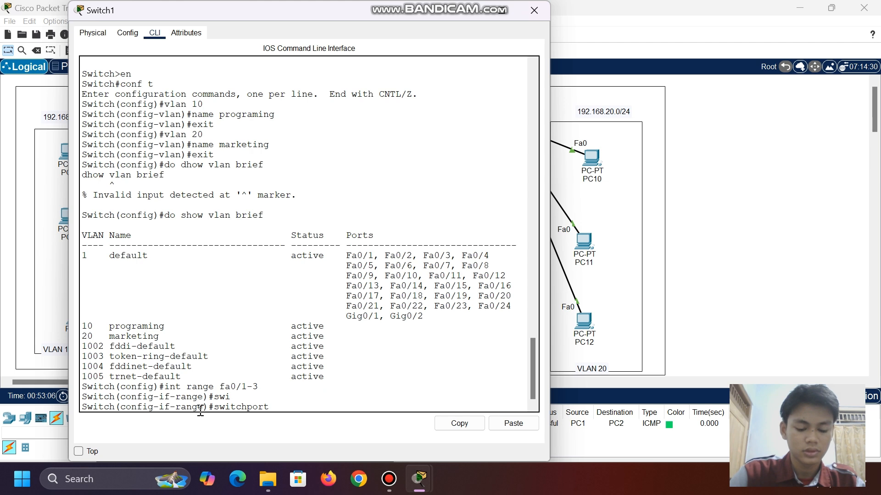
type("mode")
key("Tab")
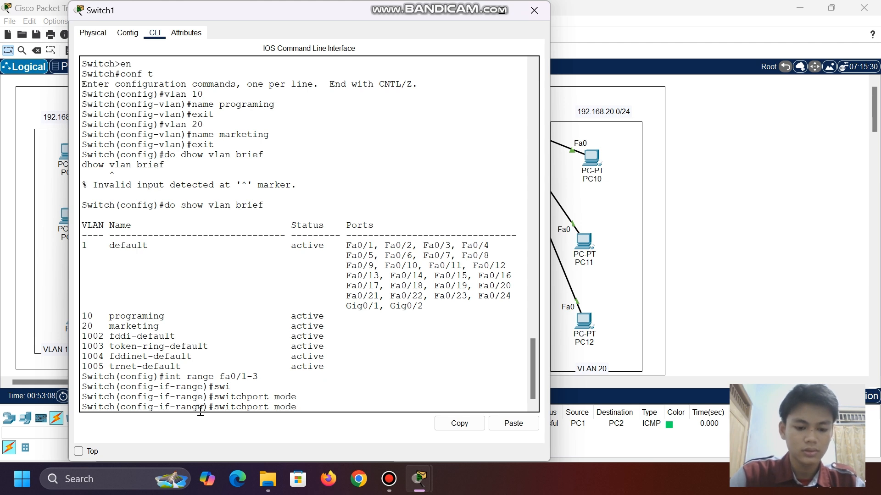
type("acc")
key("Tab")
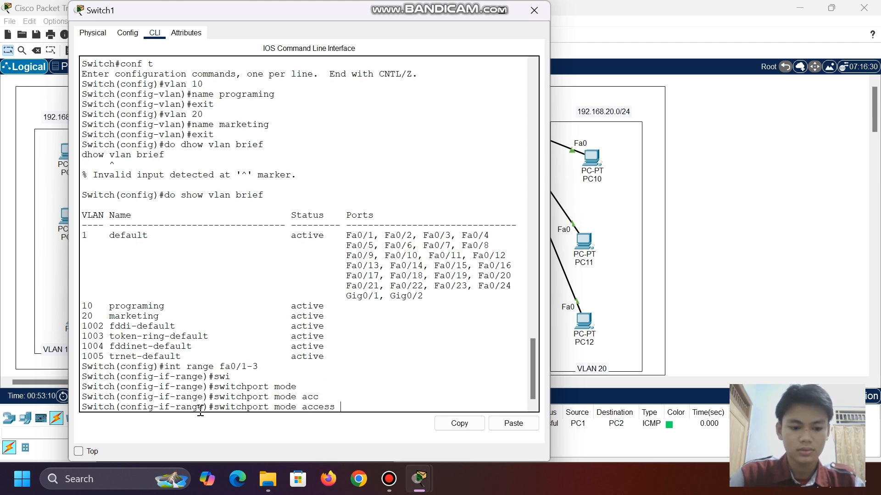
key("Return")
Assign Switch1 ports fa0/1-3 to access VLAN 10 and return to global configuration mode
type("swi")
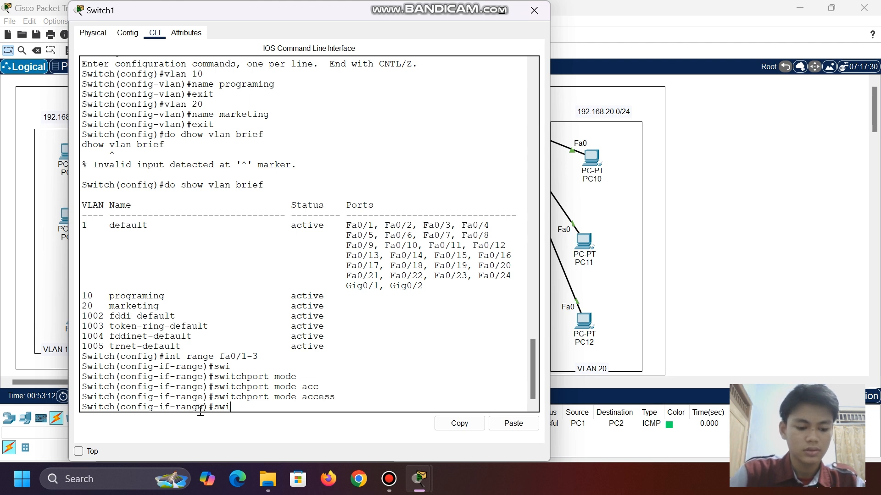
key("Tab")
type("acc")
key("Tab")
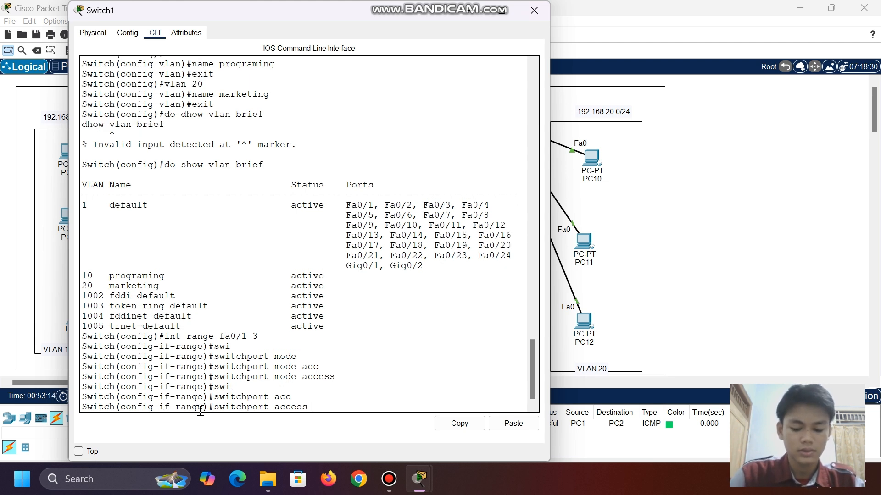
type("vlan ")
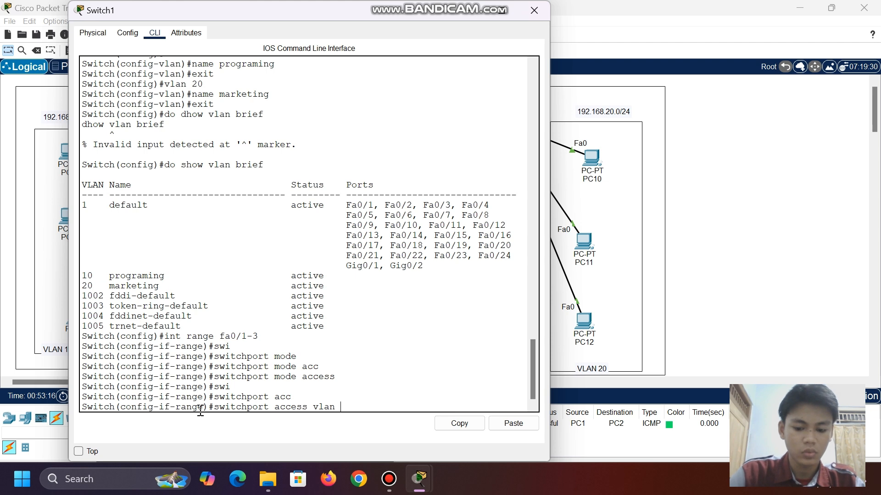
type("10")
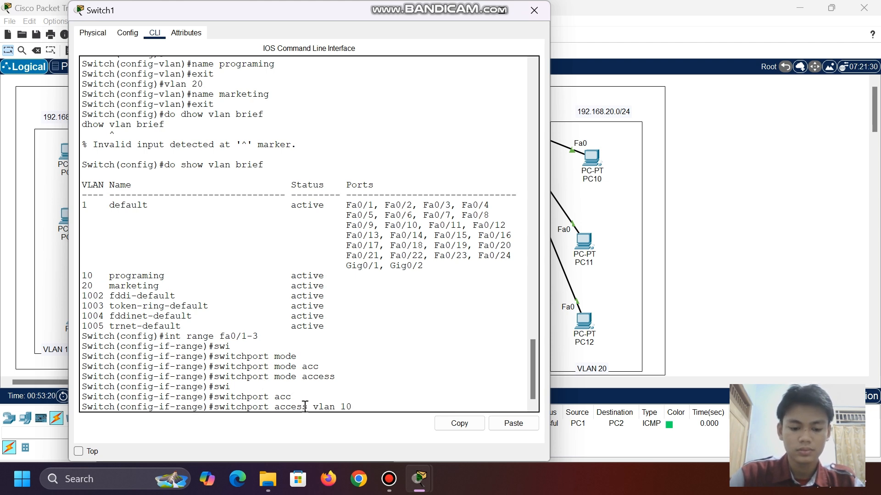
key("Return")
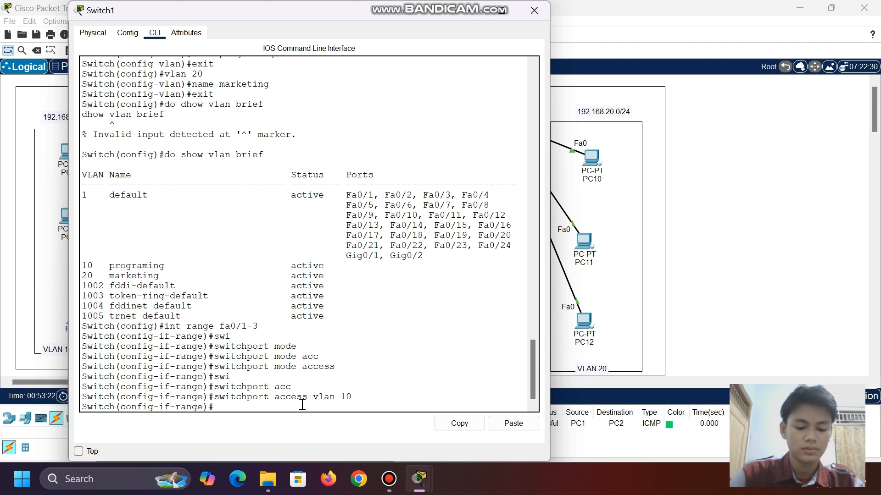
type("exit")
key("Return")
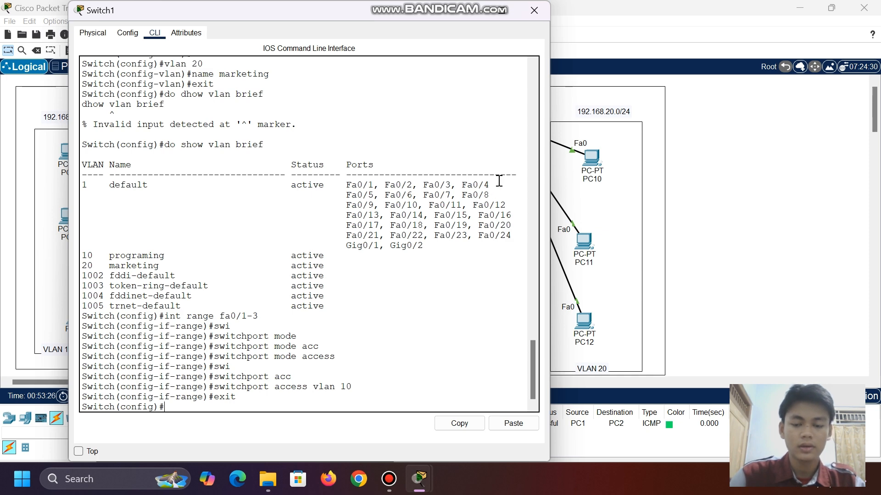
Minimize the Switch1 window and shift PC10 and PC11 to the right within the VLAN 20 area of Ruang 2
left_click(534, 10)
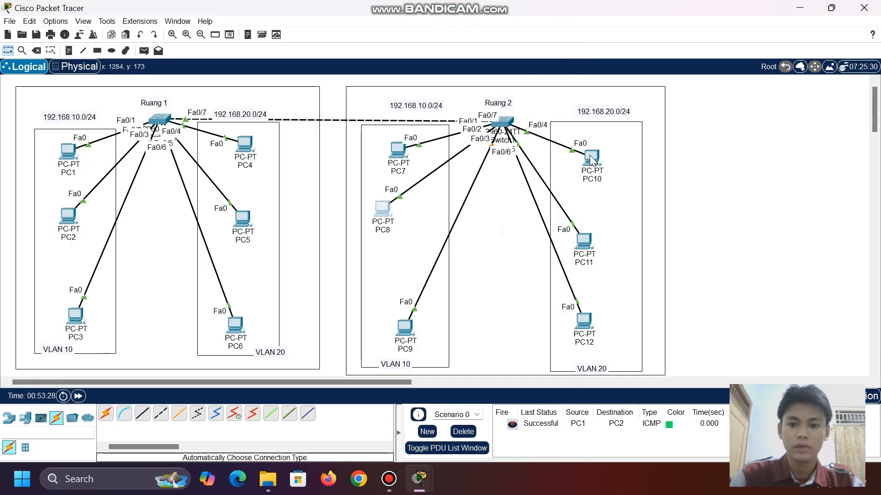
left_click_drag(617, 166, 607, 192)
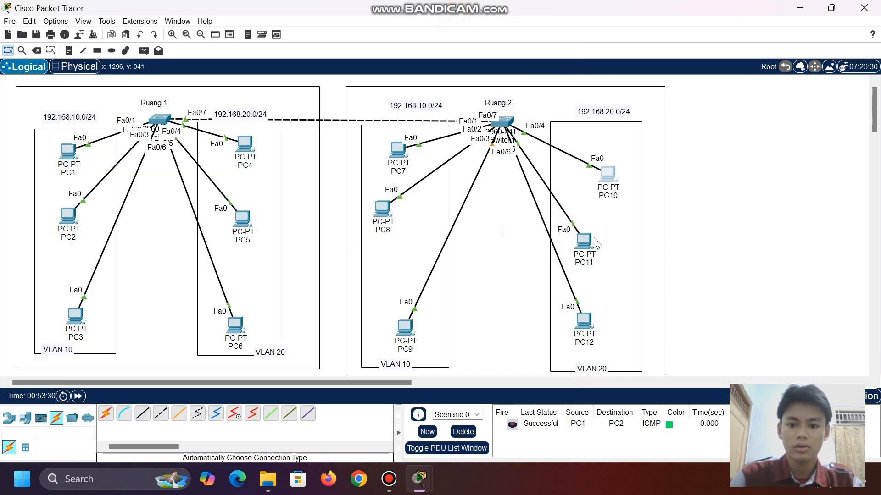
left_click_drag(584, 247, 601, 235)
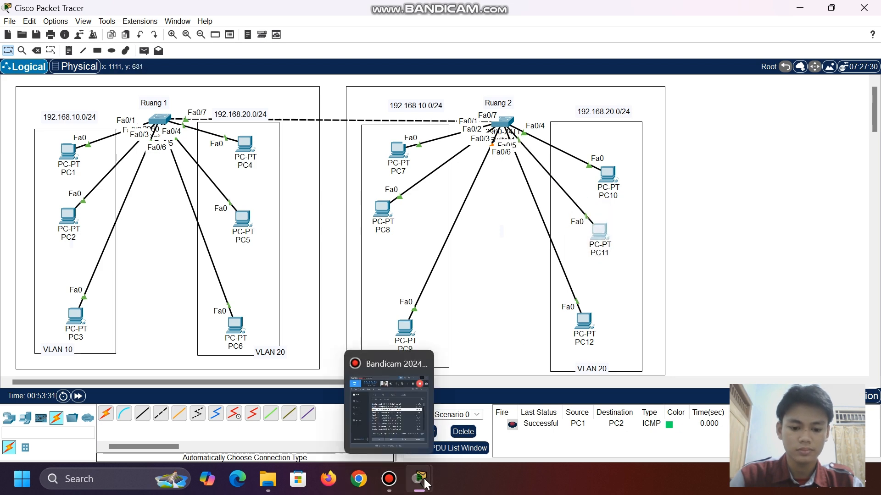
Return to the Switch1 CLI and enter interface range configuration for ports fa0/4-6
mouse_move(419, 479)
left_click(537, 413)
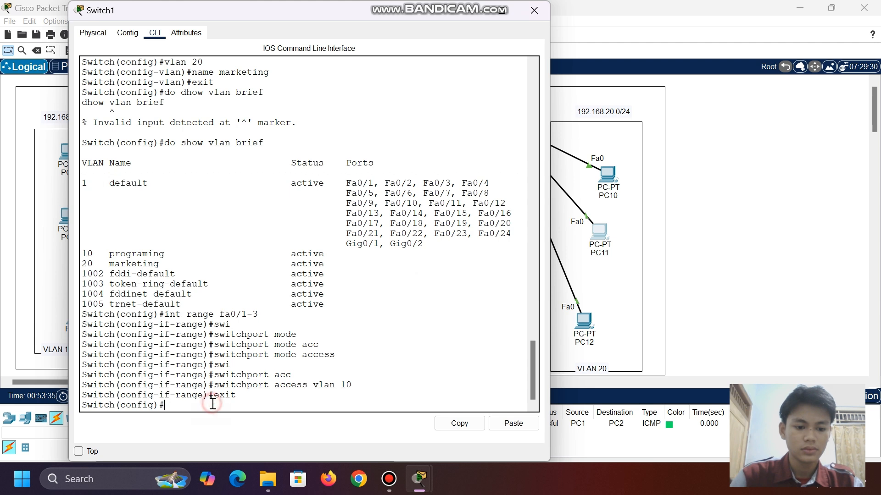
type("int ")
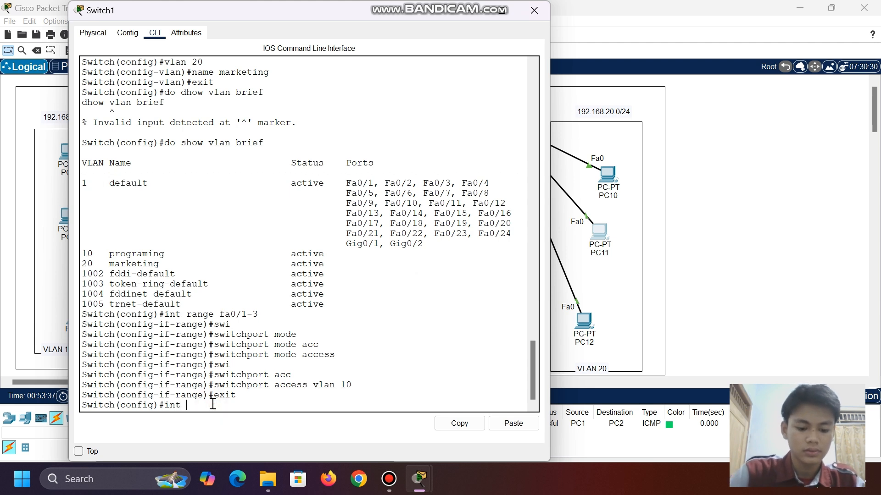
type("fang")
key("Tab")
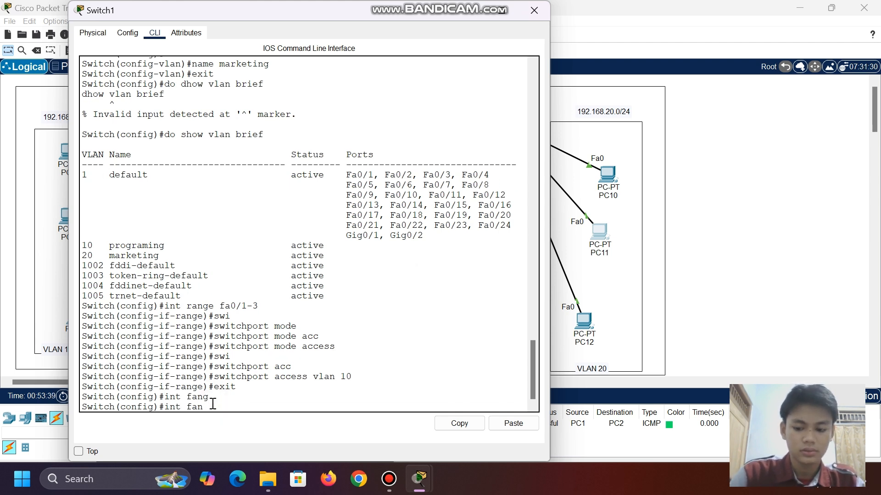
key("BackSpace")
key("BackSpace")
key("BackSpace")
type("ra")
key("Tab")
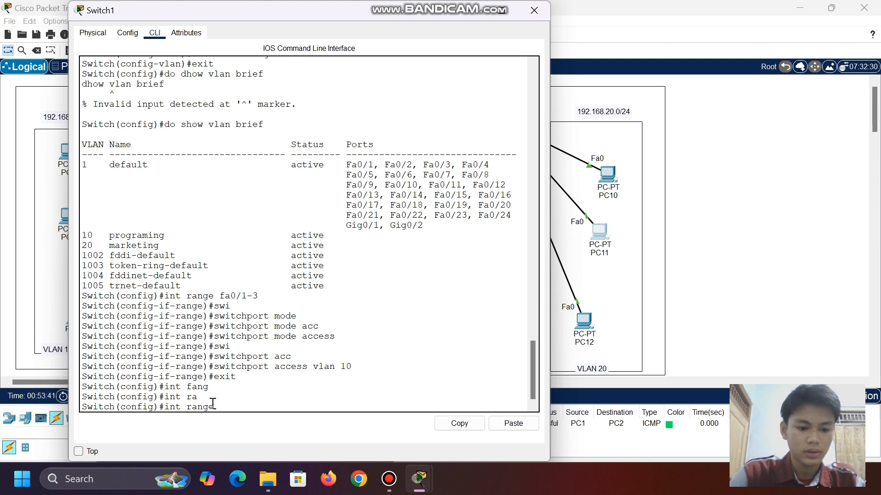
type("fa")
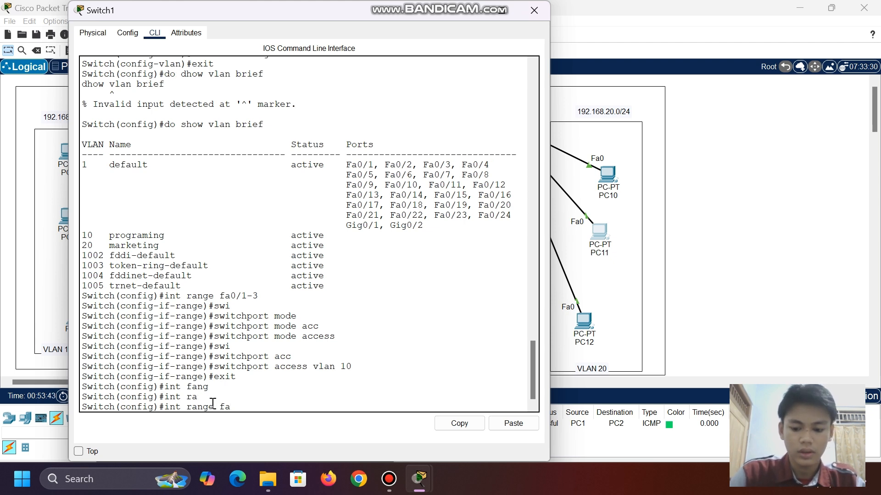
type("0/")
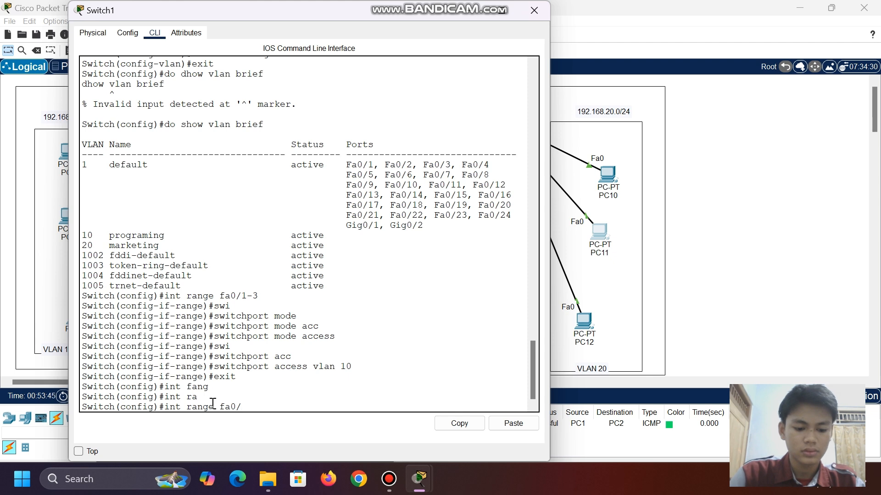
type("4")
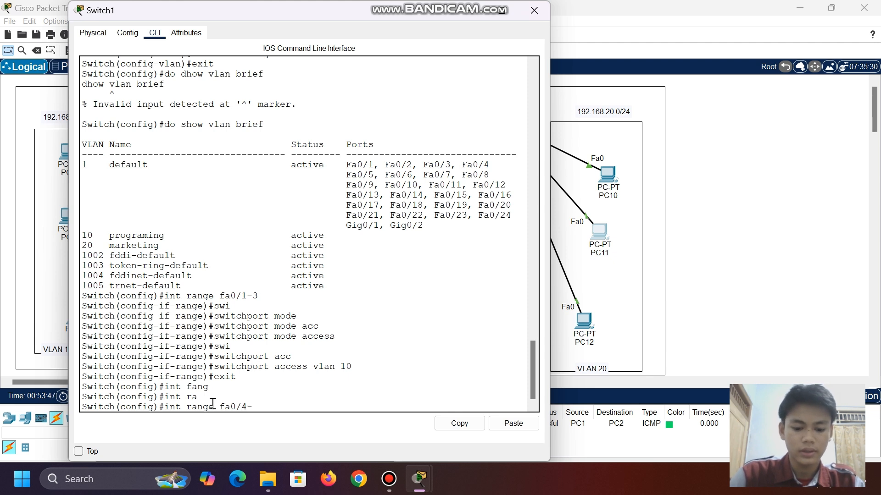
type("-6")
key("Return")
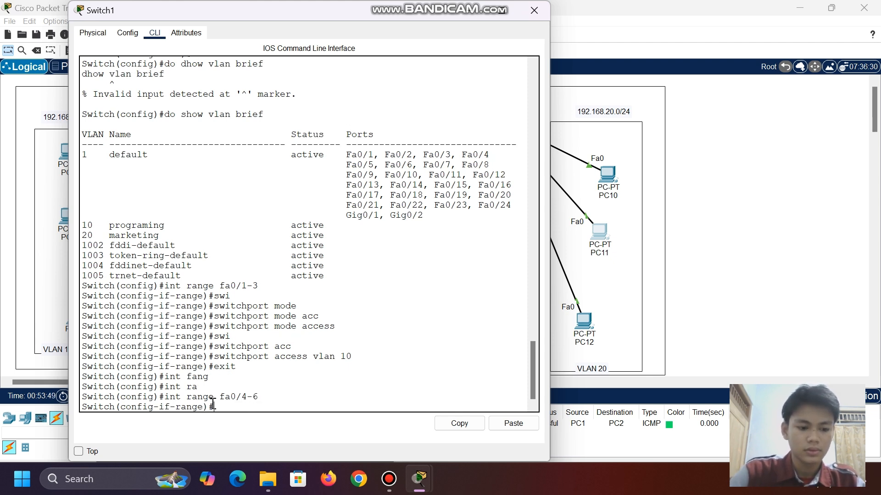
Set Switch1 ports fa0/4-6 to access mode with switchport mode access
type("swi")
key("Tab")
type("a")
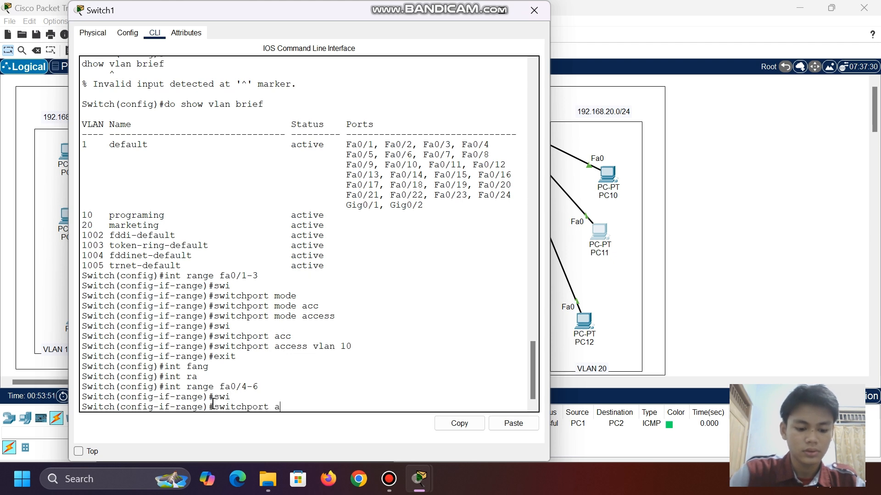
type("cc")
key("BackSpace")
key("BackSpace")
key("BackSpace")
type("mod")
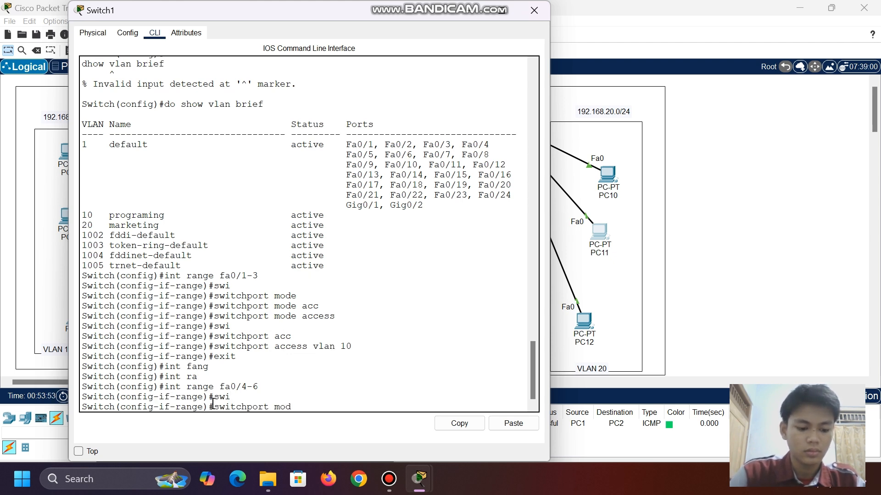
key("Tab")
type("acc")
key("Tab")
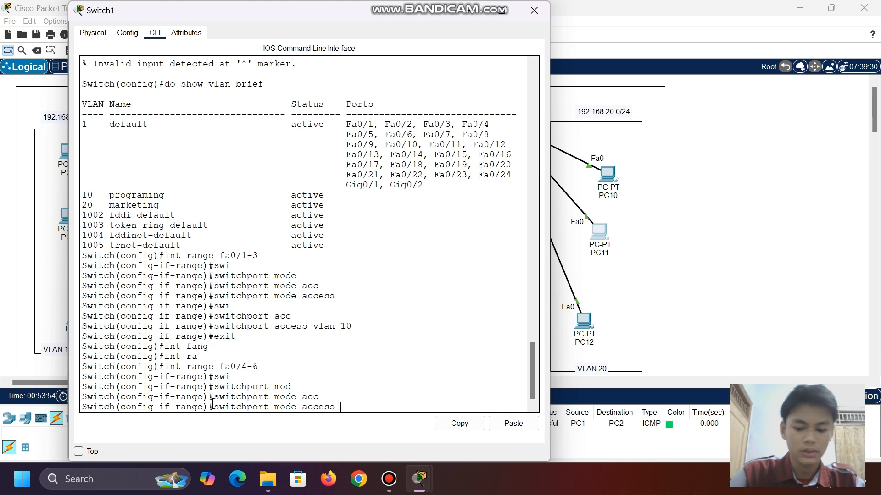
key("Return")
Assign Switch1 ports fa0/4-6 to access VLAN 20 with switchport access vlan 20 and exit to global configuration mode
type("swi")
key("Tab")
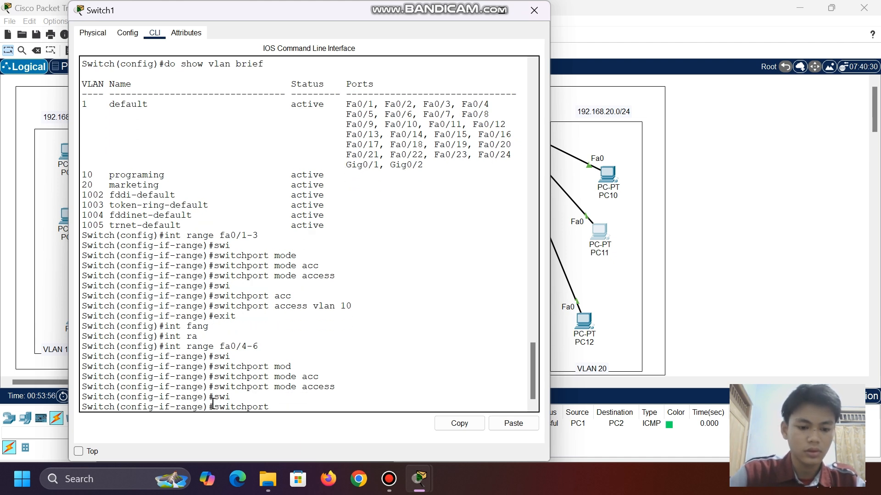
type("acc")
key("Tab")
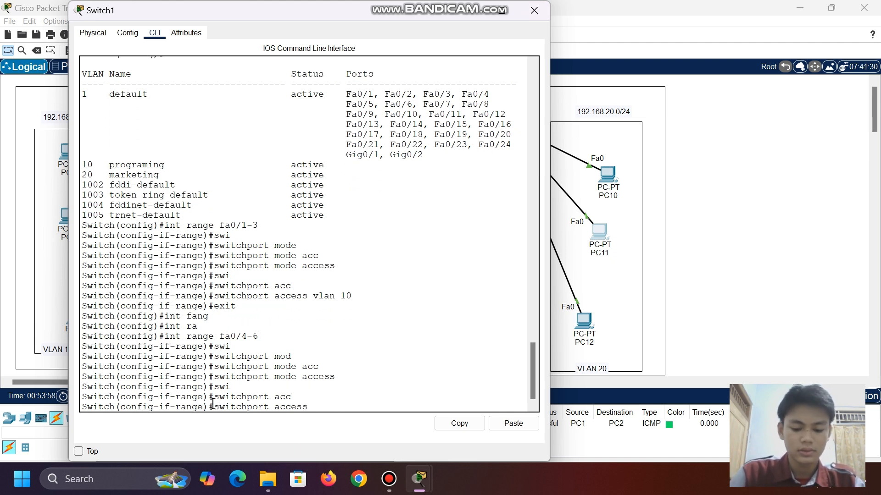
type("vlan")
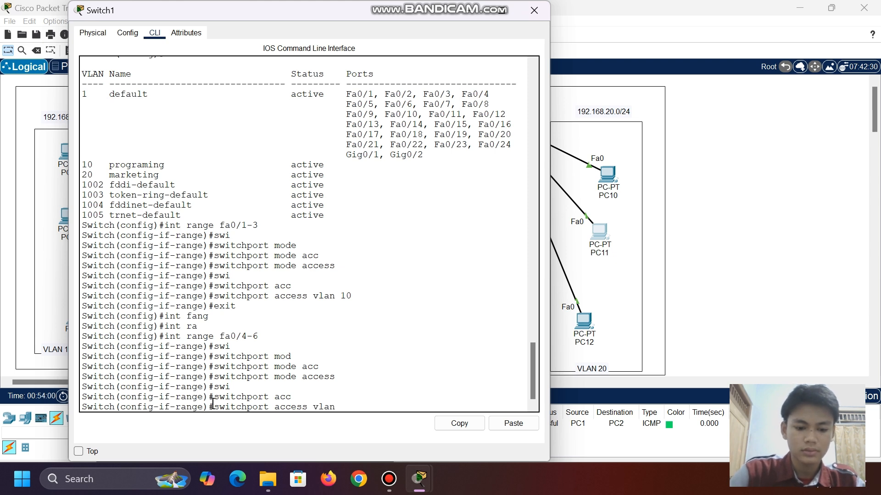
type(" 20")
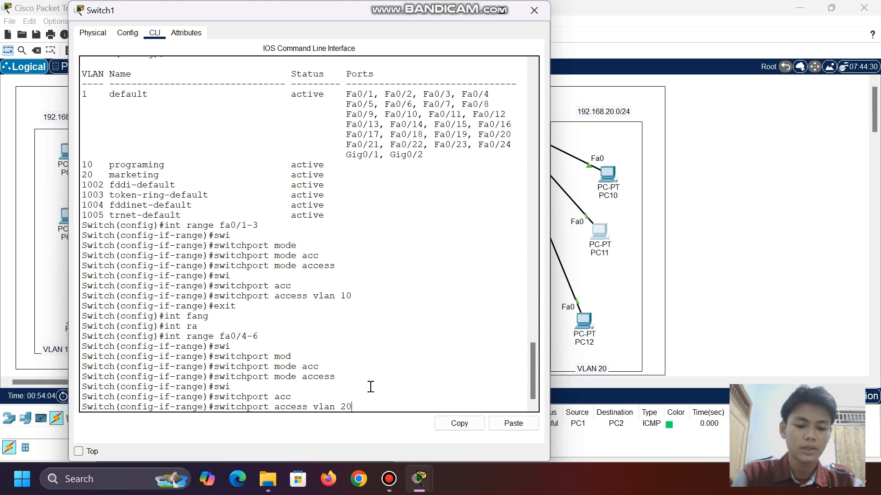
key("Return")
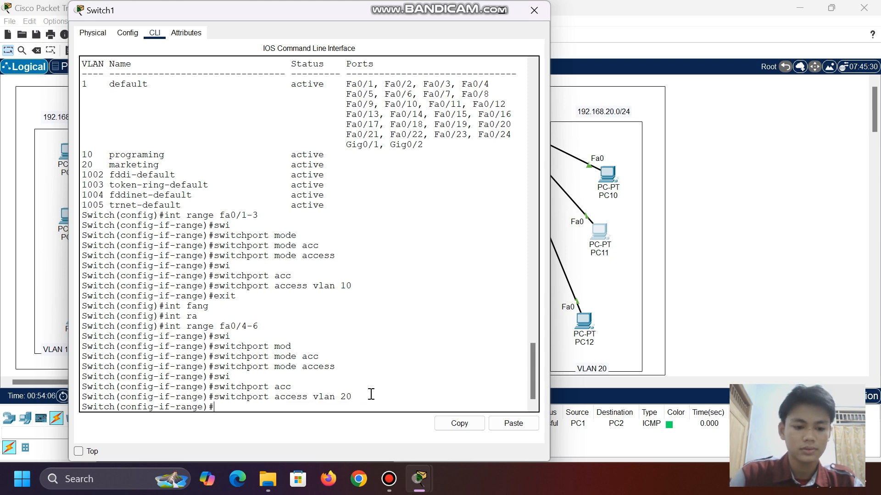
type("exit")
key("Return")
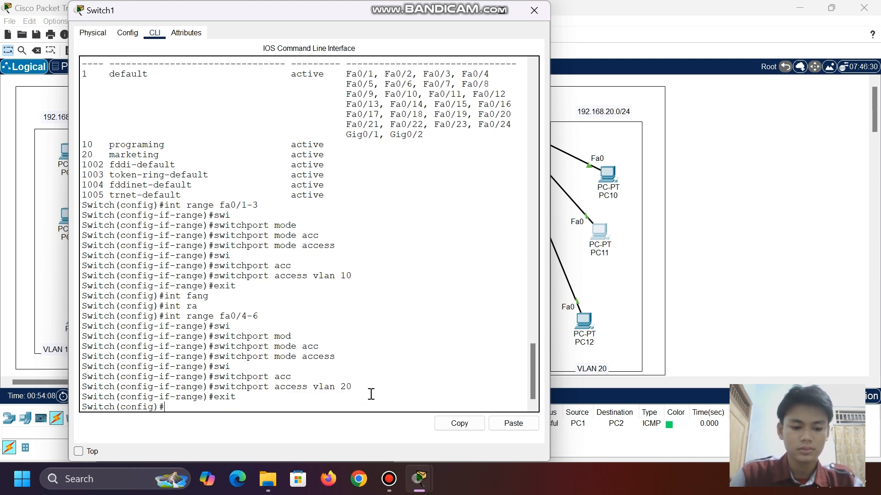
Check the port-to-VLAN assignments on Switch1 with do show vlan brief, and close the Switch1 window
type("do shwo")
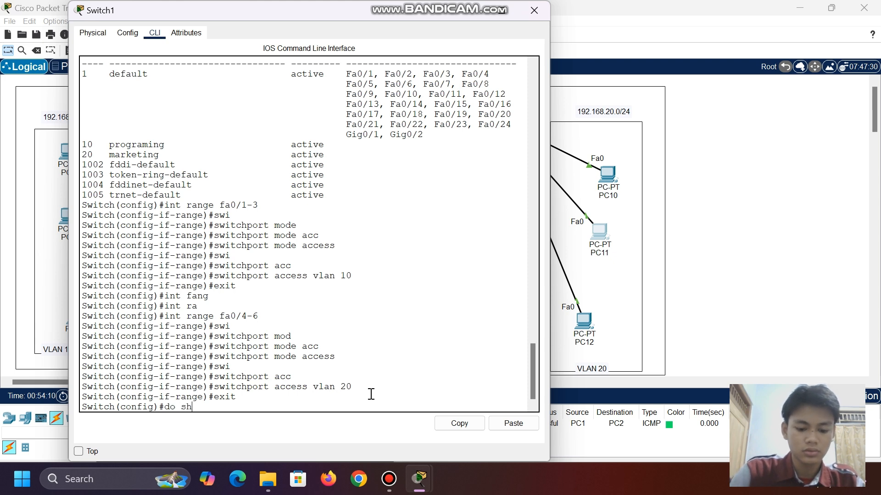
key("BackSpace")
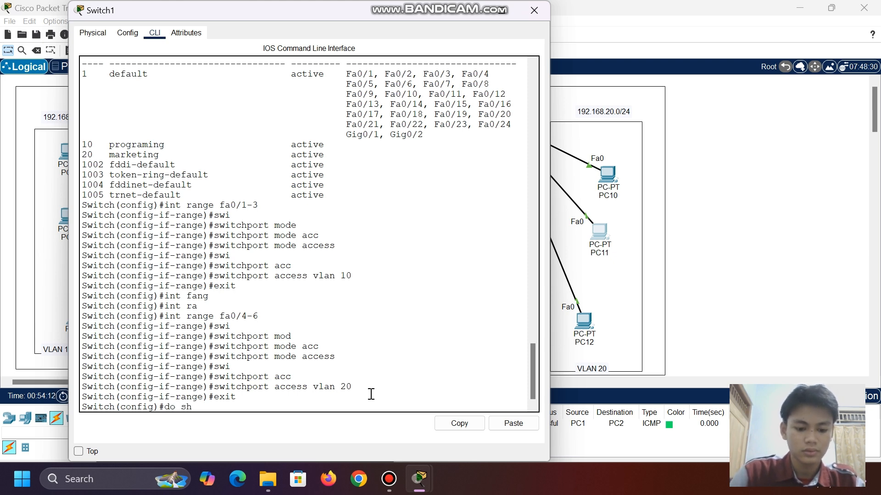
type("o")
type("w vlan")
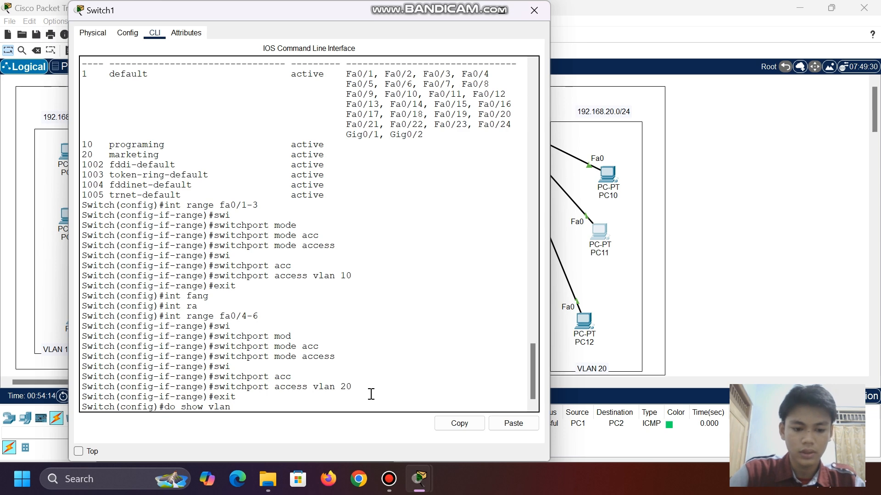
type(" brief")
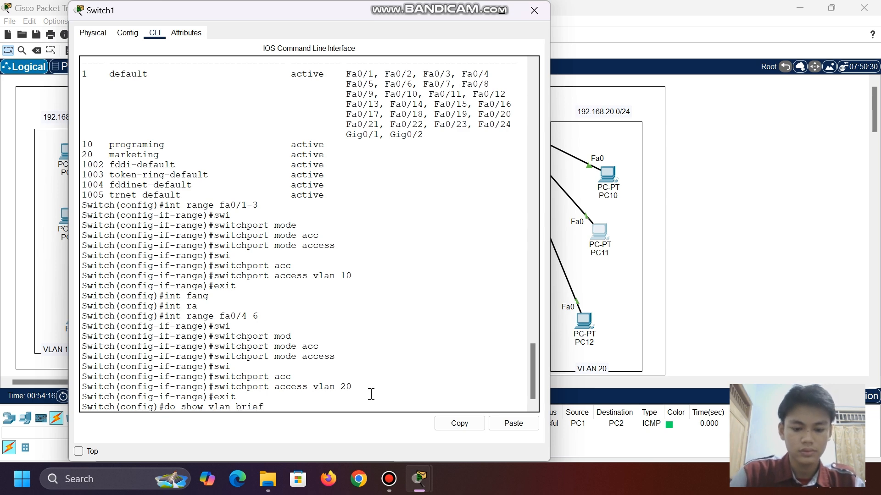
key("Return")
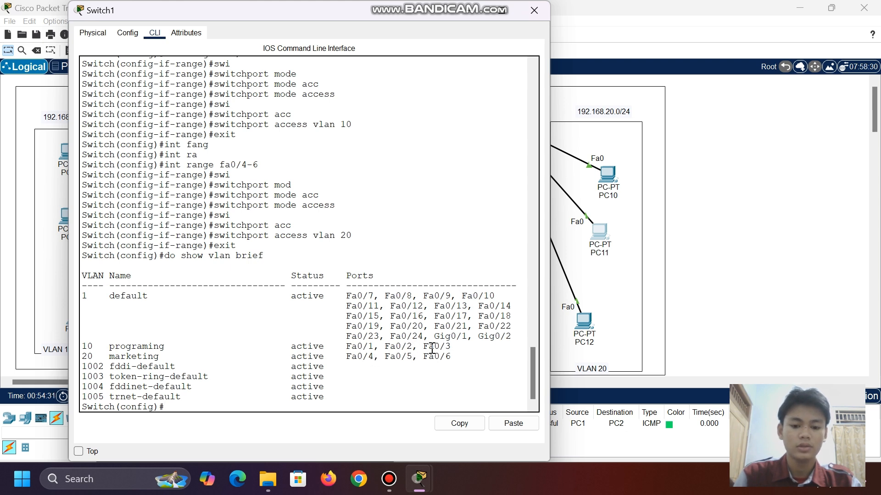
left_click(533, 10)
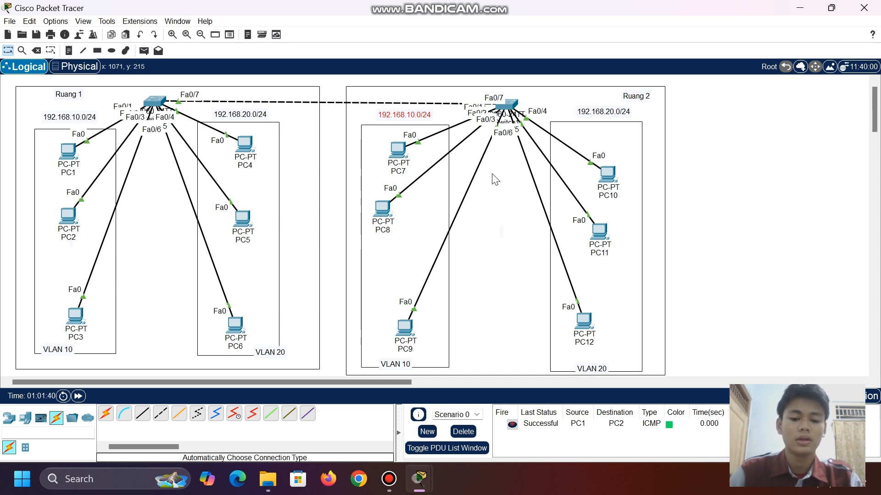
Open the CLI of Switch0 in Ruang 1 and enter global configuration mode with en and conf t
left_click(156, 101)
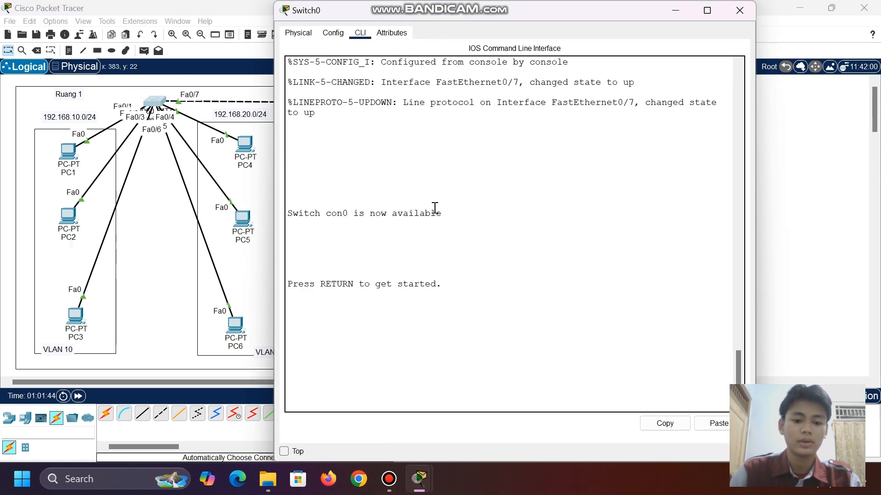
left_click(419, 341)
key("Return")
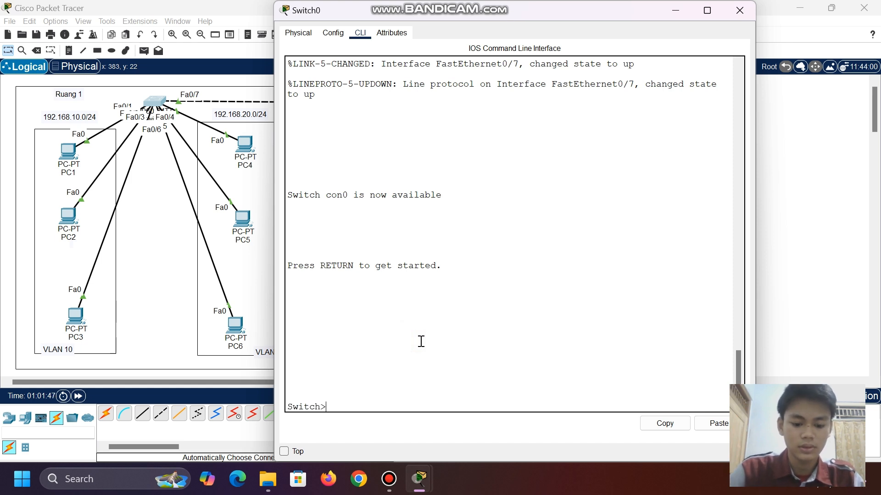
type("en")
key("Return")
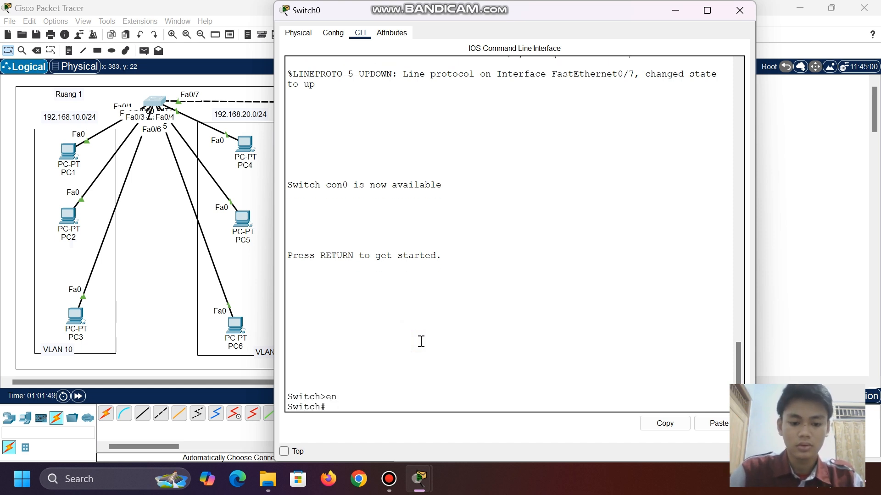
type("conf t")
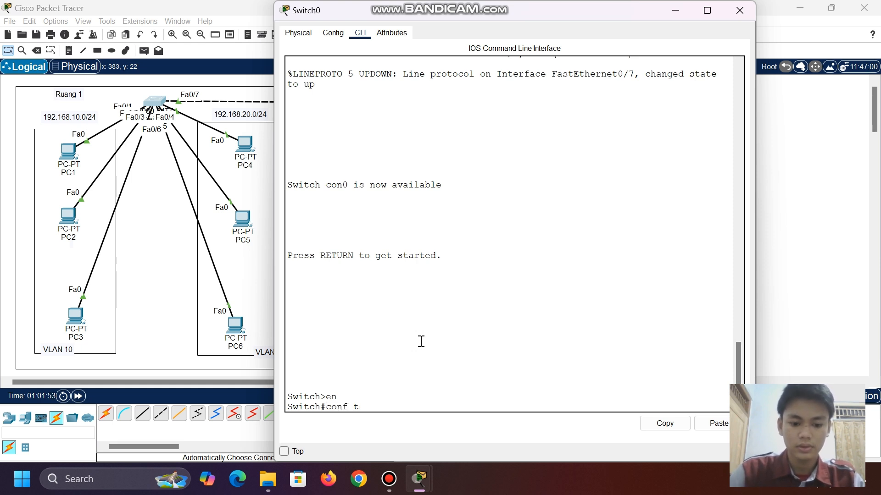
key("Return")
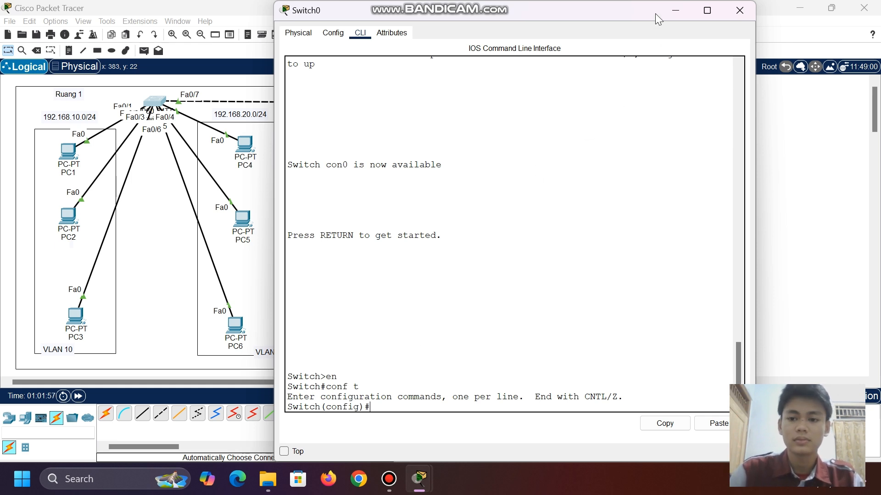
Check the link between the two switches in the topology, and enter interface configuration for fa0/7 on Switch0
left_click(672, 13)
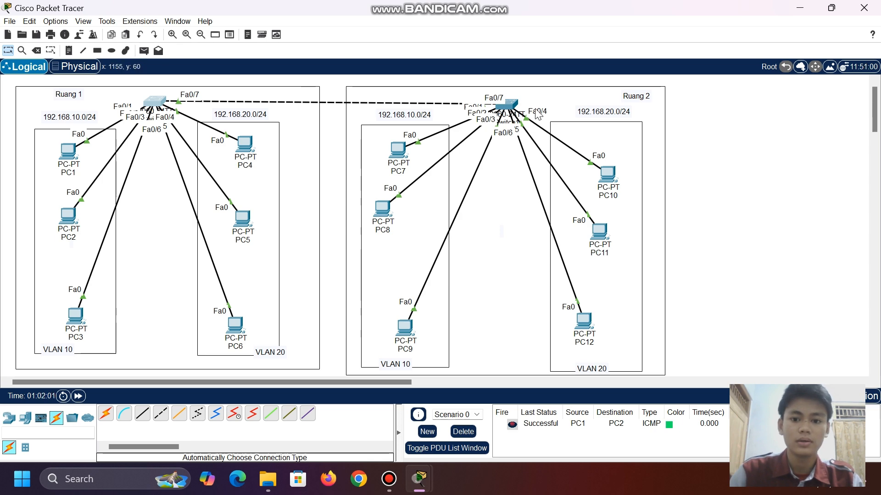
left_click(148, 102)
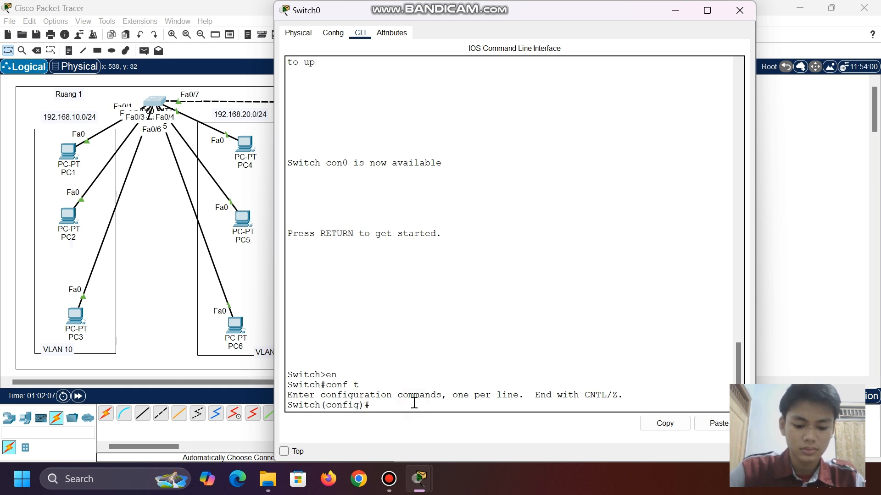
type("int ")
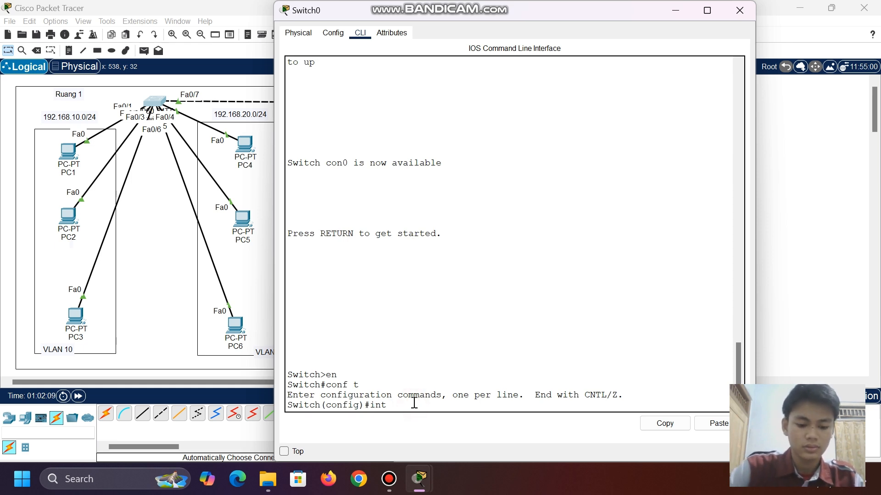
type("fa")
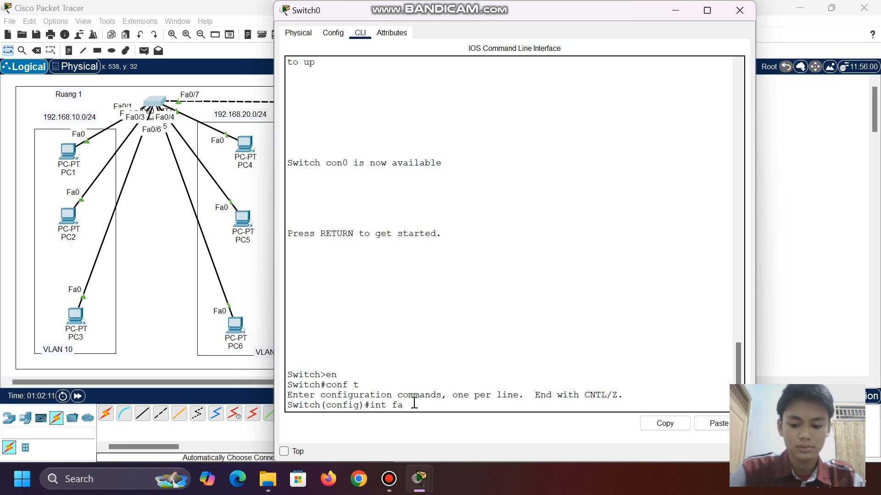
type("0/")
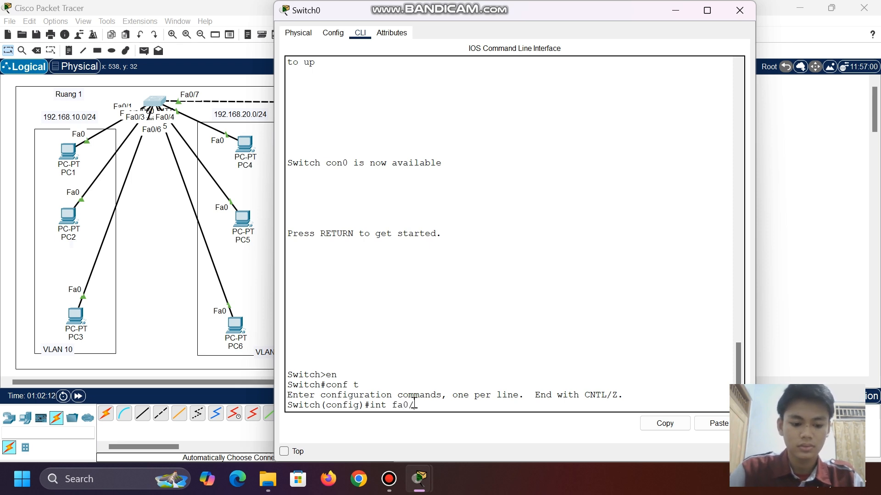
type("7")
key("Return")
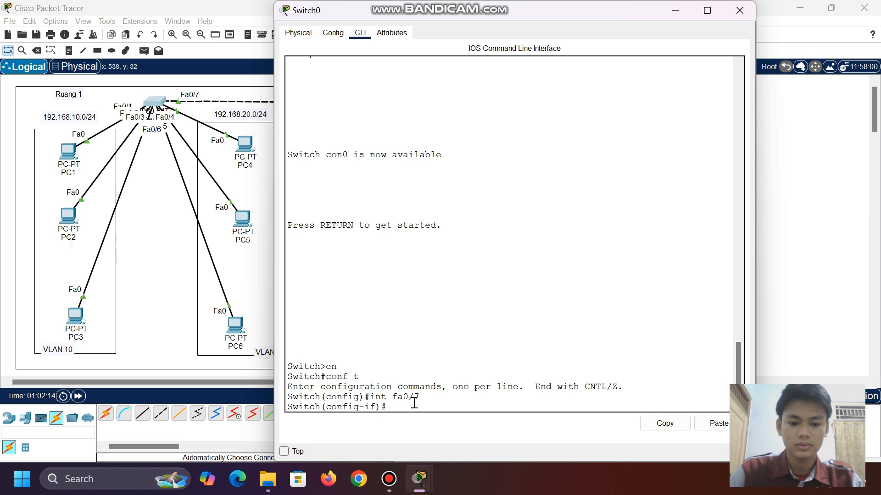
Set Switch0 port fa0/7 to trunk mode with switchport mode trunk and exit to global configuration mode
type("s")
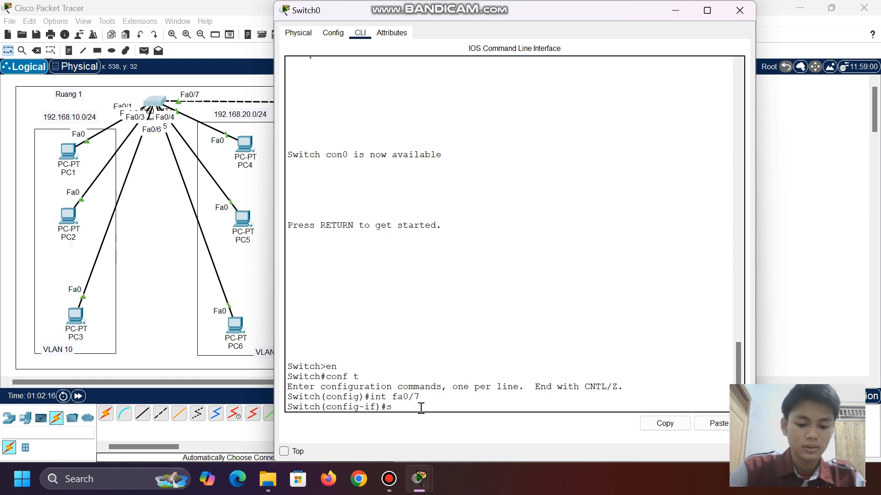
type("wi")
key("Tab")
type("mof")
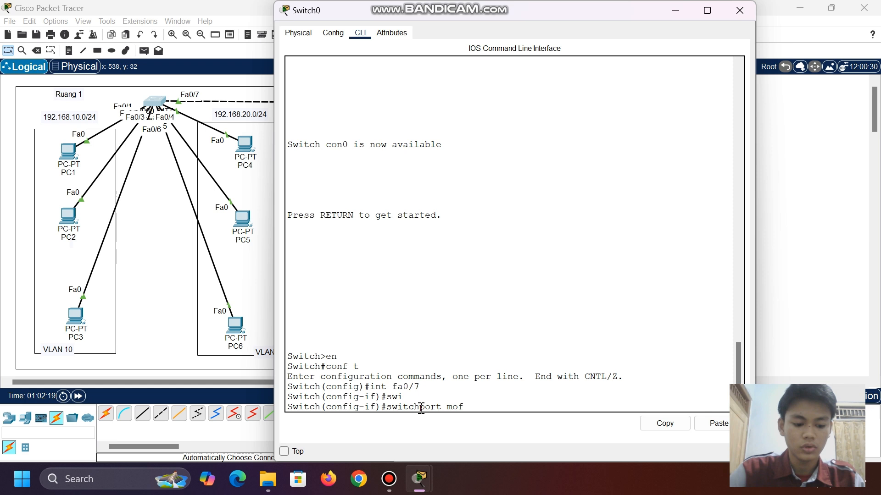
key("Tab")
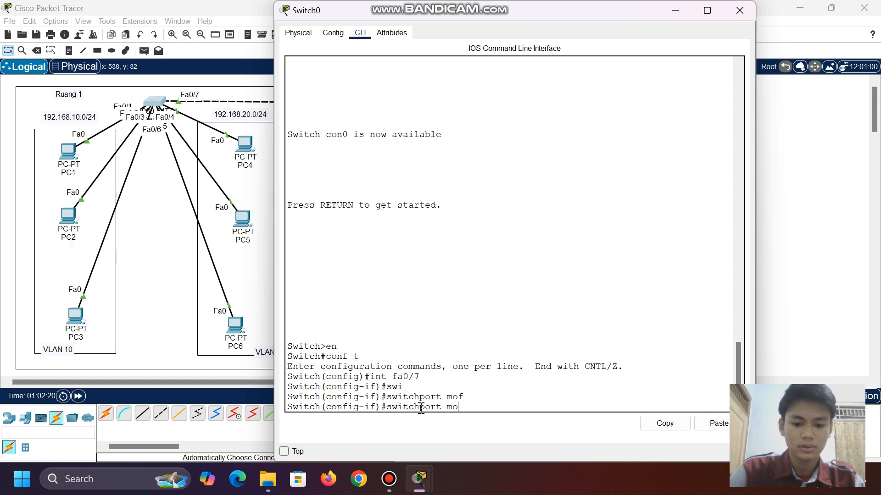
type("de t")
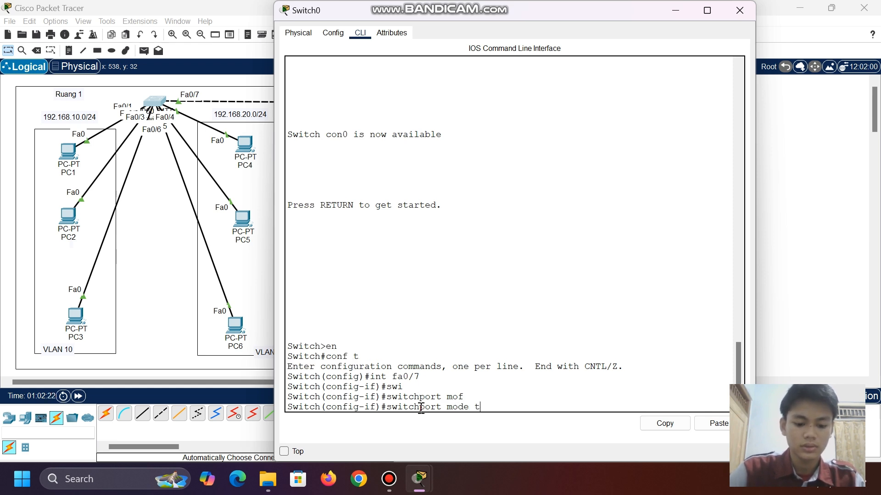
type("r")
key("Tab")
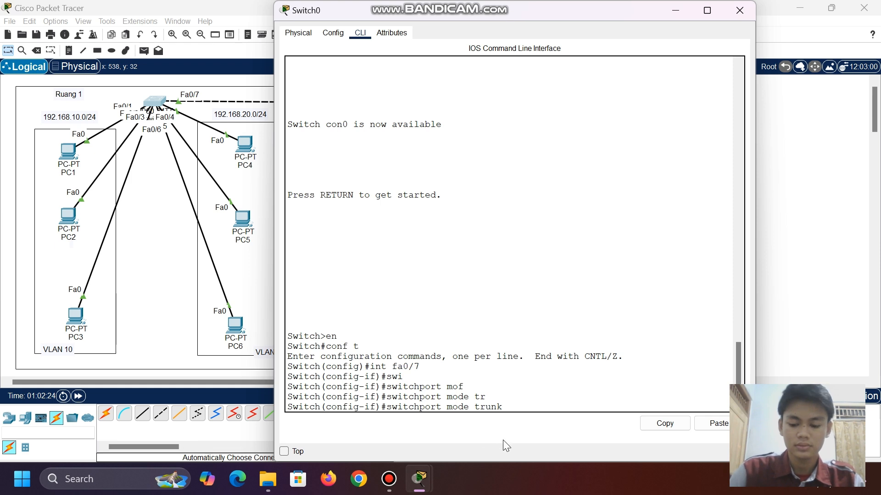
key("Return")
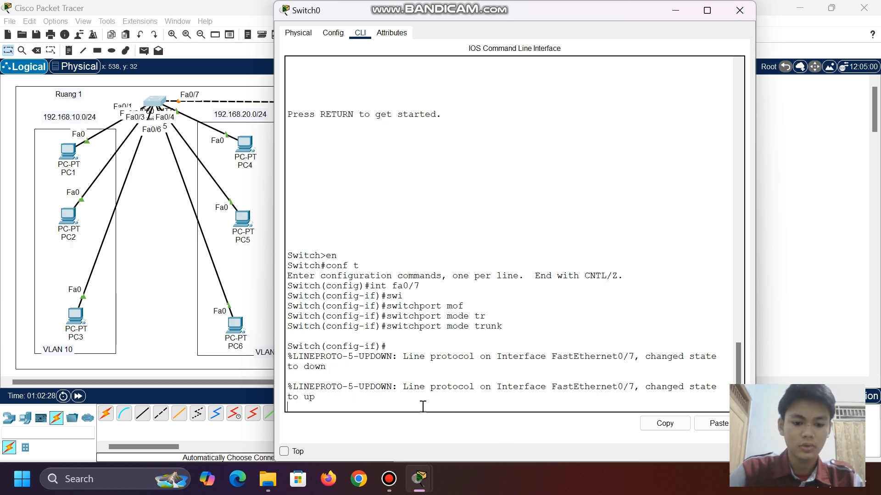
key("Return")
type("exit")
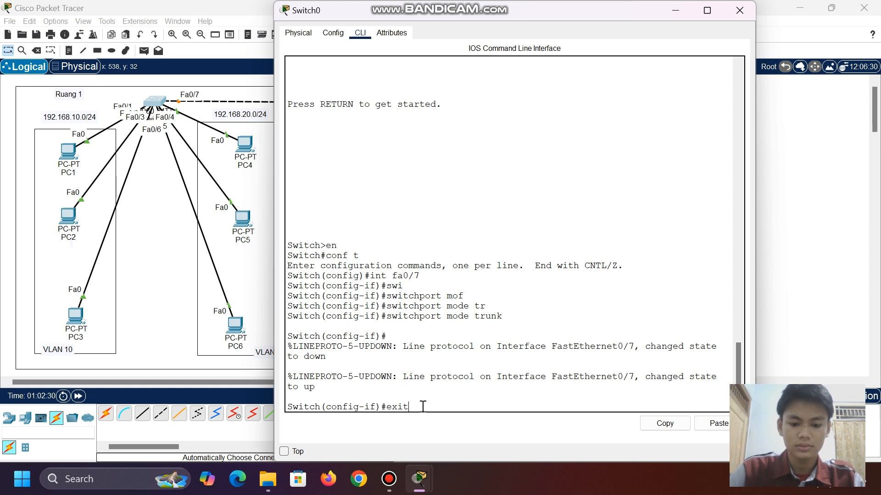
key("Return")
Check the trunk status of Switch0's interfaces with do show int trunk
type("do show")
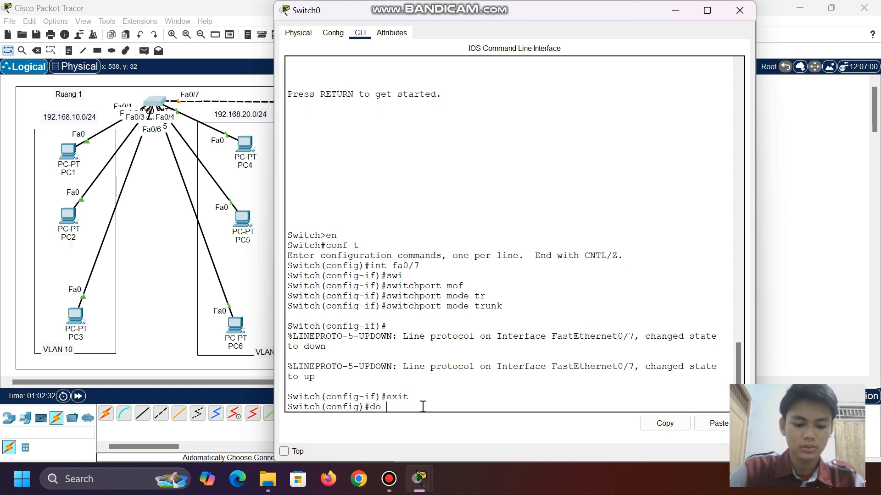
type("v")
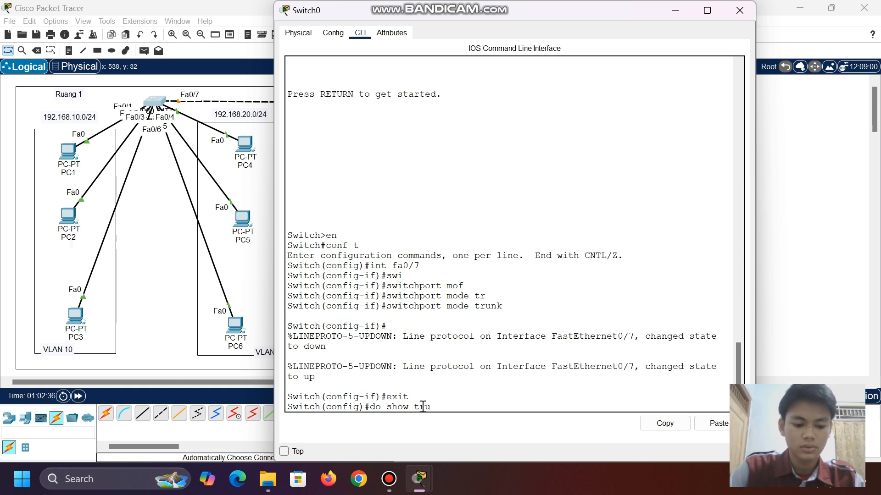
key("Tab")
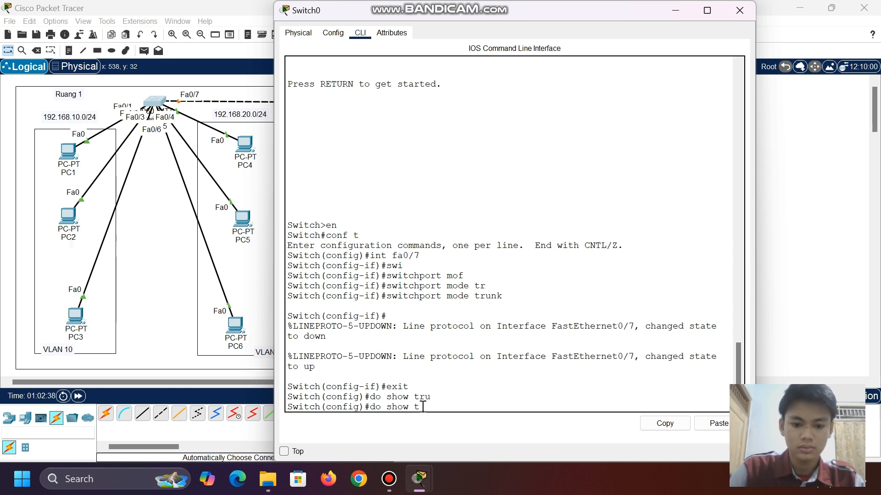
key("BackSpace")
type("int")
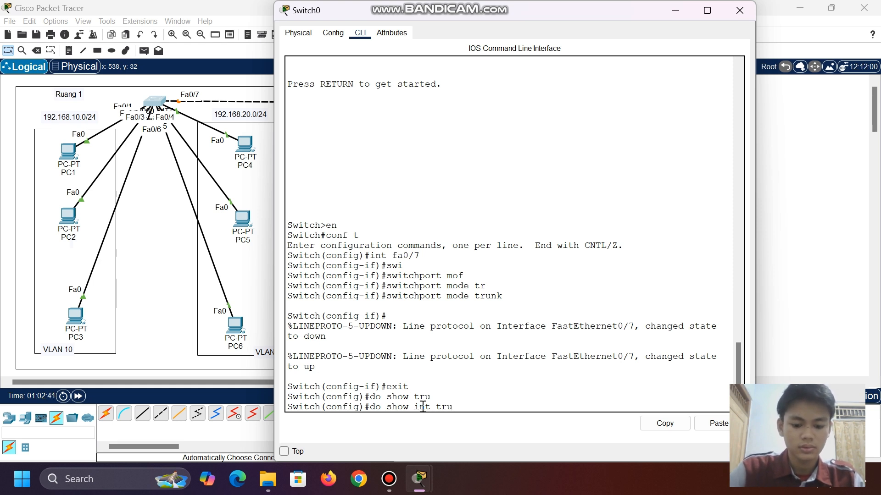
type(" trunk")
key("Return")
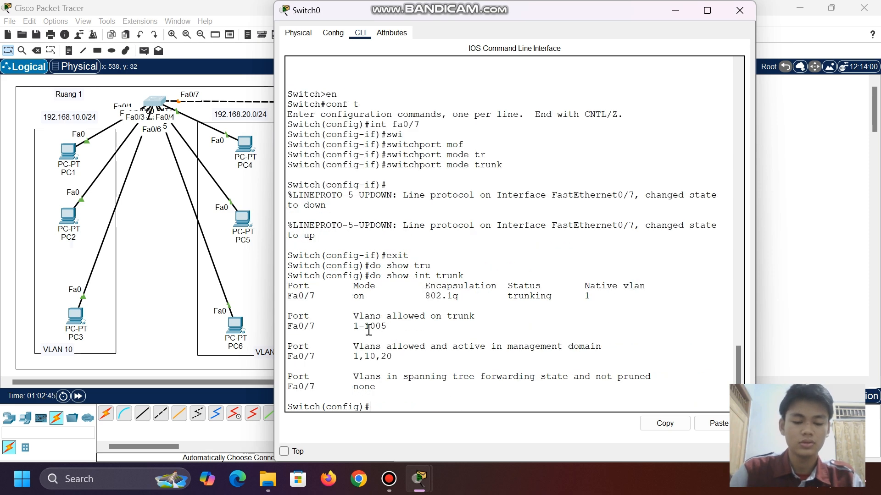
Examine the fa0/7 trunk entry in Switch0's command output and minimize the switch window
left_click_drag(291, 296, 513, 294)
left_click(512, 294)
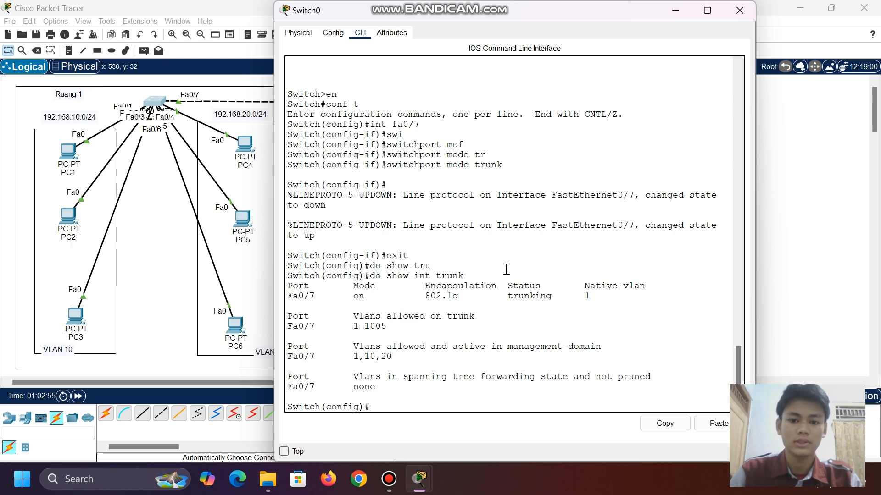
left_click(675, 11)
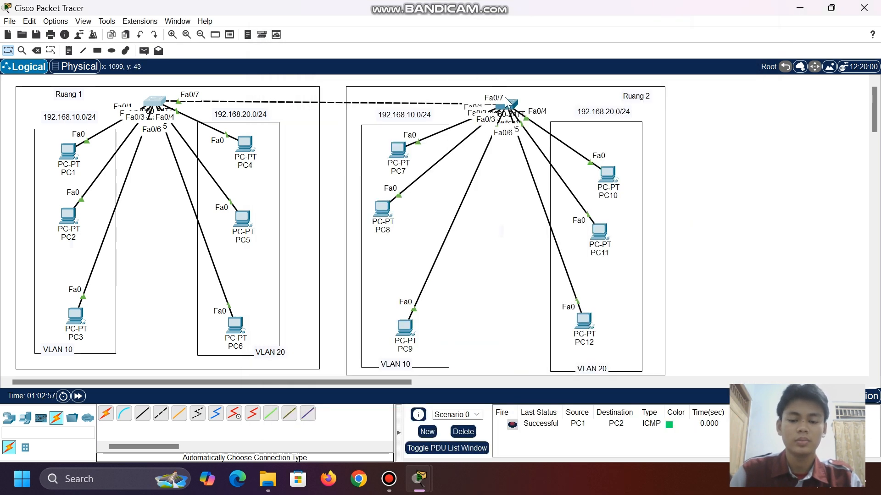
Open the CLI of Switch1 in Ruang 2 and enter interface configuration for fa0/7 with int fa0/7
left_click(509, 106)
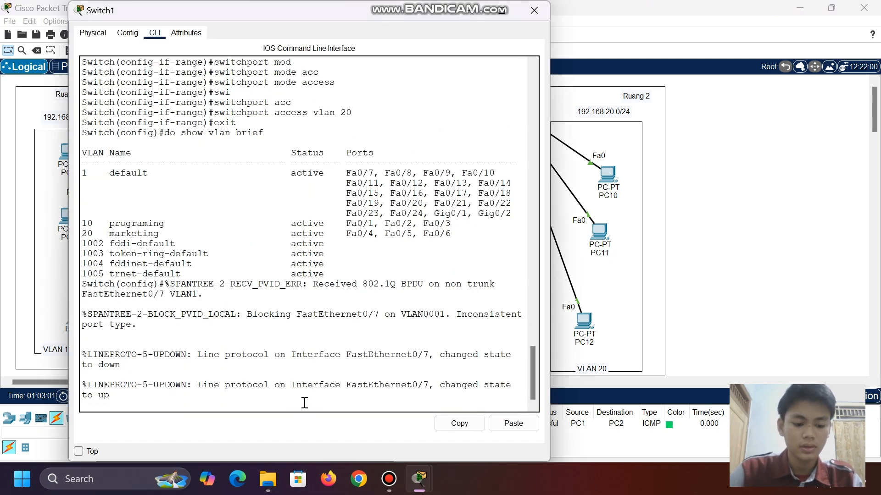
key("Return")
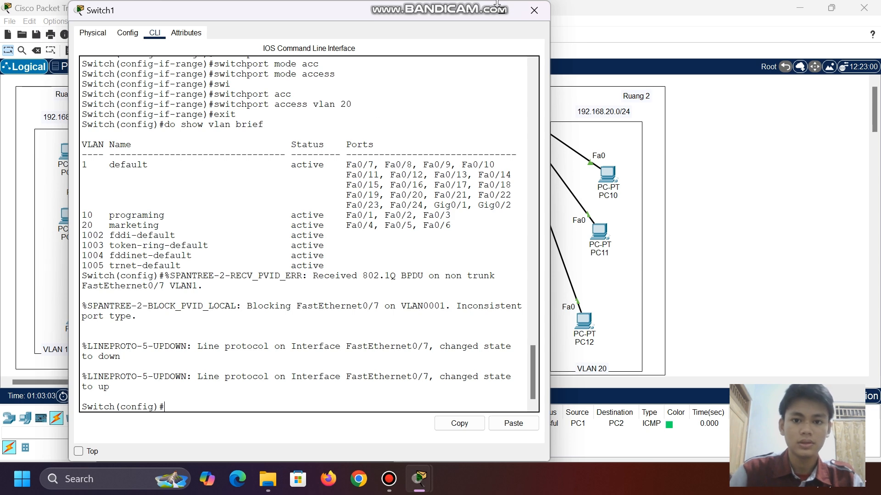
left_click(460, 10)
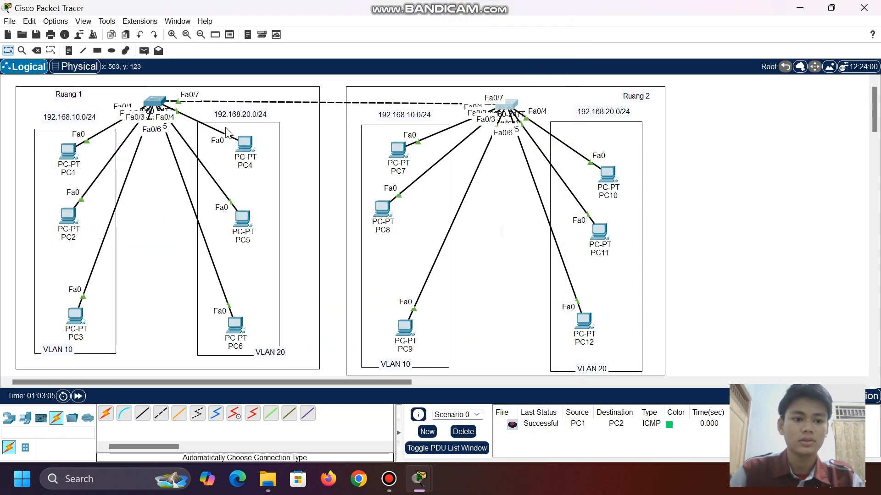
left_click(508, 106)
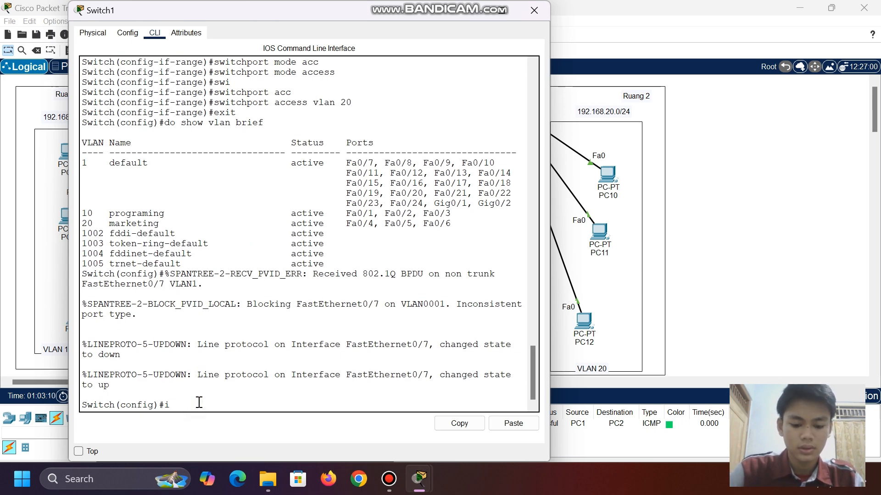
type("int fa")
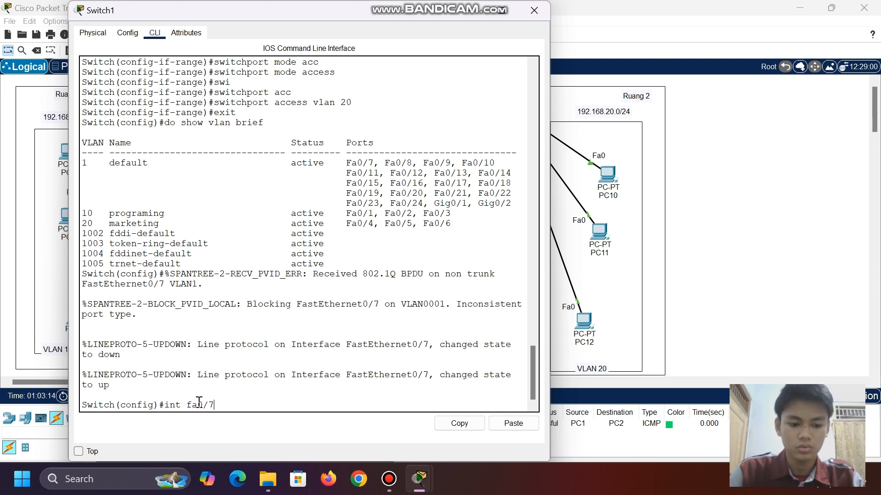
type("0/7")
key("Return")
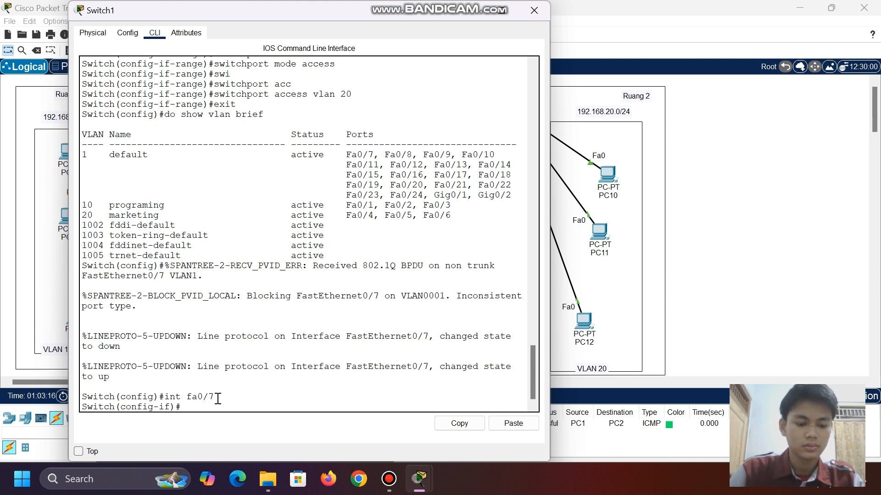
Set Switch1 port fa0/7 to trunk mode with switchport mode trunk and exit to global configuration mode
type("swi")
key("Tab")
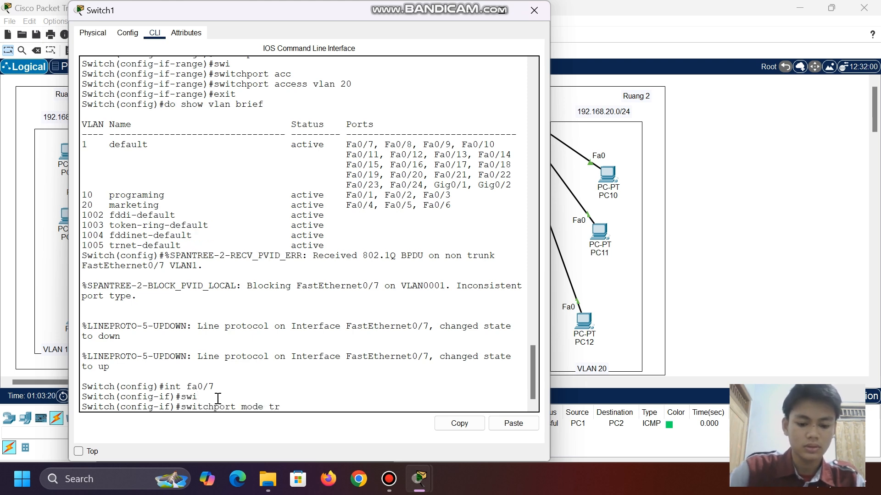
key("Return")
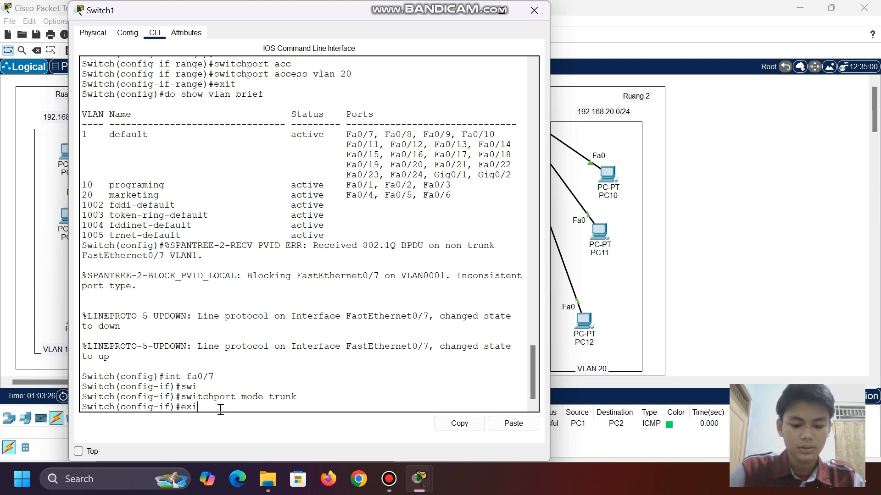
key("Return")
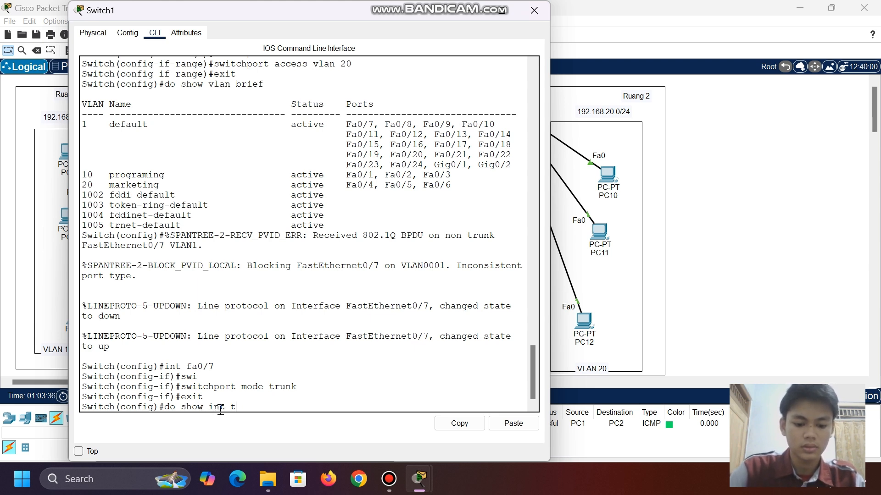
Check the trunk status of Switch1's interfaces with do show int trunk, and close the switch window
type("runk")
key("Return")
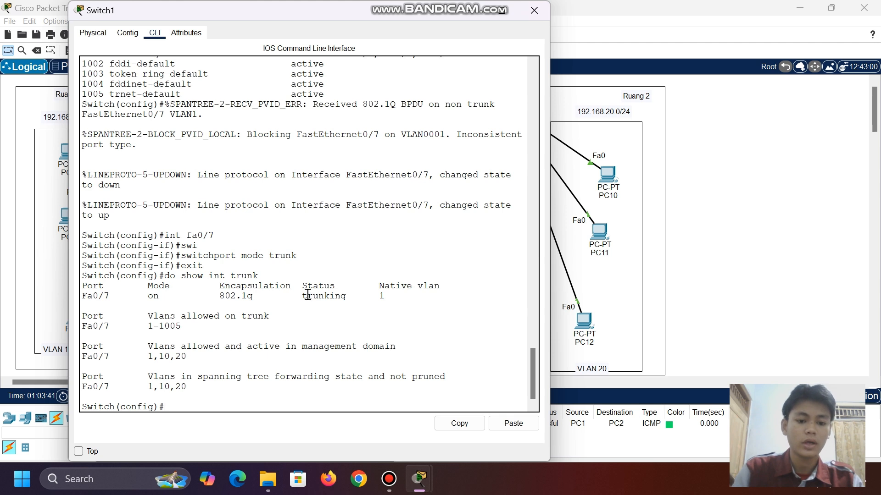
left_click_drag(298, 299, 349, 296)
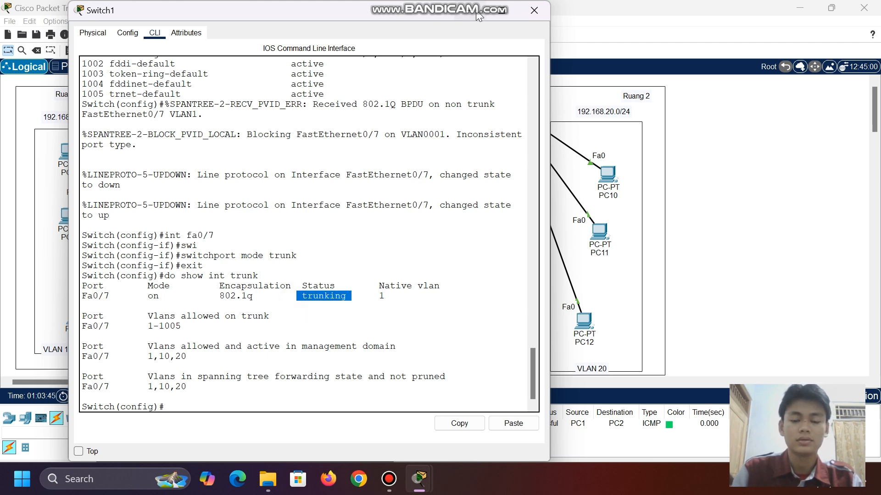
left_click(534, 10)
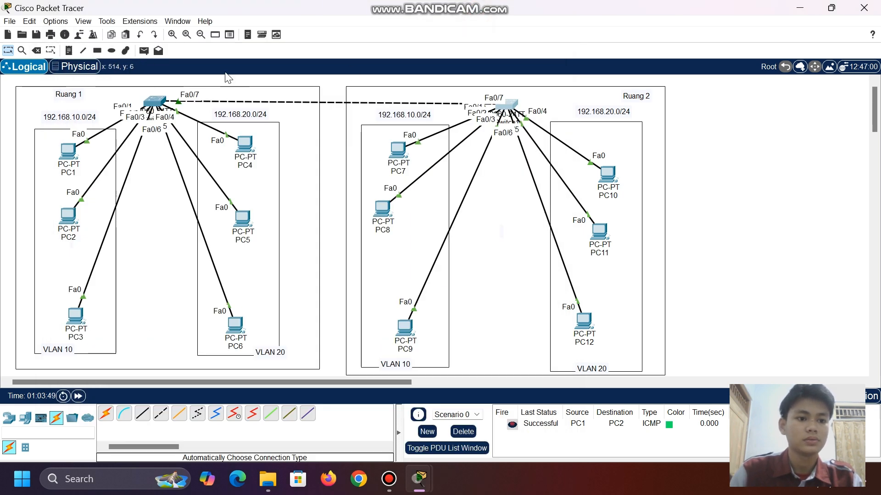
Delete the earlier PC1-to-PC2 test scenario and send a simple PDU from PC1 to PC7 in Ruang 2
left_click(144, 51)
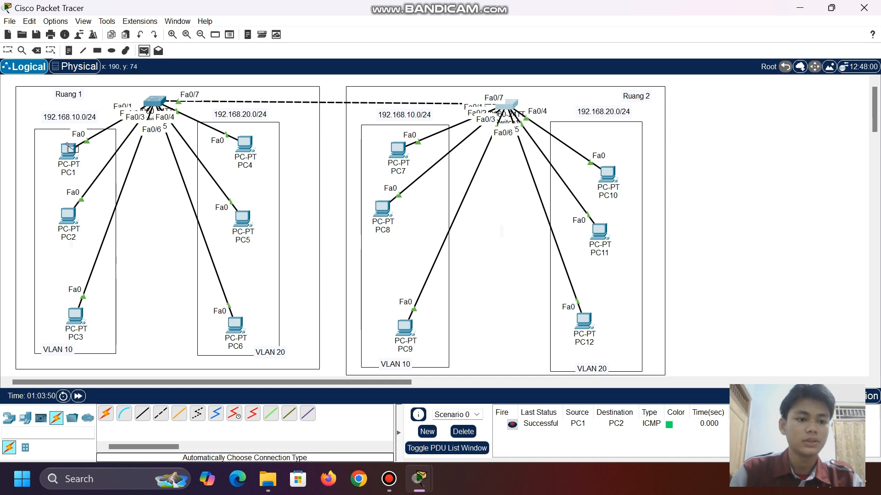
left_click(73, 153)
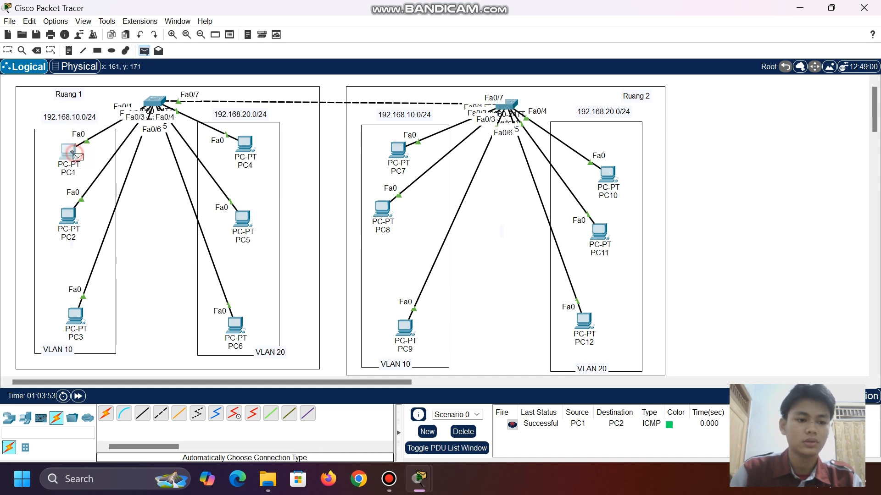
left_click(463, 431)
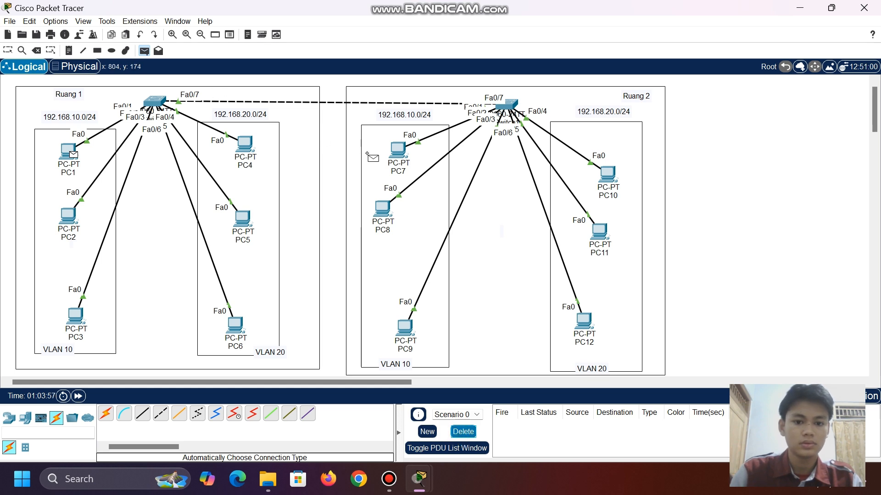
left_click(400, 157)
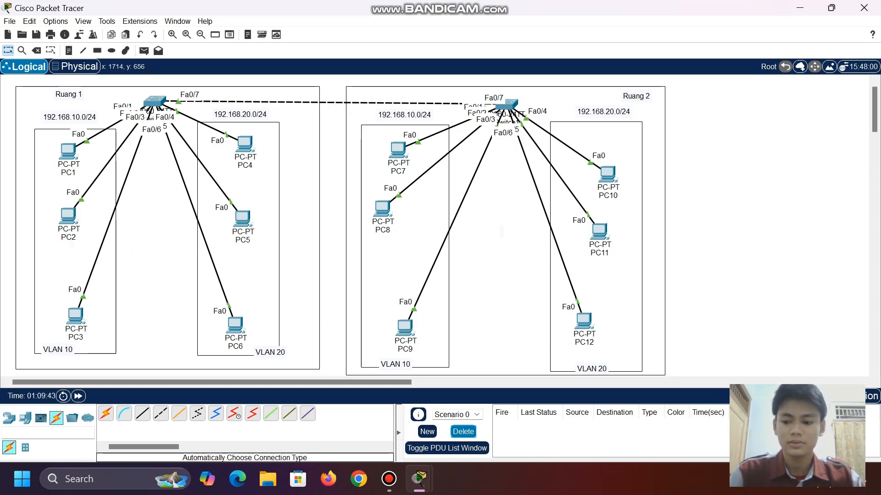
Switch to simulation mode, narrow the simulation panel, and add a simple PDU from PC3 to PC9
left_click(853, 396)
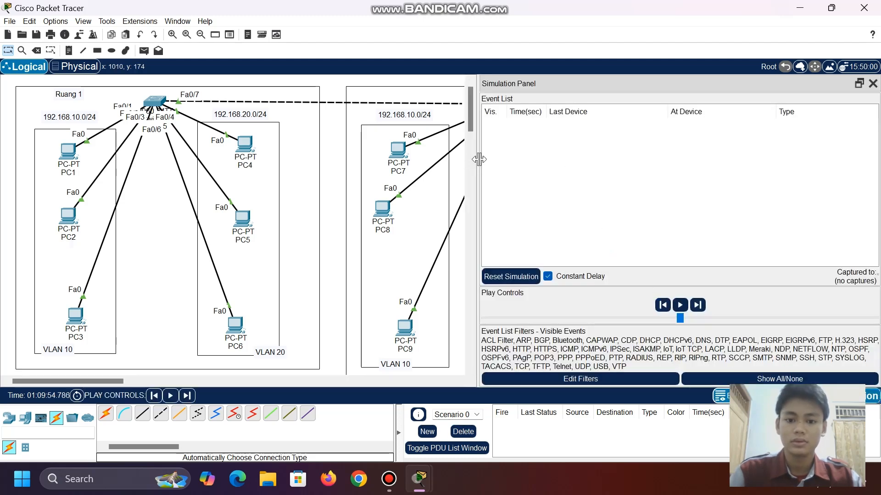
left_click_drag(477, 163, 525, 162)
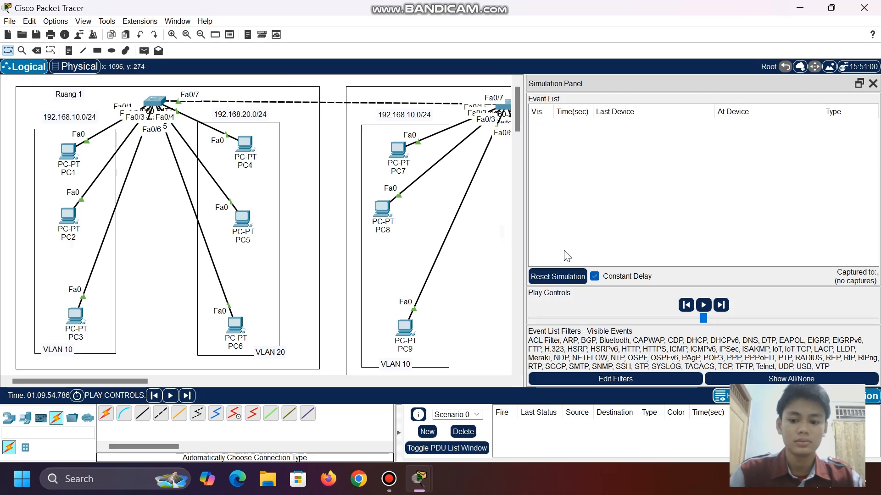
left_click(144, 51)
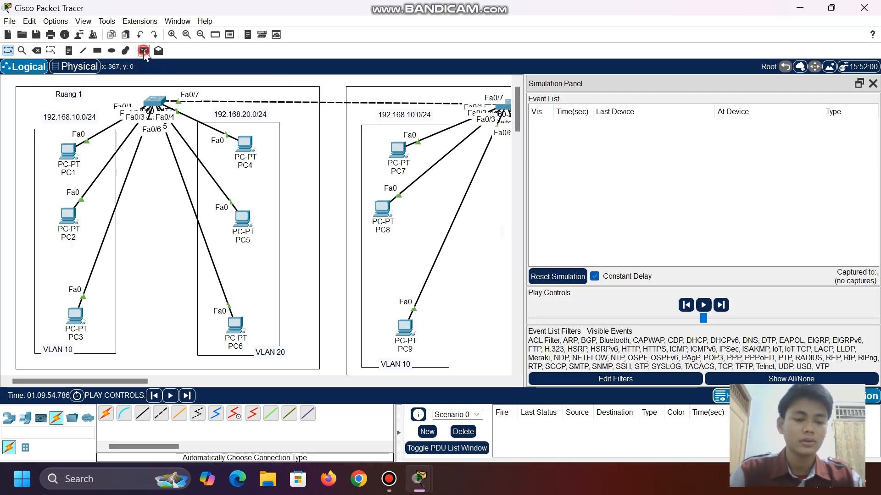
left_click(77, 317)
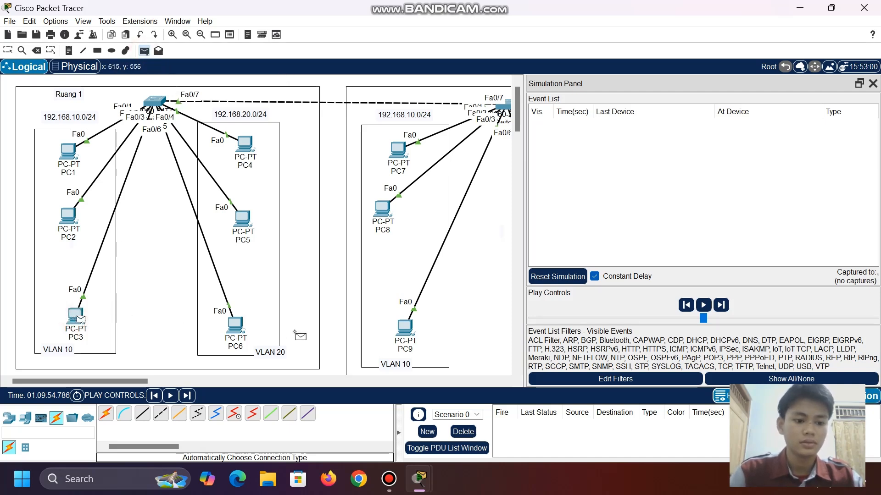
left_click(406, 332)
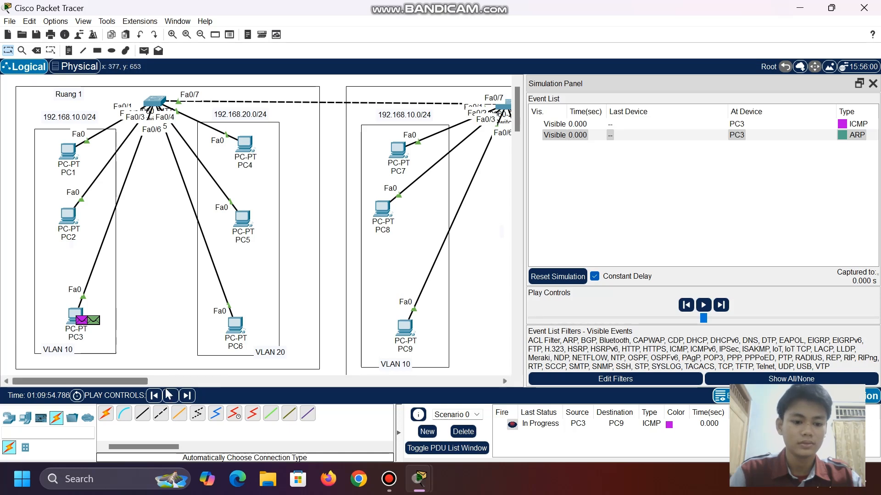
Step the simulation forward to follow the ARP exchange between PC3 and PC9 through both switches and back to PC3
left_click(187, 395)
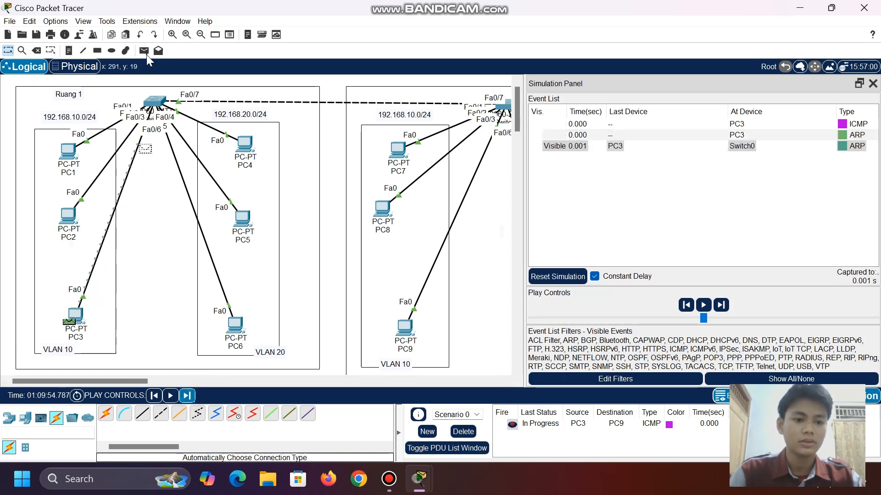
left_click(189, 397)
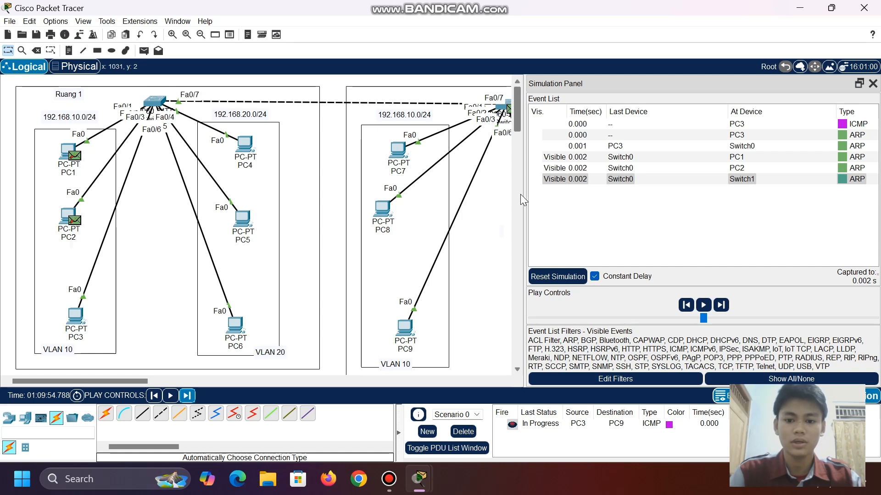
left_click_drag(526, 196, 555, 193)
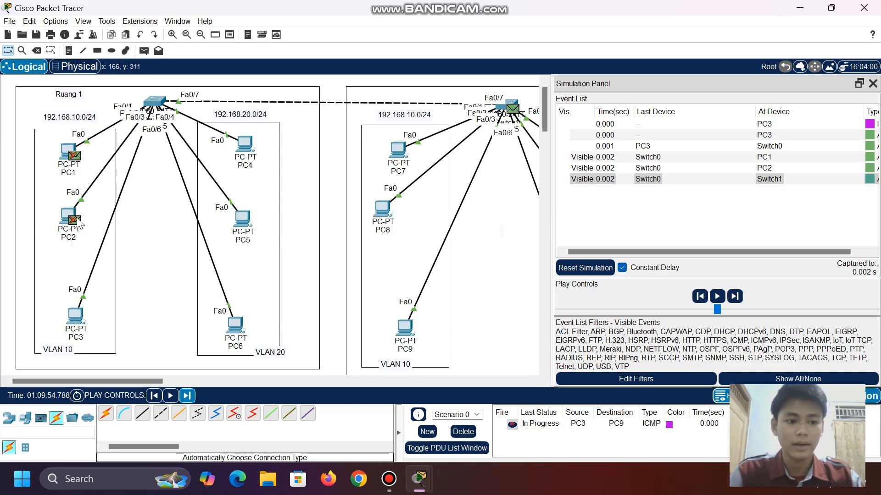
mouse_move(76, 219)
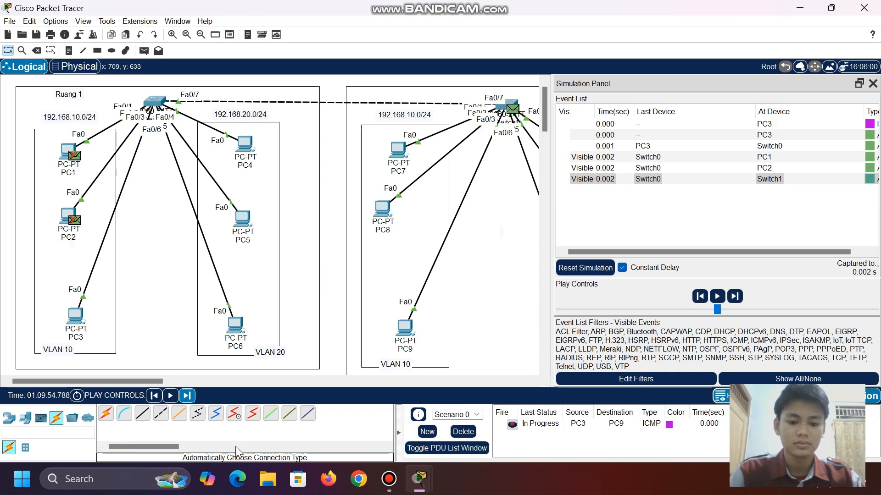
left_click(189, 396)
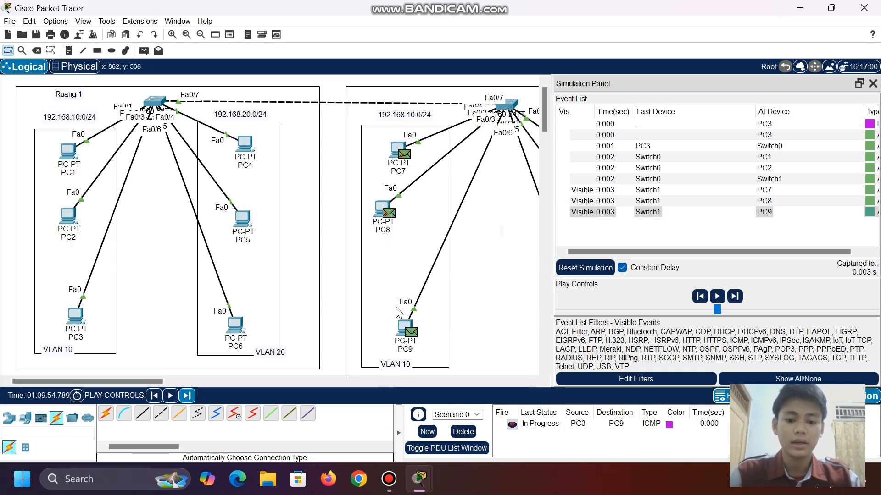
left_click(186, 395)
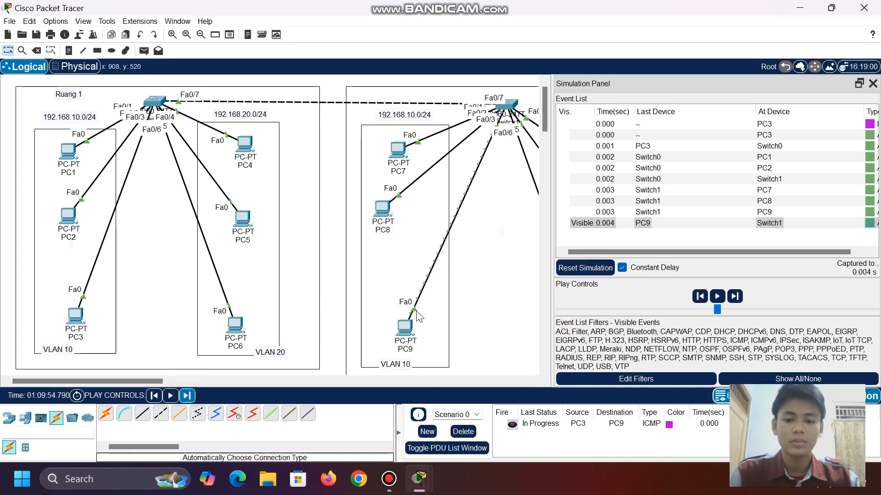
left_click(186, 396)
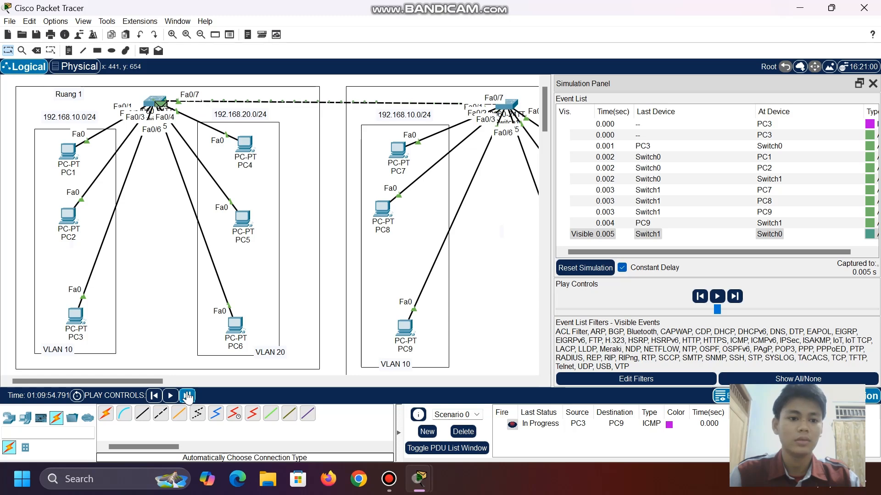
left_click(186, 396)
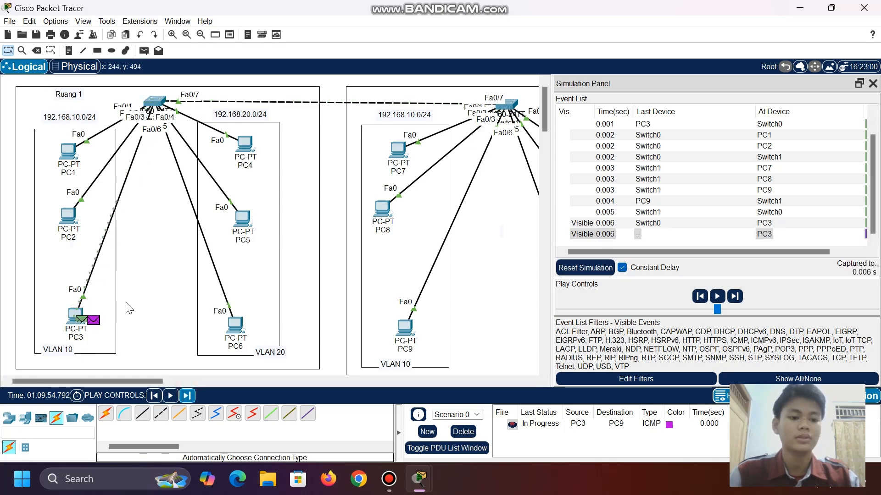
Examine the event types in the event list and step the ICMP packet forward from PC3 through both switches to PC9
scroll(746, 158, "right", 2)
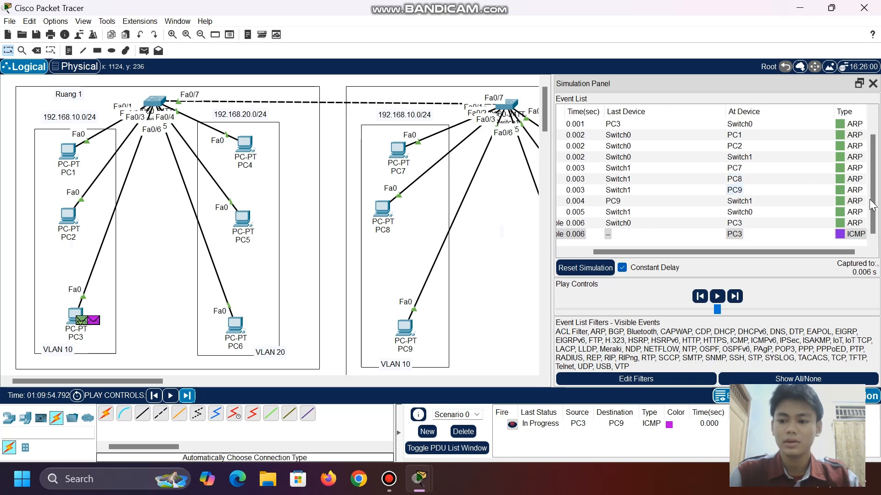
left_click(186, 399)
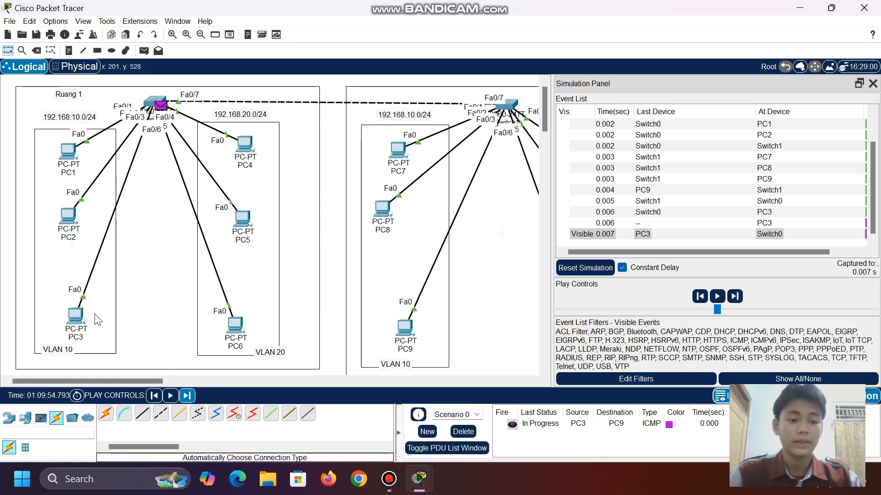
left_click(187, 395)
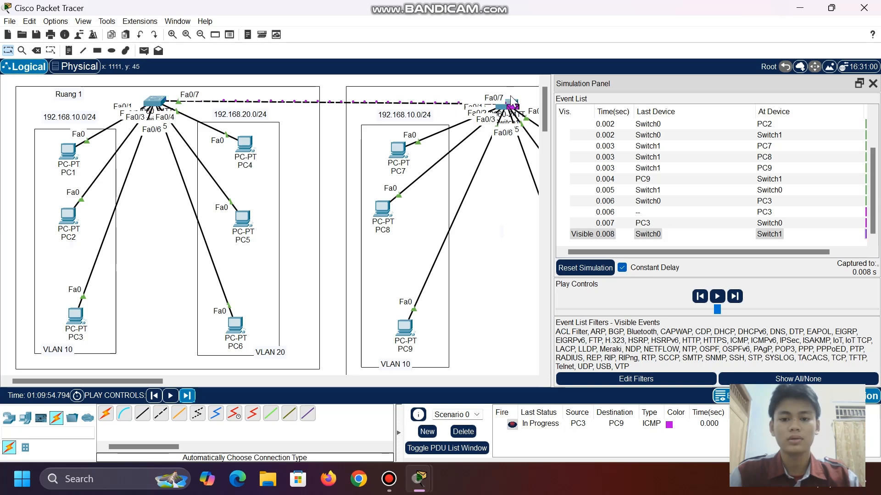
left_click(187, 395)
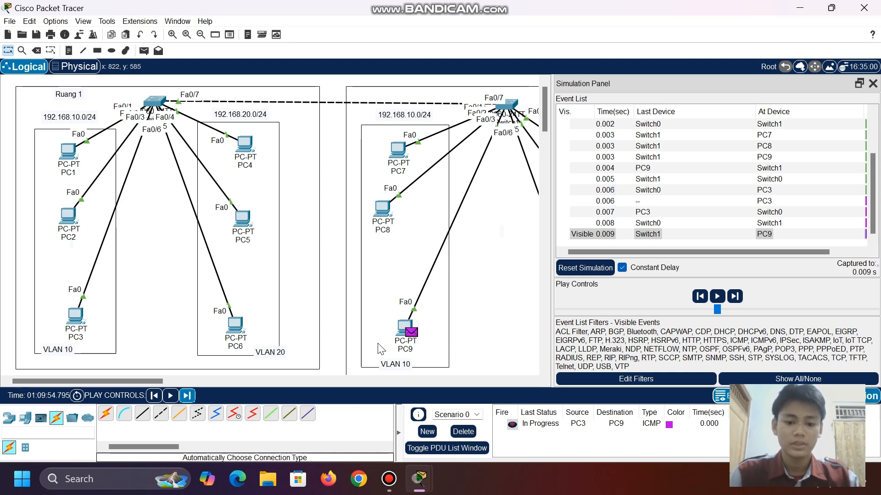
Step the simulation forward to follow the ICMP reply from PC9 through both switches back to PC3
left_click(188, 395)
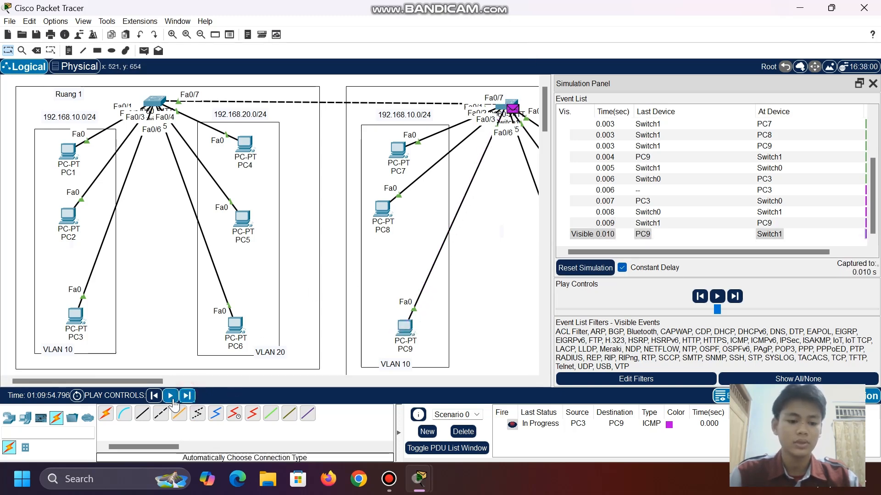
left_click(187, 395)
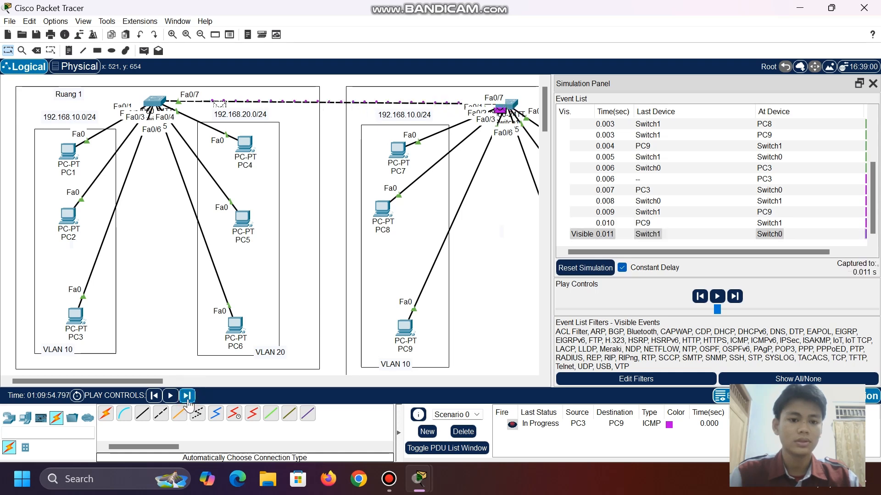
left_click(188, 397)
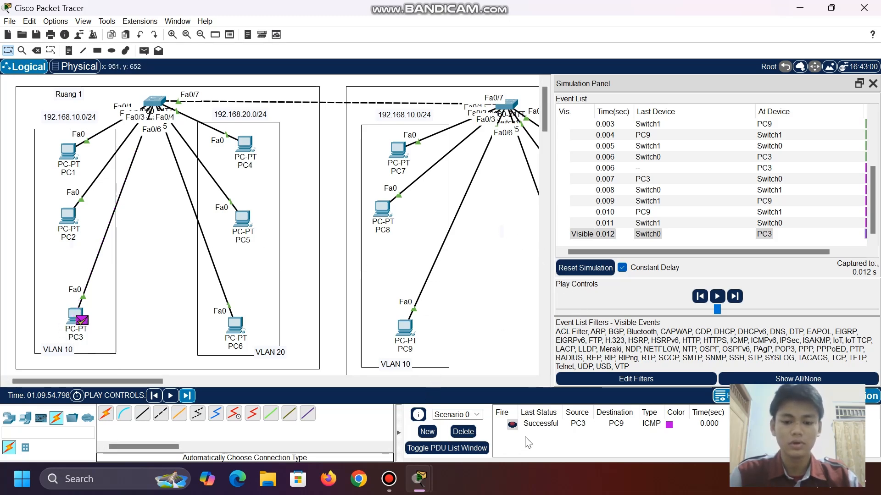
Delete the PC3-to-PC9 test scenario, narrow the simulation panel, and add a simple PDU from PC6 to PC10
left_click(458, 433)
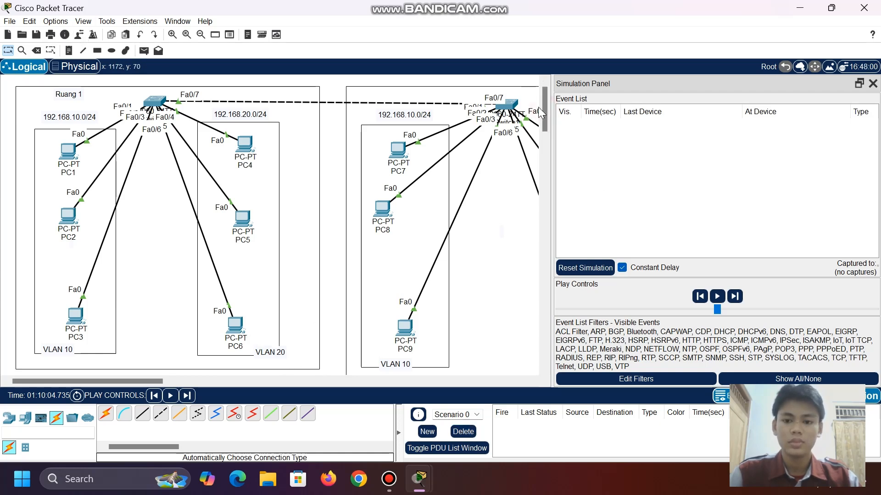
left_click_drag(546, 110, 583, 45)
left_click_drag(553, 157, 652, 156)
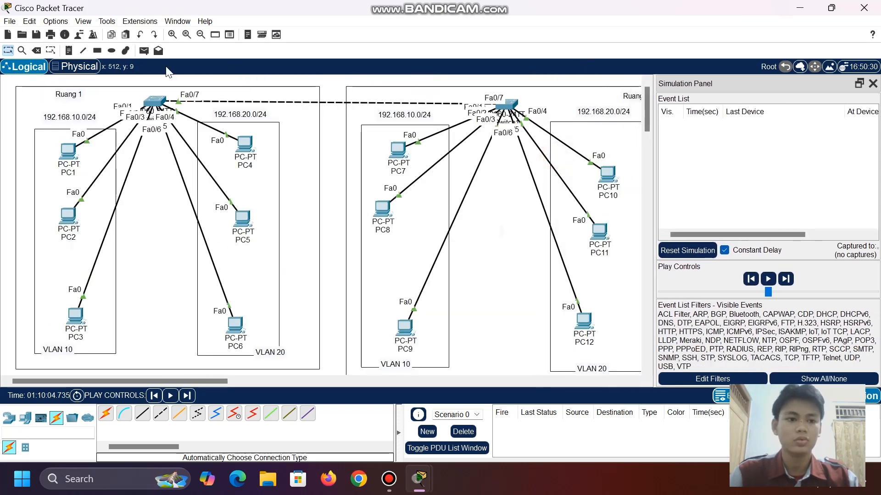
left_click(144, 51)
left_click(235, 322)
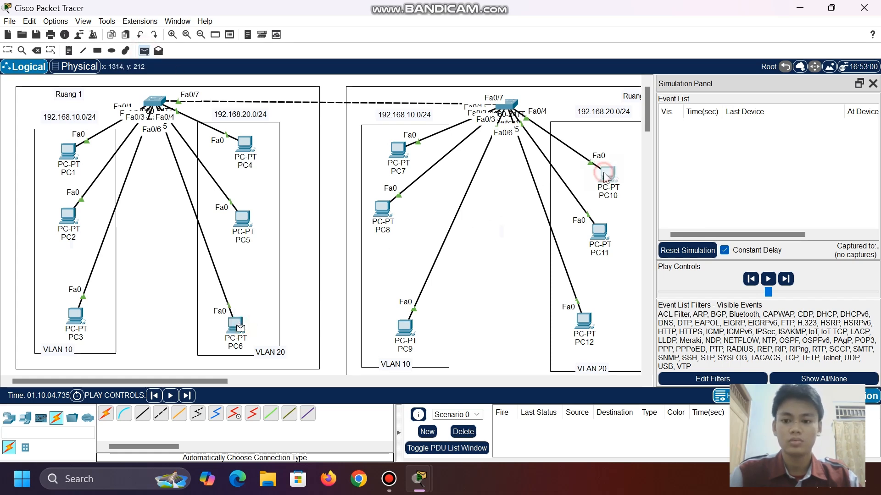
left_click(604, 172)
scroll(806, 128, "right", 3)
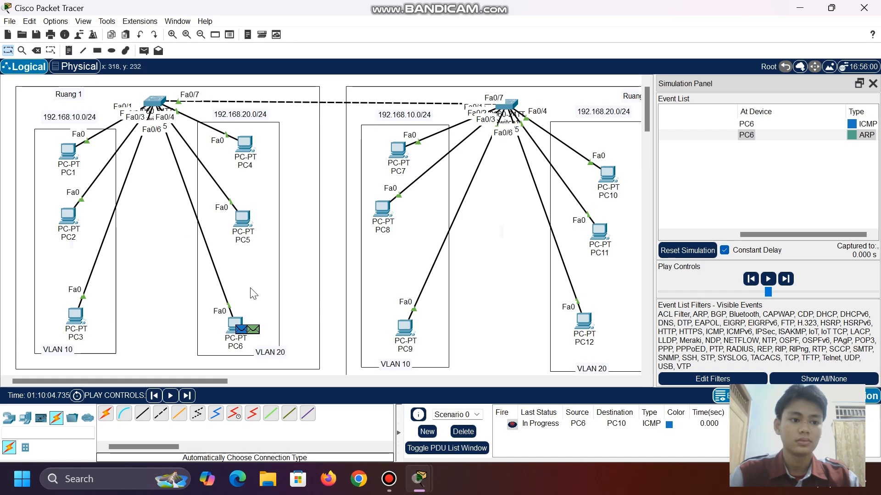
Step the simulation forward through the ARP exchange between PC6 and PC10 until the reply reaches PC6
left_click(188, 396)
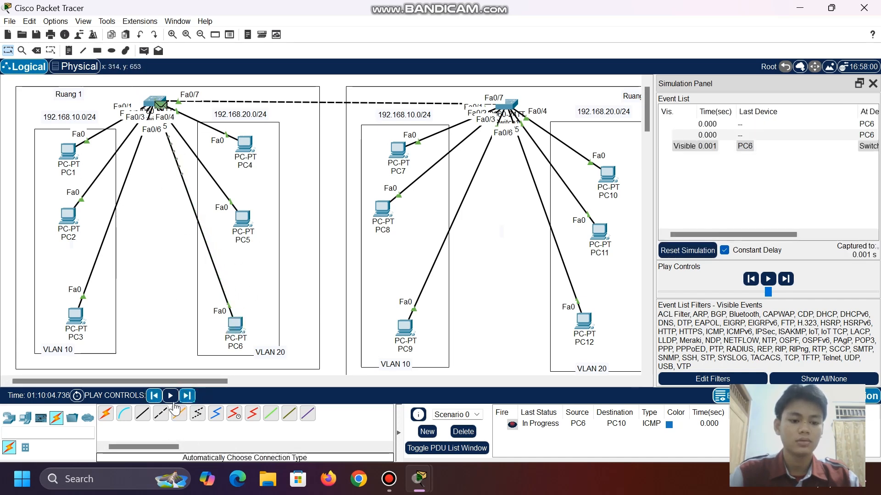
left_click(187, 396)
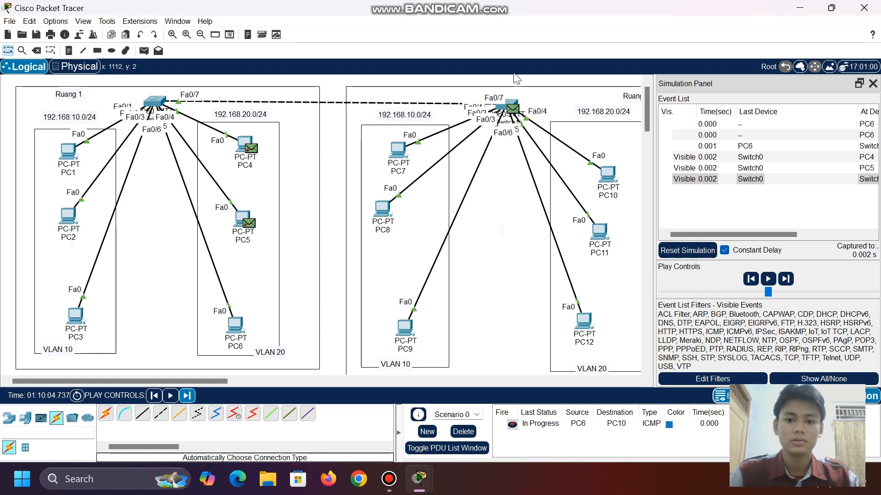
left_click(188, 397)
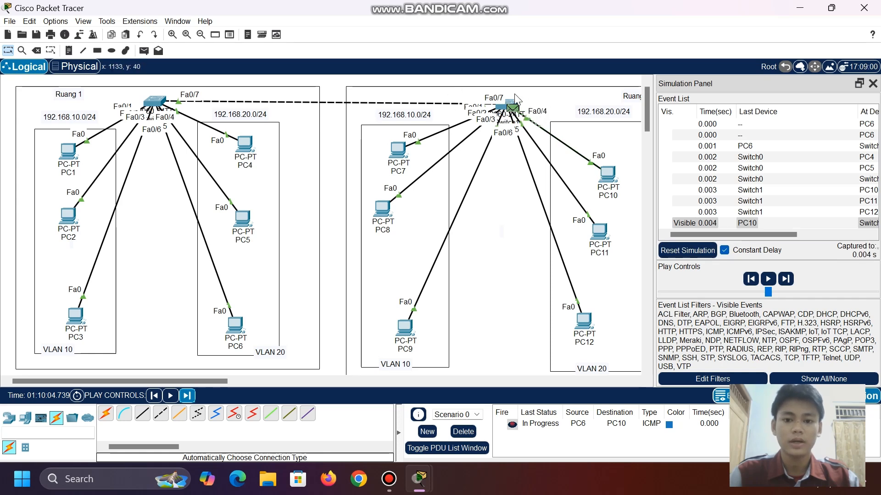
left_click(187, 397)
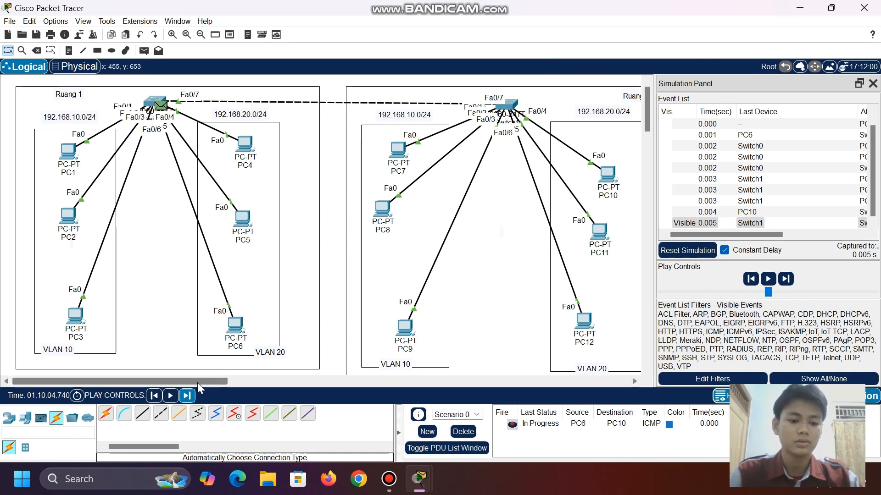
left_click(187, 397)
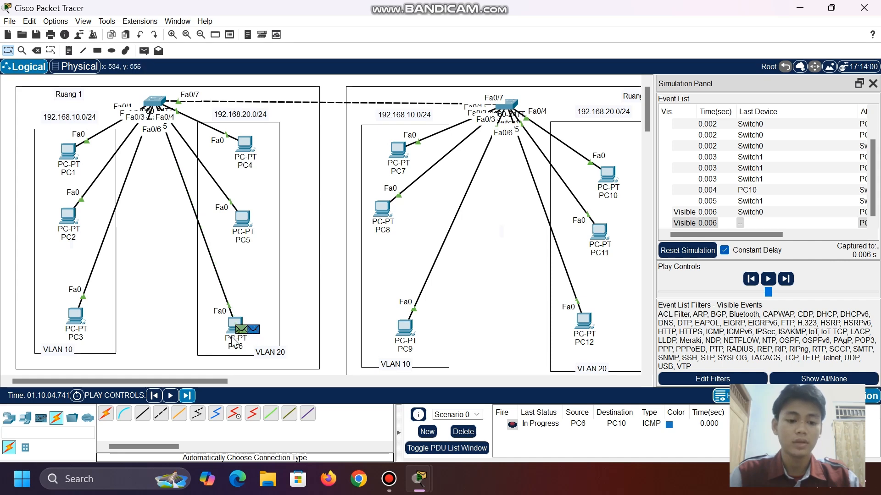
Step the ICMP packet forward from PC6 through both switches to PC10 and its reply back to PC6
left_click(187, 395)
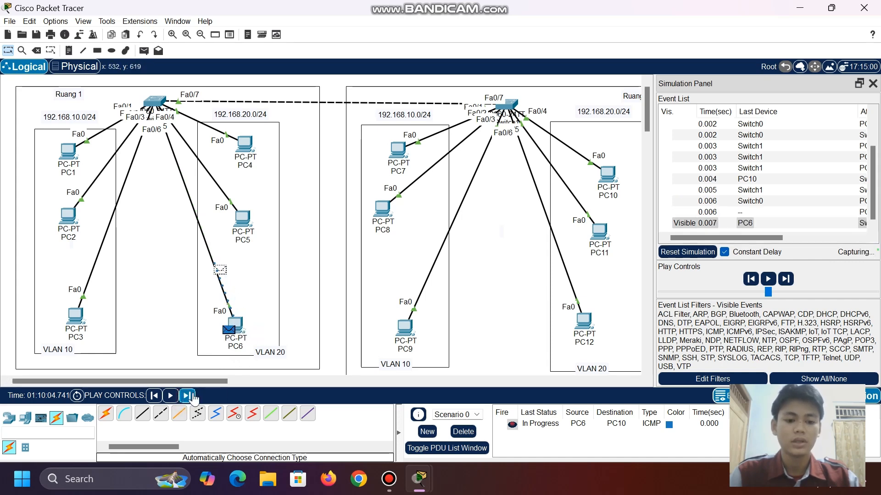
scroll(782, 153, "right", 5)
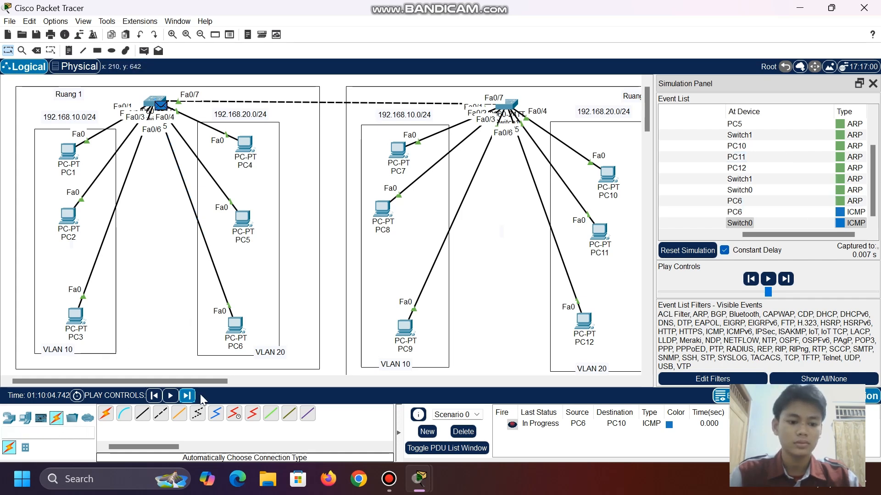
left_click(187, 396)
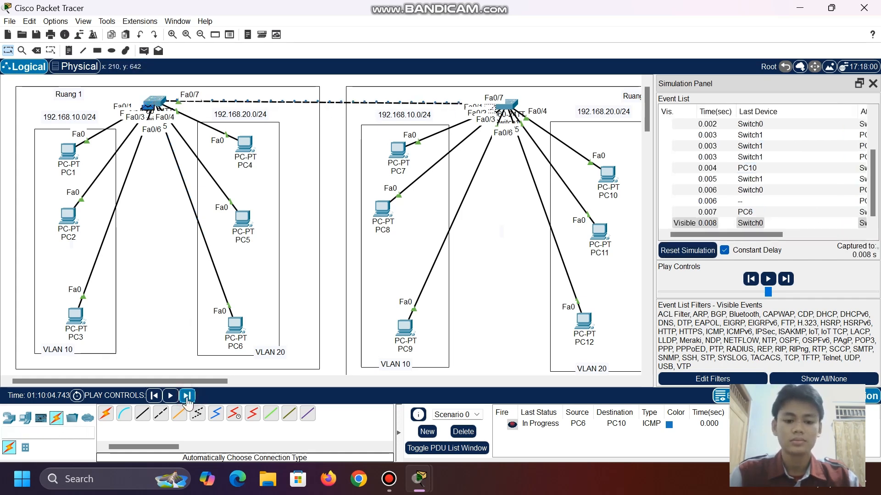
left_click(187, 398)
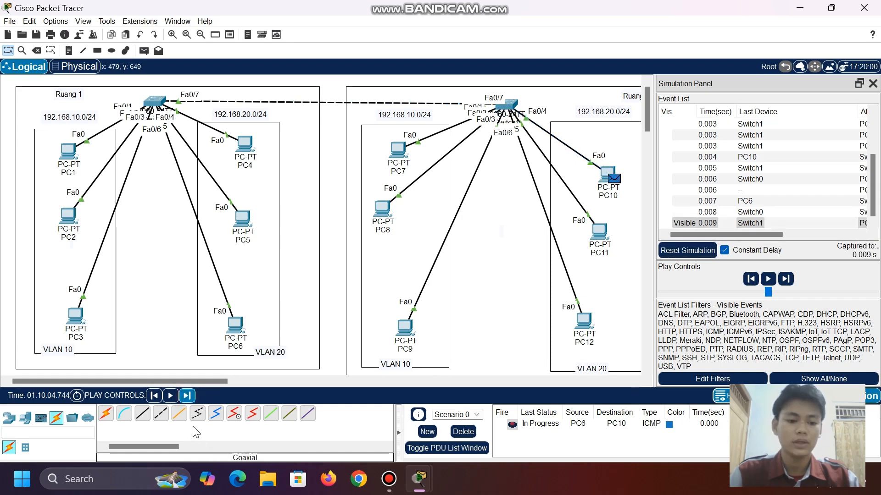
left_click(187, 397)
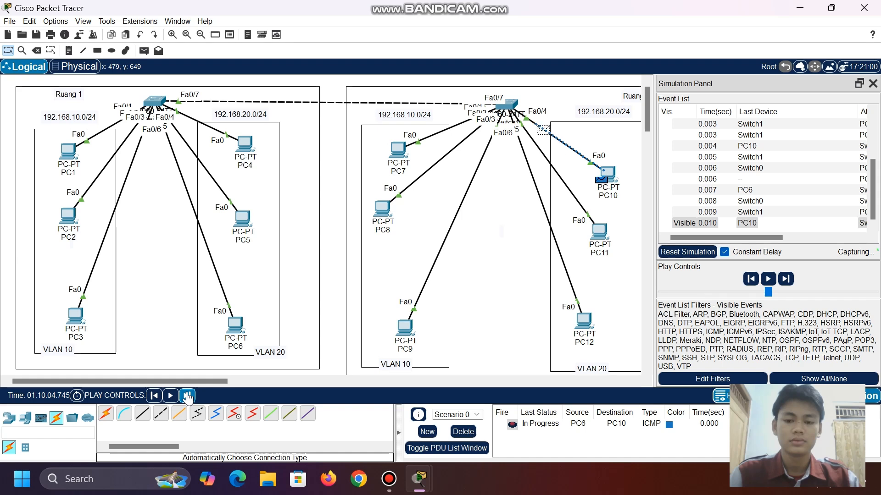
left_click(188, 397)
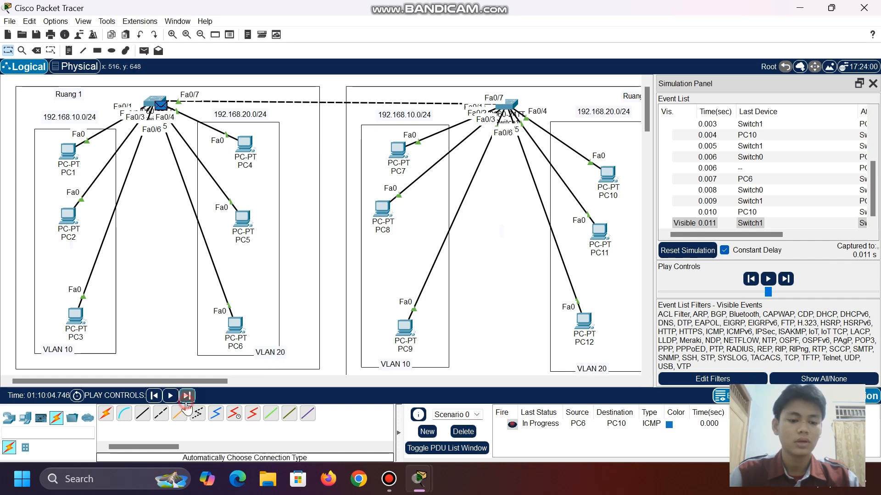
left_click(186, 397)
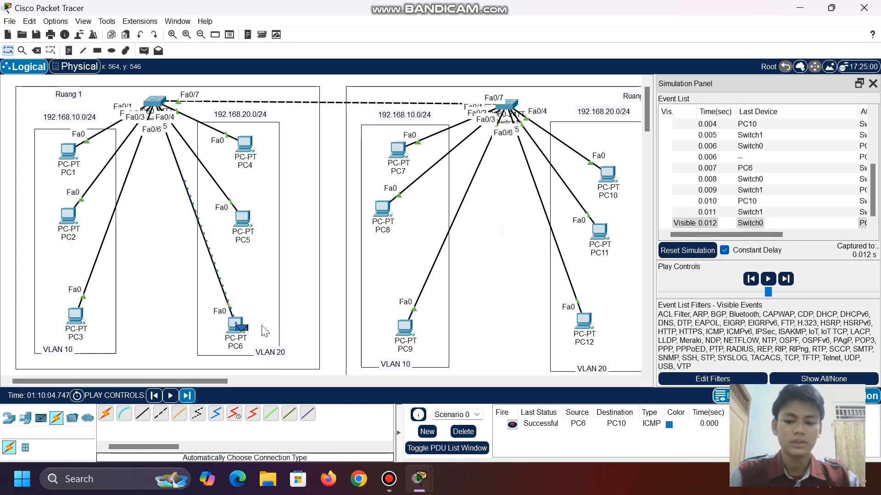
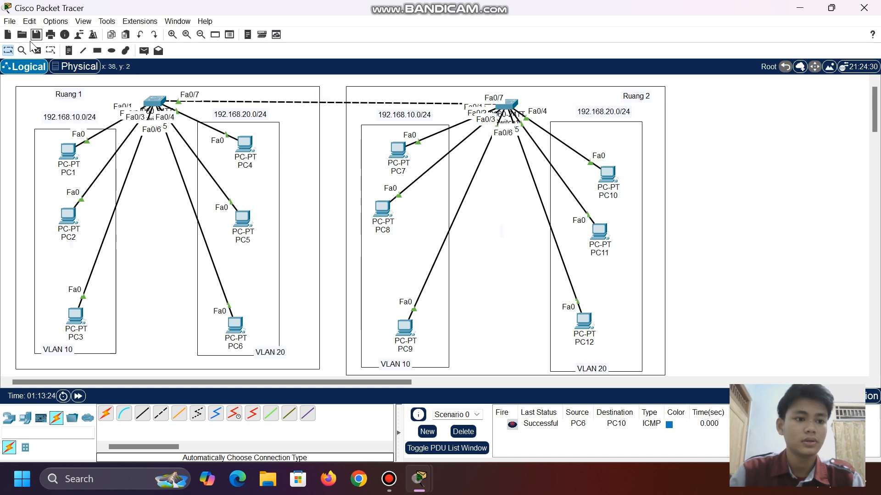
Add a "TRUNK" note and position it just above the link between the two switches, midway between the rooms
left_click(321, 90)
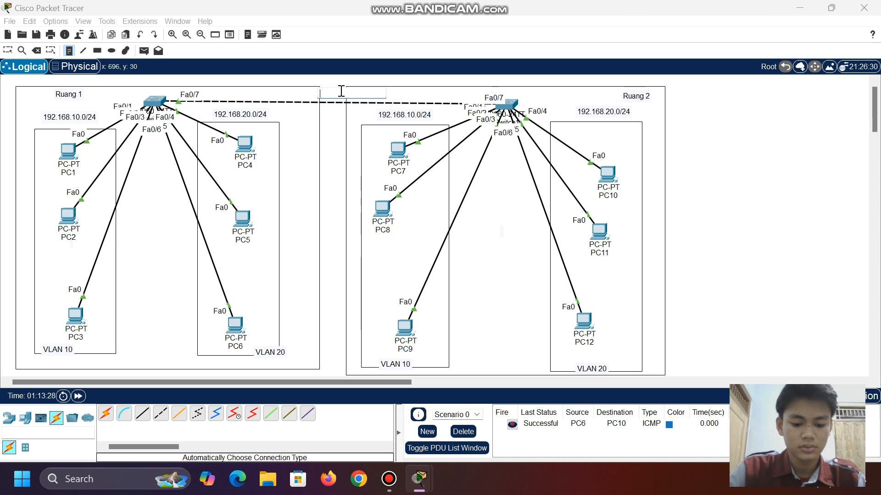
type("TRUN")
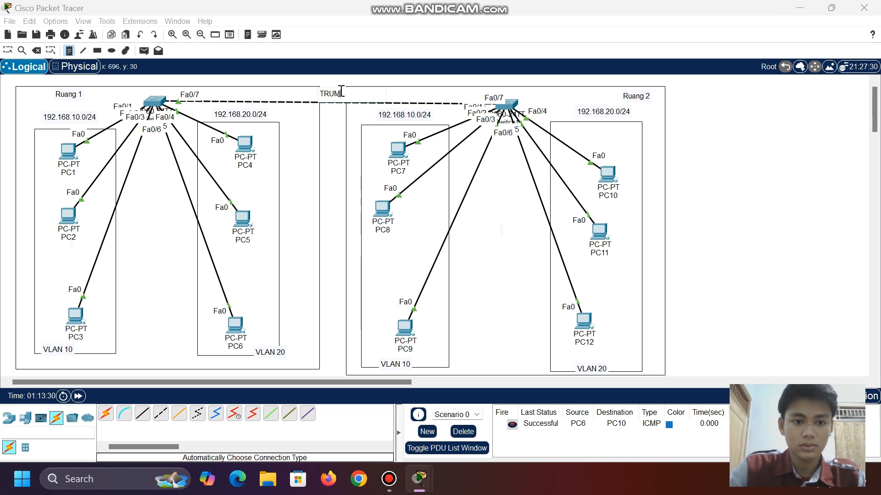
type("K")
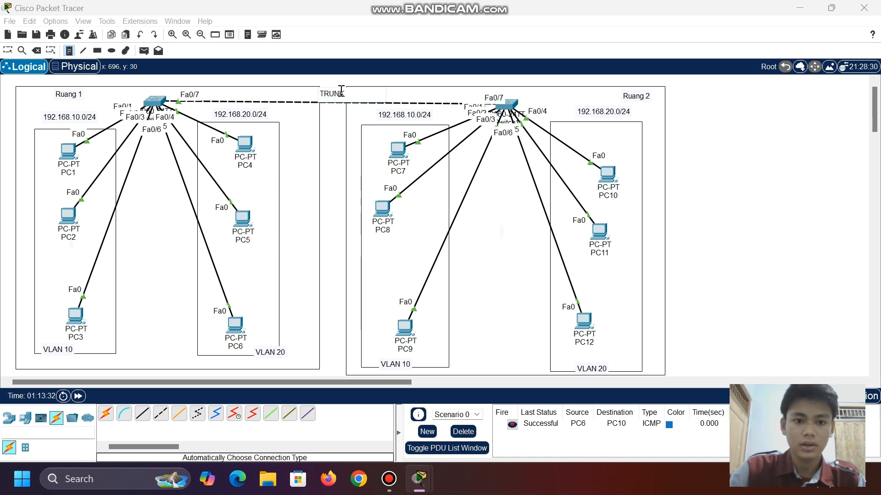
key("Escape")
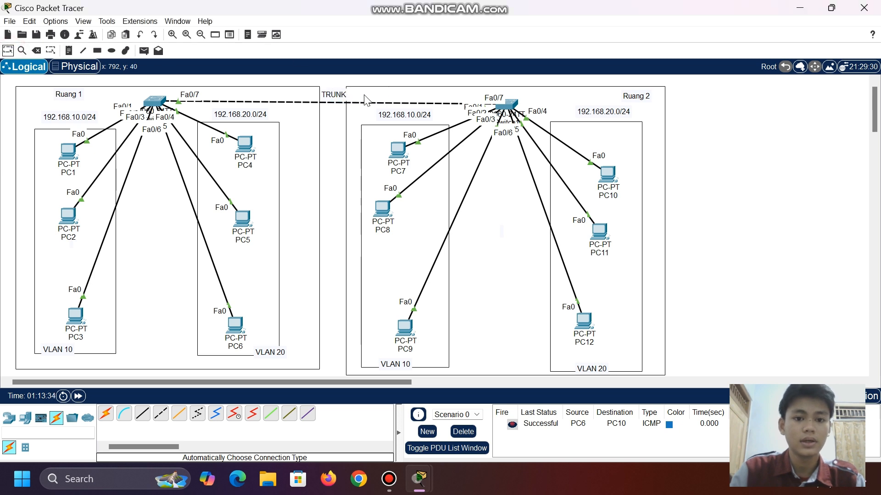
left_click_drag(343, 98, 341, 91)
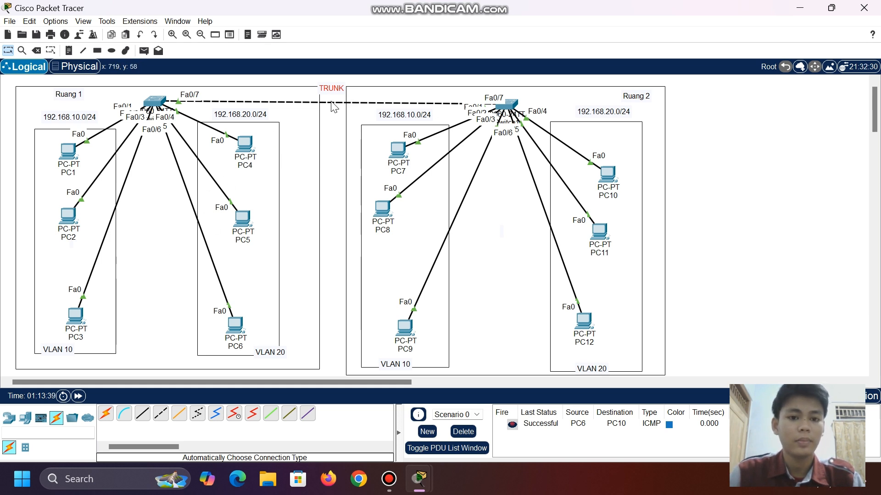
left_click_drag(332, 88, 335, 92)
Open the command line of Switch0 in Ruang 1 and enter global configuration mode with en and conf t
left_click(154, 102)
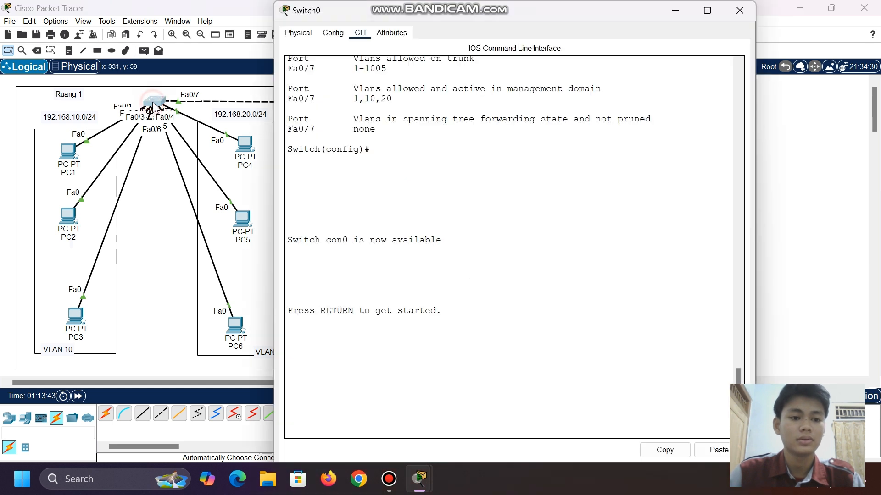
scroll(478, 183, "down", 1)
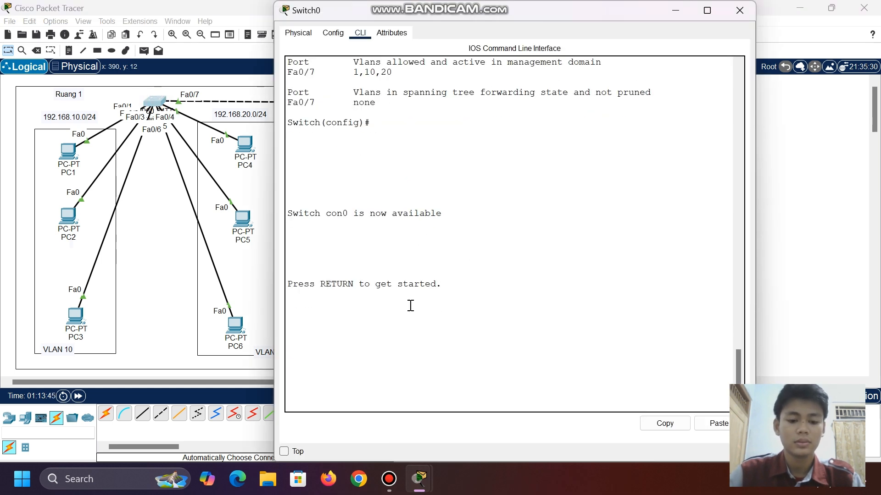
key("Return")
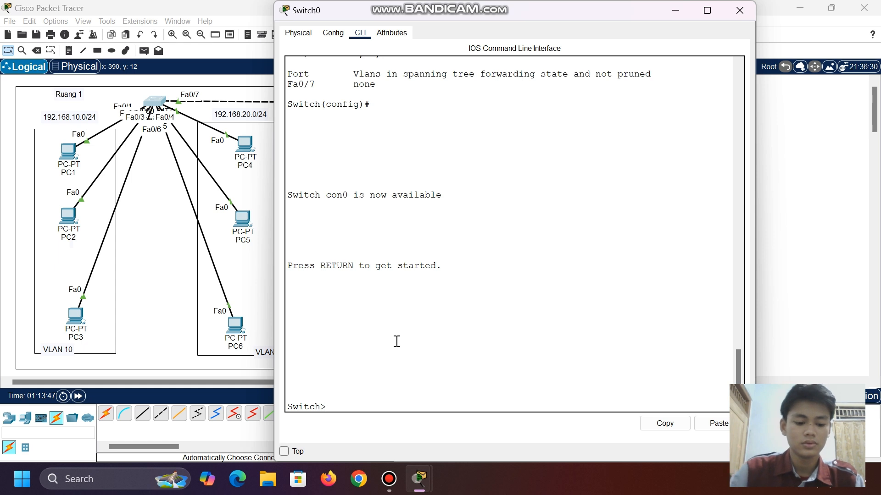
type("en")
key("Return")
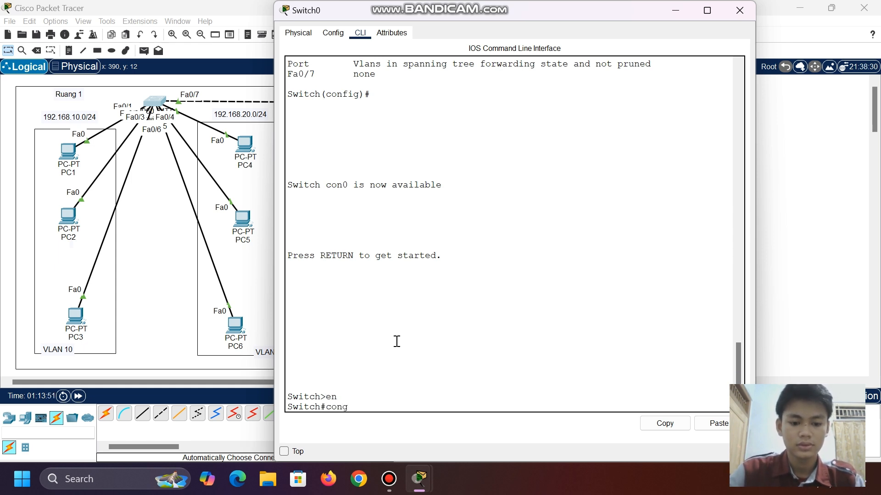
type("cong")
key("BackSpace")
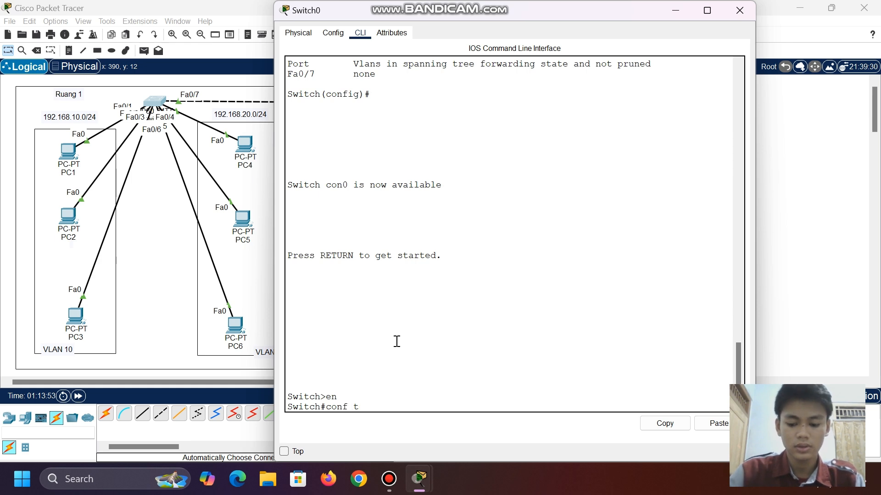
key("Return")
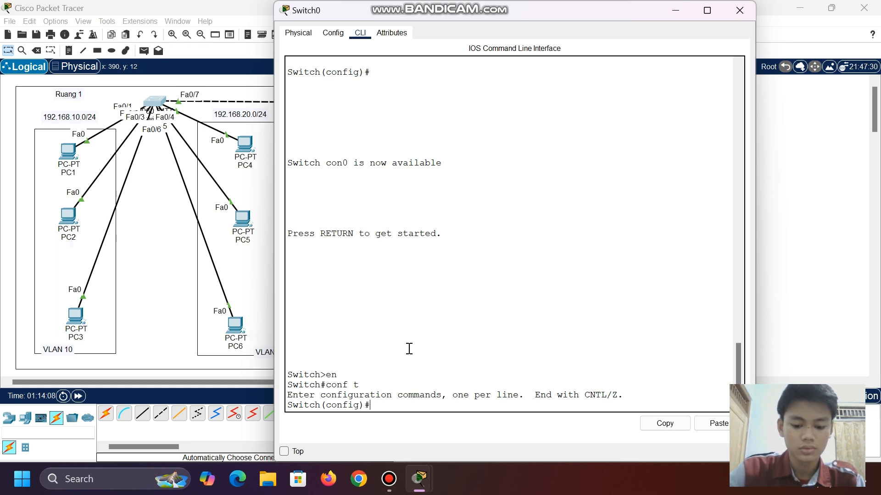
Enter the fa0/7 interface on Switch0, exit back to global configuration, and display the trunk status with do show int trunk
type("int fa")
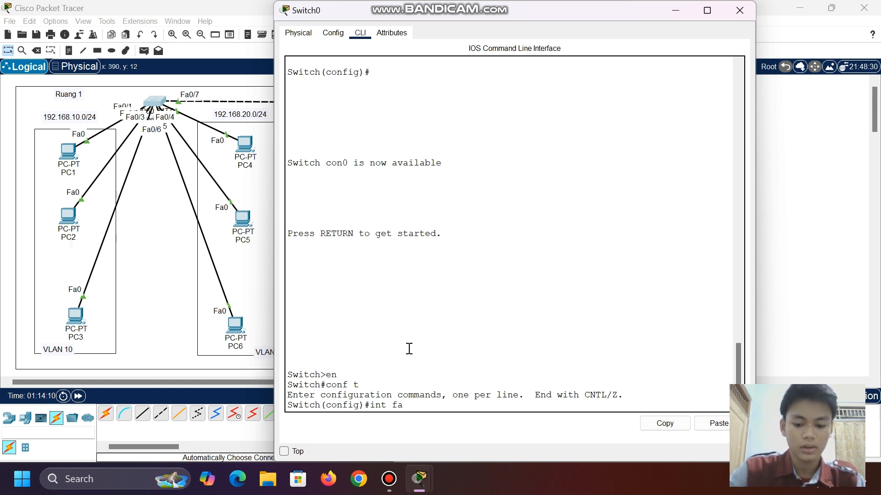
type("0/")
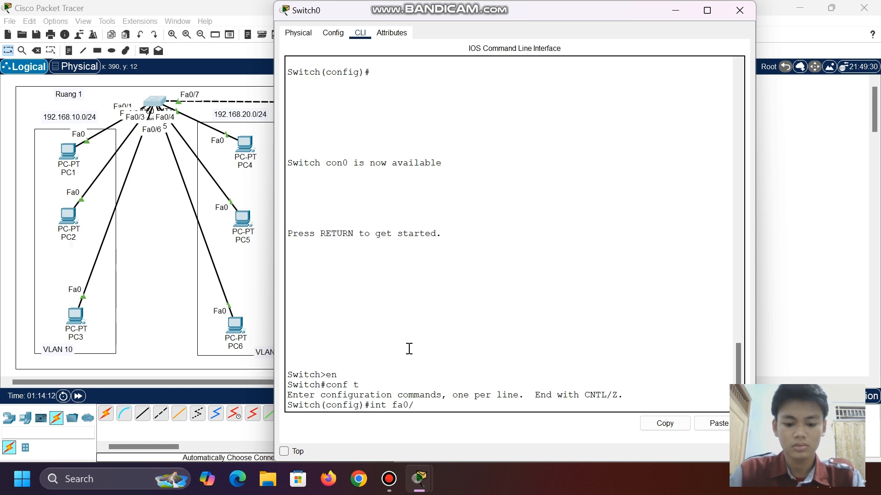
type("7")
key("Return")
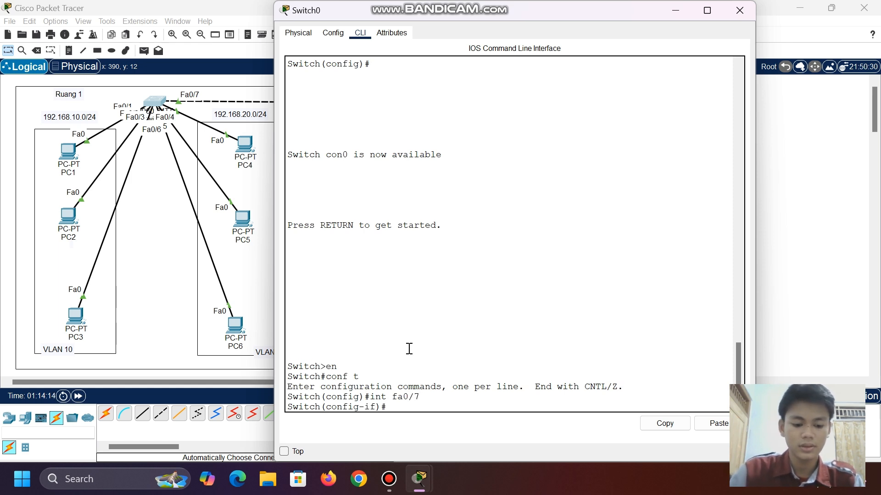
type("s")
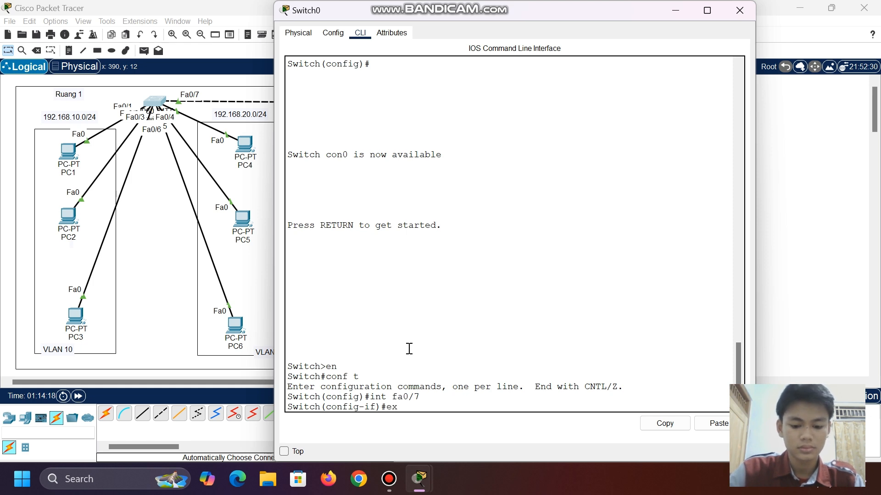
key("Return")
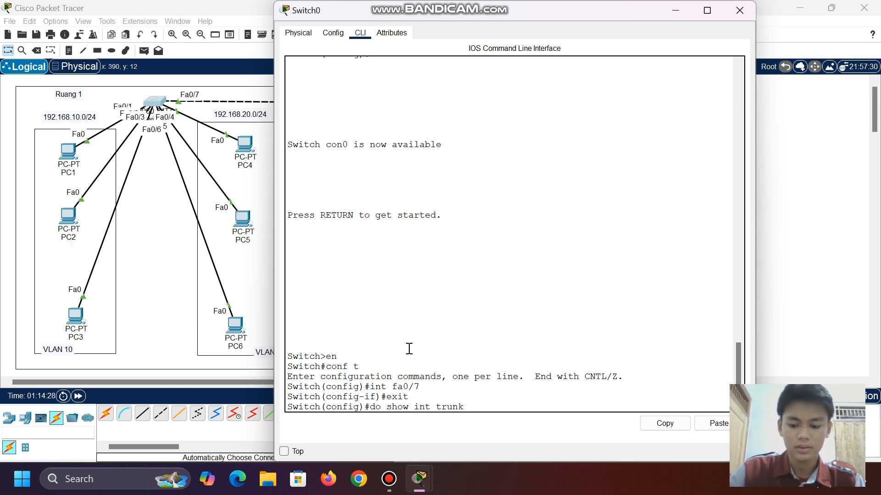
key("Return")
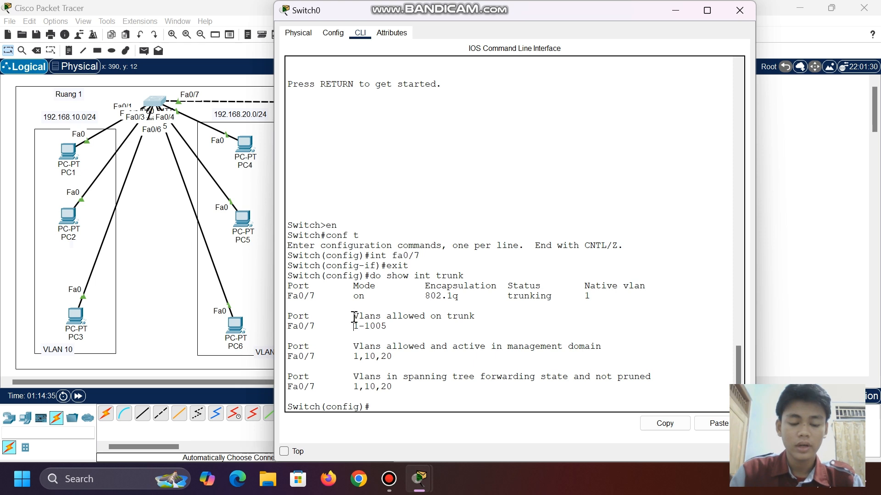
Examine which VLANs are allowed on the Fa0/7 trunk and which are allowed and active in the management domain
left_click_drag(356, 319, 472, 316)
left_click(474, 317)
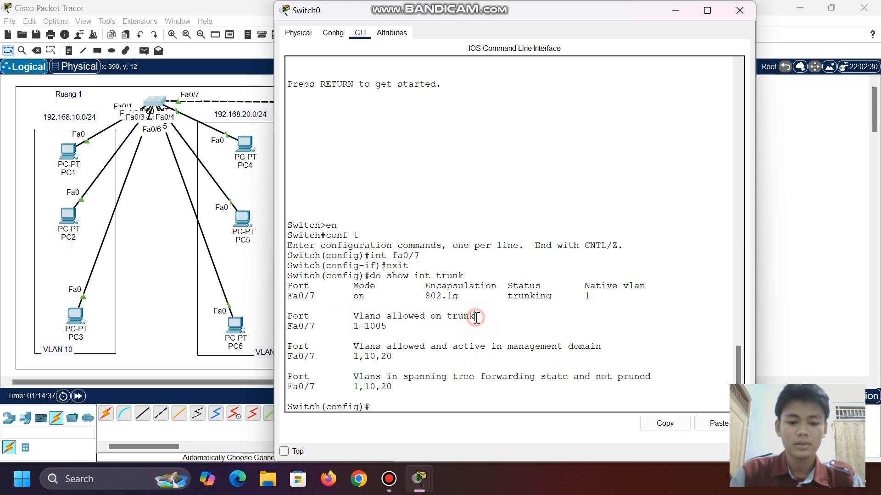
left_click_drag(354, 326, 388, 326)
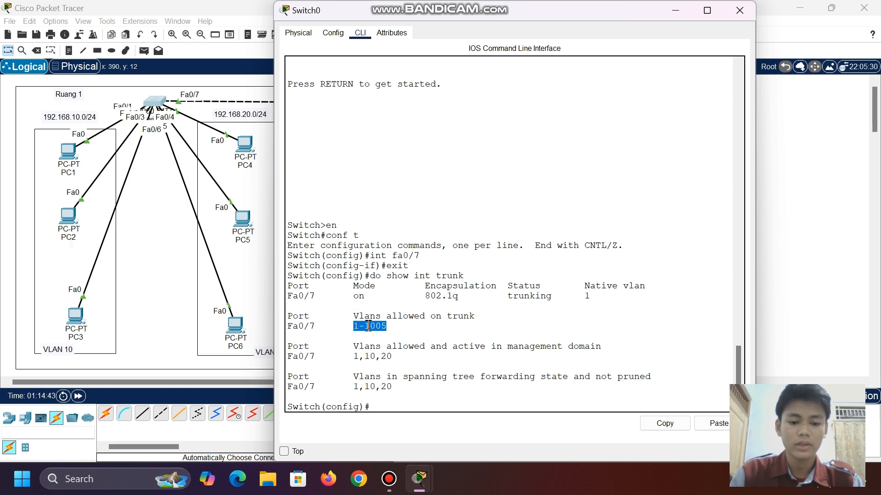
left_click(388, 325)
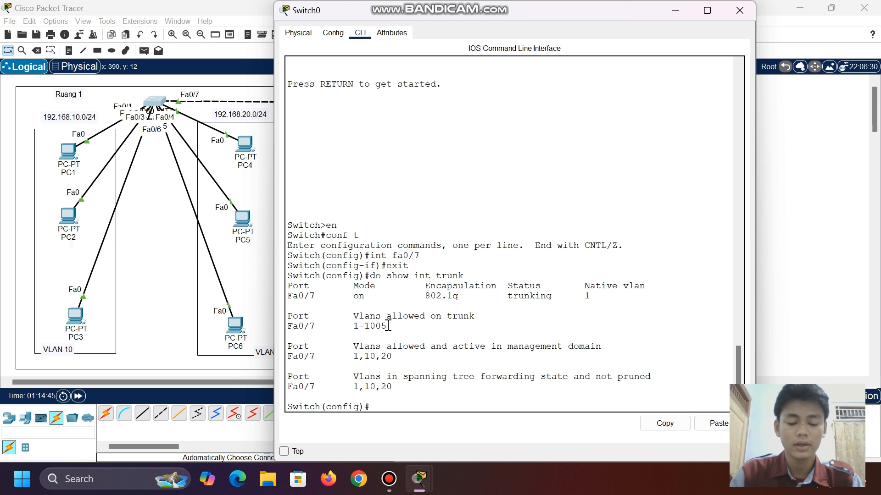
left_click(355, 326)
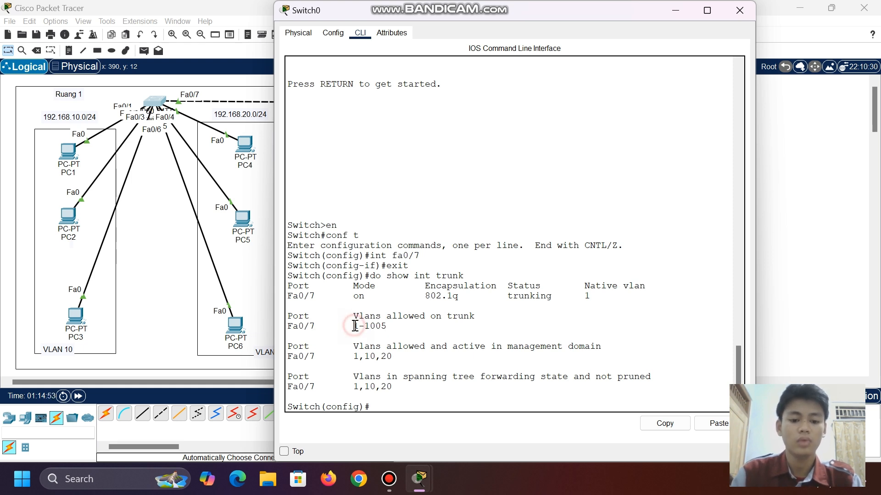
left_click(389, 331)
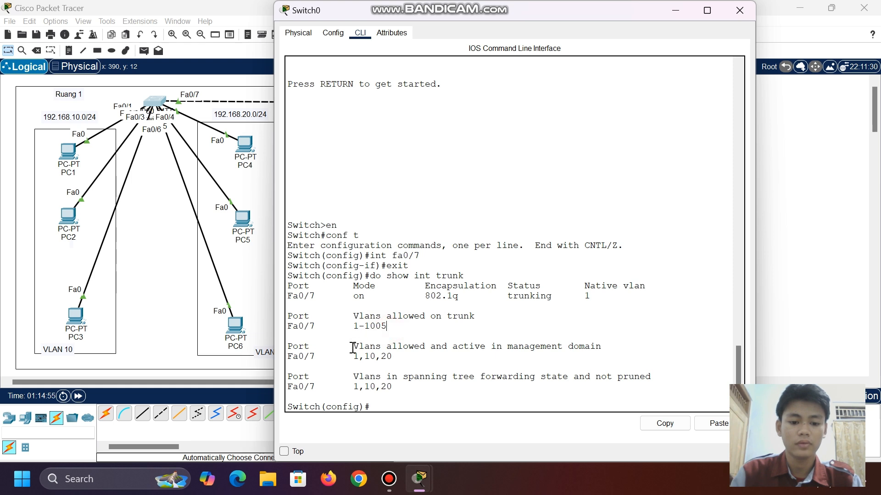
left_click_drag(353, 347, 569, 341)
left_click(608, 341)
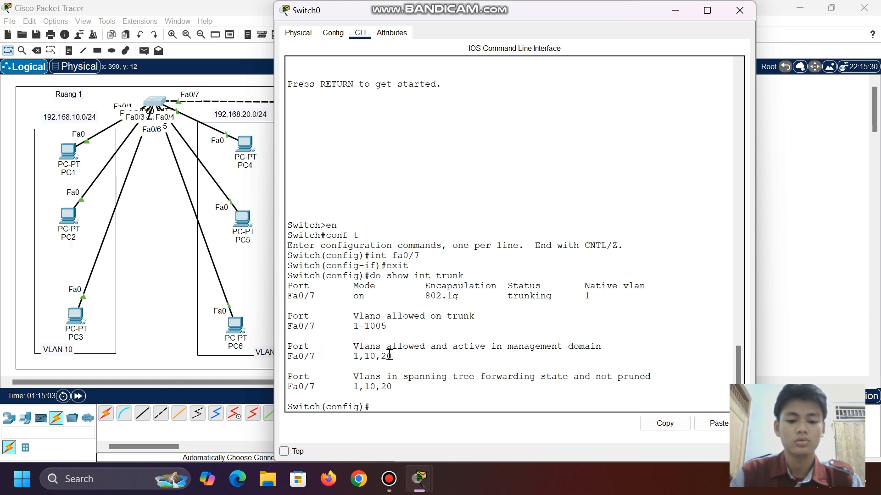
Enter configuration of interface fa0/7 and try the switchport trunk allowed command without a VLAN list
left_click(383, 405)
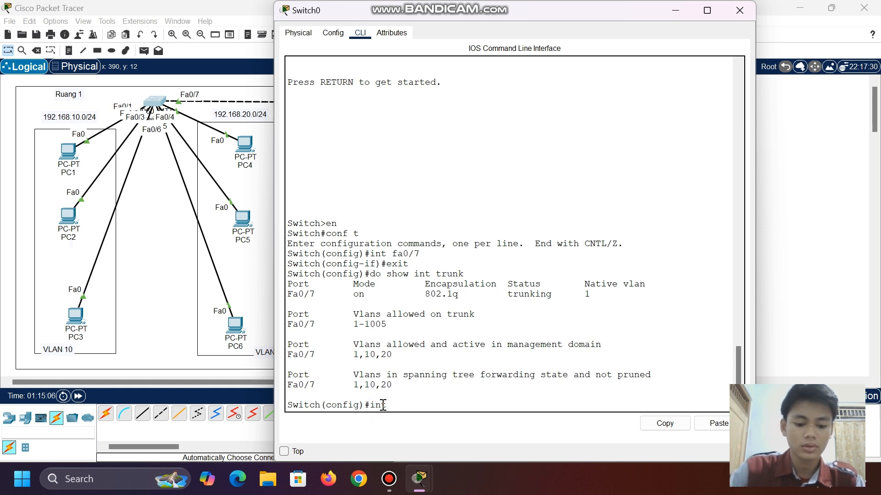
type("int fa0/")
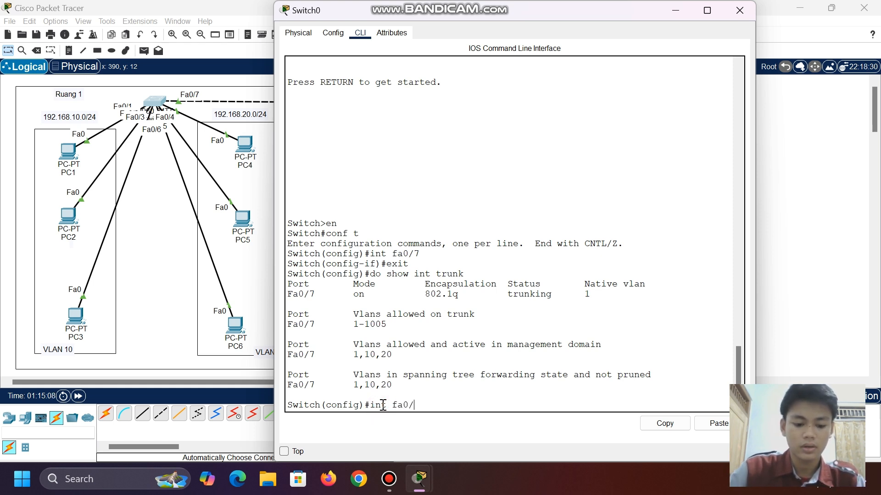
type("7")
key("Return")
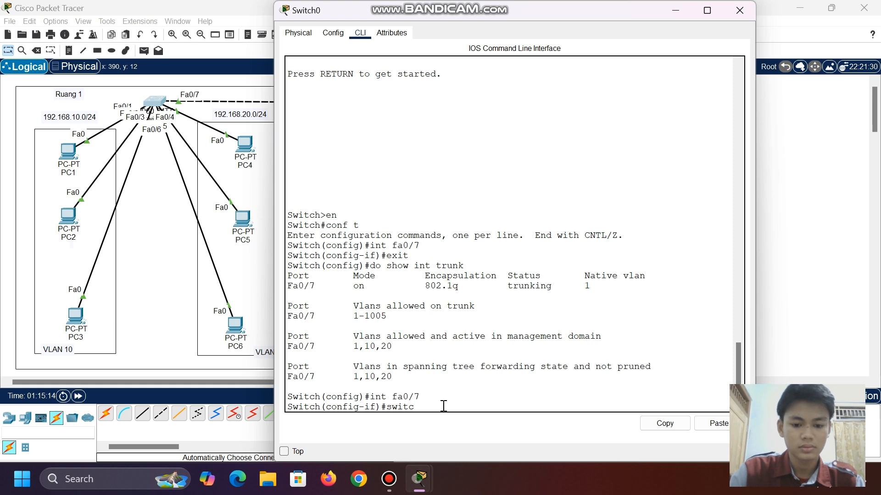
type("swi")
key("Tab")
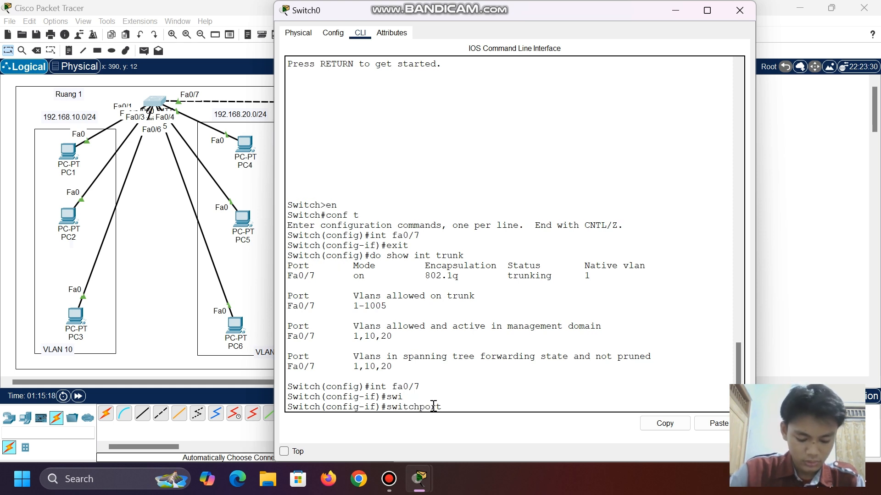
type("tru")
key("Tab")
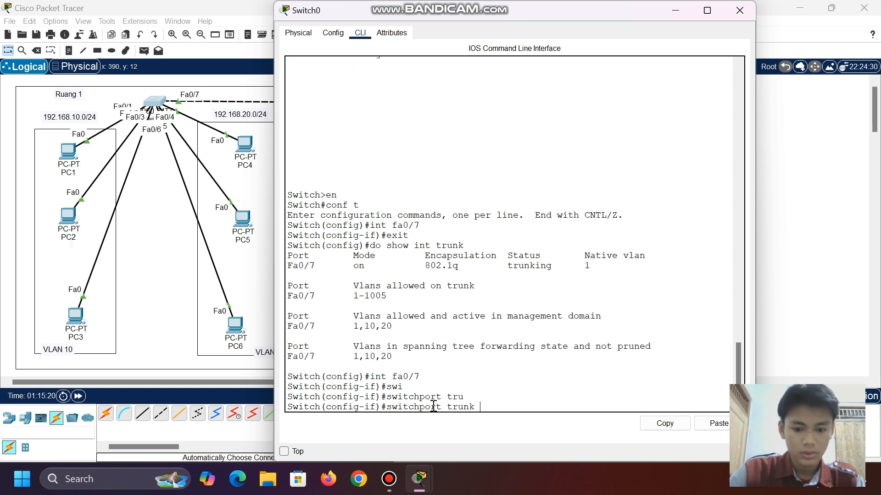
type("all")
key("Tab")
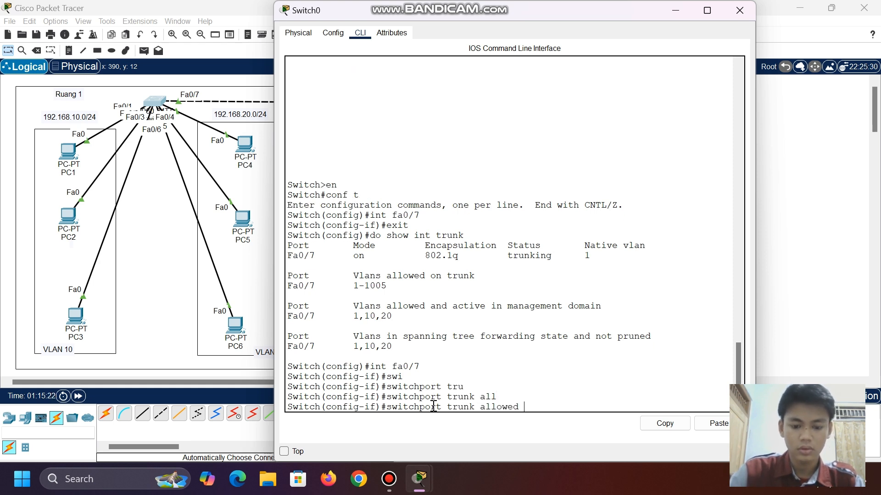
key("Return")
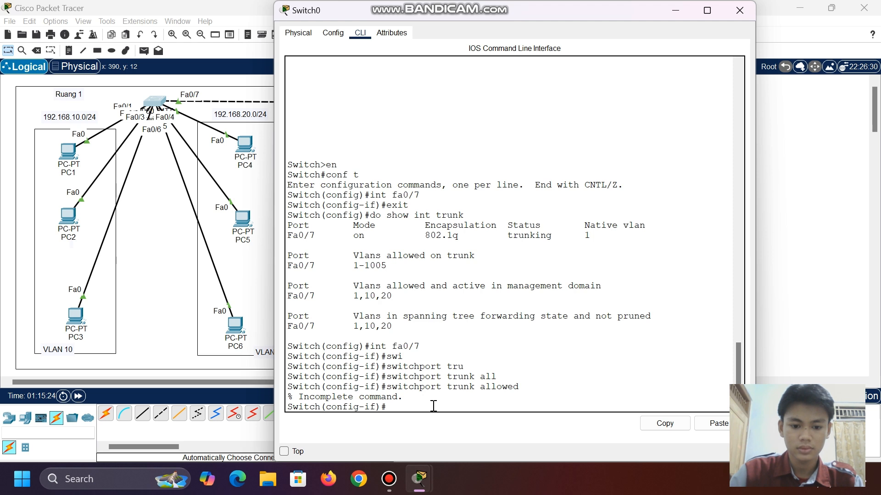
key("Return")
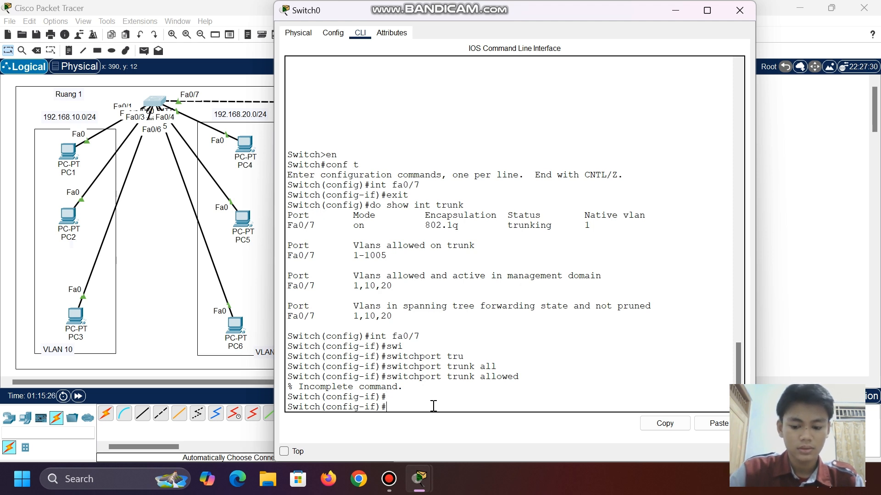
Restrict the fa0/7 trunk with switchport trunk allowed vlan 10,20 and exit the interface configuration
key("Up")
key("Up")
key("Down")
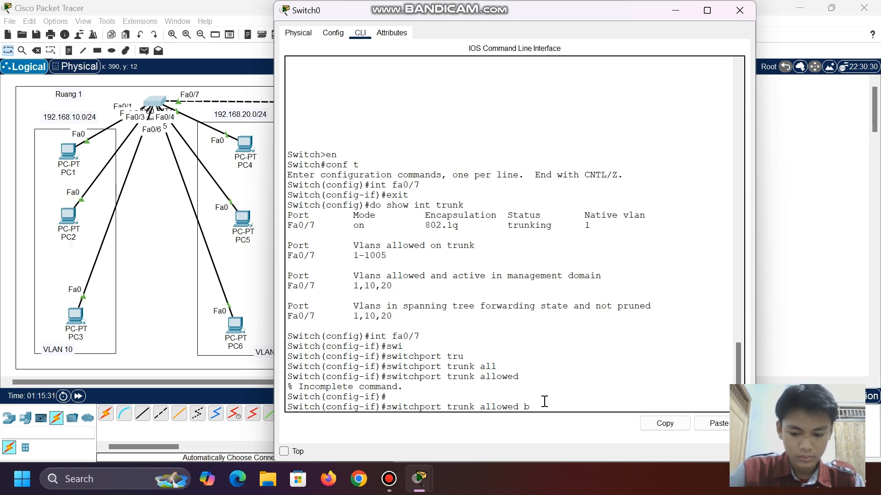
type("vlan")
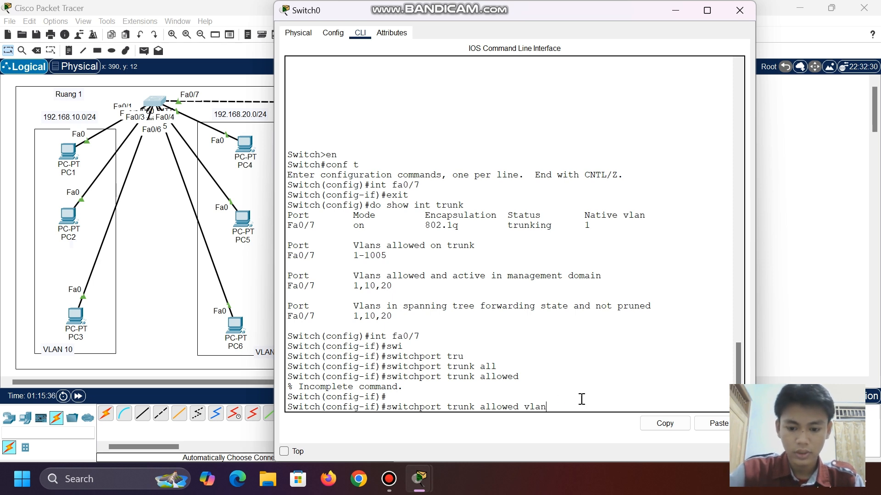
type(" 10,")
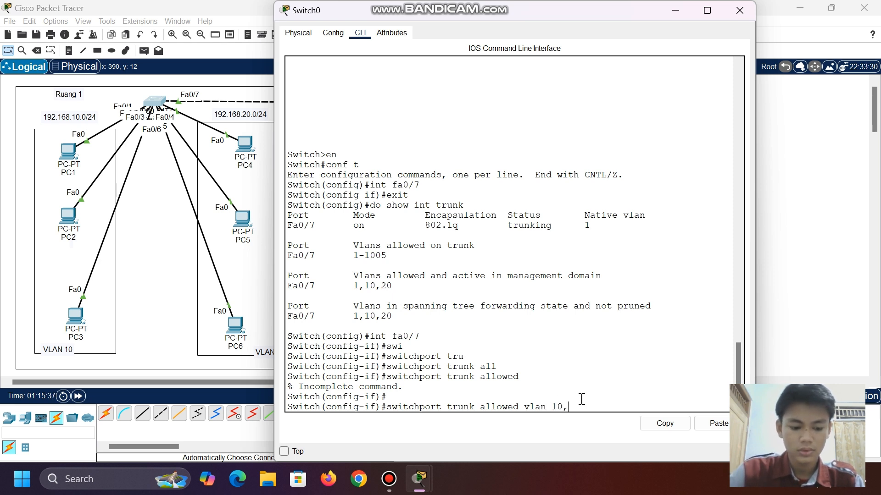
type("20")
key("Return")
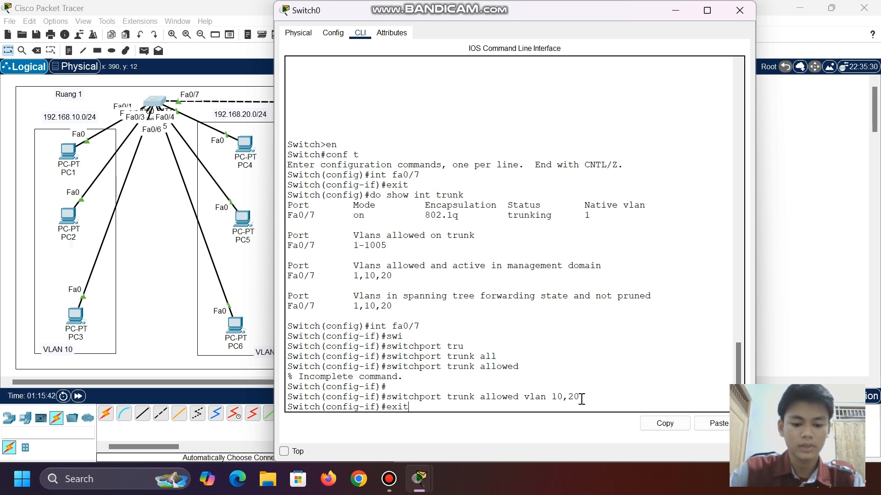
type("exit")
key("Return")
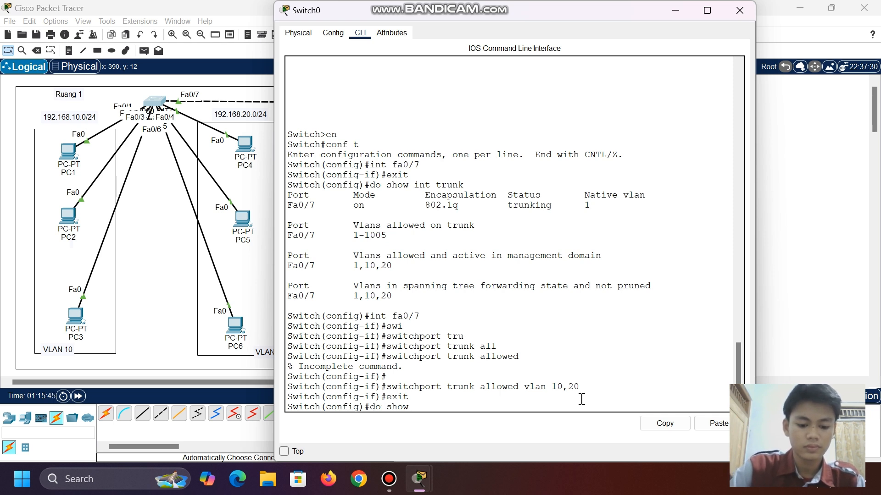
Run do show int trunk on Switch0 again and check the VLANs listed as allowed on the Fa0/7 trunk
type("do show int")
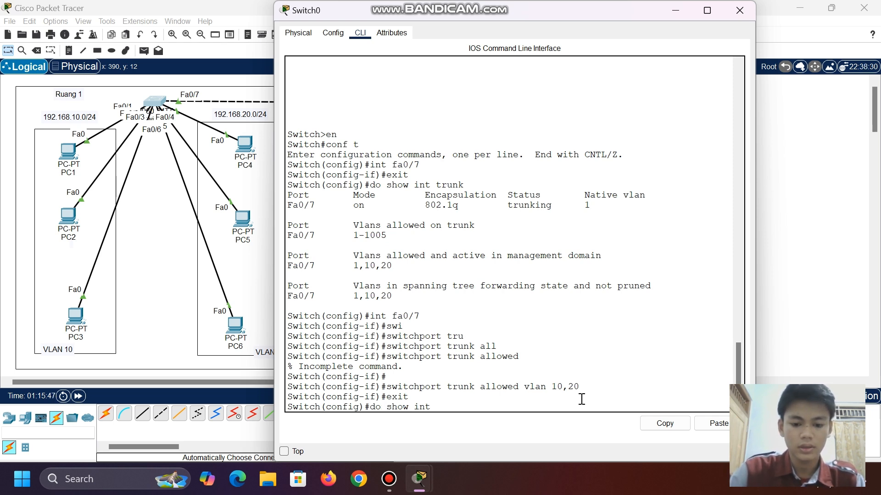
type(" trin")
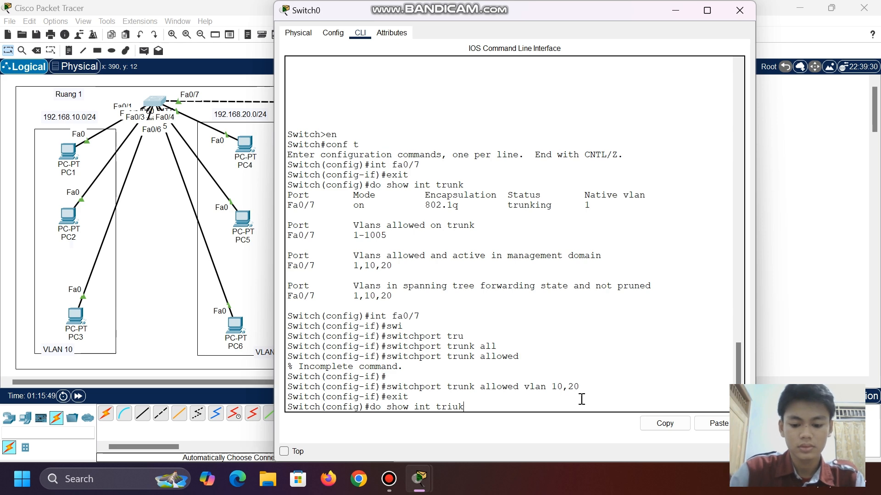
key("BackSpace")
key("BackSpace")
key("BackSpace")
type("u")
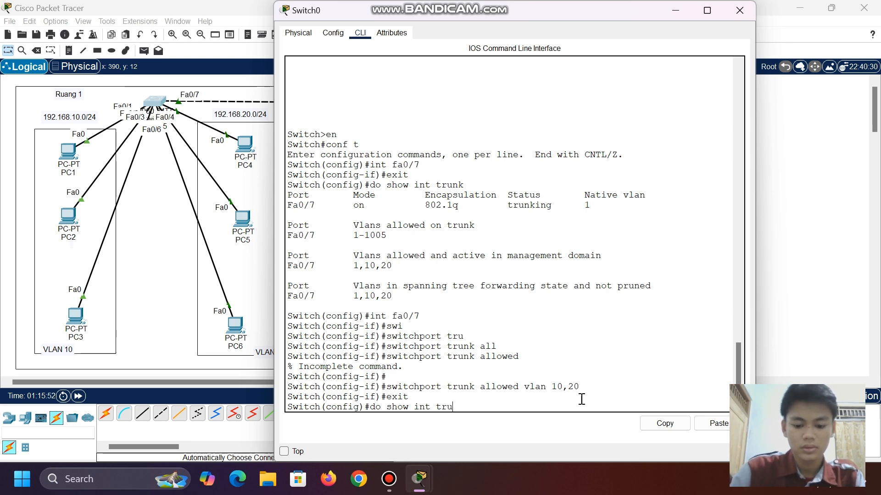
type("nk")
key("Return")
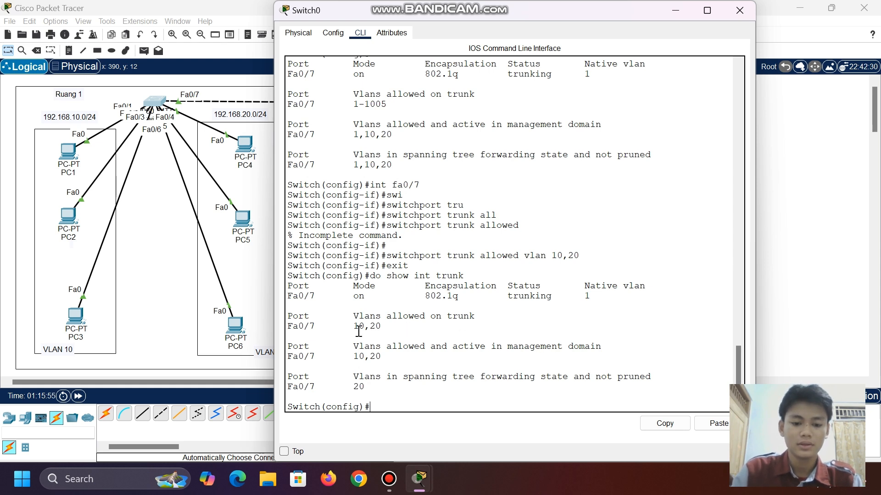
left_click_drag(353, 318, 382, 331)
left_click(382, 331)
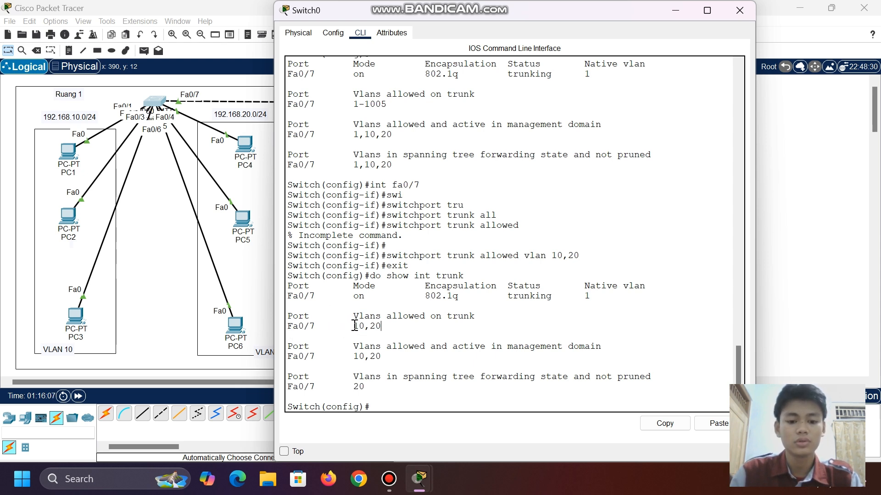
left_click(393, 327)
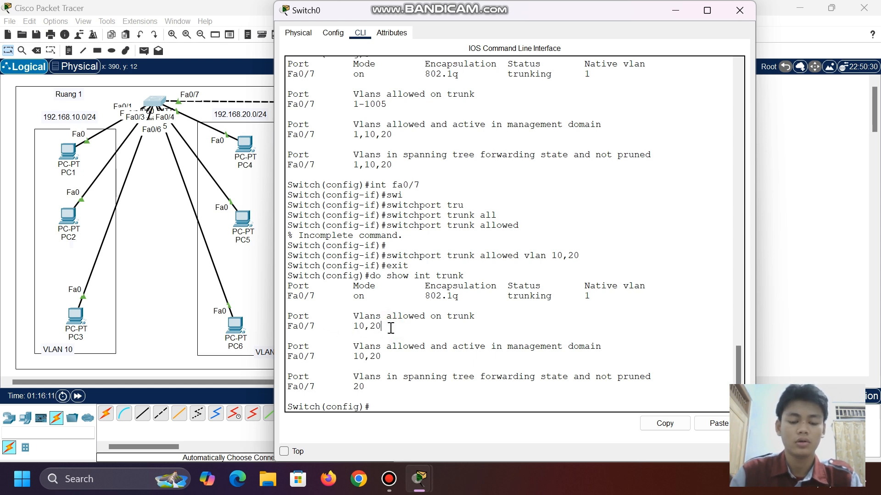
Minimize the Switch0 window, delete the PDU scenario, and send a simple PDU from PC1 to PC7
left_click(676, 11)
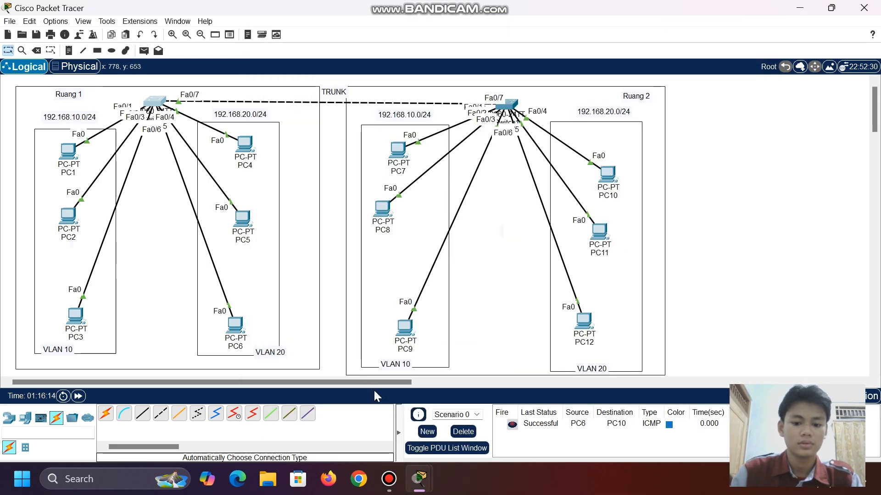
left_click(463, 432)
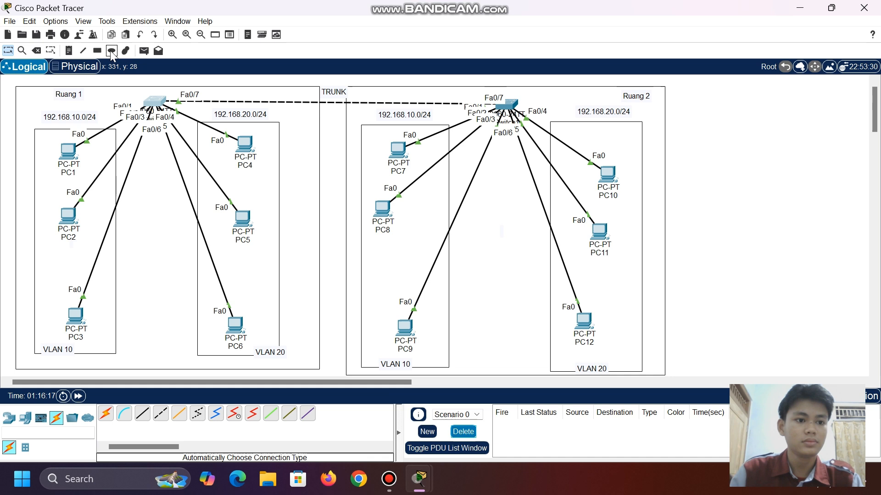
left_click(144, 51)
left_click(68, 151)
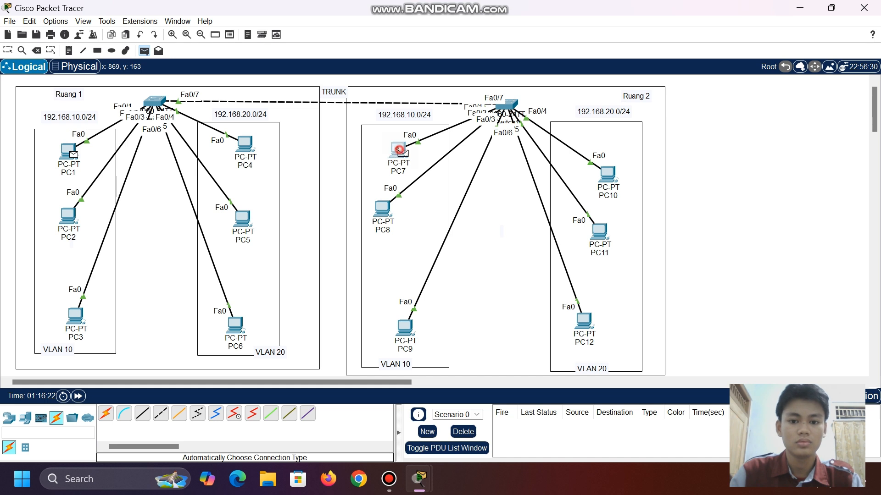
left_click(399, 153)
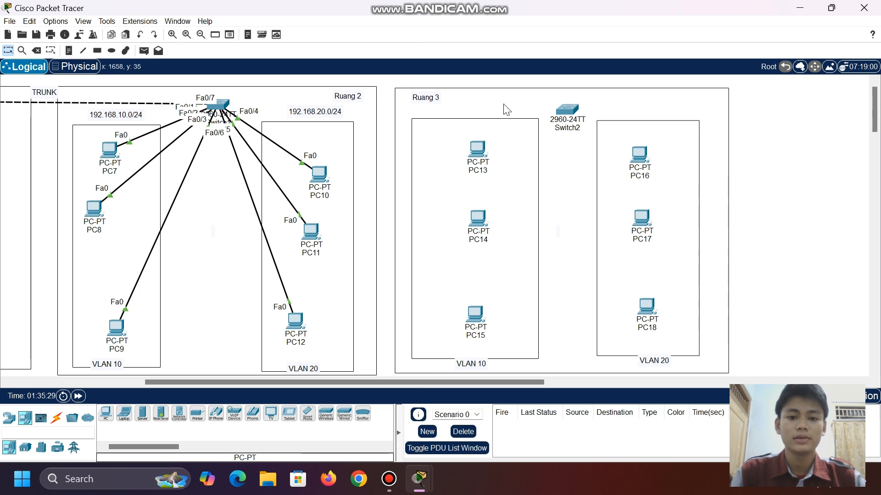
scroll(431, 140, "left", 5)
scroll(427, 139, "right", 10)
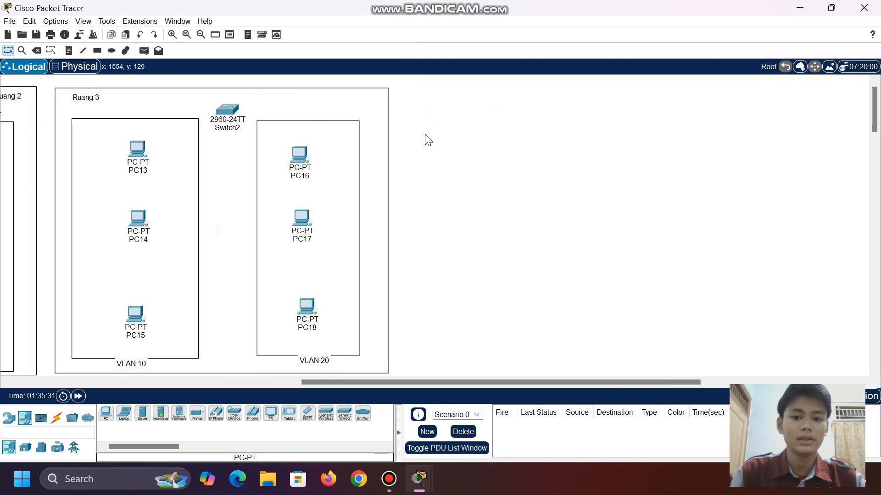
scroll(425, 138, "left", 5)
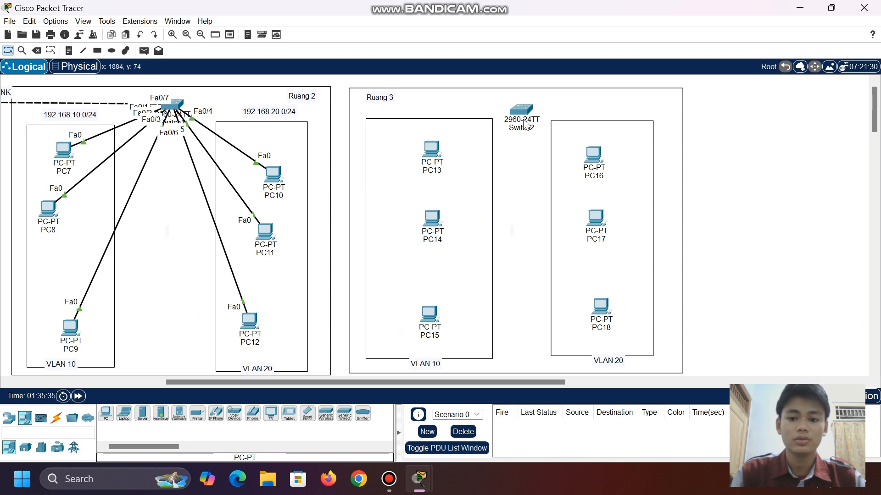
scroll(472, 176, "left", 3)
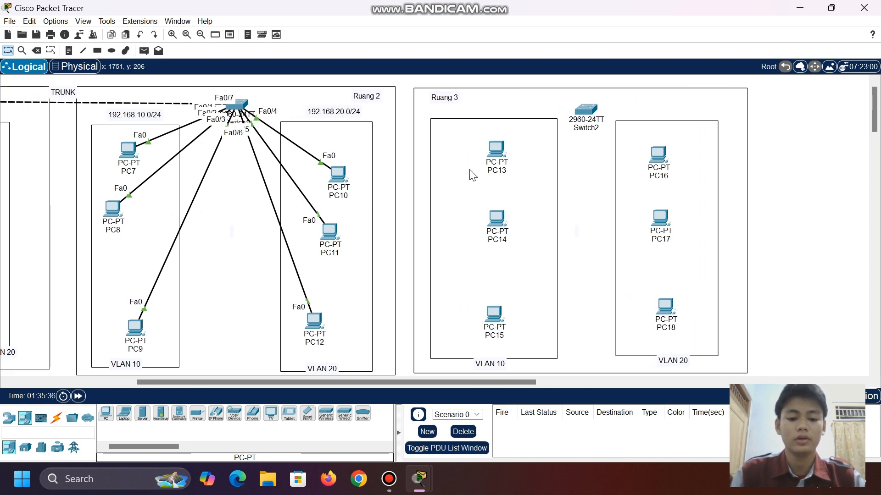
scroll(352, 267, "left", 12)
scroll(354, 265, "right", 11)
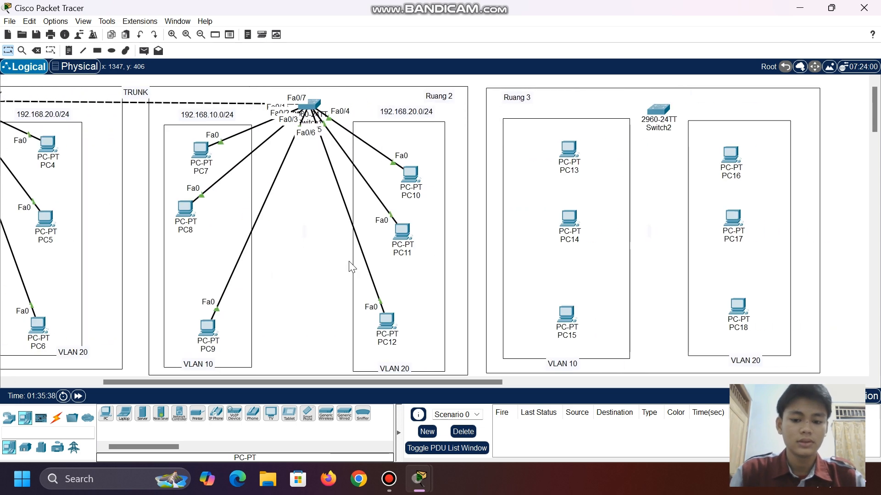
Connect PC13, PC14 and PC15 in Ruang 3's VLAN 10 area to Switch2 using the automatically chosen connection type
left_click(57, 418)
left_click(106, 414)
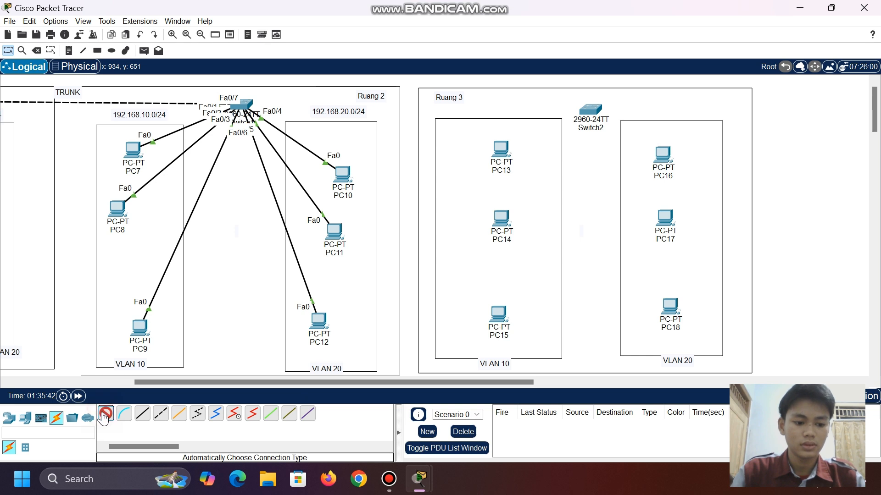
left_click(127, 412)
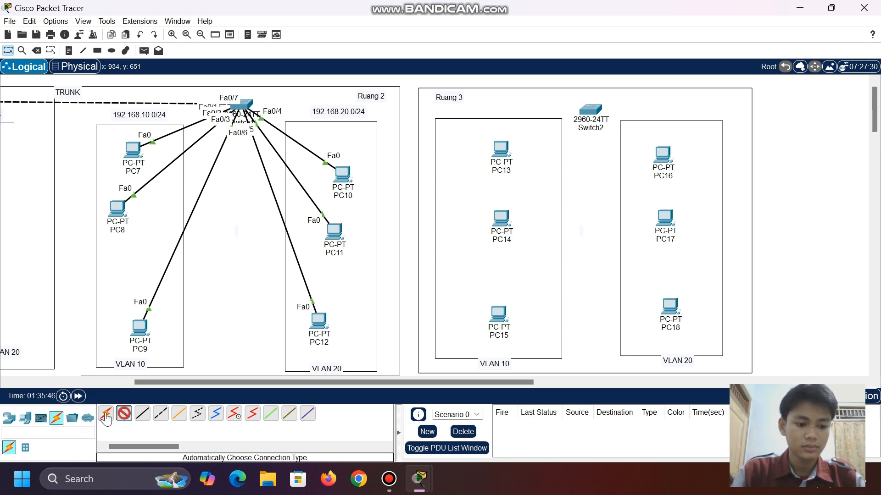
left_click(106, 415)
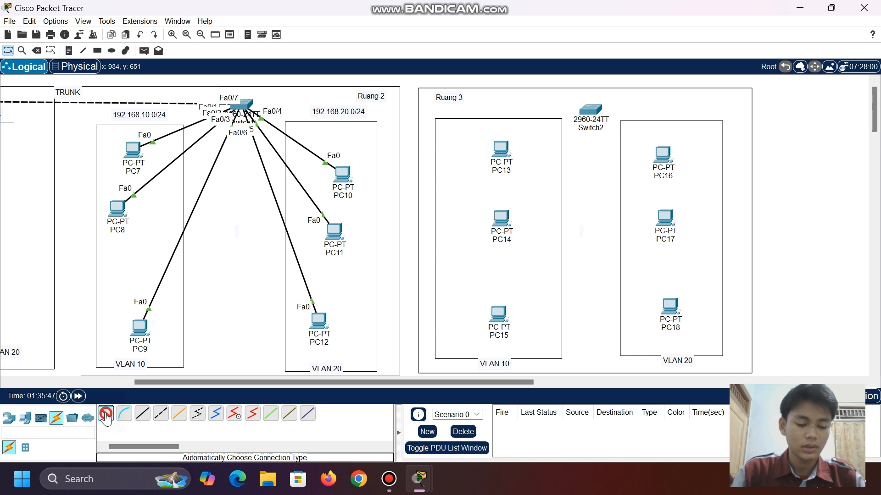
left_click(502, 147)
left_click(591, 109)
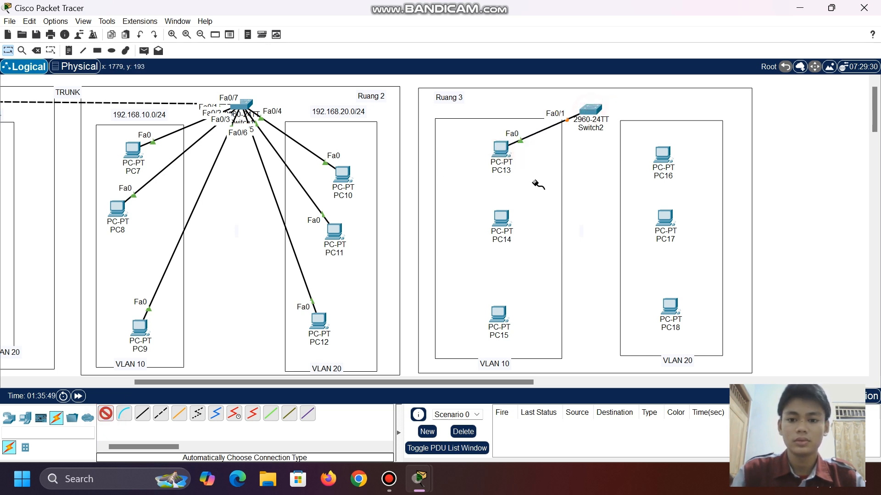
left_click(509, 213)
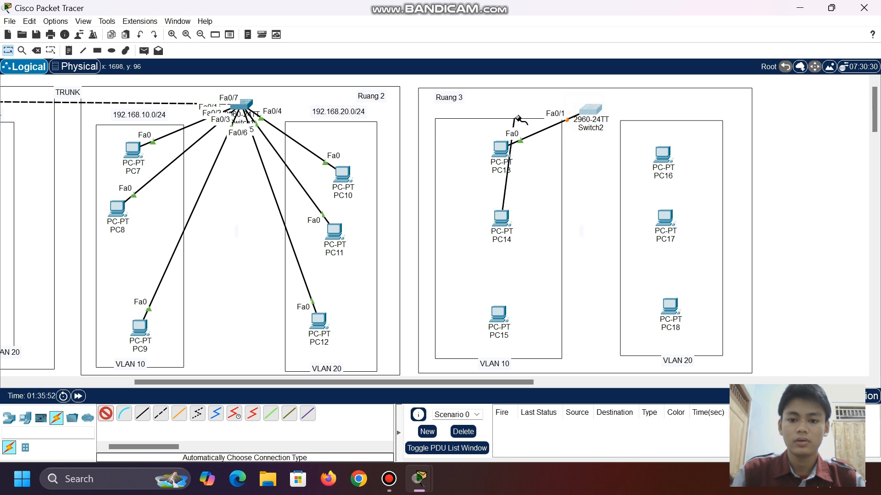
left_click(590, 109)
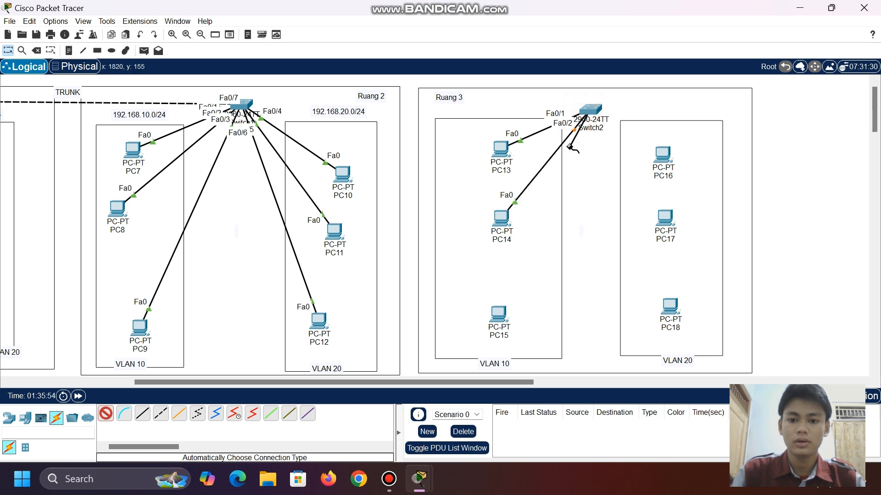
left_click(498, 315)
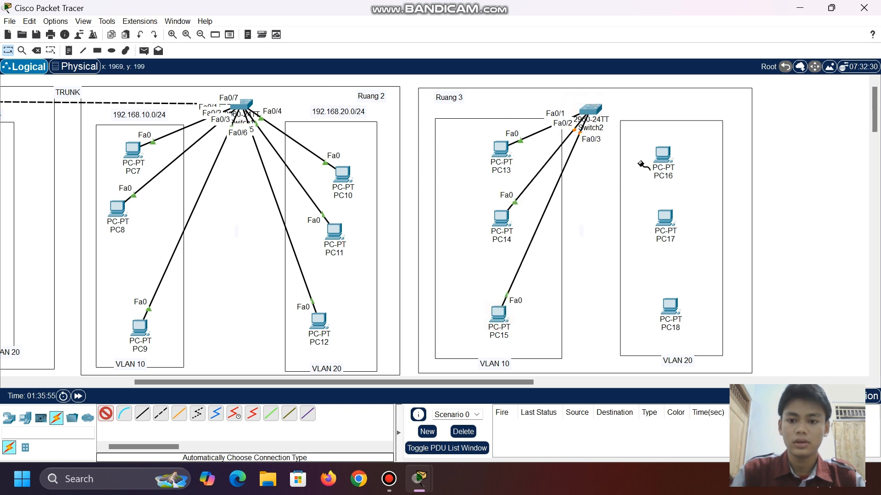
Connect PC16, PC17 and PC18 in Ruang 3's VLAN 20 area to Switch2 with automatically chosen cables
left_click(660, 157)
left_click(590, 109)
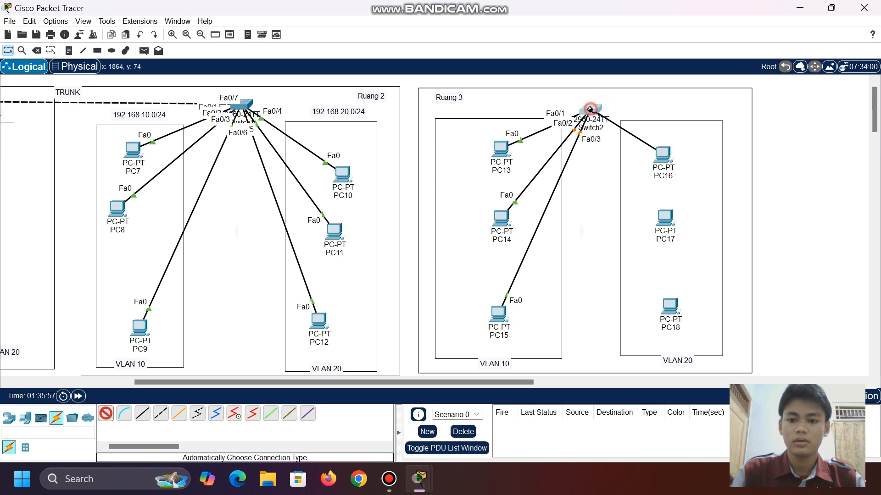
left_click(663, 220)
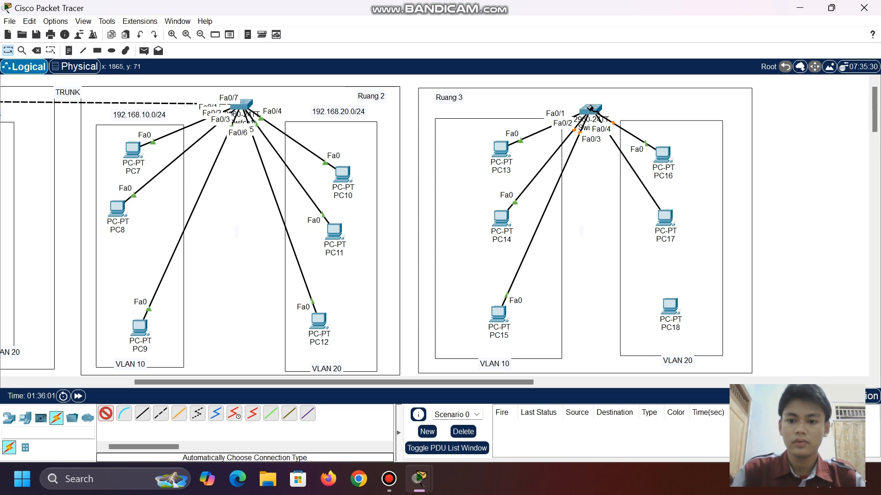
left_click(670, 306)
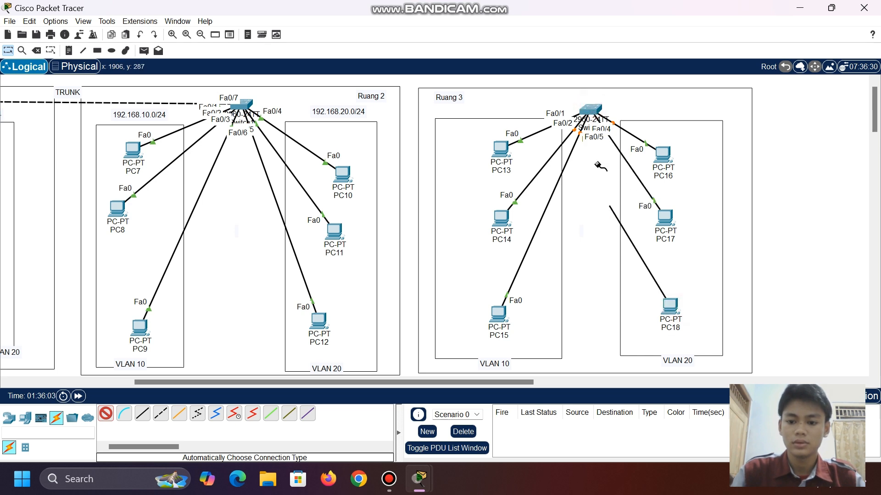
left_click(590, 110)
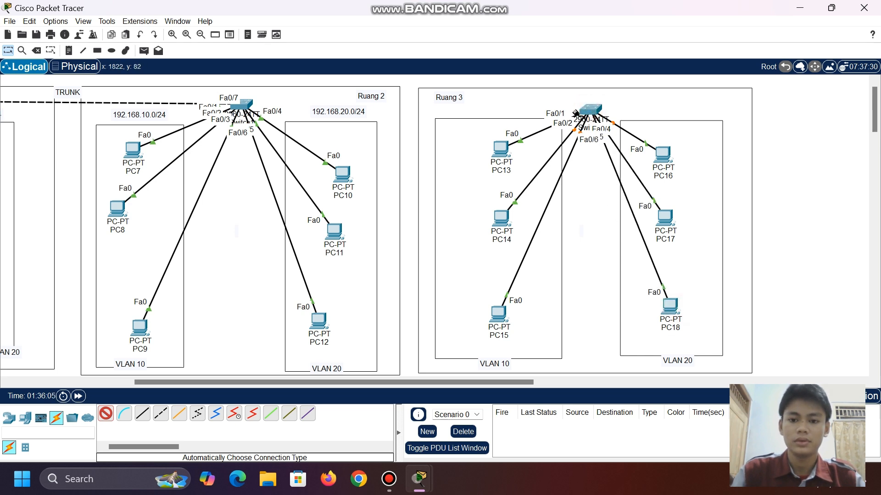
Link the Ruang 2 switch to Switch2 in Ruang 3 with an automatically chosen cable and leave the cable tool
left_click(253, 102)
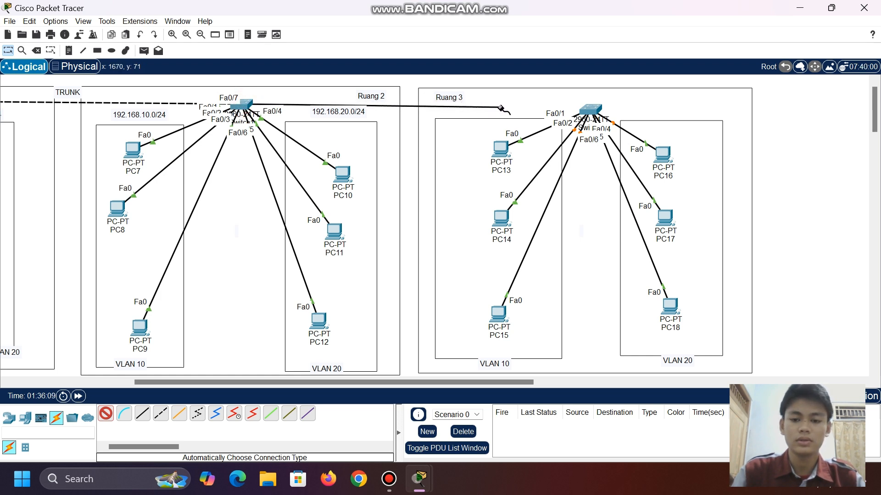
left_click(585, 109)
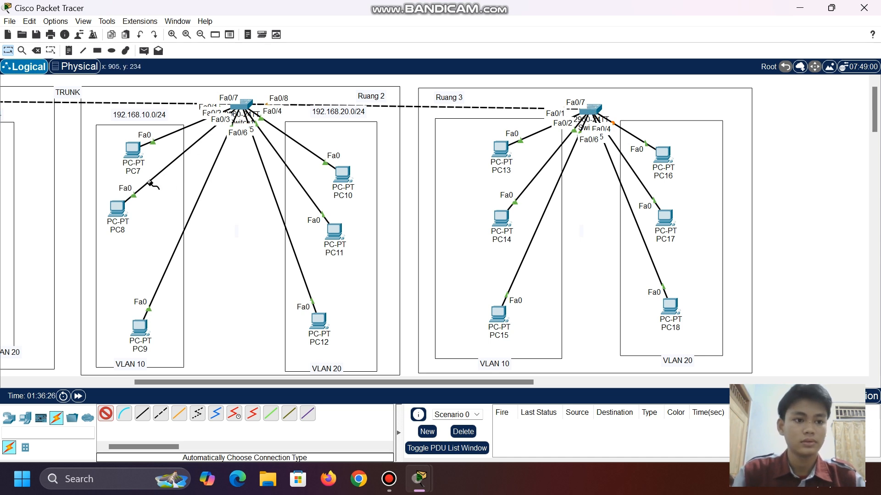
left_click(106, 413)
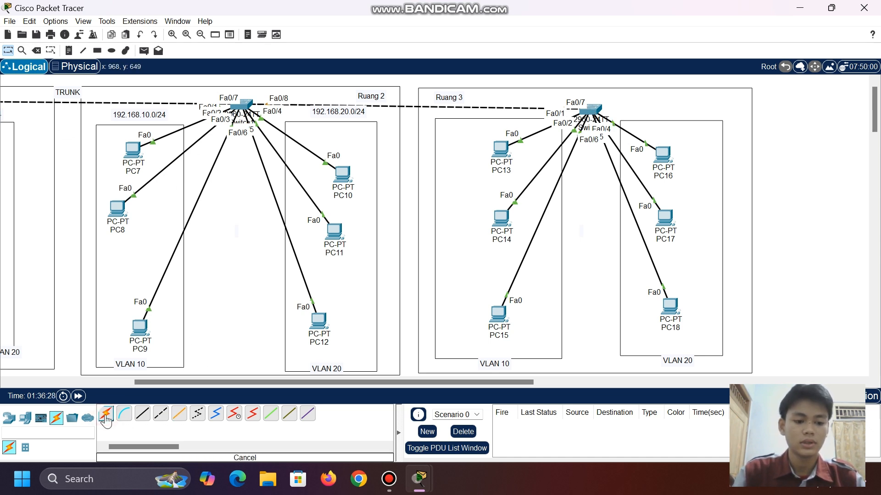
Add the note 192.168.10.0/24 at the top of Ruang 3's VLAN 10 rectangle
left_click(151, 115)
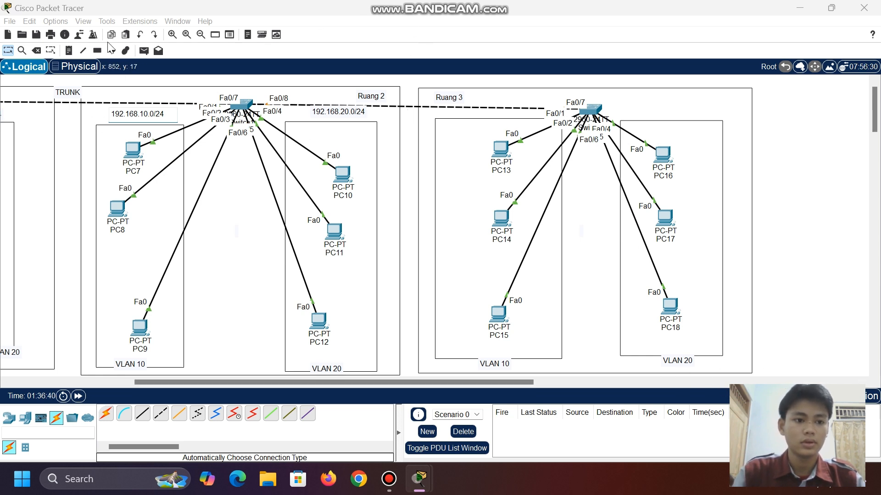
left_click(69, 50)
left_click(460, 115)
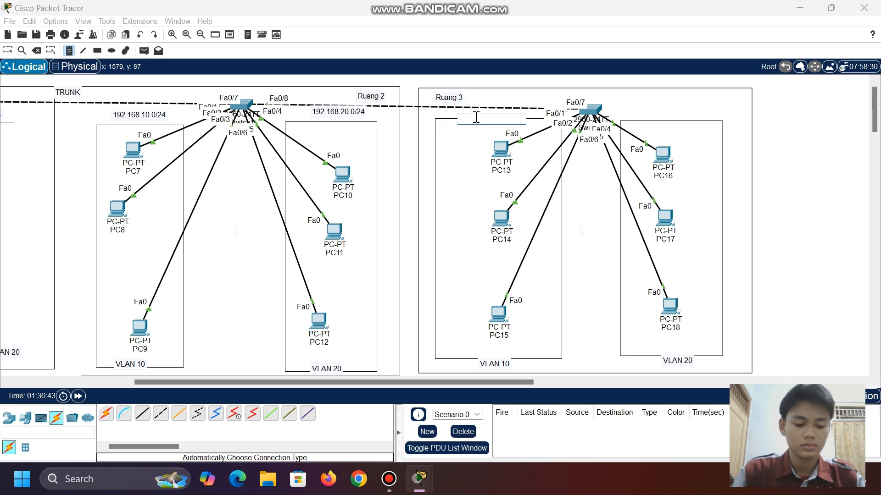
type("192.168.20.4")
key("BackSpace")
key("BackSpace")
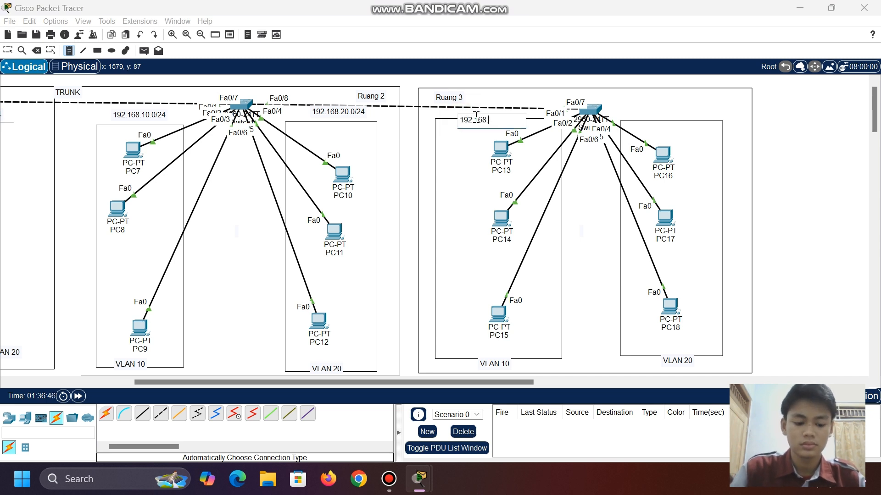
type("10.0/24")
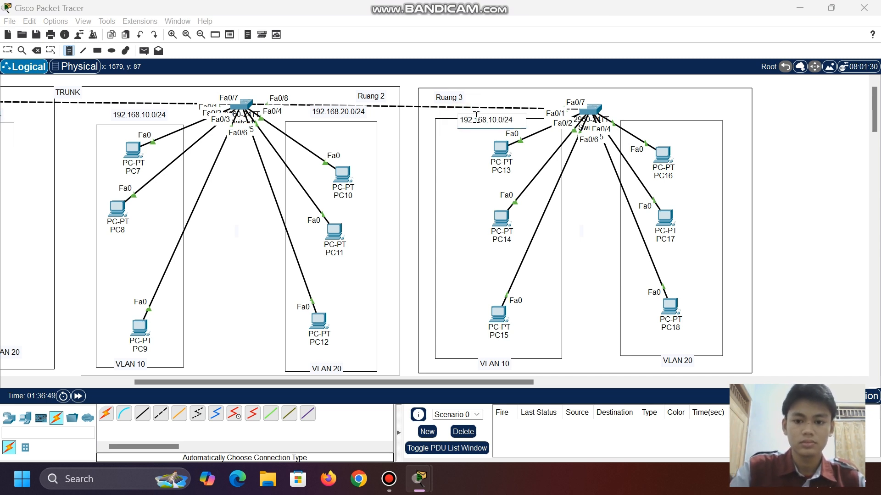
Add the note 192.168.20.0/24 at the top of Ruang 3's VLAN 20 rectangle and align it with the rectangle's upper edge
left_click(655, 122)
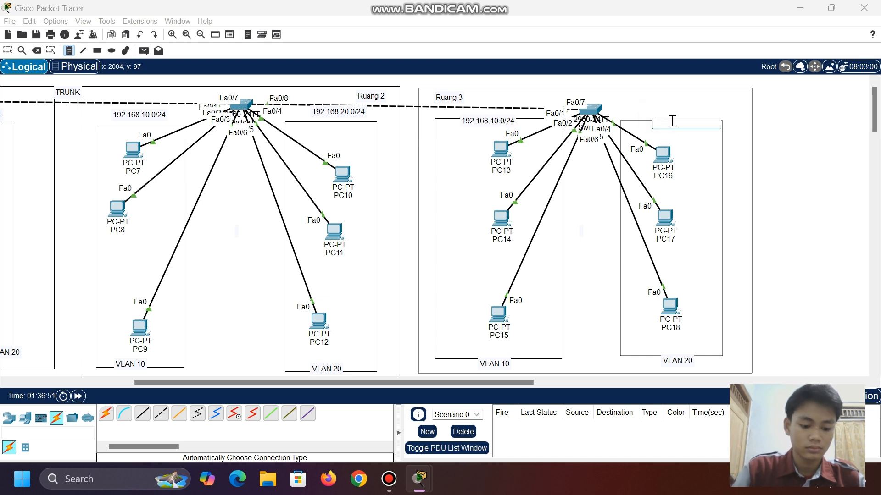
type("10")
key("BackSpace")
type("192.168.20.4")
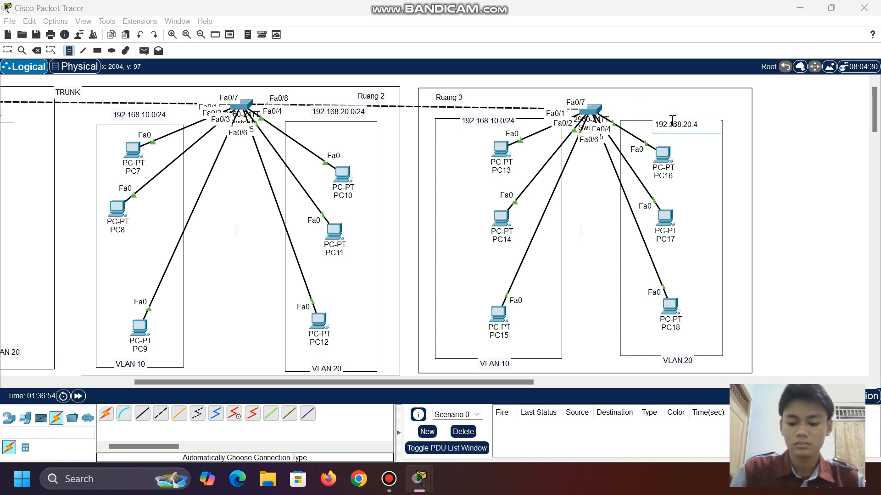
key("BackSpace")
type("0/")
type("24")
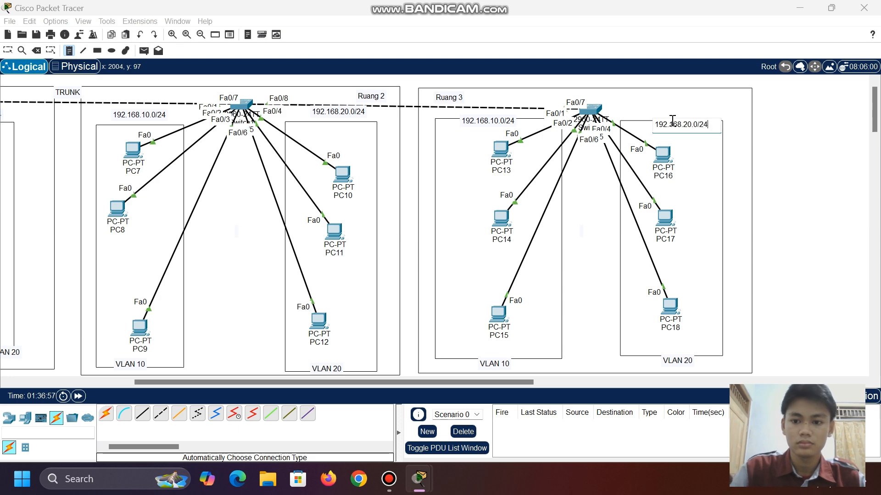
left_click(3, 48)
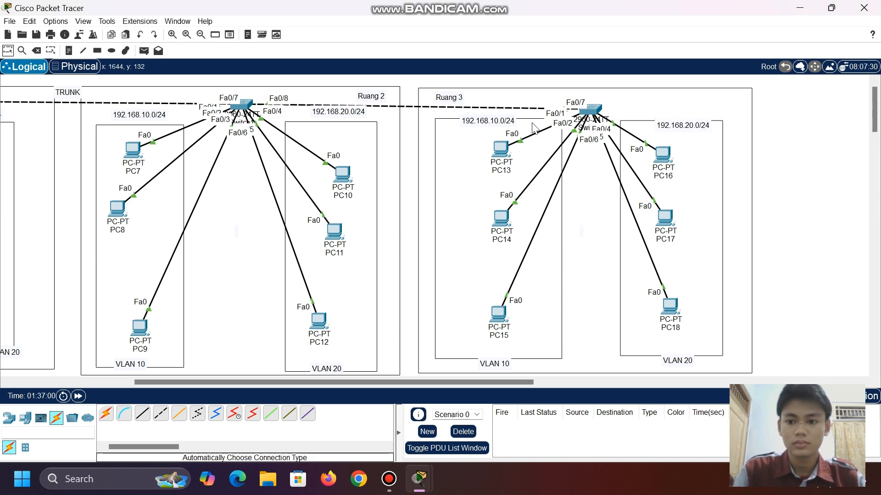
left_click_drag(675, 124, 672, 120)
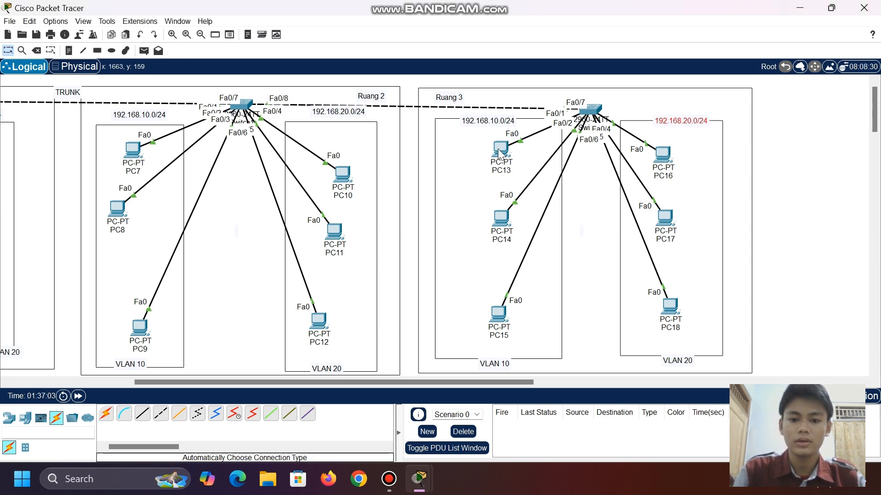
Set PC13's static IPv4 address to 192.168.10.7 with subnet mask 255.255.255.0 and close its window
left_click(500, 149)
left_click(367, 33)
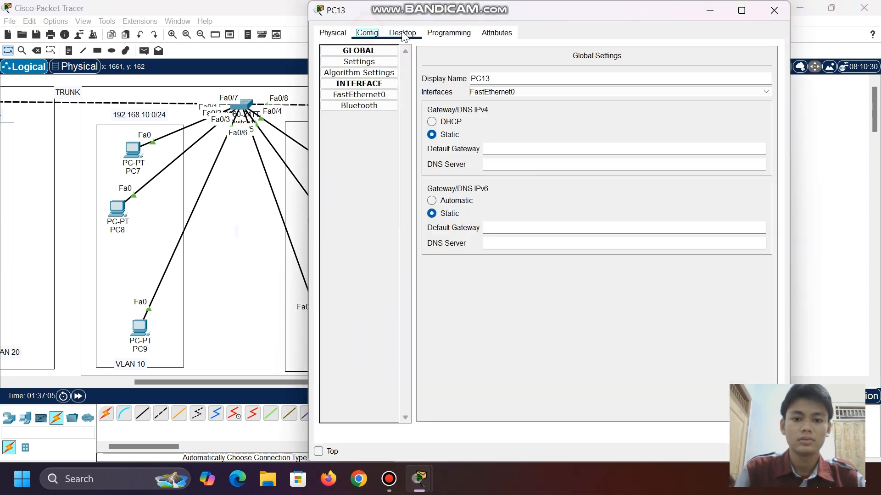
left_click(402, 33)
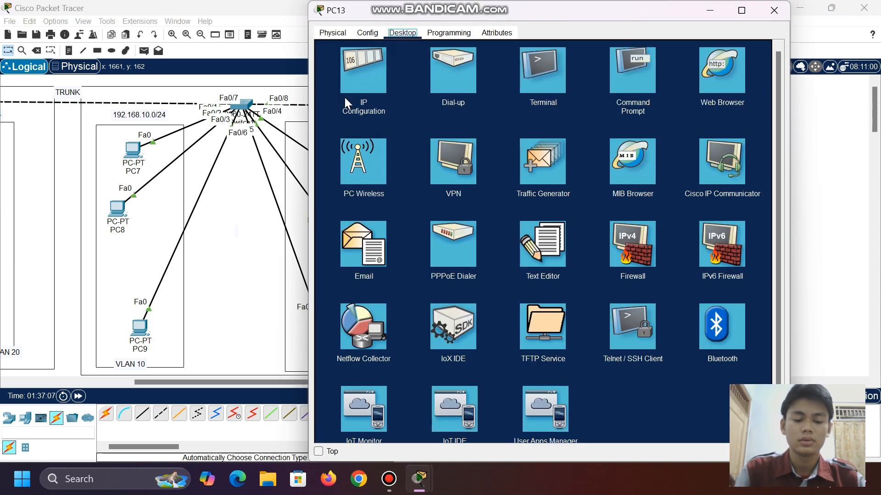
left_click(371, 78)
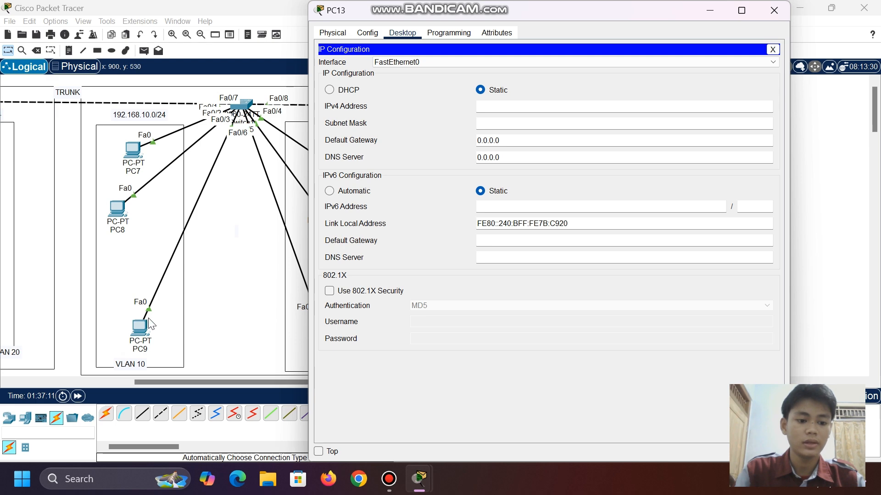
left_click(518, 107)
type("192.168.20.4")
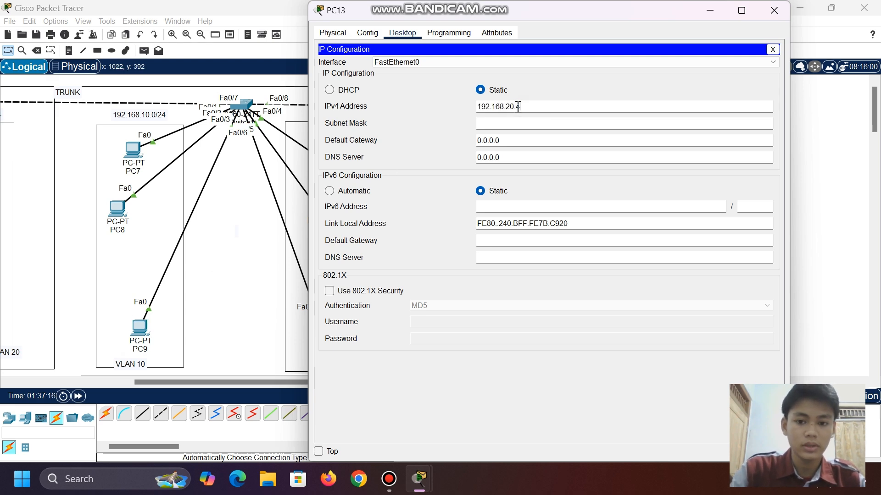
key("BackSpace")
key("BackSpace")
key("BackSpace")
key("BackSpace")
type("10")
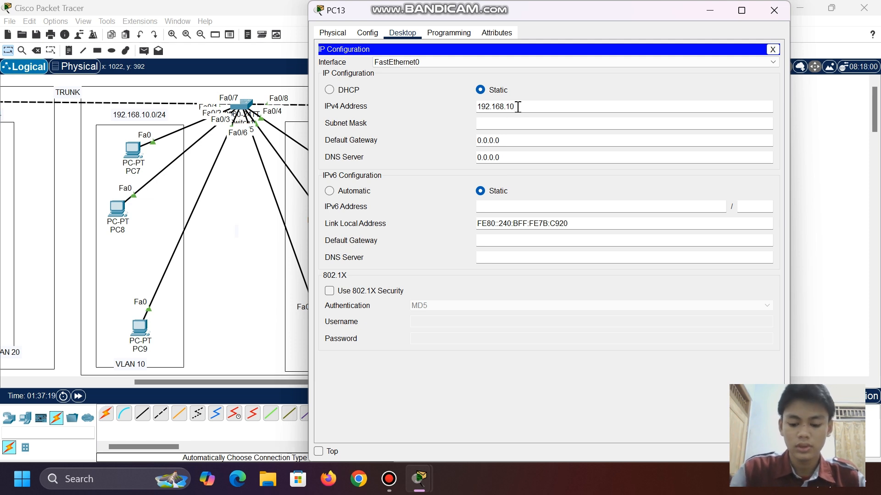
type(".7")
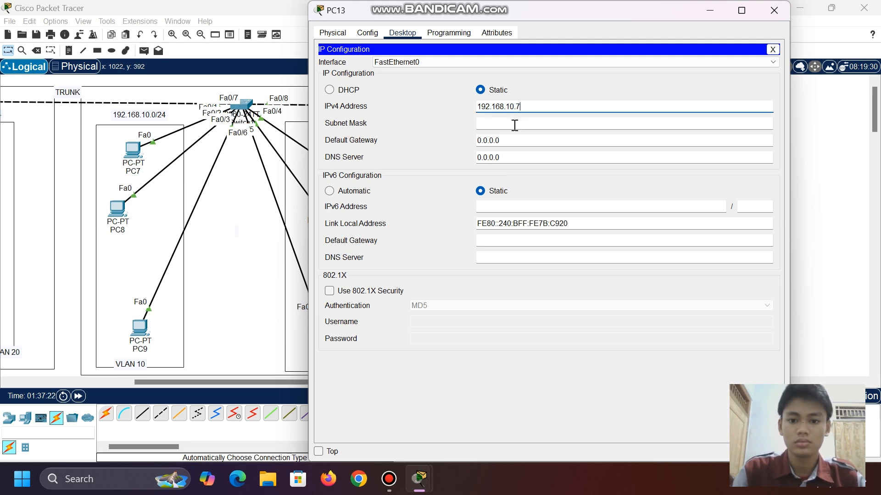
left_click(585, 122)
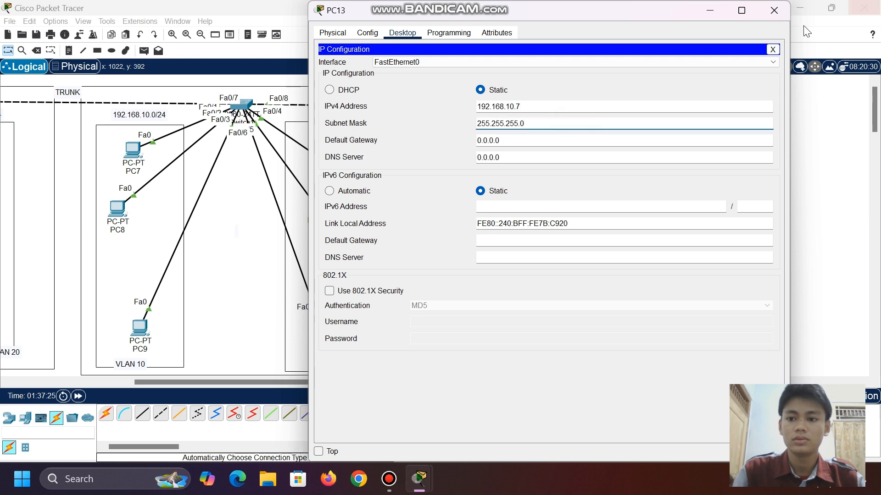
left_click(775, 14)
Set PC14's static IPv4 address to 192.168.10.8 with the default subnet mask and close its window
left_click(501, 213)
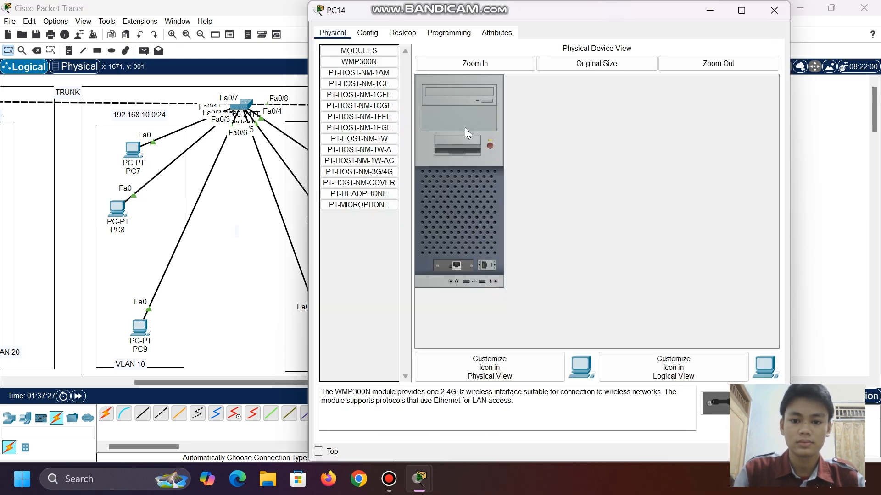
left_click(402, 33)
left_click(359, 73)
left_click(554, 106)
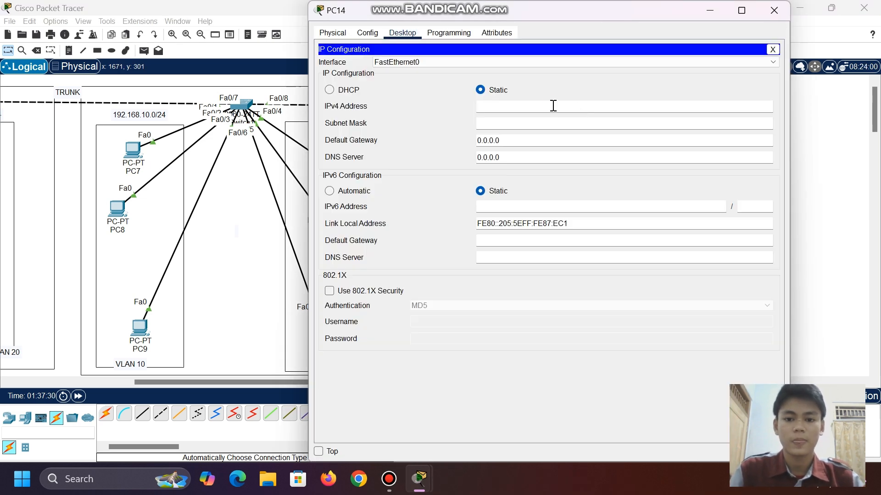
type("192.168.20.4")
key("BackSpace")
key("BackSpace")
key("BackSpace")
key("BackSpace")
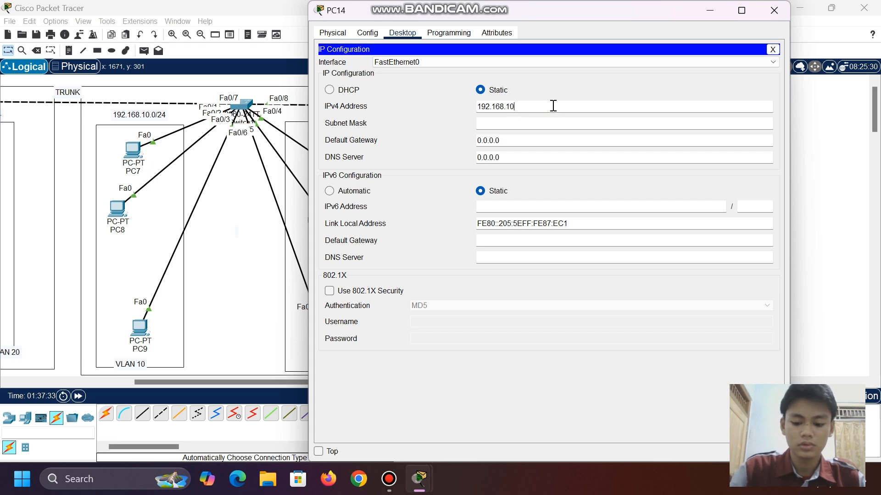
type("10.8")
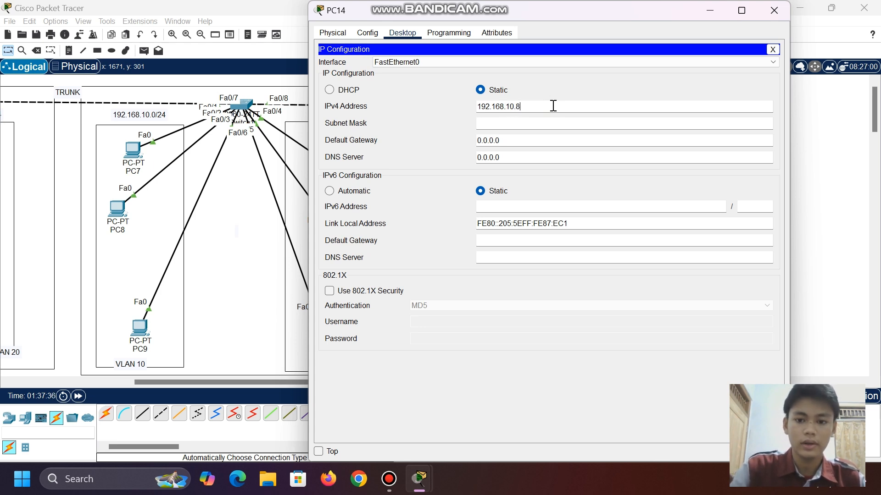
left_click(542, 124)
left_click(772, 13)
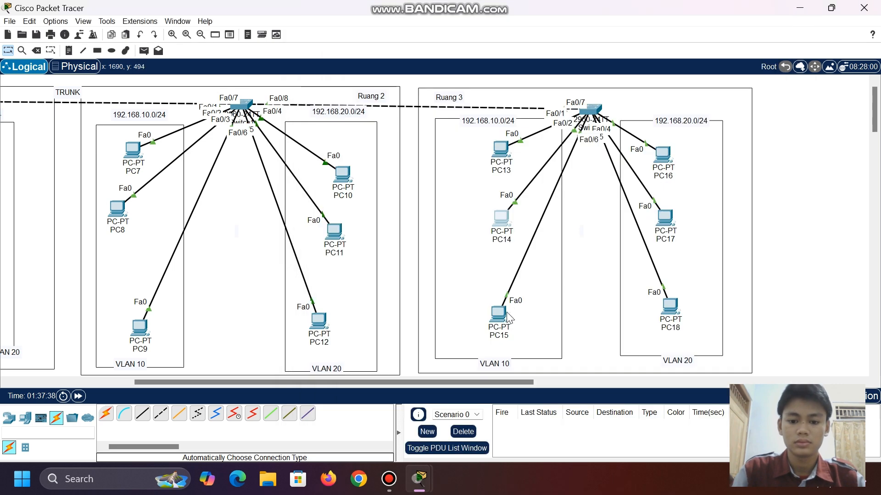
Set PC15's static IPv4 address to 192.168.10.9 with subnet mask 255.255.255.0 and close its window
left_click(497, 309)
left_click(402, 32)
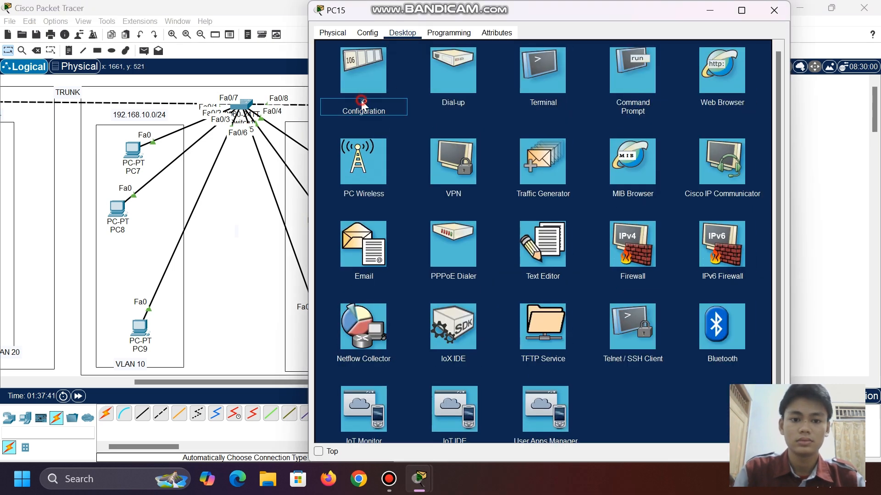
left_click(365, 84)
left_click(490, 98)
left_click(494, 107)
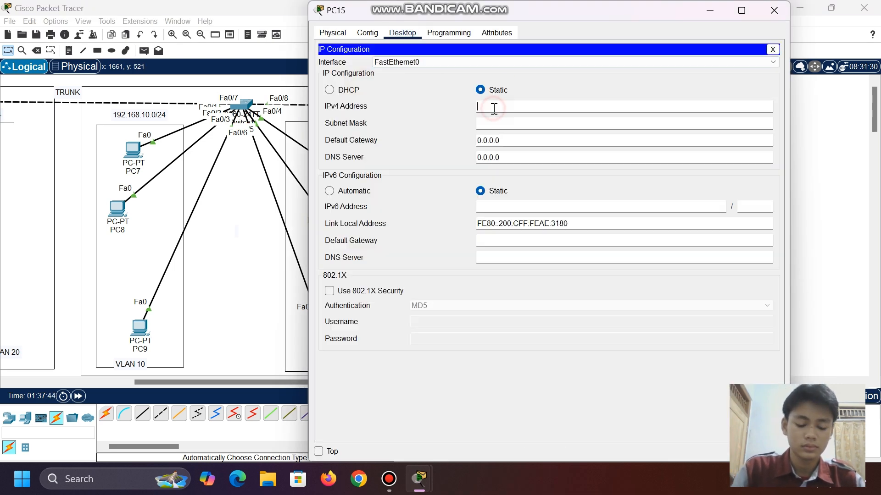
type("192.168.20")
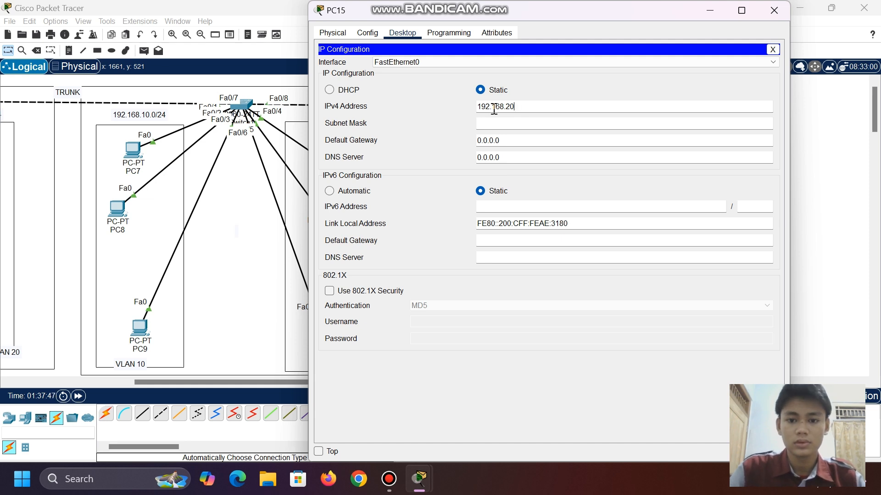
type(".40")
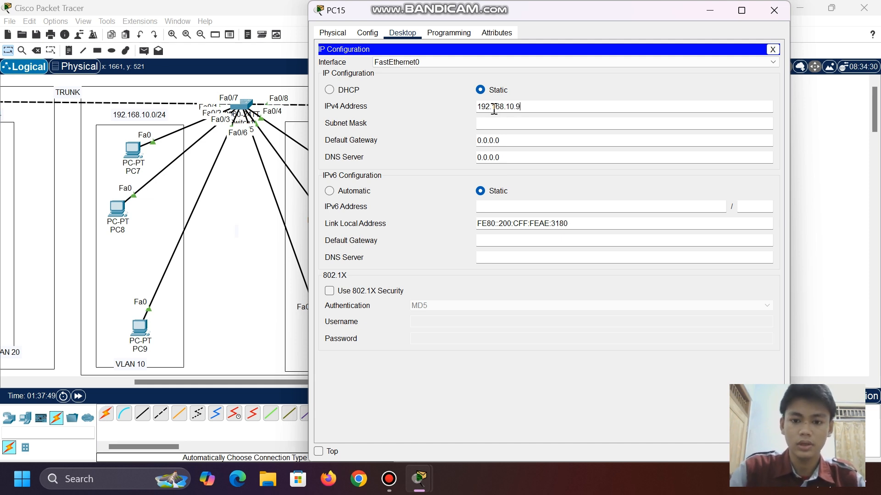
left_click(503, 123)
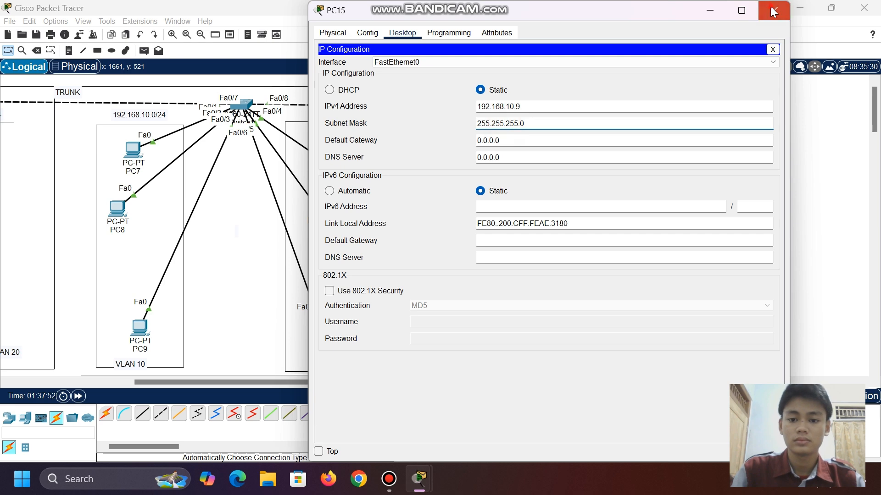
left_click(773, 11)
Set PC16's static IPv4 address to 192.168.20.7 with the default subnet mask and close its window
left_click(662, 152)
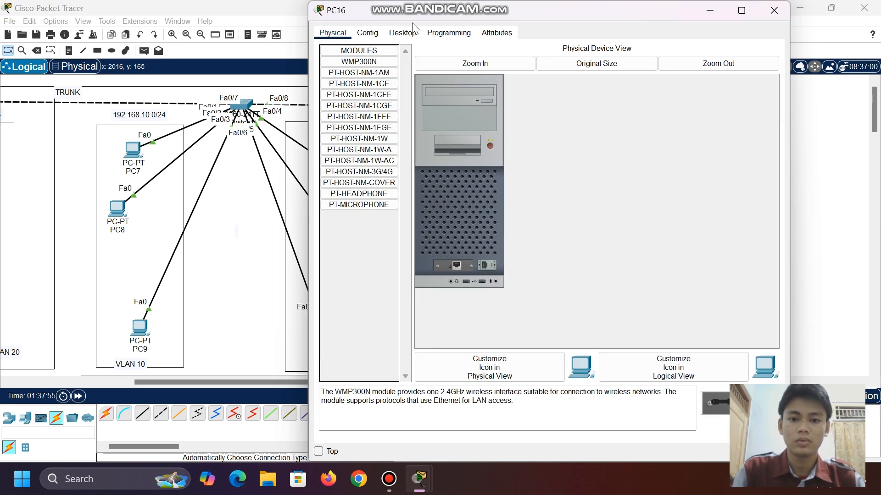
left_click(412, 31)
left_click(367, 78)
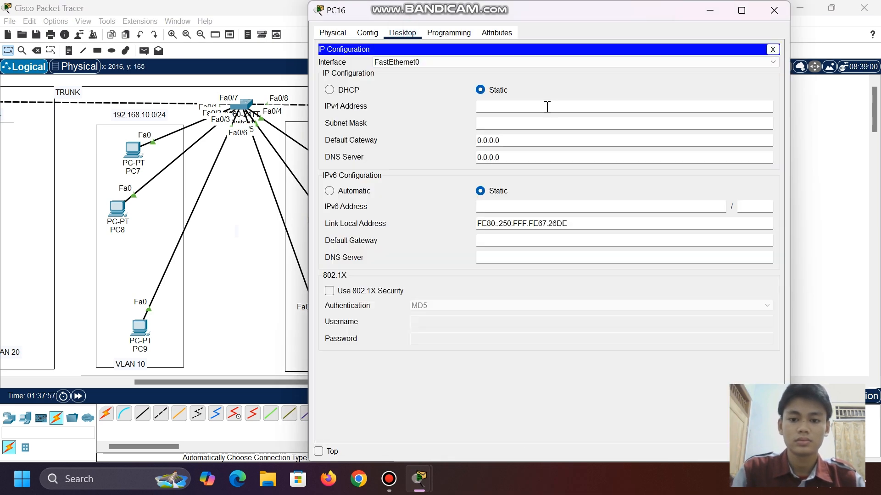
left_click(548, 107)
type("192.168.20.4")
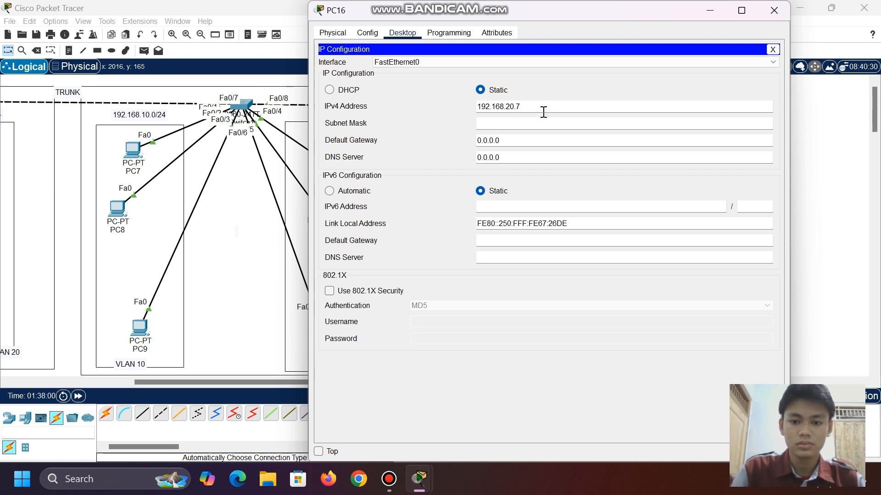
key("Tab")
left_click(774, 10)
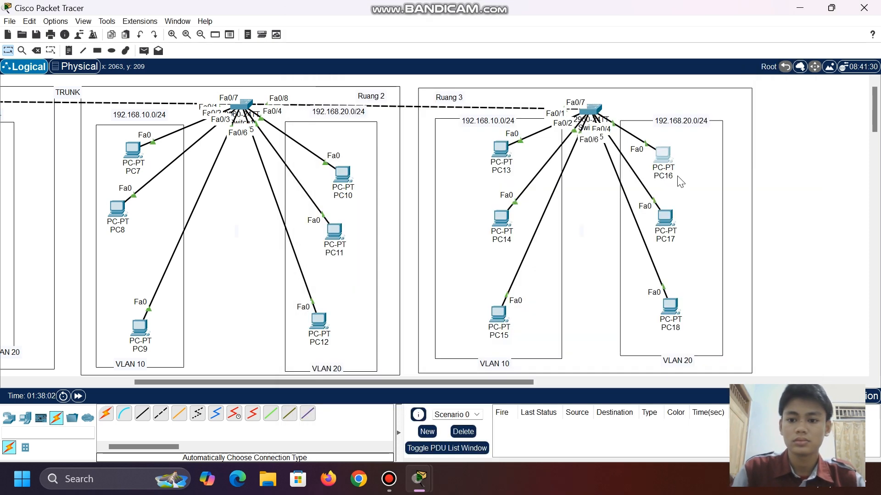
Set PC17's static IPv4 address to 192.168.20.8 with subnet mask 255.255.255.0 and close its window
left_click(665, 216)
left_click(412, 34)
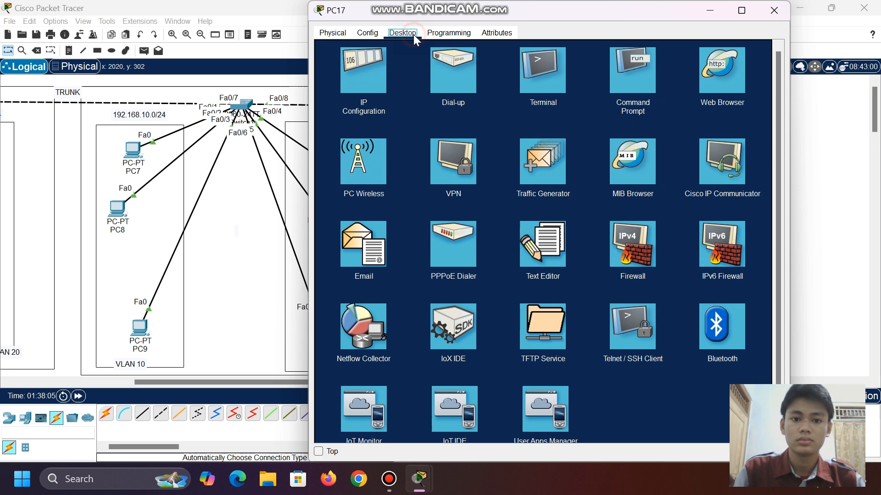
left_click(379, 69)
left_click(523, 107)
type("192.168.20.4")
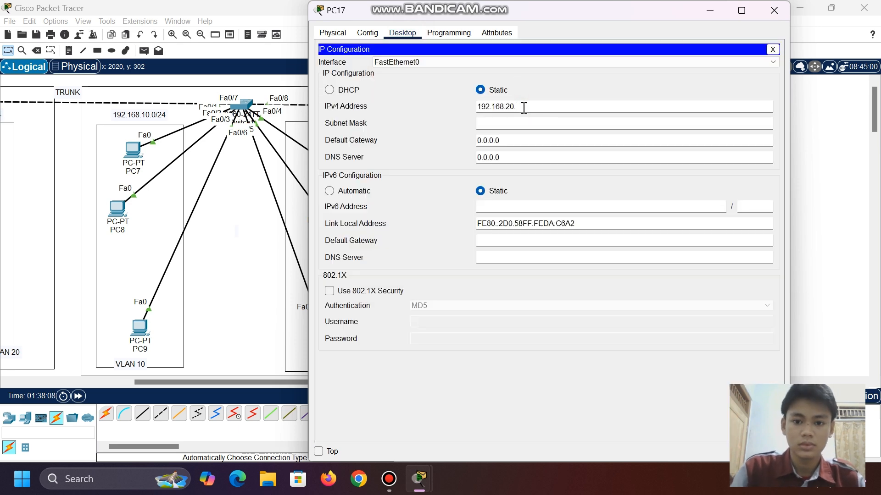
left_click(522, 123)
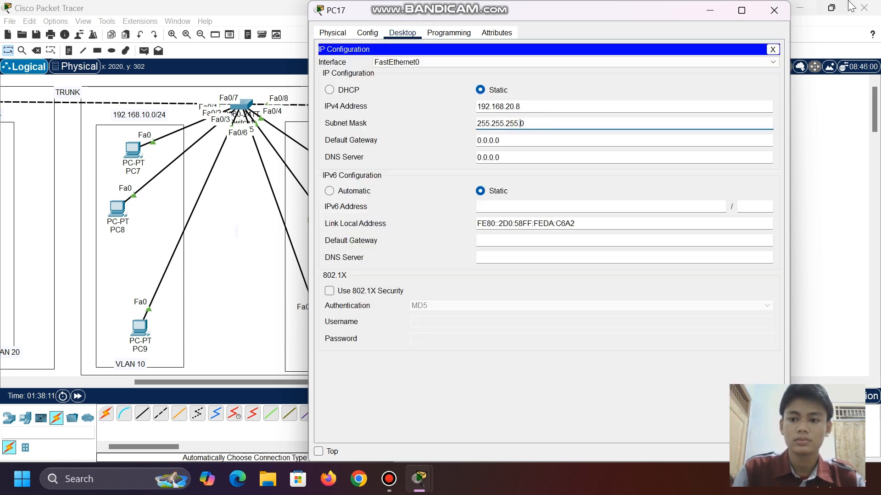
left_click(774, 10)
Set PC18's static IPv4 address to 192.168.20.9 with subnet mask 255.255.255.0 and close its window
left_click(669, 312)
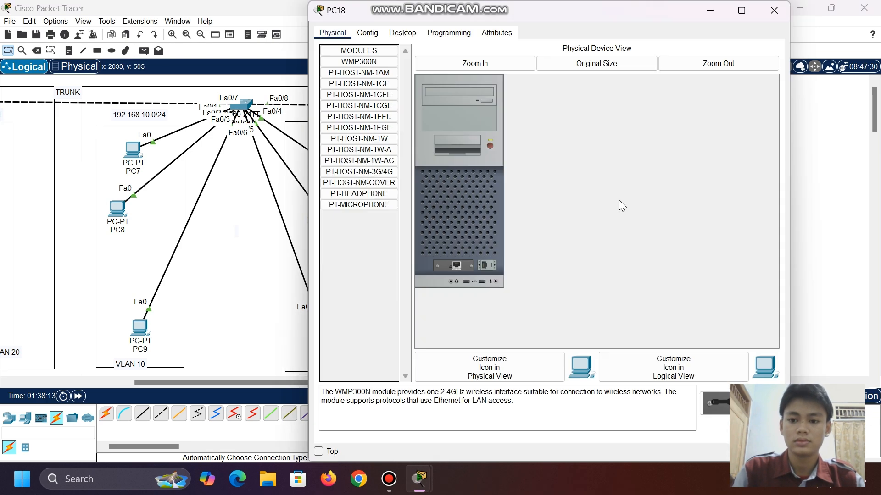
left_click(449, 32)
left_click(402, 32)
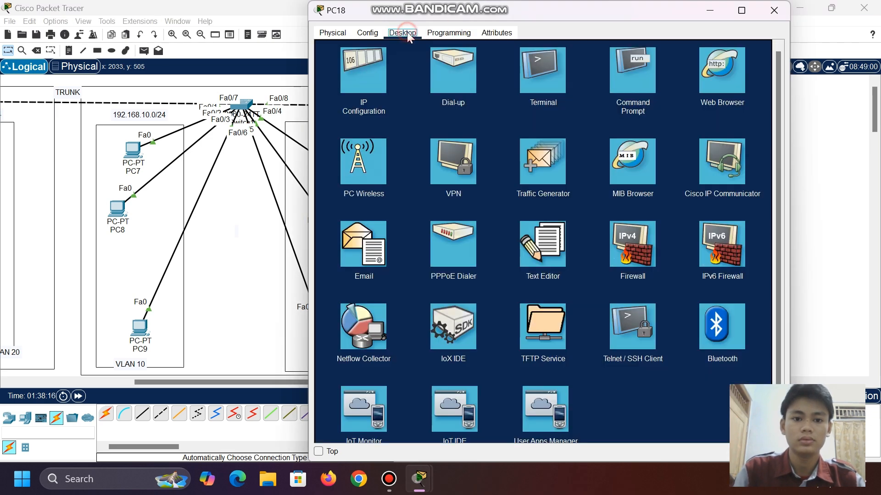
left_click(371, 59)
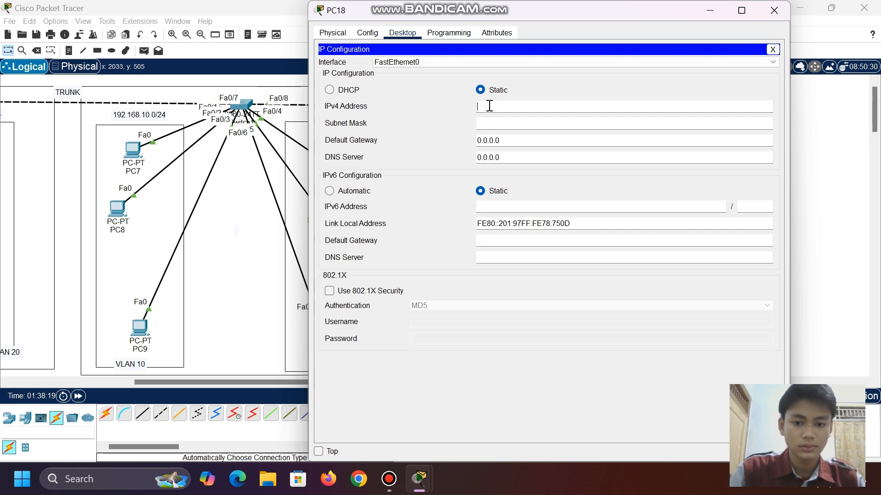
type("192.168.20.4")
left_click(506, 123)
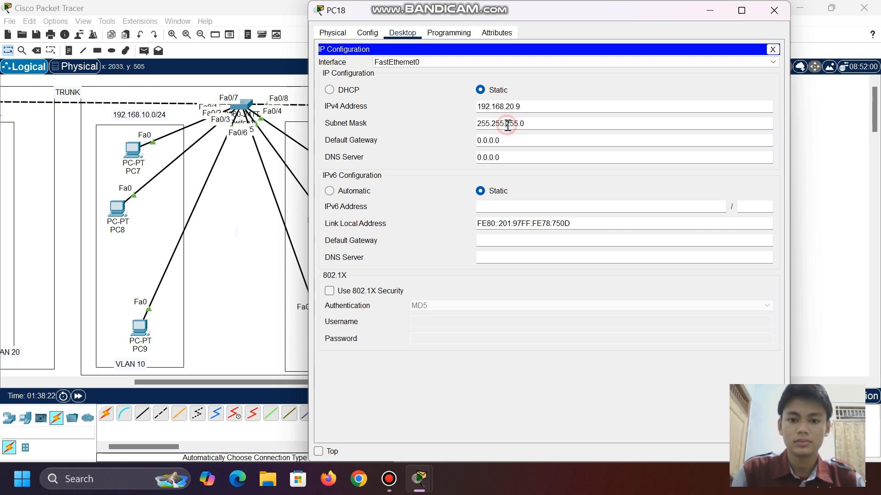
left_click(774, 10)
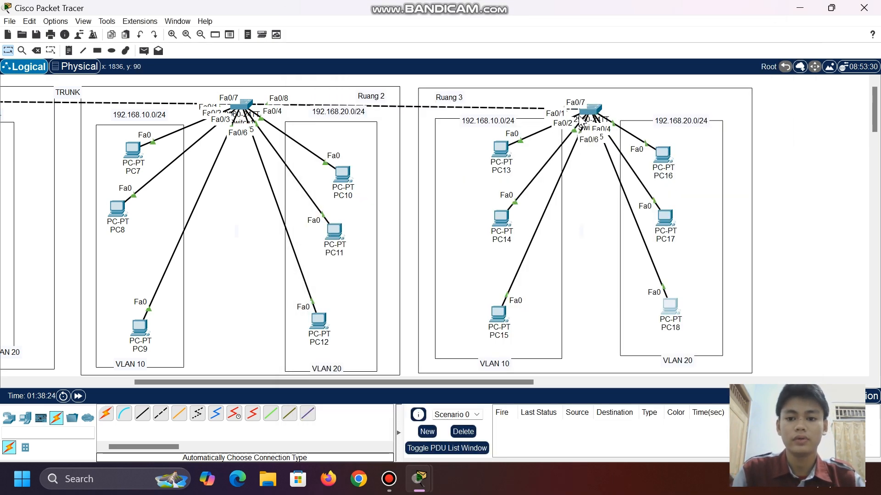
Nudge Switch2 in Ruang 3, open its command-line interface and move the window clear of the VLAN 20 PCs
left_click_drag(584, 110, 594, 108)
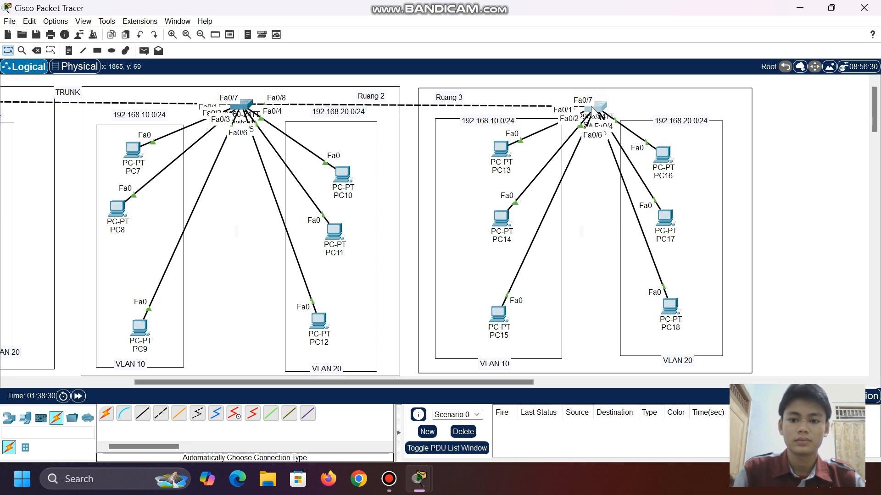
left_click(594, 108)
left_click(394, 33)
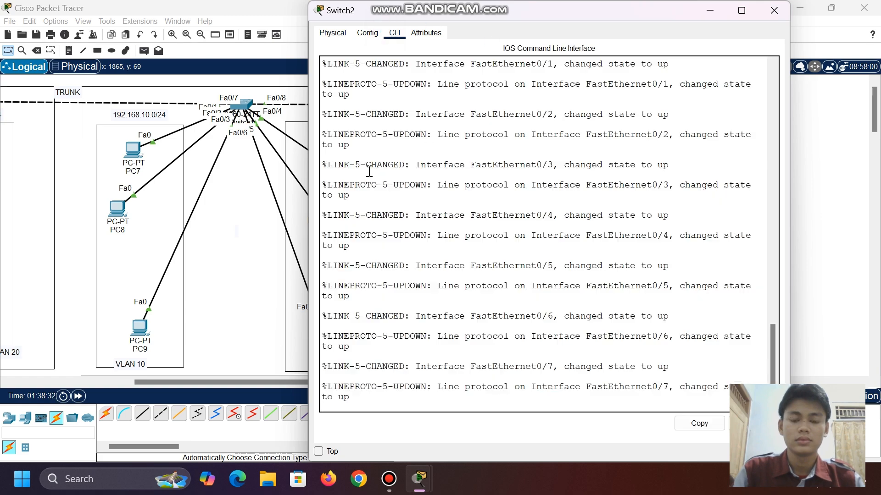
left_click_drag(400, 9, 275, 30)
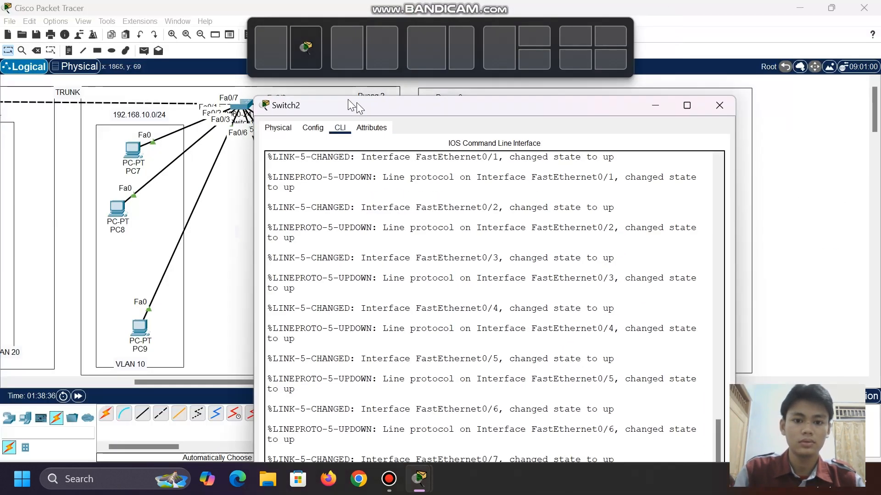
left_click_drag(356, 103, 318, 89)
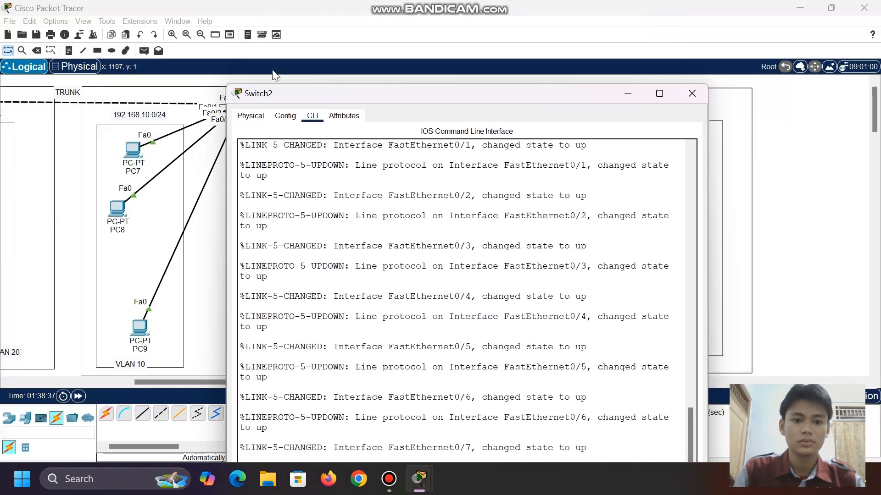
left_click_drag(233, 92, 241, 35)
Start Switch2's console session and enter global configuration mode with en and conf t
key("Return")
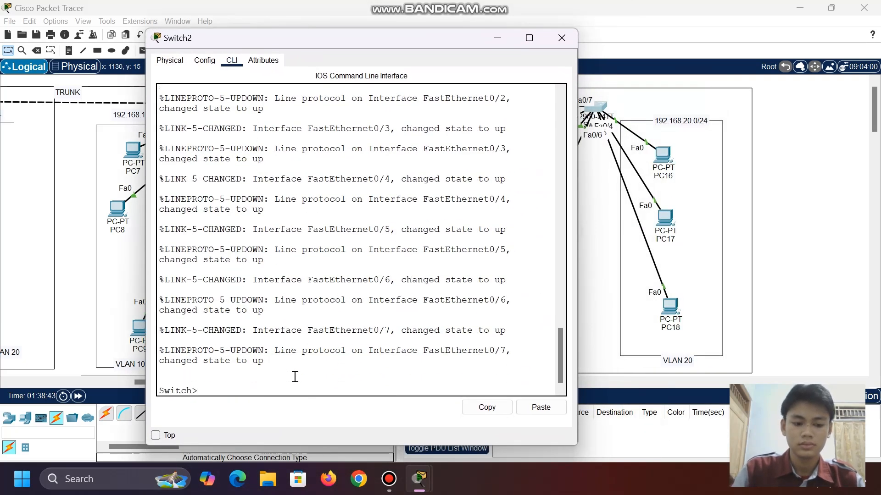
type("en")
key("Return")
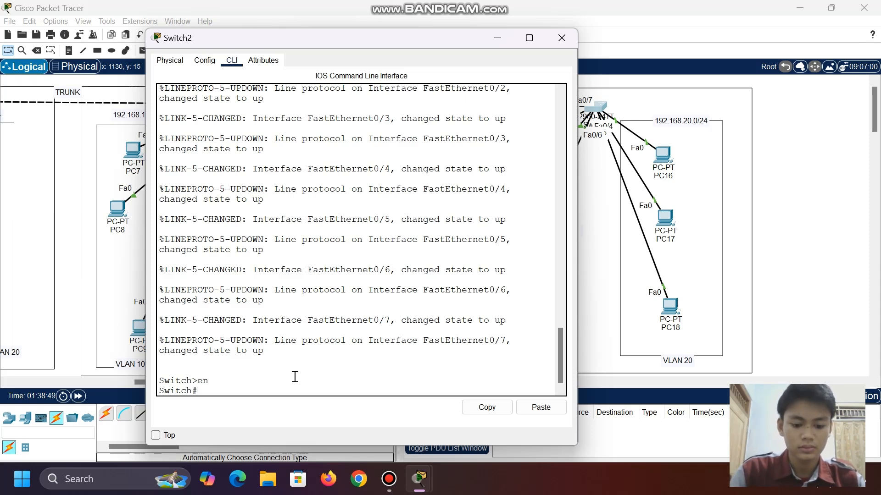
type("conf t")
key("Return")
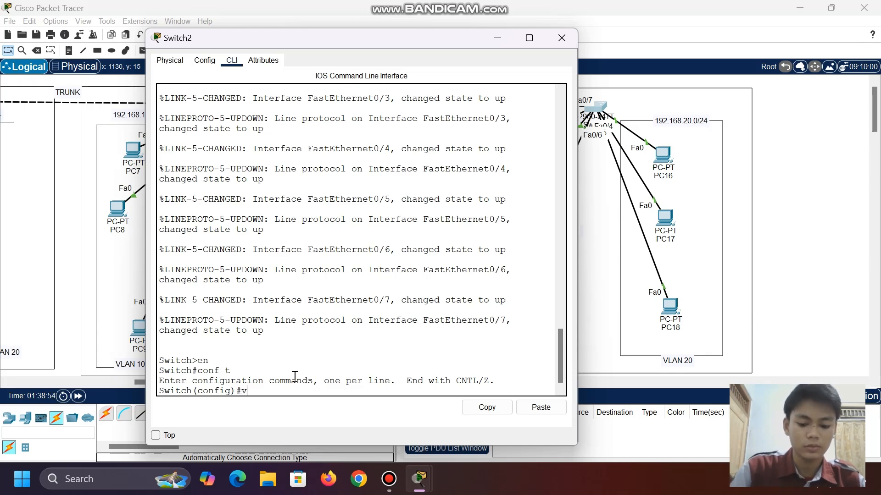
Create VLAN 10 on Switch2 with the name programing and exit VLAN configuration
type("vlan 10")
key("Return")
type("na")
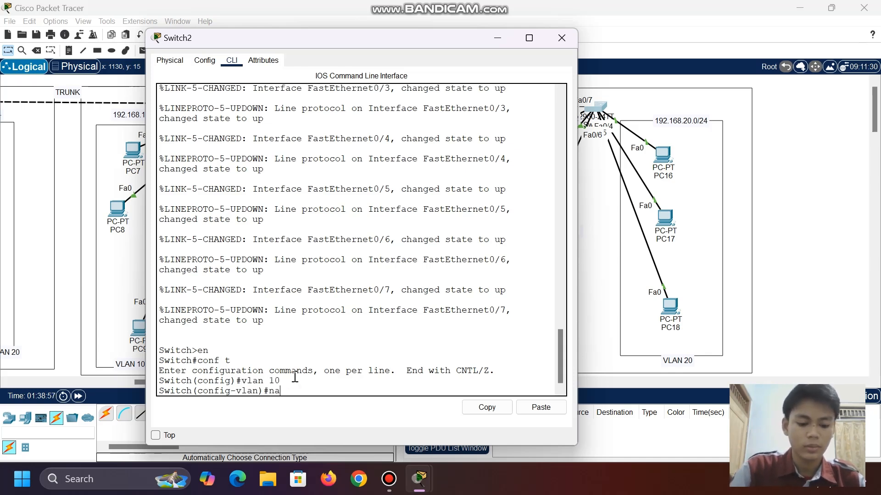
type("me prog")
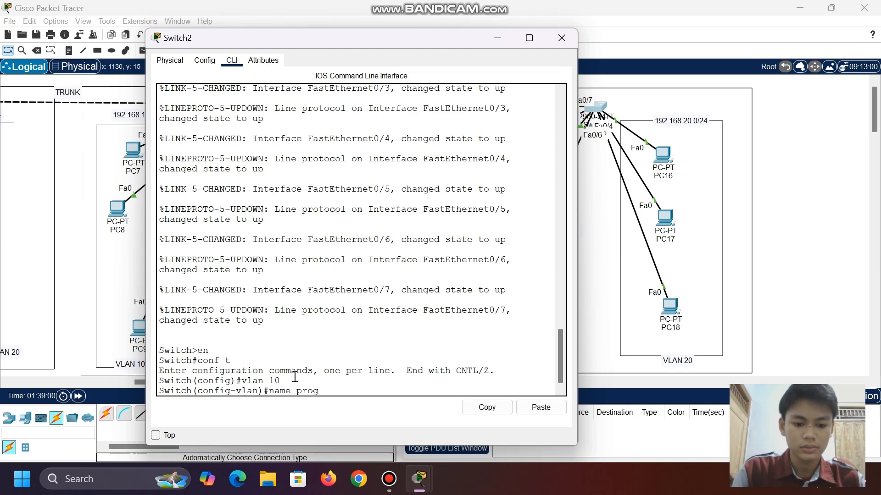
type("rami")
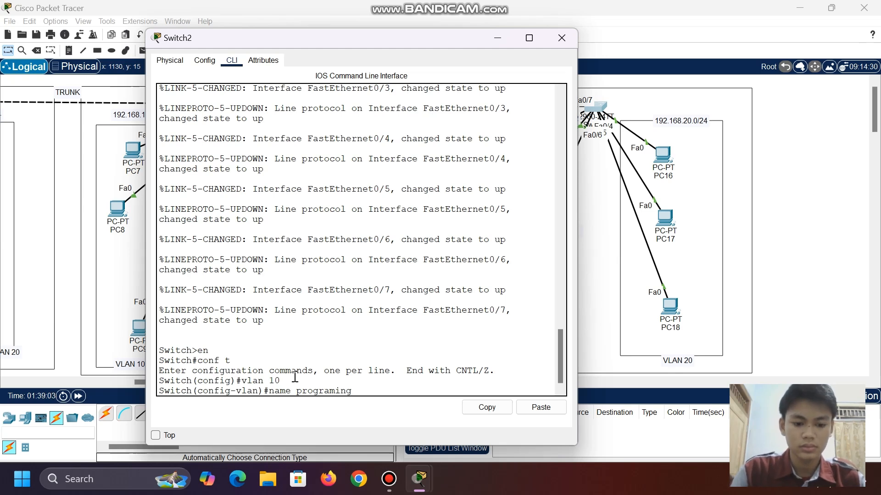
type("ng")
key("Return")
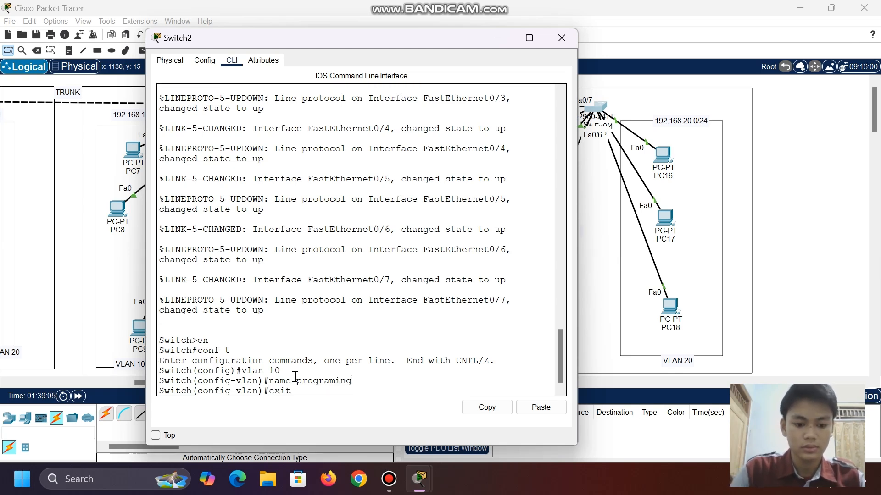
type("exit")
key("Return")
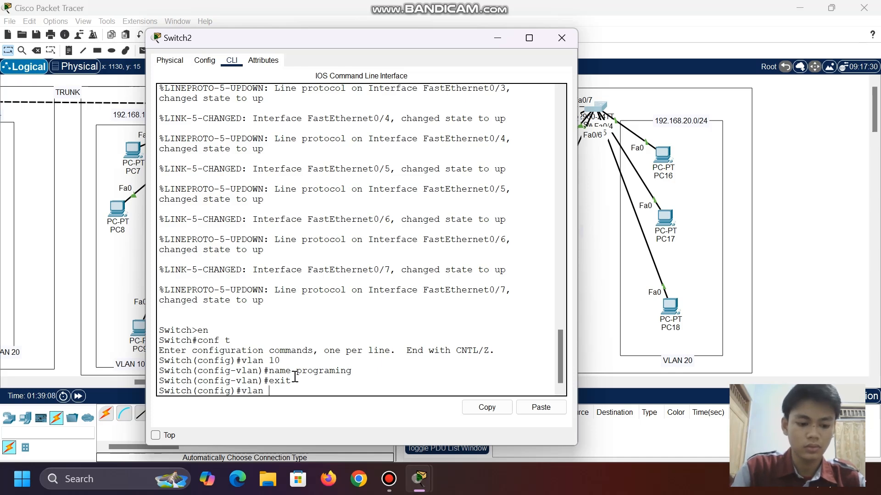
Create VLAN 20 on Switch2 with the name marketing and exit VLAN configuration
type("vlan 20")
key("Return")
type("name")
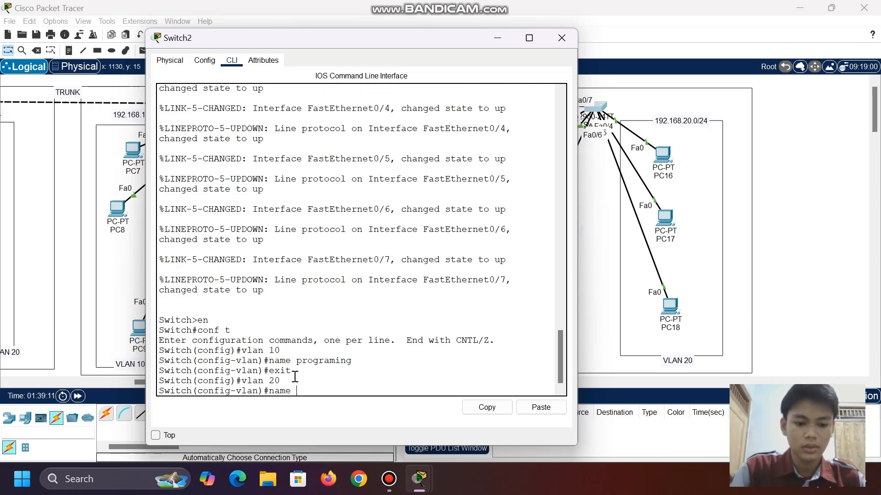
type(" marketing")
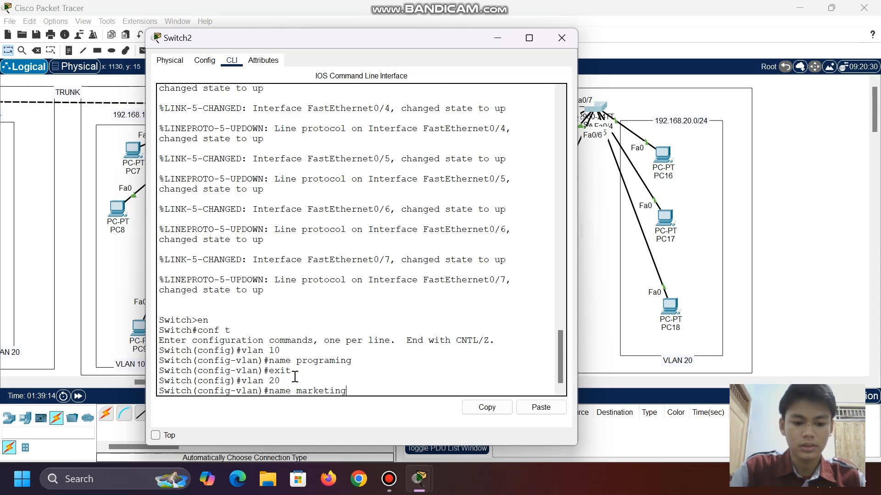
key("Return")
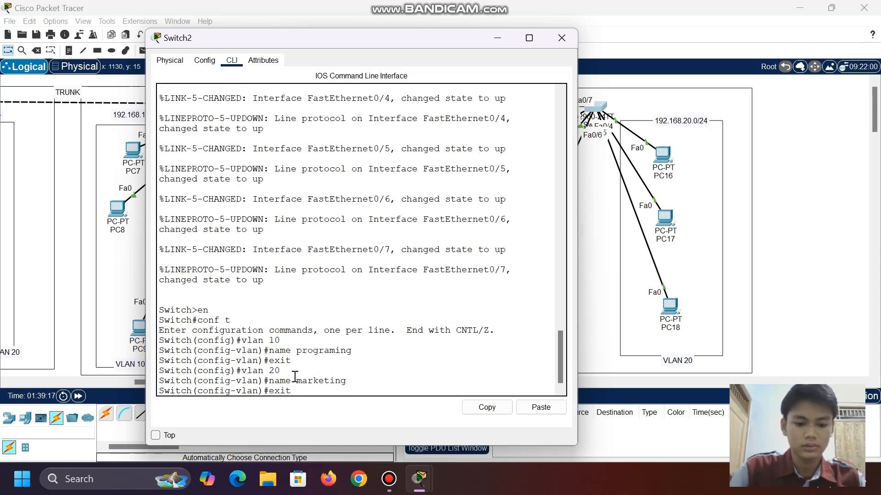
key("Return")
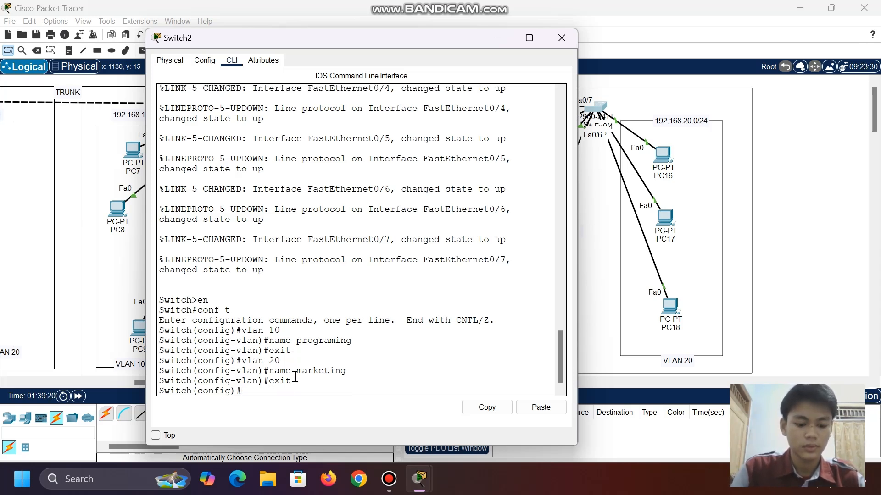
Display Switch2's VLAN table from configuration mode with do show vlan brief
type("do")
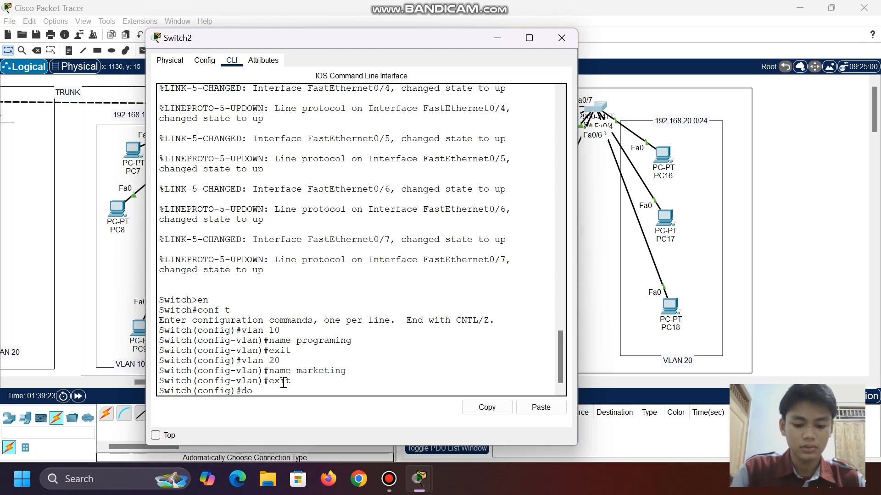
type(" dho")
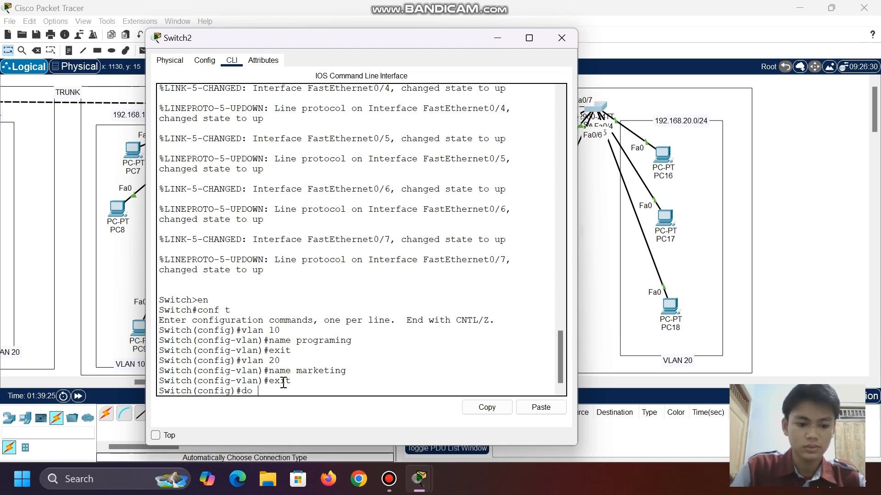
type("w vlan")
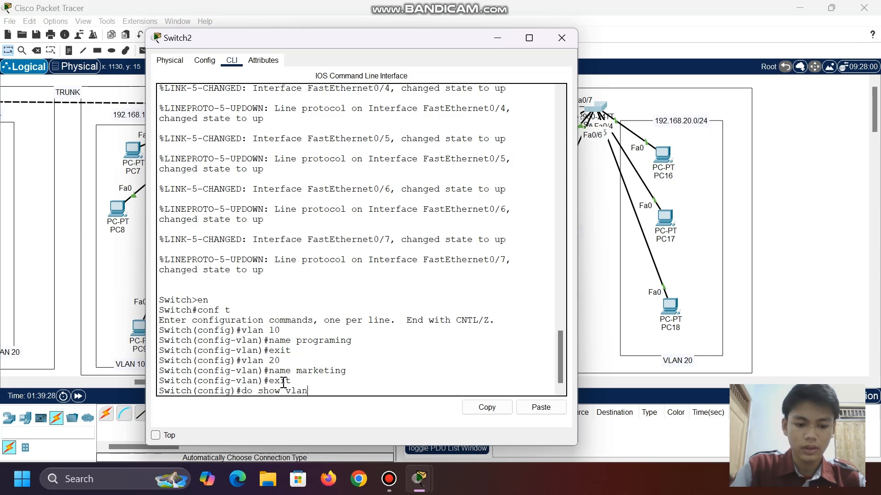
type(" brief")
key("Return")
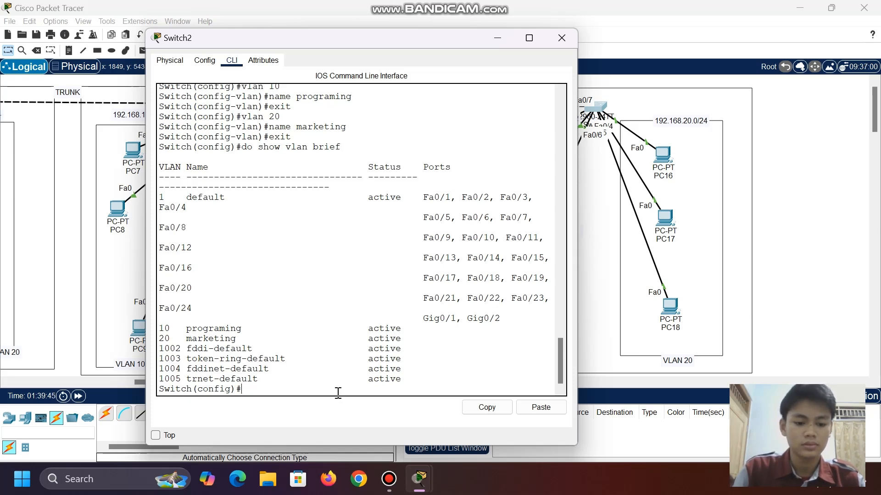
Nudge PC13 slightly up and outward within Ruang 3's VLAN 10 area, then return to Switch2's command-line interface
left_click(498, 37)
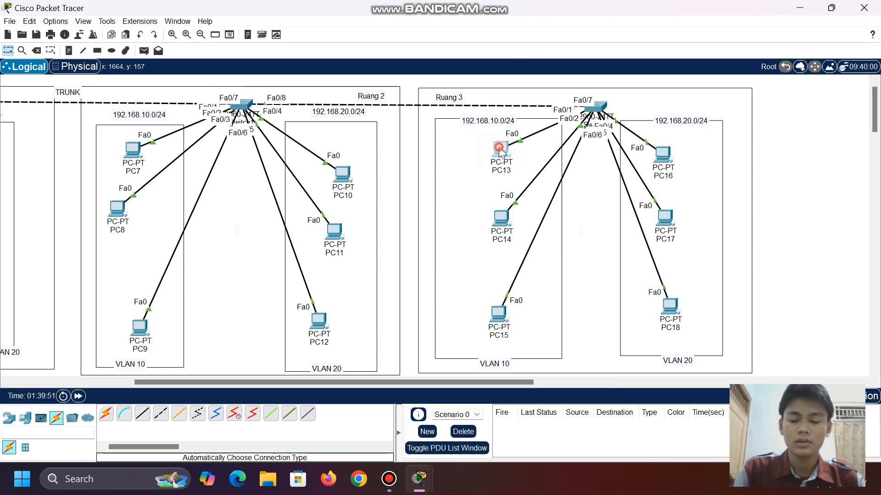
left_click_drag(500, 147, 483, 141)
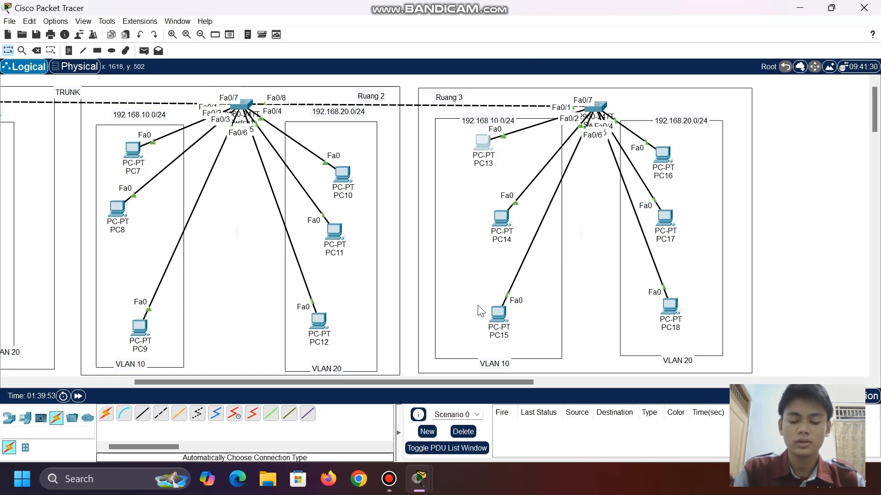
mouse_move(419, 479)
left_click(560, 416)
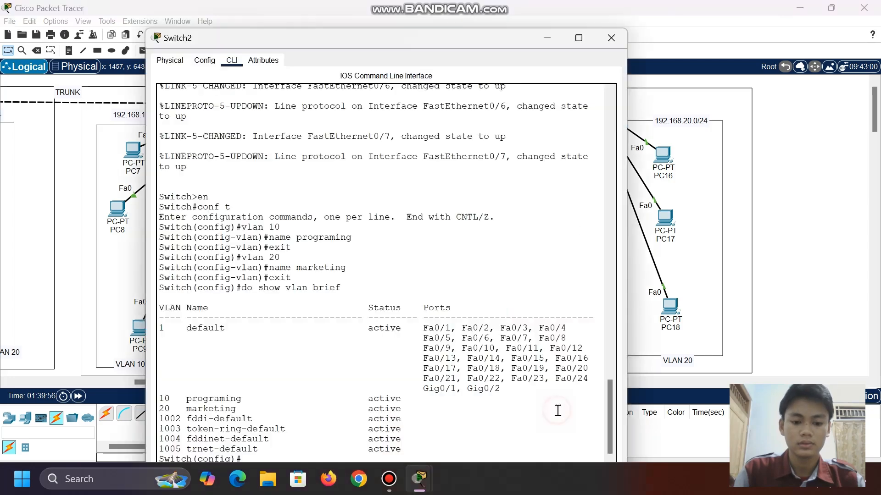
Enter the interface range fa0/1-3 on Switch2 and set those ports to switchport mode access
left_click(276, 405)
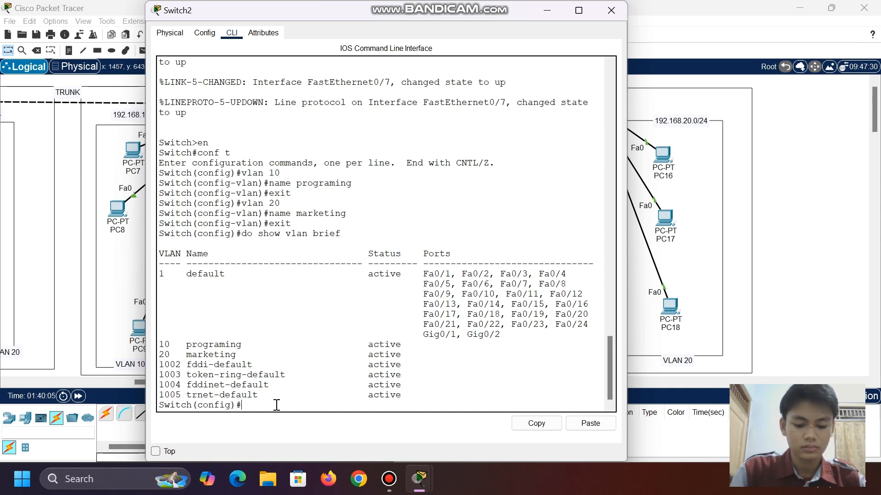
type("int rang")
key("Tab")
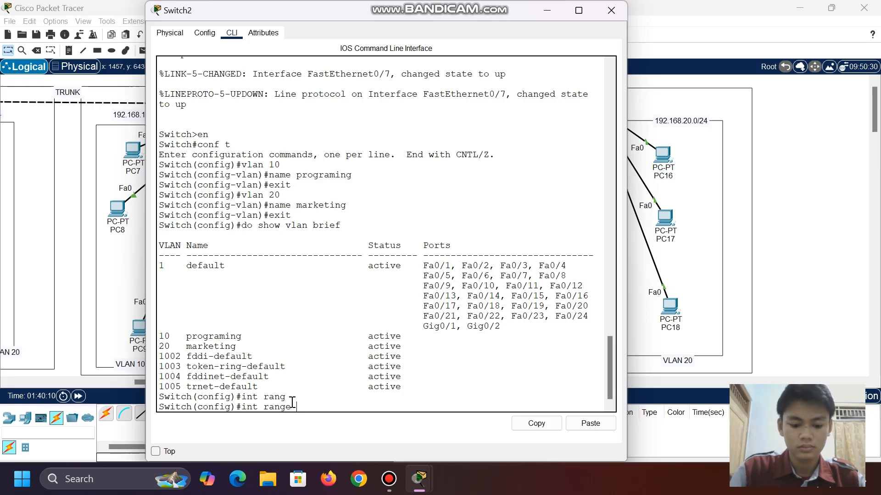
type("fa0/1-3")
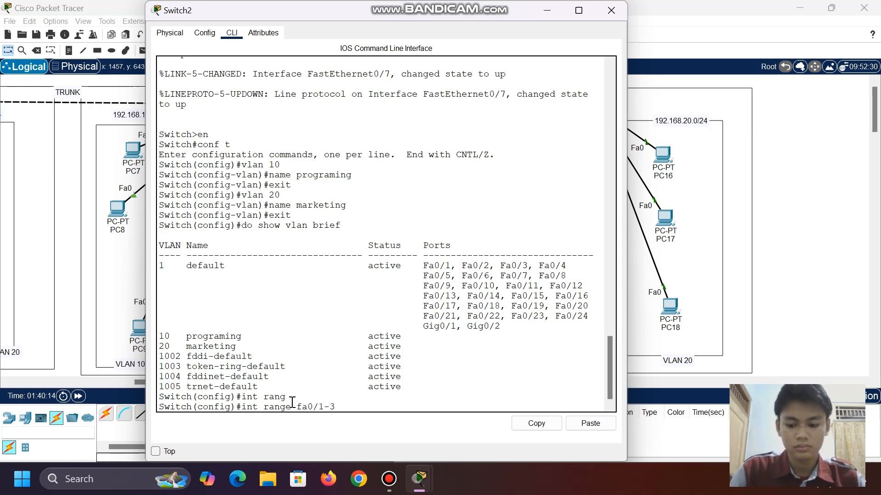
key("Return")
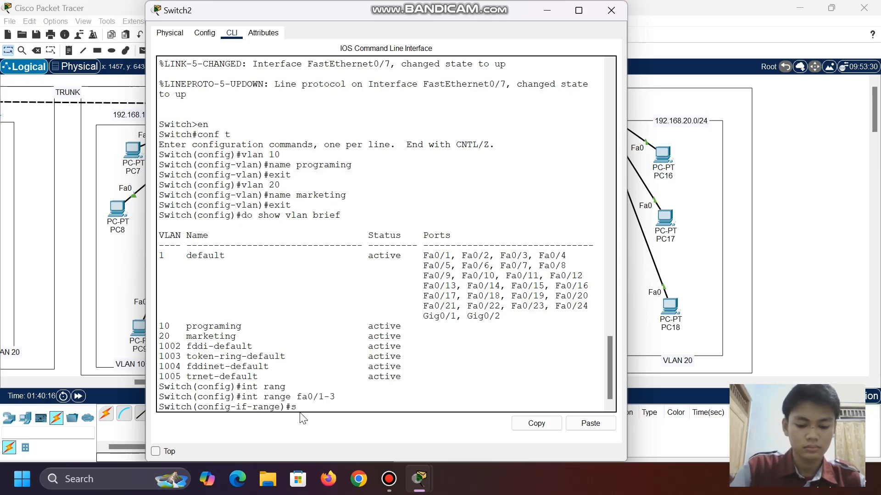
type("swi")
key("Tab")
type("mod")
key("Tab")
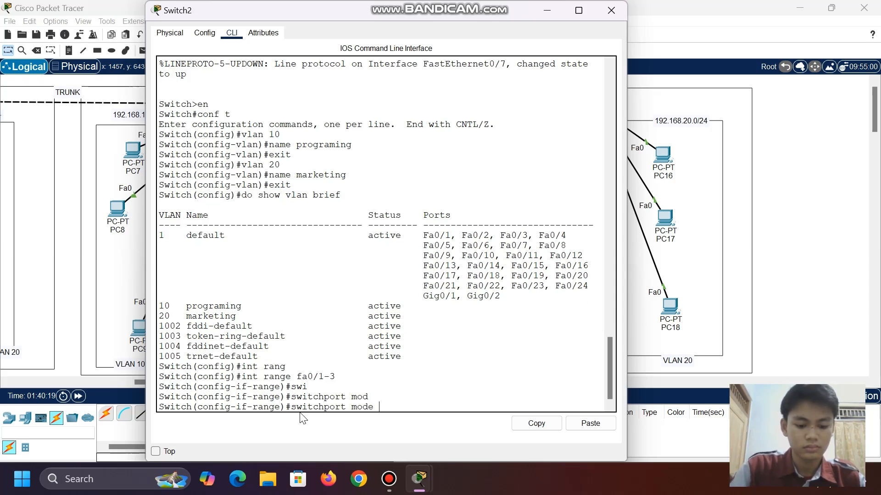
type("acc")
key("Tab")
key("Return")
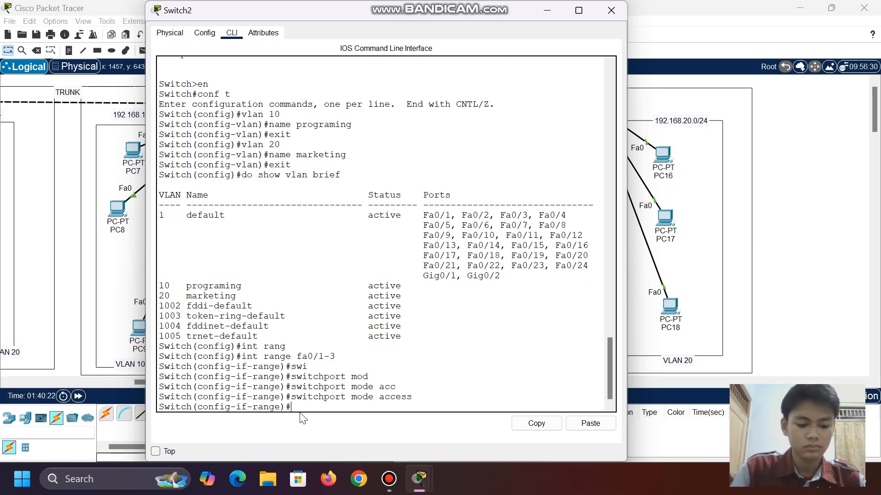
Assign the selected ports fa0/1-3 to VLAN 10 with switchport access vlan 10 and exit the range configuration
type("sw")
key("Tab")
type("acc")
key("Tab")
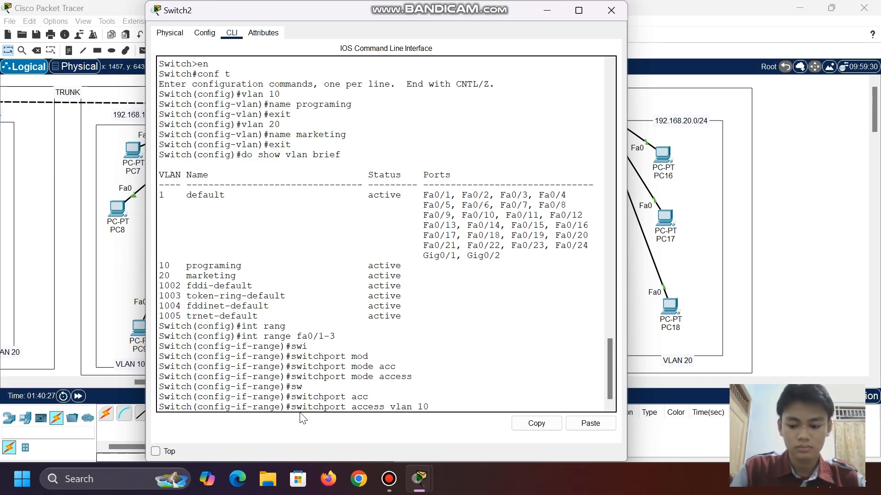
key("Return")
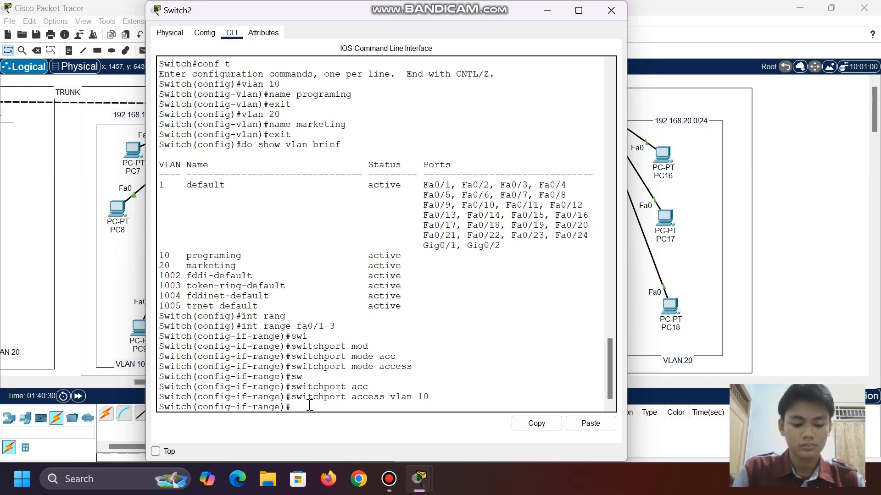
type("exit")
key("Return")
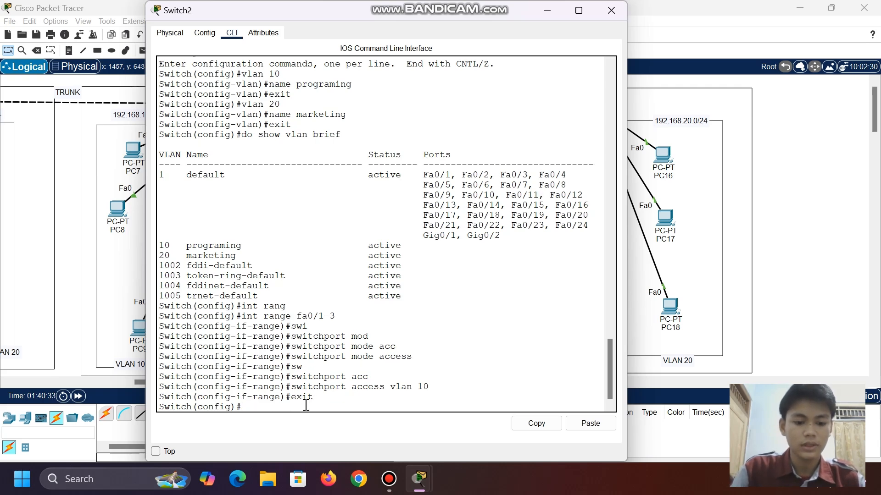
Check Ruang 3's VLAN 20 port connections in the topology and specify the interface range fa0/4-6 on Switch2
left_click(540, 9)
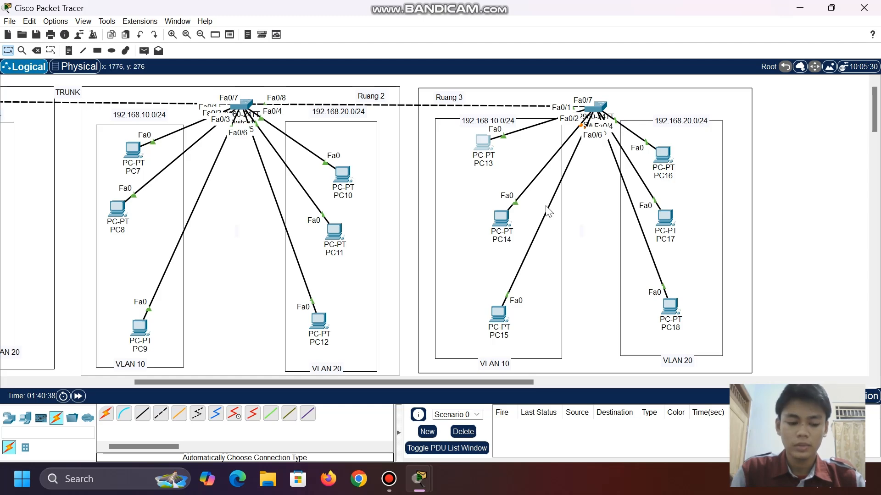
left_click(580, 394)
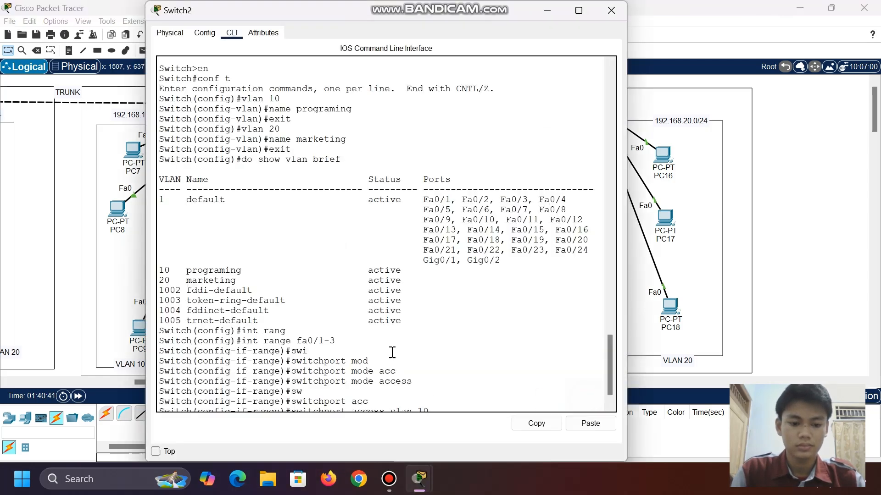
scroll(418, 317, "down", 1)
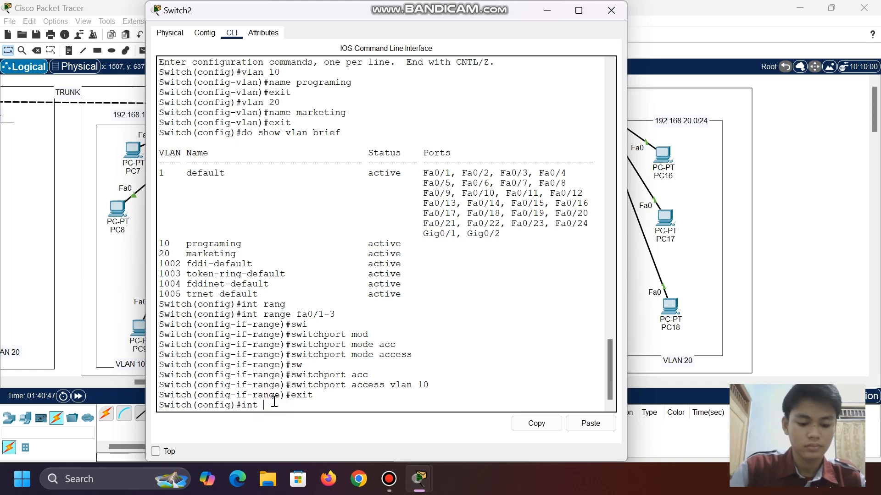
type("ran")
key("Tab")
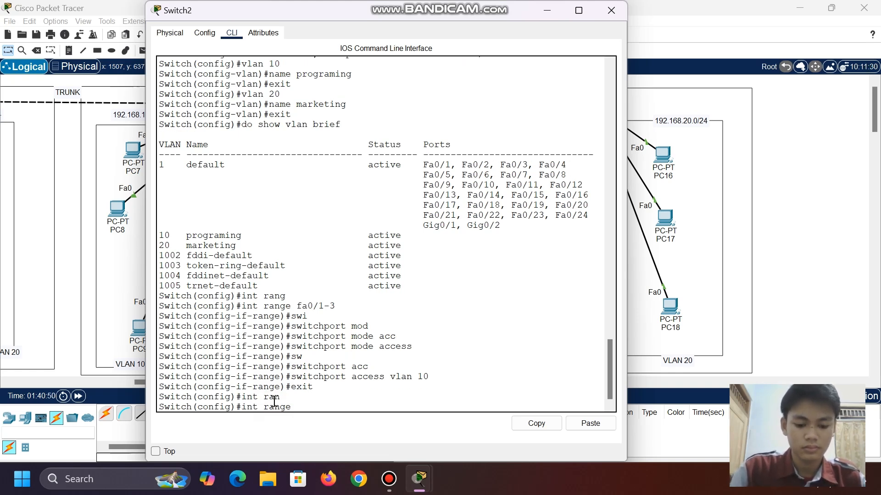
type("fa0/")
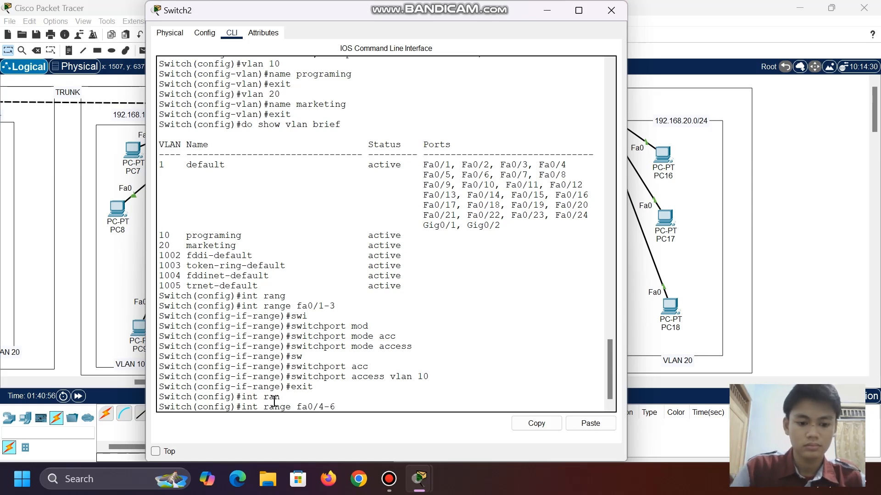
Select the FastEthernet port range fa0/4-6 on Switch2 and set its switchport mode to access
type("4-6")
key("Return")
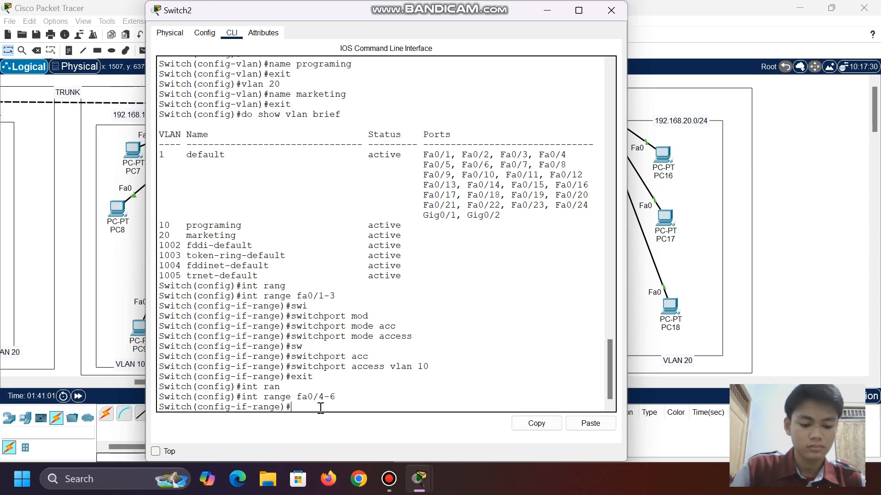
type("swi")
key("Tab")
type("mode")
key("Tab")
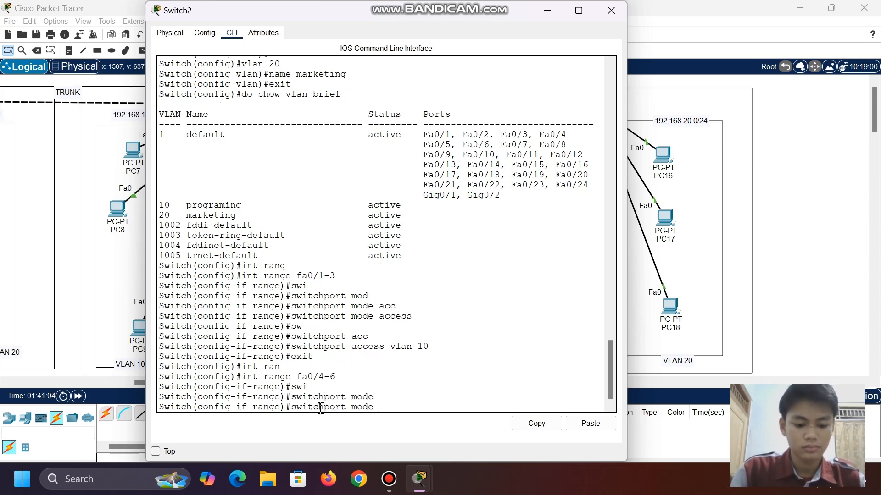
type("acc")
key("Tab")
key("Return")
Assign the fa0/4-6 port range to access VLAN 20 and exit the interface range configuration
type("sw")
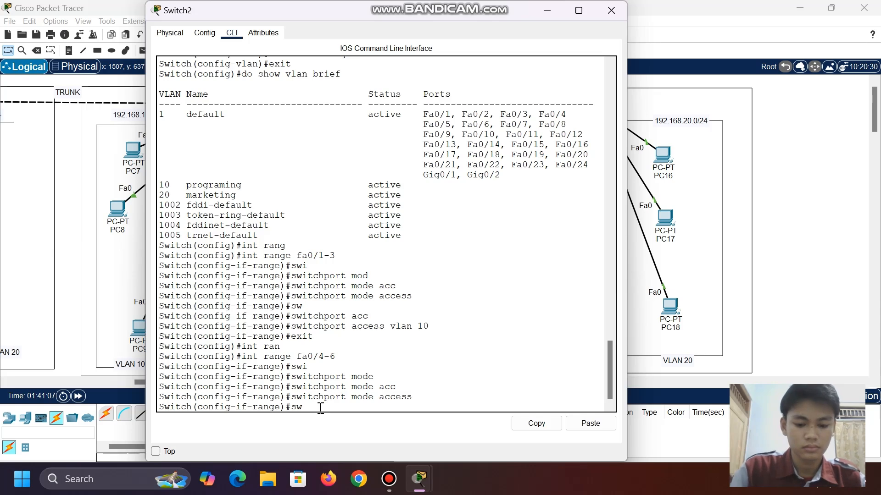
type("i")
key("Tab")
type("acc")
key("Tab")
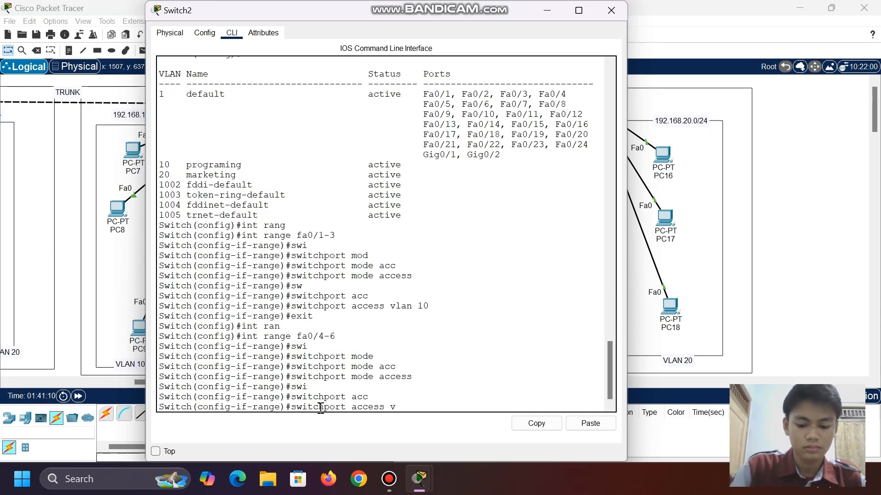
type("vlan 20")
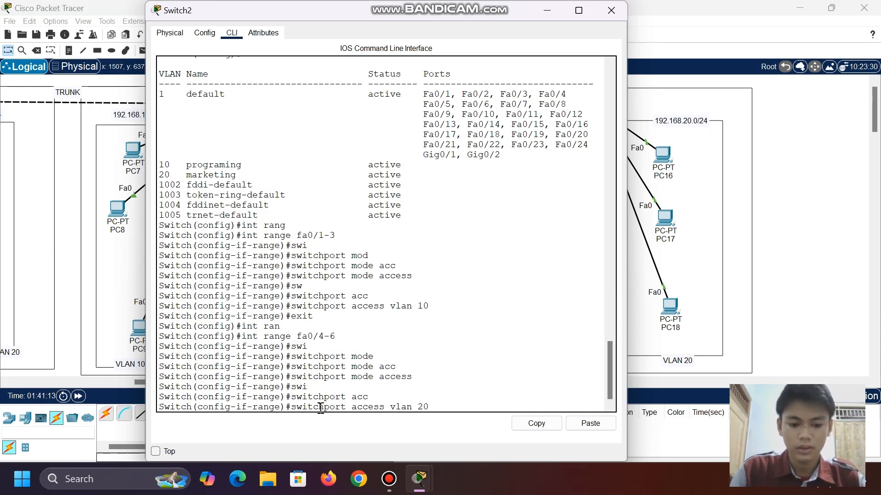
key("Return")
type("exit")
key("Return")
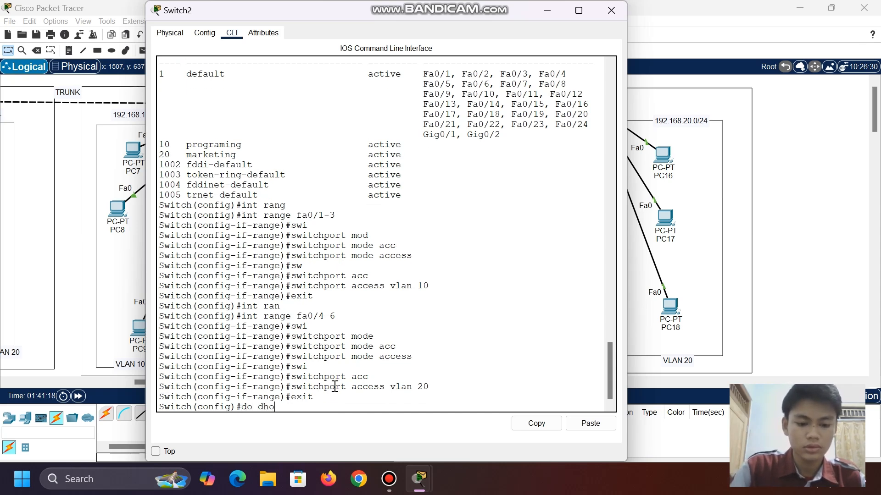
Display the brief VLAN table on Switch2 to check the port assignments, and minimize its window
type("do show")
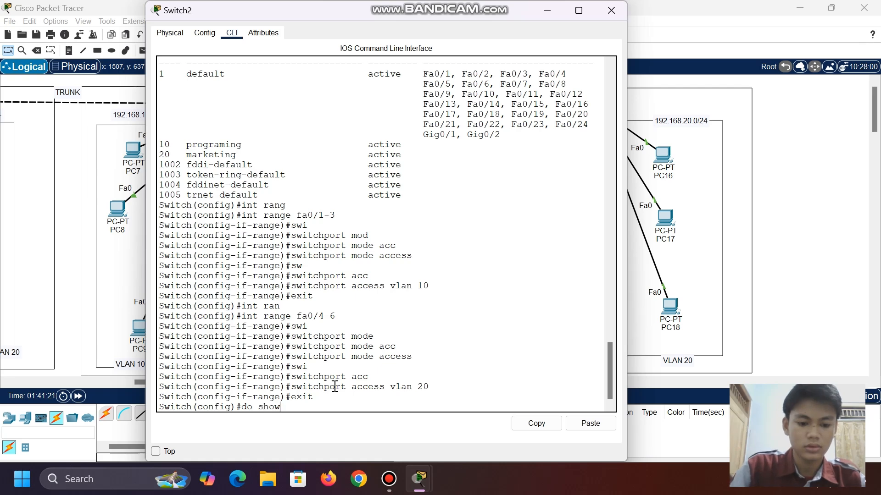
type(" vlan brief")
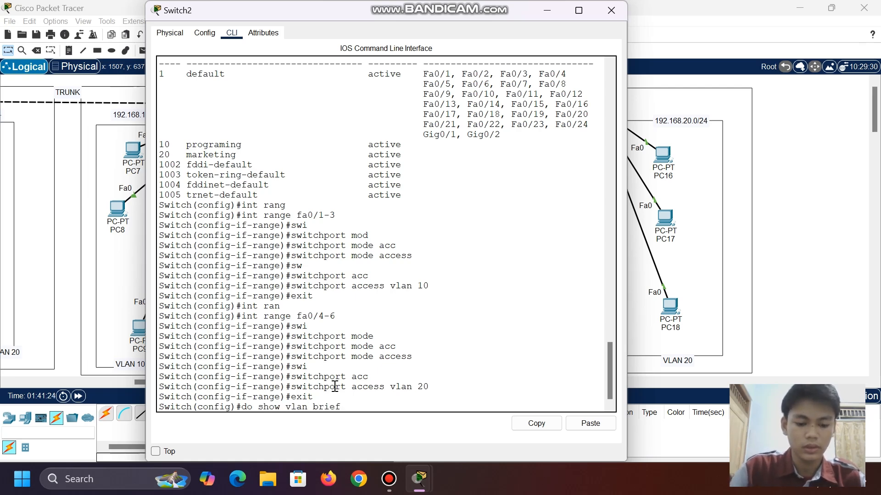
key("Return")
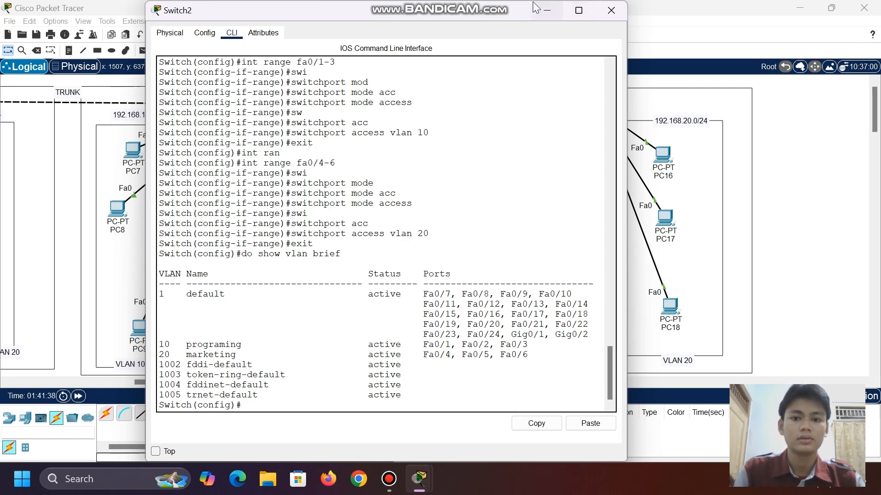
left_click(548, 13)
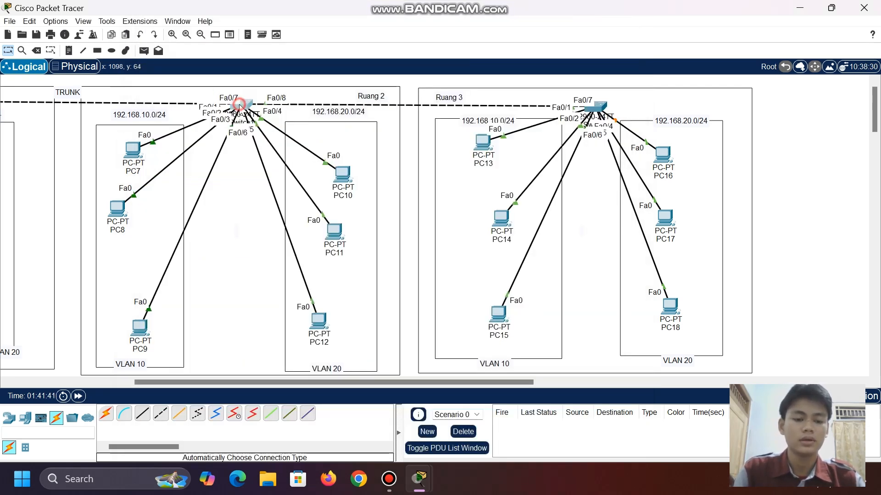
Open the command line of Switch1 in Ruang 2 and enter global configuration mode with en and conf t
left_click(235, 103)
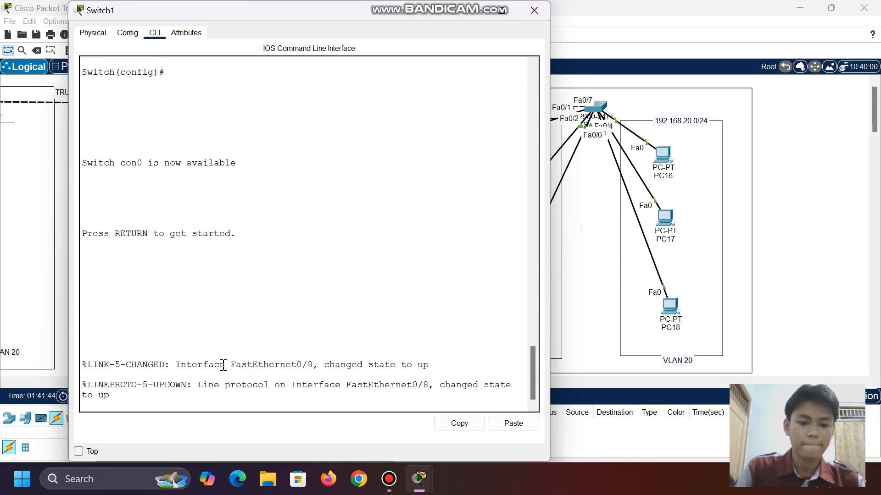
left_click(225, 400)
key("Return")
type("e")
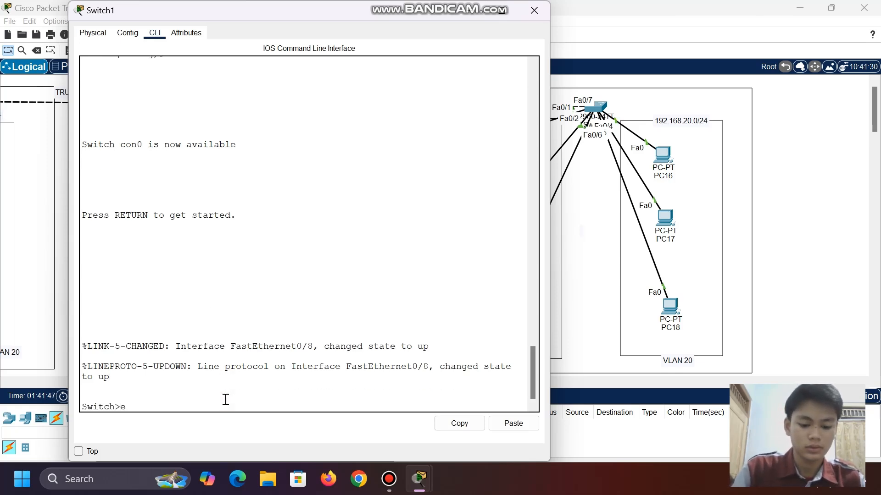
type("n")
key("Return")
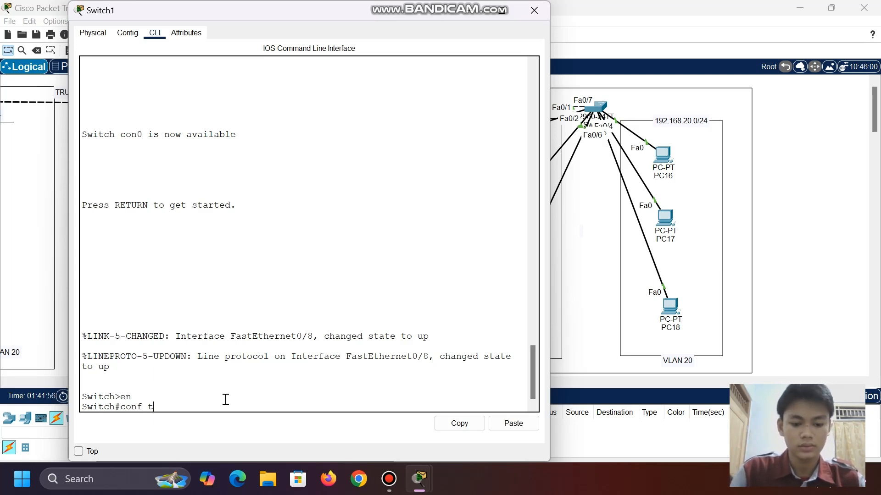
type("conf t")
key("Return")
left_click(534, 11)
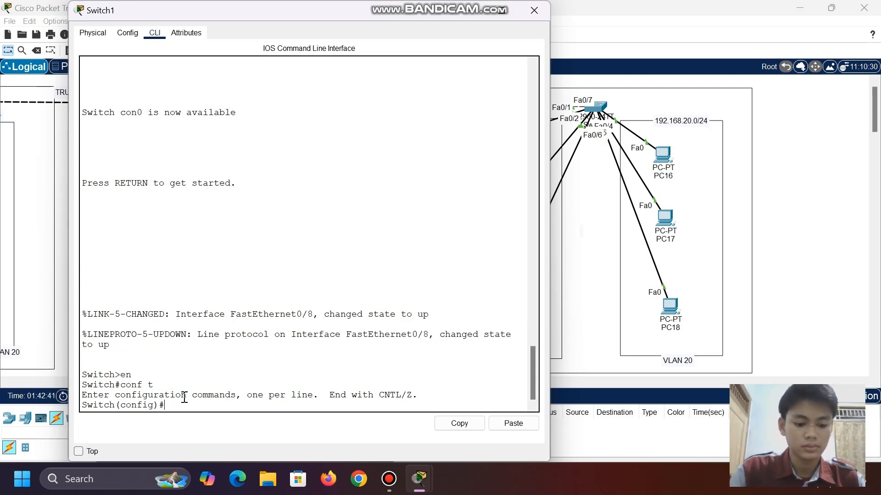
Set interface fa0/8 on Switch1 to switchport mode trunk
type("int fa0")
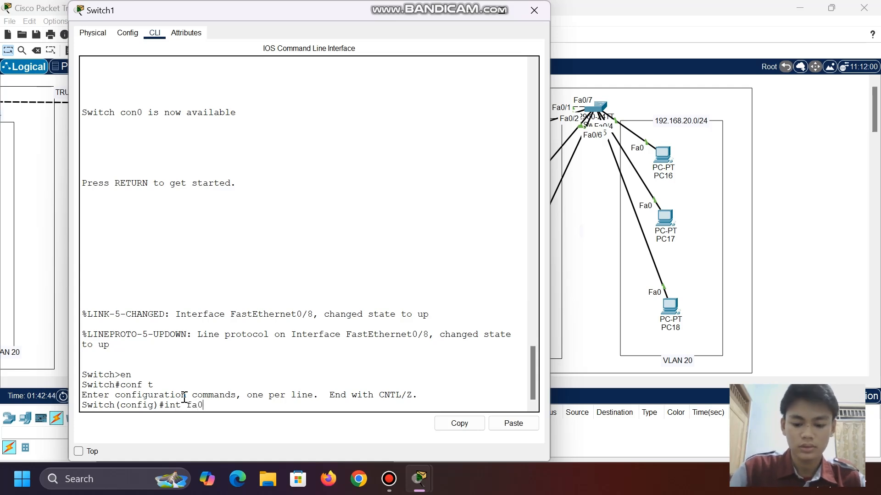
type("/8")
key("Return")
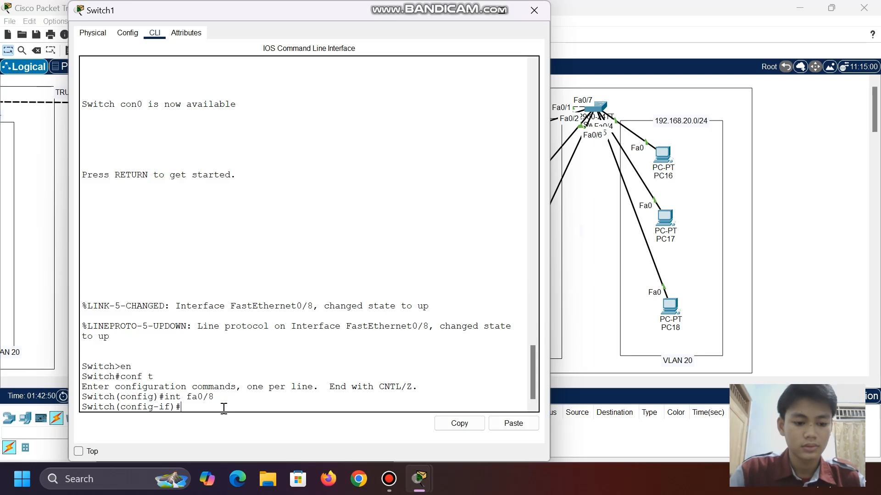
type("swi")
key("Tab")
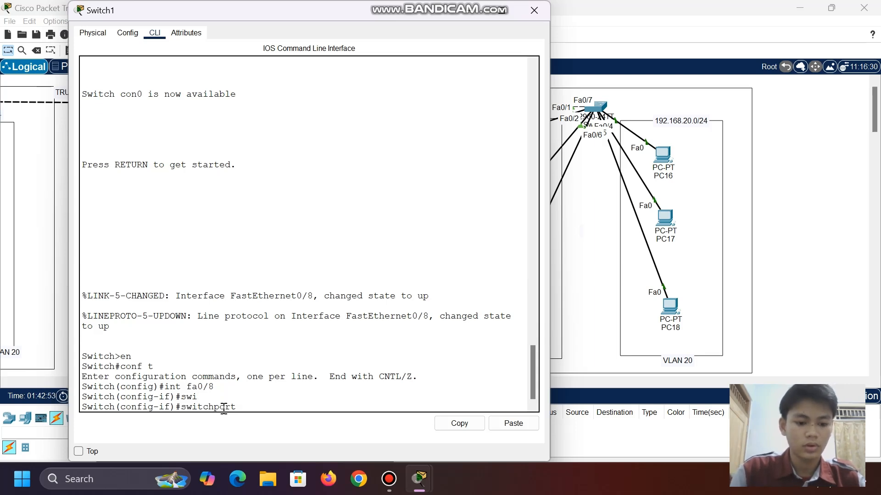
type("mode")
key("Tab")
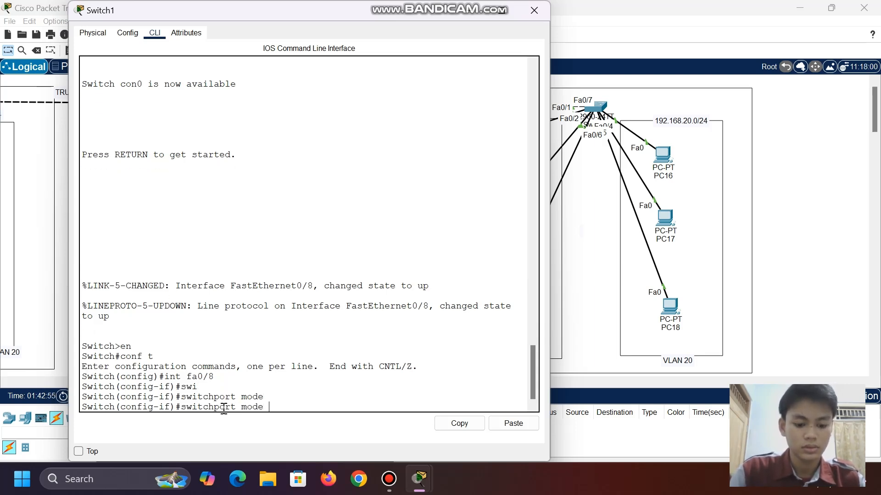
type("tru")
key("Tab")
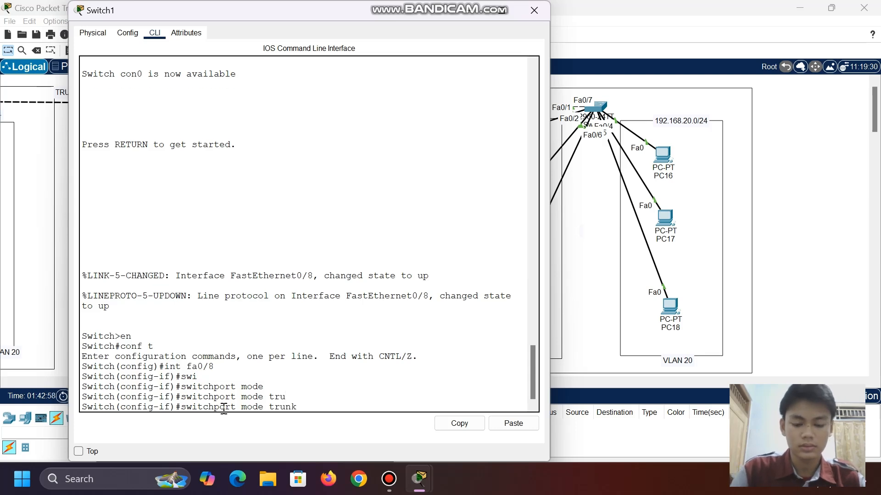
key("Return")
key("Return")
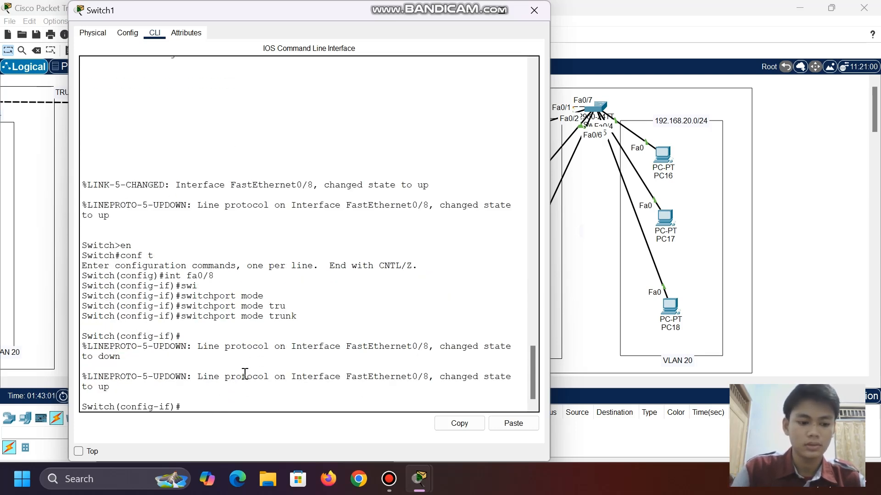
Display the trunk interfaces on Switch1 with do show int trunk and close its window
type("do dhow t")
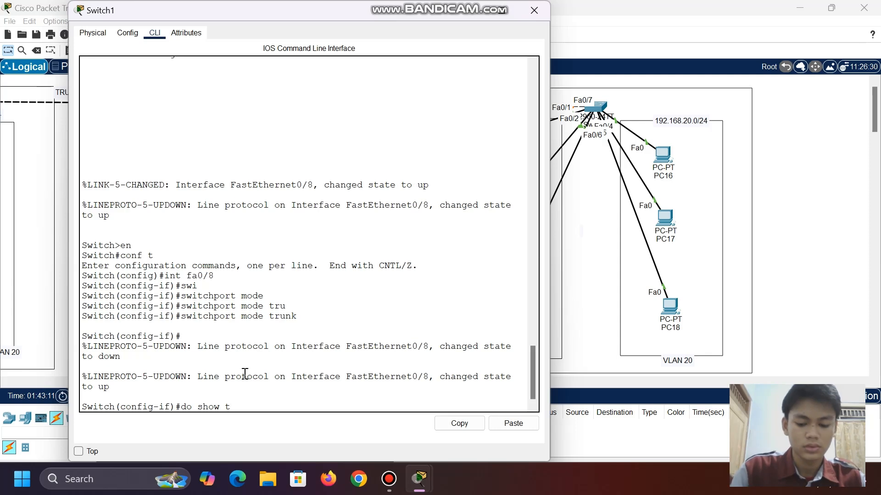
key("BackSpace")
type("int")
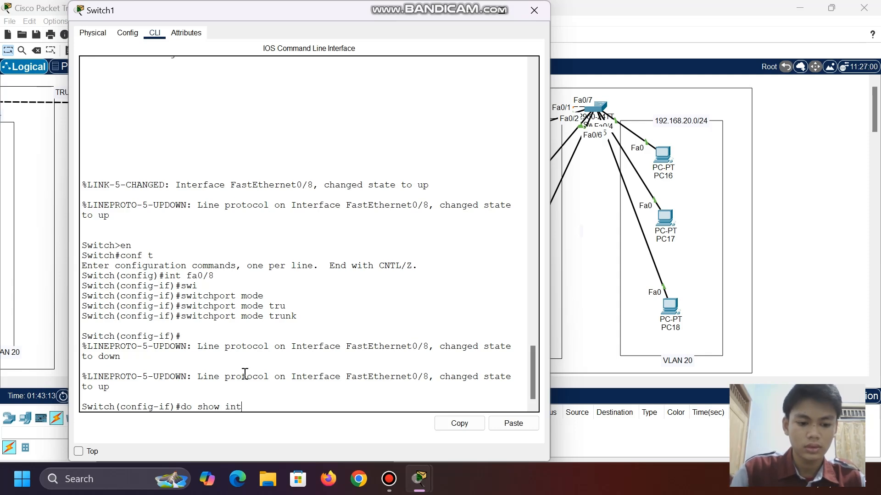
type(" trunk")
key("Return")
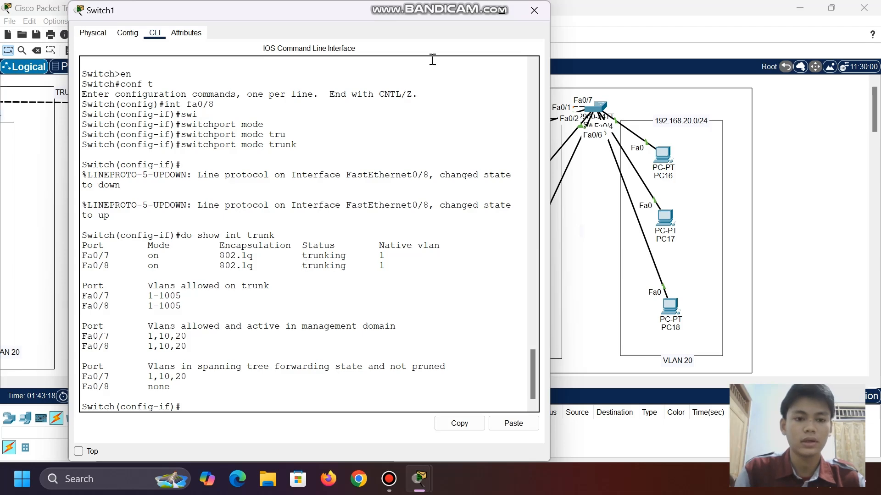
left_click(534, 11)
left_click(597, 107)
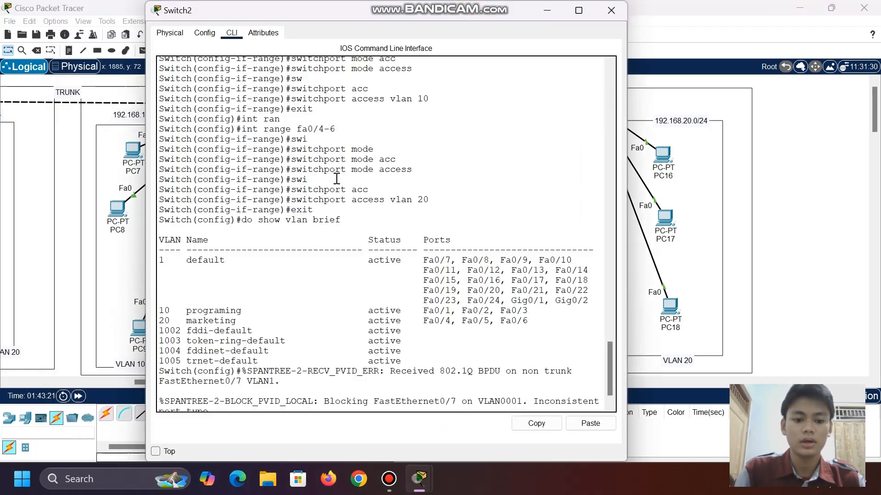
scroll(273, 333, "down", 1)
key("Return")
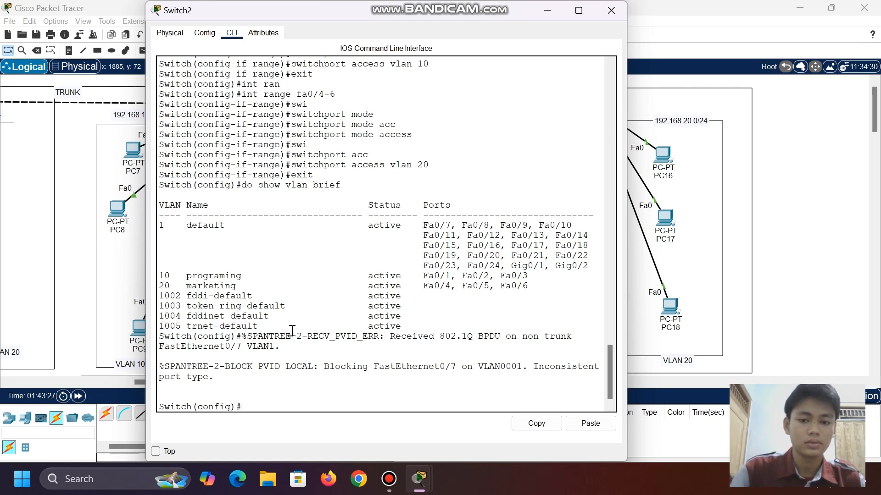
left_click(547, 10)
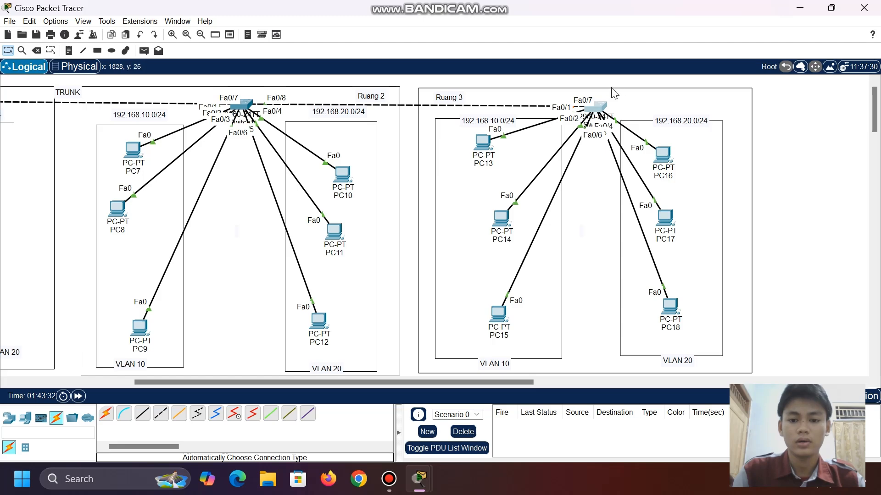
Open the command line of Switch2 in Ruang 3 and set interface fa0/7 to switchport mode trunk
left_click(598, 105)
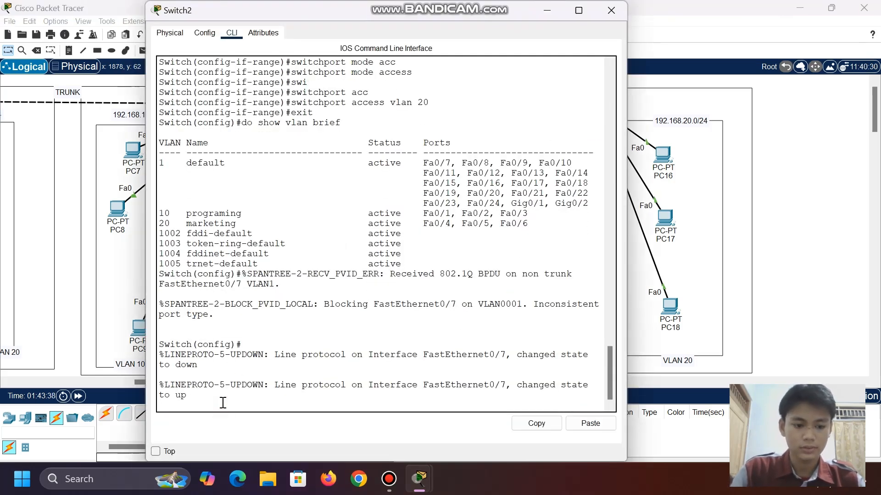
key("Return")
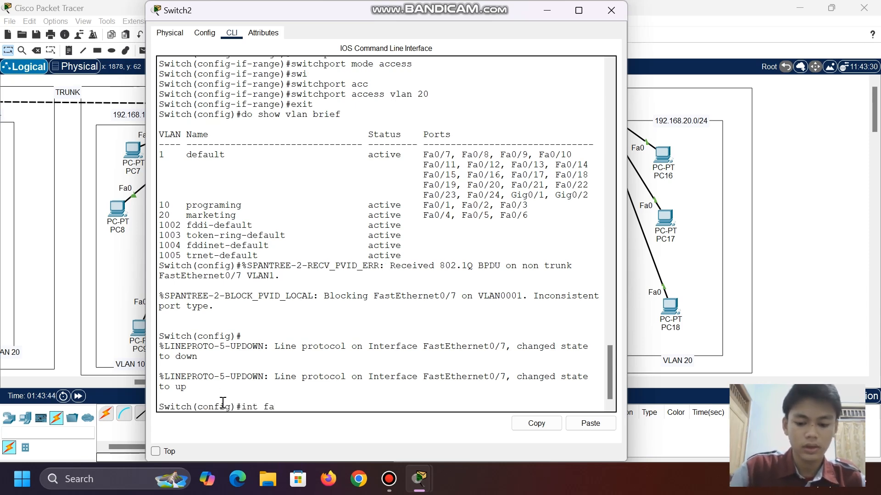
type("int fa0/7")
key("Return")
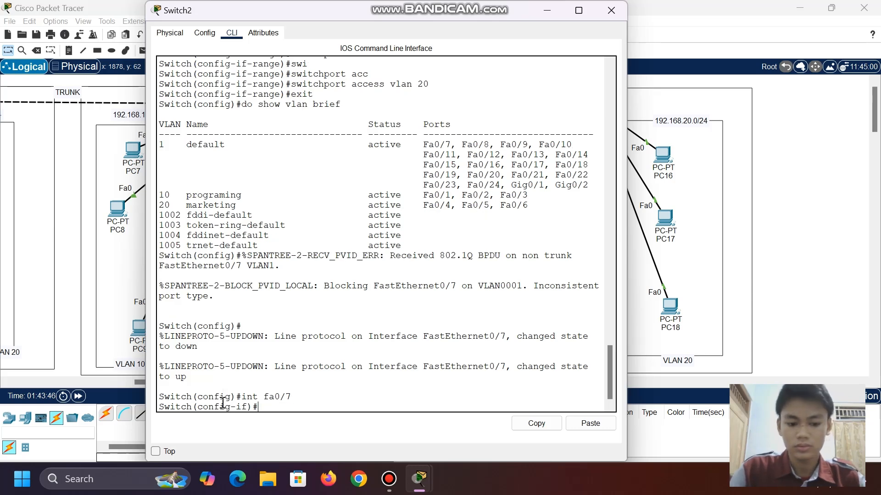
type("swi")
key("Tab")
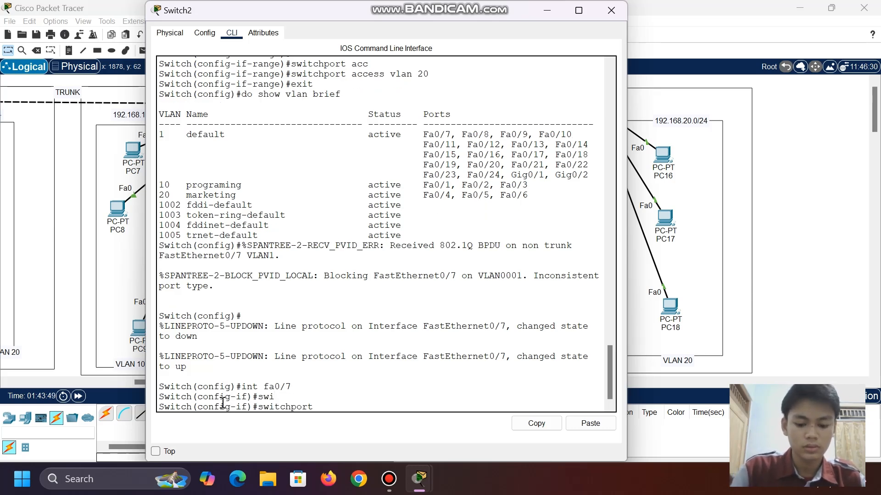
type("mode")
key("Tab")
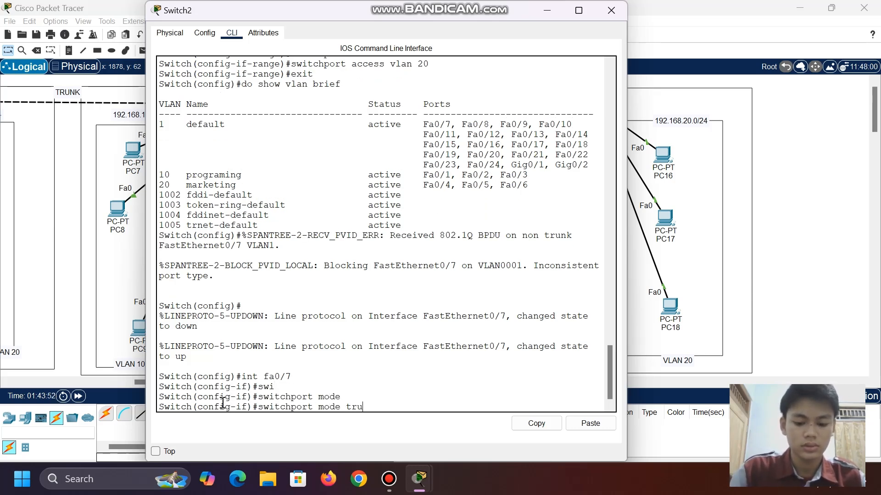
type("trunk")
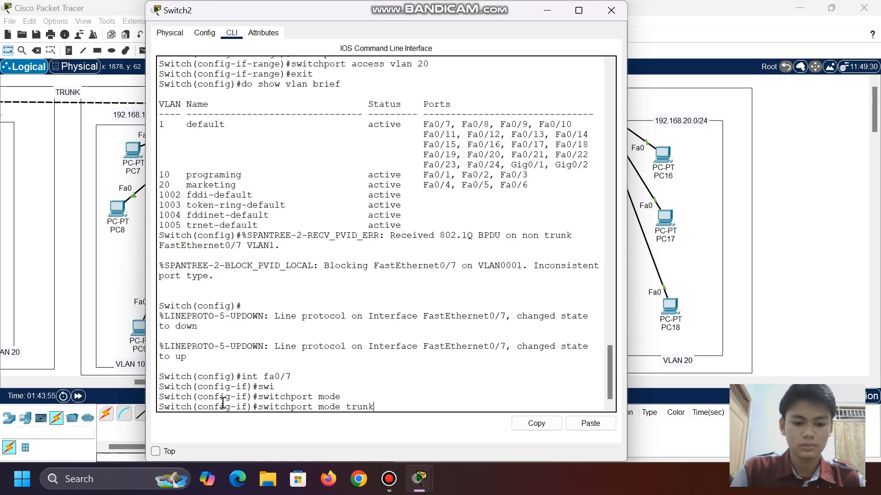
key("Return")
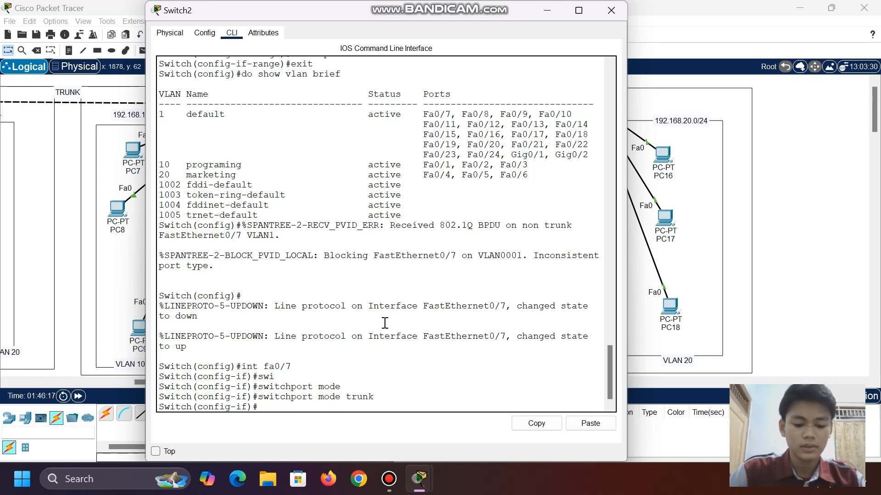
Exit the interface configuration on Switch2 and display its trunk interfaces with do show int trunk
type("exit")
key("Return")
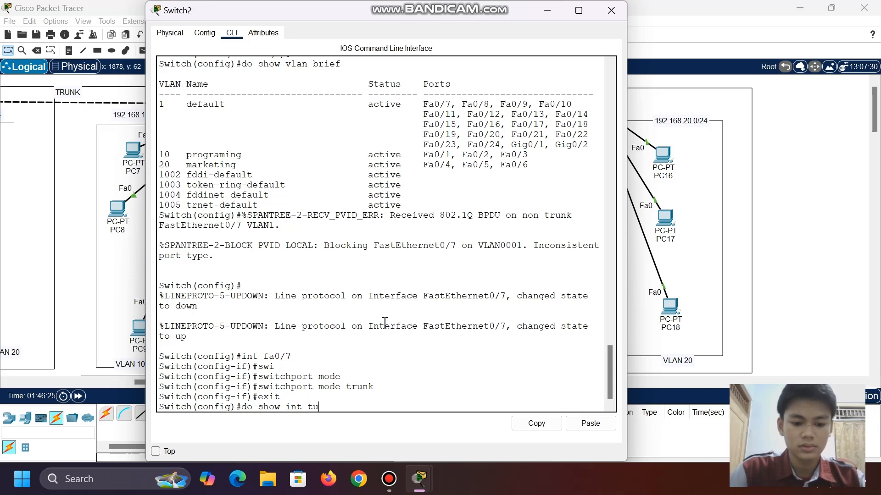
key("Return")
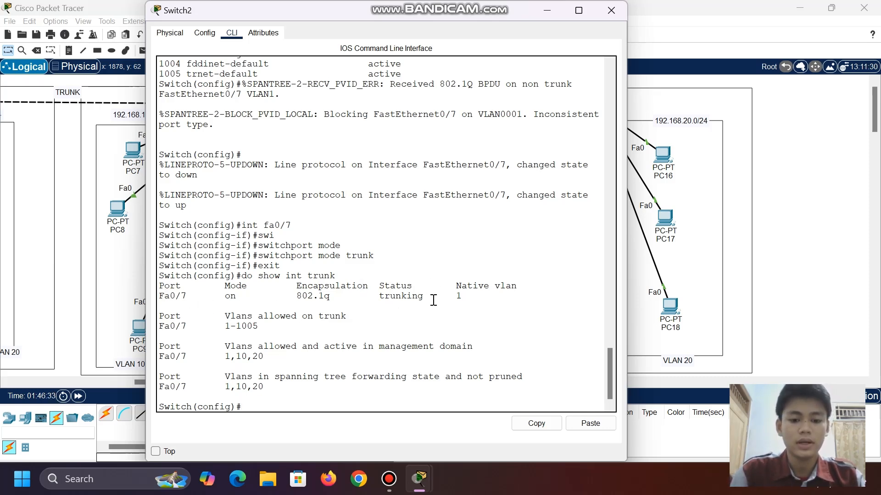
Minimize the Switch2 window and send a simple PDU from PC7 in Ruang 2 to PC13 in Ruang 3
left_click(550, 11)
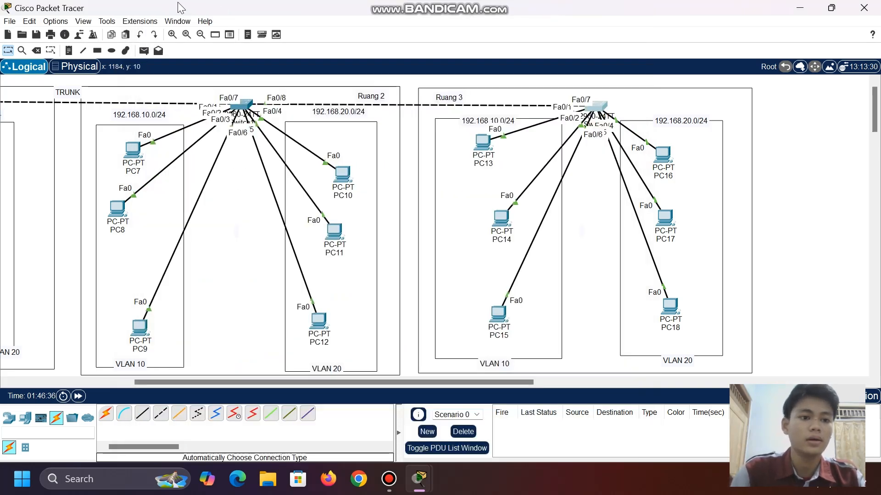
left_click(143, 50)
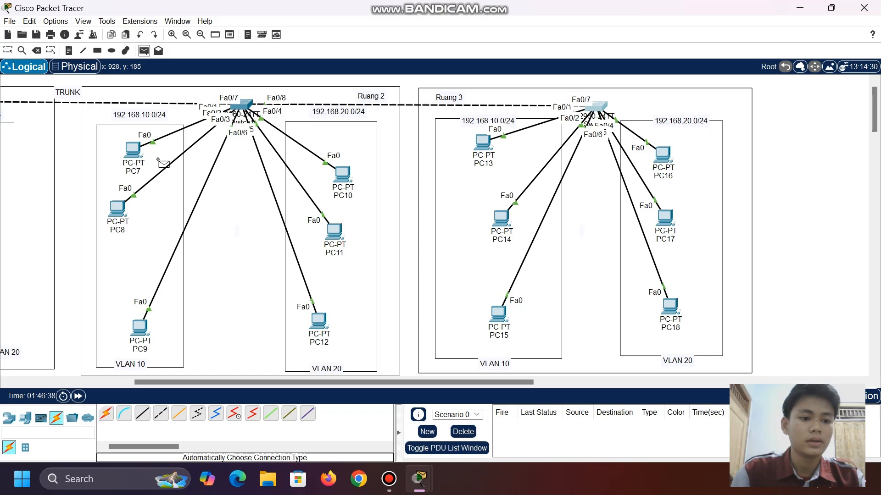
left_click(134, 151)
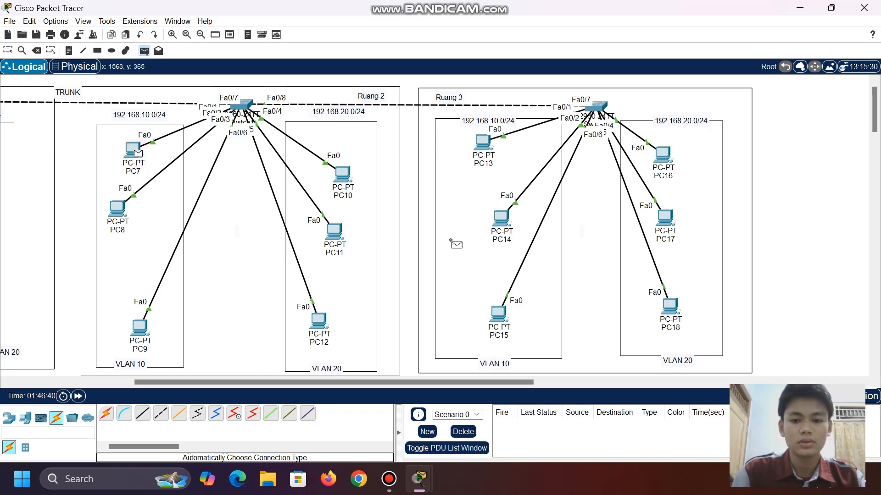
left_click(484, 144)
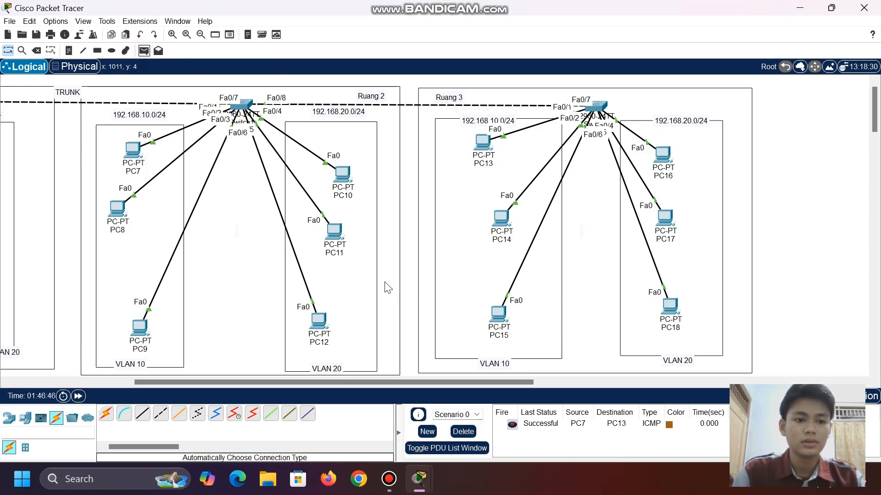
Send a simple PDU from PC11 in Ruang 2 to PC17 in Ruang 3 to test VLAN 20
left_click(334, 232)
left_click(780, 9)
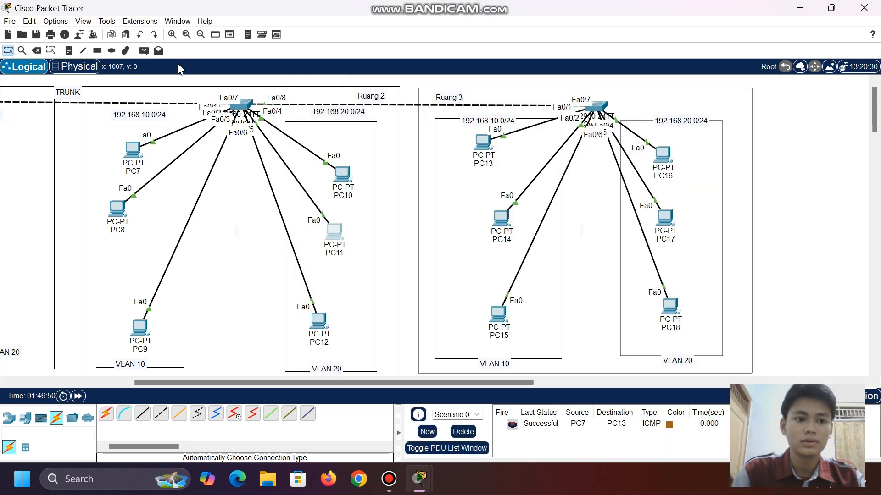
left_click(144, 51)
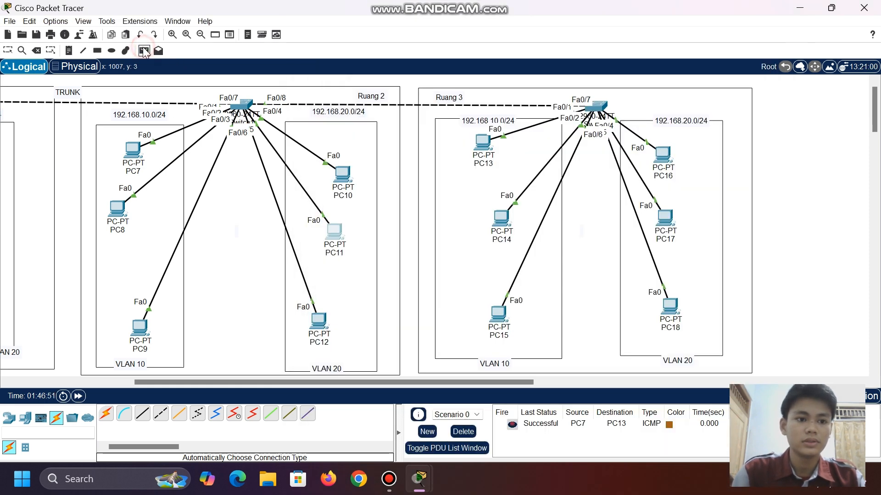
left_click(334, 233)
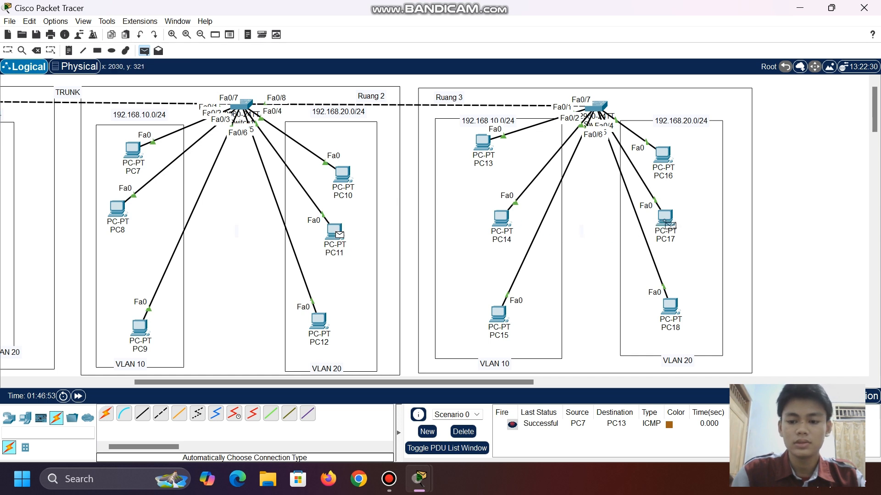
left_click(669, 225)
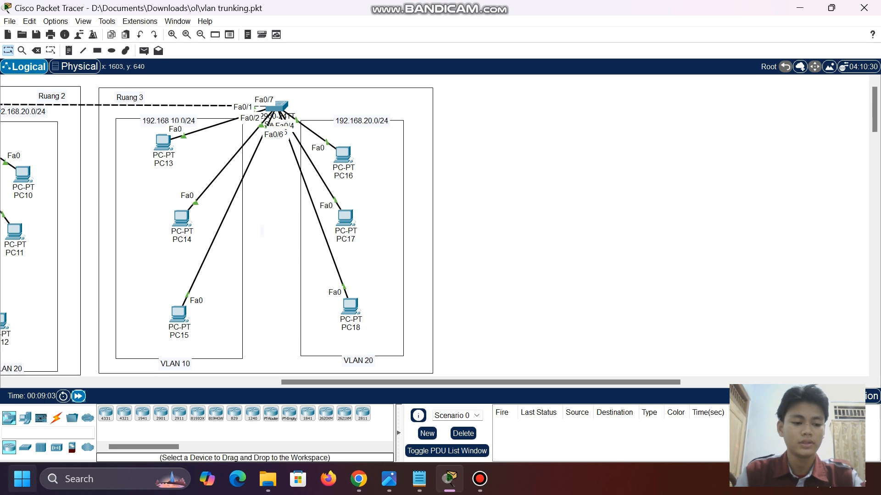
Add a 3560-24PS multilayer switch in the empty workspace beside Ruang 3, roughly level with Switch2
left_click(24, 418)
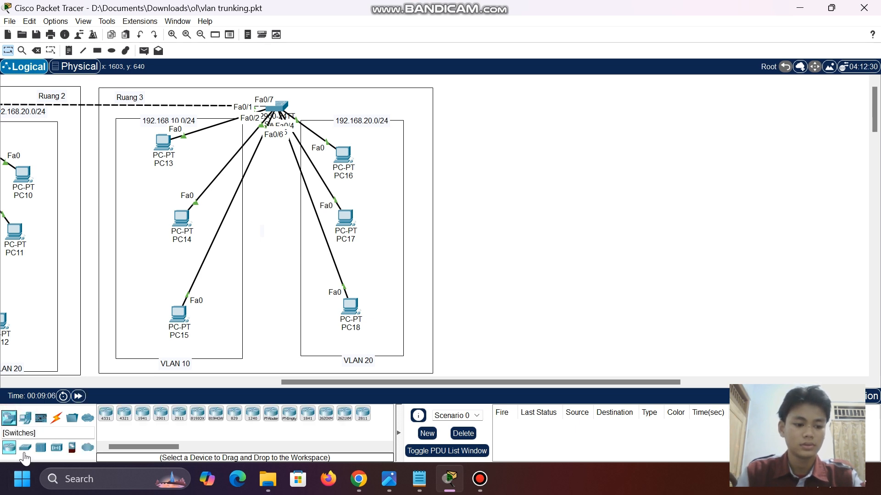
left_click(6, 418)
left_click(25, 447)
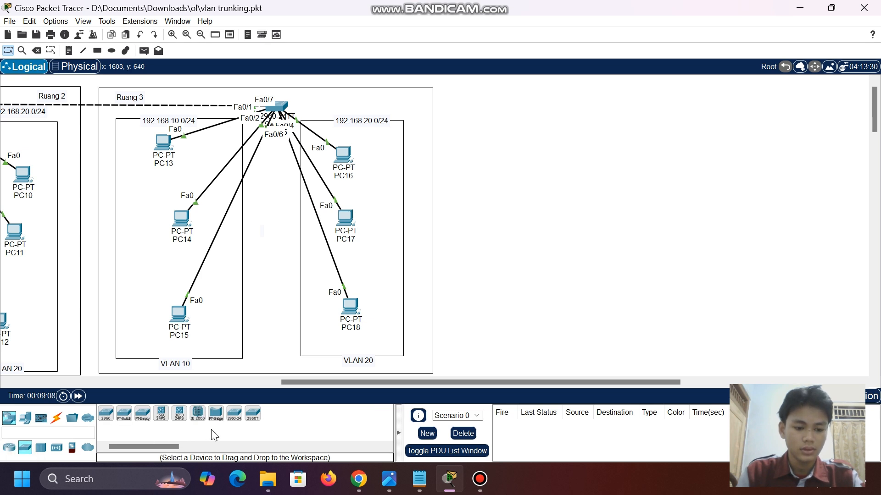
left_click(161, 418)
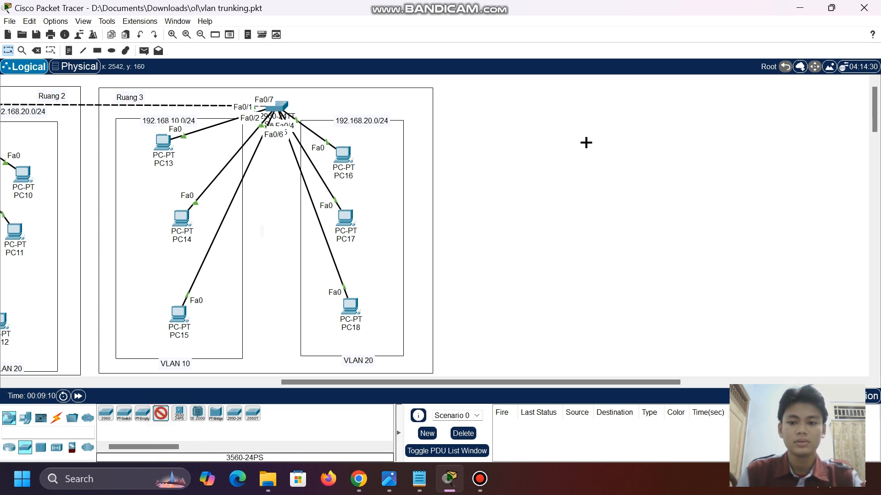
left_click(593, 136)
left_click_drag(592, 139, 592, 133)
left_click_drag(278, 110, 275, 110)
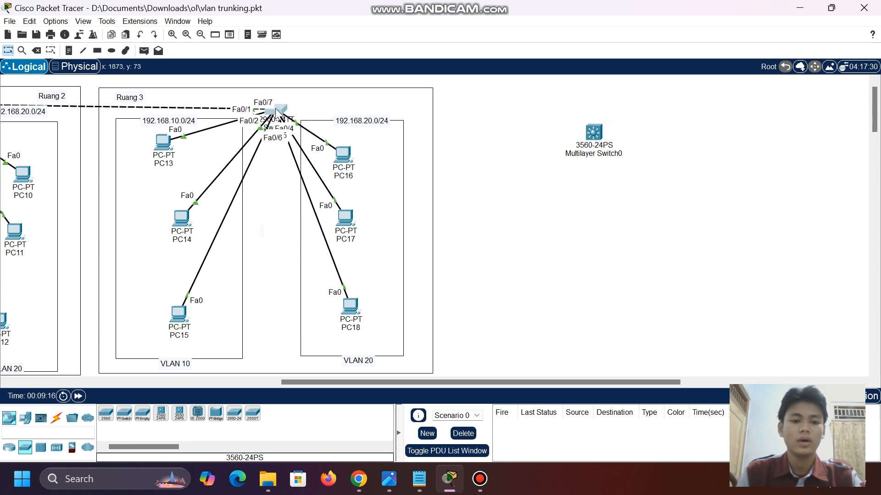
left_click(540, 144)
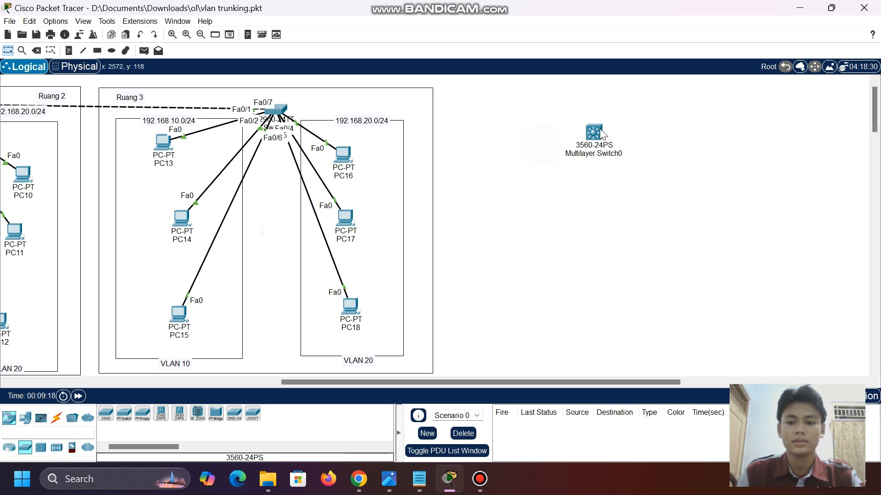
left_click_drag(601, 133, 599, 127)
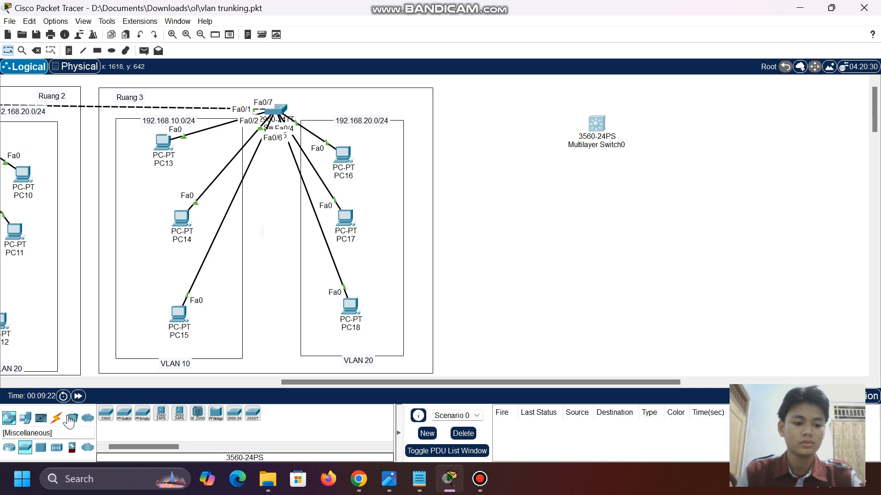
Connect Switch2 to the 3560-24PS multilayer switch with an automatically chosen cable and nudge the multilayer switch slightly upward
left_click(56, 419)
left_click(106, 416)
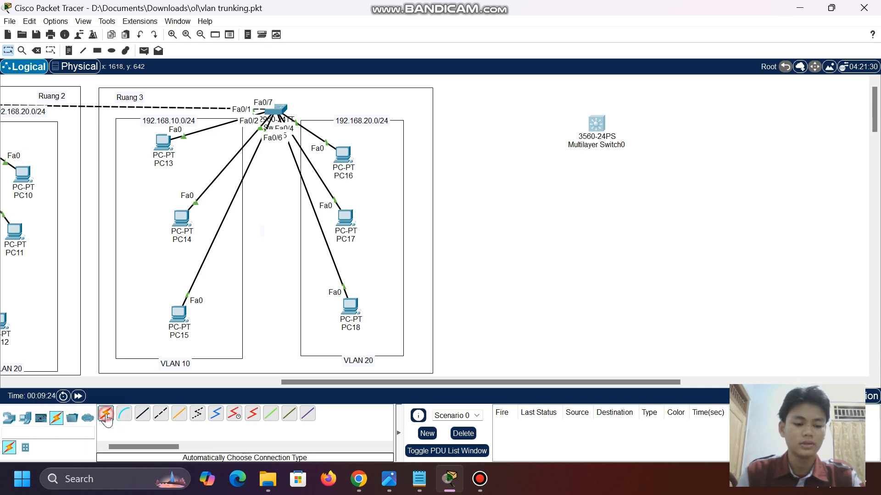
left_click(281, 108)
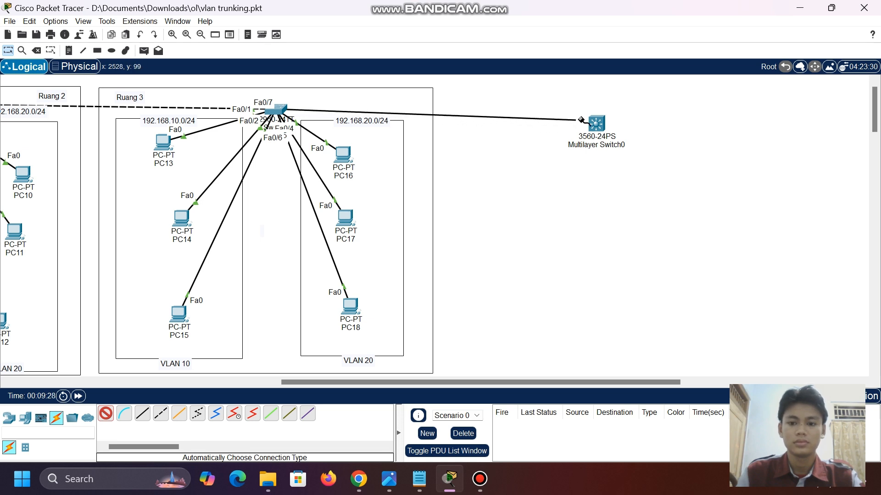
left_click(596, 123)
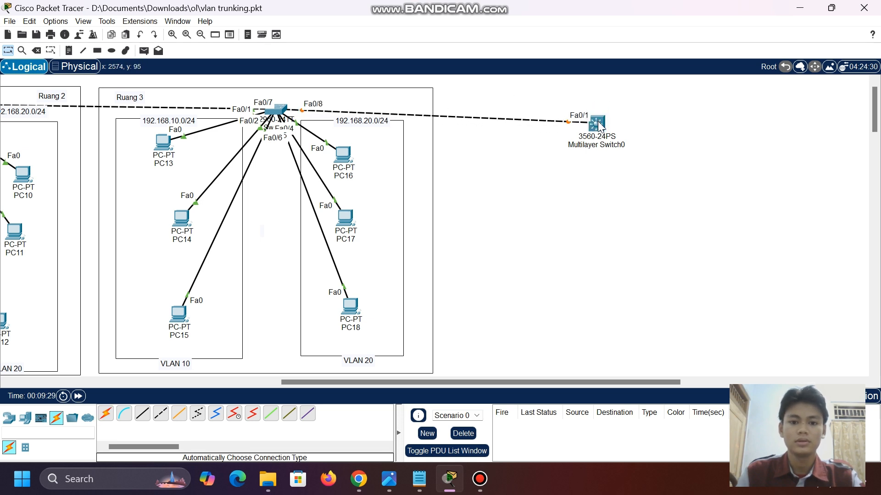
left_click_drag(600, 127, 599, 120)
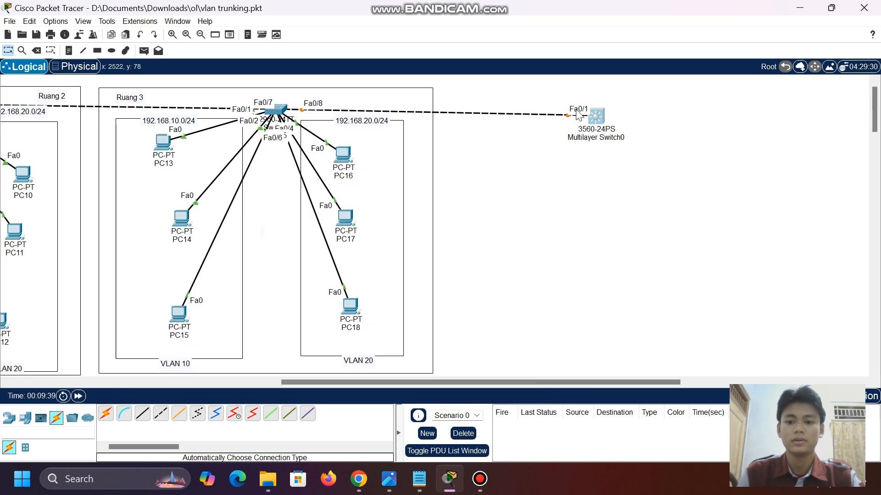
Open the command line of Switch2 in Ruang 3 and enter global configuration mode with en and conf t
left_click(280, 110)
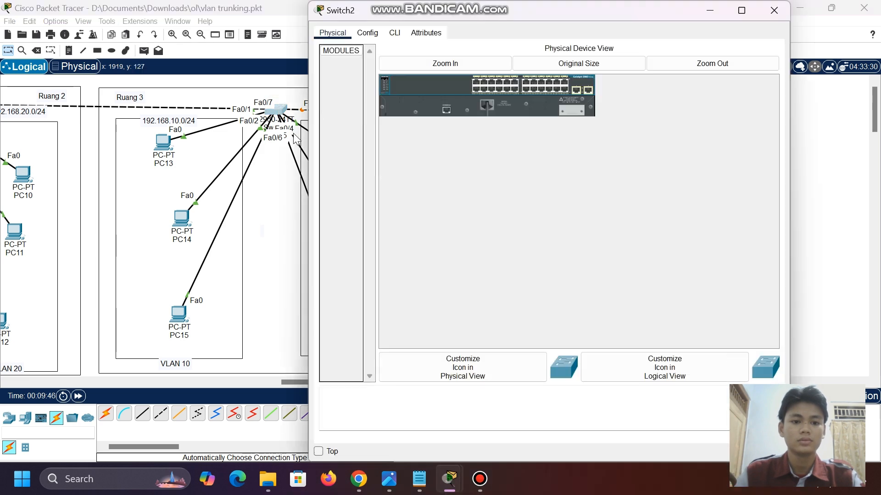
left_click(395, 33)
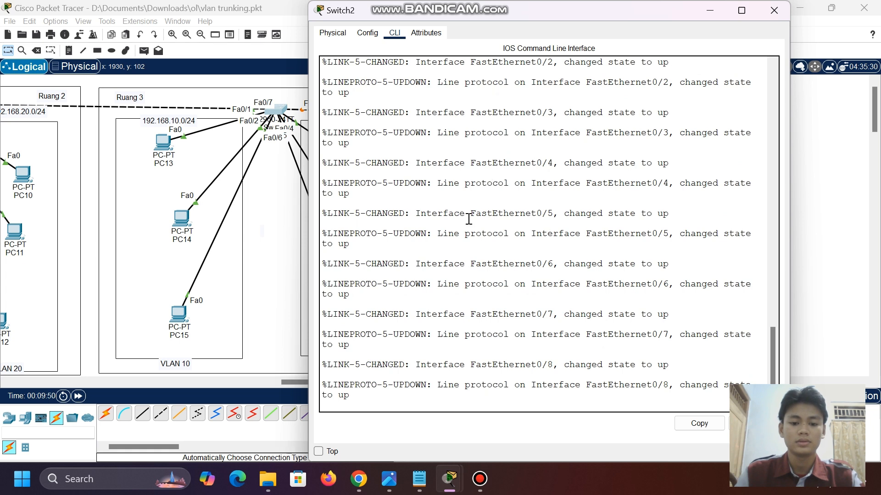
key("Return")
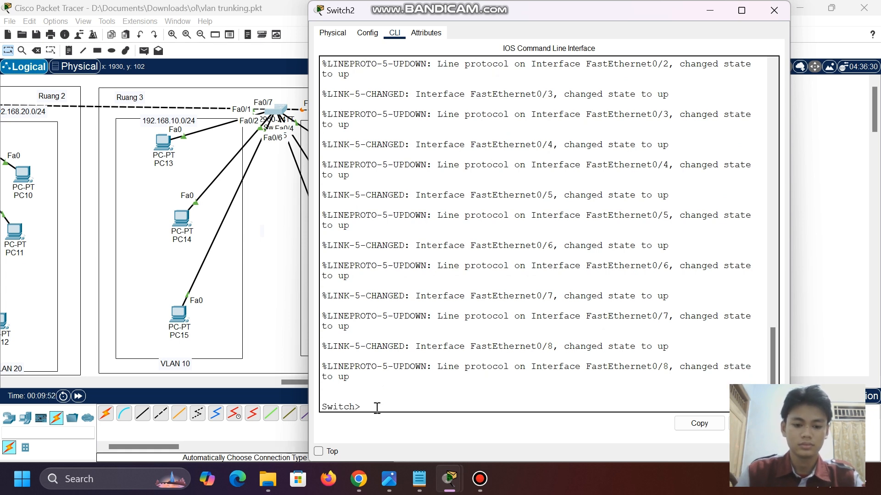
type("en")
key("Return")
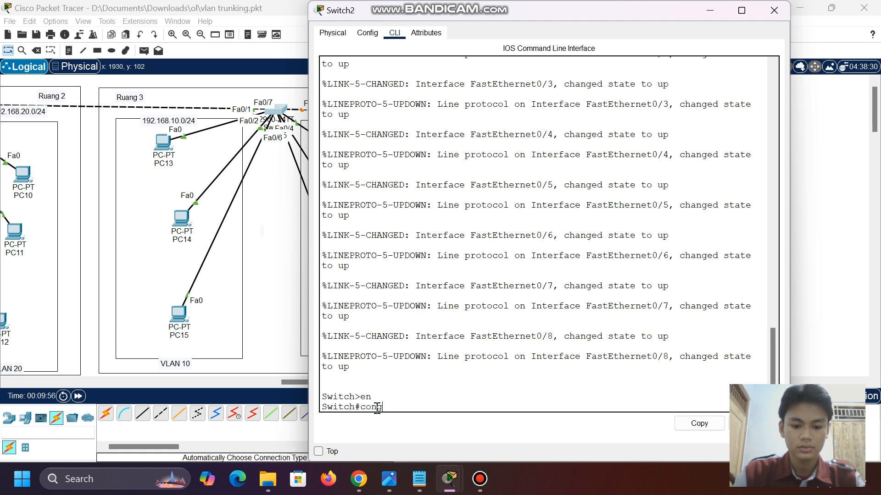
type("conf t")
key("Return")
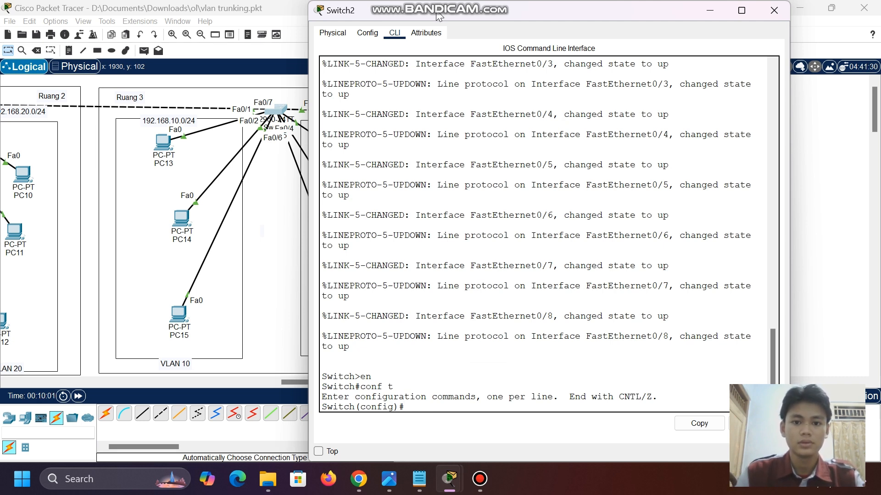
Shrink the Switch2 window and move it nearer the middle of the workspace with the command prompt in view
left_click_drag(438, 14, 368, 19)
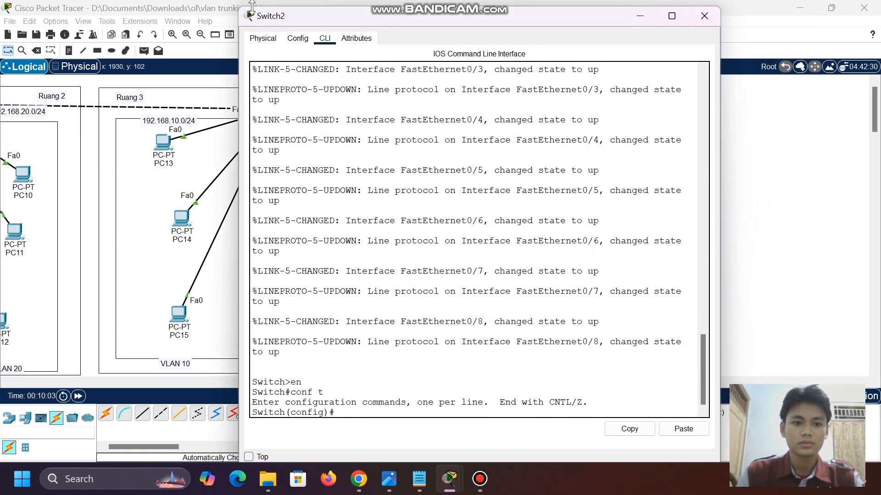
left_click_drag(240, 8, 288, 47)
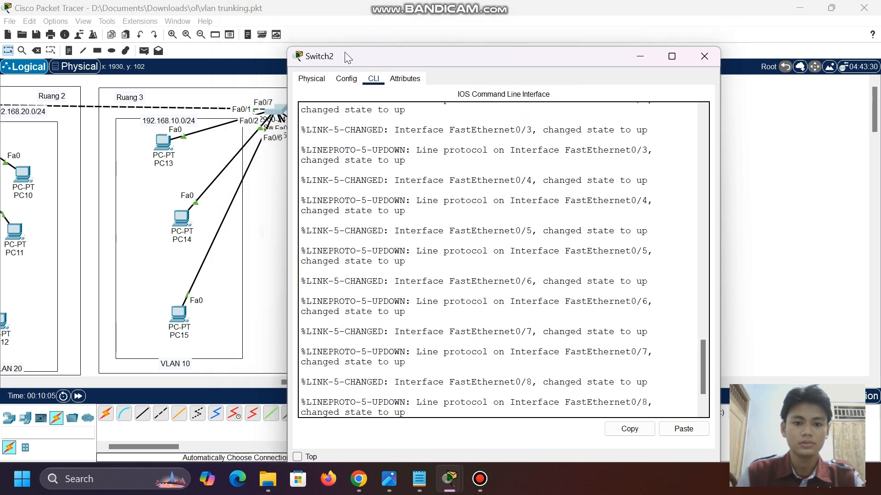
left_click_drag(345, 51, 283, 28)
scroll(392, 175, "down", 3)
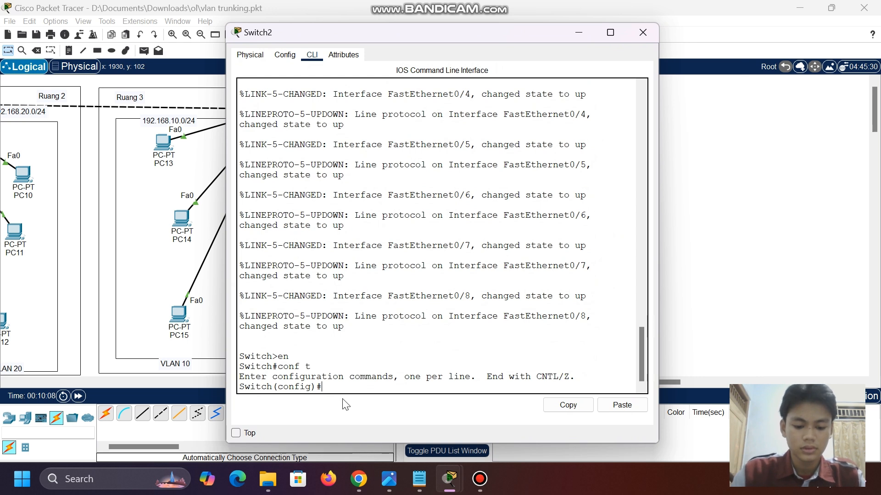
Set interface fa0/8 on Switch2 to switchport mode trunk
type("nt ")
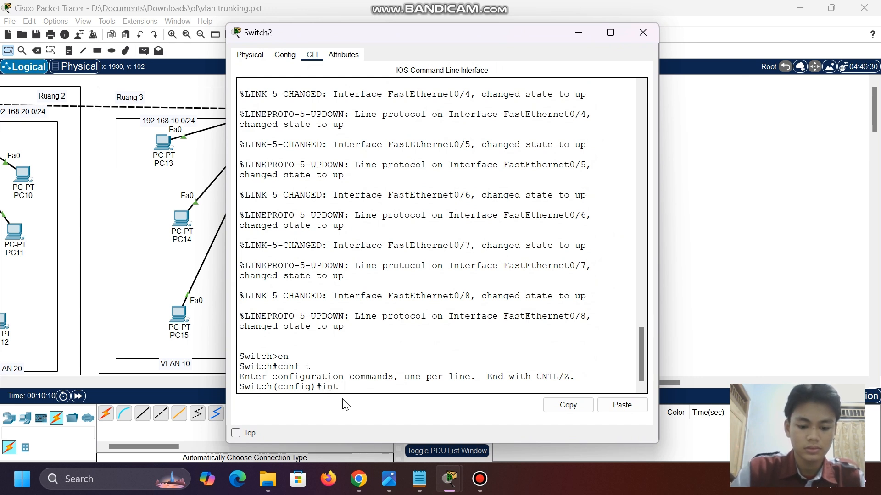
type("fa0/")
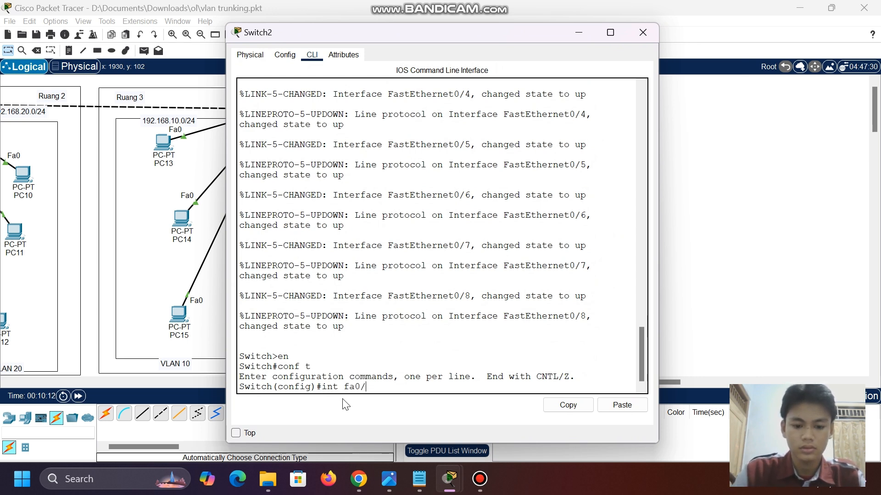
type("8")
key("Return")
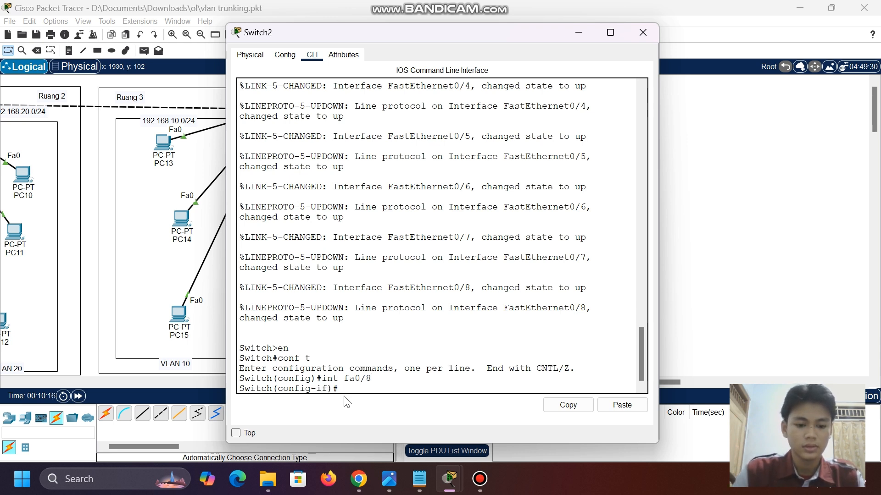
type("swi")
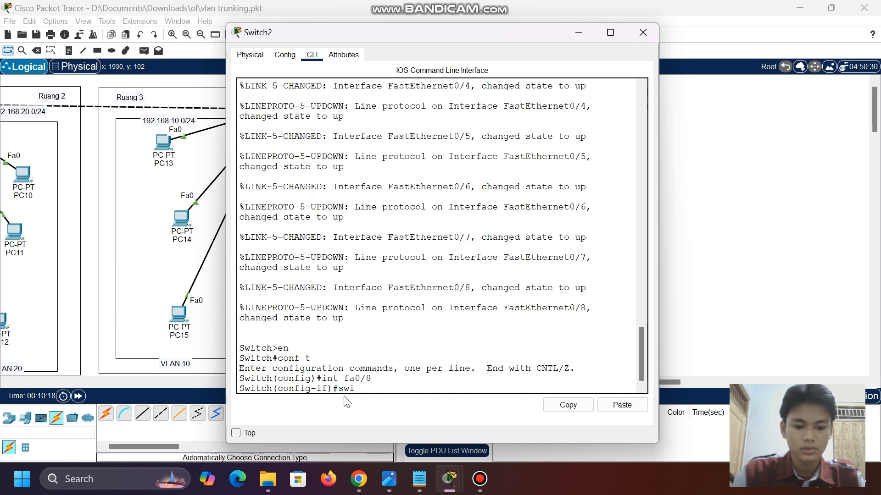
type("t")
key("Tab")
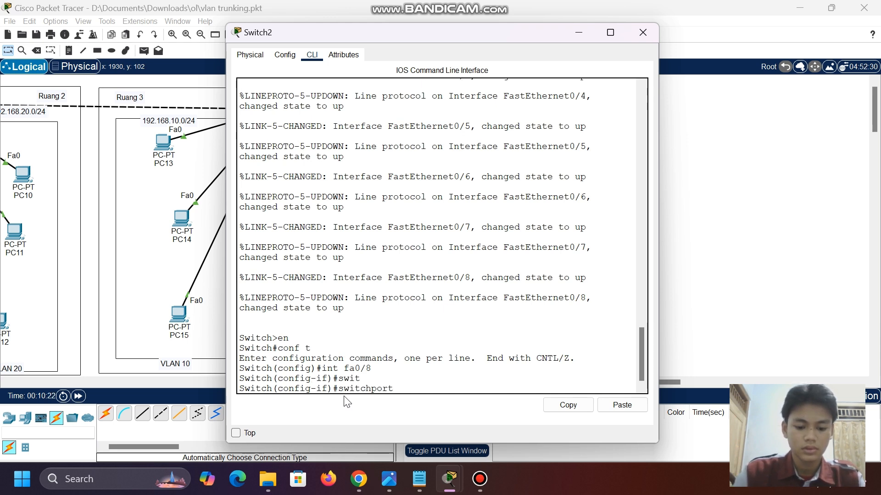
type("mode")
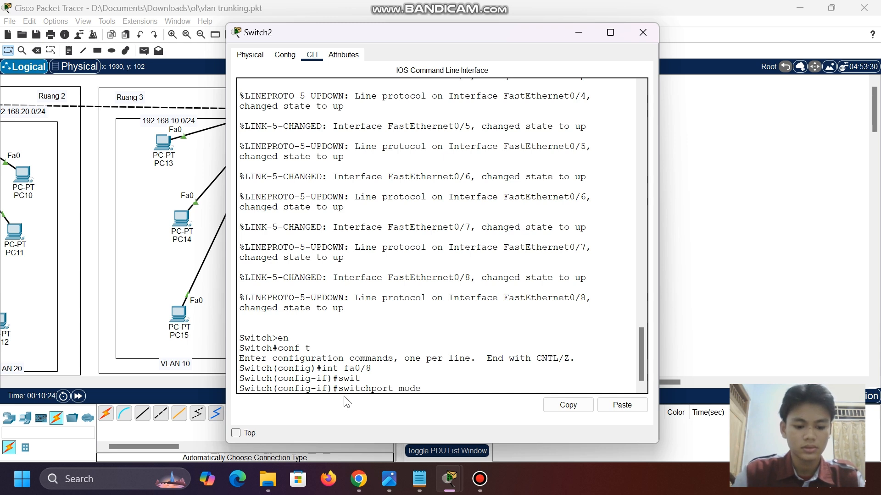
type(" trunk")
key("Return")
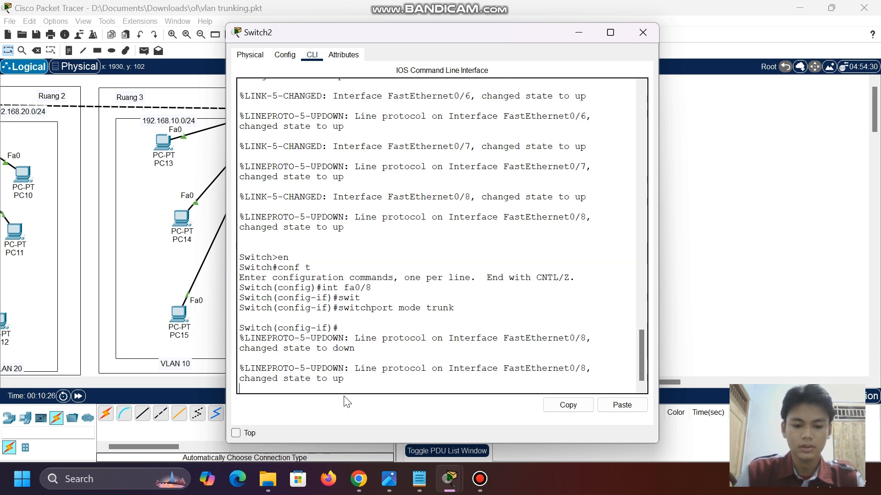
Leave the fa0/8 interface configuration on Switch2 with exit to return to global configuration mode
key("Return")
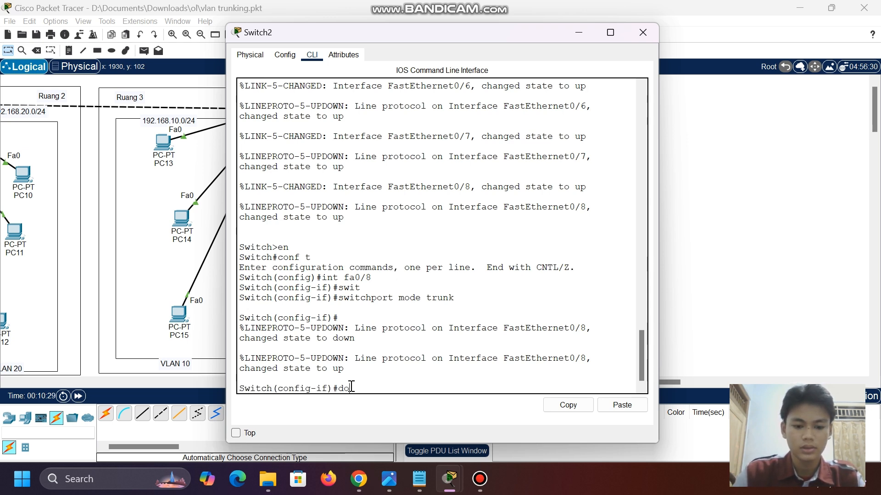
key("BackSpace")
type("ex")
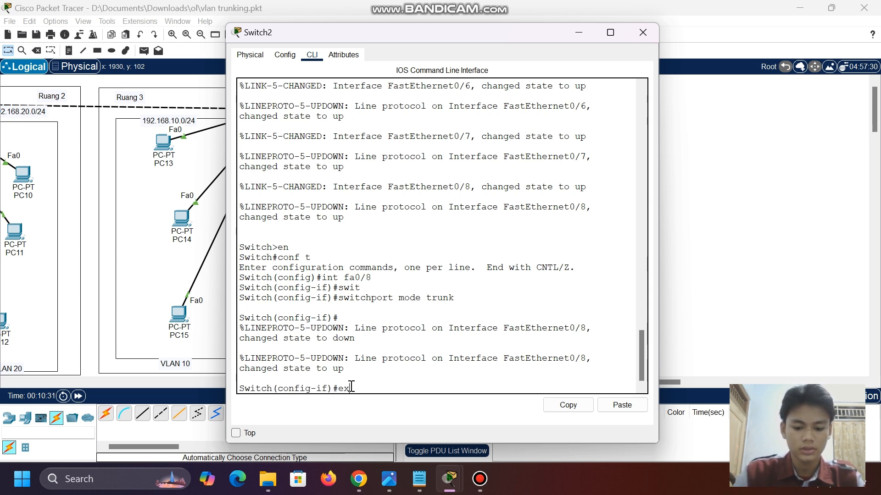
type("it")
key("Return")
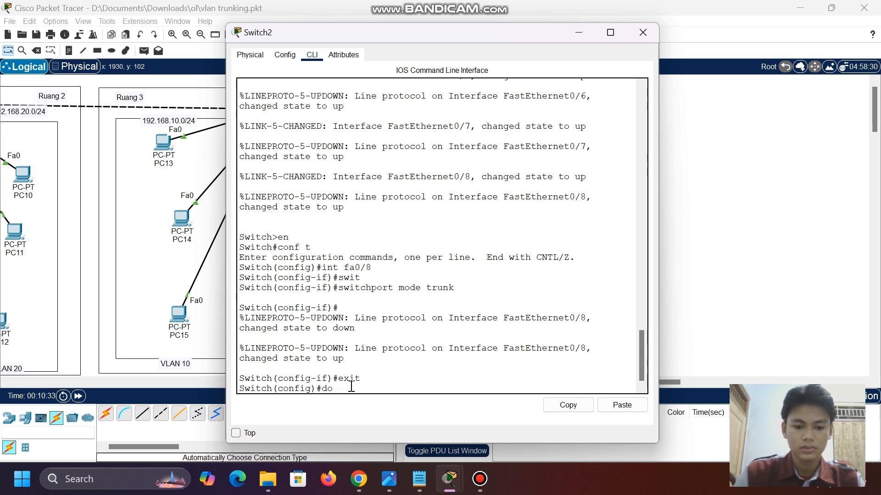
List Switch2's trunk interfaces with do show int trunk, highlight the Fa0/8 entry and close the Switch2 window
type("do show")
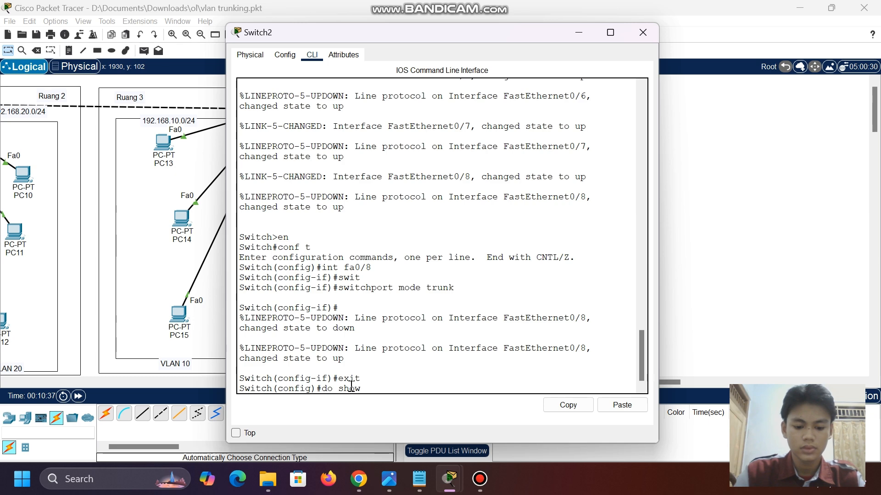
type(" int trun")
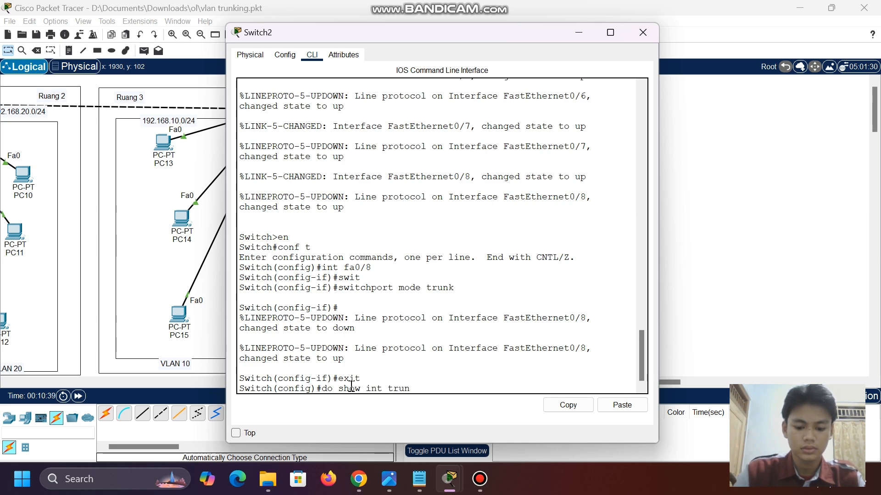
type("k")
key("Return")
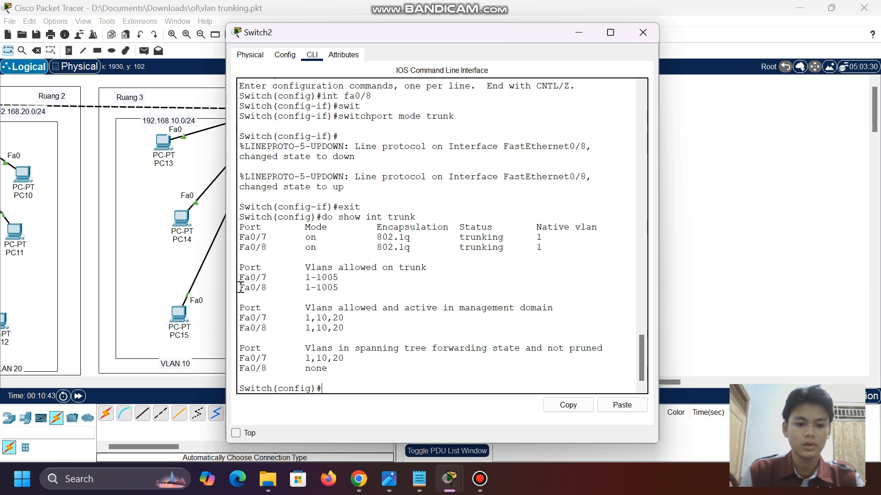
left_click_drag(241, 248, 500, 256)
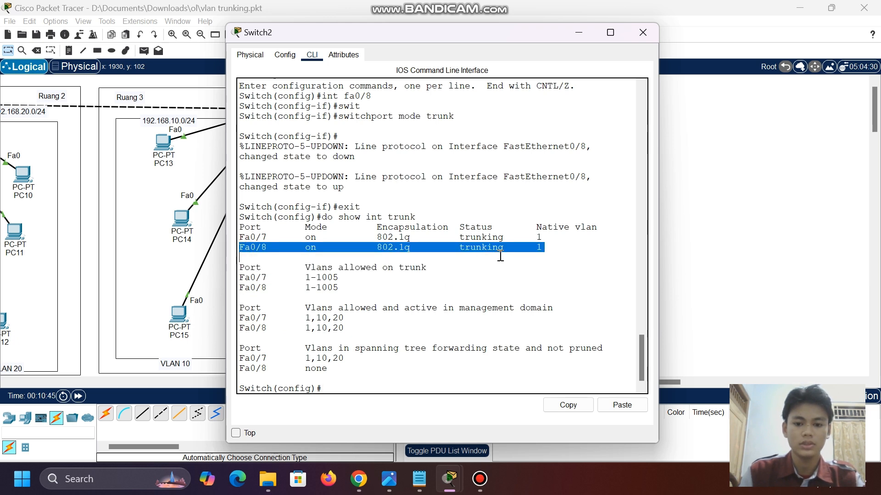
left_click(643, 32)
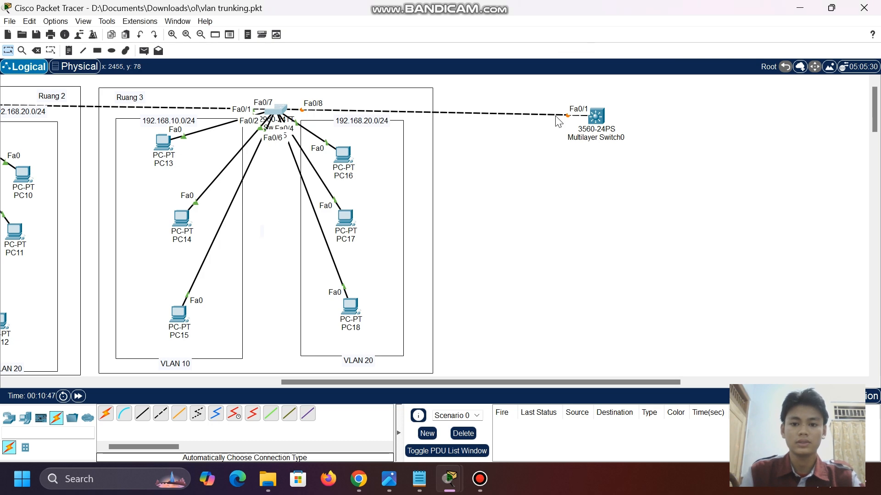
Open the command line of the 3560-24PS multilayer switch and decline the initial configuration dialog with n
left_click(598, 117)
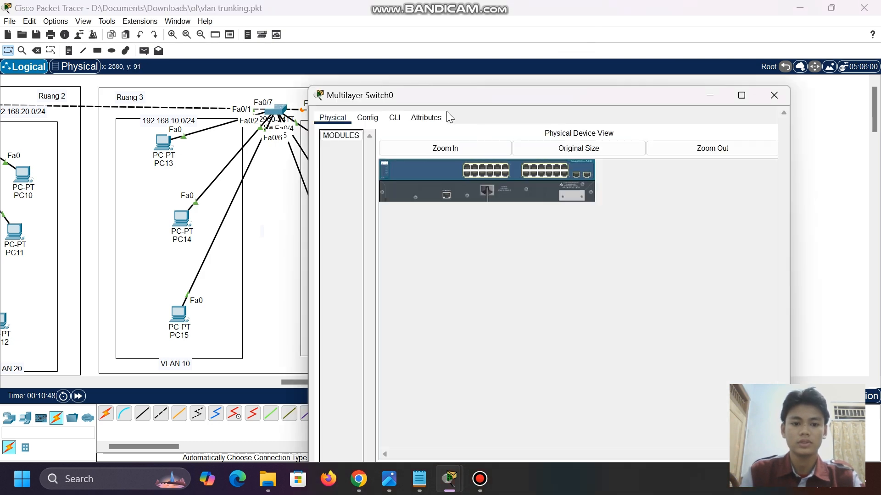
left_click(396, 37)
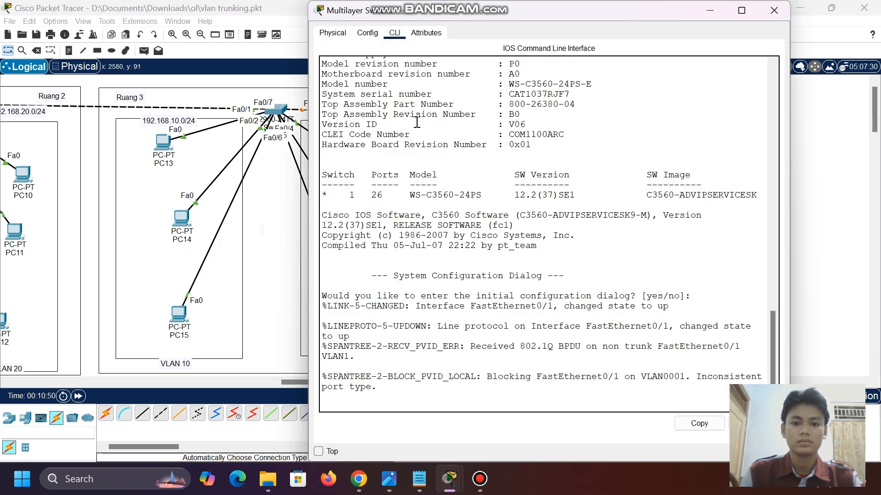
key("Return")
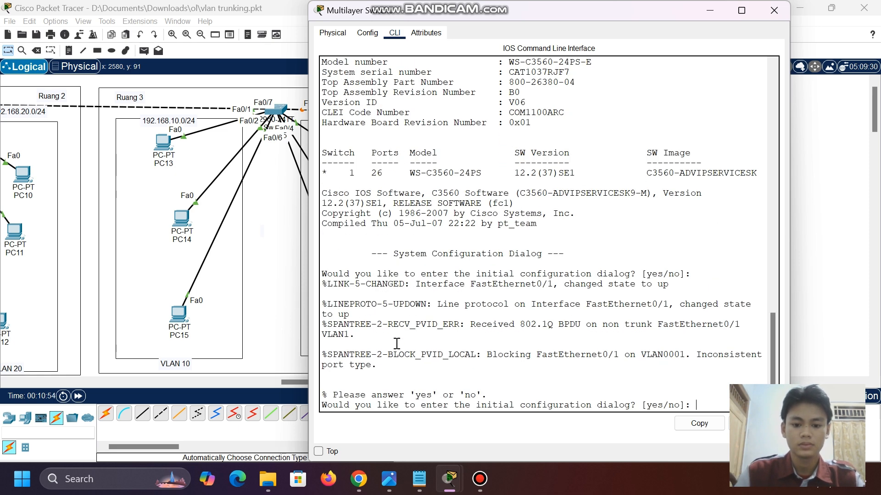
type("n")
key("Return")
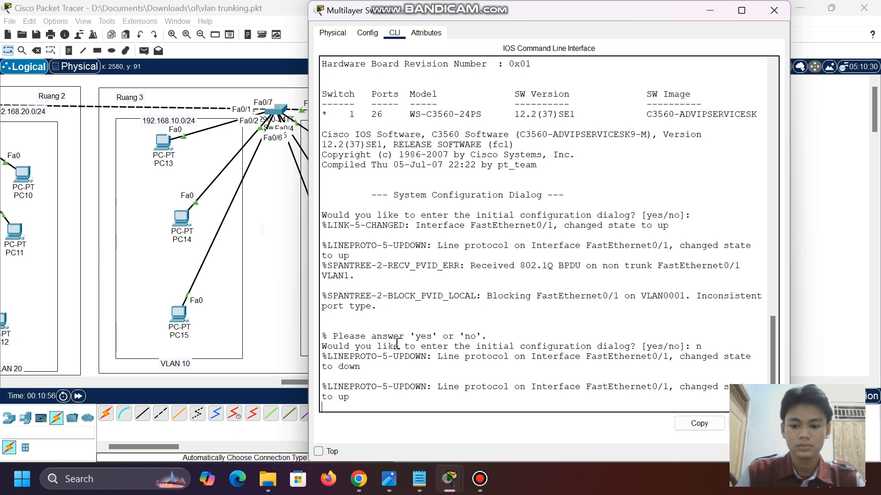
key("Return")
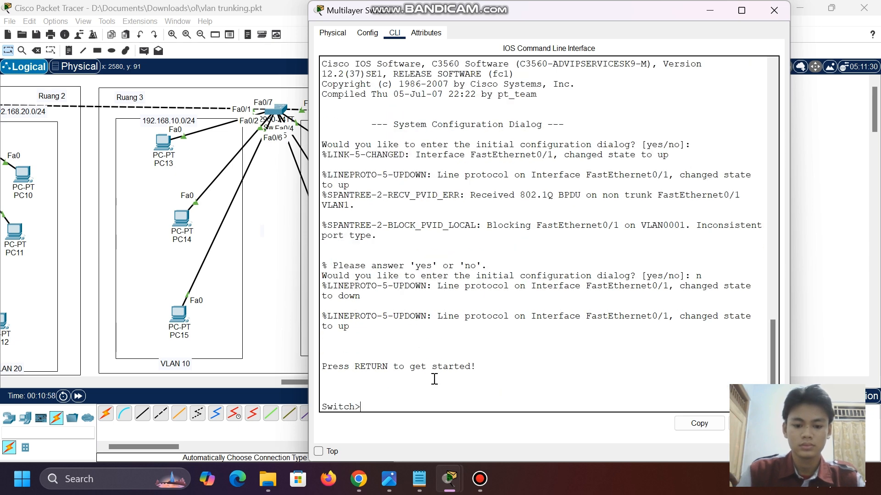
Enter global configuration mode on the multilayer switch with en and conf t
type("en")
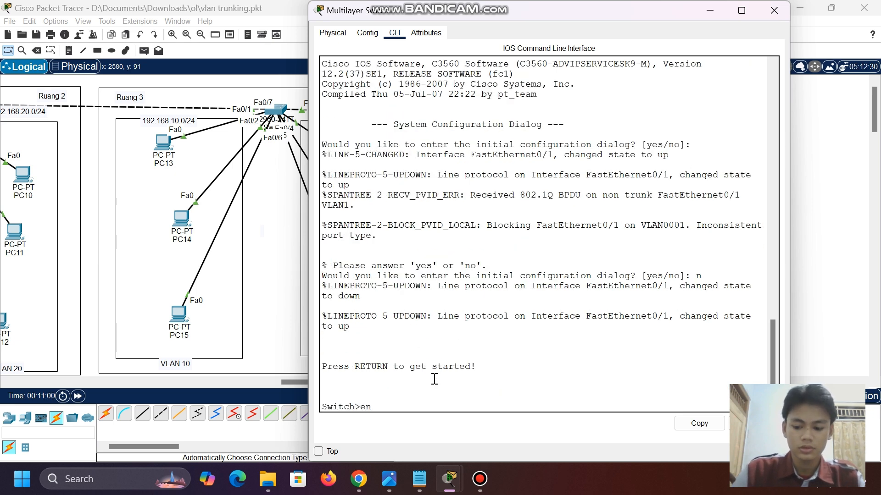
key("Return")
type("g")
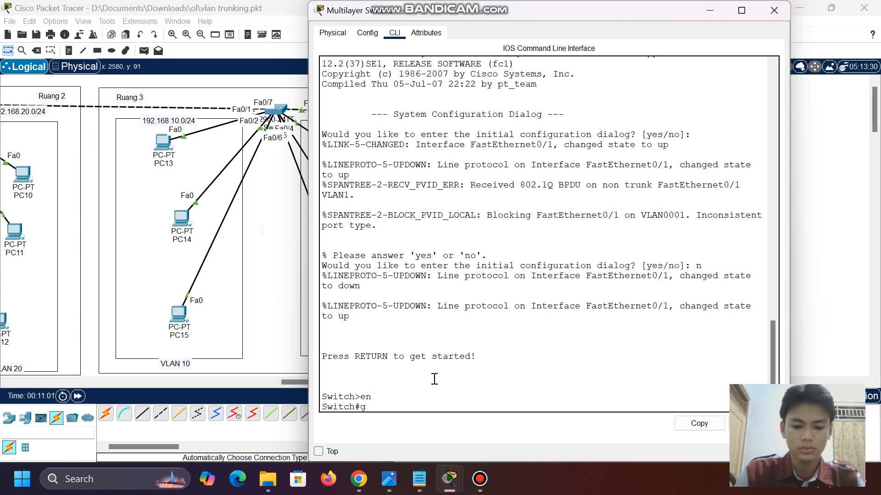
key("BackSpace")
type("conf")
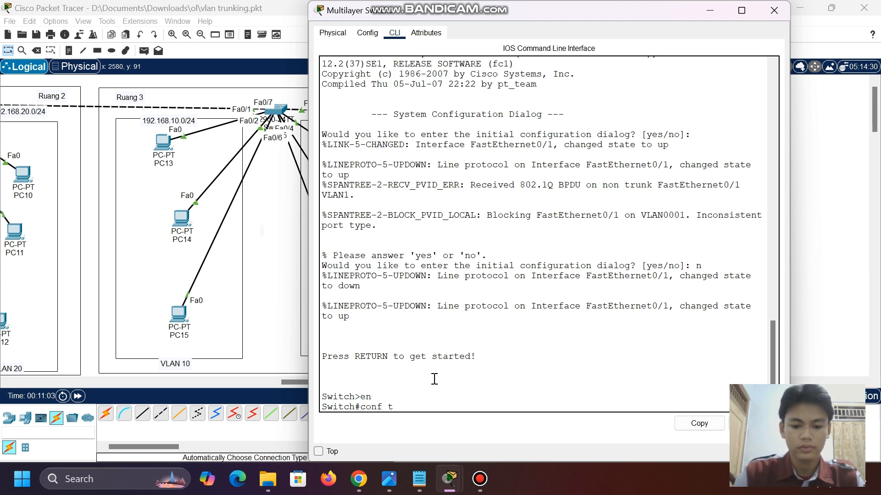
type(" t")
key("Return")
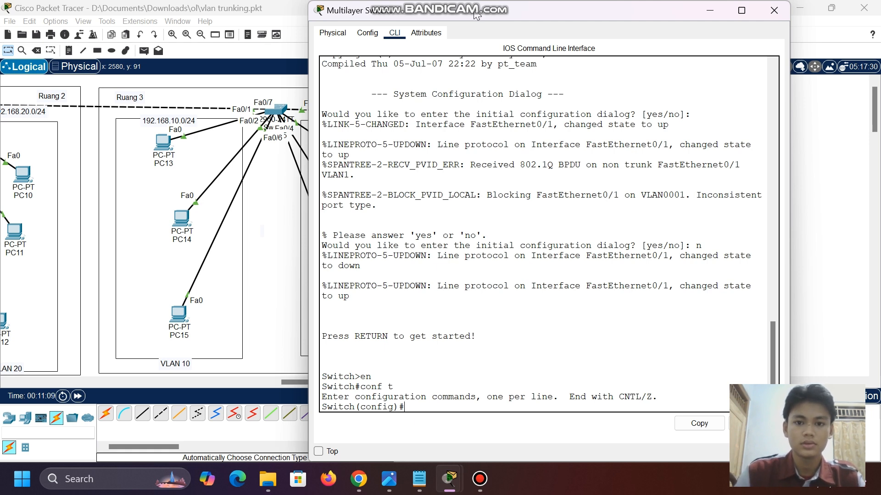
Maximize the main workspace and reposition the Multilayer Switch0 window over it with the command prompt in view
left_click_drag(461, 15, 298, 17)
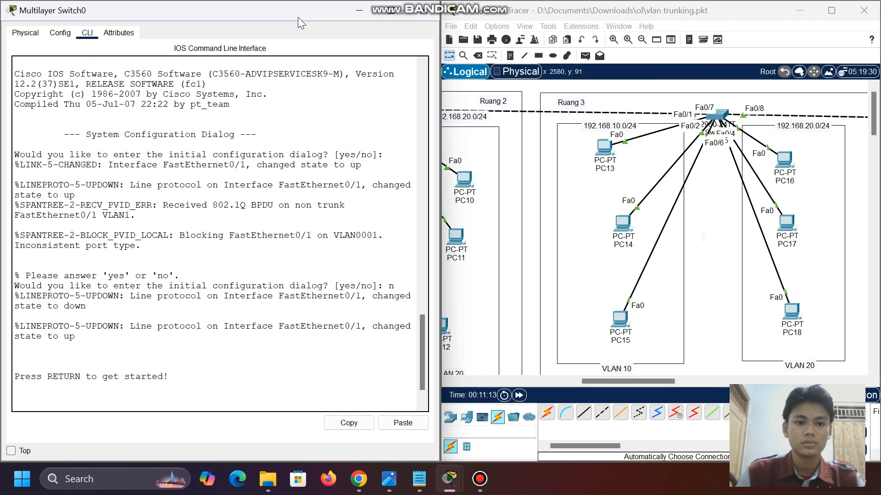
left_click(831, 10)
mouse_move(452, 490)
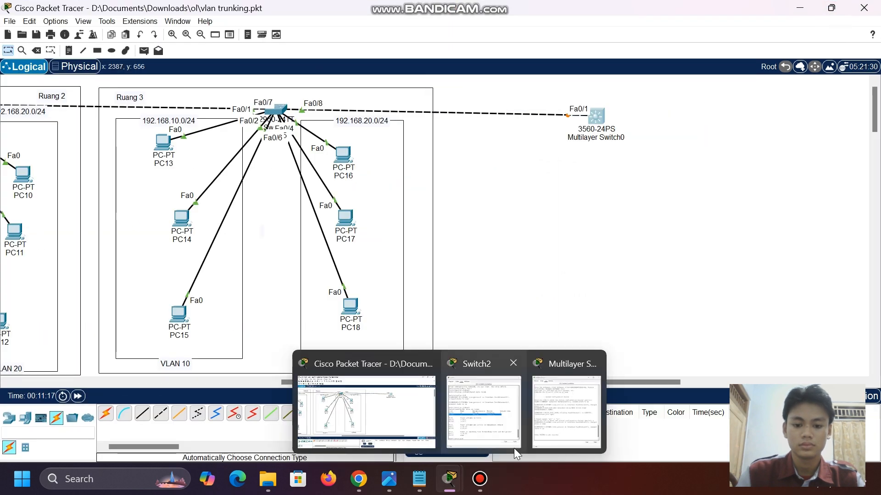
left_click(544, 416)
left_click_drag(267, 4, 329, 21)
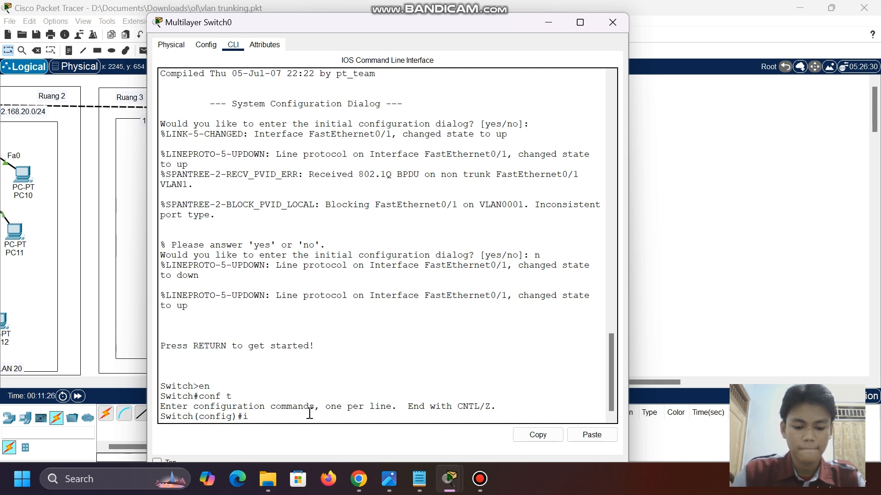
Try to set interface fa0/1 on the multilayer switch to switchport mode trunk
type("fa0")
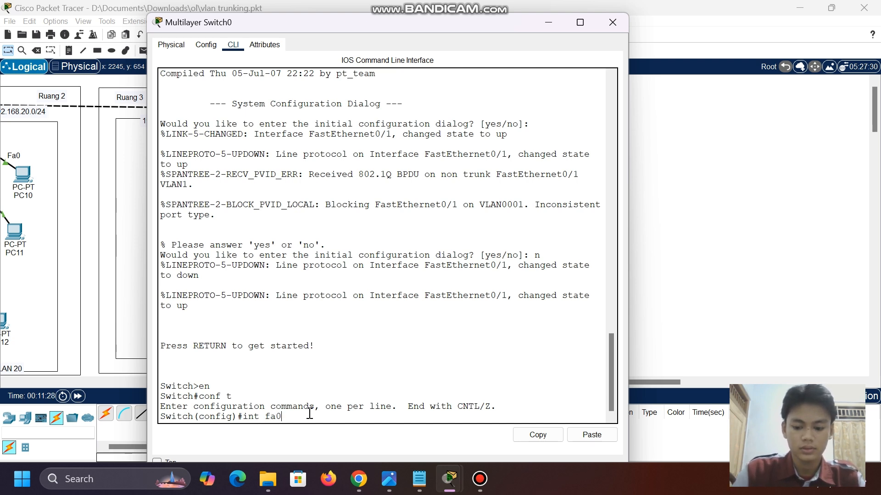
type("/1")
key("Return")
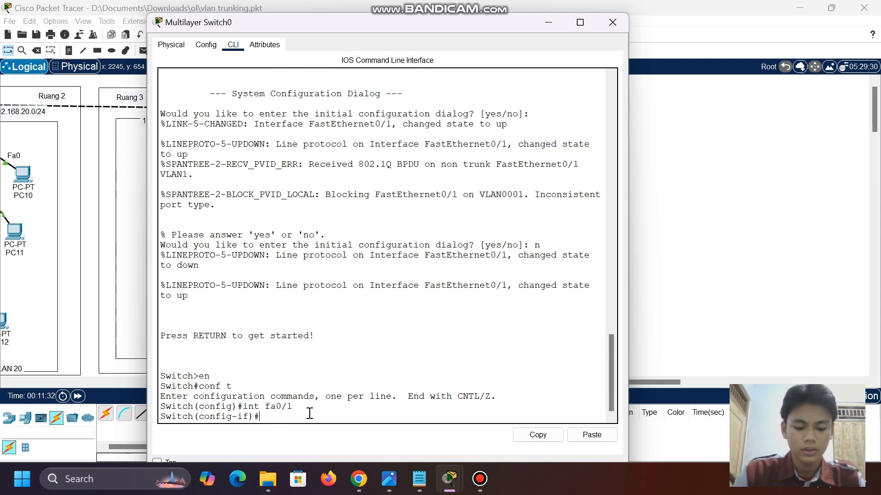
type("swi")
key("Tab")
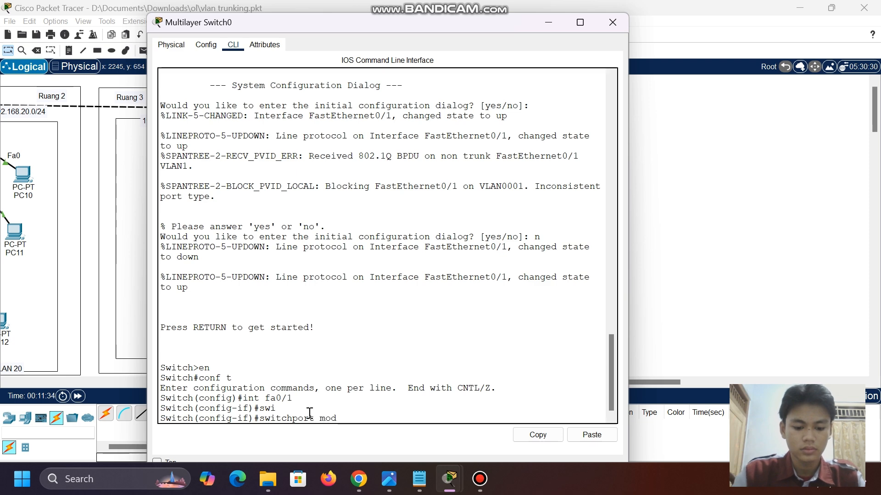
type("mode tru")
key("Tab")
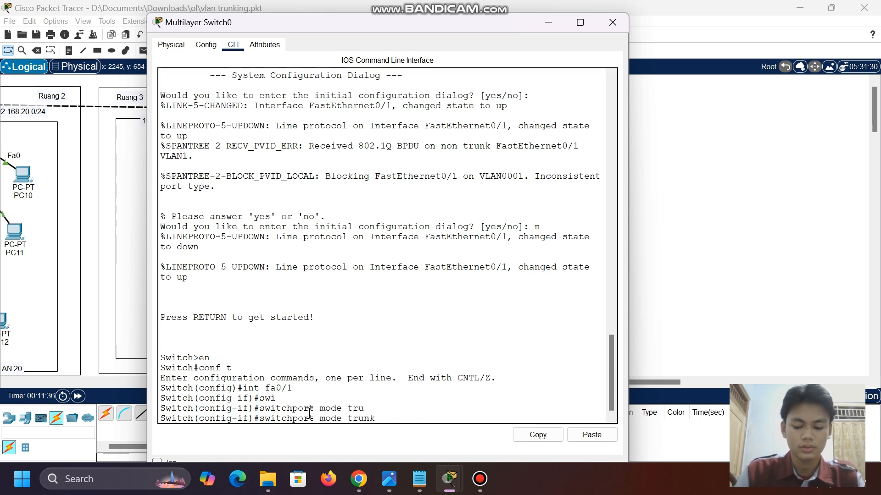
key("Return")
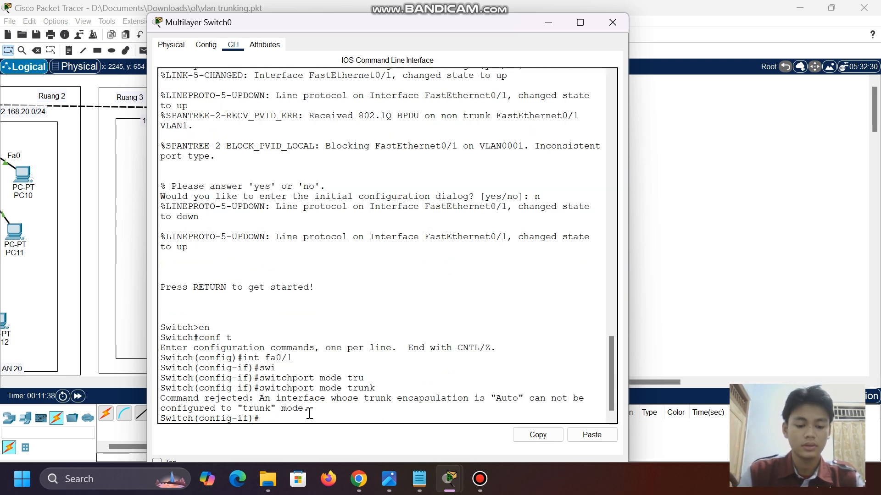
Examine the switch's response to the trunk mode command by highlighting its opening words, and minimize the Multilayer Switch0 window
left_click(163, 396)
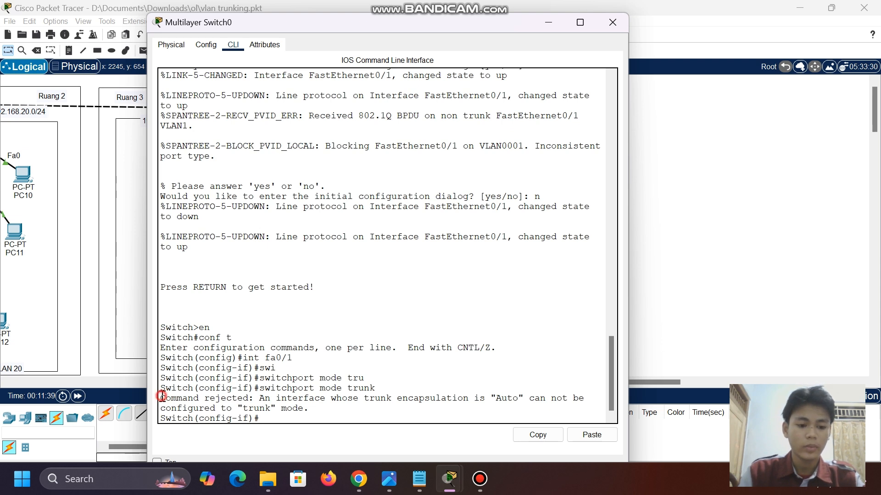
left_click_drag(162, 396, 253, 398)
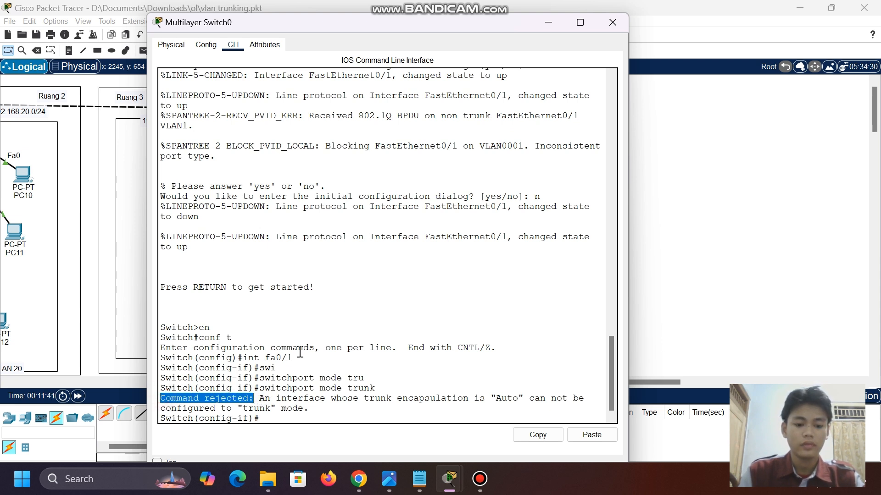
left_click(250, 397)
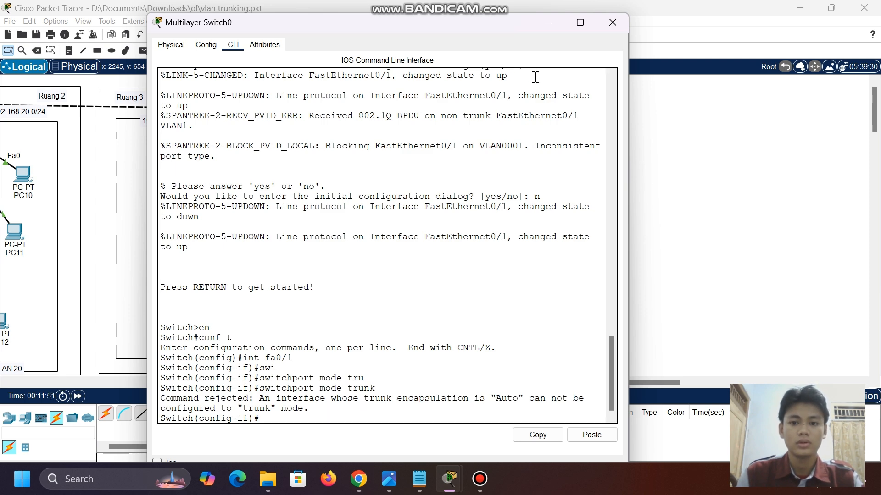
left_click(549, 25)
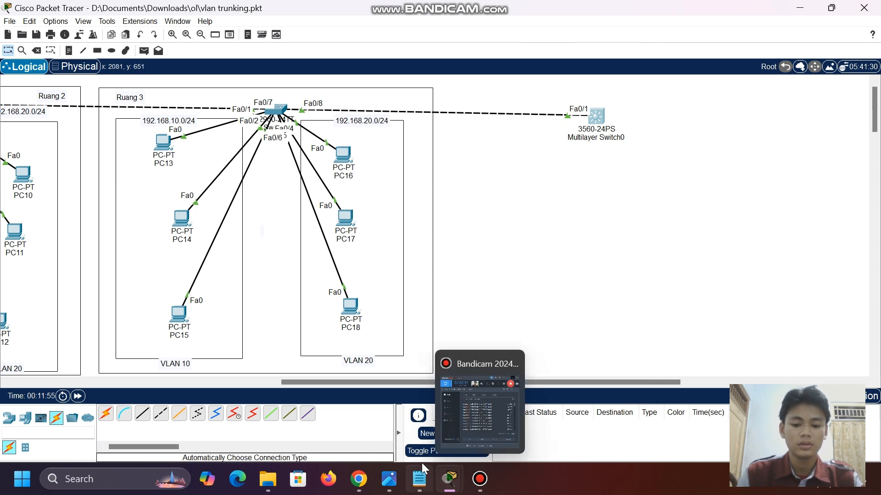
Switch to Notepad to review the ISL and 802.1q entries in the Trunk note, and return to the network workspace
left_click(421, 482)
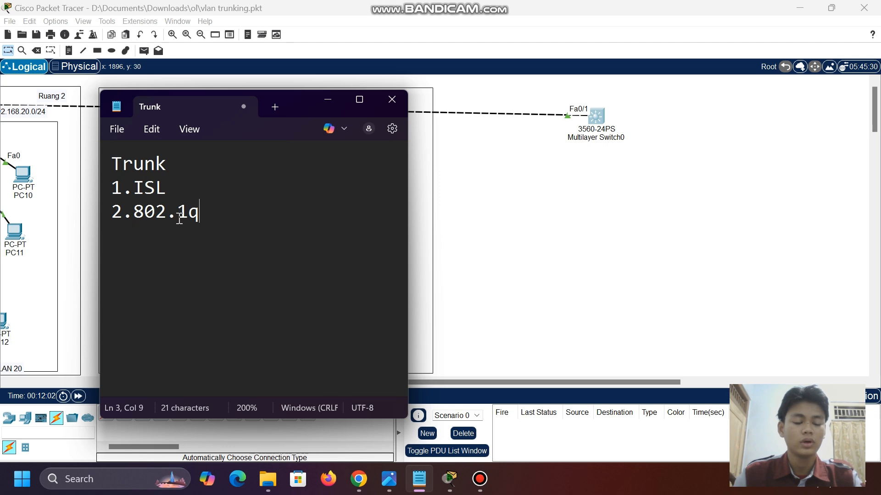
left_click(329, 104)
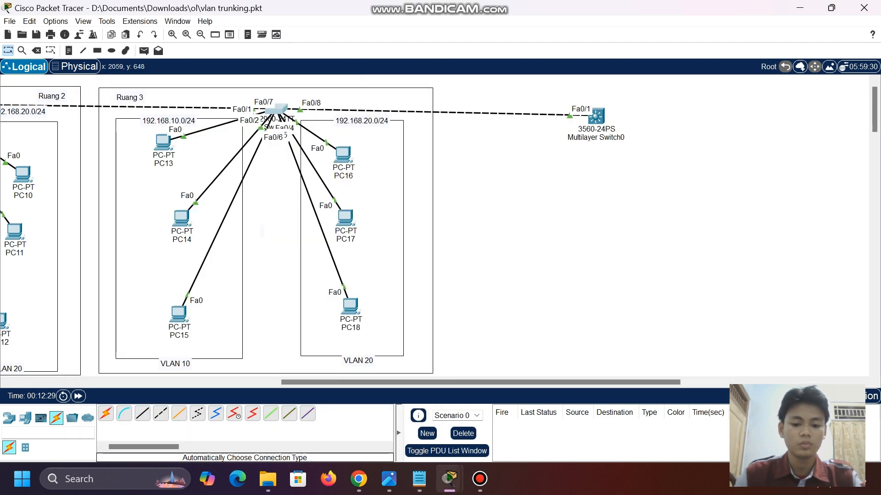
left_click(420, 479)
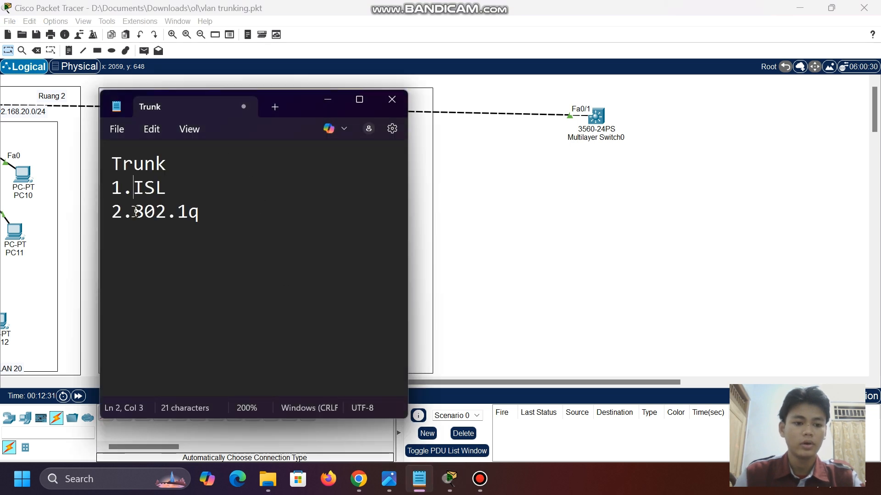
left_click_drag(134, 212, 226, 209)
left_click(231, 212)
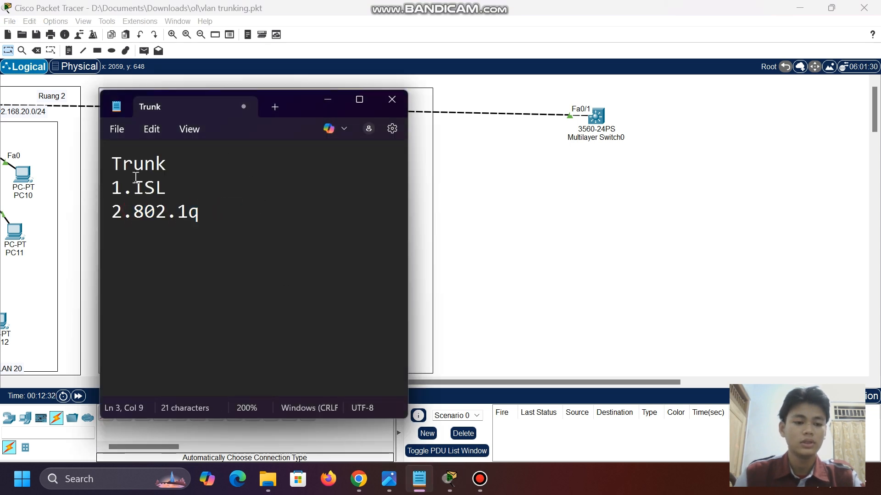
left_click_drag(137, 187, 167, 187)
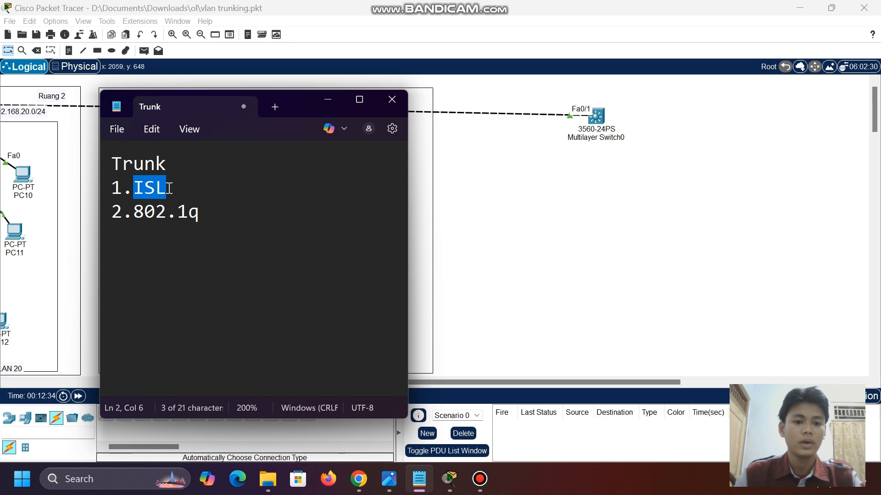
left_click(334, 97)
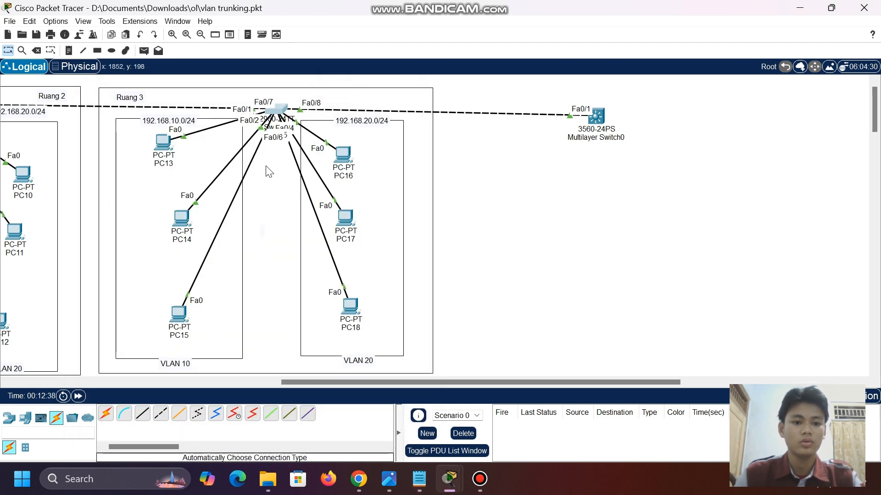
Check Switch2's trunk table by highlighting the encapsulation of port Fa0/7, and minimize the Switch2 window
left_click(278, 110)
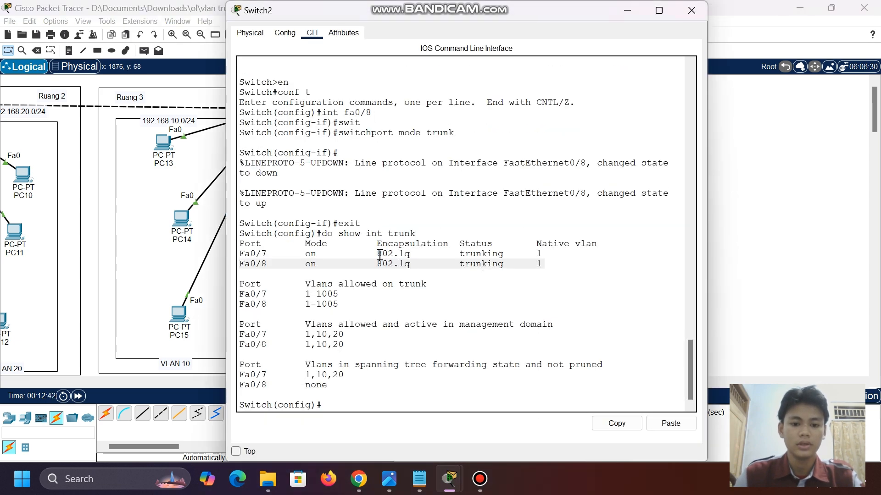
left_click_drag(377, 254, 414, 254)
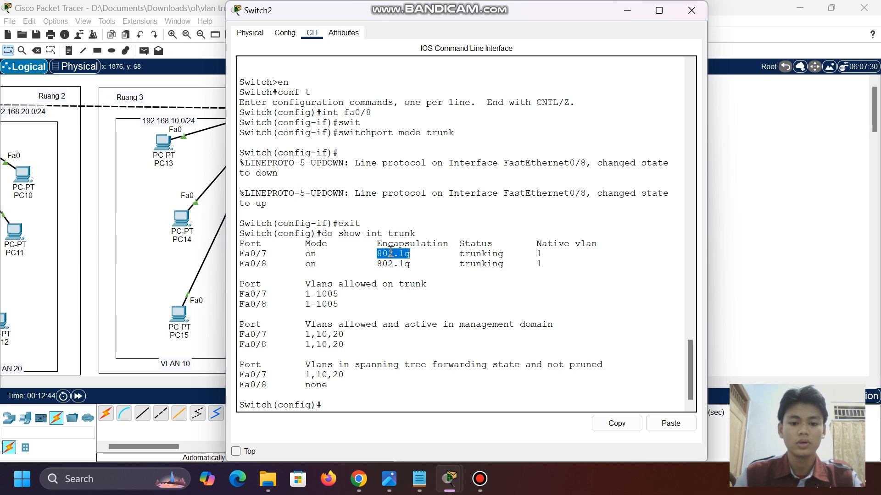
left_click(629, 9)
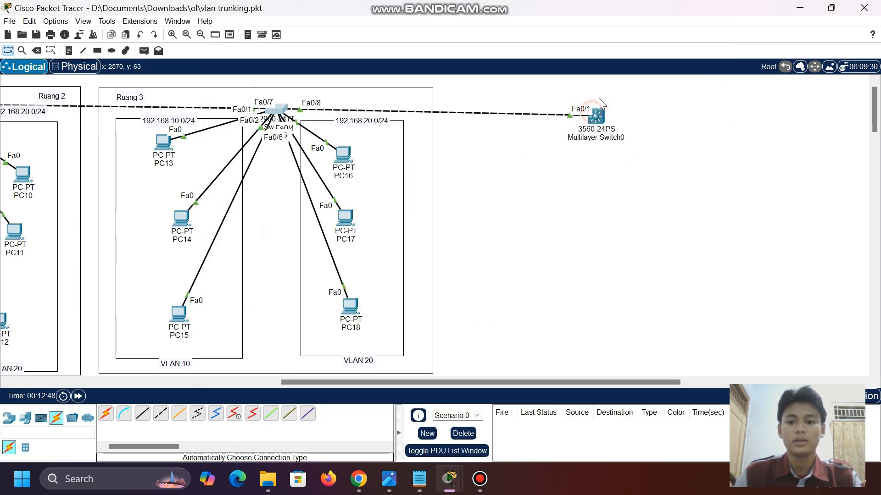
Switch to Notepad to revisit the 802.1q line of the Trunk note, and minimize the note window
left_click(420, 479)
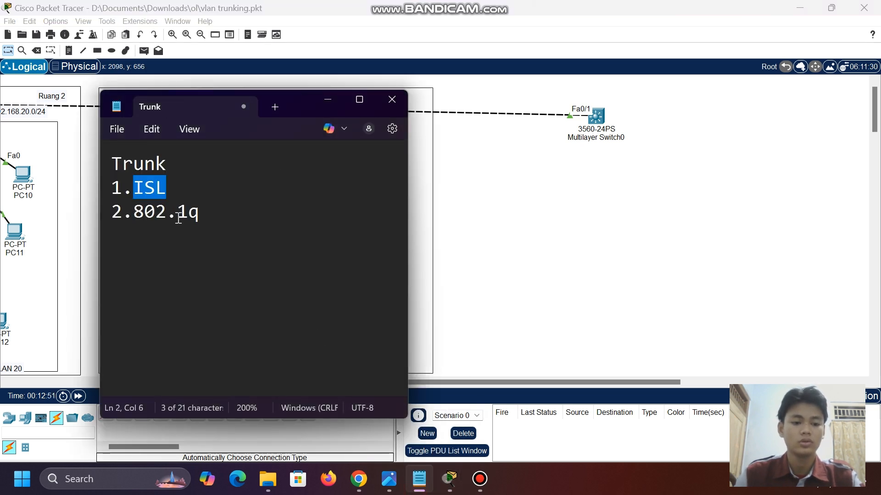
left_click(202, 214)
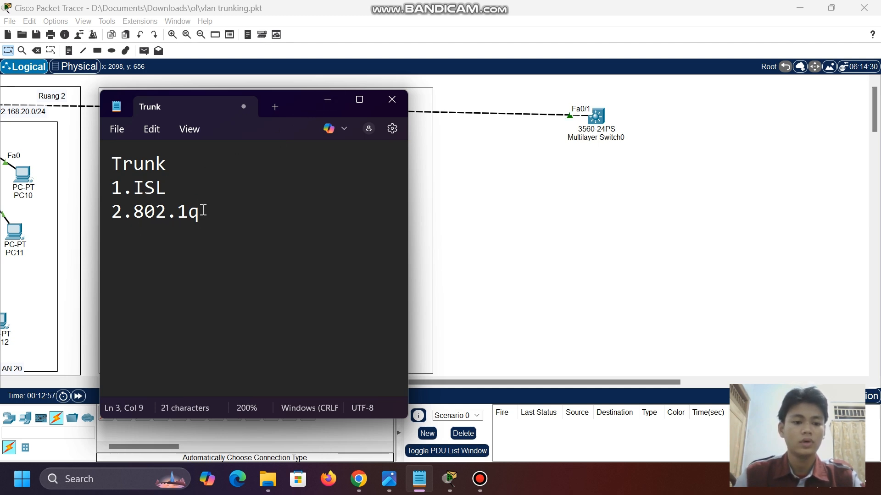
left_click(327, 102)
Set the trunk encapsulation of interface fa0/1 on Multilayer Switch0 to dot1q
left_click(595, 120)
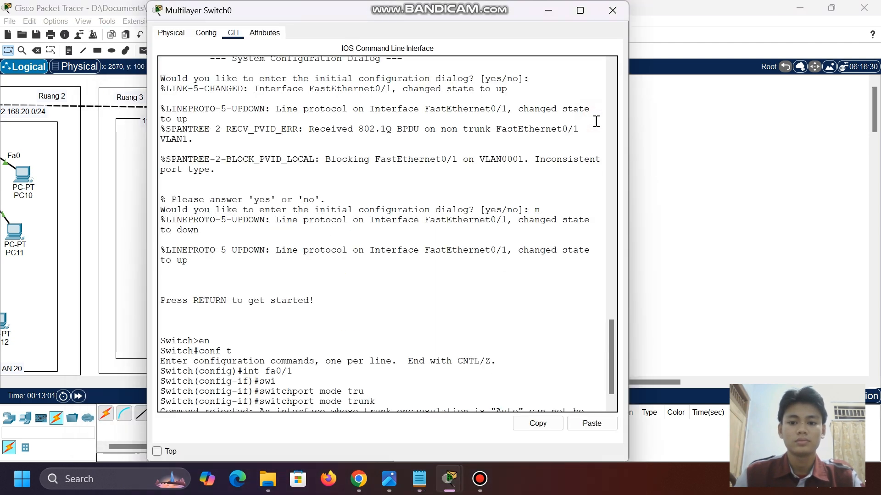
scroll(425, 197, "down", 2)
left_click(273, 404)
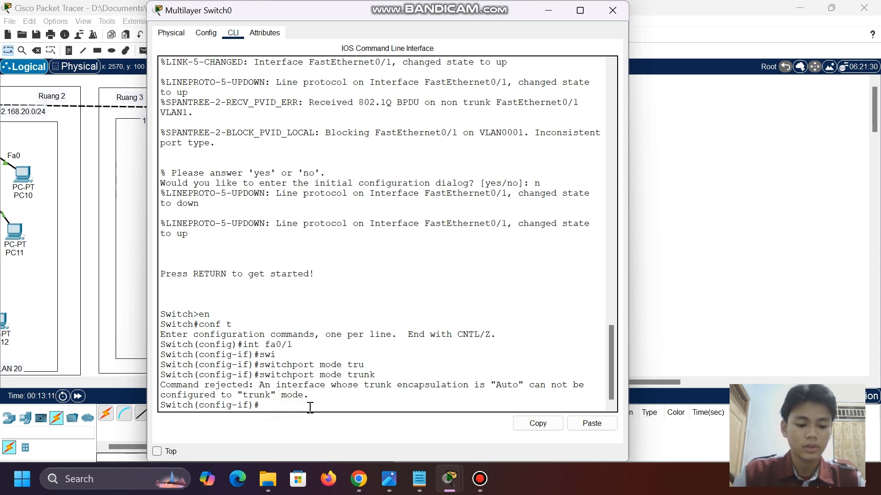
type("swi")
key("Tab")
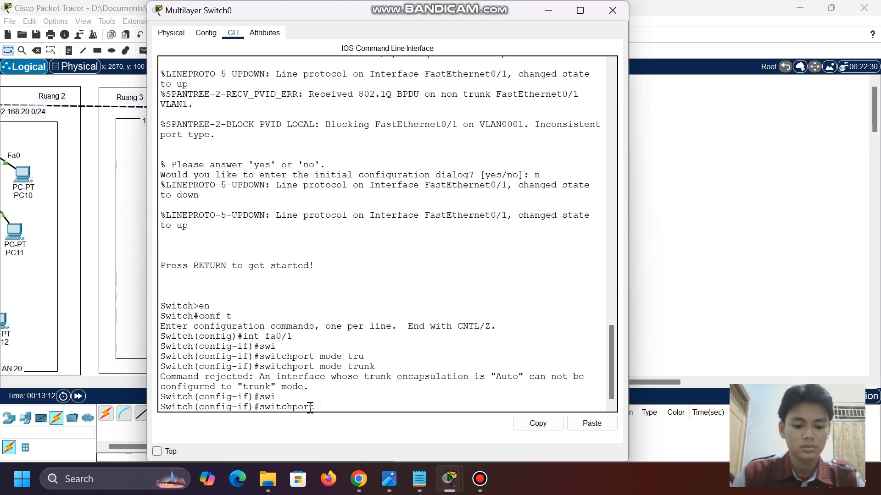
type("trun")
key("Tab")
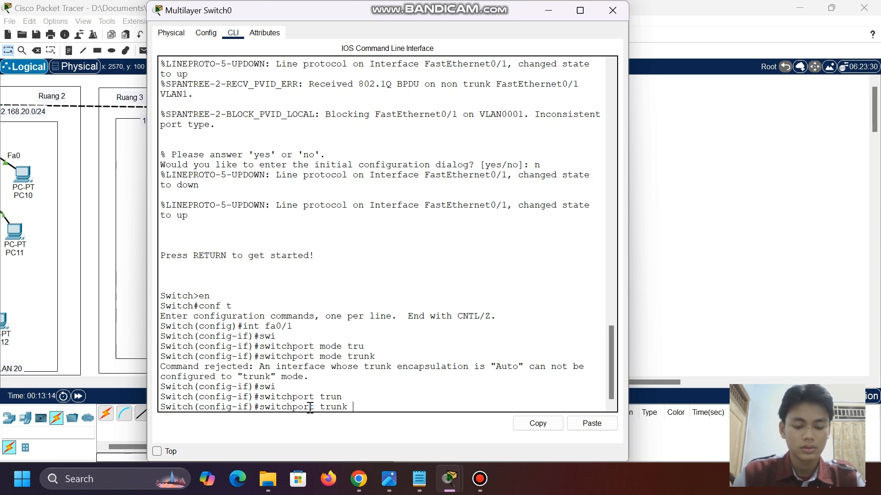
type("en")
key("Tab")
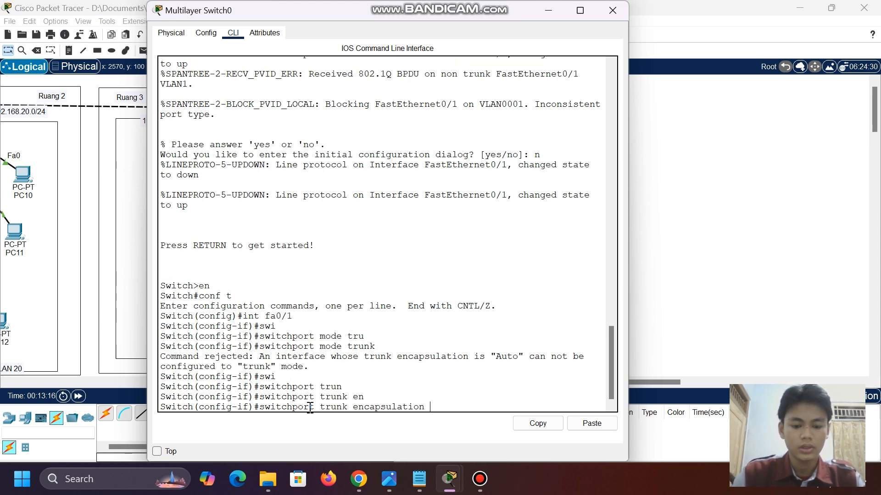
type("dot")
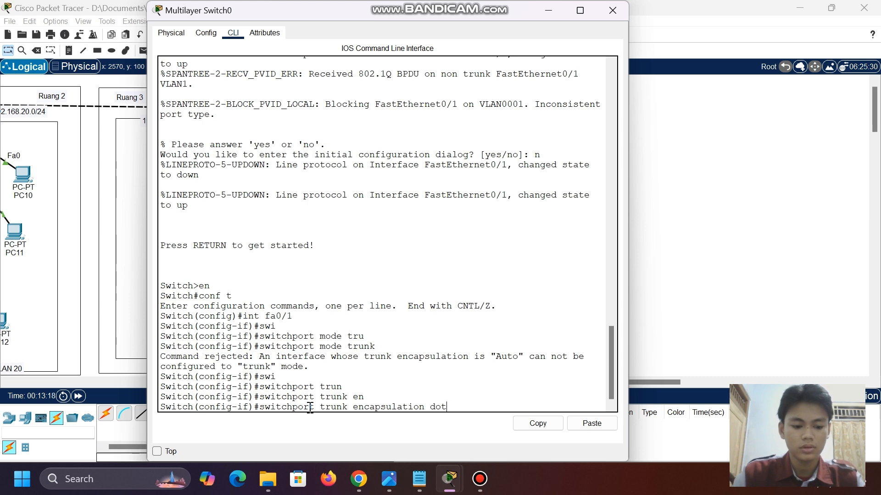
type("1q")
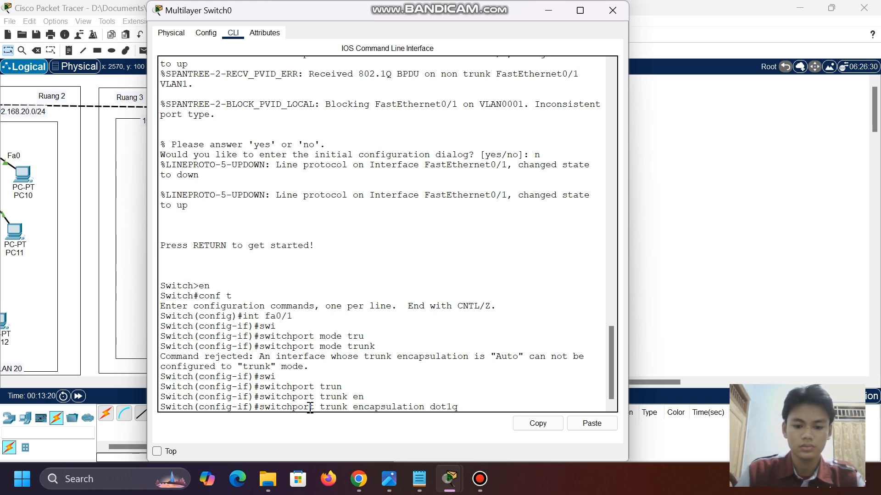
key("Return")
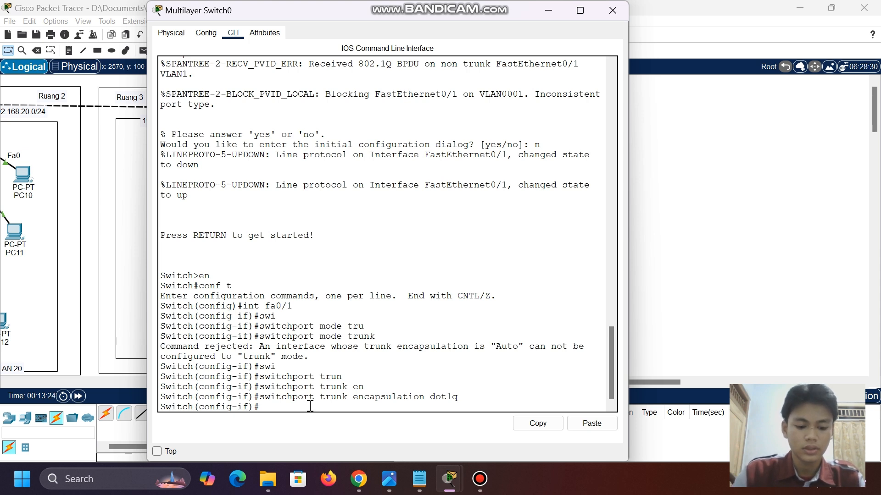
Set interface fa0/1 on the multilayer switch to switchport mode trunk
type("swi")
key("Tab")
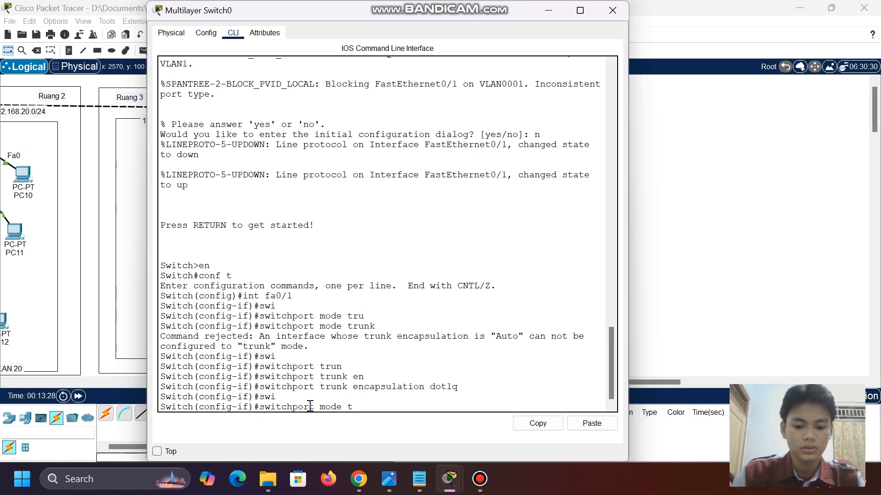
type("mode trunk")
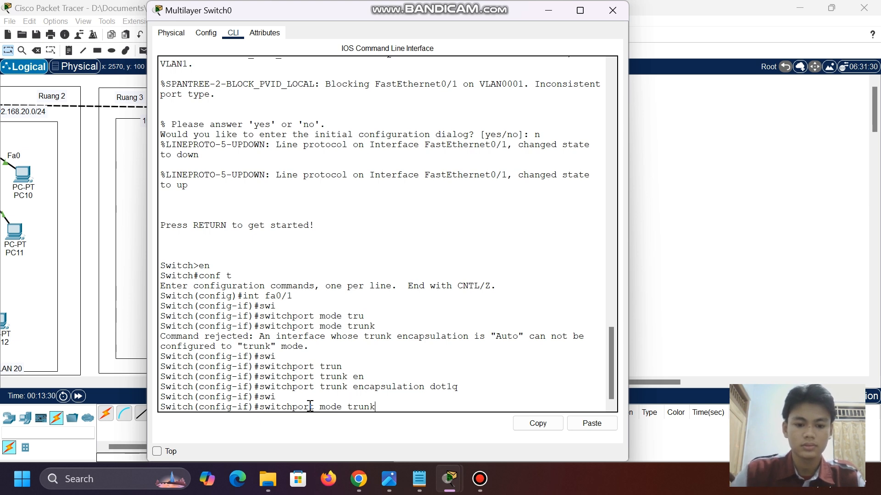
key("Return")
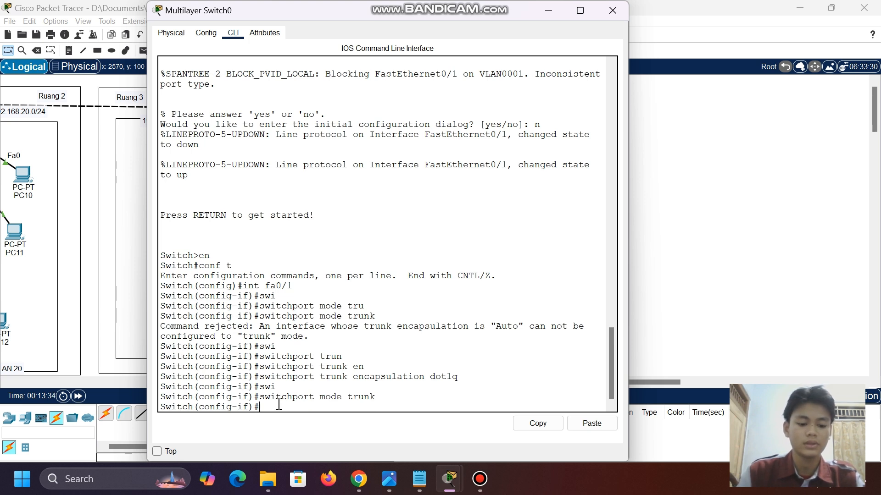
Exit interface configuration, list the trunk interfaces with do show int trunk, highlight the Fa0/1 entry, and minimize the Multilayer Switch0 window
type("ex")
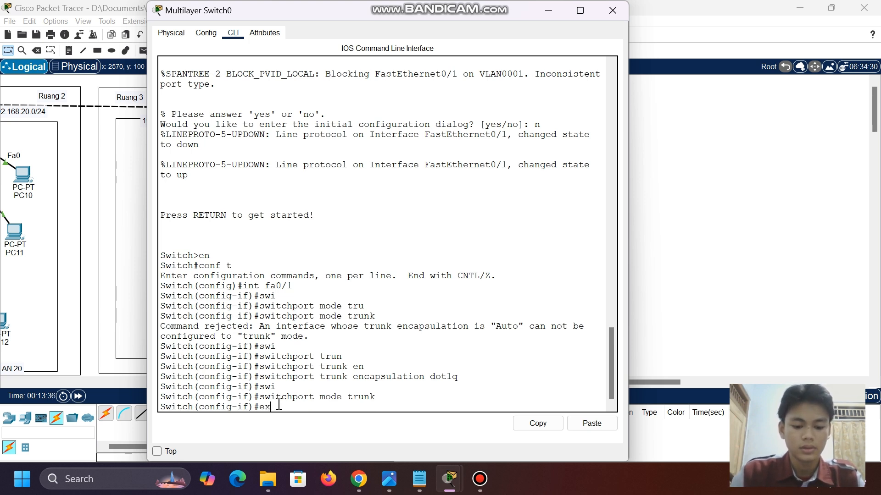
type("it")
key("Return")
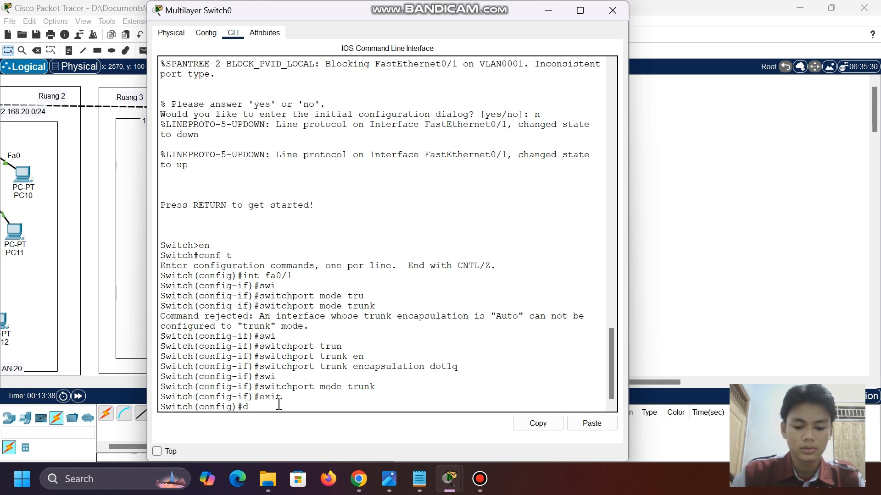
type("do show")
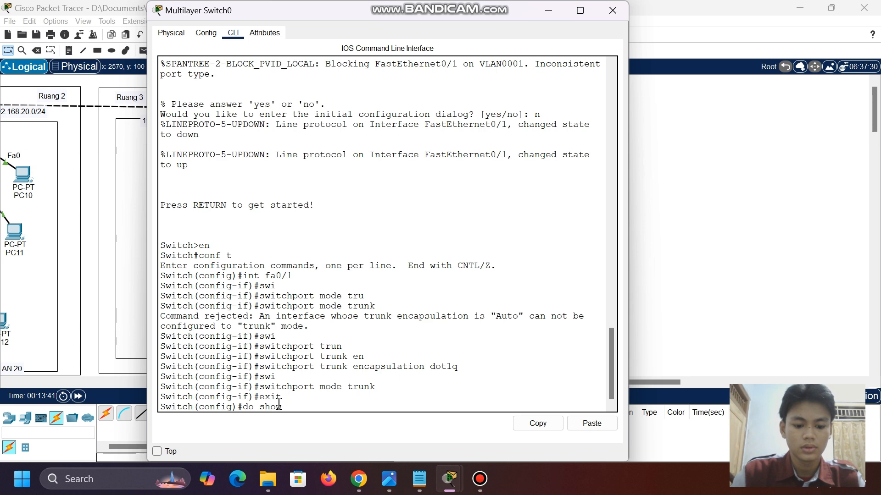
type("trunk")
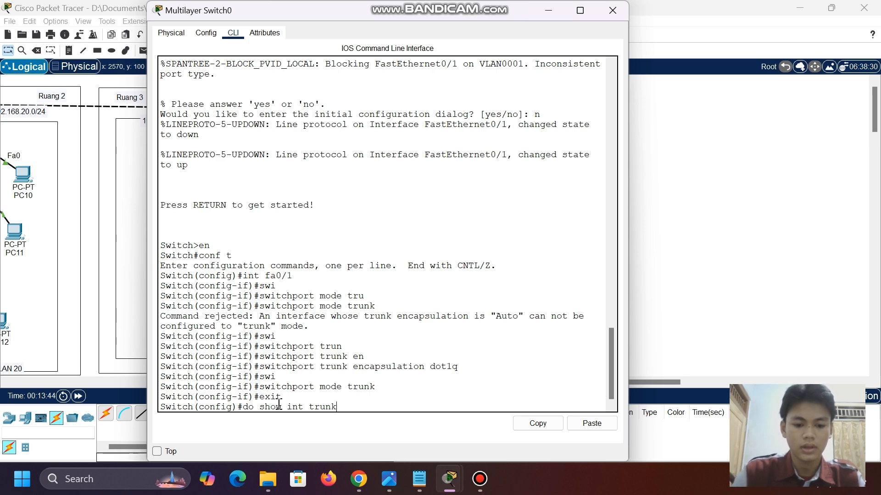
key("Return")
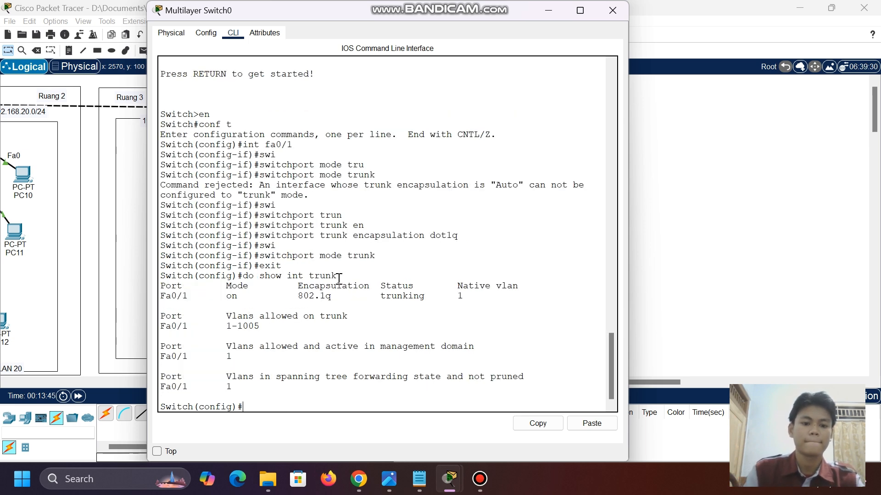
left_click(160, 294)
left_click_drag(160, 294, 527, 297)
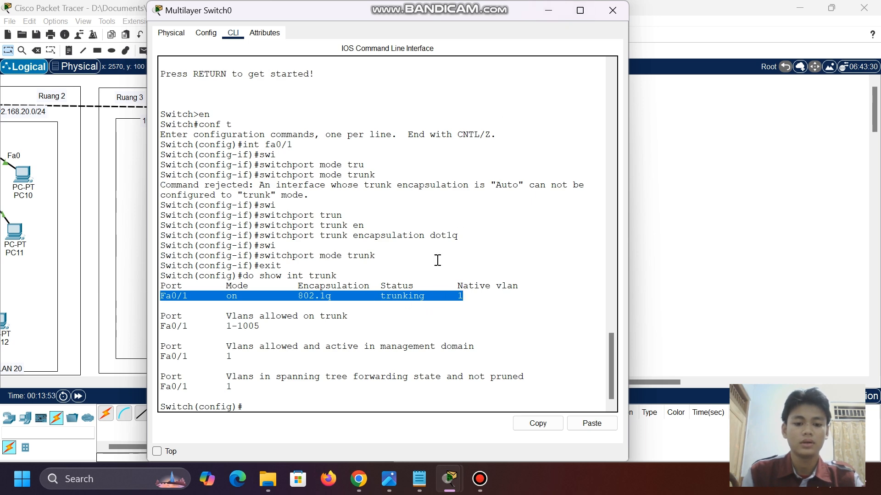
left_click(551, 14)
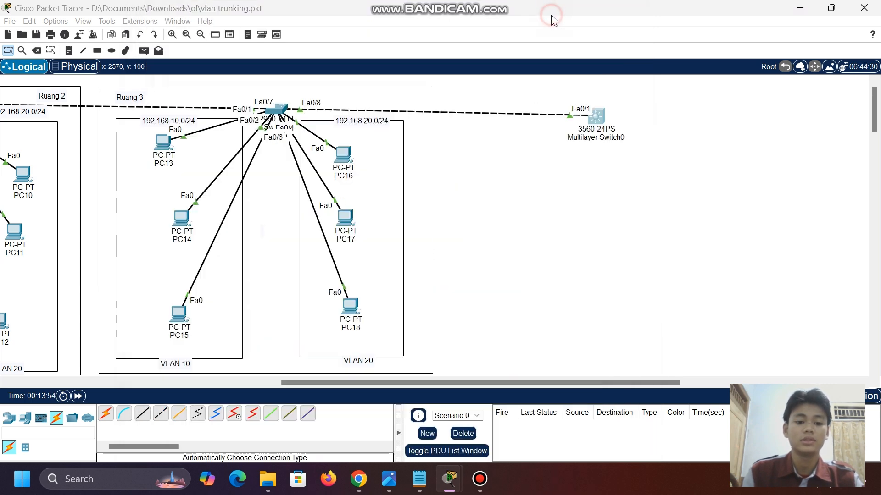
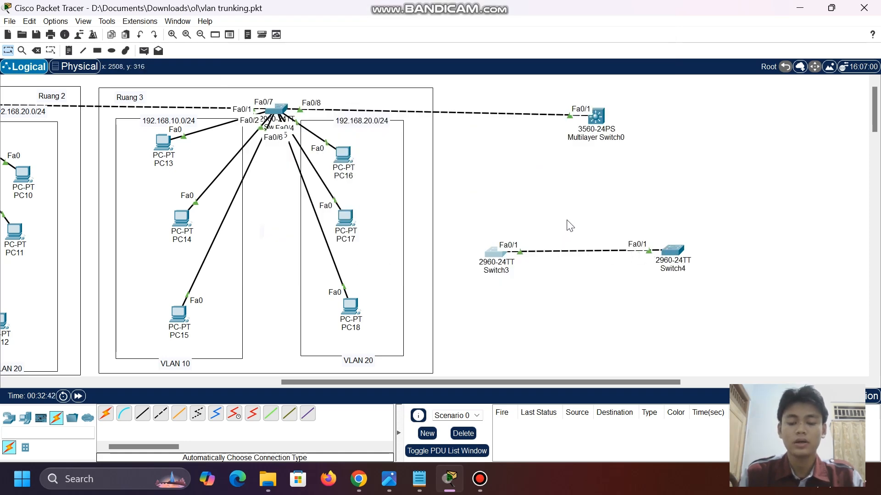
Open Switch3's command line, reposition its window over the workspace, and enter privileged mode with en
left_click(493, 254)
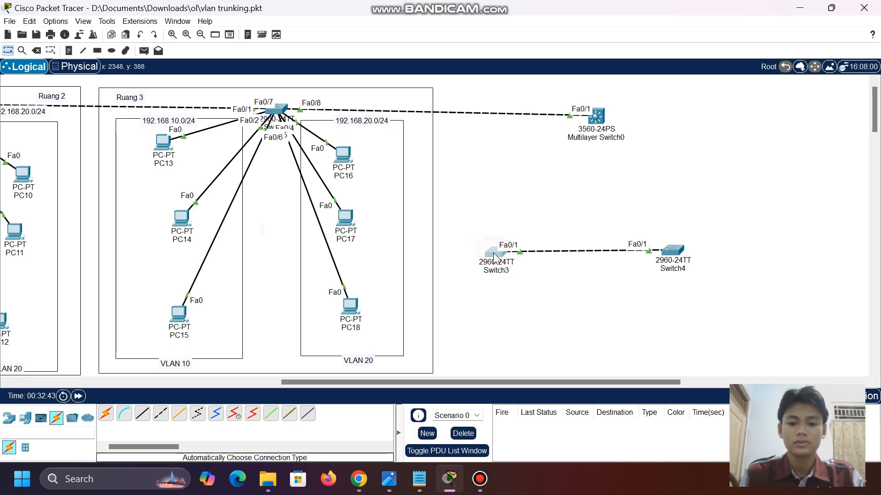
left_click(395, 32)
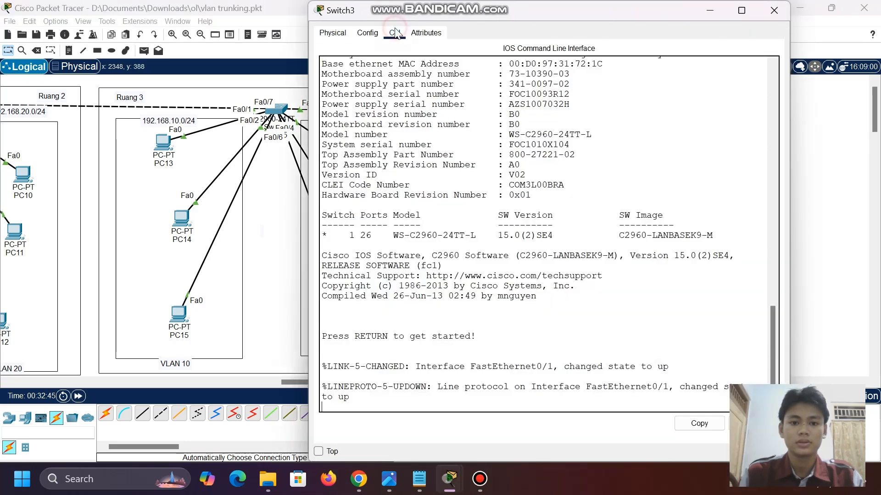
key("Return")
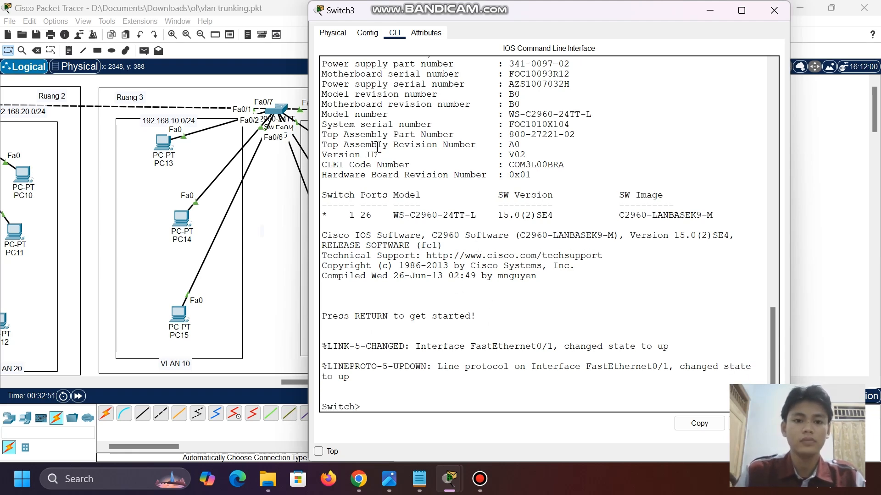
left_click_drag(309, 1, 271, 40)
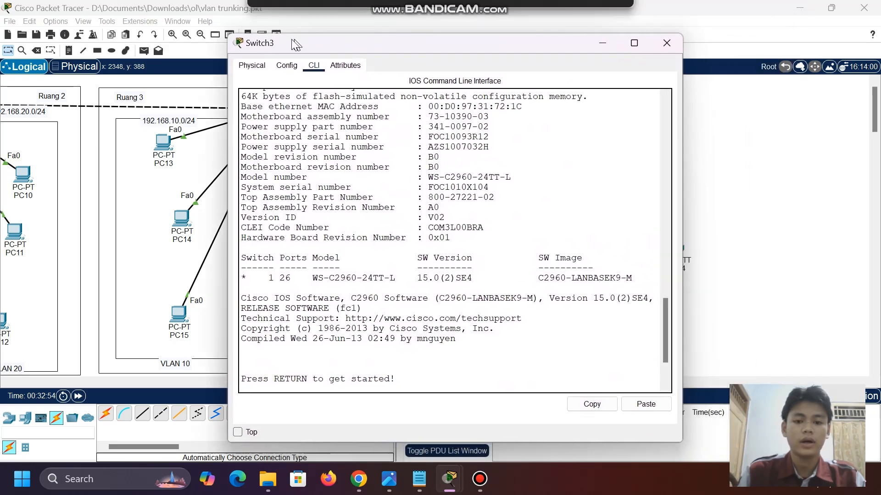
key("Return")
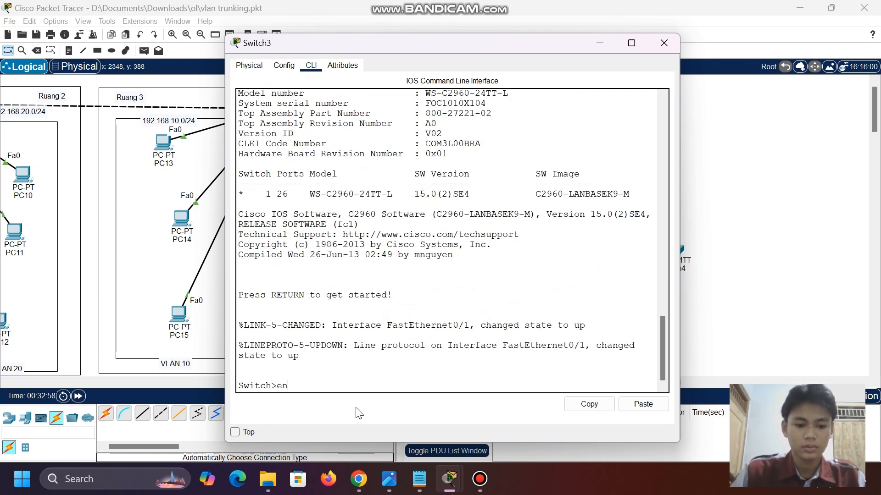
type("en")
key("Return")
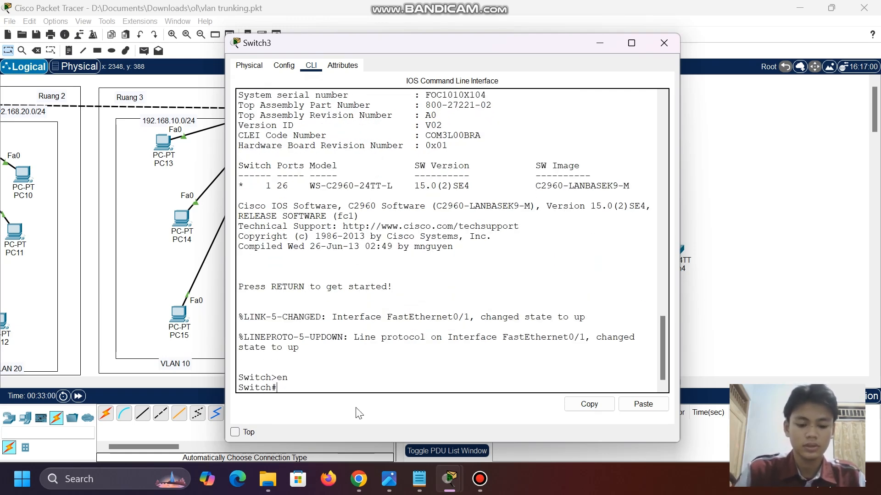
Display the switchport details of interface fa0/1 on Switch3 with show int fa0/1 switchport
type("show")
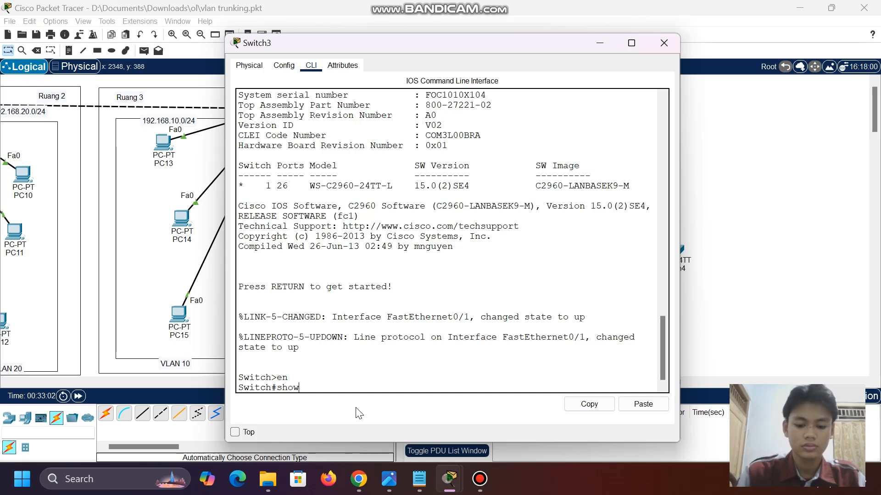
type(" itn")
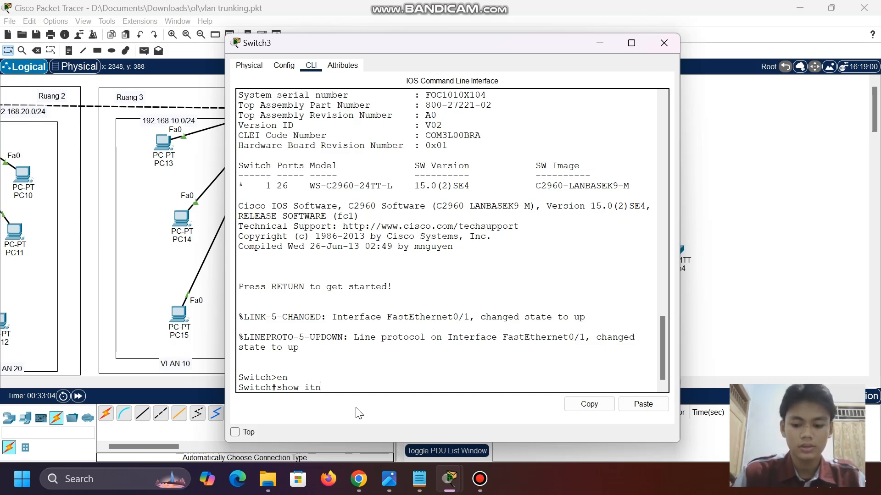
key("BackSpace")
key("BackSpace")
type("nt fa")
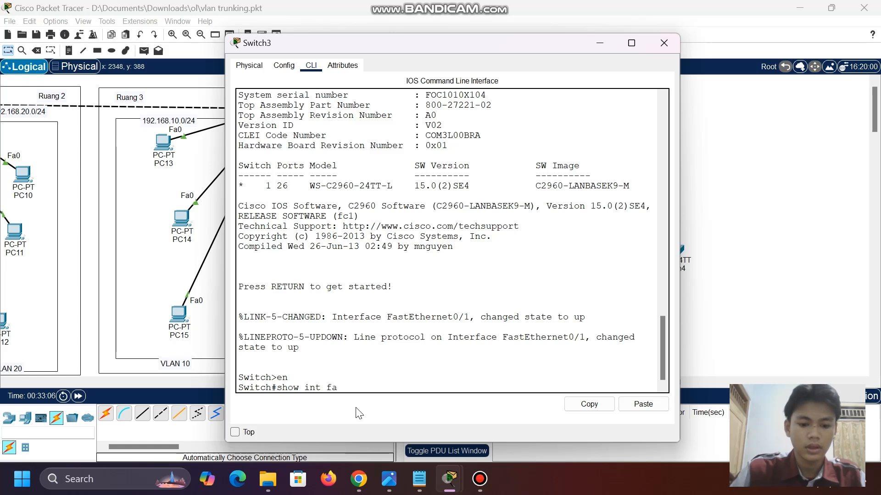
type("0/1")
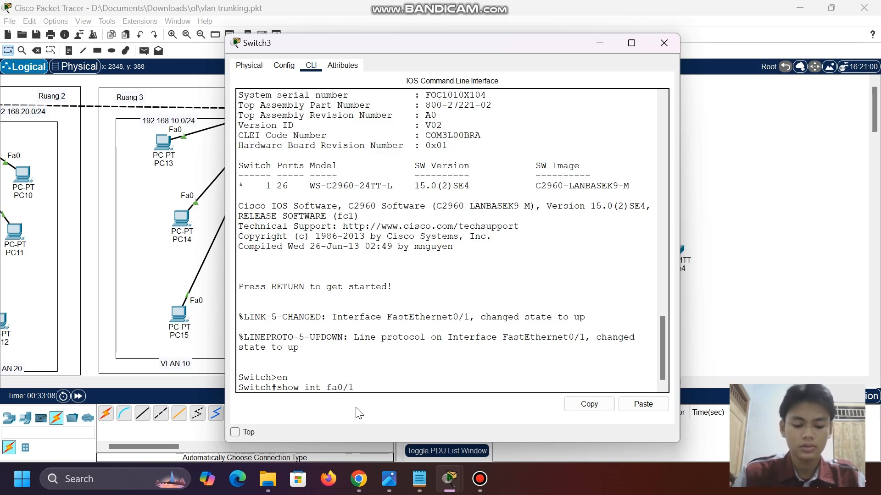
type(" swsi")
key("Tab")
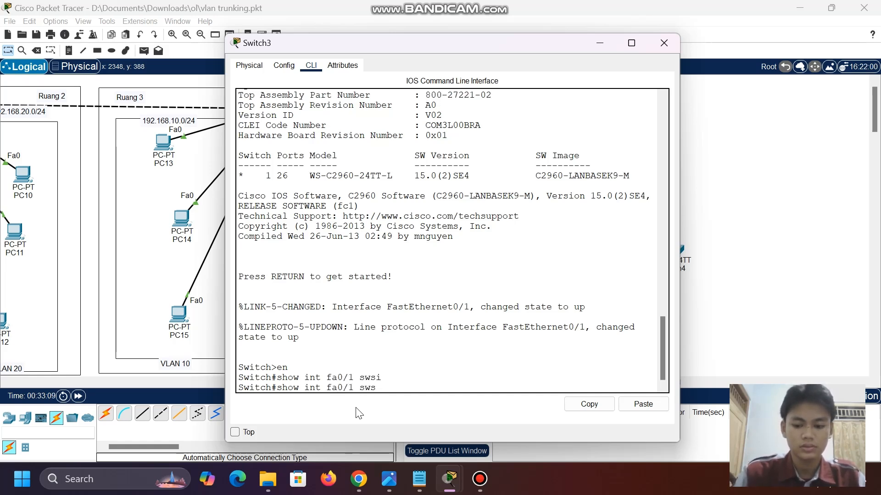
key("BackSpace")
type("i")
key("Tab")
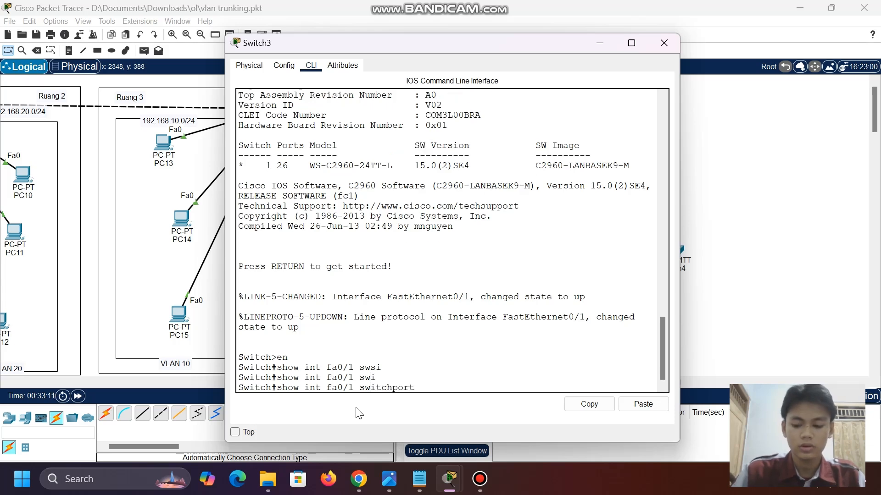
key("Return")
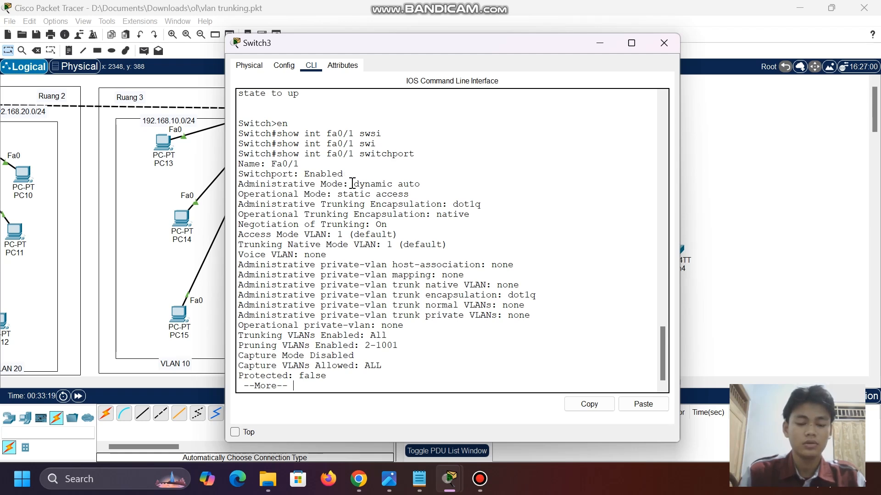
Highlight the administrative and operational mode entries in Switch3's fa0/1 output, and minimize the Switch3 window
left_click_drag(242, 197, 352, 196)
left_click(241, 186)
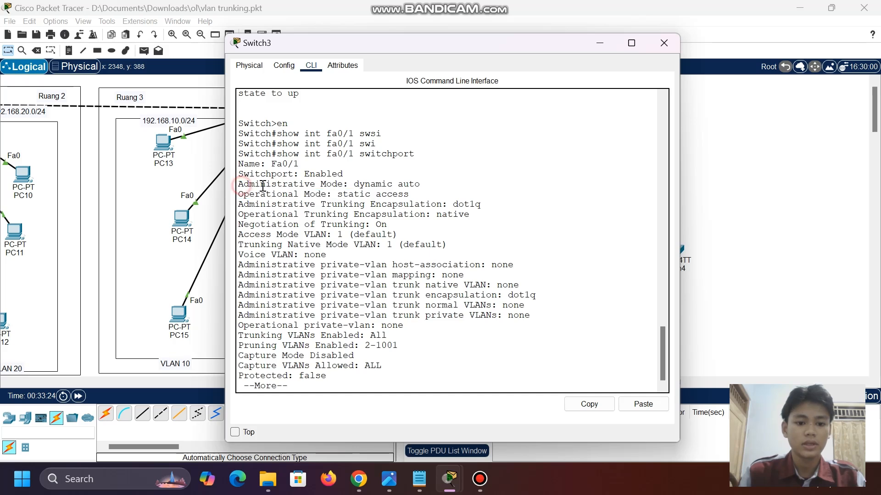
left_click_drag(243, 185, 428, 185)
left_click(428, 184)
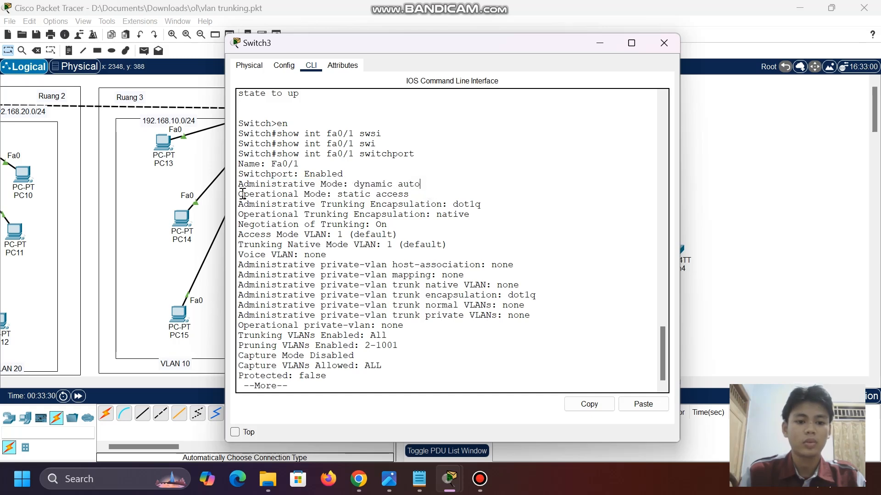
left_click_drag(244, 195, 414, 193)
left_click(414, 191)
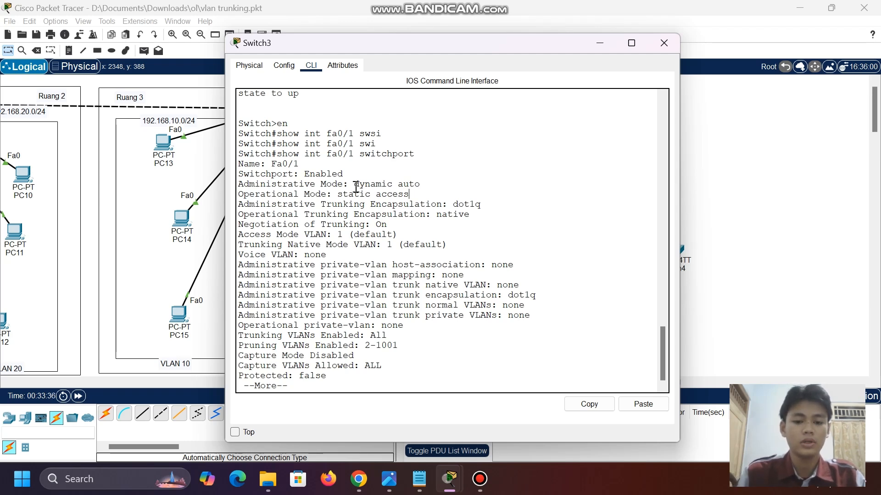
left_click_drag(354, 185, 463, 184)
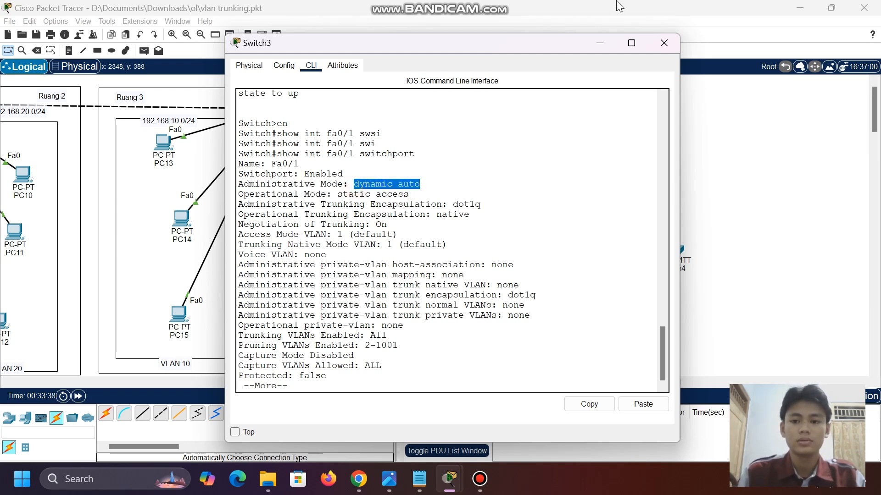
left_click(599, 43)
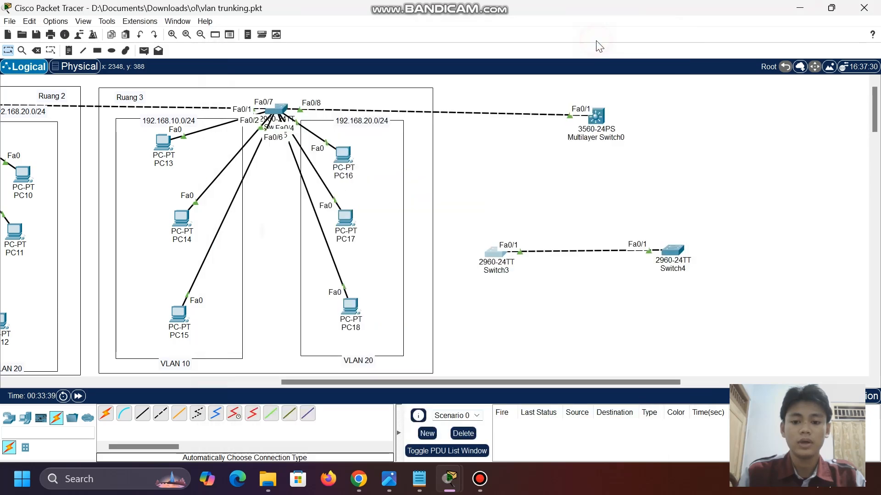
Open Switch4's command line and enter privileged mode with en
left_click(671, 250)
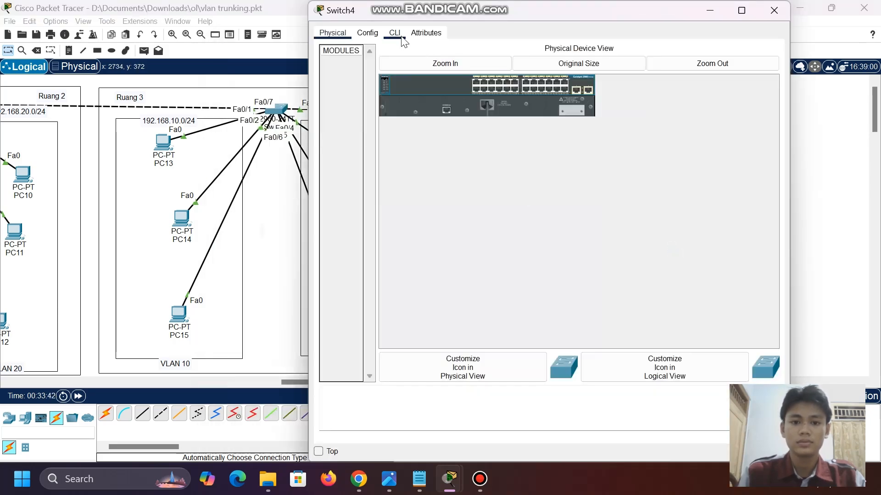
left_click(397, 34)
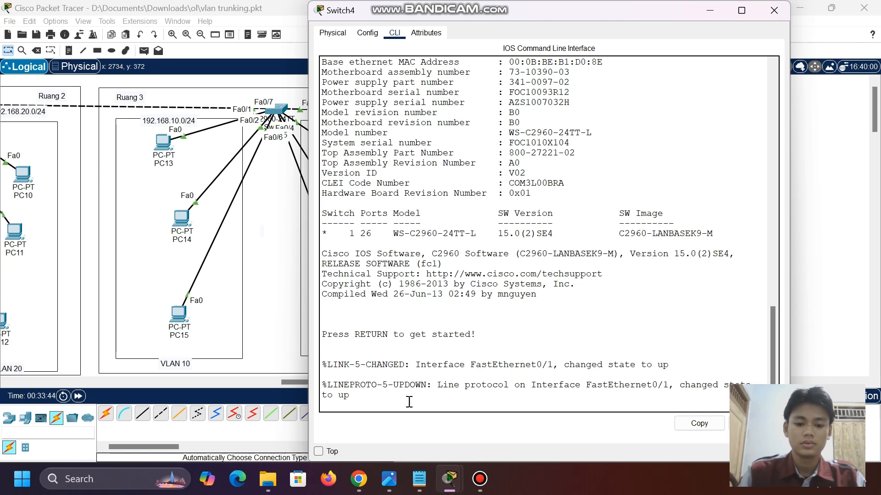
key("Return")
type("en")
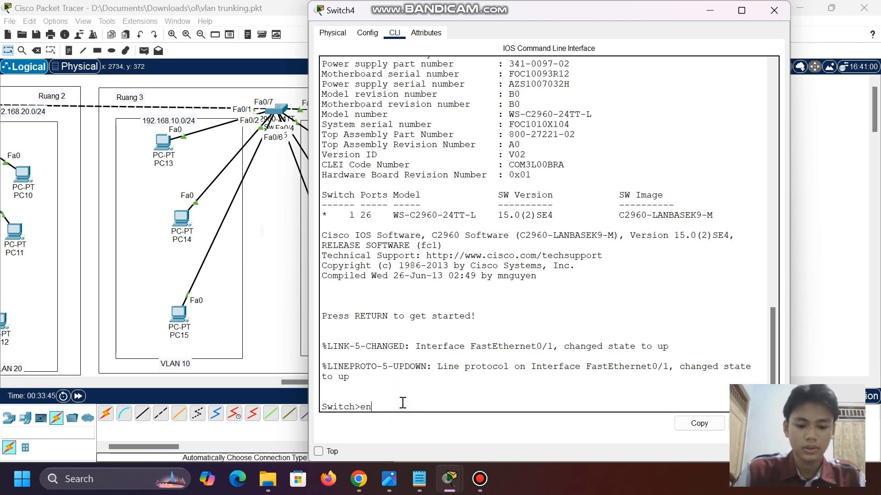
key("Return")
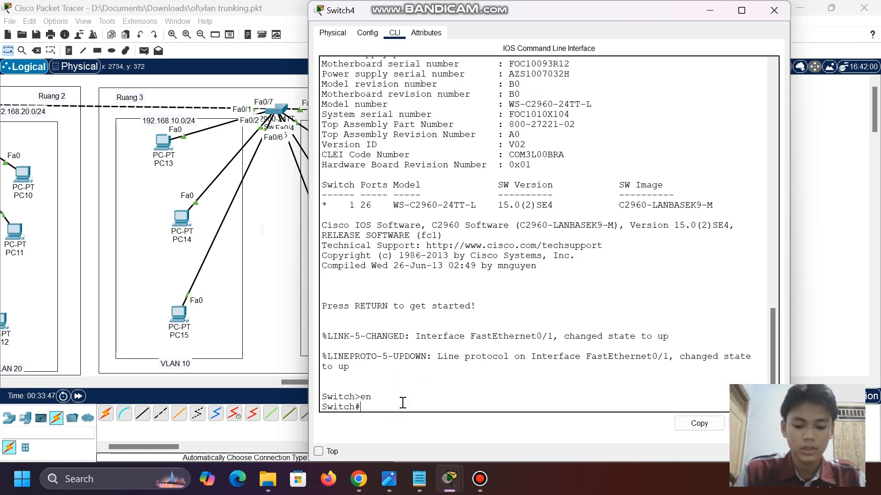
Run show int fa0/1 switchport on Switch4, highlight the Administrative Mode line, and minimize the window
type("int")
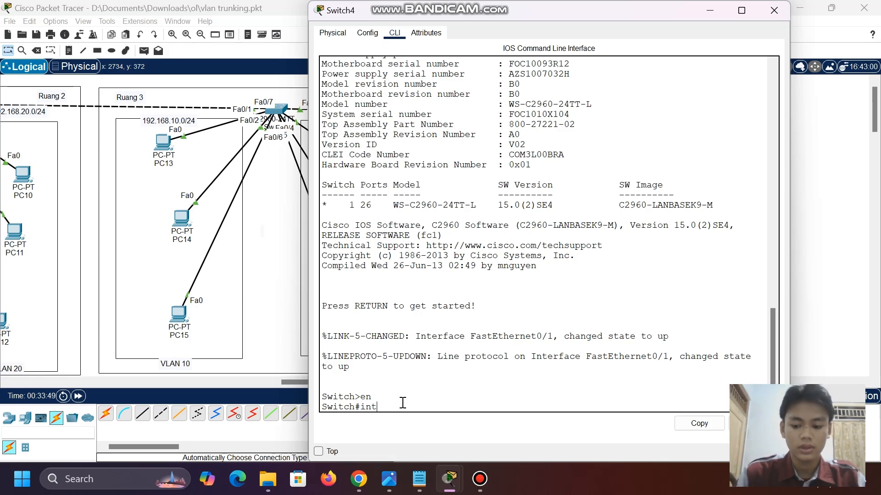
key("Return")
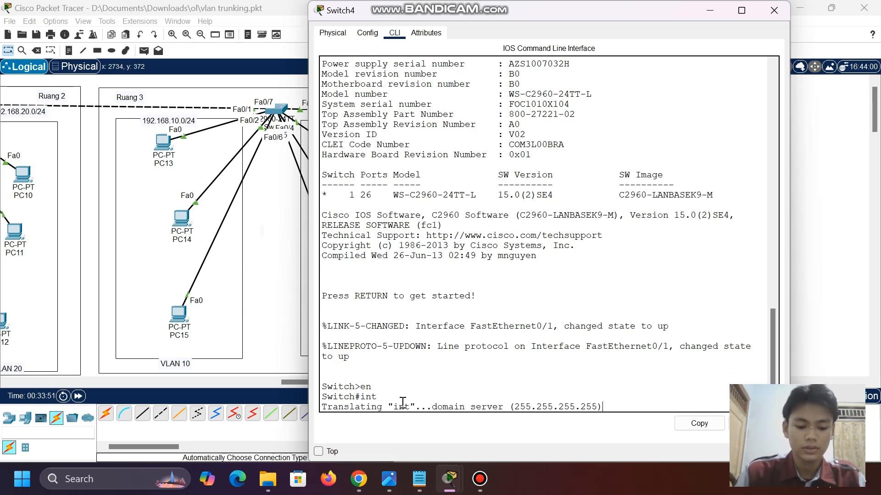
type("show")
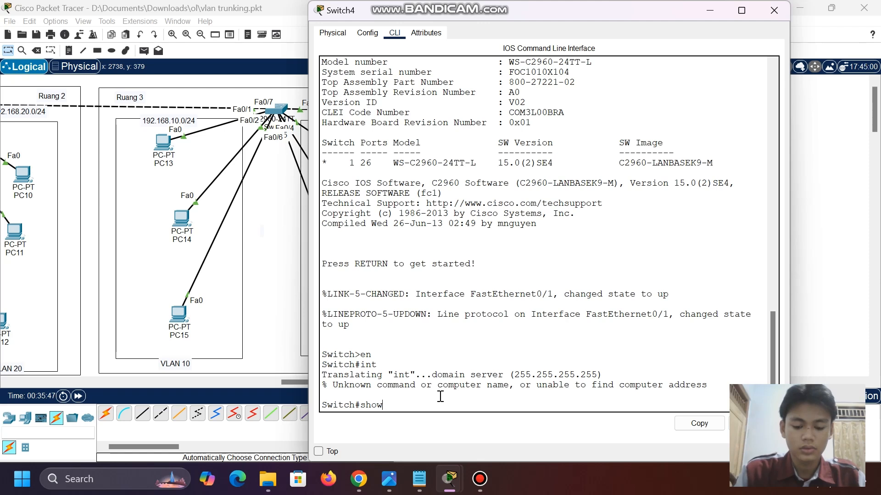
type(" int fa")
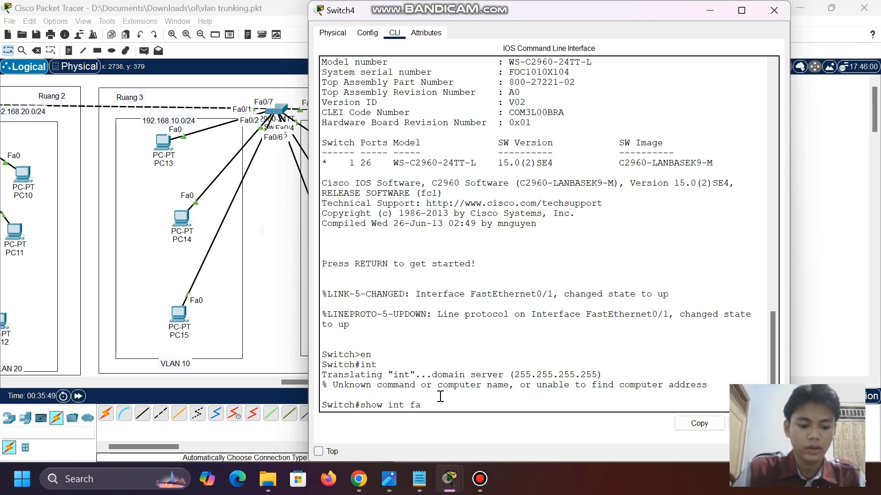
type("0/1")
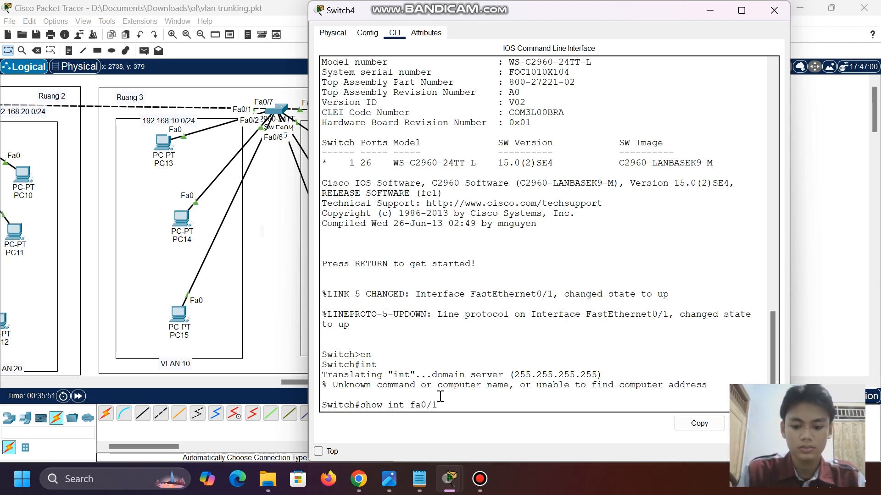
type(" swi")
key("Tab")
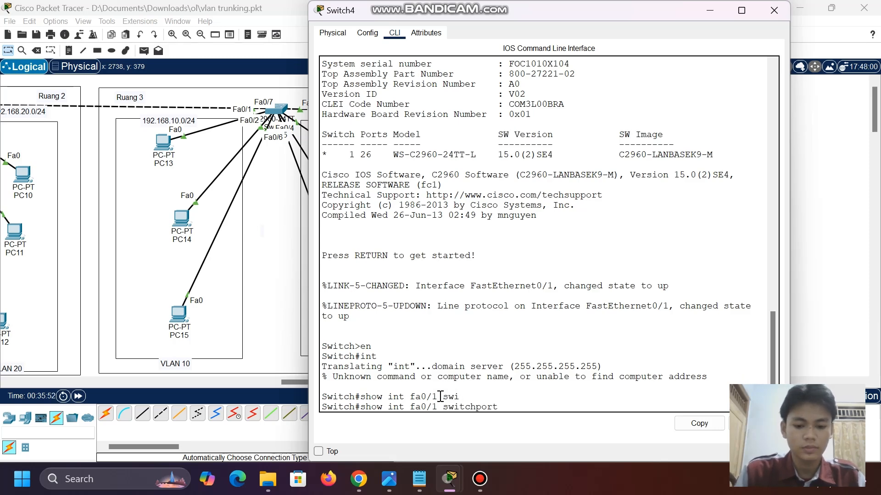
key("Return")
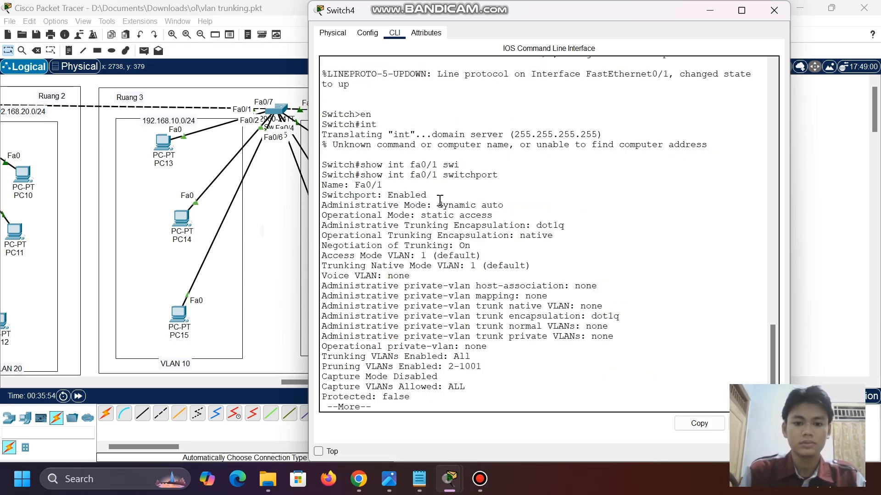
left_click_drag(324, 206, 527, 206)
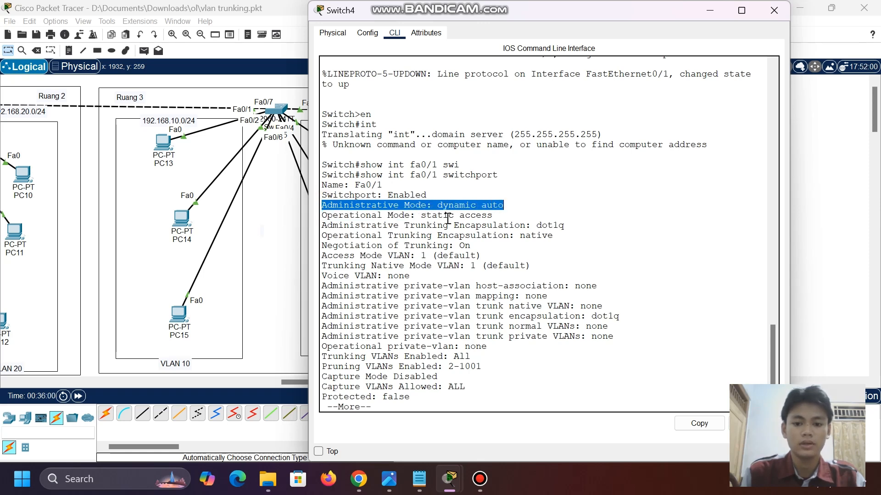
left_click(712, 10)
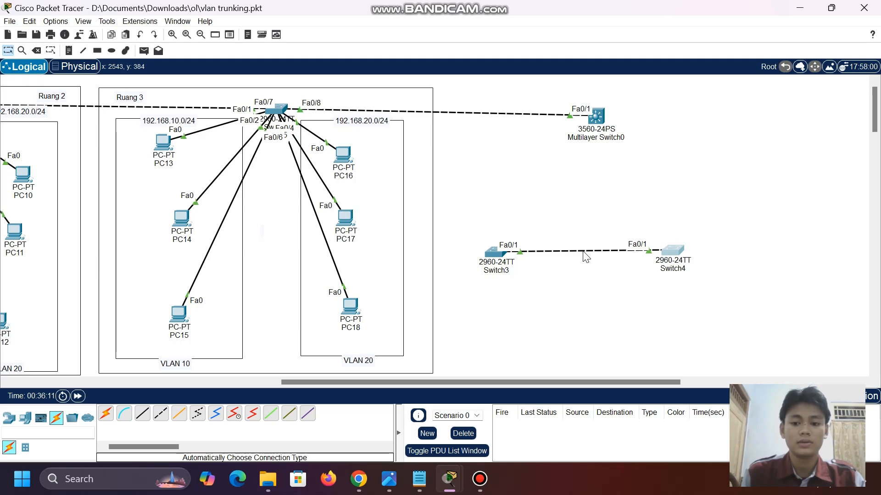
Reopen Switch4's command line, review the fa0/1 switchport output, and page through to its end
left_click(671, 252)
scroll(553, 209, "down", 1)
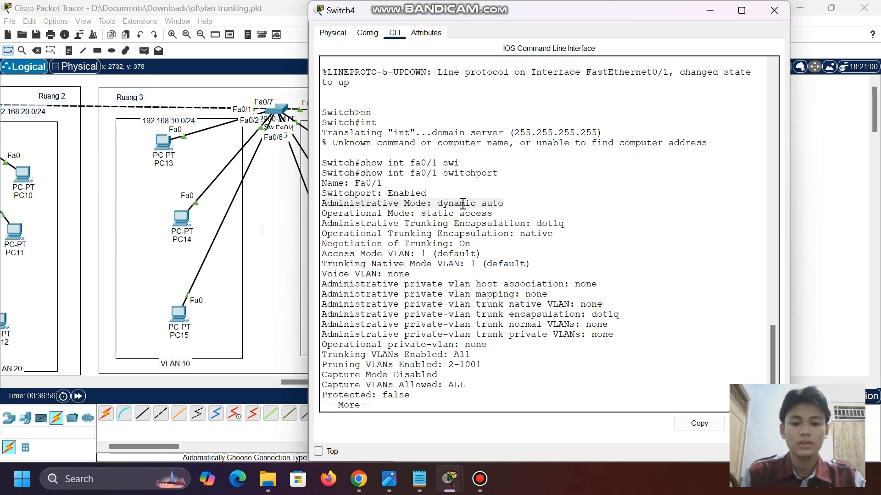
scroll(448, 294, "up", 1)
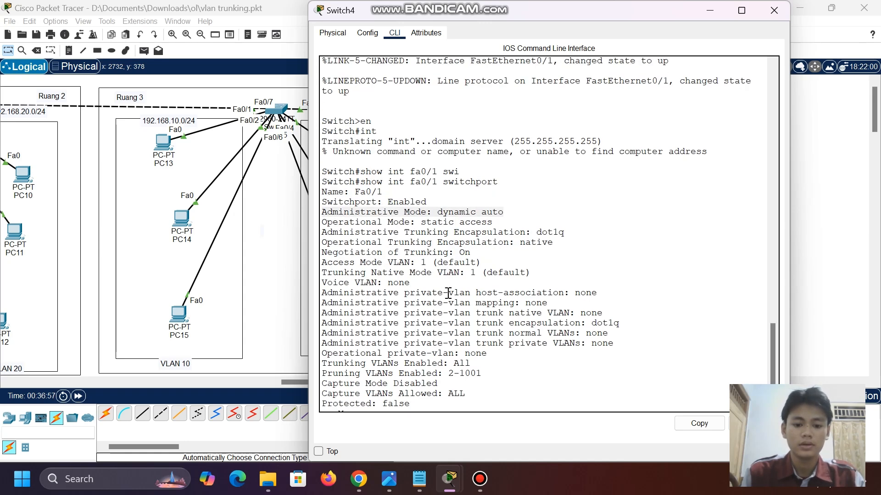
scroll(448, 293, "down", 1)
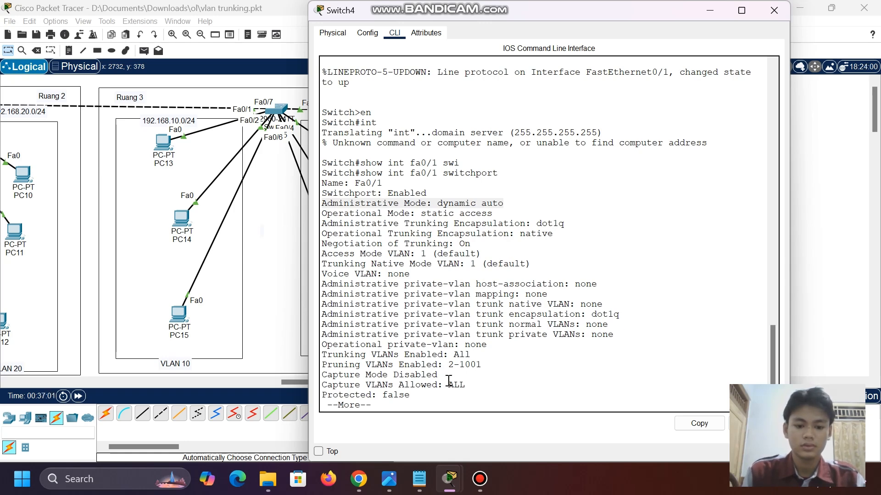
left_click(428, 402)
key("space")
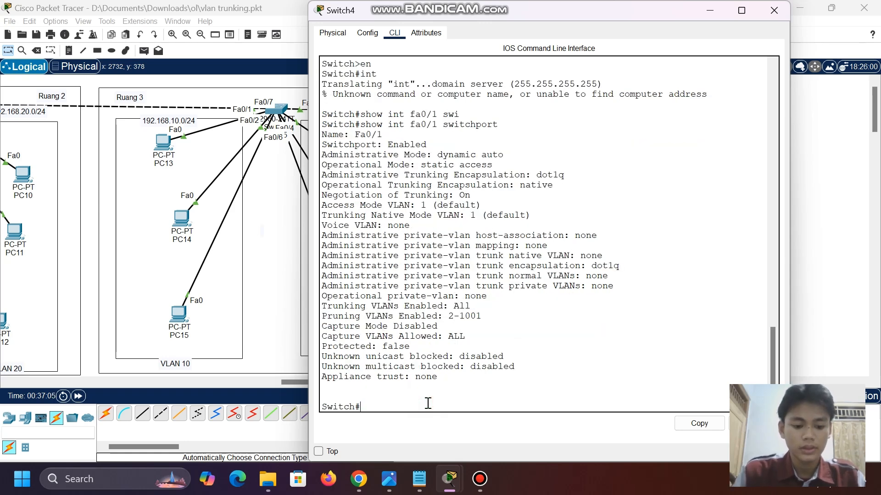
Enter global configuration mode on Switch4 with conf t and select interface fa0/1
type("conf ")
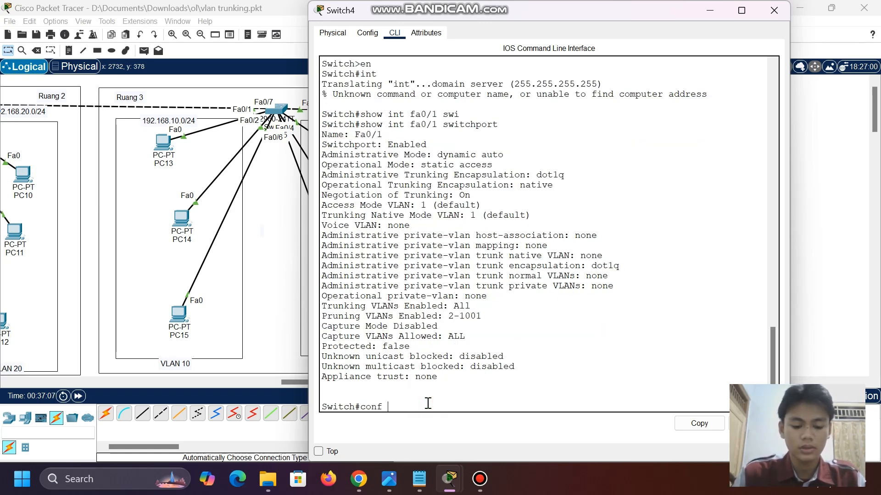
type("t")
key("Return")
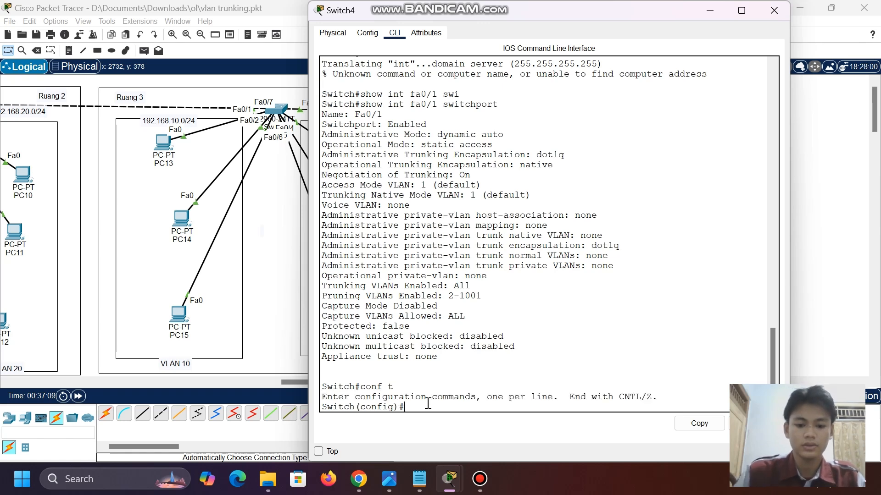
type("in")
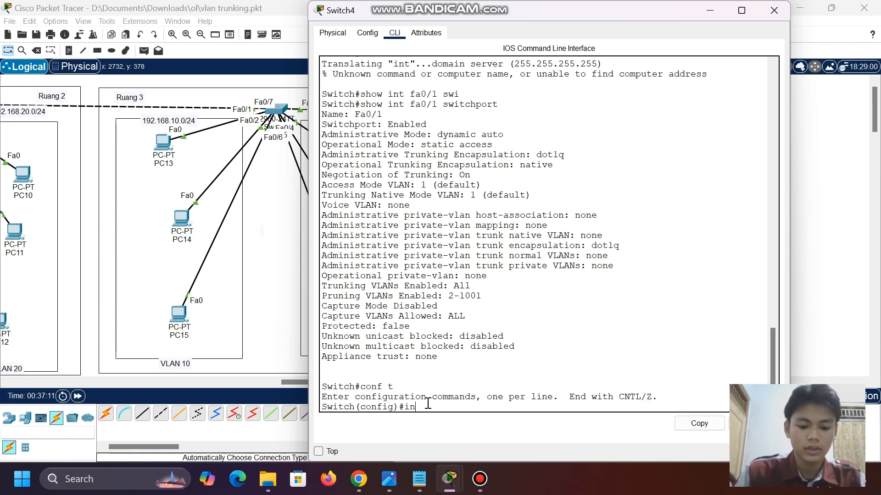
type("t fa")
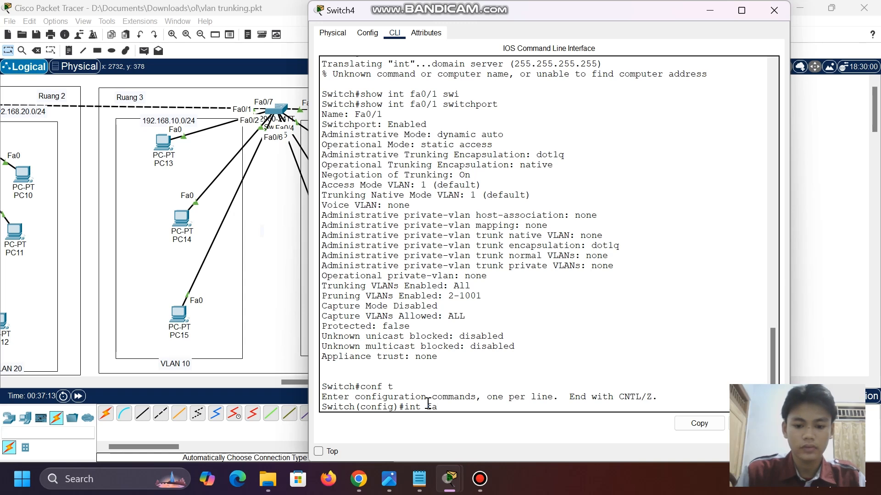
type("0/1")
key("Return")
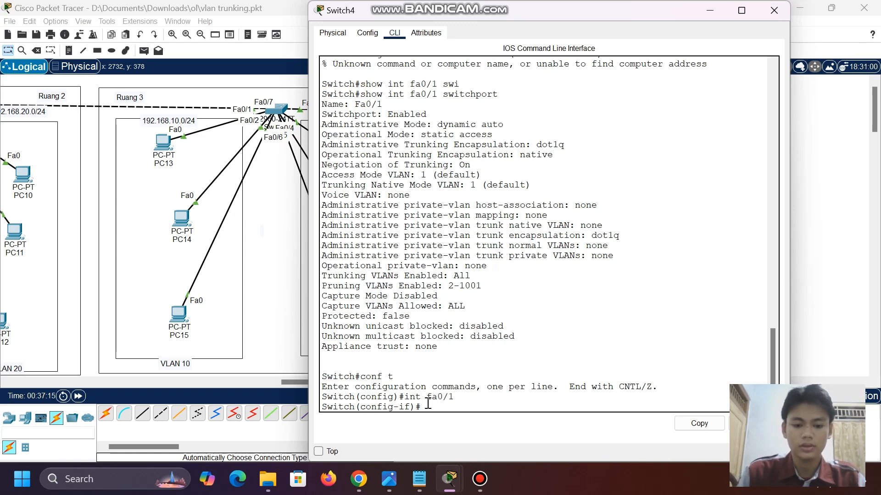
Set Switch4's fa0/1 port to switchport mode dynamic desirable
type("swi")
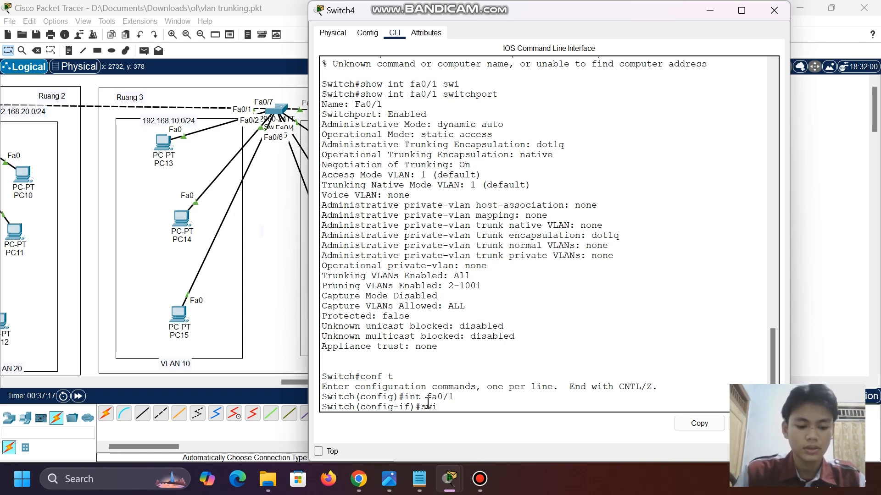
key("Tab")
type("mode")
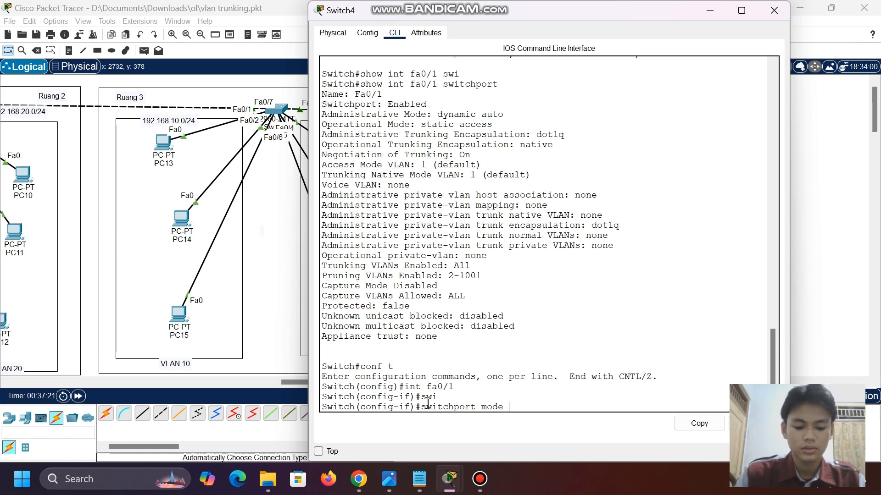
type(" dy")
key("Tab")
type("d")
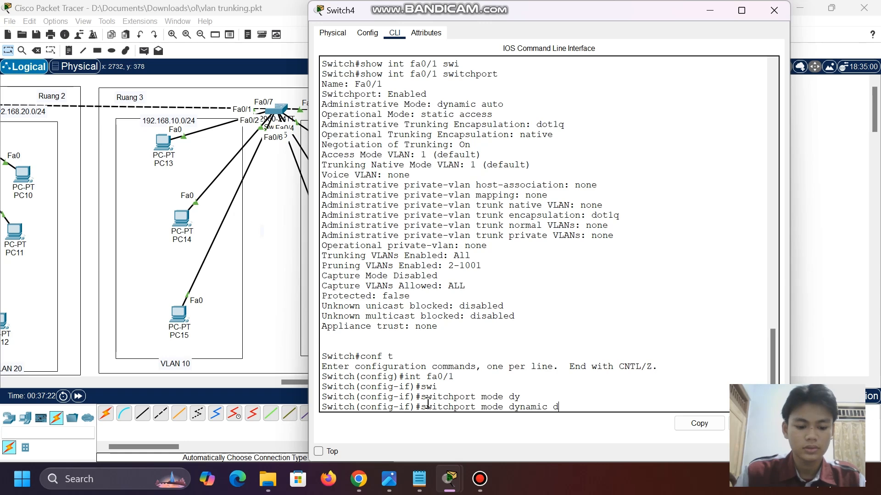
type("e")
key("Tab")
key("Return")
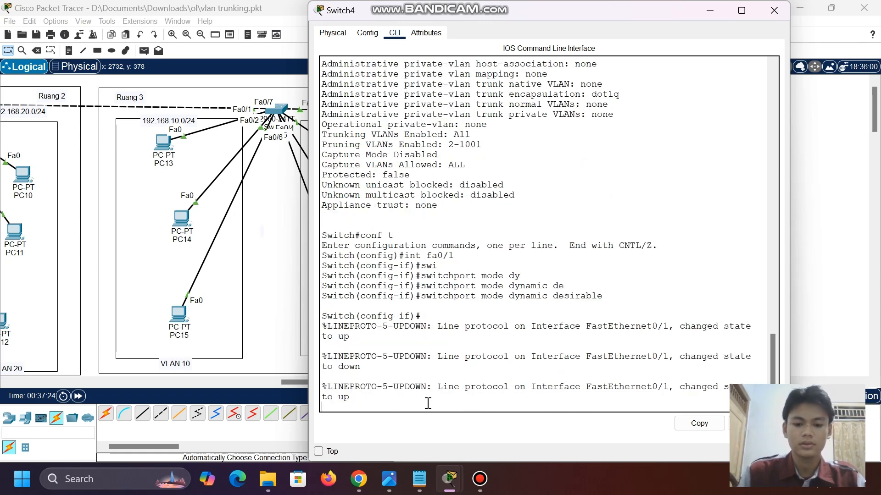
key("Return")
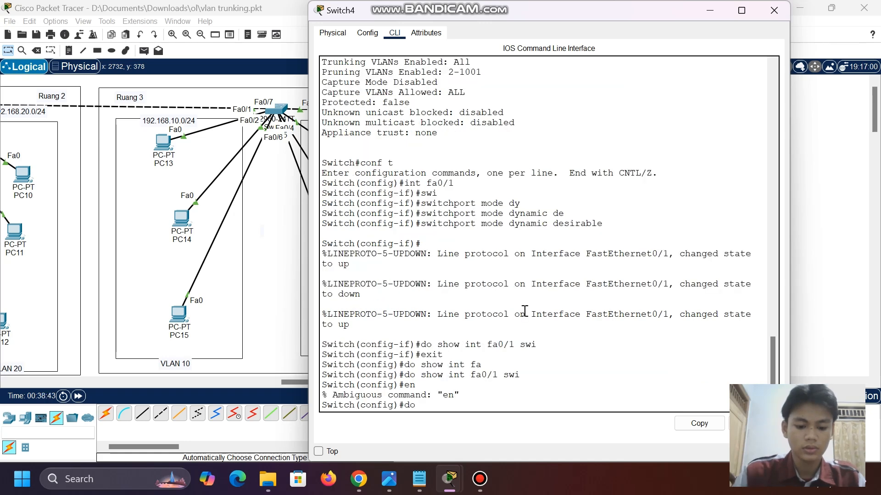
Run do show int fa0/1 switchport from Switch4's global configuration mode
type("how")
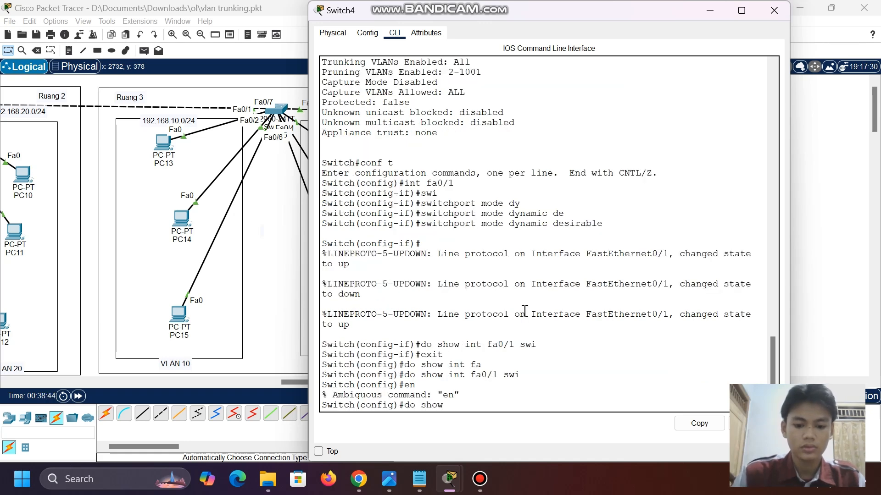
type(" int fa")
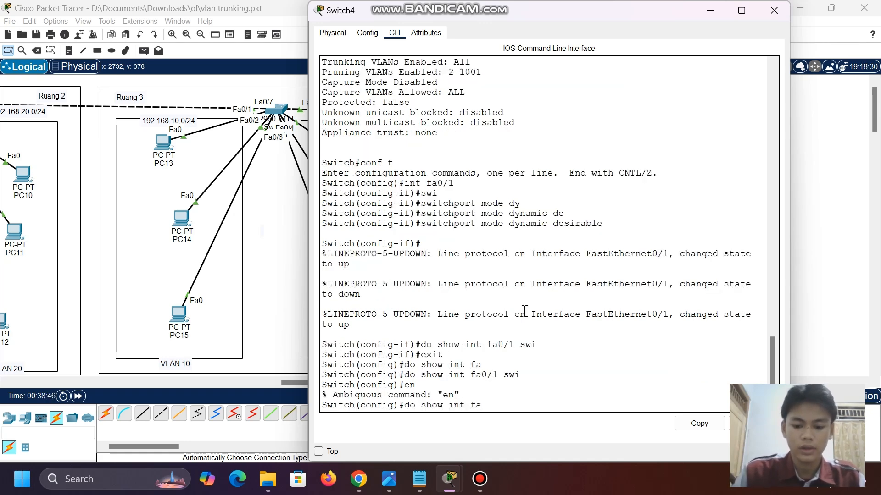
type("0/1")
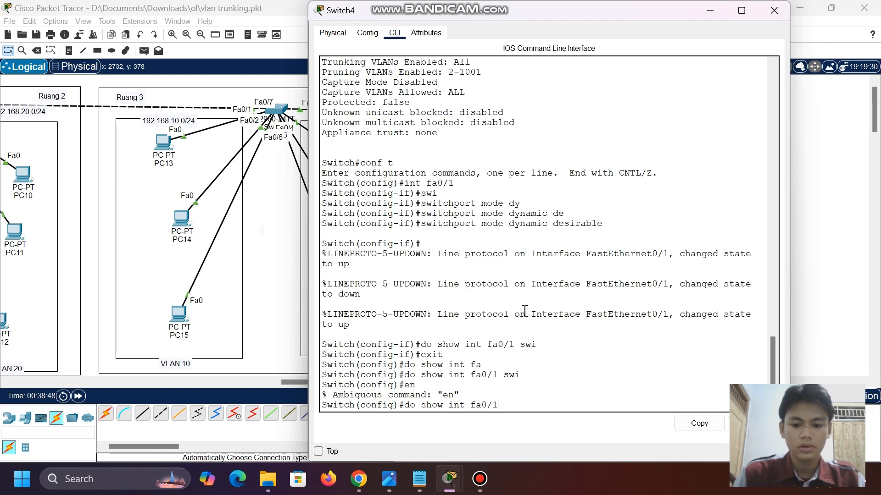
type(" switchport")
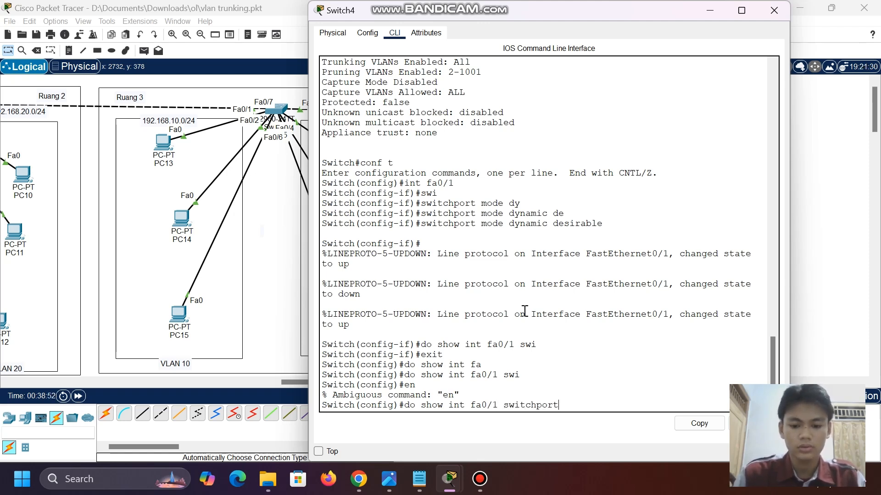
key("Return")
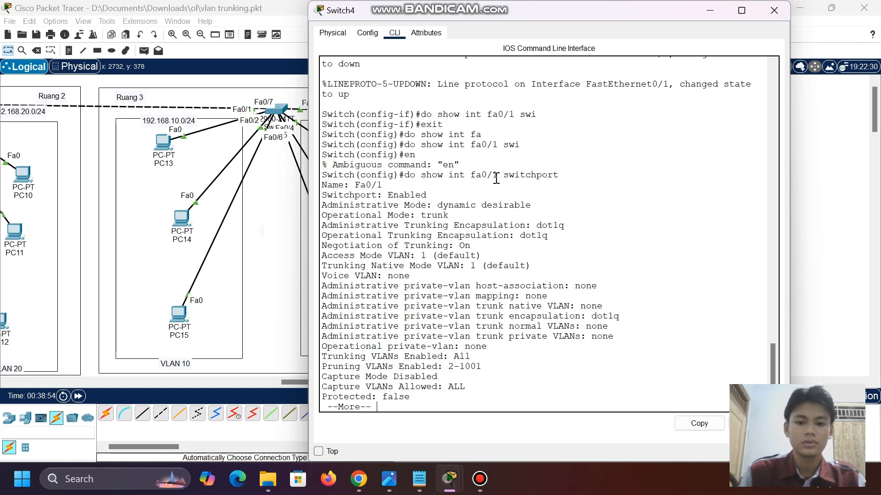
Highlight the Administrative Mode line and the Operational Mode value in Switch4's fa0/1 output, and minimize the Switch4 window
scroll(430, 150, "down", 1)
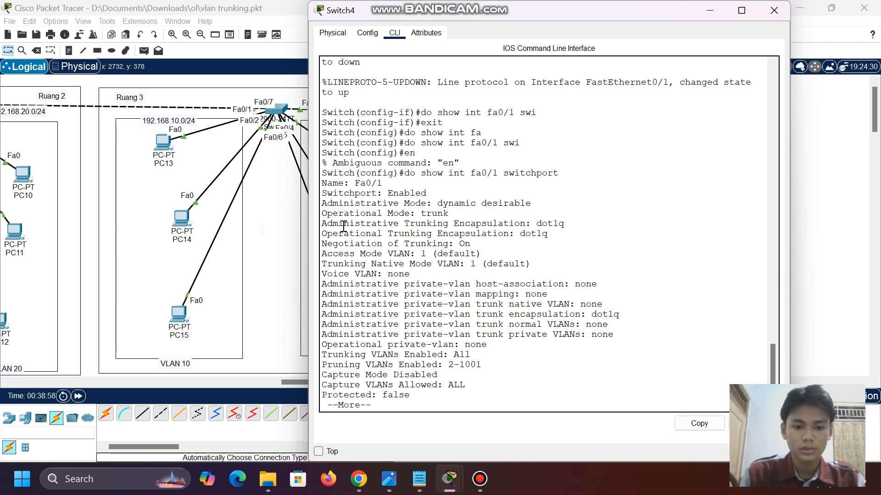
left_click_drag(327, 204, 545, 206)
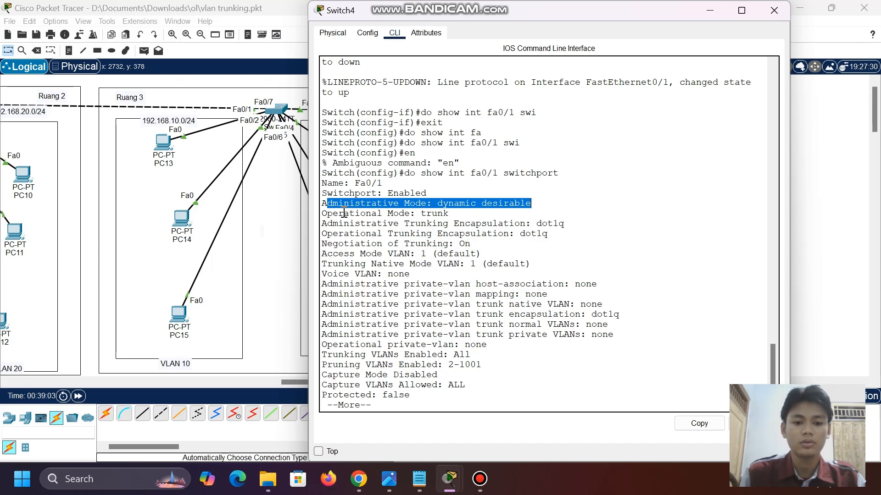
left_click_drag(421, 214, 448, 214)
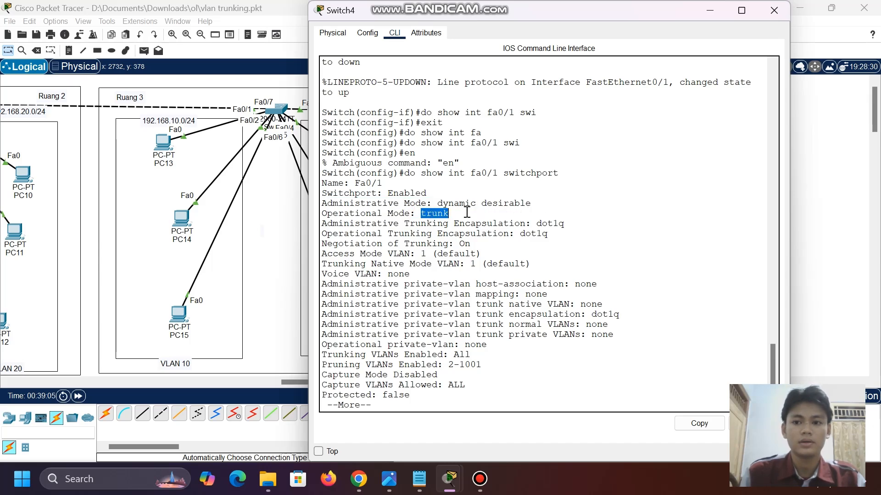
left_click(713, 10)
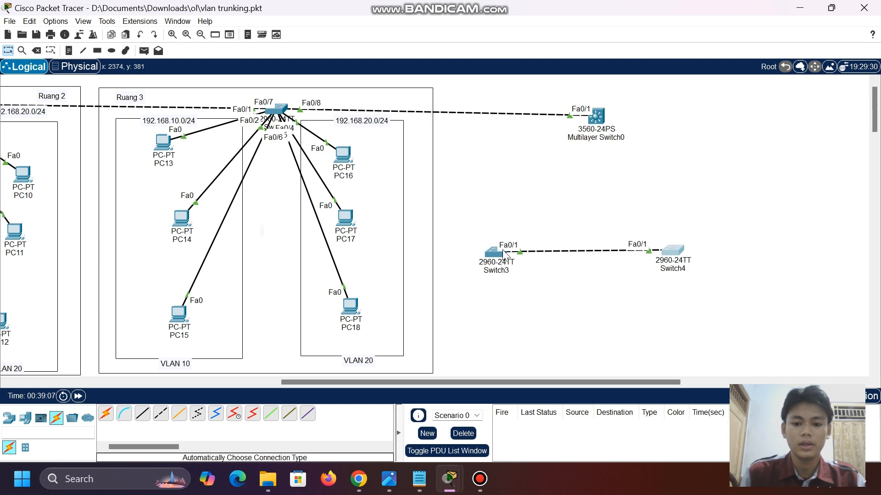
Open Switch3's command line, page to the end of the pending output, and rerun show int fa0/1 switchport
left_click(494, 254)
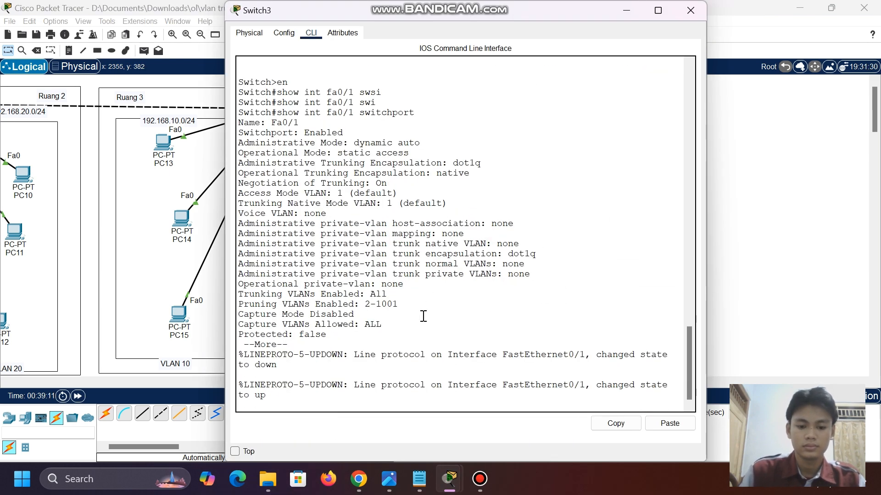
left_click(374, 394)
key("Return")
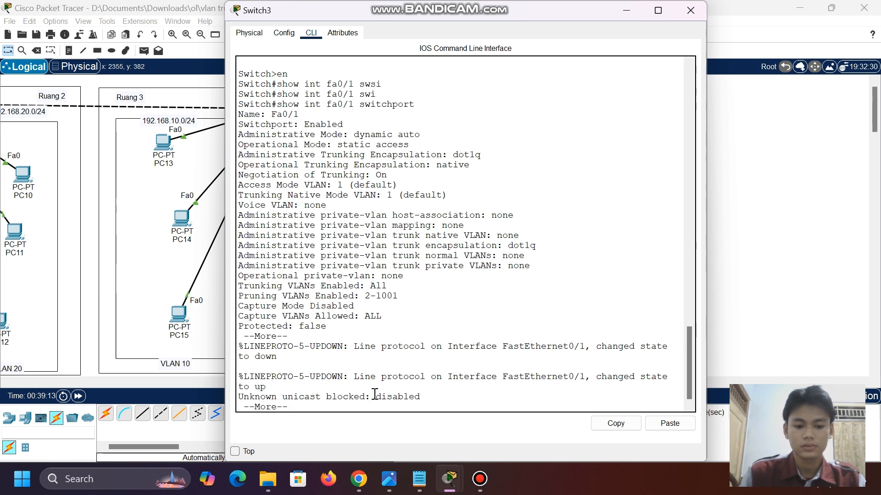
key("space")
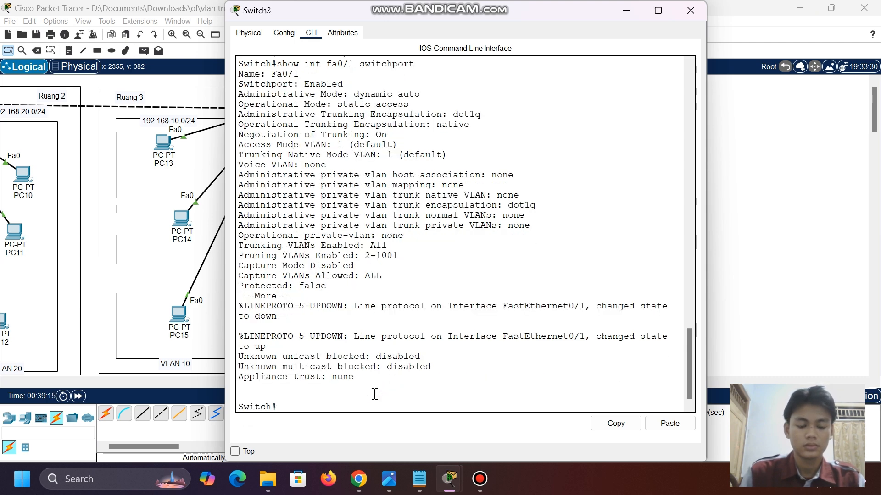
key("Up")
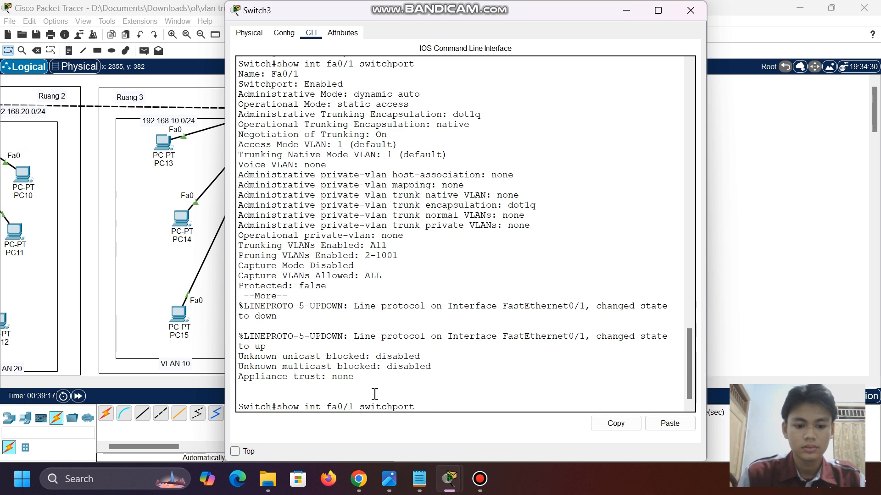
key("Return")
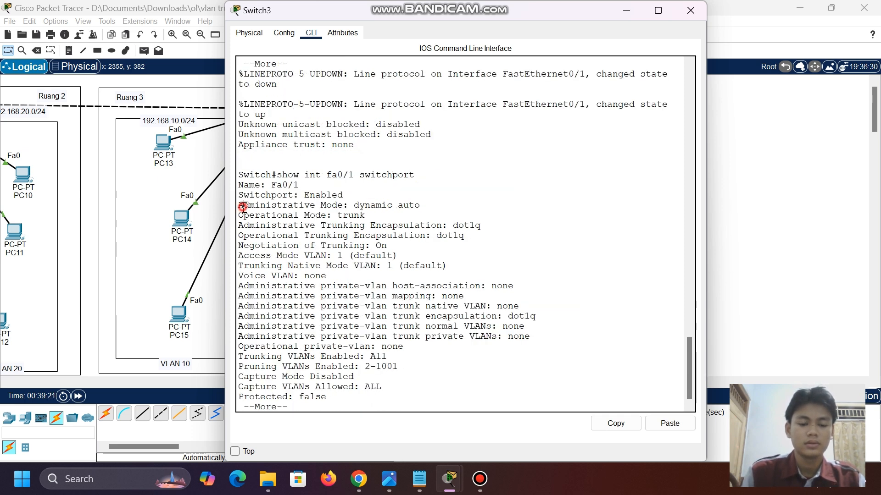
Highlight the Administrative Mode and Operational Mode lines in Switch3's new fa0/1 output, and minimize the Switch3 window
left_click_drag(243, 205, 365, 217)
left_click(364, 216)
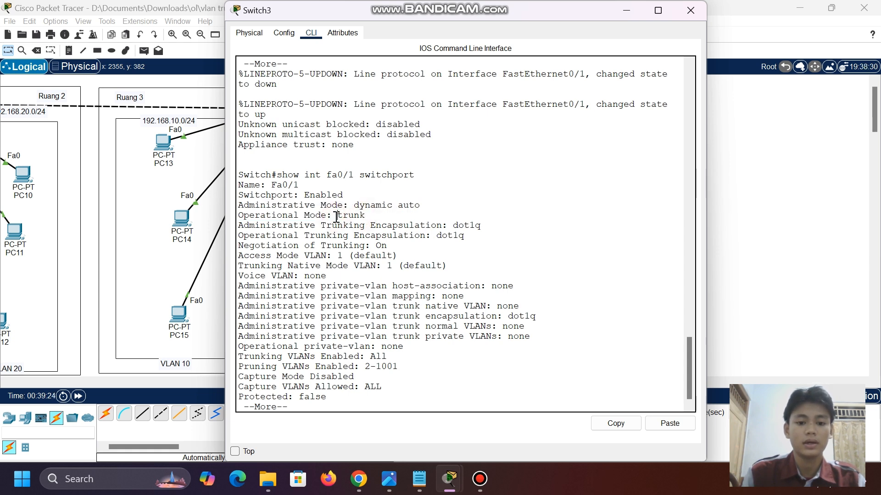
left_click(626, 11)
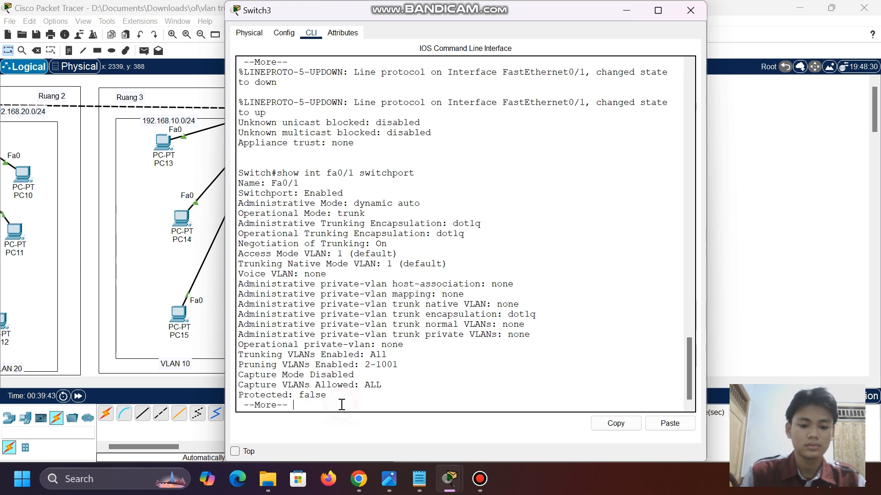
Page through Switch3's remaining output, enter global configuration mode with conf t, and select interface fa0/1
key("space")
type("conf")
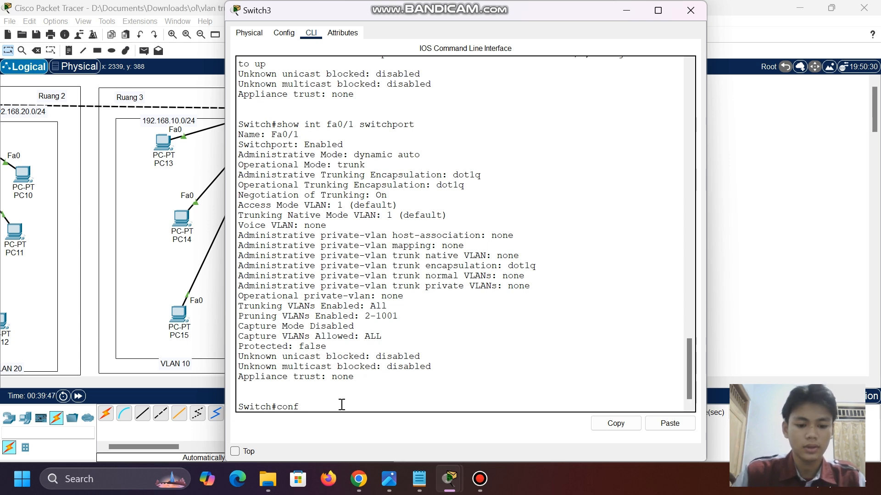
type(" t")
key("Return")
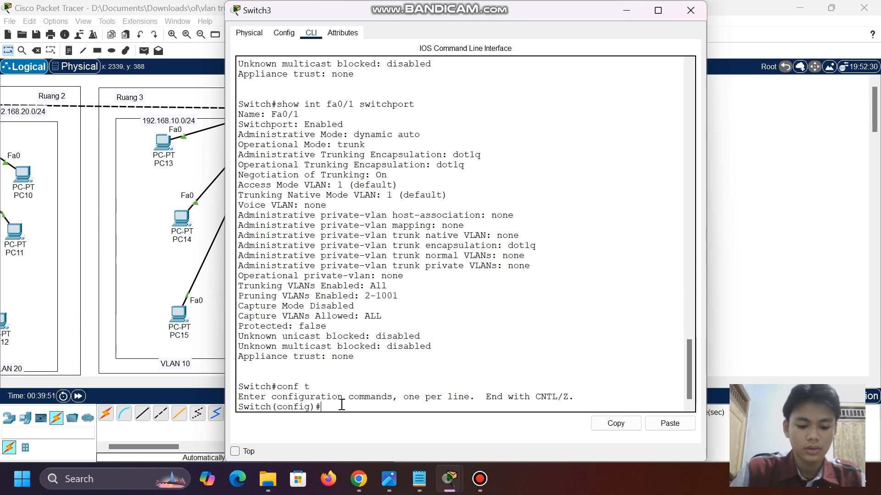
type("int fa0/1")
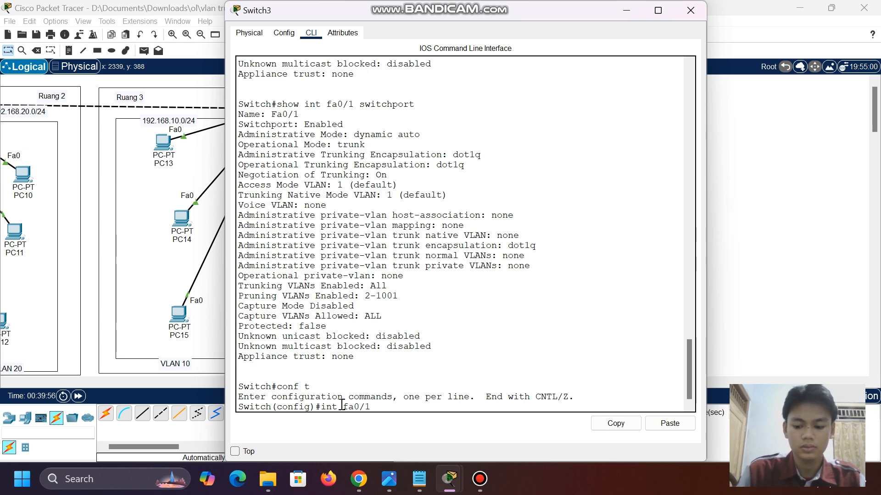
key("Return")
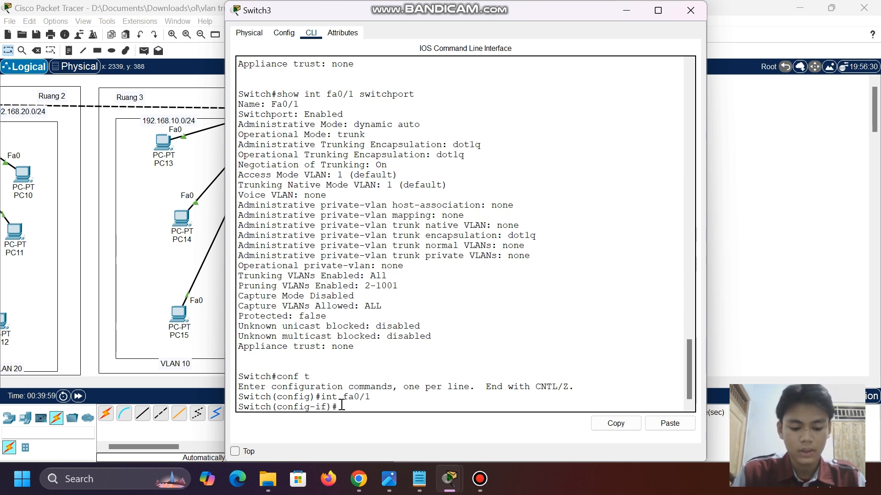
Set Switch3's fa0/1 port to switchport mode trunk
type("swi")
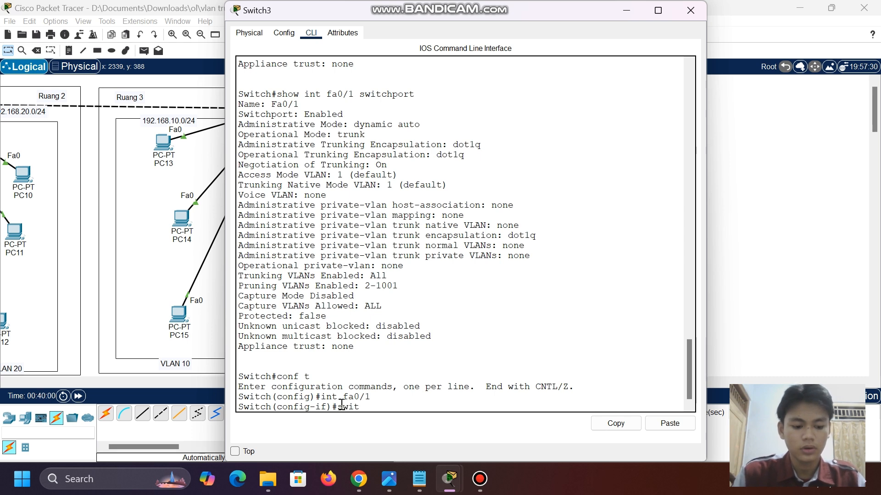
type("t")
key("Tab")
type("mode")
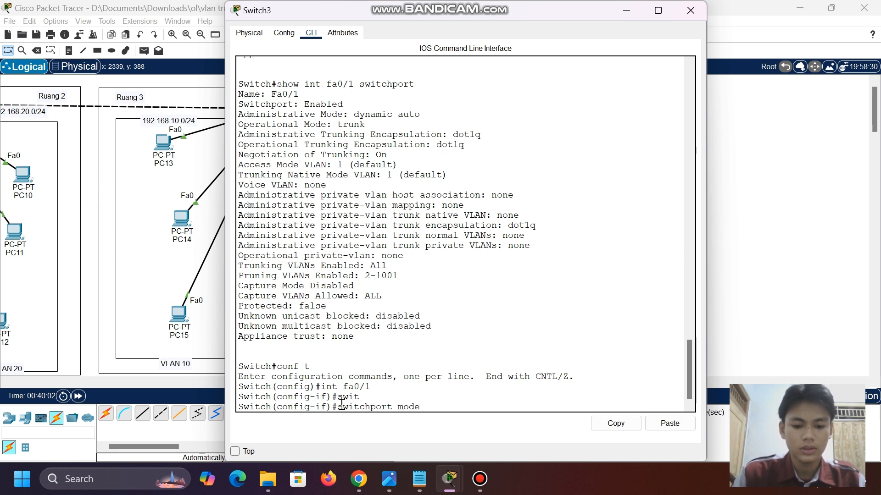
type(" trunk")
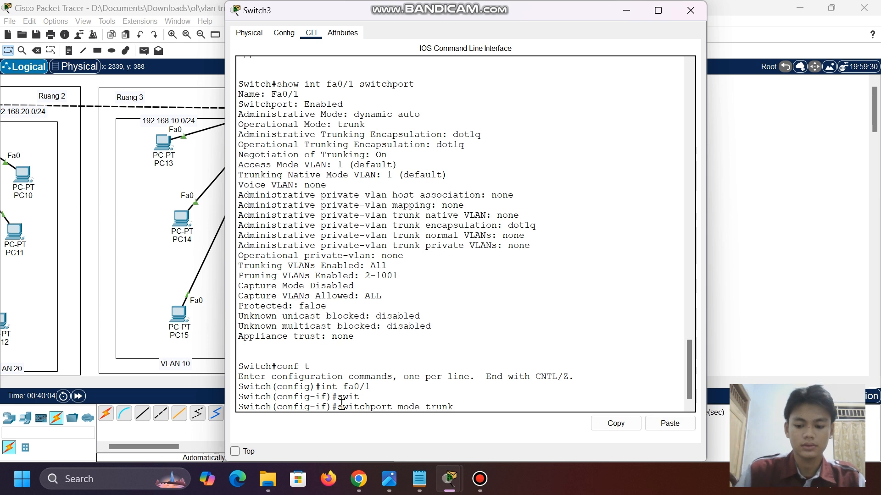
key("Return")
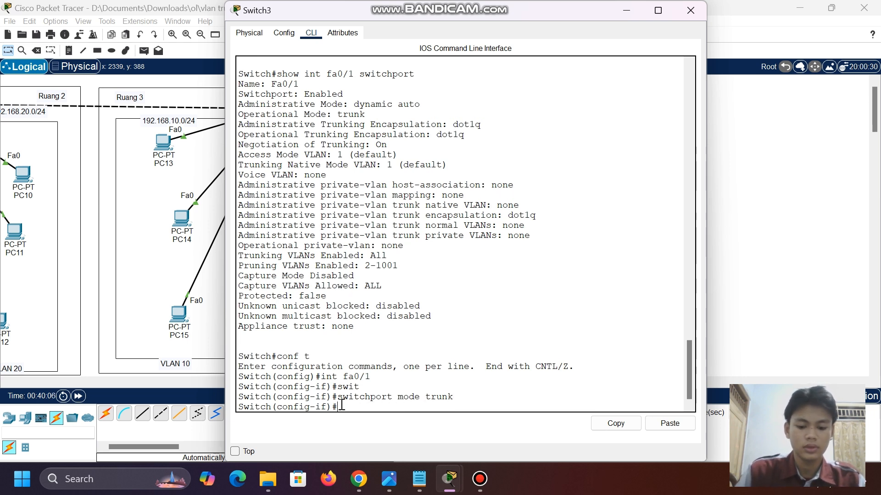
Display Switch3's fa0/1 switchport details from interface configuration mode with do show int fa0/1 switchport
type("do show ")
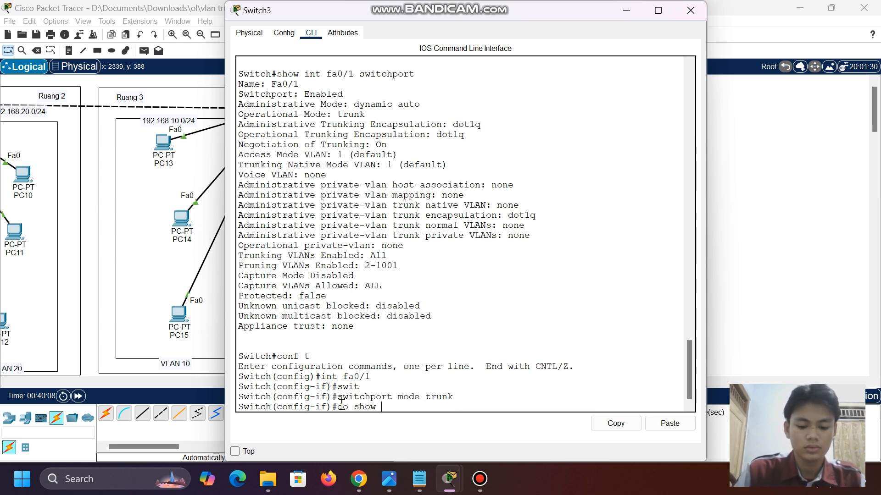
type("int fa")
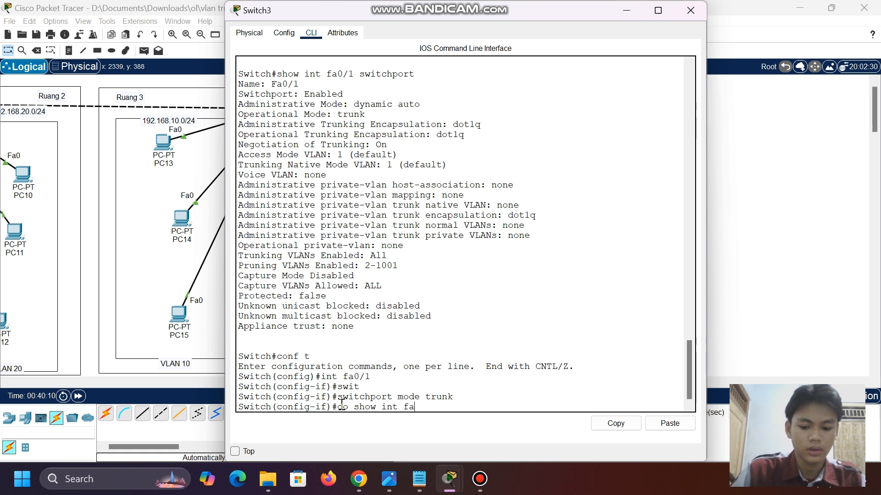
type("0/1 sw")
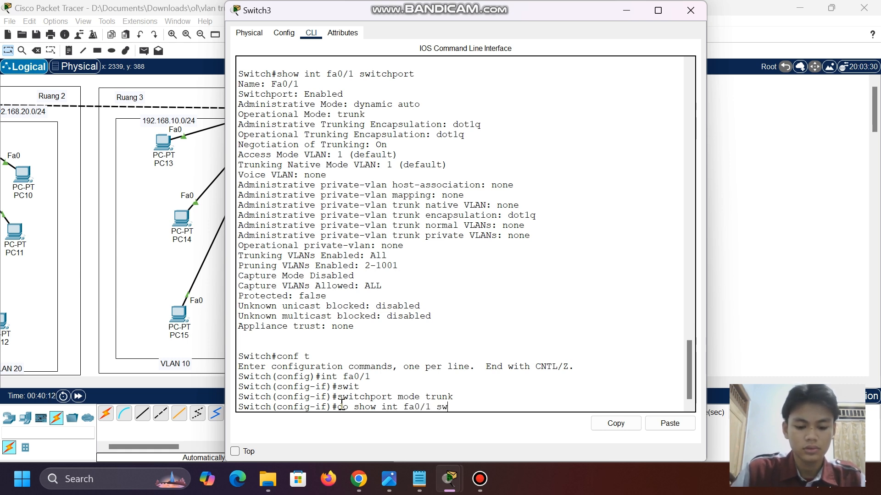
type("itch")
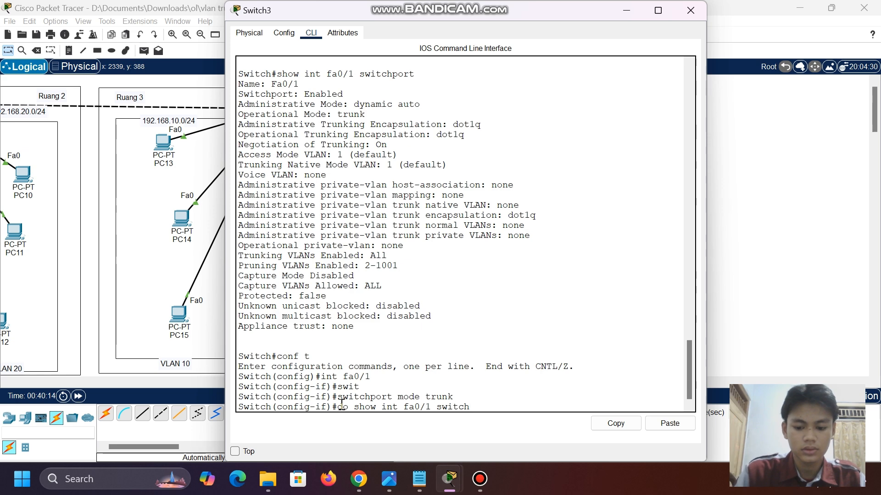
type("port")
key("Return")
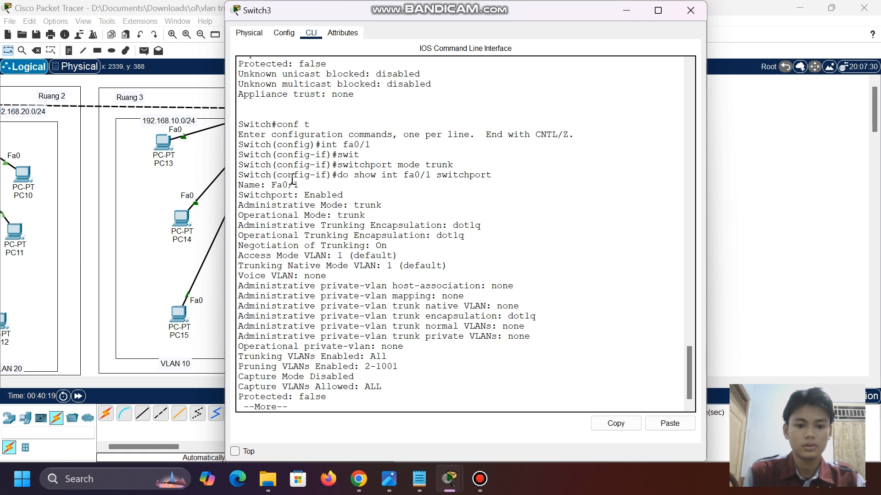
Point out the Administrative Mode and Operational Mode lines in Switch3's latest fa0/1 output, and minimize the Switch3 window
left_click(243, 216)
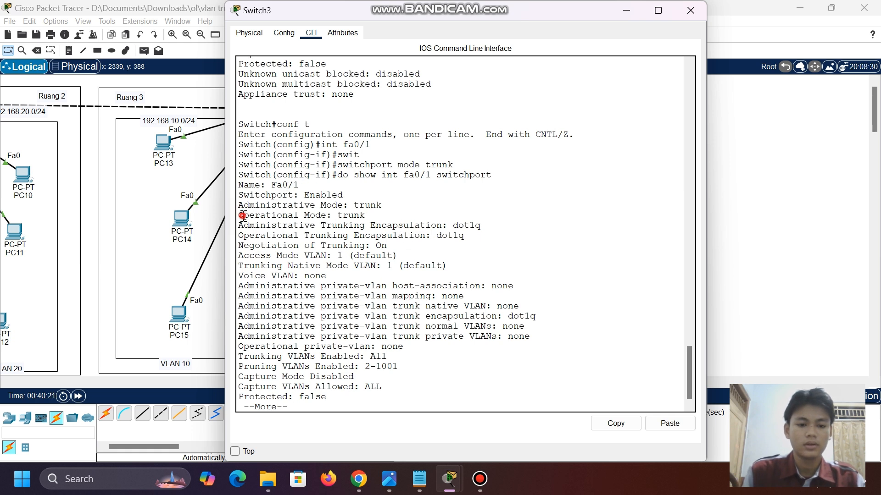
left_click_drag(243, 216, 362, 206)
left_click(363, 206)
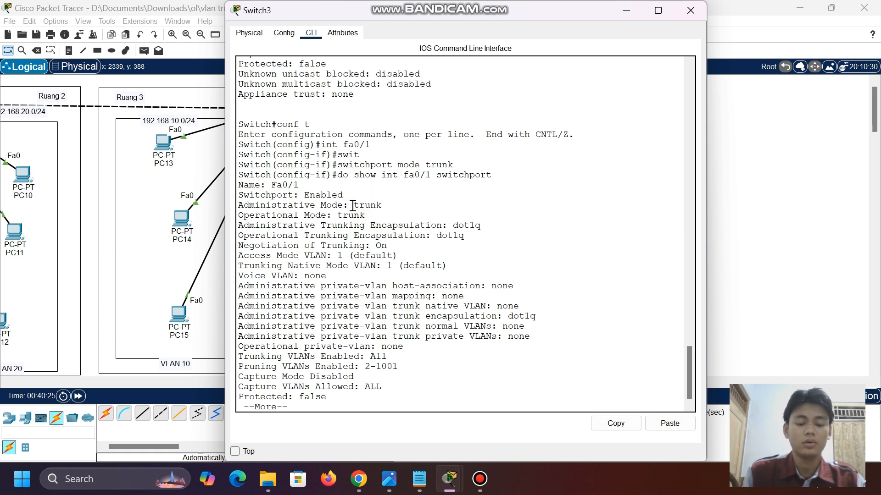
left_click(353, 206)
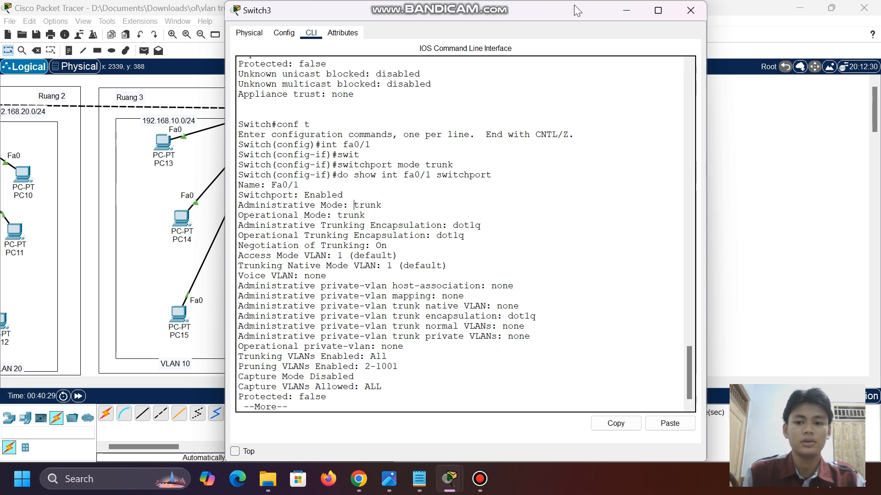
left_click(627, 10)
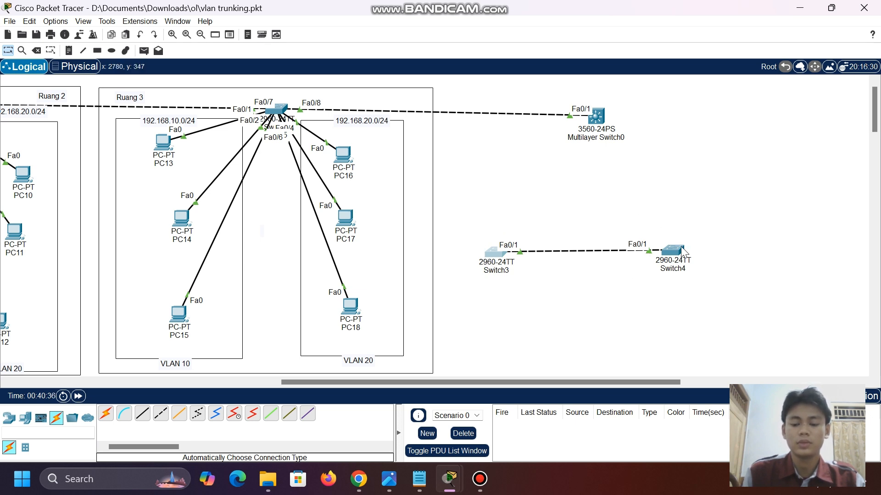
mouse_move(677, 250)
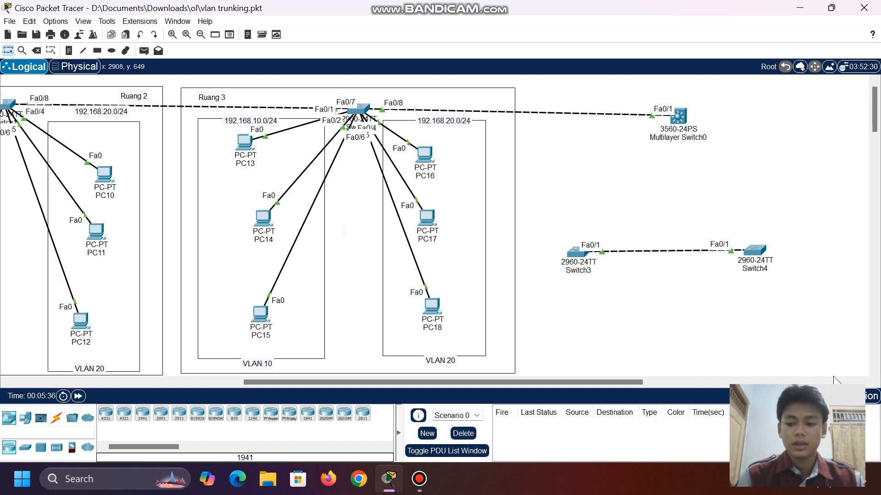
Switch to simulation mode and add a simple PDU from PC11 in Ruang 2 to PC18 in Ruang 3
left_click(836, 395)
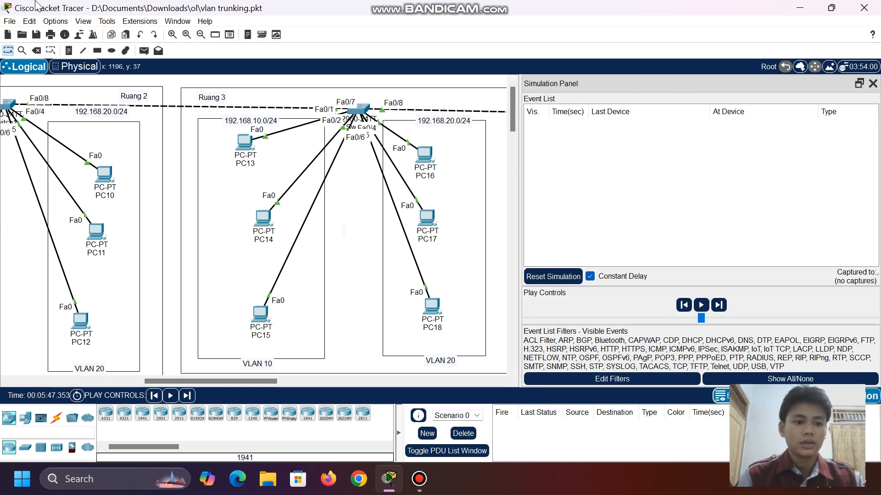
left_click(144, 50)
left_click(96, 231)
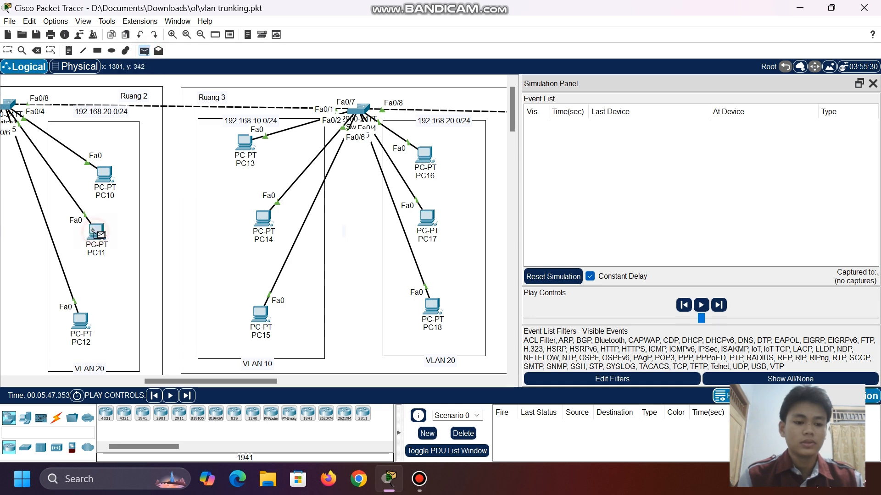
left_click(438, 317)
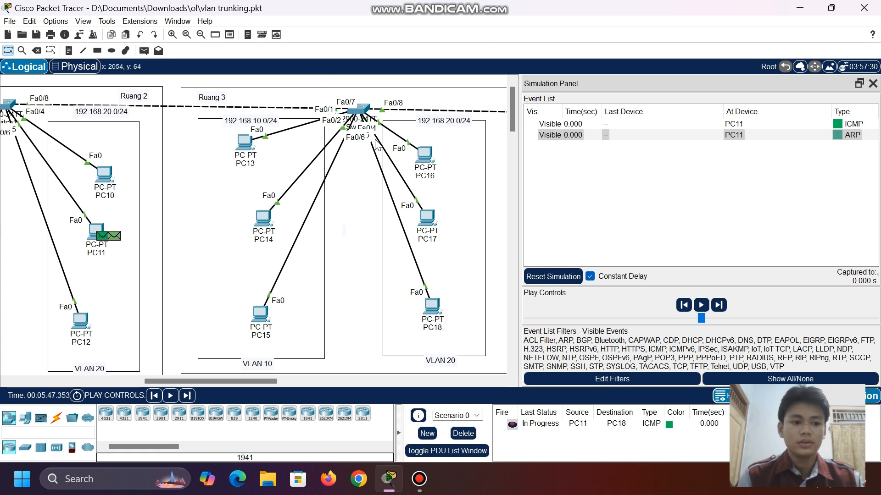
Advance the simulation by two events and inspect the PDU information of the ARP frame passed from Switch1 to Switch2
scroll(262, 153, "left", 3)
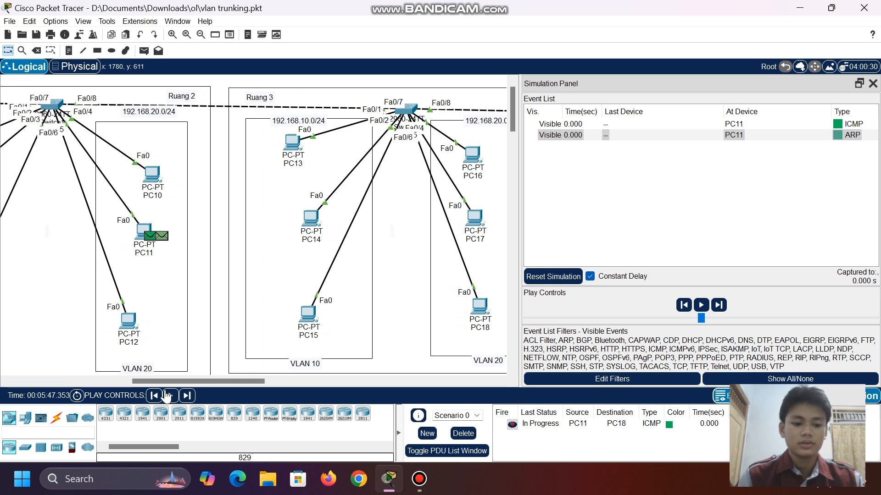
left_click(185, 397)
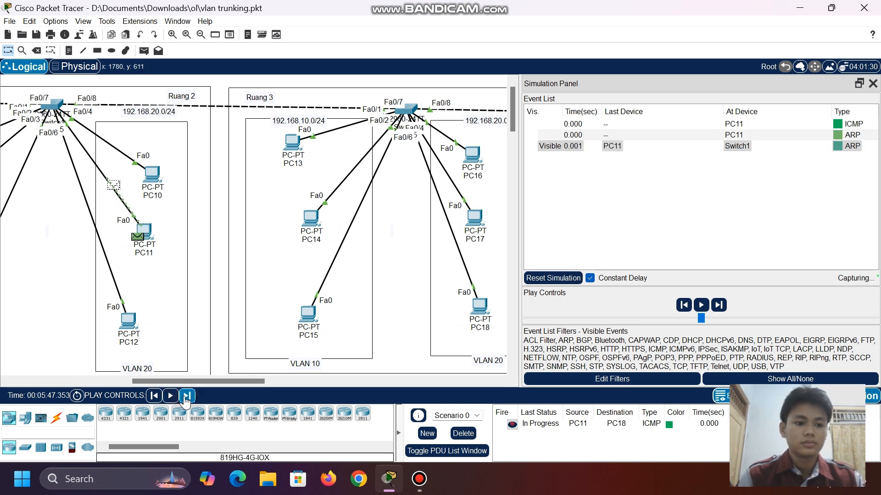
left_click(186, 397)
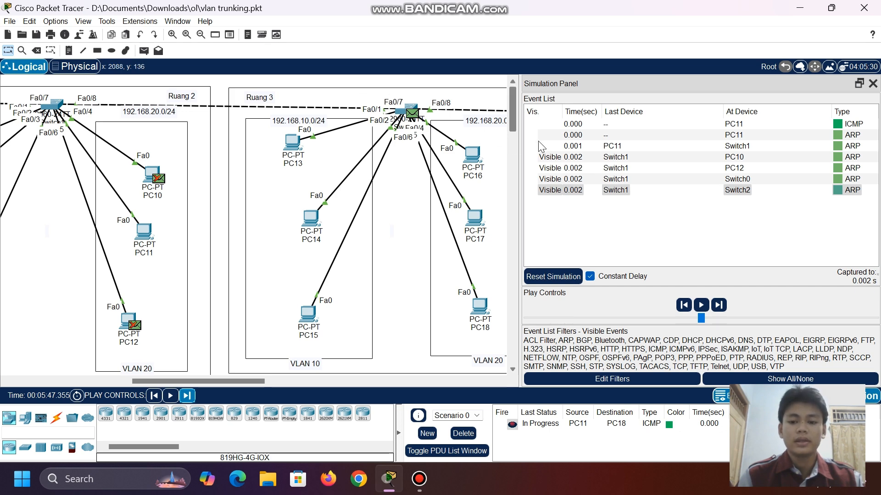
left_click(673, 191)
left_click(672, 191)
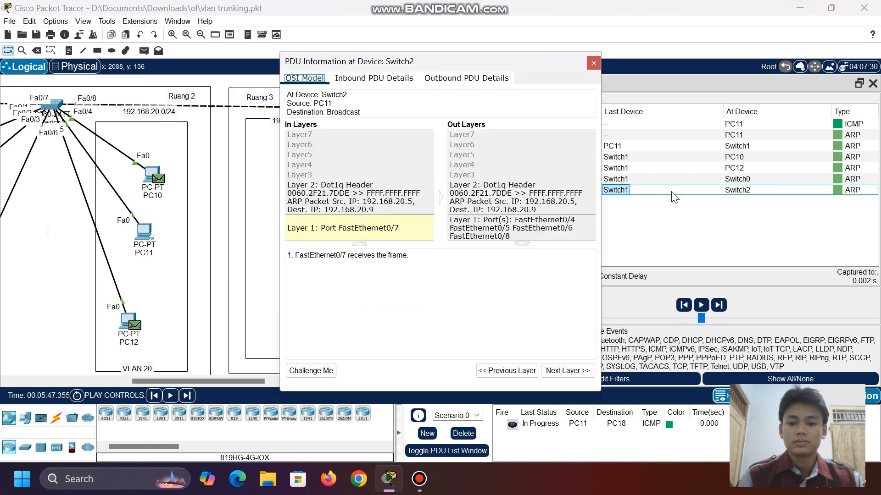
left_click(672, 192)
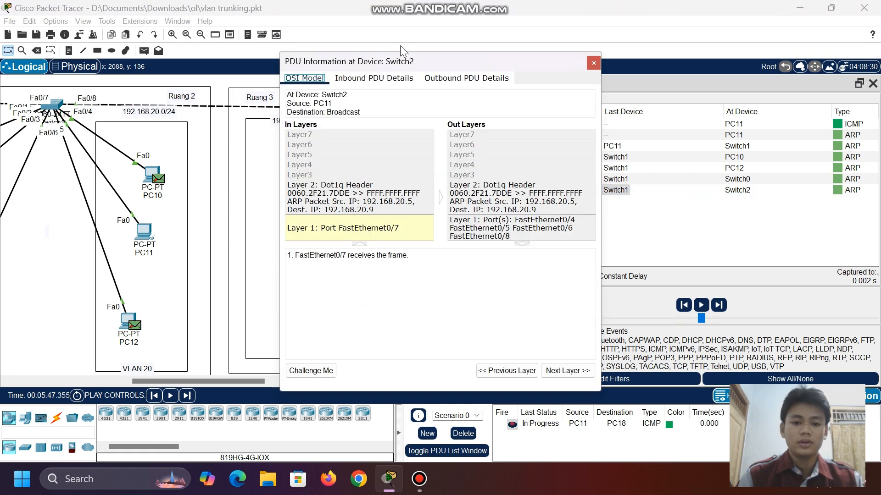
left_click_drag(434, 62, 400, 62)
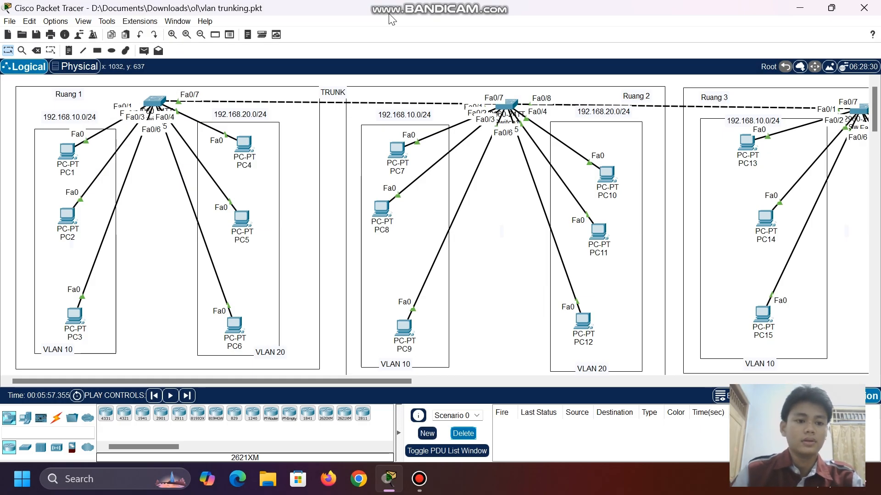
Open the command line of Switch0 in Ruang 1 and enter privileged mode with en
left_click(155, 100)
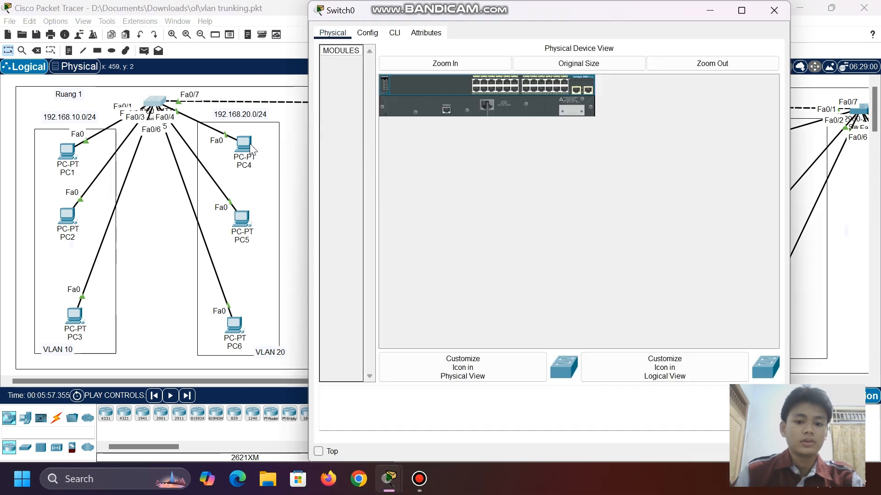
left_click(395, 33)
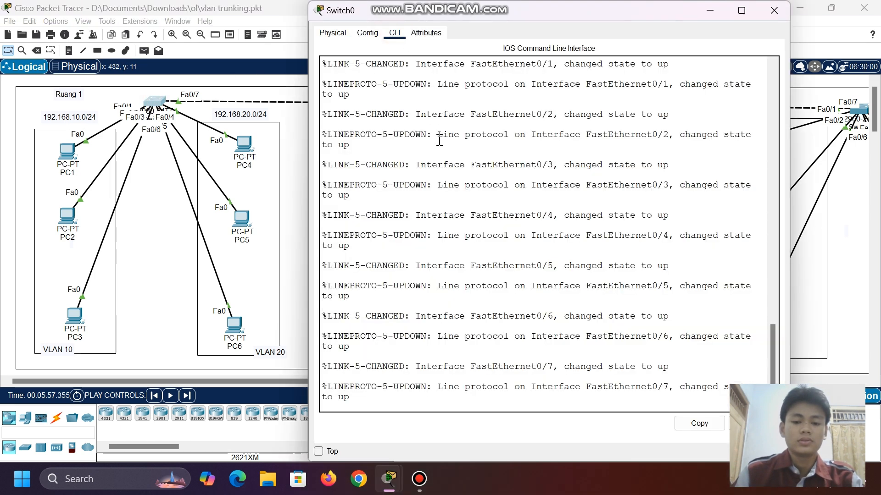
scroll(440, 146, "down", 2)
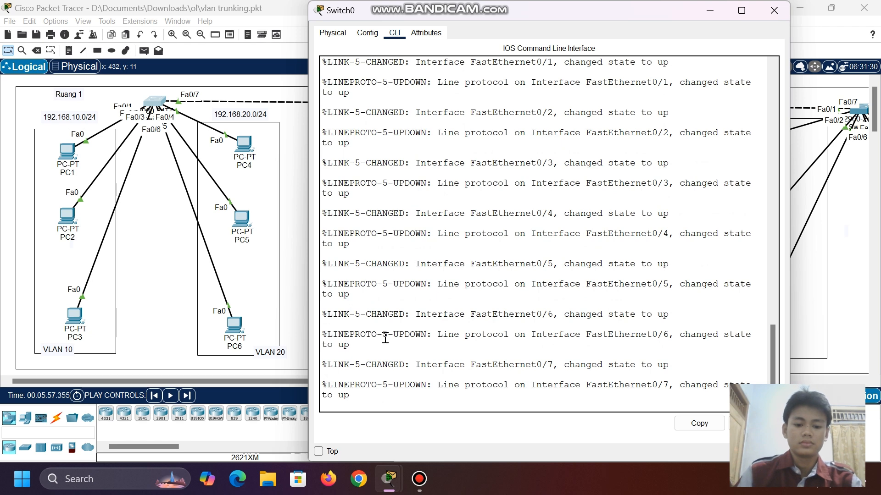
key("Return")
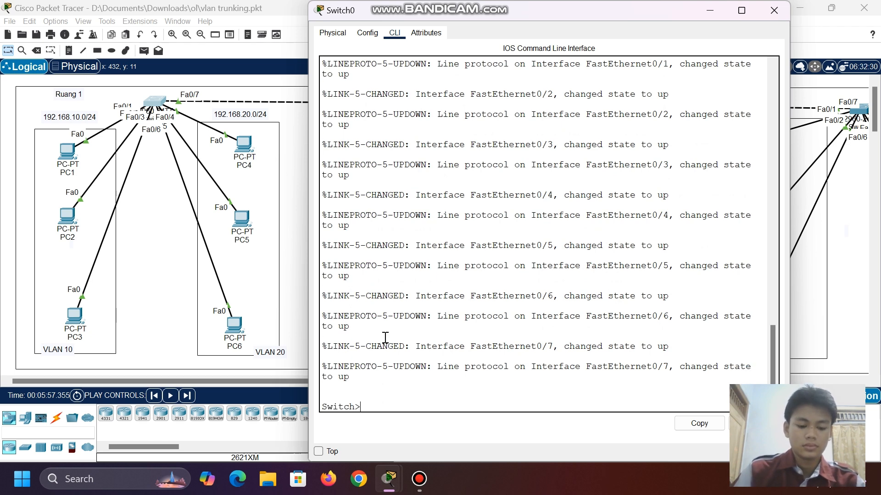
type("en")
key("Return")
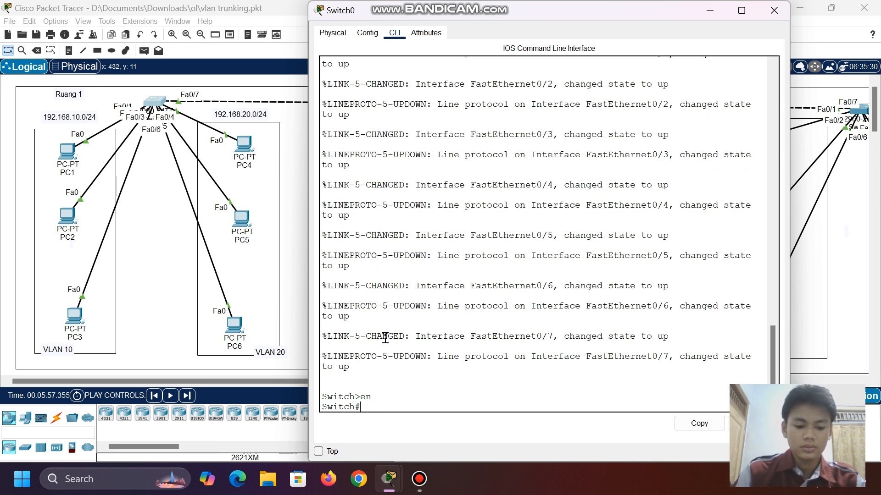
List Switch0's trunk interfaces with show int trunk
type("show ")
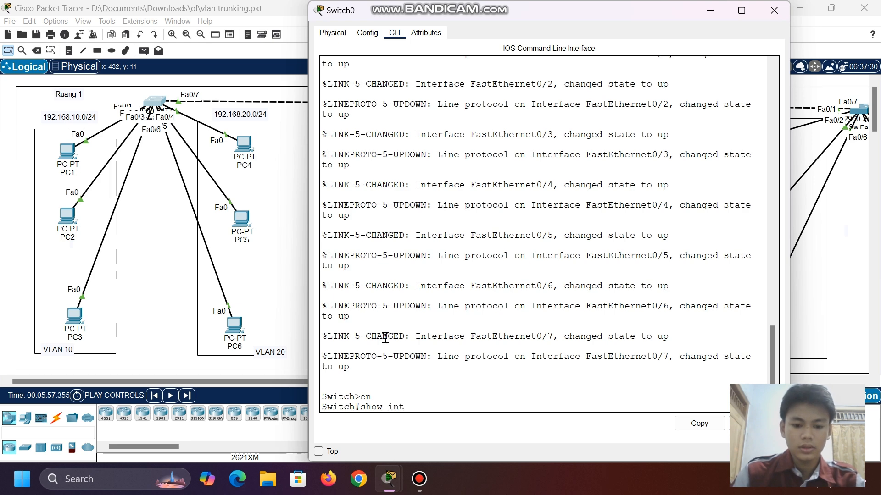
type("int trunk")
key("Return")
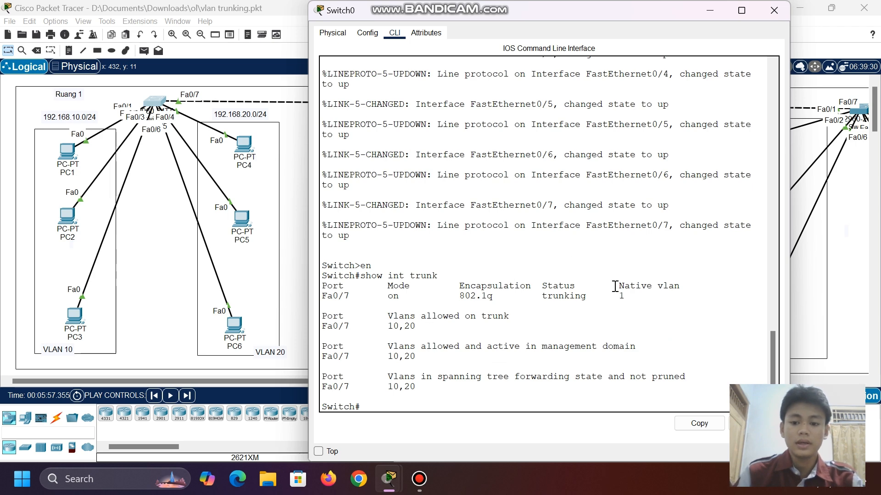
Highlight the Native vlan column heading in Switch0's trunk output, and minimize the Switch0 window
left_click_drag(488, 15, 316, 17)
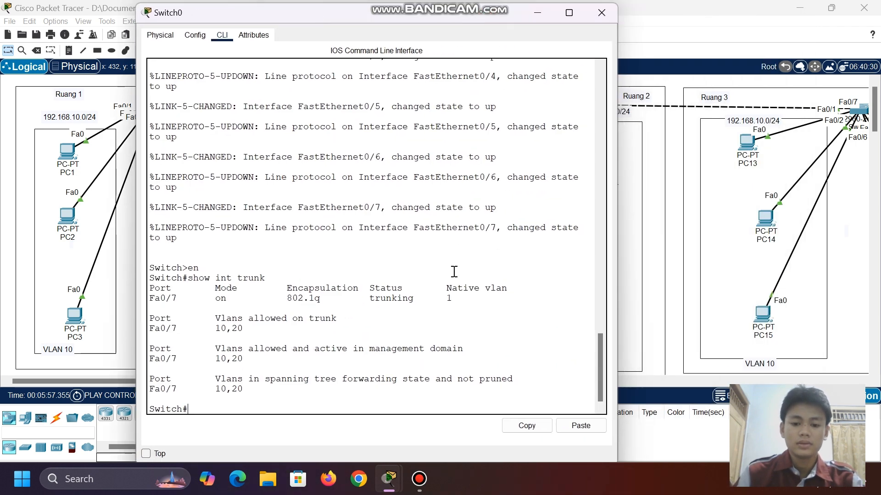
left_click_drag(442, 288, 515, 290)
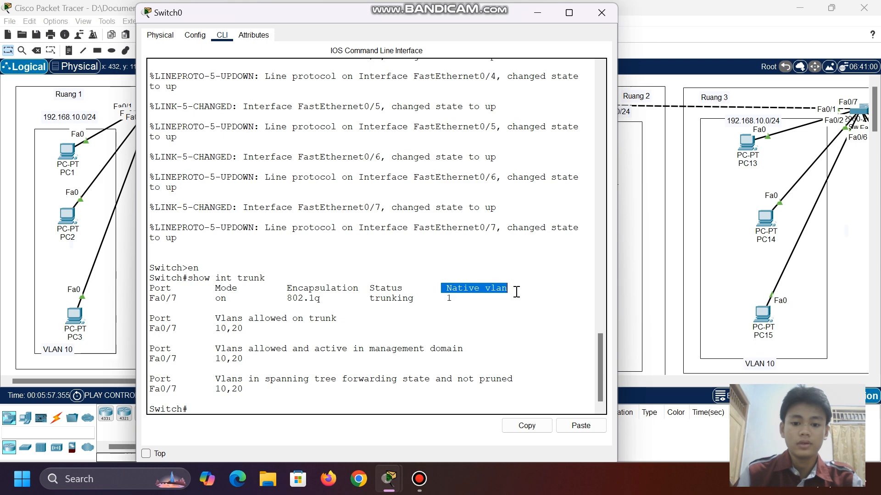
left_click(516, 291)
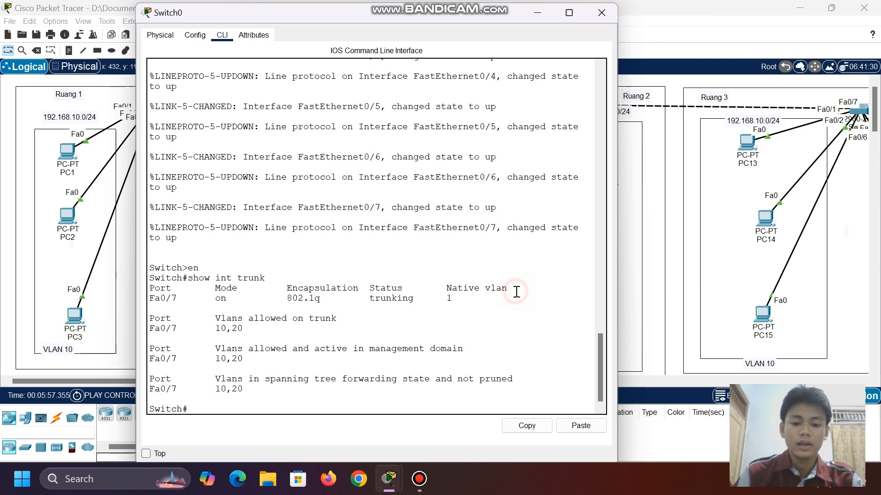
left_click(536, 13)
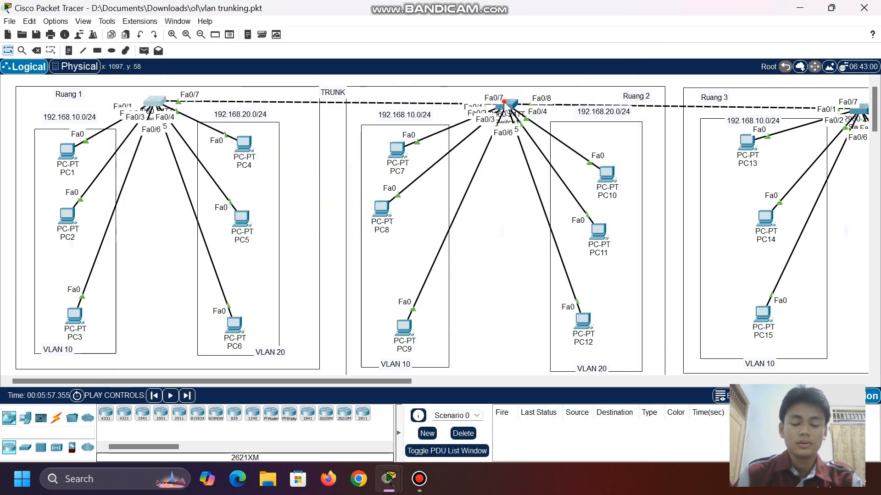
Open the command line of Switch1 in Ruang 2 and enter privileged mode with en
left_click(508, 107)
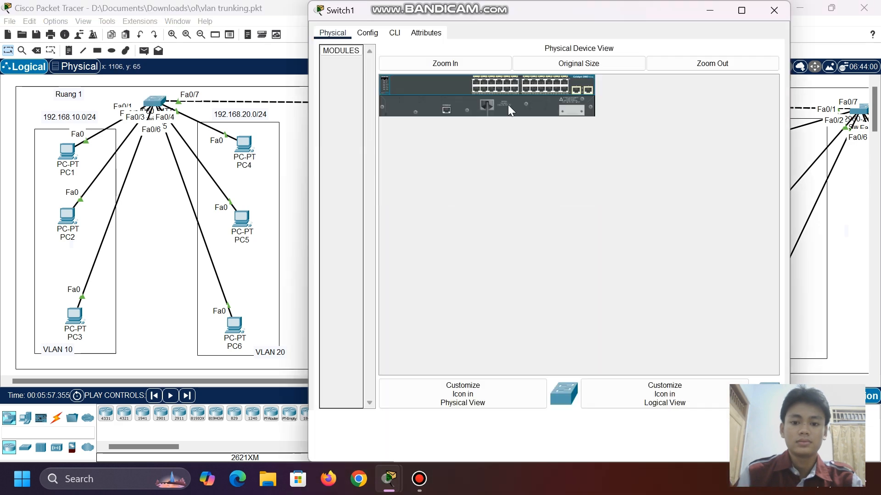
left_click(395, 33)
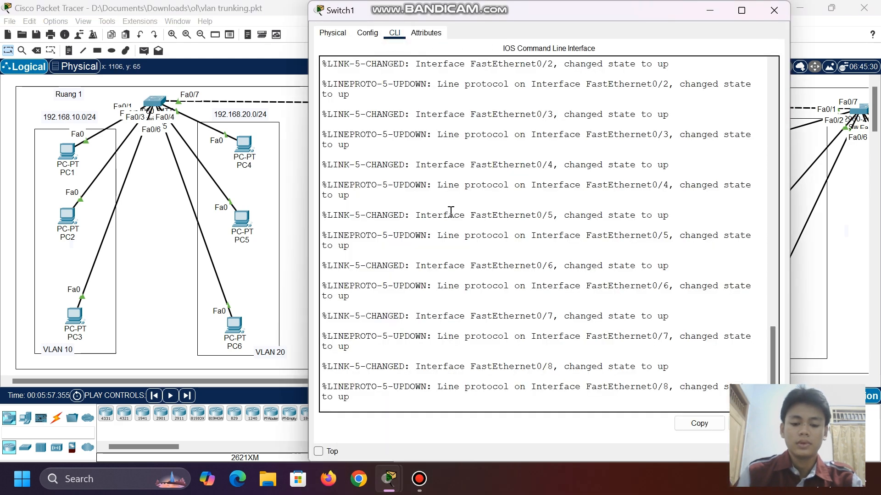
key("Return")
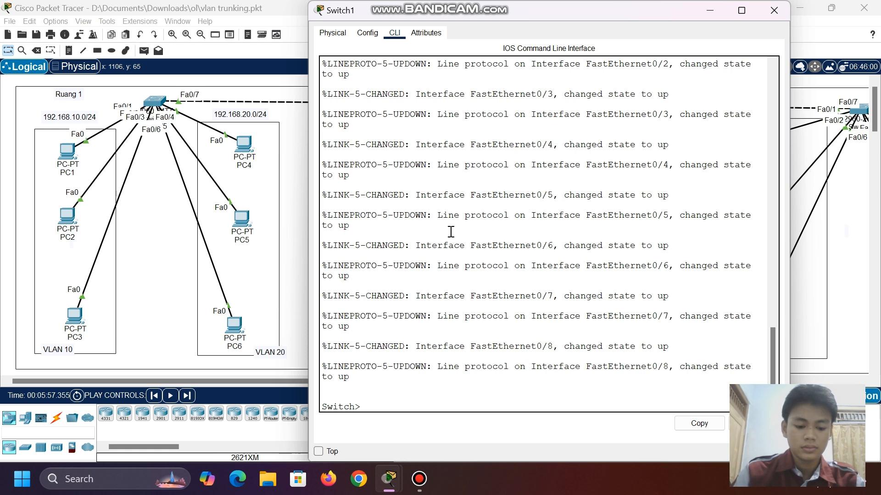
type("en")
key("Return")
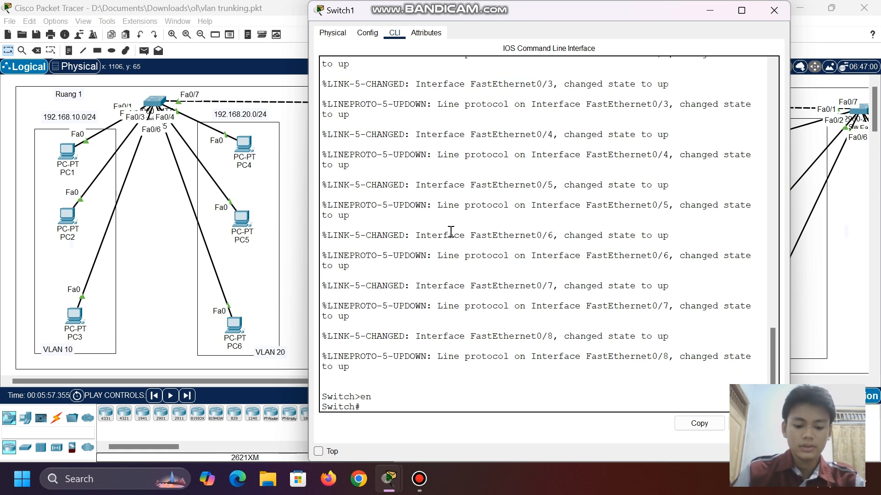
List Switch1's trunk interfaces with show int trunk
type("show int")
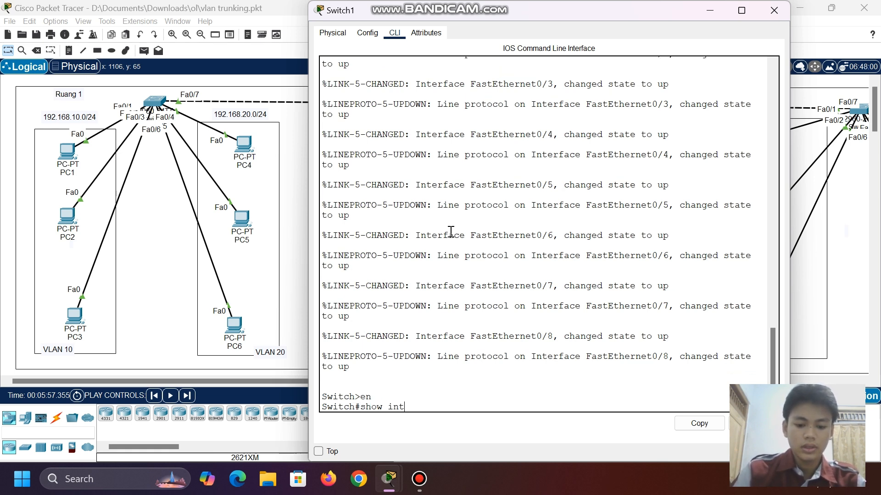
type(" trunk")
key("Return")
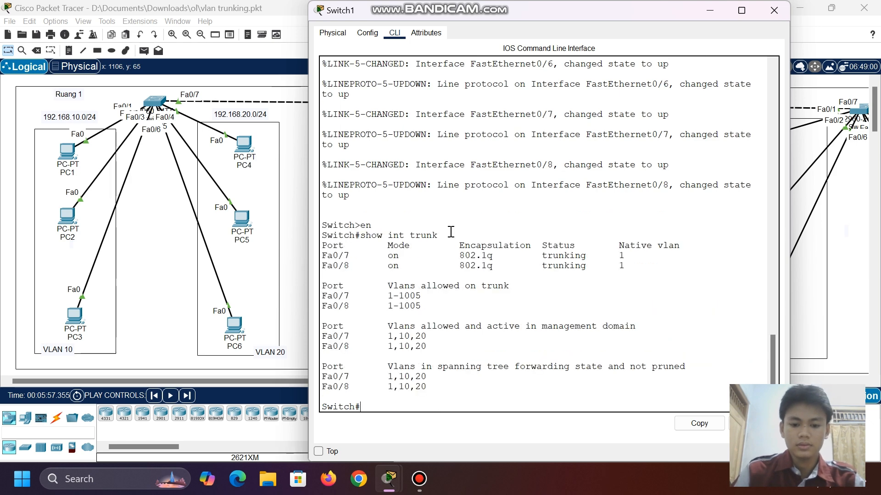
Highlight the Native vlan heading and the Fa0/7 native VLAN value in Switch1's trunk output, and minimize the window
left_click_drag(618, 245, 682, 245)
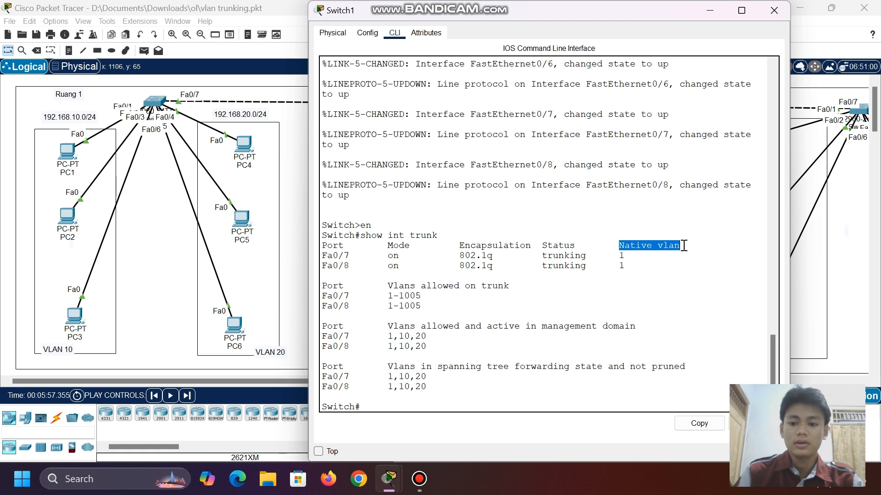
left_click(682, 246)
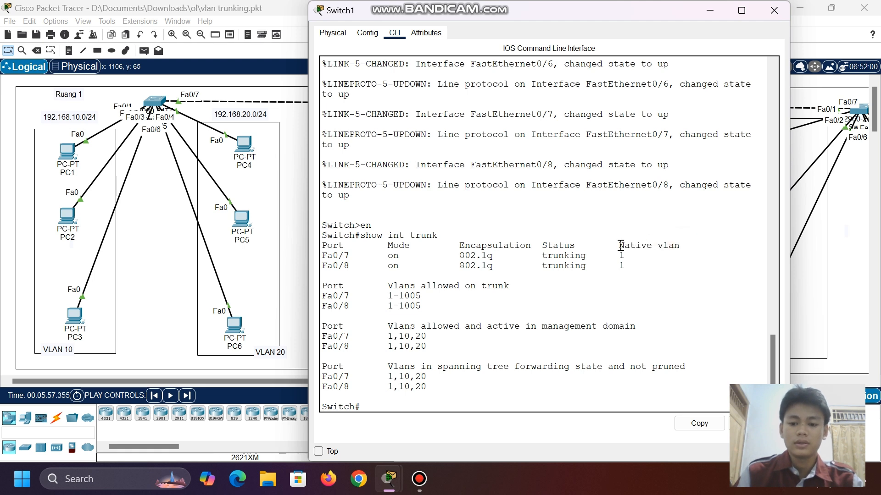
left_click_drag(618, 255, 626, 257)
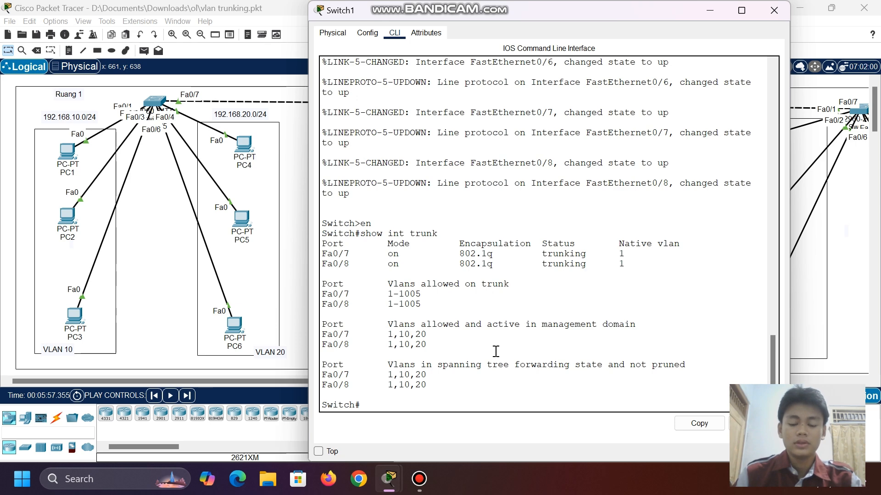
left_click(702, 12)
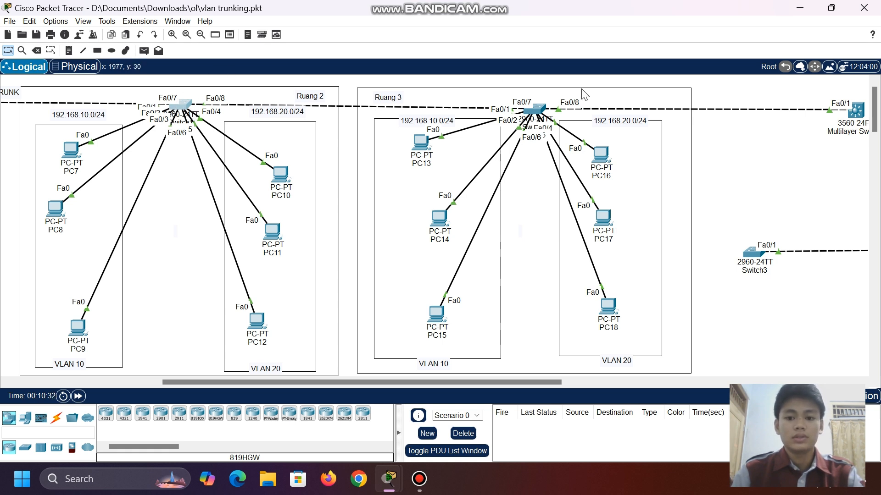
Reopen Switch1's command line and enter global configuration mode with conf t
left_click(184, 107)
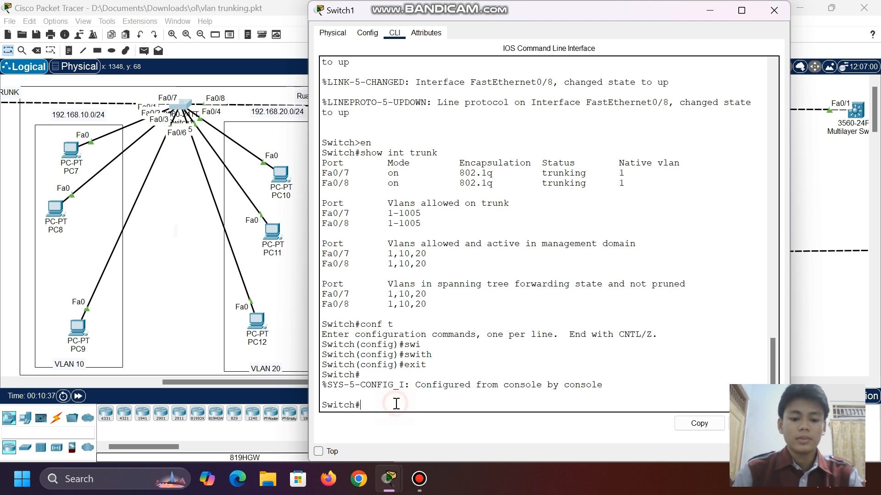
type("conf ")
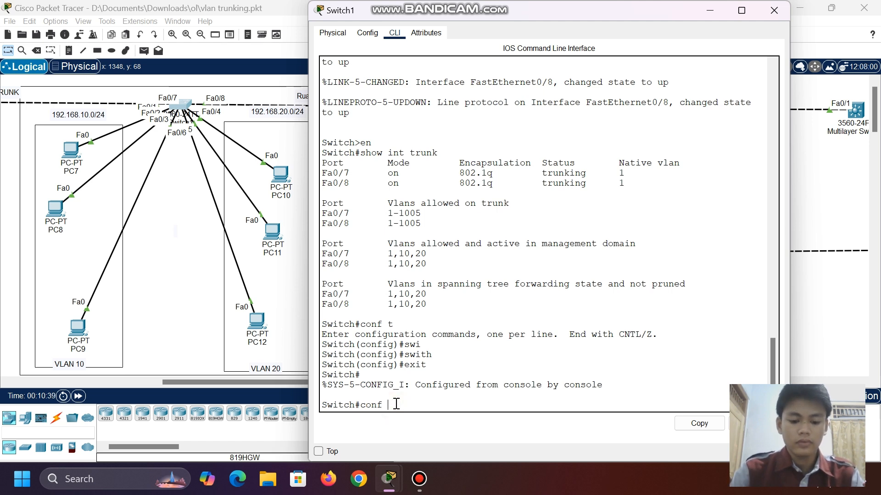
type("t")
key("Return")
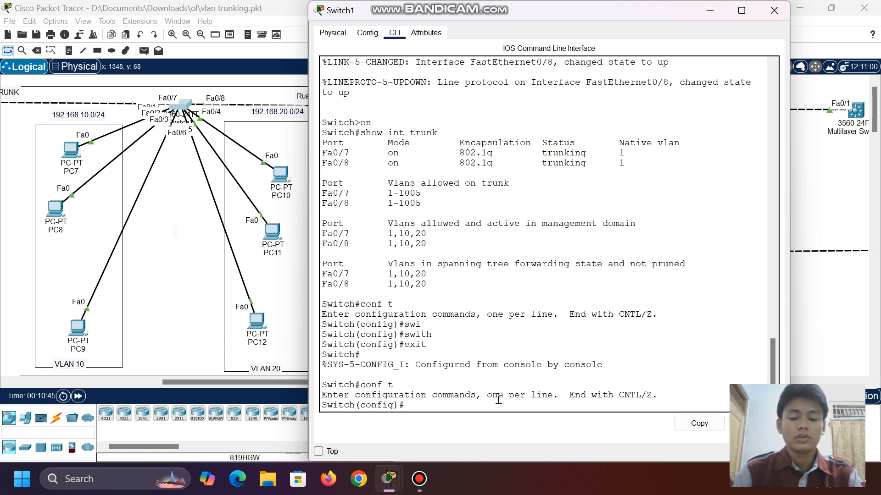
Shrink the Switch1 window and reposition it so that its whole command line area fits on screen
left_click_drag(608, 9, 385, 161)
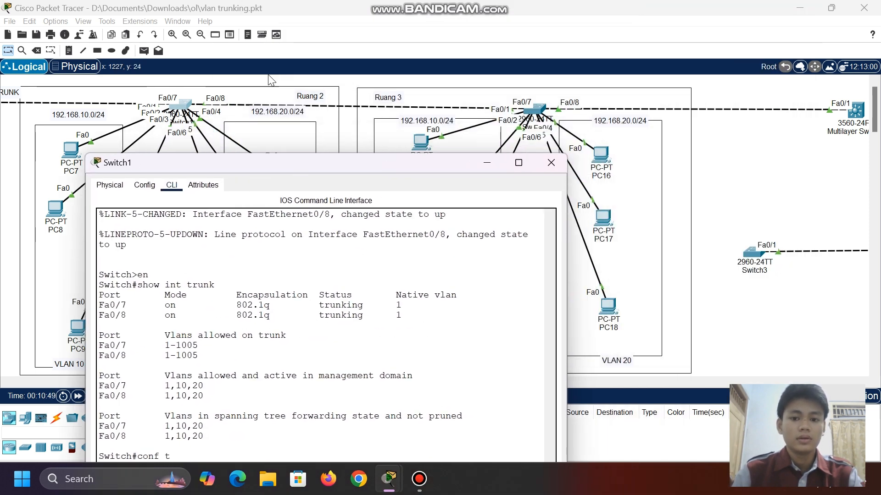
left_click_drag(237, 160, 276, 29)
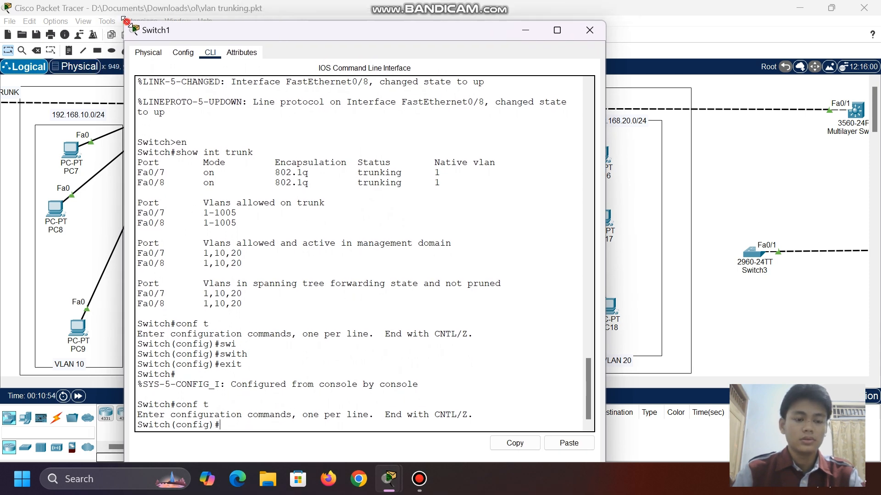
left_click_drag(125, 20, 154, 54)
left_click_drag(219, 68, 191, 21)
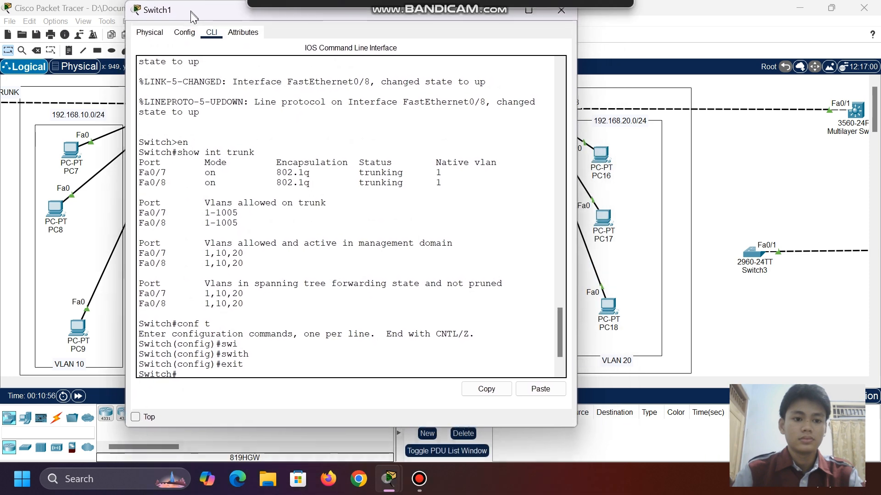
type("conf t")
key("Return")
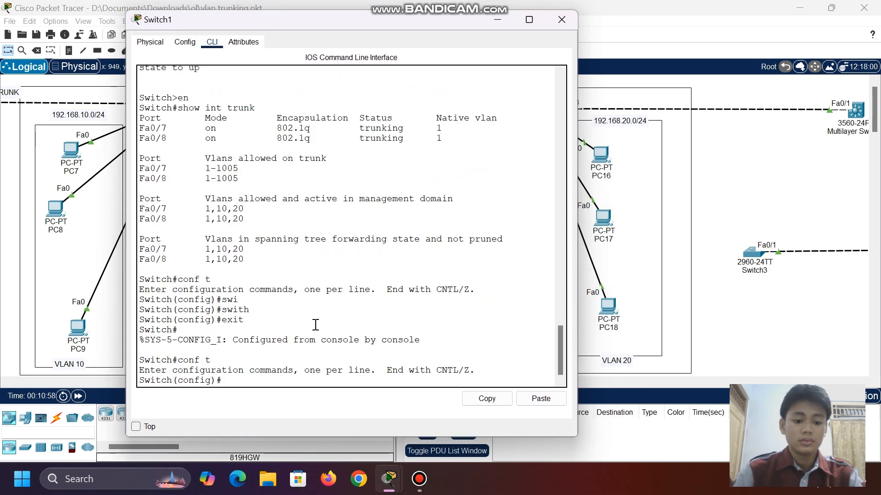
Set the native VLAN of Switch1's fa0/8 interface to 10 with switchport trunk native vlan 10, and exit interface configuration
type("int")
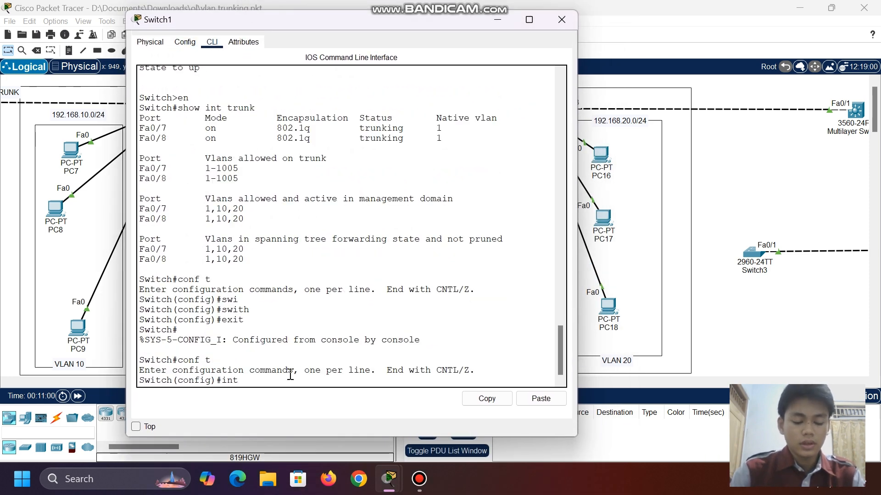
type(" fa0/")
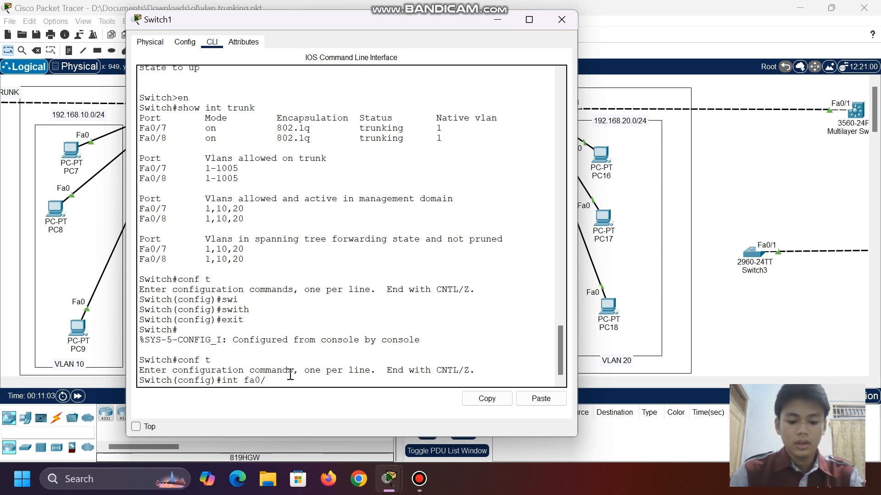
type("8")
key("Return")
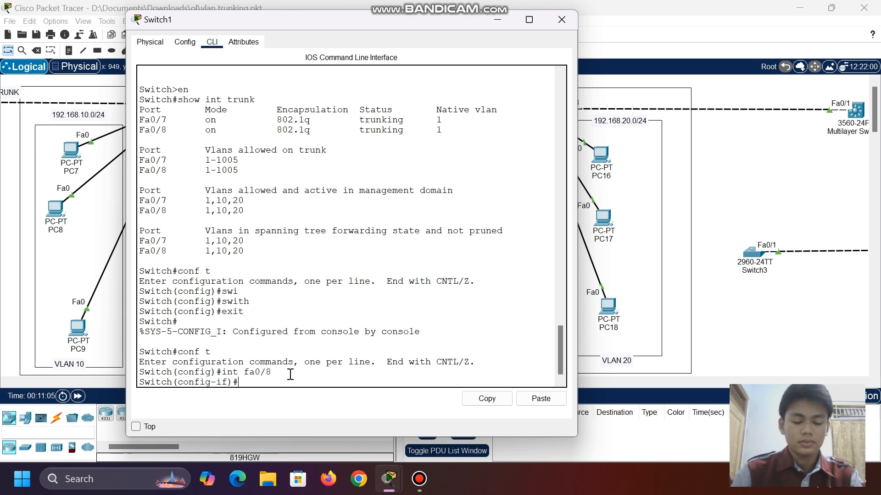
type("sw")
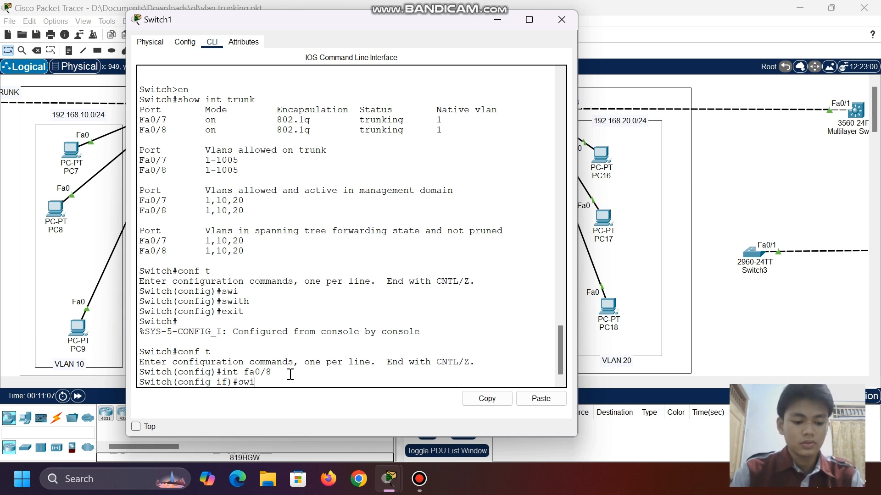
type("i")
key("Tab")
type("t")
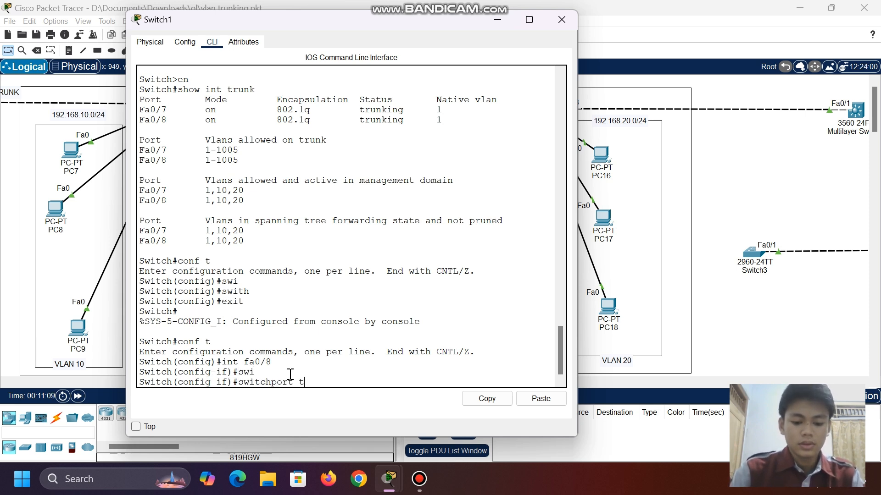
type("ru")
key("Tab")
type("nat")
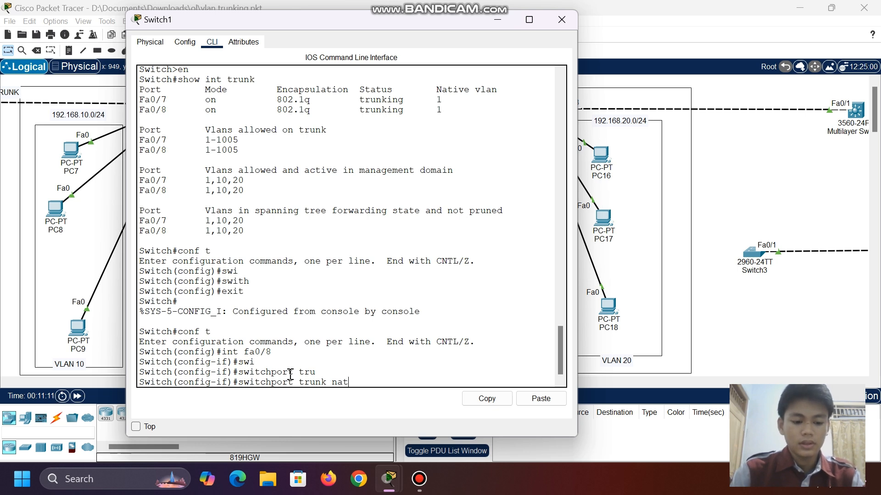
key("Tab")
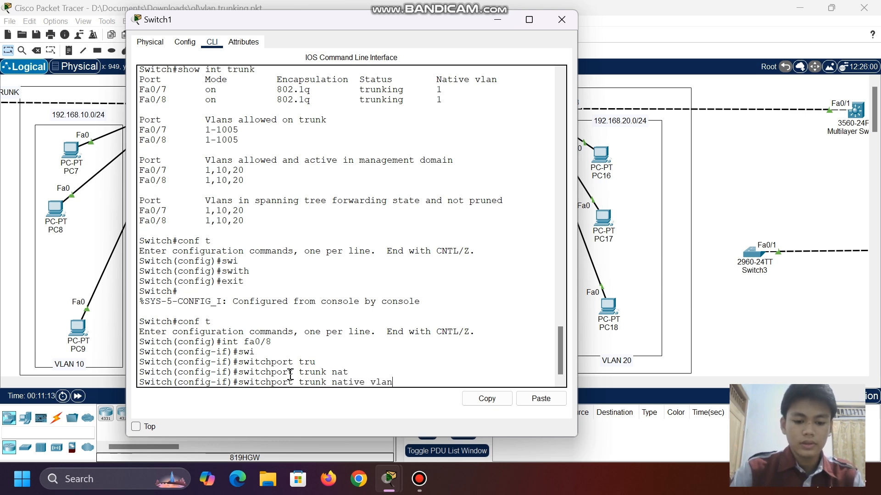
type("vlan")
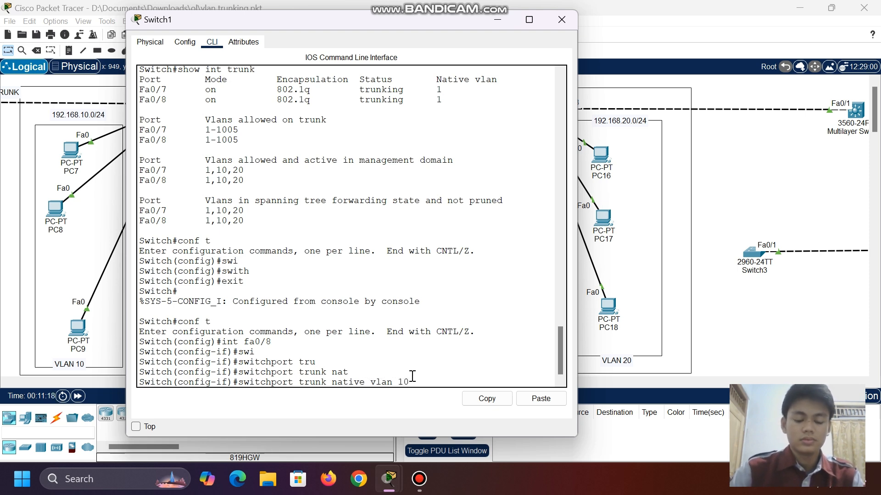
key("Return")
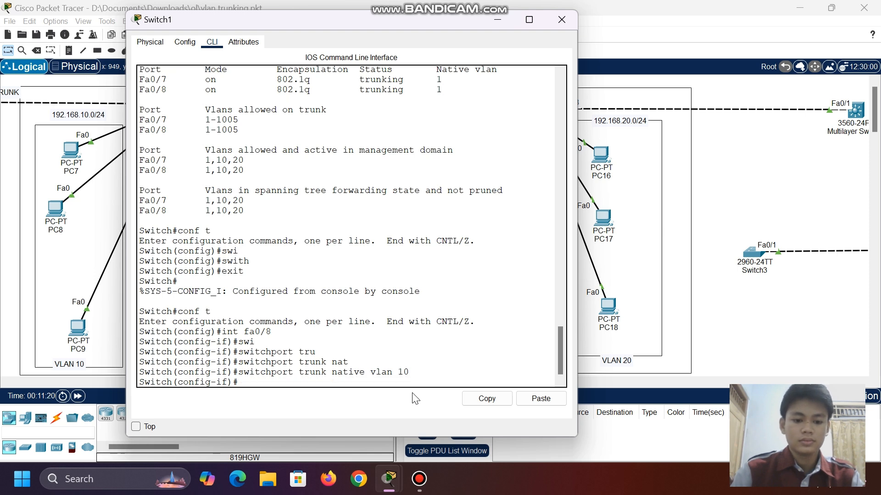
type("exi")
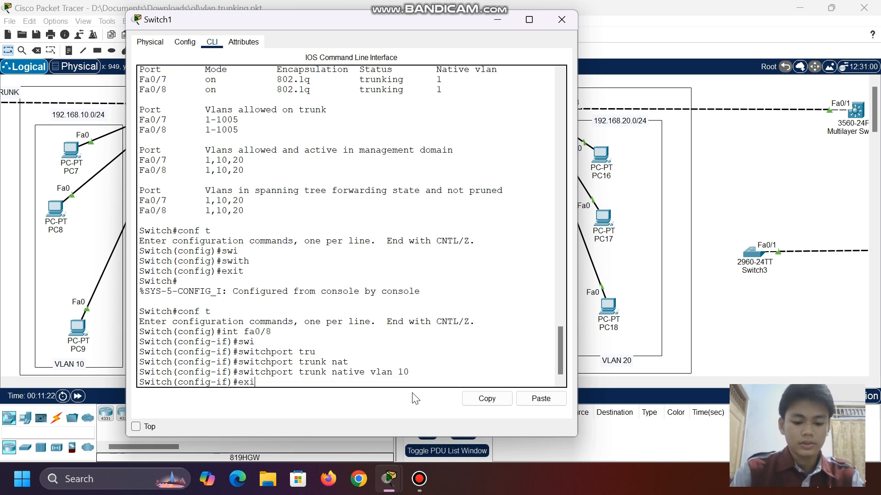
type("t")
key("Return")
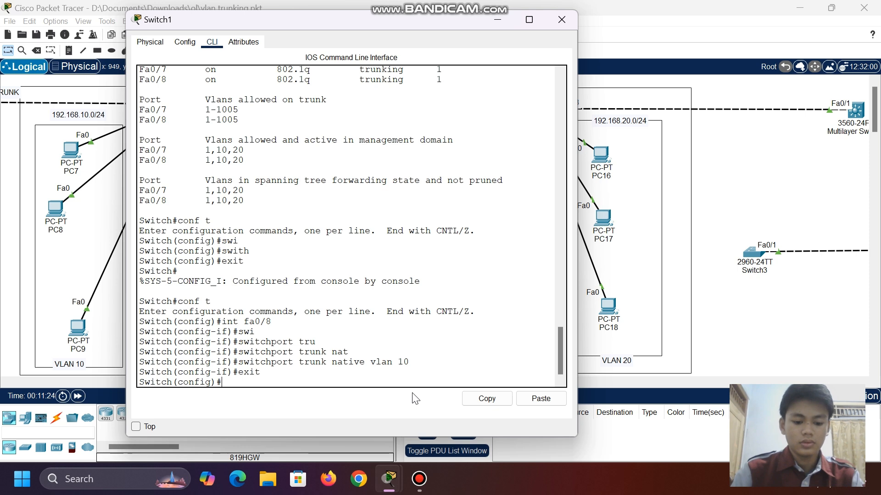
List Switch1's trunk interfaces from global configuration mode with do show int trunk
type("do show")
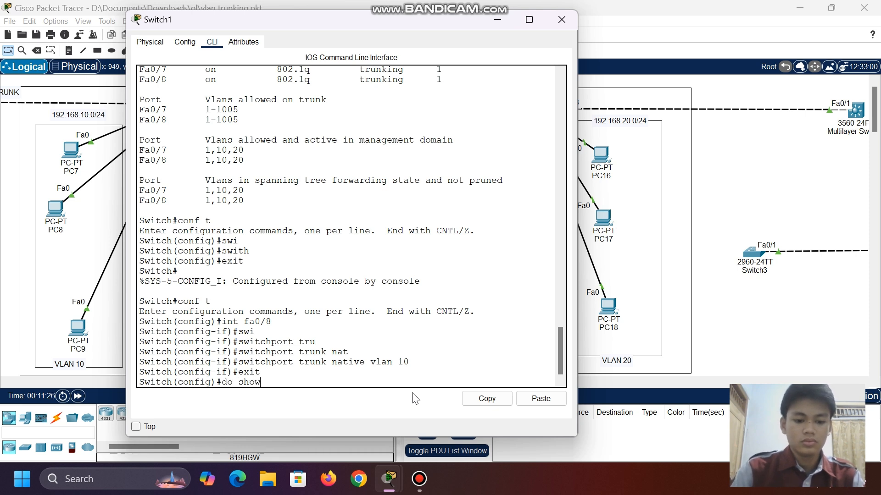
type(" i")
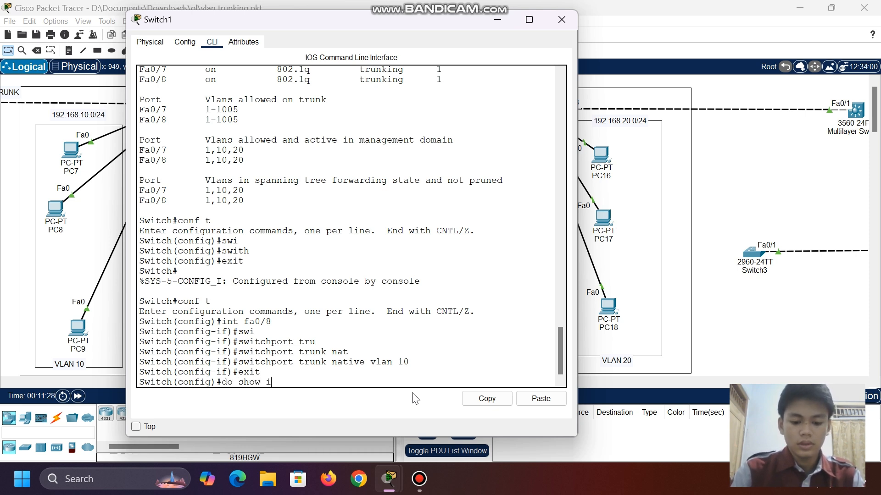
type("nt trunk")
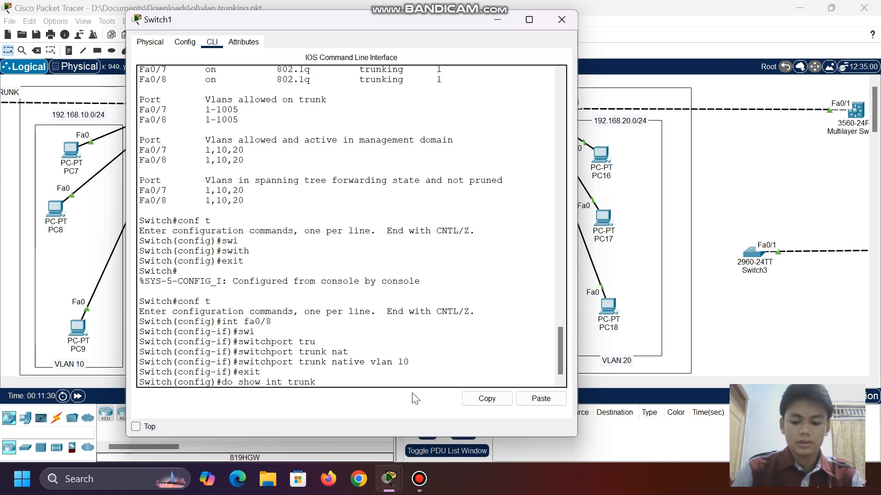
key("Return")
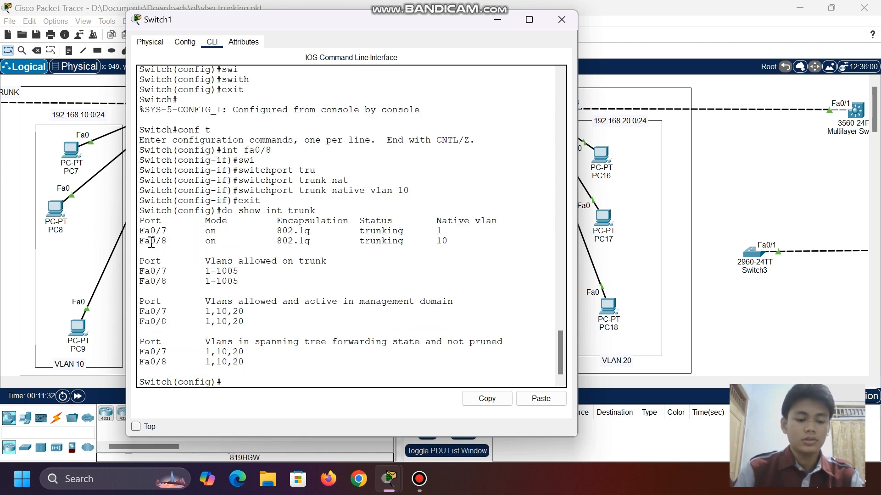
Highlight the Fa0/8 row with its native VLAN in Switch1's trunk output, and minimize the Switch1 window
left_click_drag(141, 239, 447, 245)
left_click(442, 242)
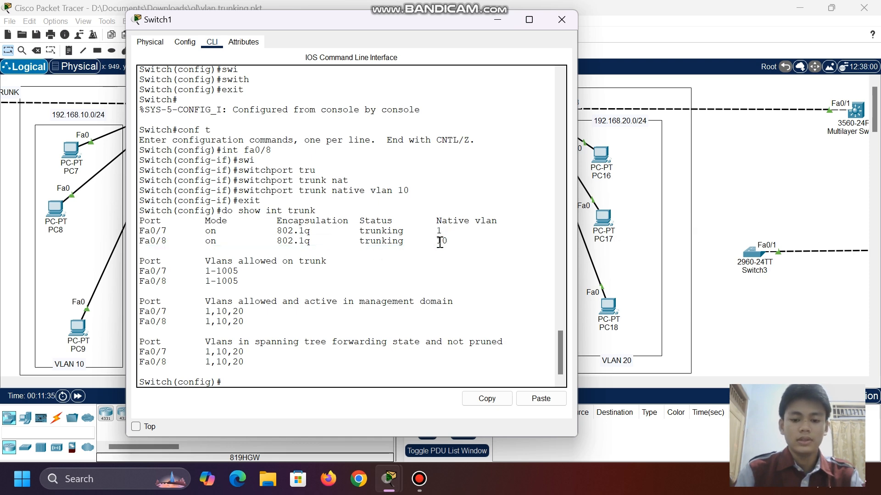
left_click(498, 19)
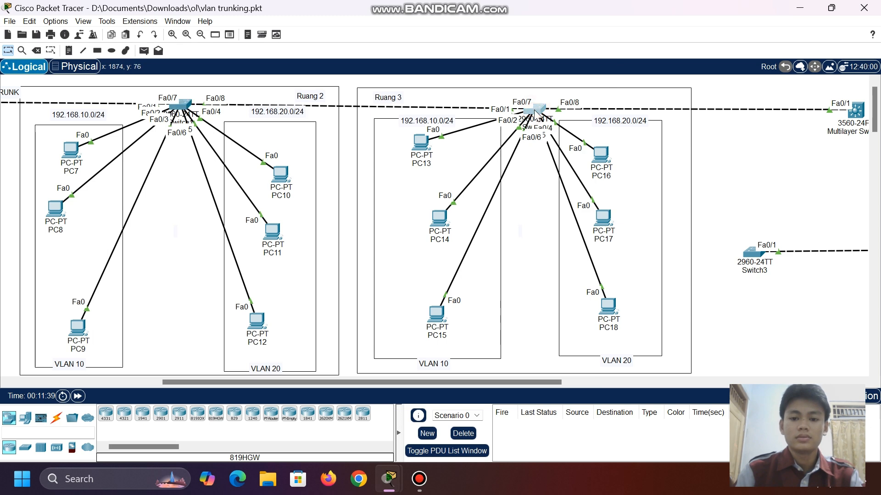
Open Switch2's command line, then shrink and reposition its window so that the whole command line area fits on screen
left_click(535, 111)
left_click(395, 33)
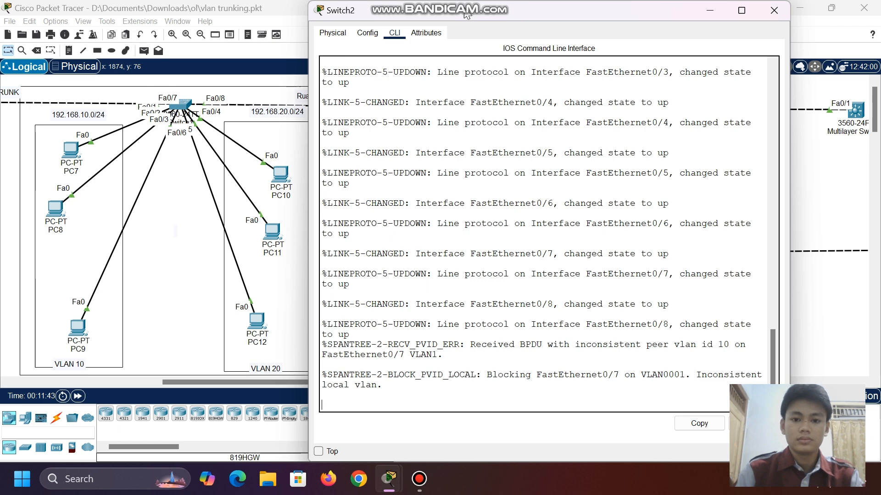
left_click_drag(464, 12, 310, 25)
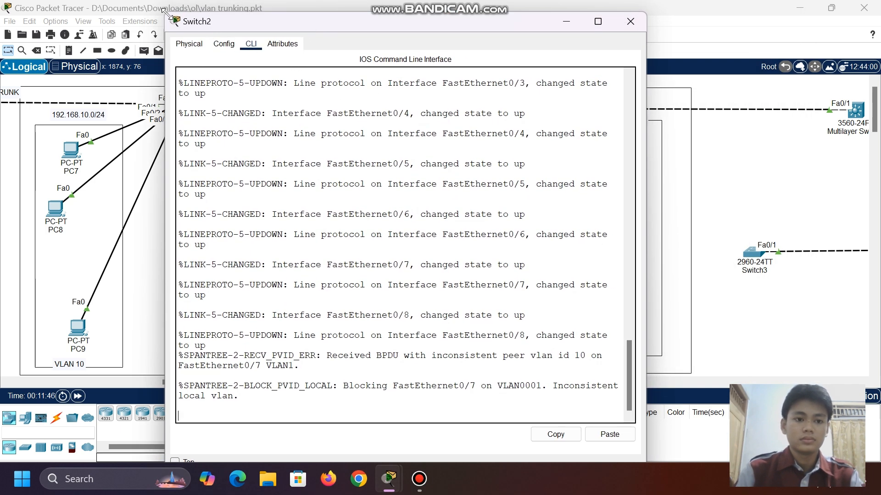
left_click_drag(168, 14, 203, 40)
left_click_drag(260, 49, 235, 22)
Enter privileged mode and then global configuration mode on Switch2 with en and conf t
key("Return")
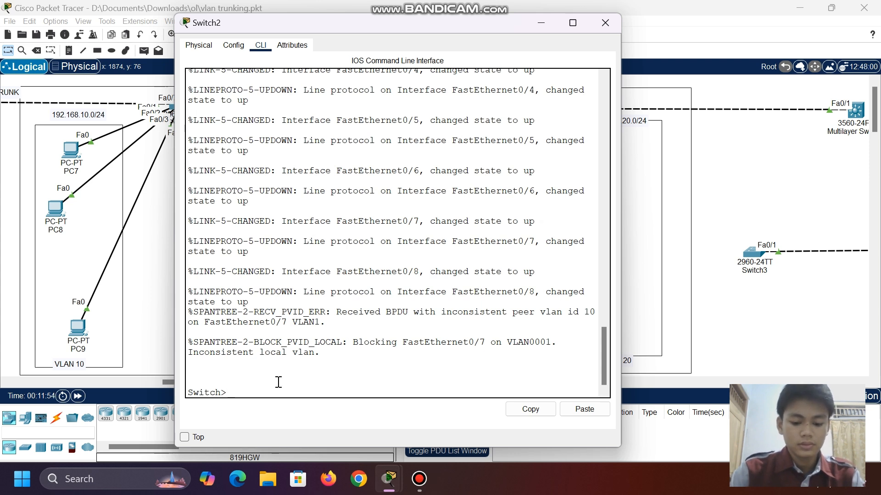
type("en")
key("Return")
type("co")
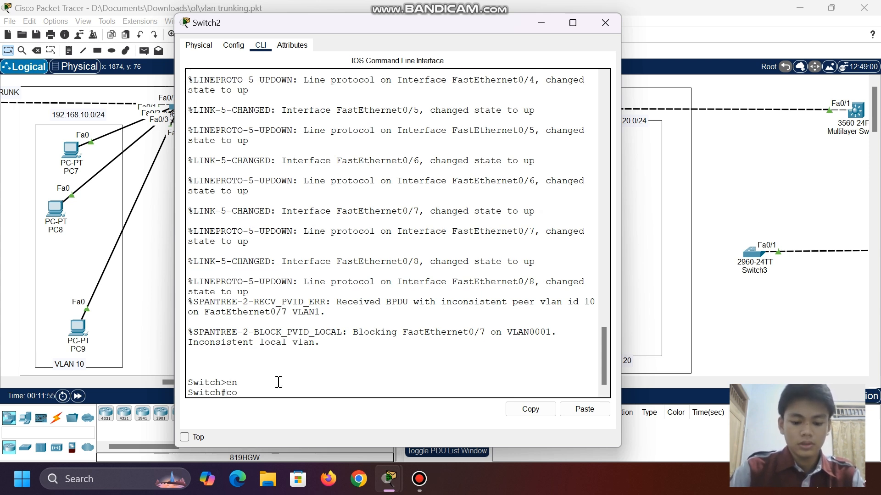
type("nf t")
key("Return")
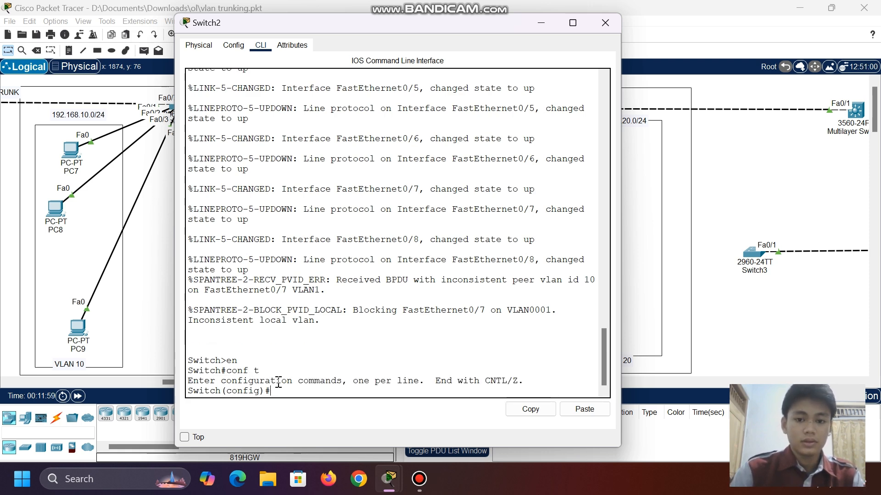
Minimize and reopen Switch2's command line, review its latest console messages, and return to the configuration prompt
left_click(529, 22)
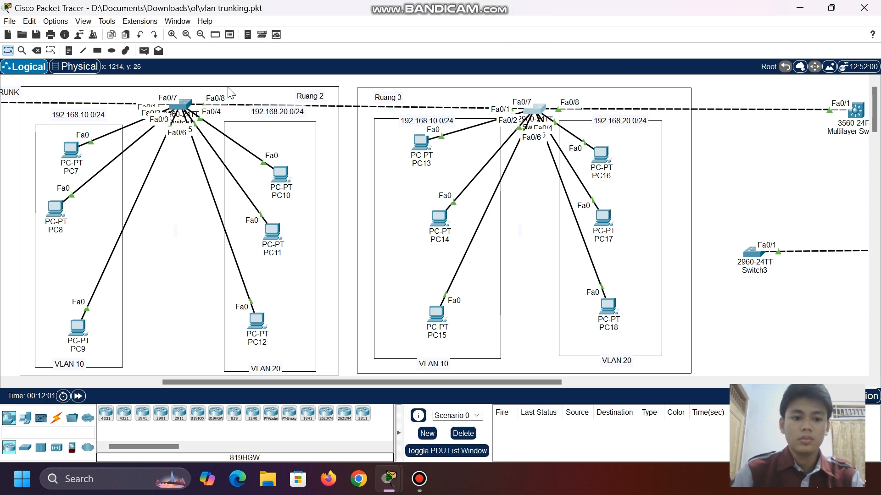
left_click(535, 110)
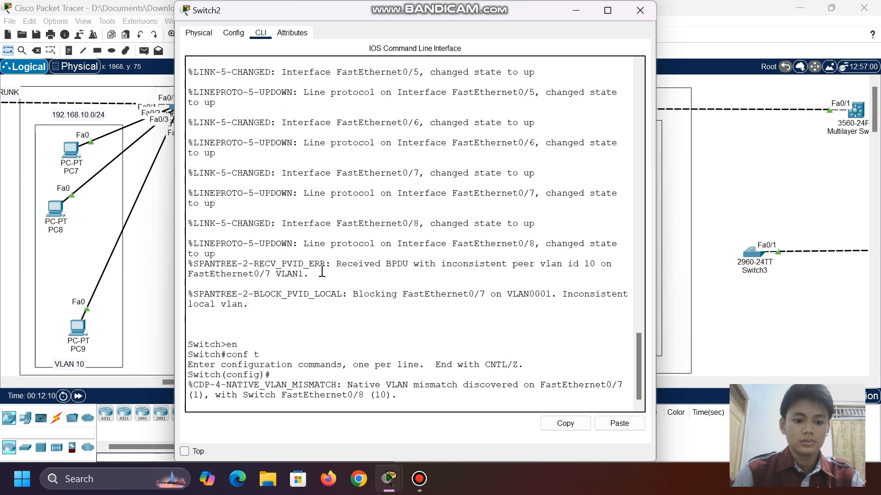
scroll(359, 388, "up", 1)
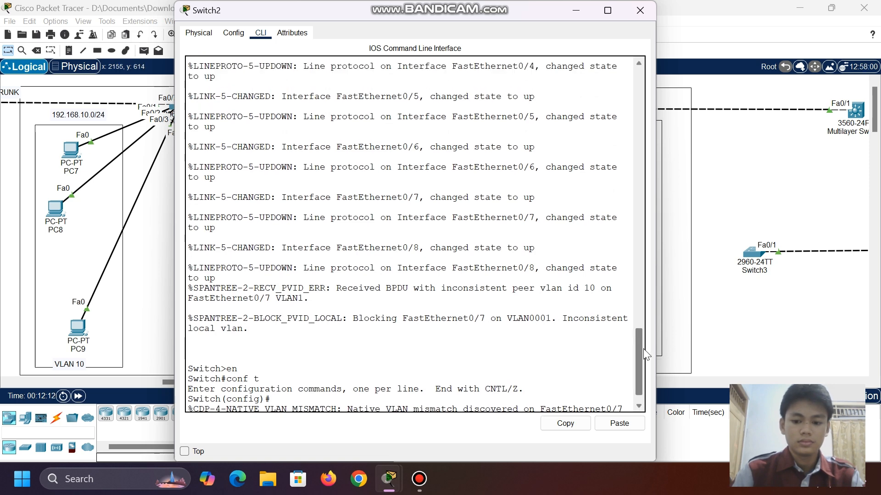
scroll(639, 351, "down", 1)
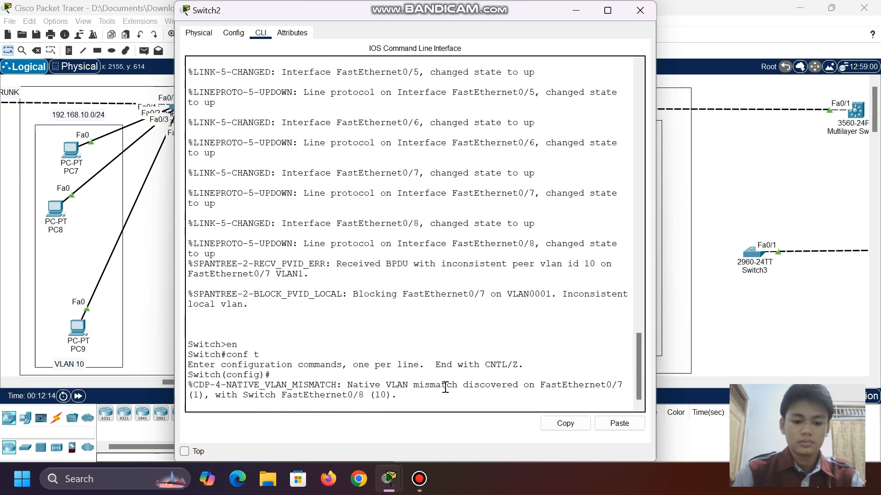
key("Return")
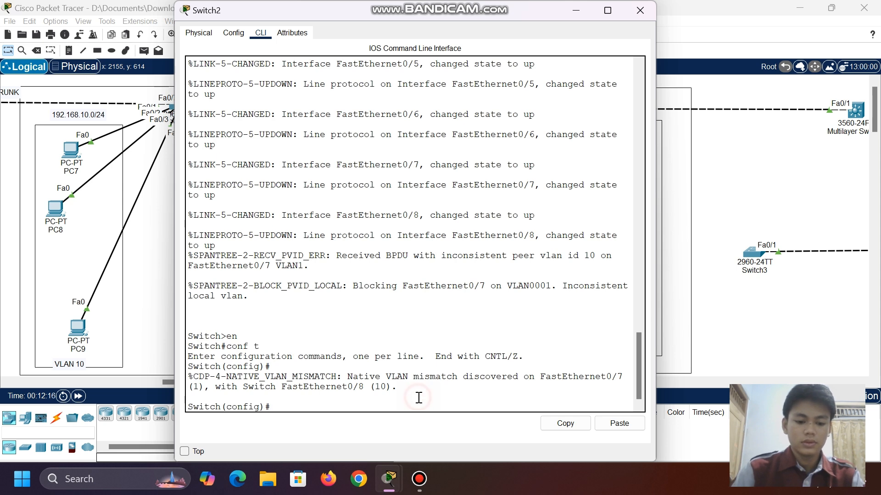
Set the native VLAN of Switch2's fa0/7 interface to 10 with switchport trunk native vlan 10
type("int fa")
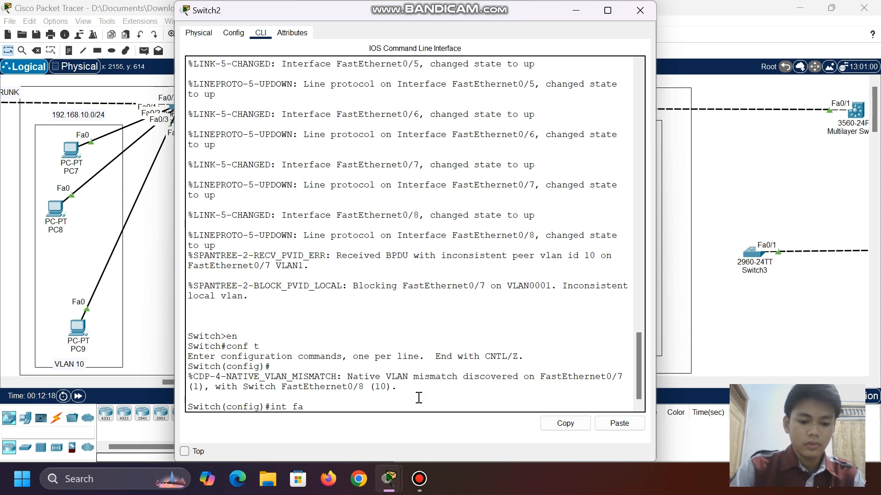
type("0/")
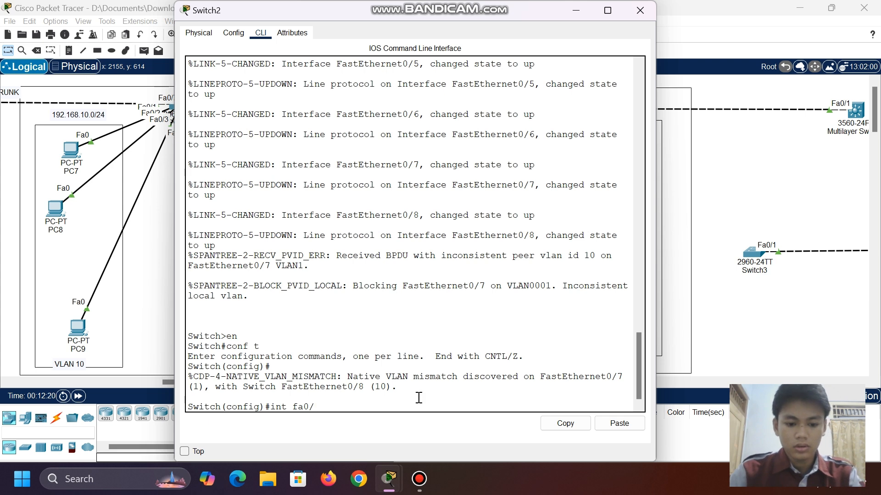
type("7")
key("Return")
type("swi")
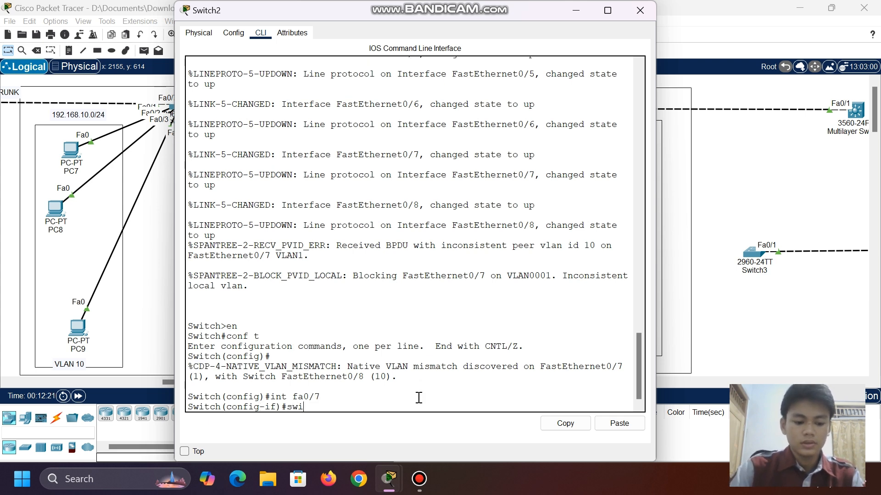
key("Tab")
type("tru")
key("Tab")
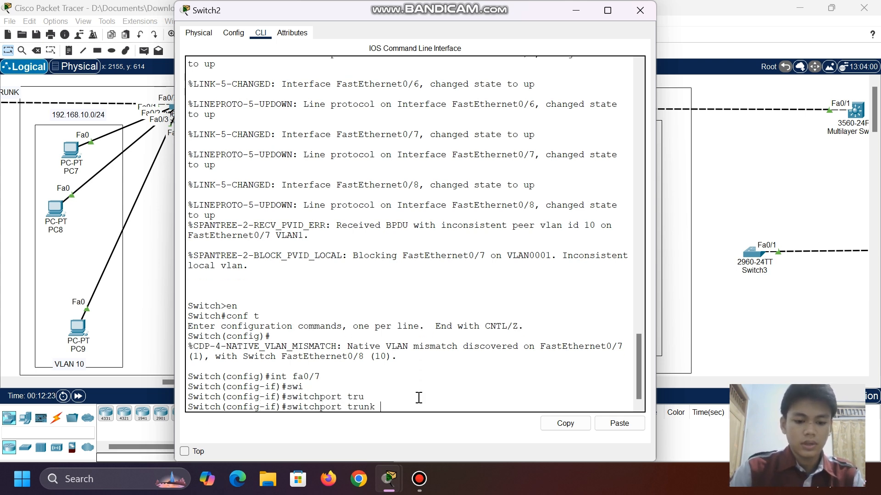
type("na")
key("Tab")
type("v")
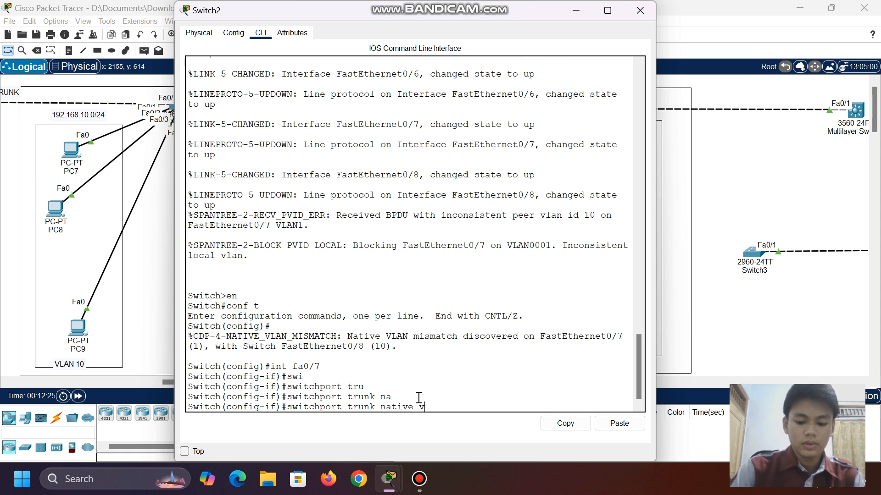
type("lan")
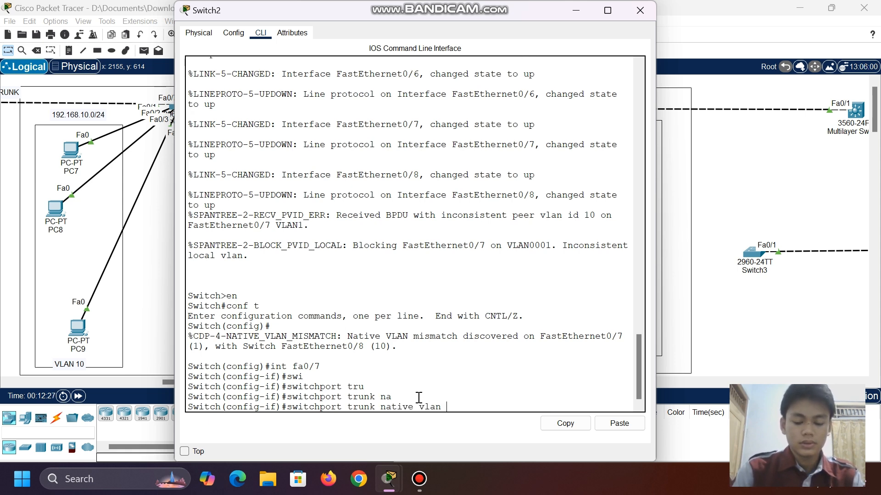
type(" 10")
key("Return")
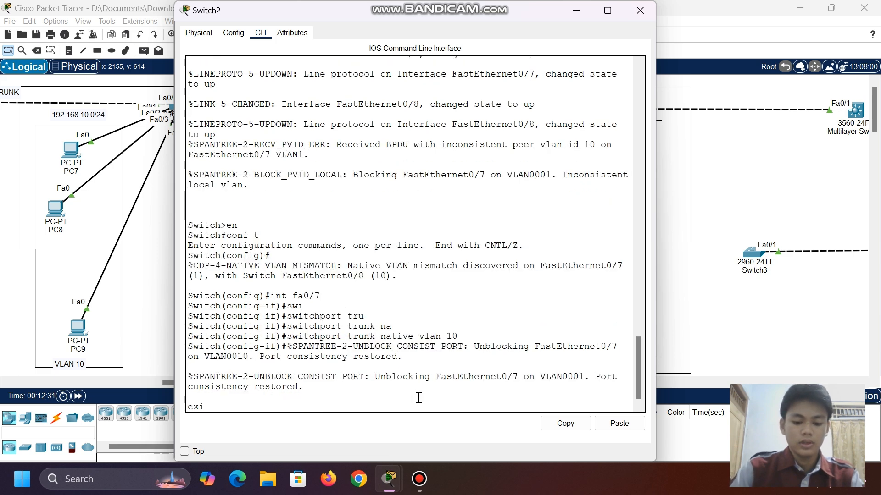
List Switch2's trunk interfaces with do show int trunk, check Fa0/7's native VLAN, and minimize the switch window
key("BackSpace")
key("BackSpace")
key("BackSpace")
key("BackSpace")
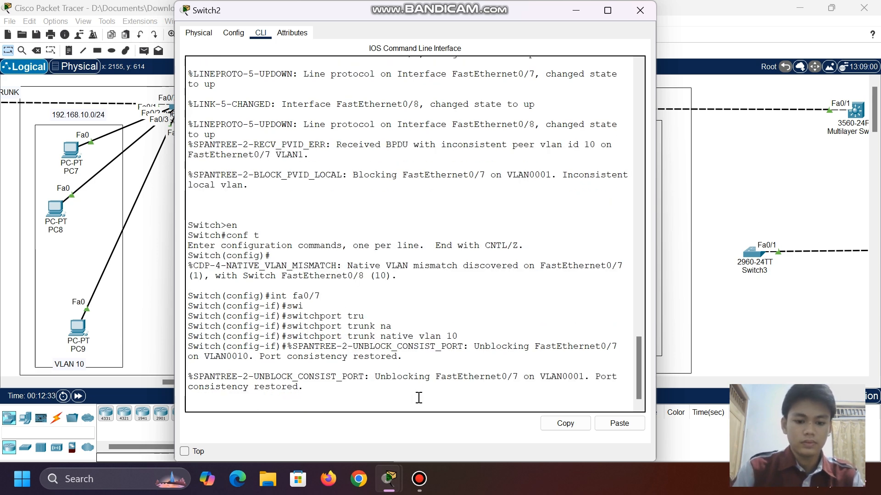
key("Return")
type("do")
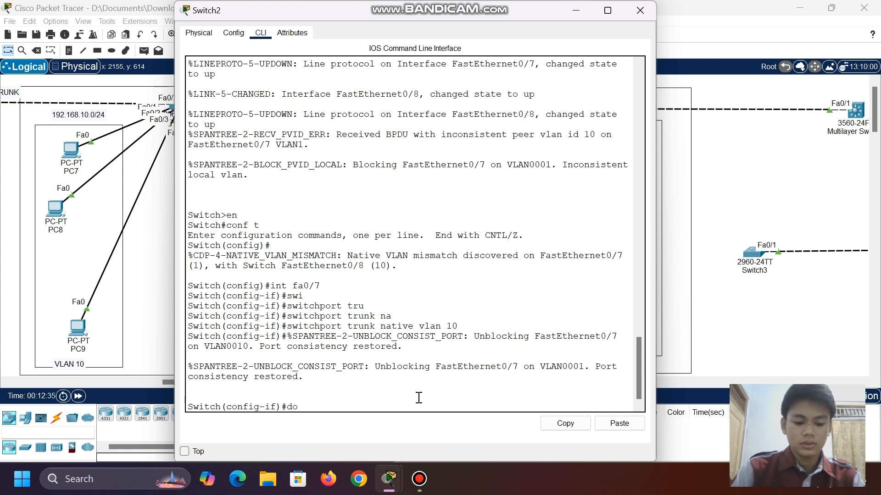
type(" show")
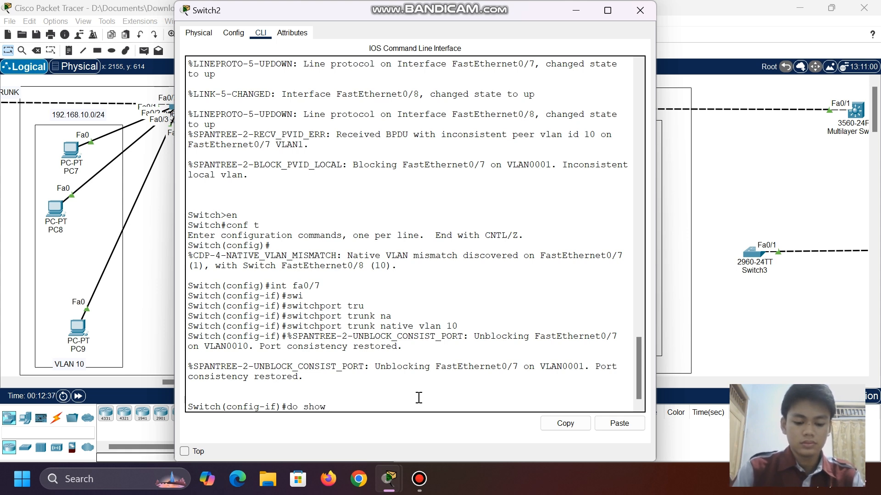
type(" vlan")
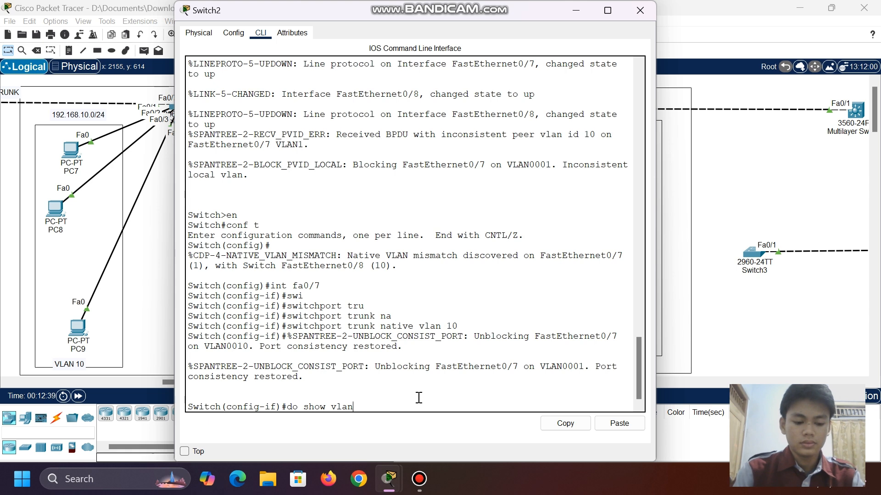
key("BackSpace")
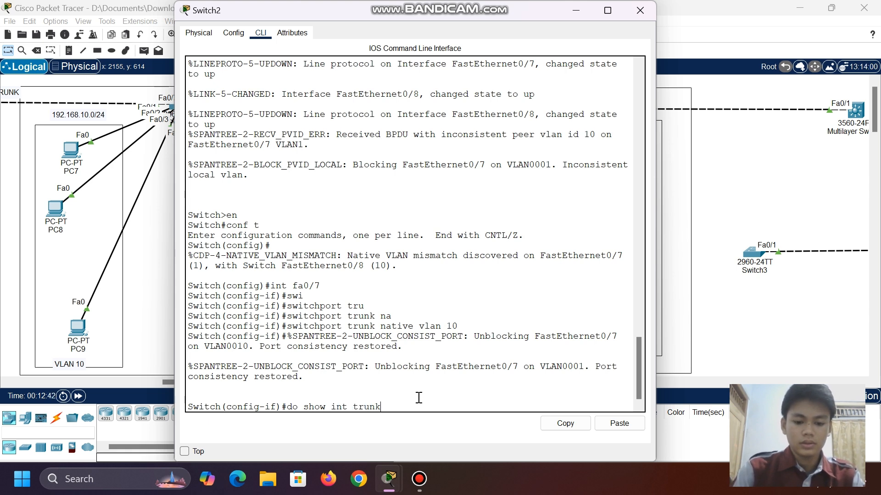
type("int trunk")
key("Return")
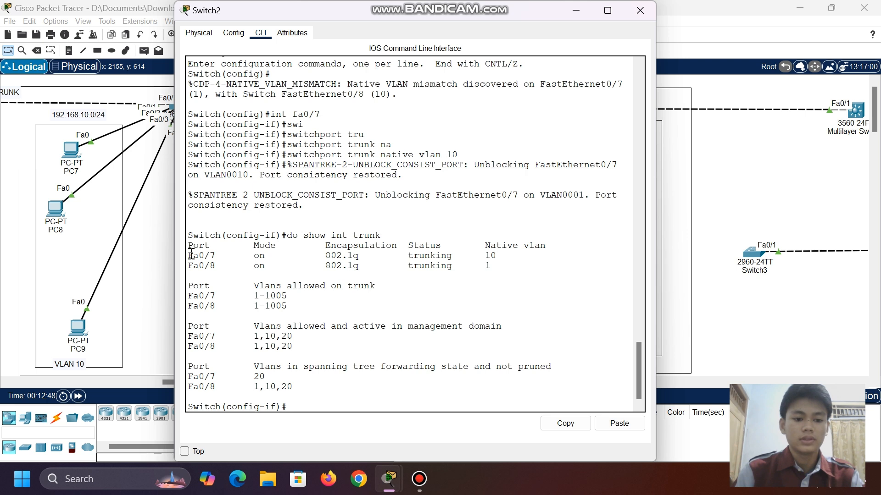
double_click(489, 256)
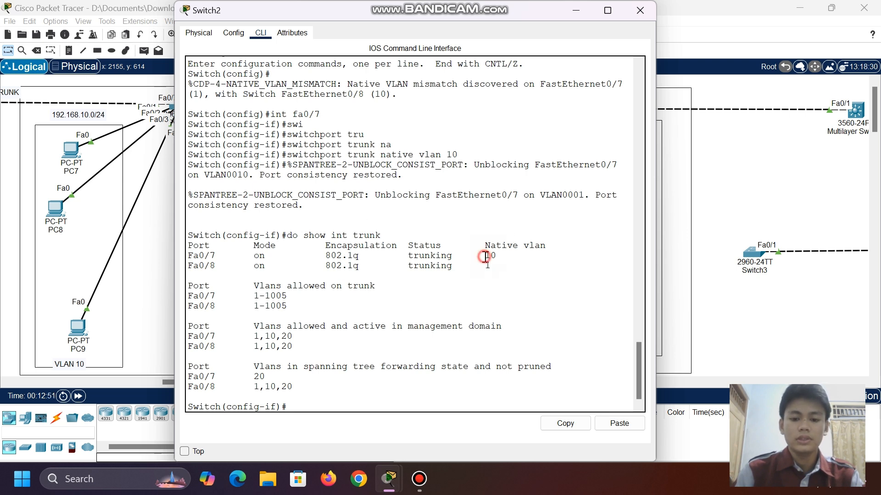
left_click(576, 10)
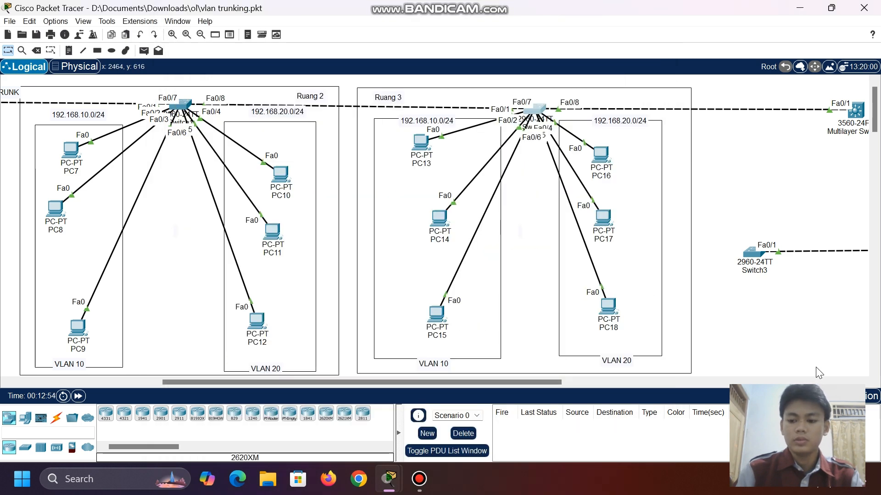
Switch to simulation mode and add a simple PDU from PC8 to PC15
left_click(839, 396)
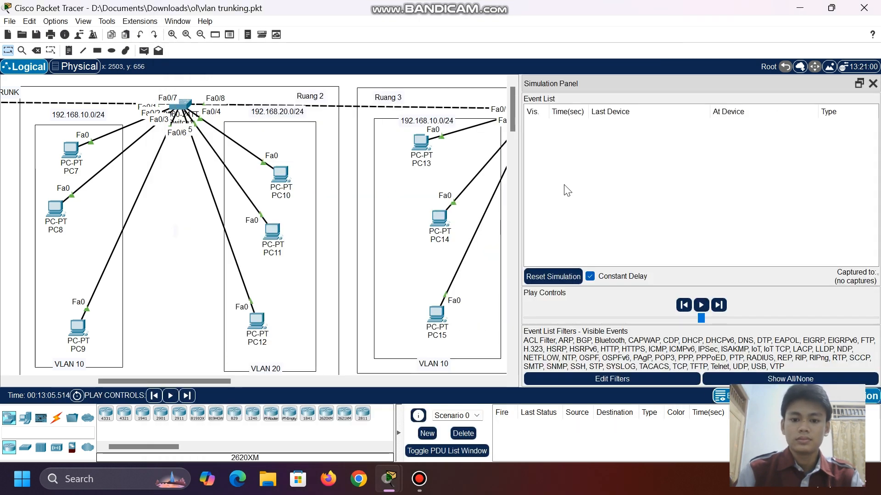
scroll(459, 190, "right", 1)
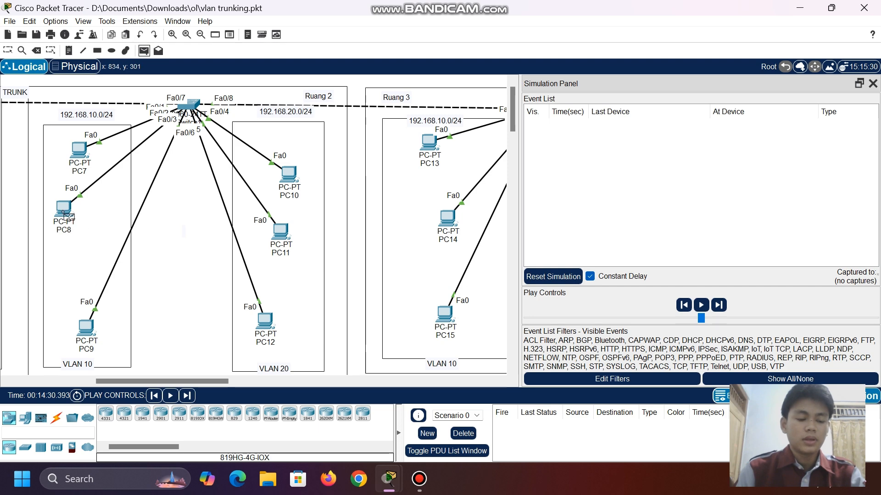
left_click(64, 212)
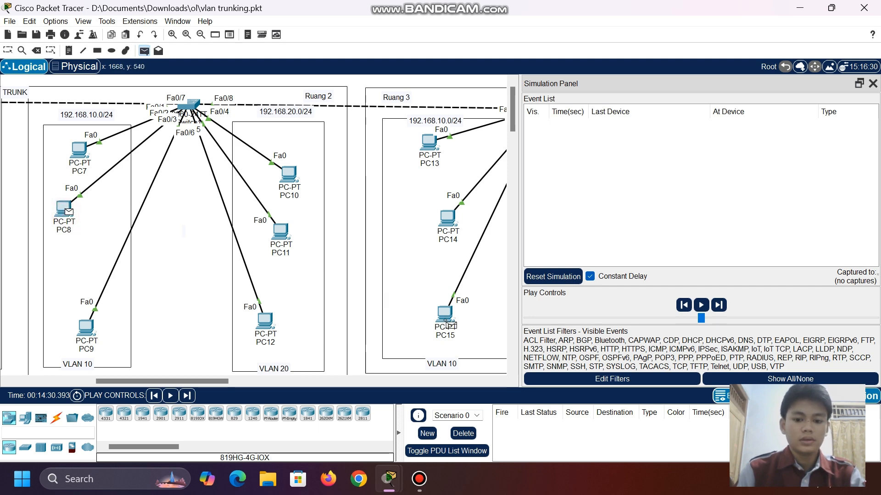
left_click(446, 317)
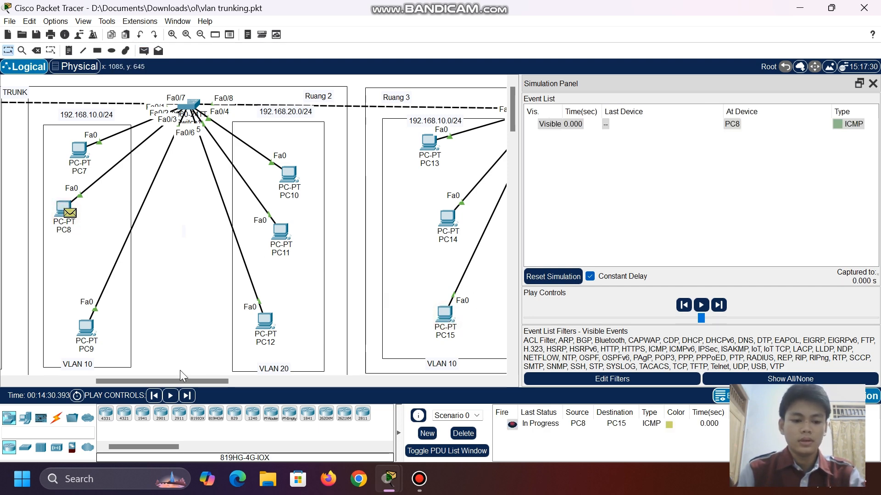
Advance the simulation by two events and open the PDU information of the packet at Switch2
left_click(187, 398)
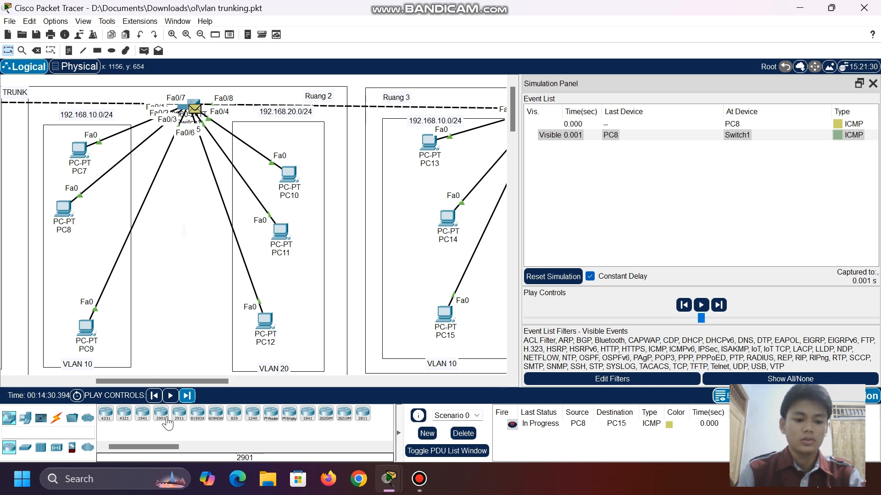
left_click(186, 396)
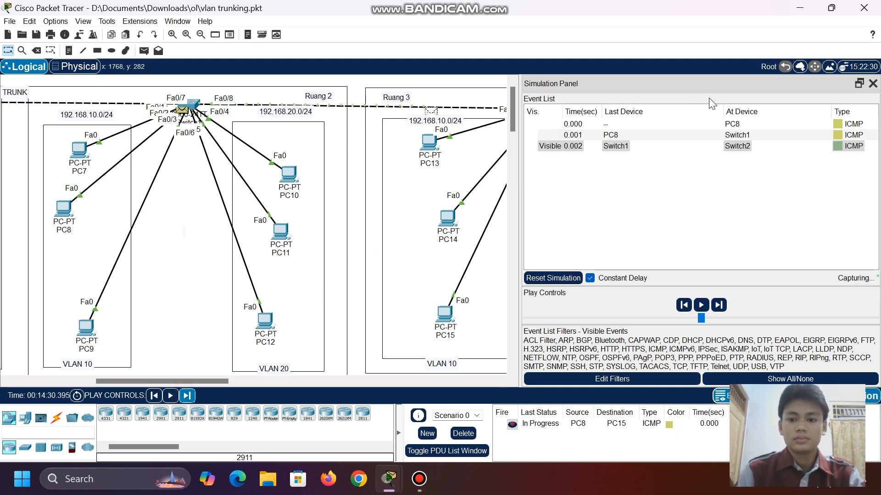
left_click(690, 148)
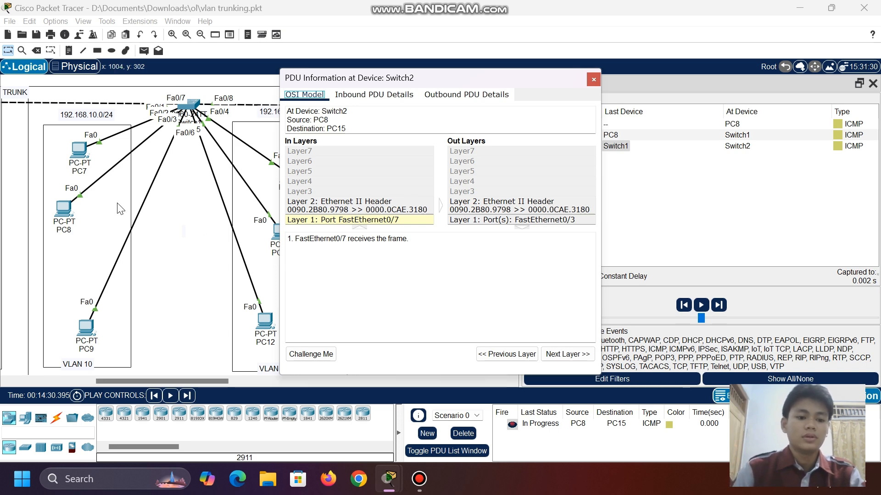
Examine the VLAN 10 and VLAN 20 layout and the trunk links between Ruang 1, Ruang 2 and Ruang 3
scroll(186, 274, "left", 5)
scroll(186, 274, "right", 10)
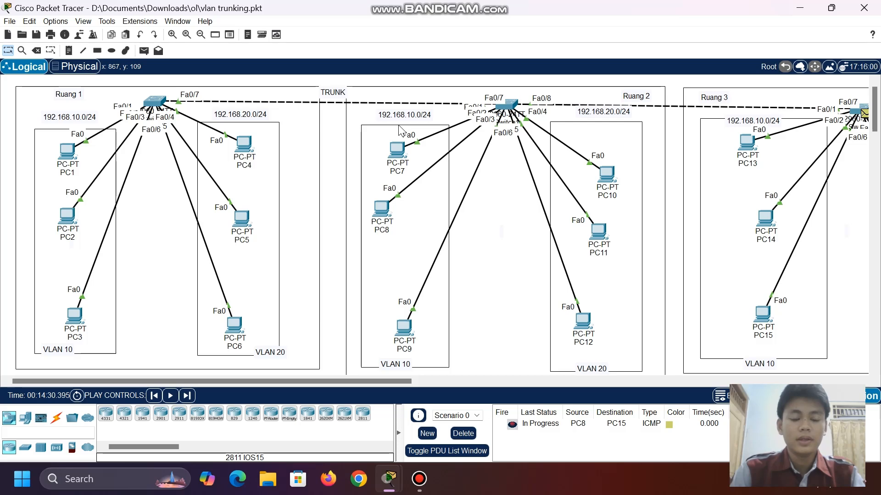
scroll(427, 153, "right", 10)
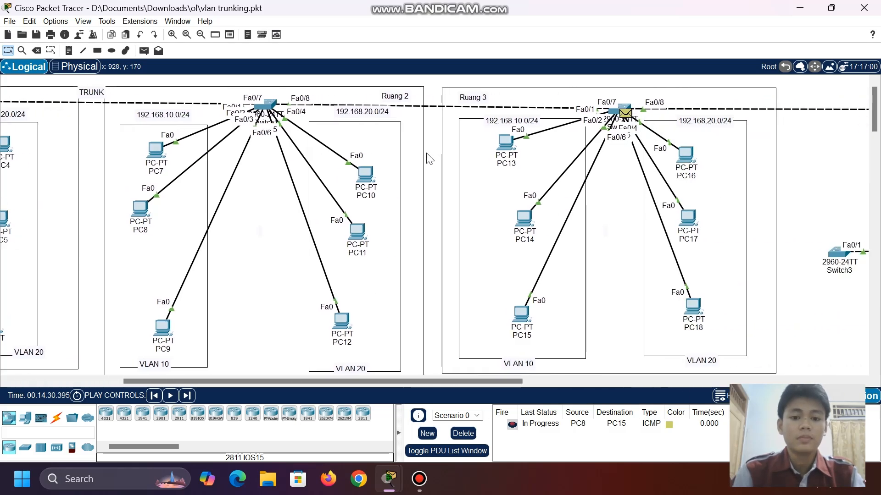
scroll(427, 153, "left", 10)
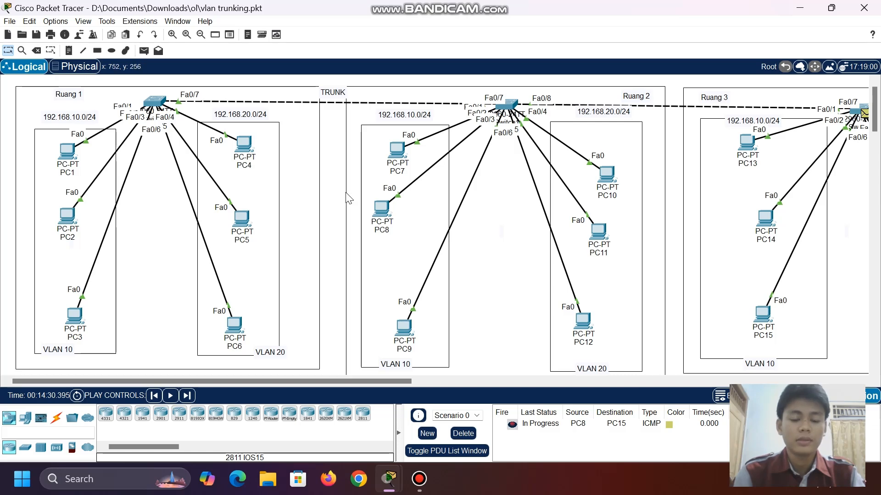
scroll(349, 198, "right", 10)
scroll(348, 198, "left", 9)
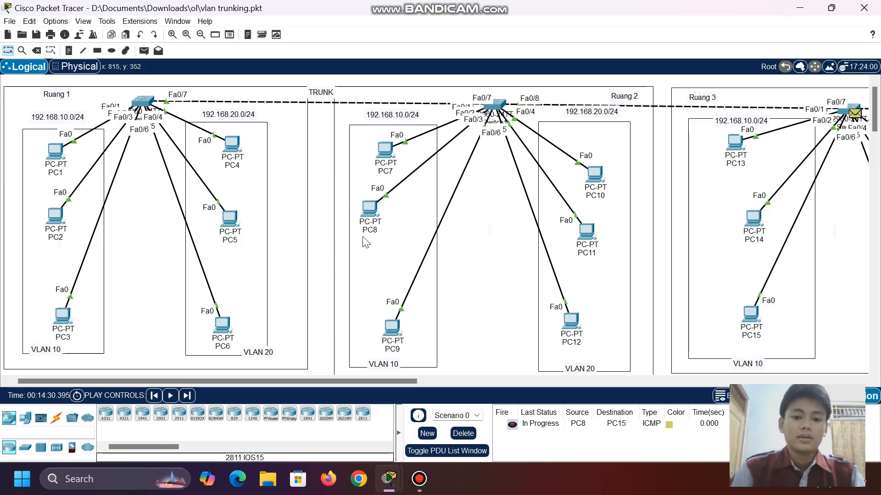
scroll(366, 242, "right", 5)
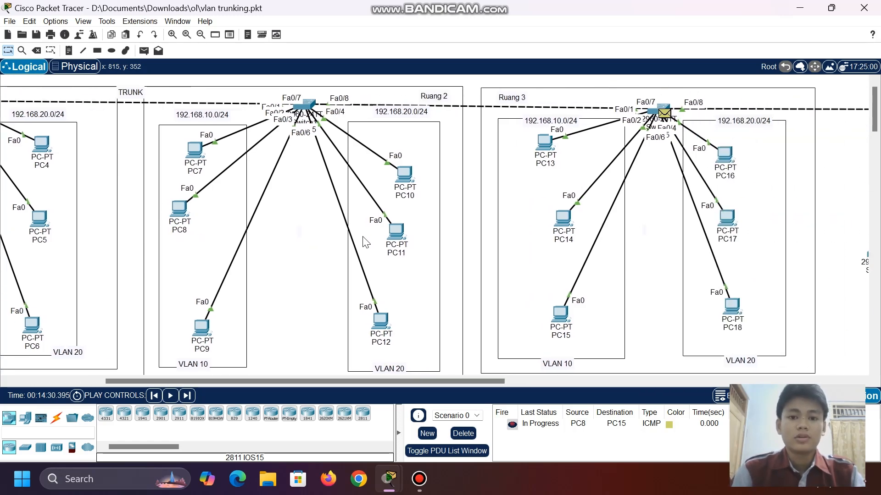
scroll(365, 243, "left", 1)
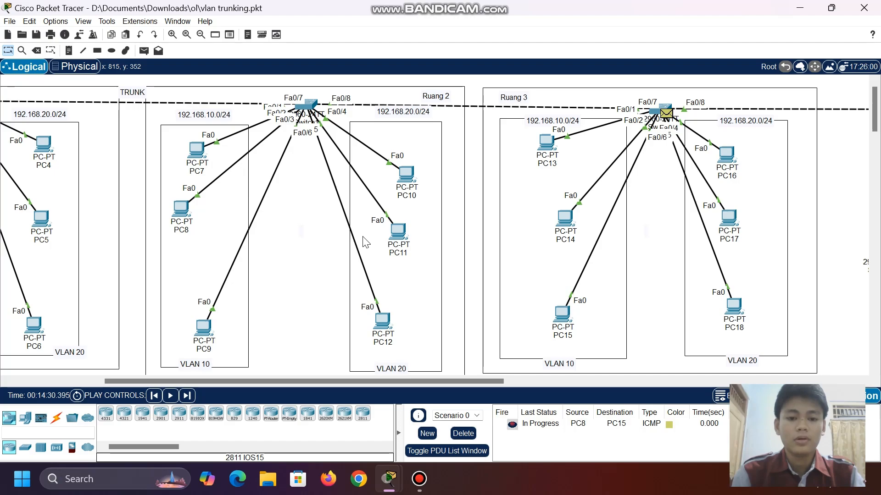